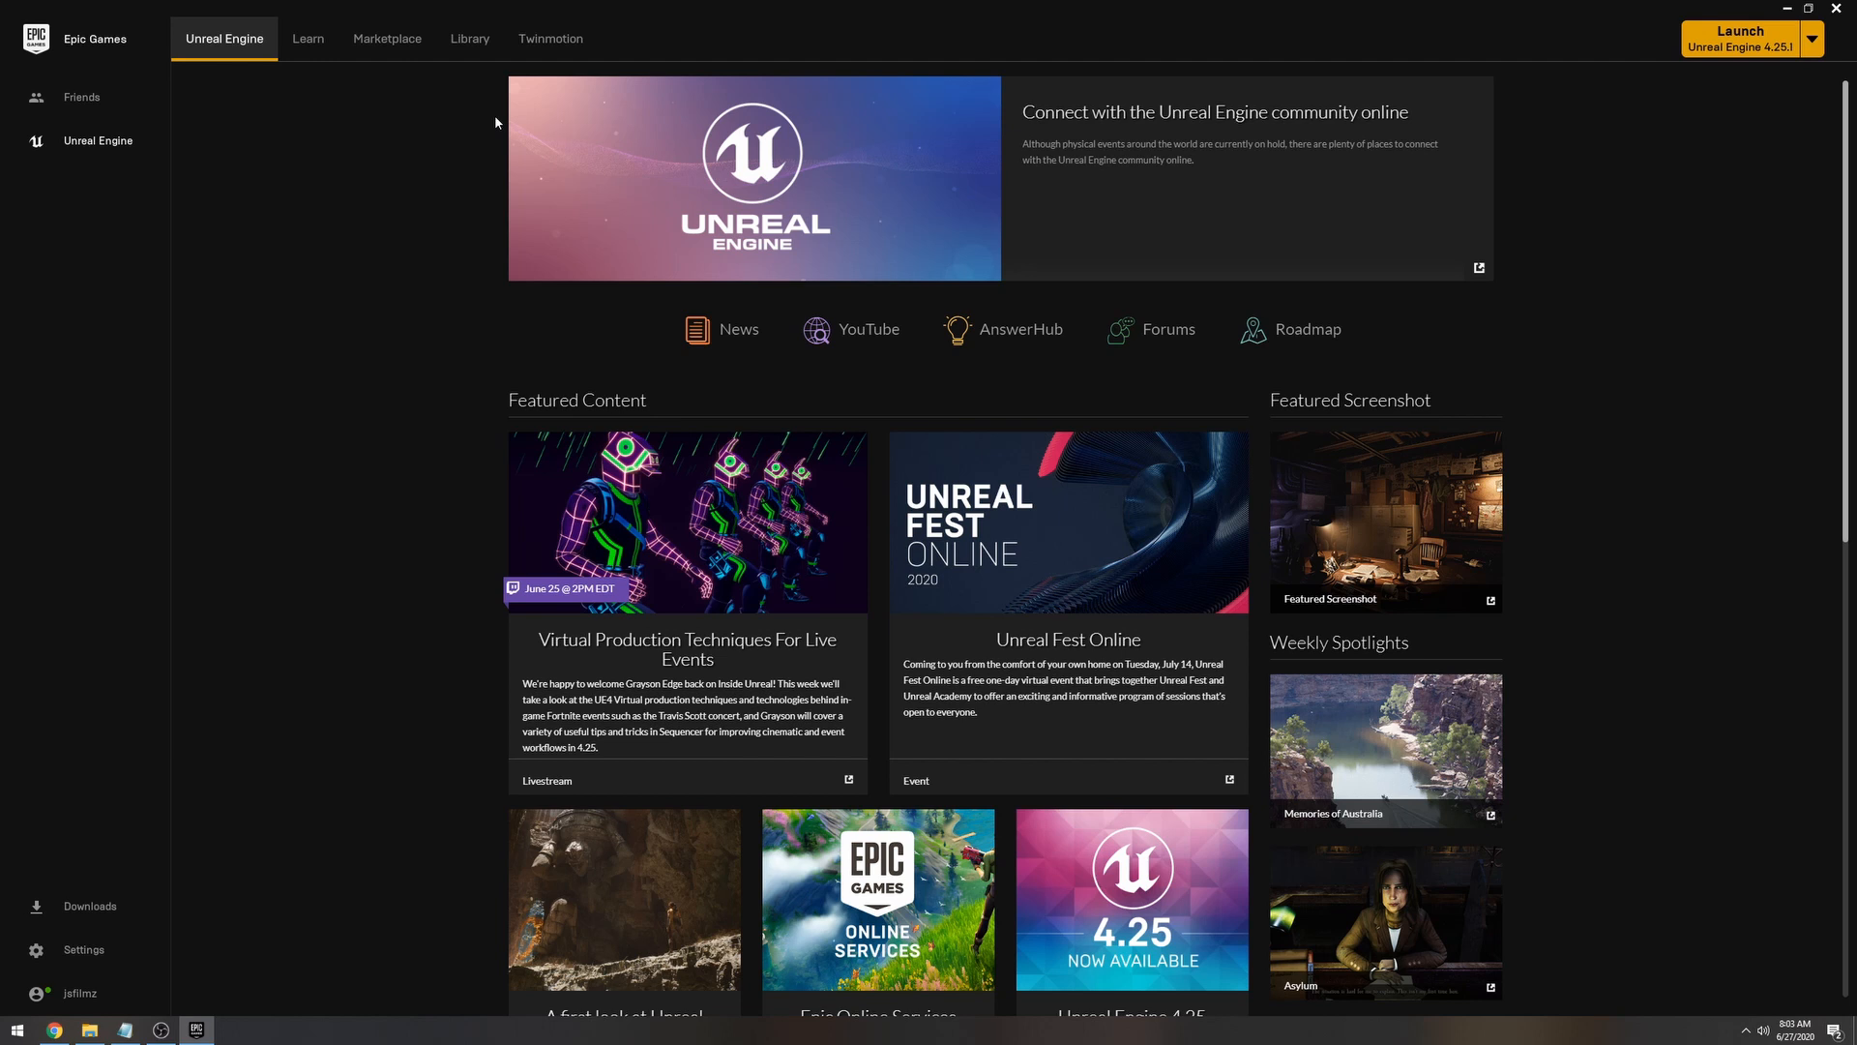
# Step: Browse the Epic Content category of the Marketplace and look through its first page of free packs
pyautogui.click(397, 51)
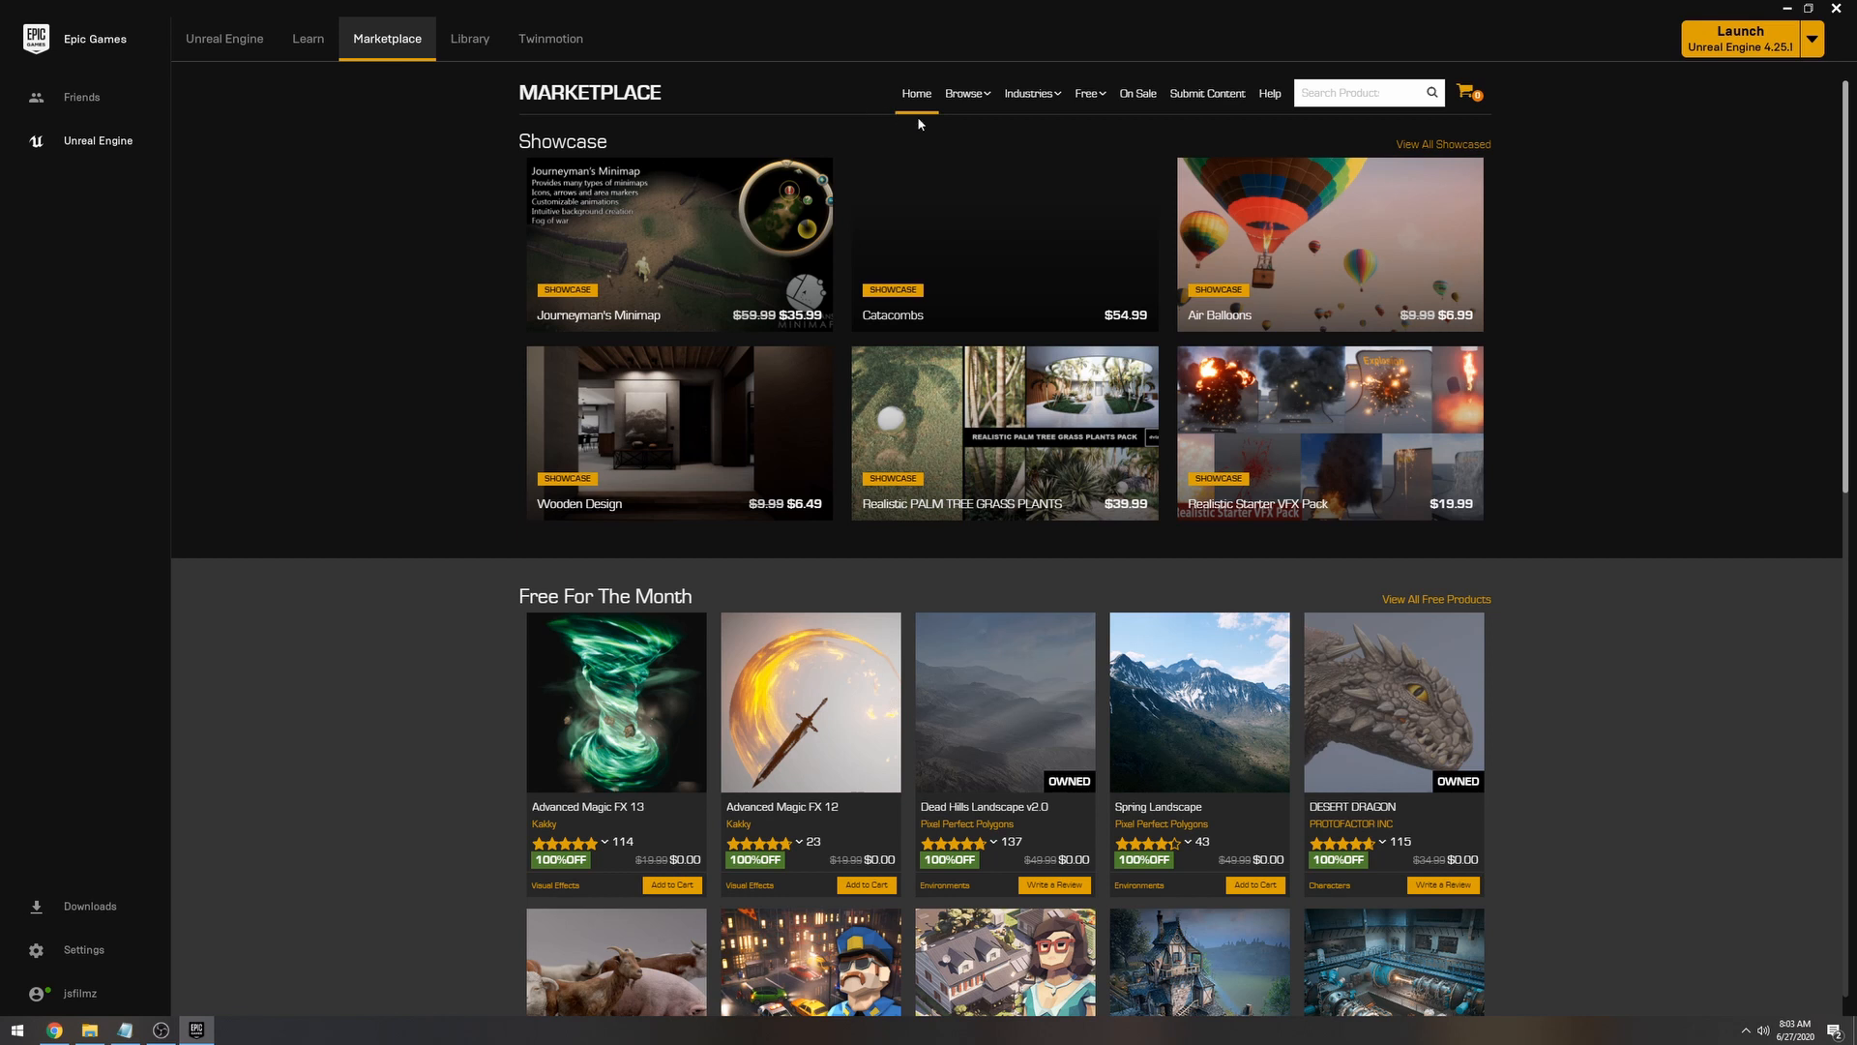
pyautogui.moveTo(972, 96)
pyautogui.click(995, 413)
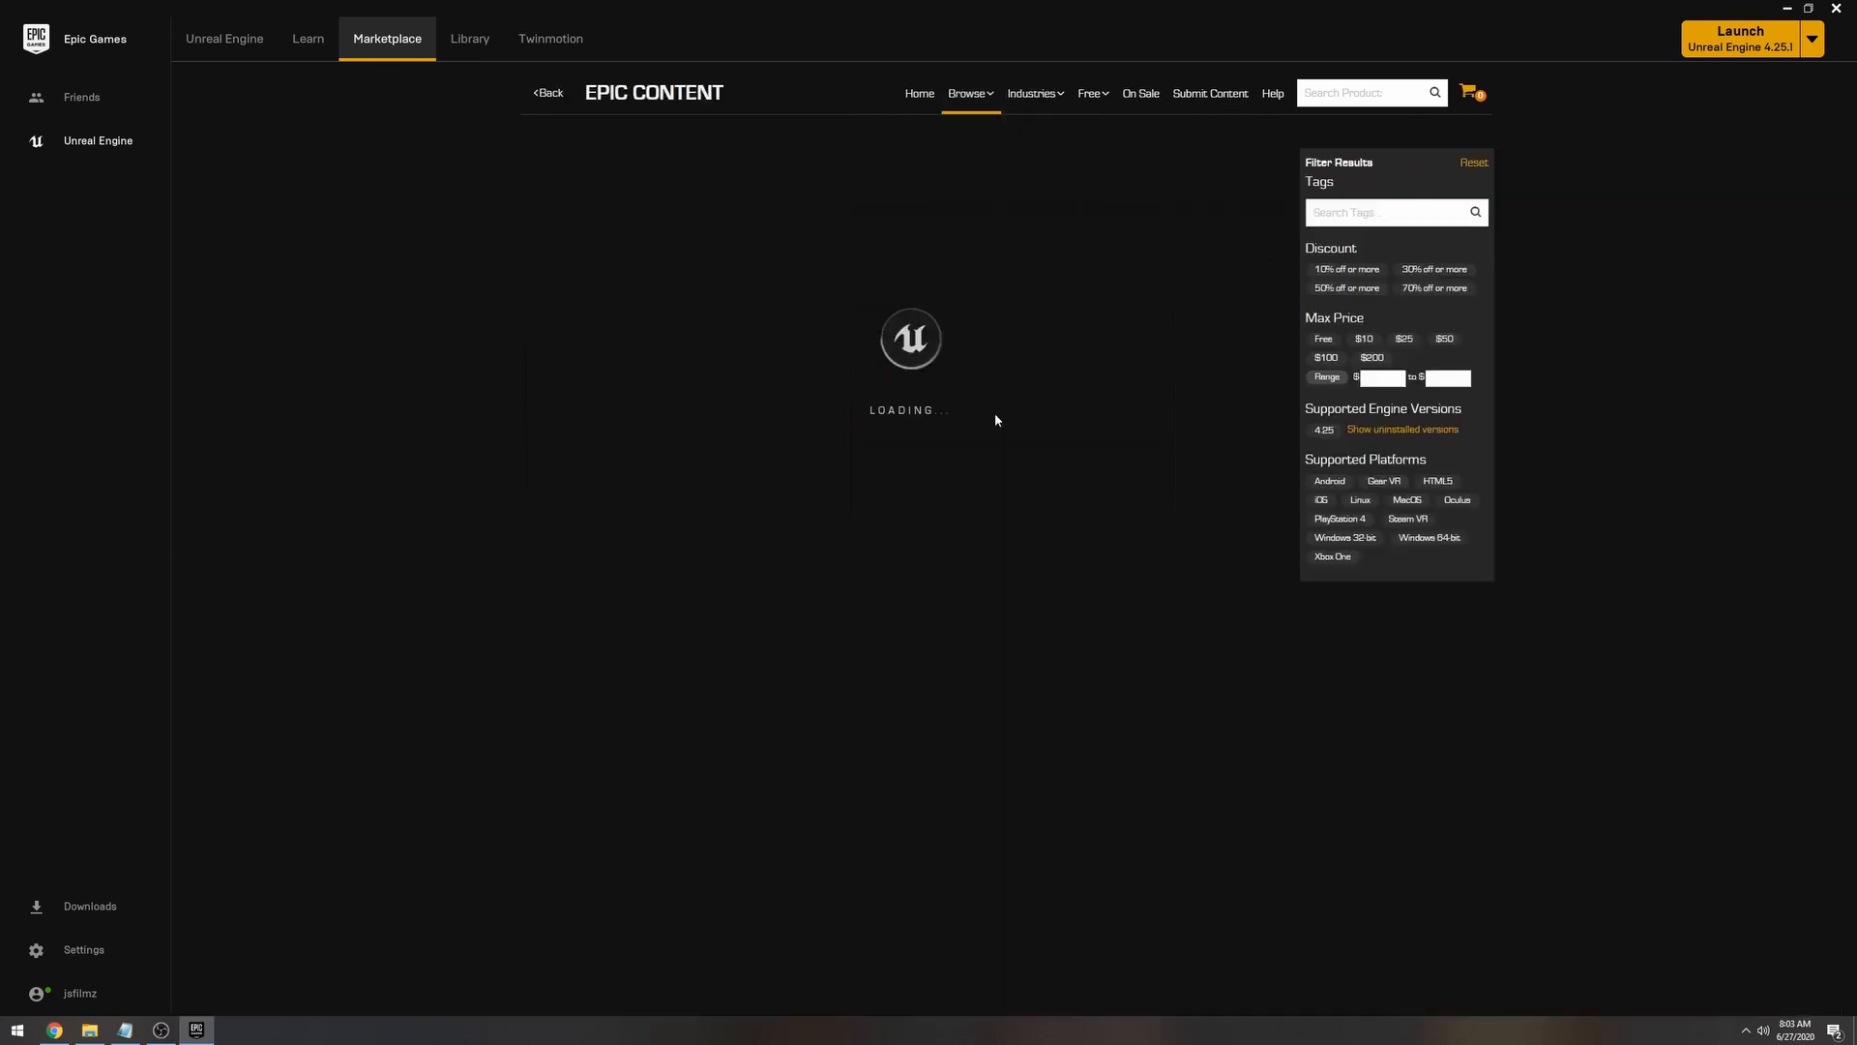
pyautogui.scroll(-1, 936, 471)
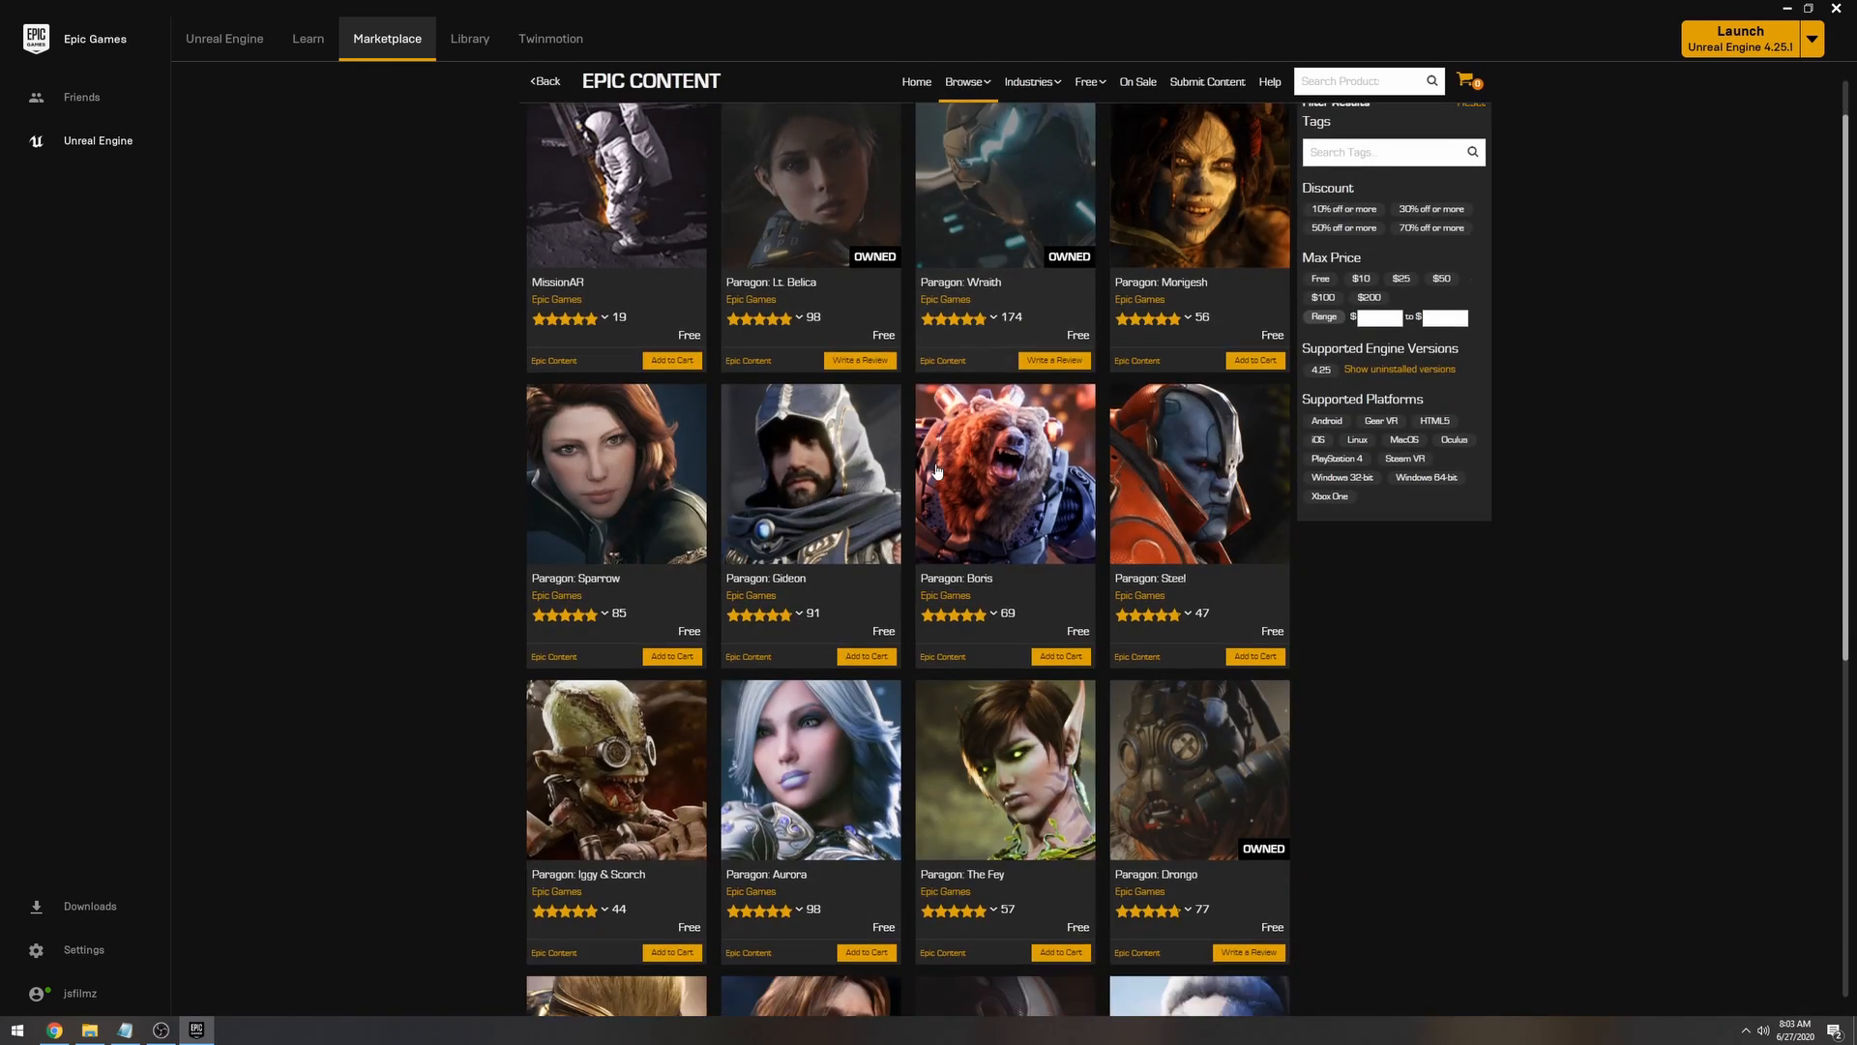
pyautogui.scroll(1, 1035, 232)
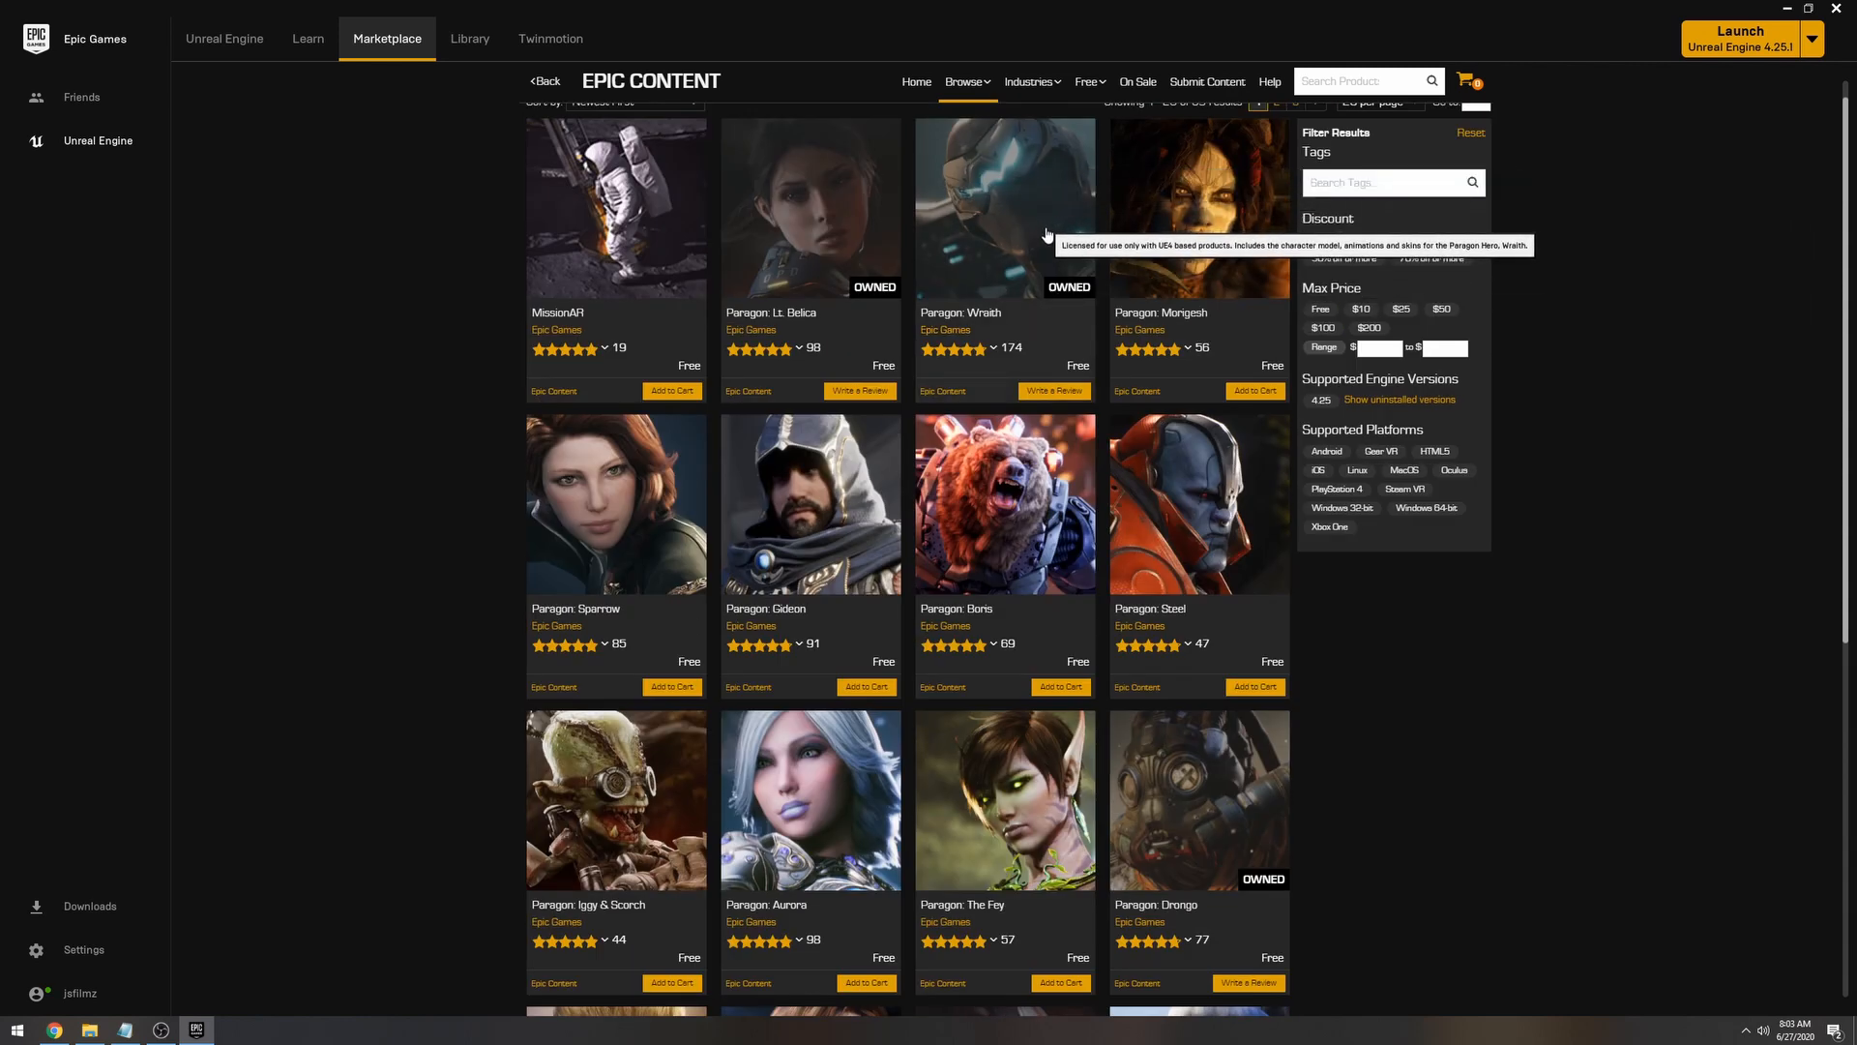
pyautogui.scroll(-5, 1082, 305)
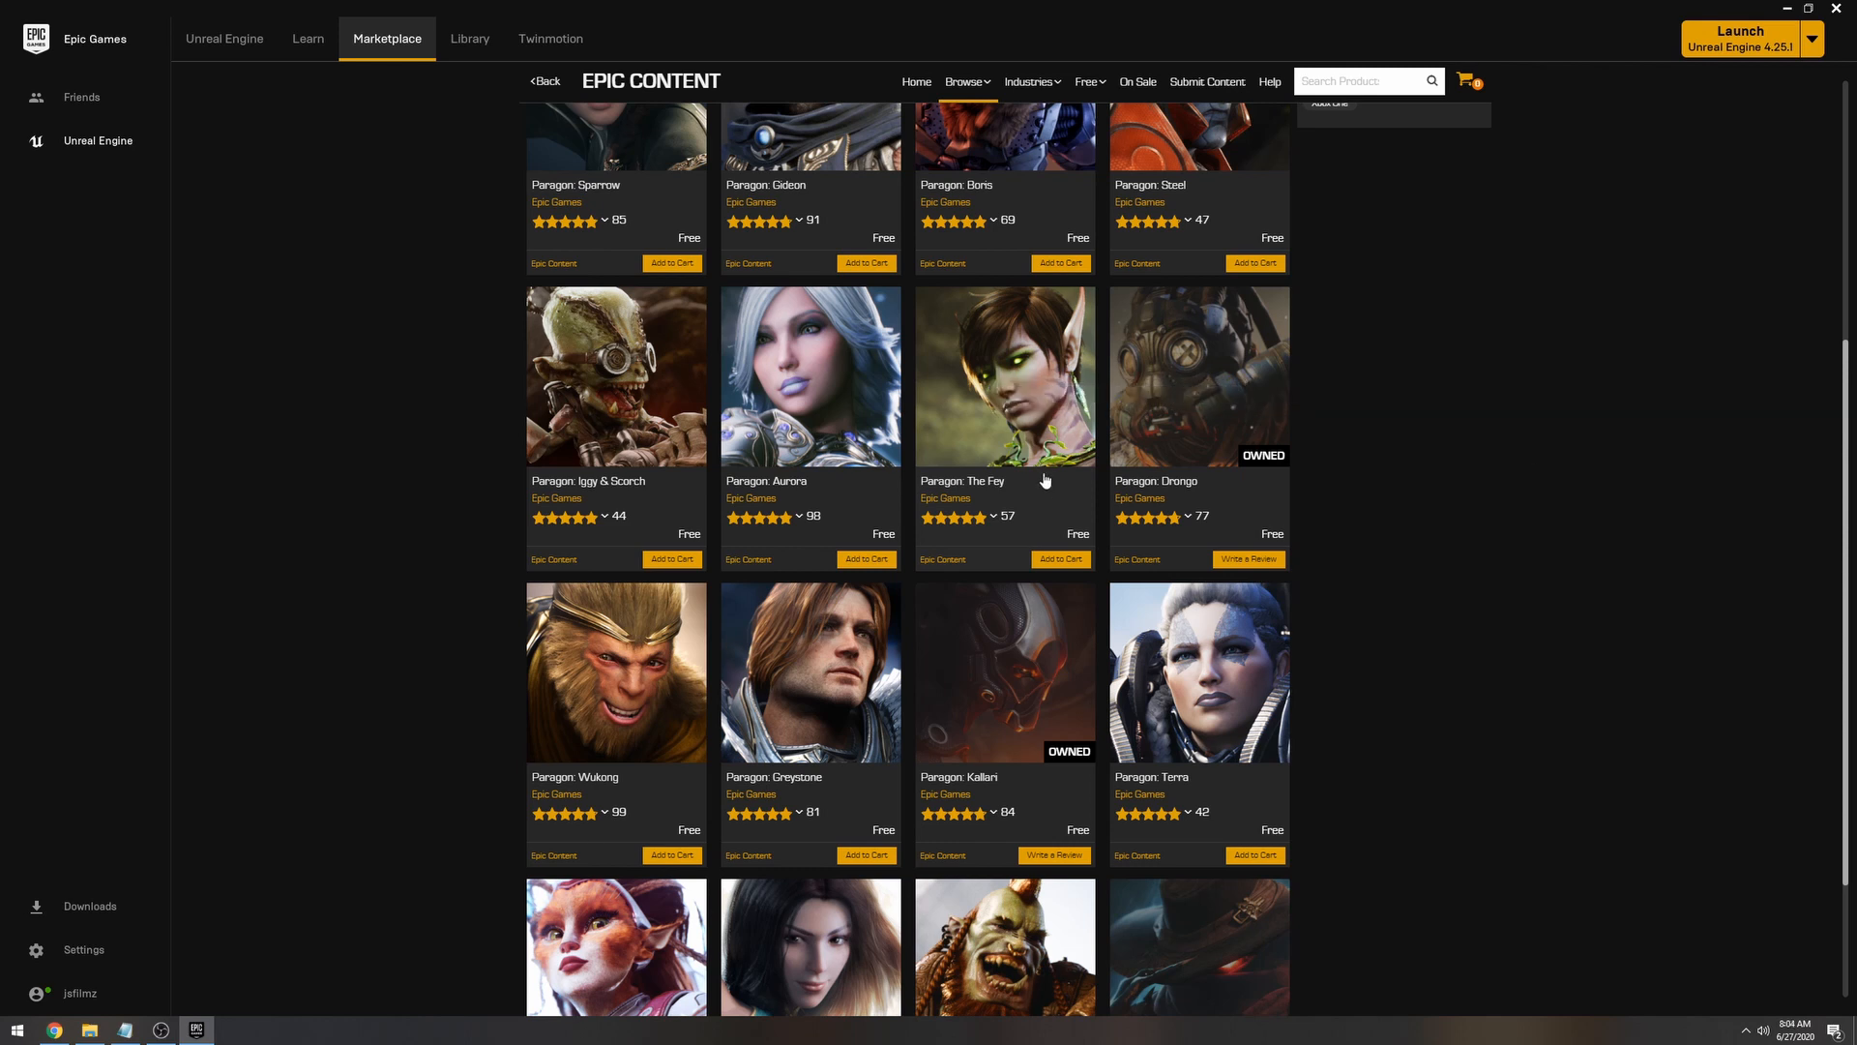
pyautogui.scroll(-2, 1193, 759)
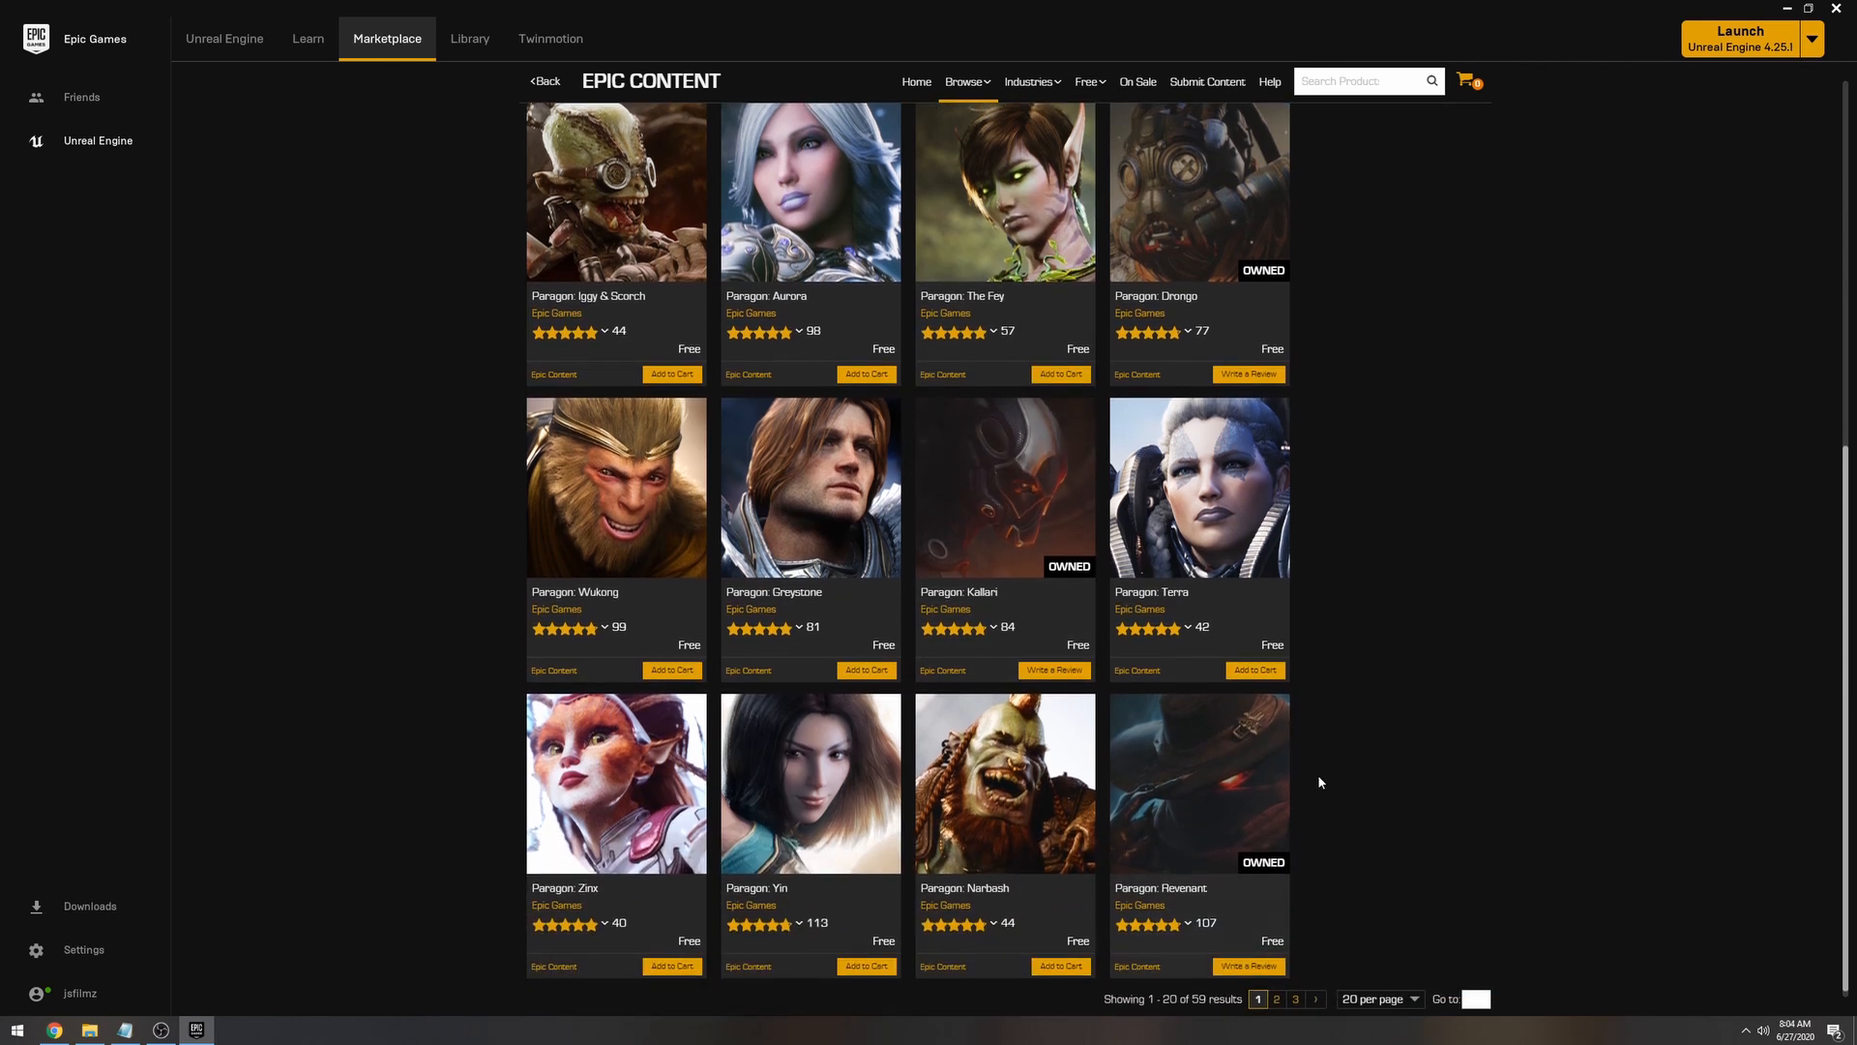
# Step: Find Infinity Blade: Grass Lands on page 3 of the Epic Content listing and open its detail page
pyautogui.click(1295, 989)
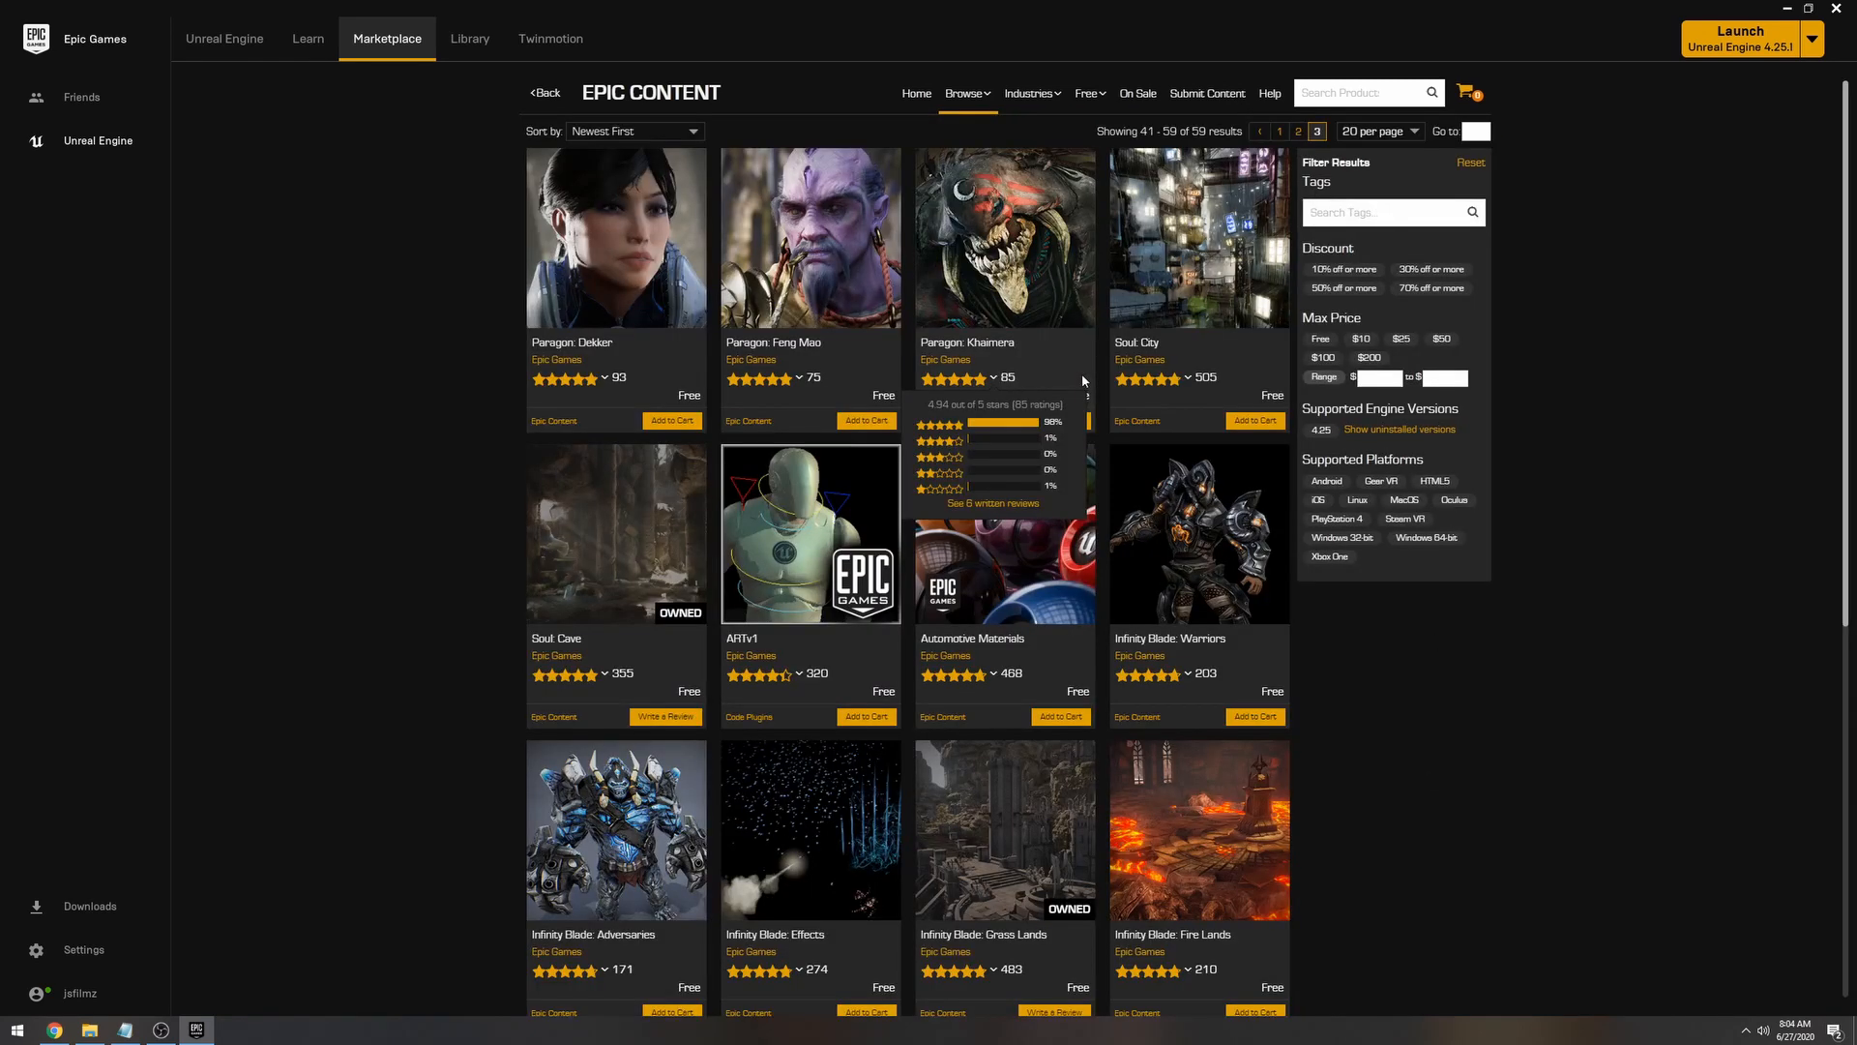
pyautogui.scroll(-1, 1080, 805)
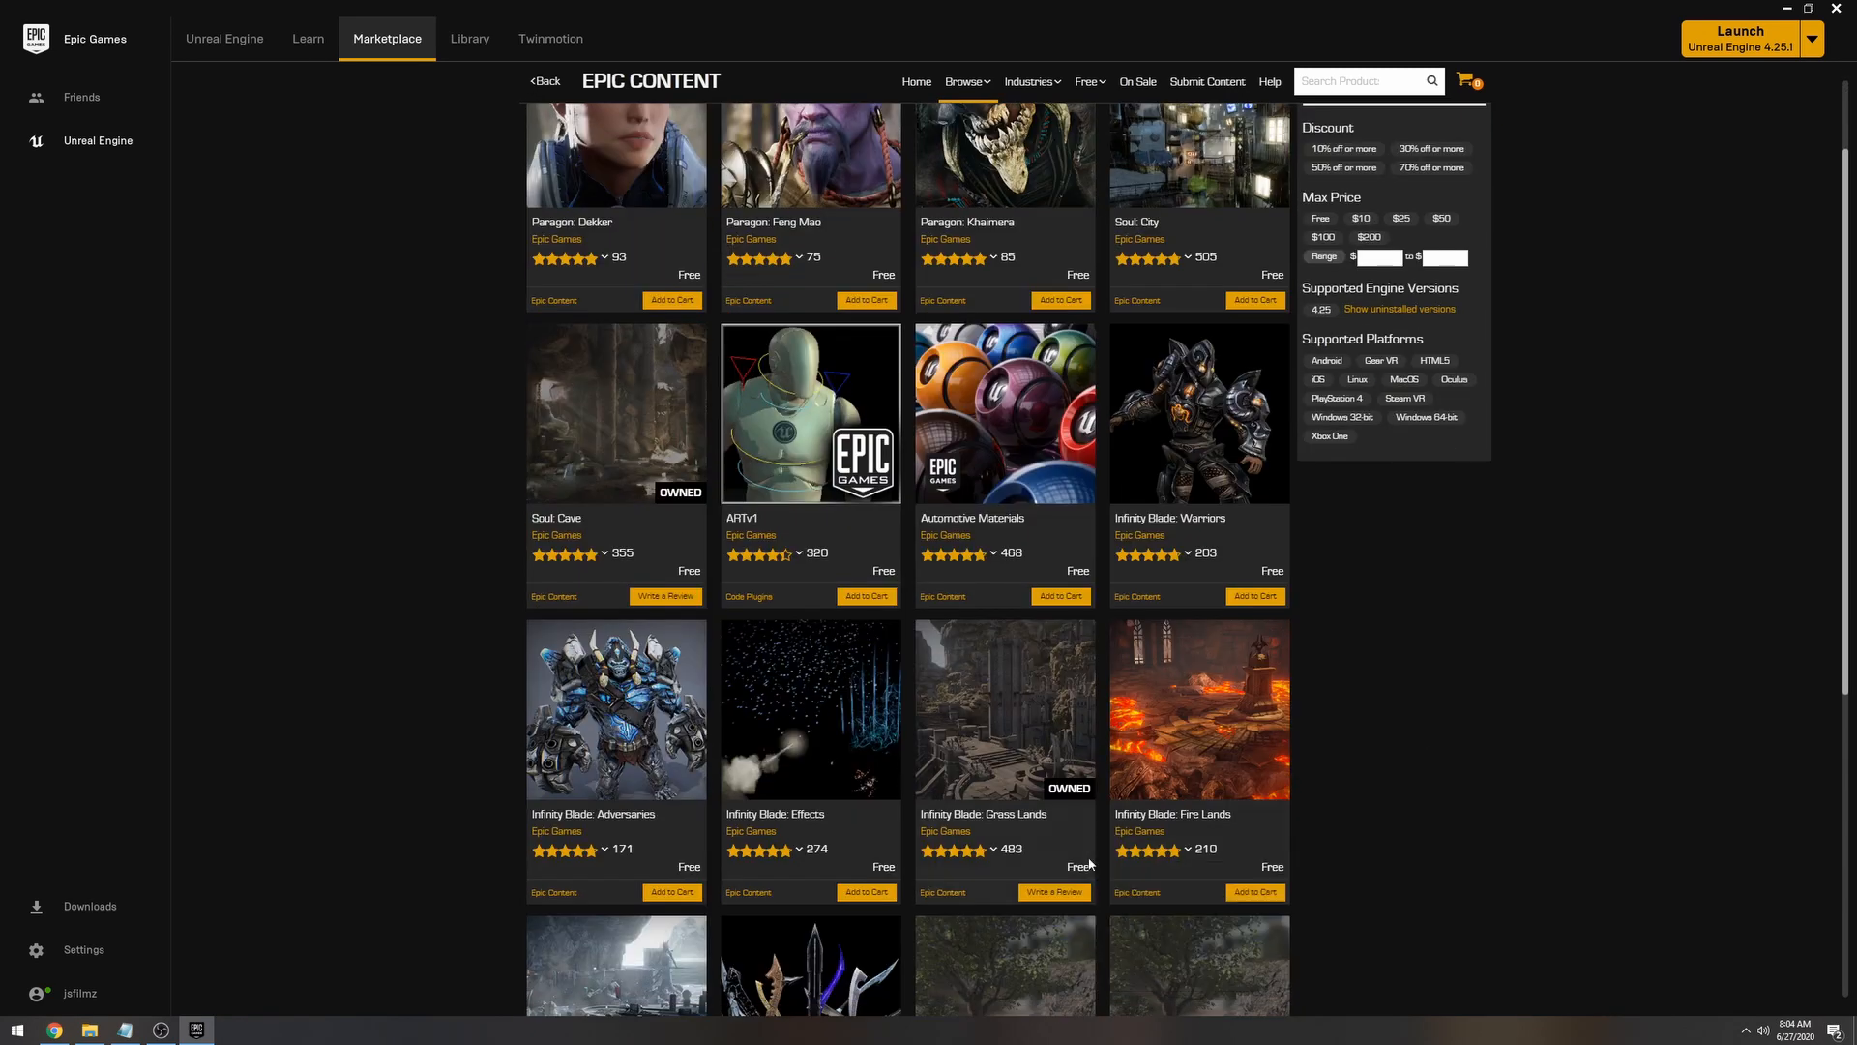
pyautogui.click(1006, 720)
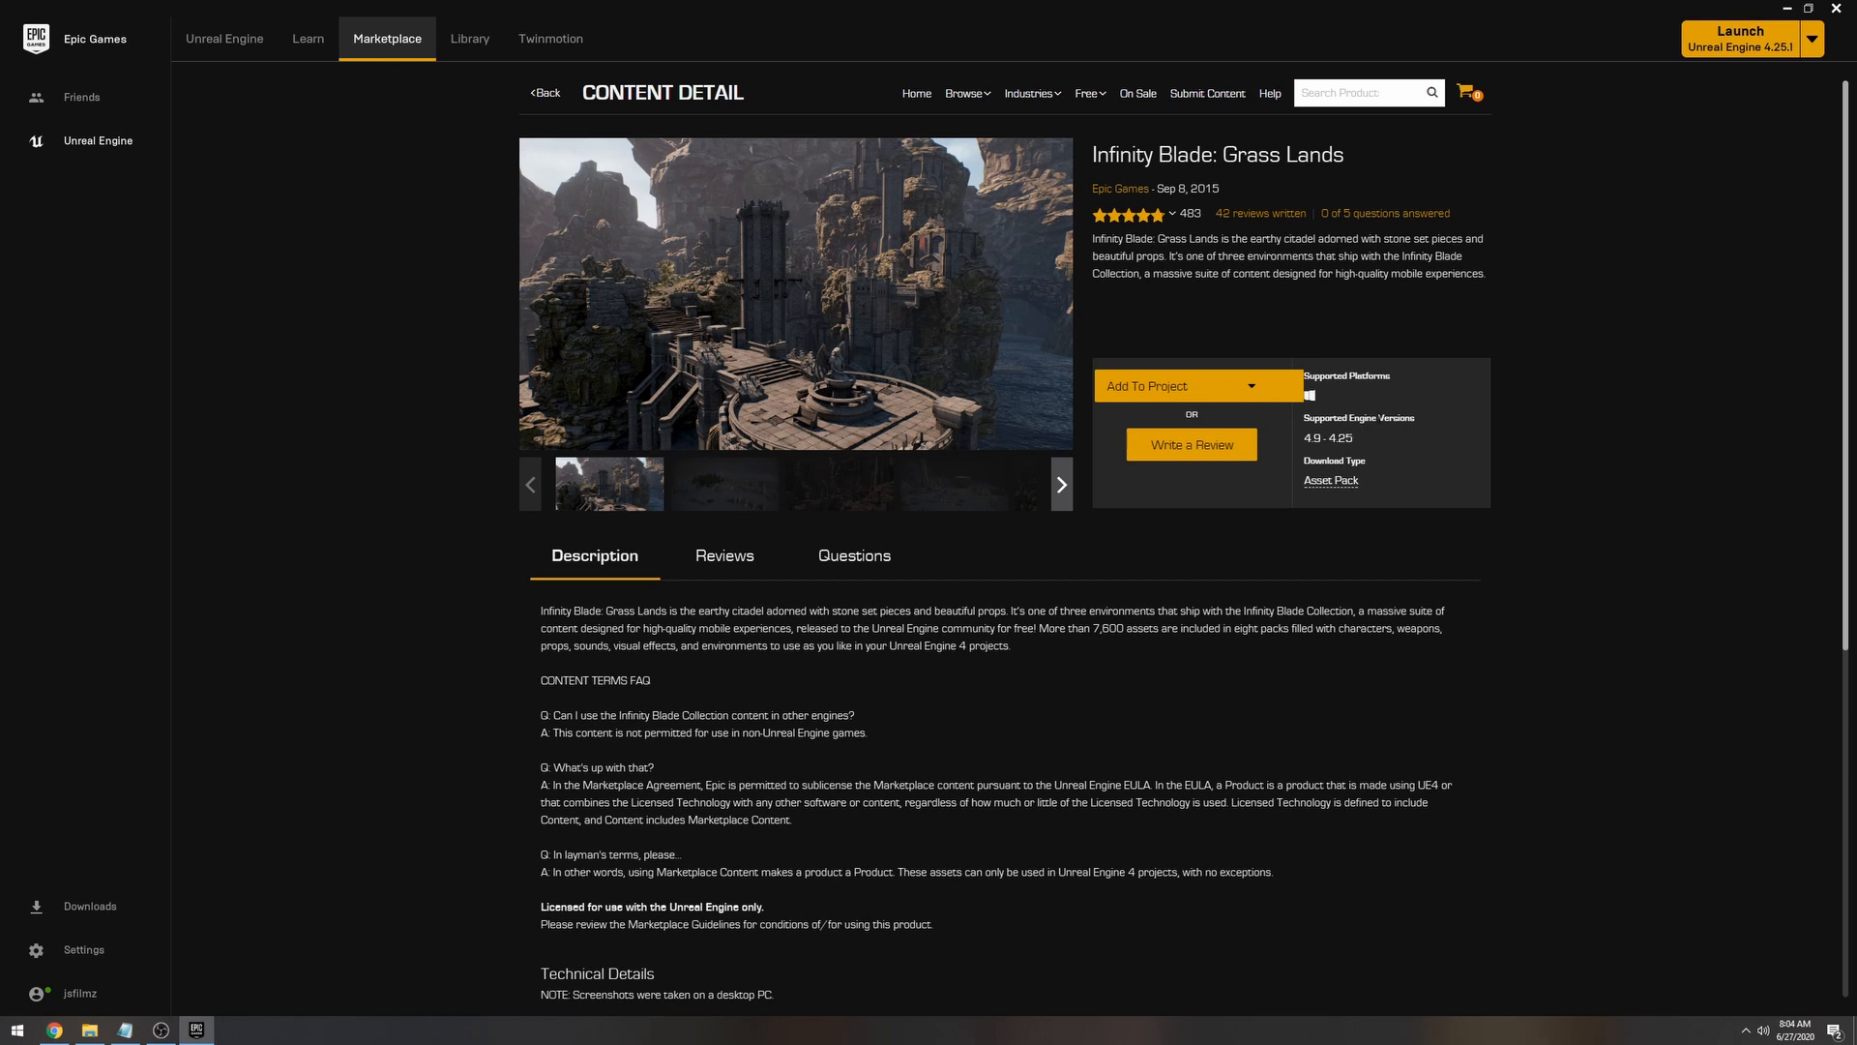
# Step: Launch Unreal Engine 4.25.1 and start a new Games project based on the First Person template
pyautogui.click(1738, 55)
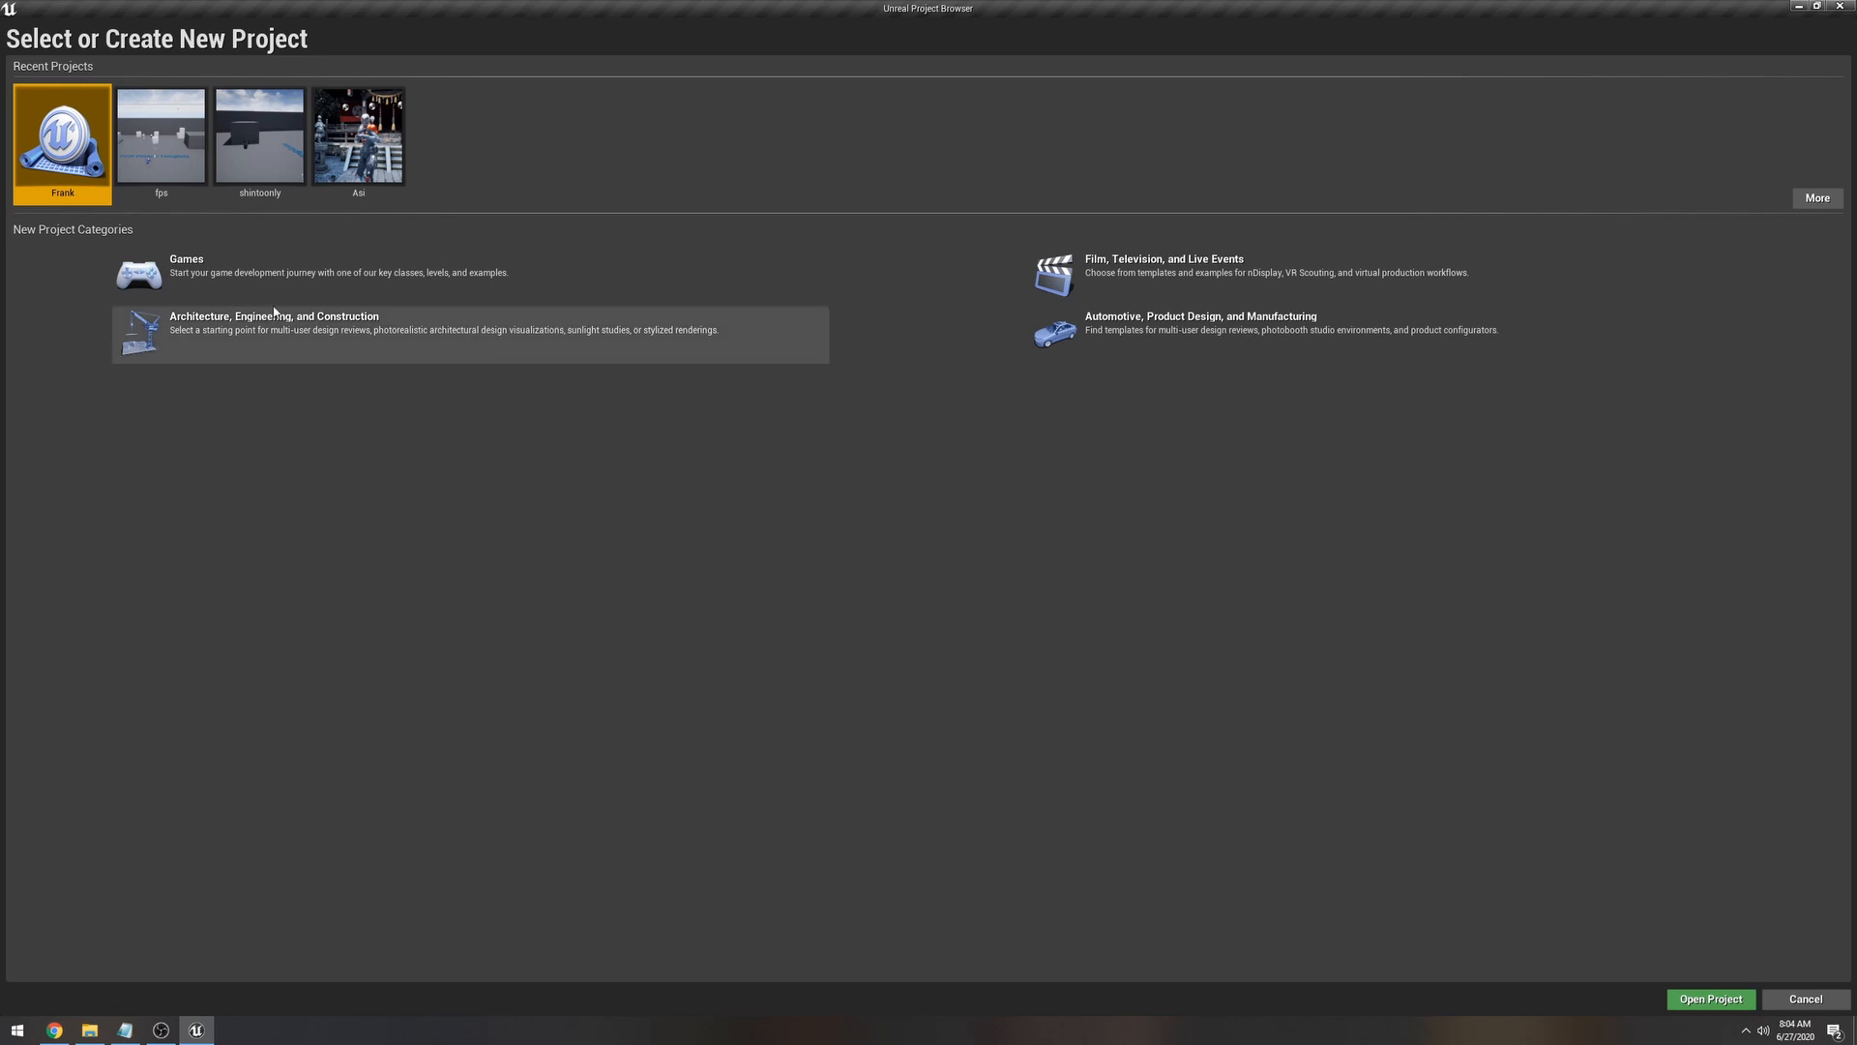
pyautogui.click(208, 279)
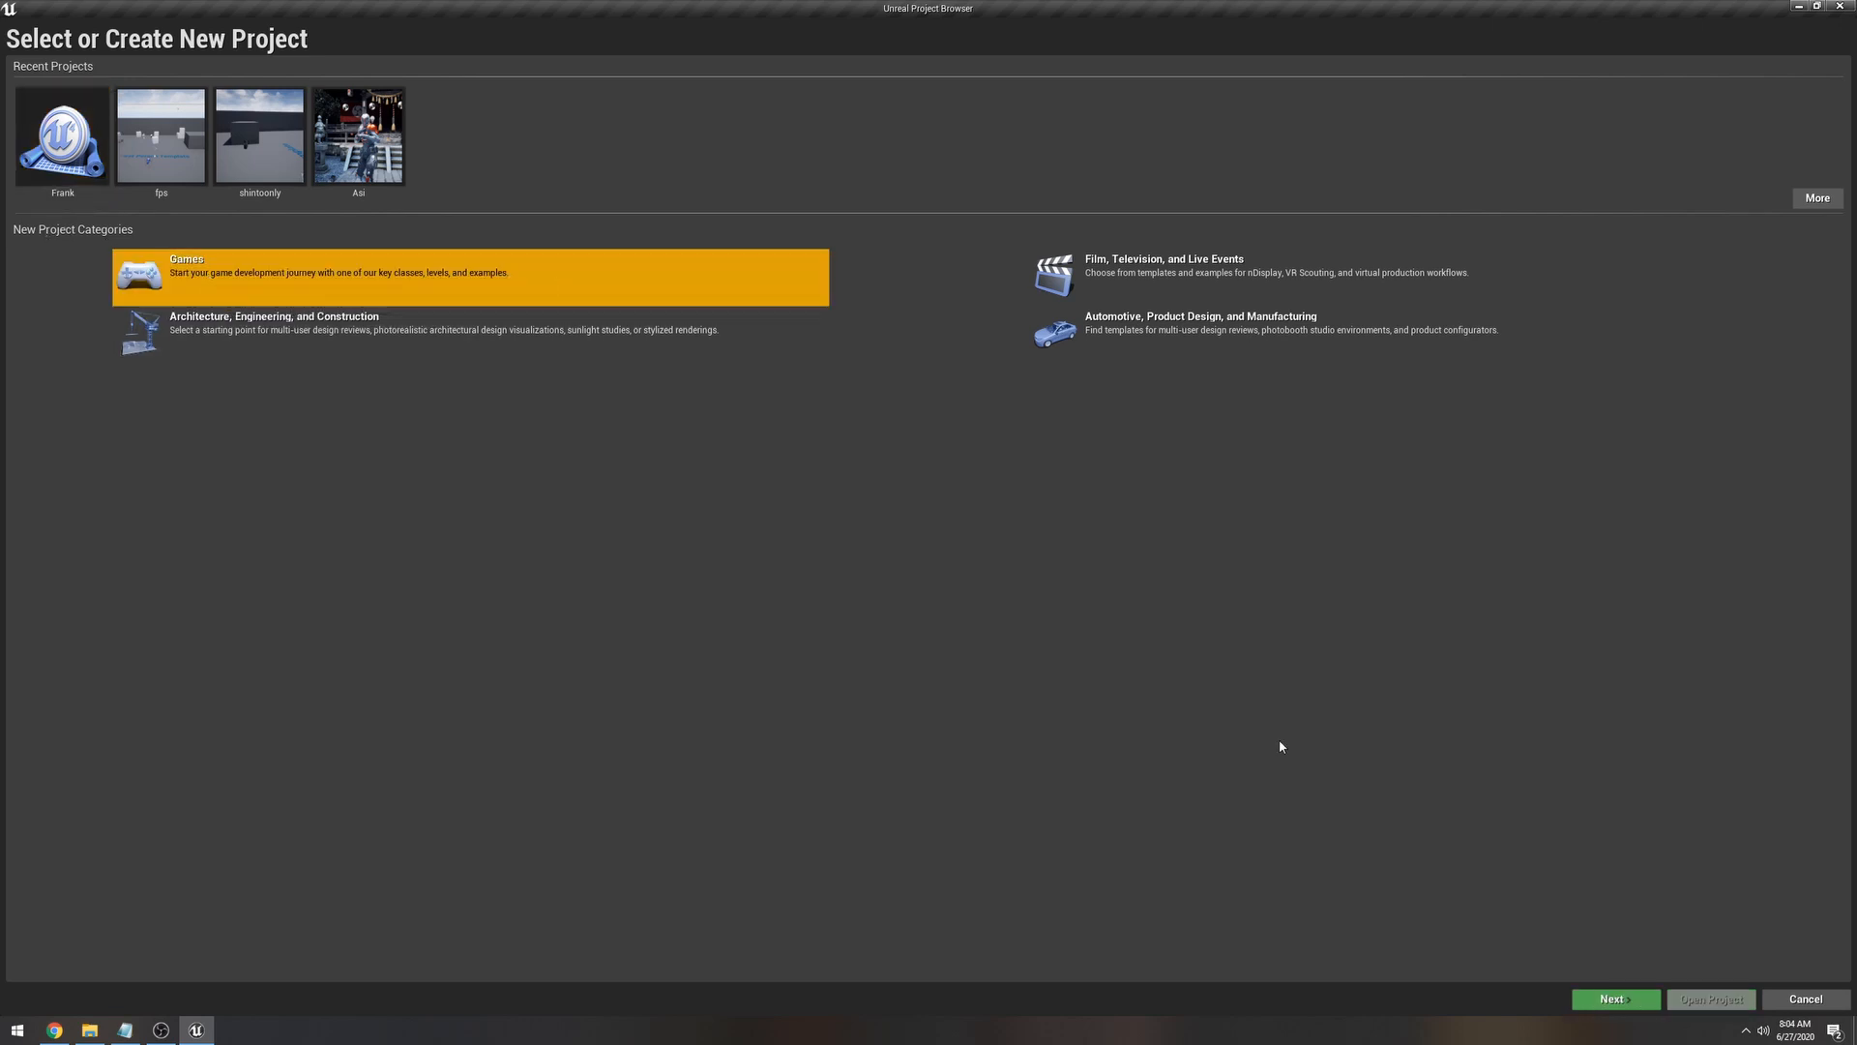
pyautogui.click(1613, 999)
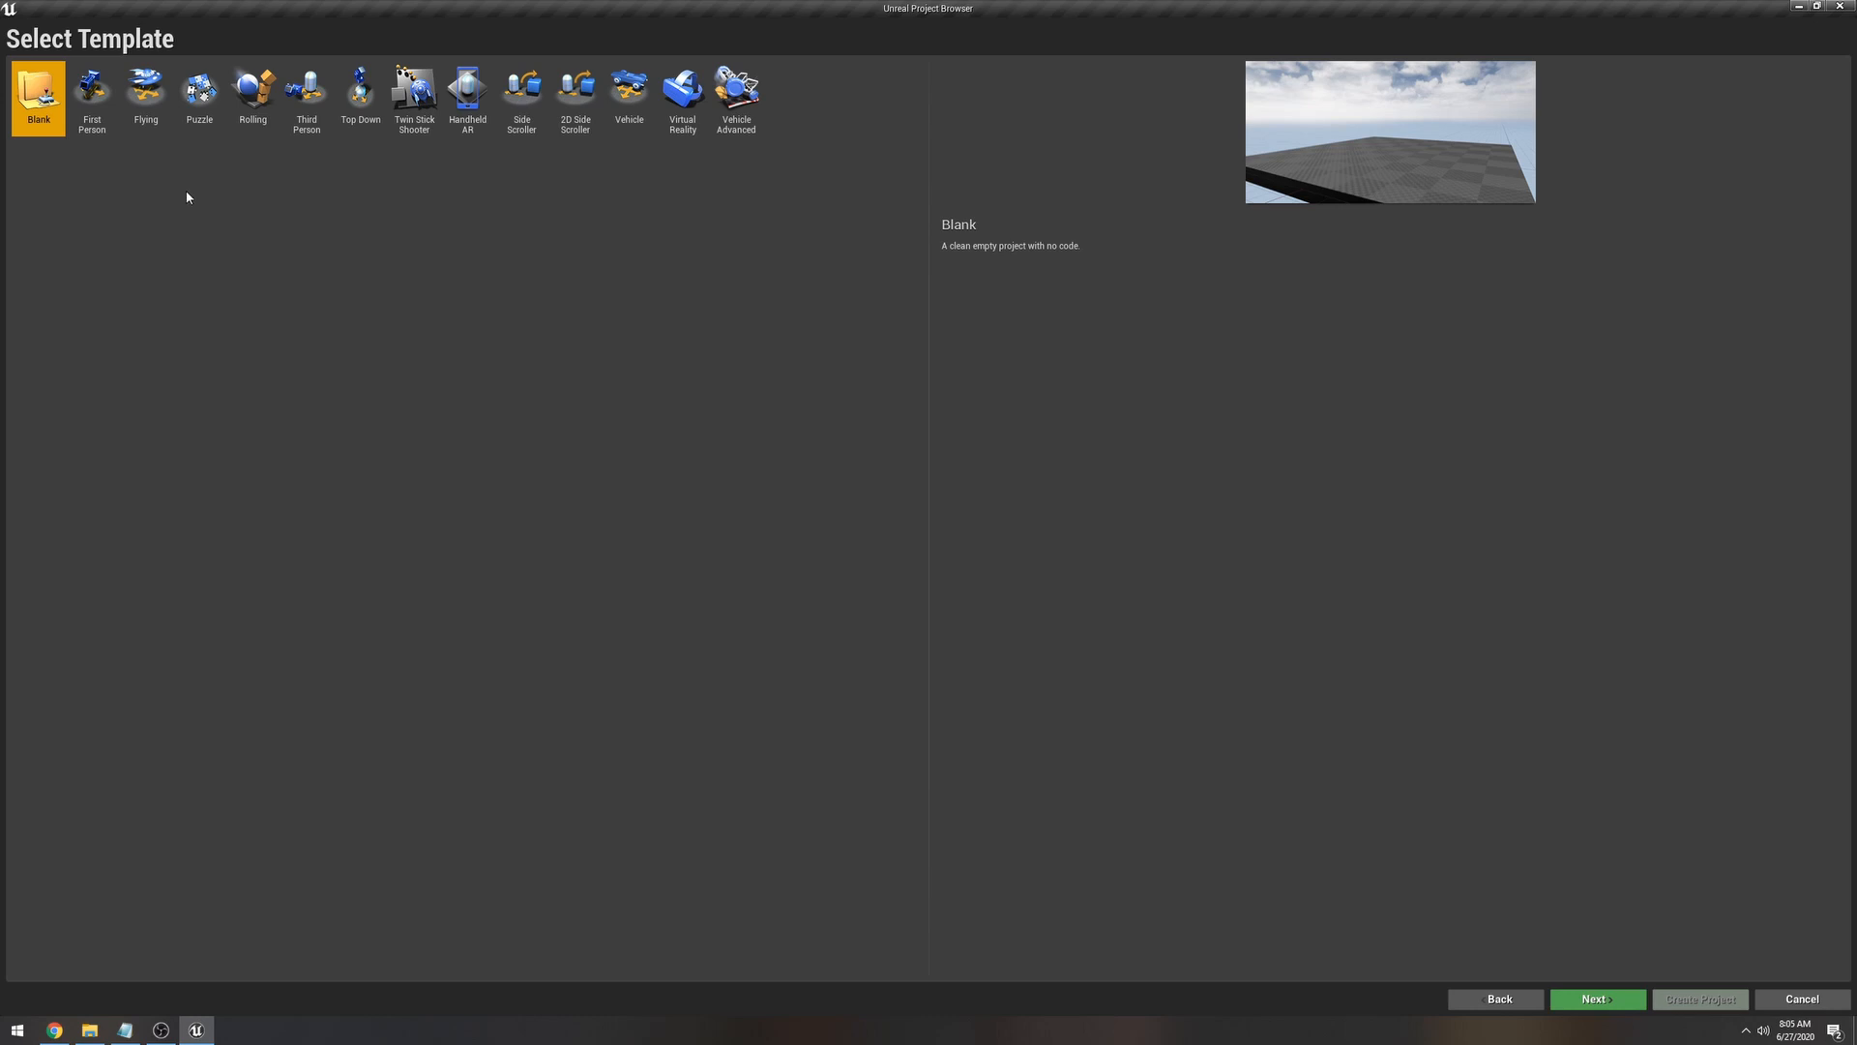
pyautogui.click(96, 88)
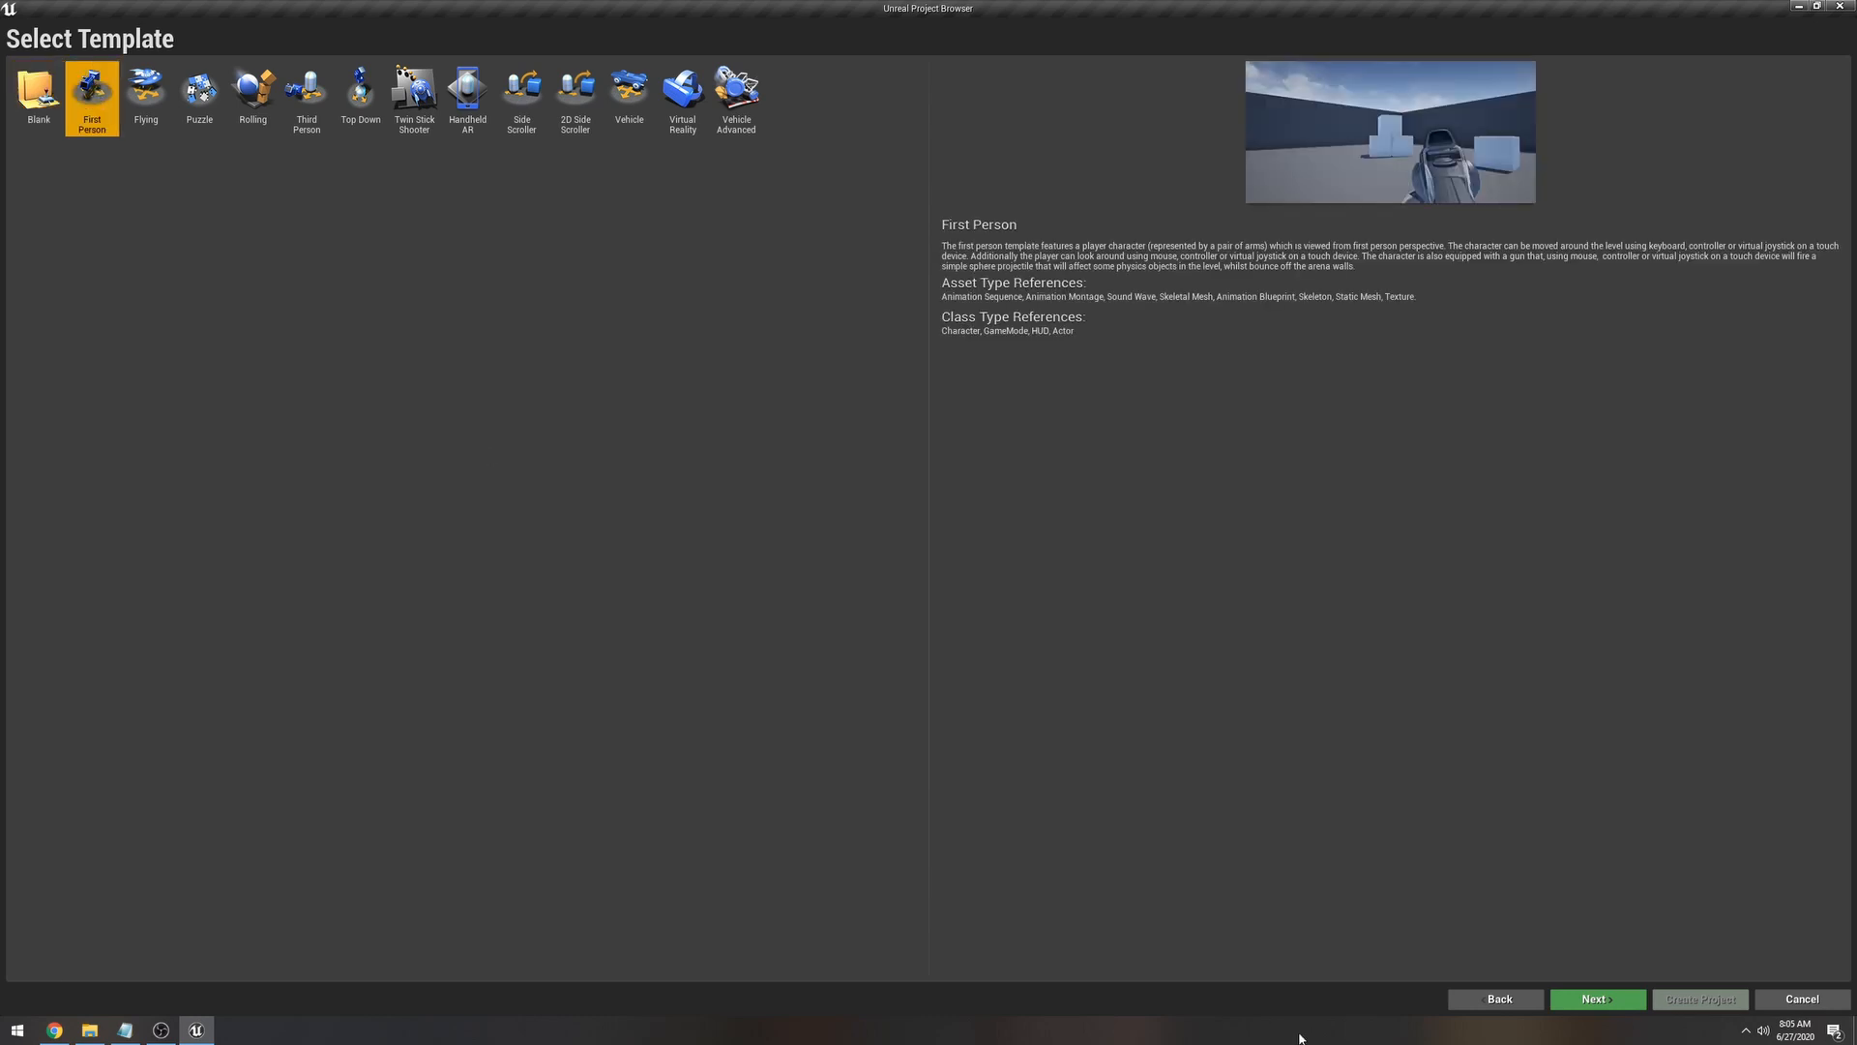
pyautogui.click(1596, 998)
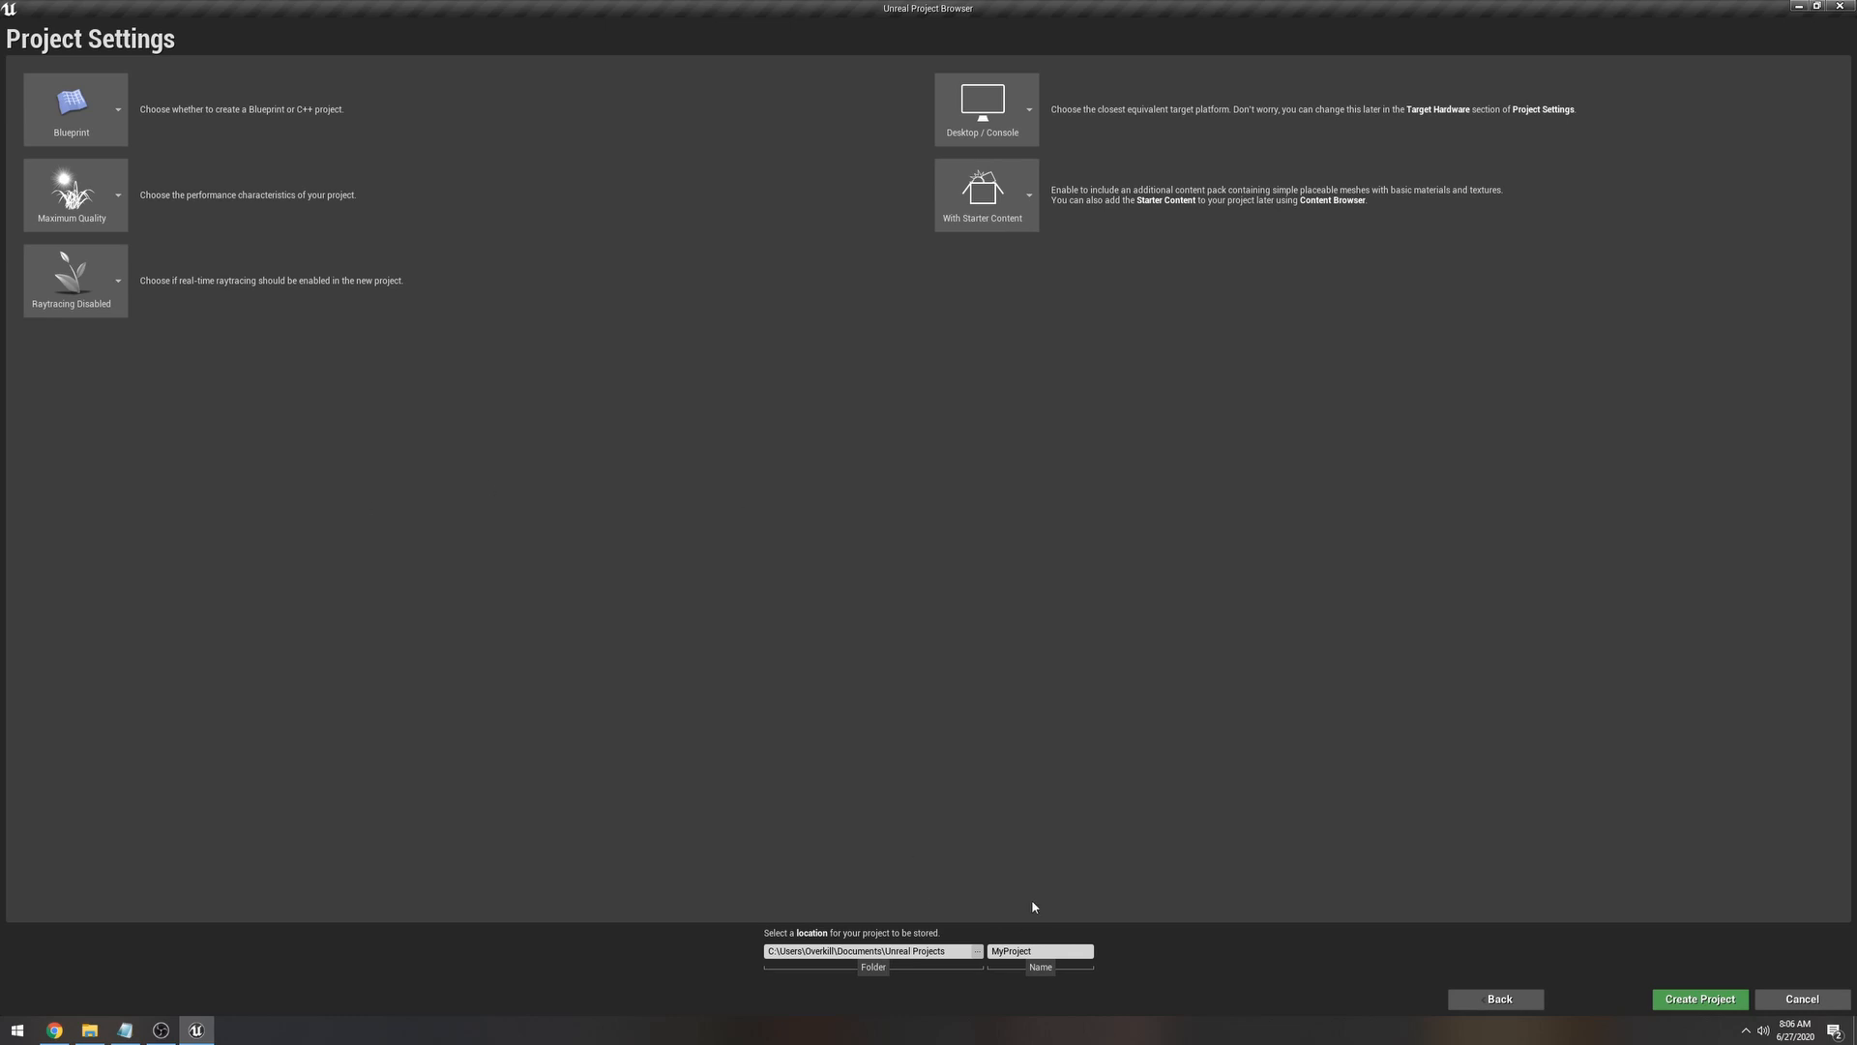
# Step: Name the project Tutorial, create it, and dismiss the Message Log in the new level
pyautogui.moveTo(1058, 951); pyautogui.dragTo(985, 952)
pyautogui.write('Tutorial')
pyautogui.click(1682, 1010)
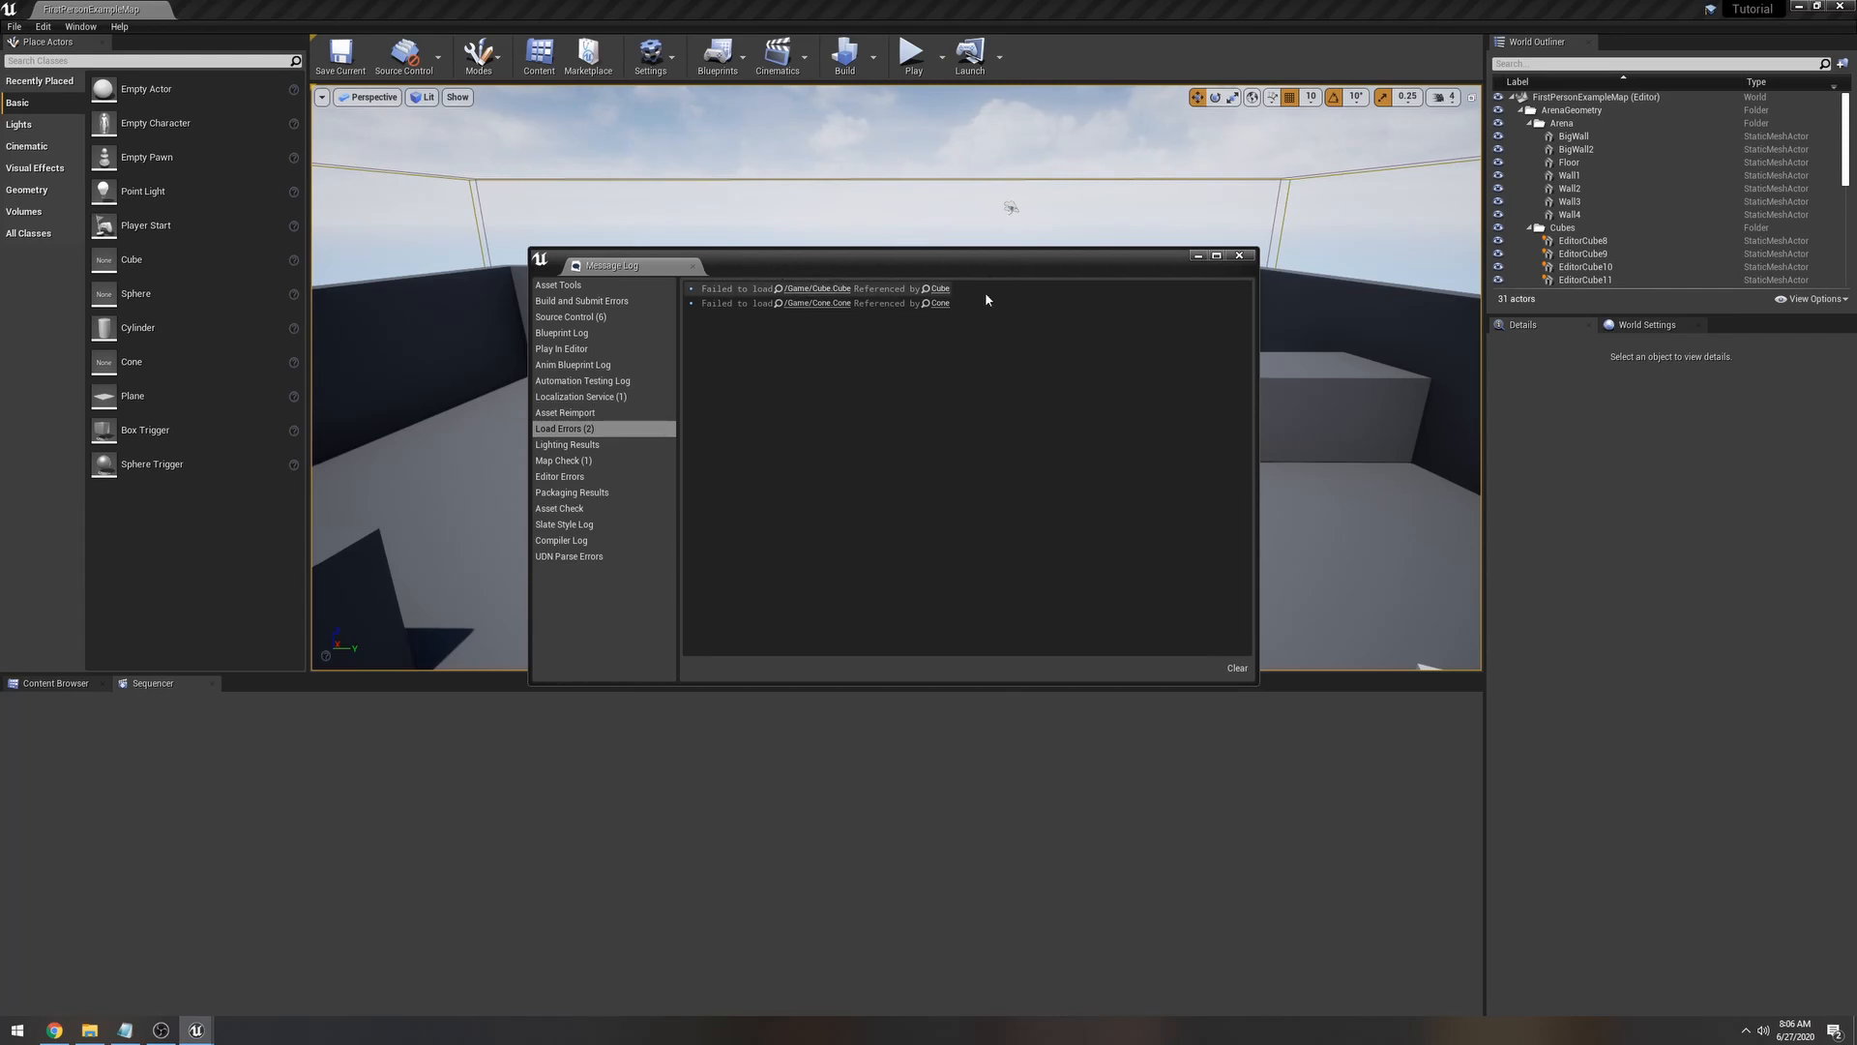
pyautogui.click(1239, 255)
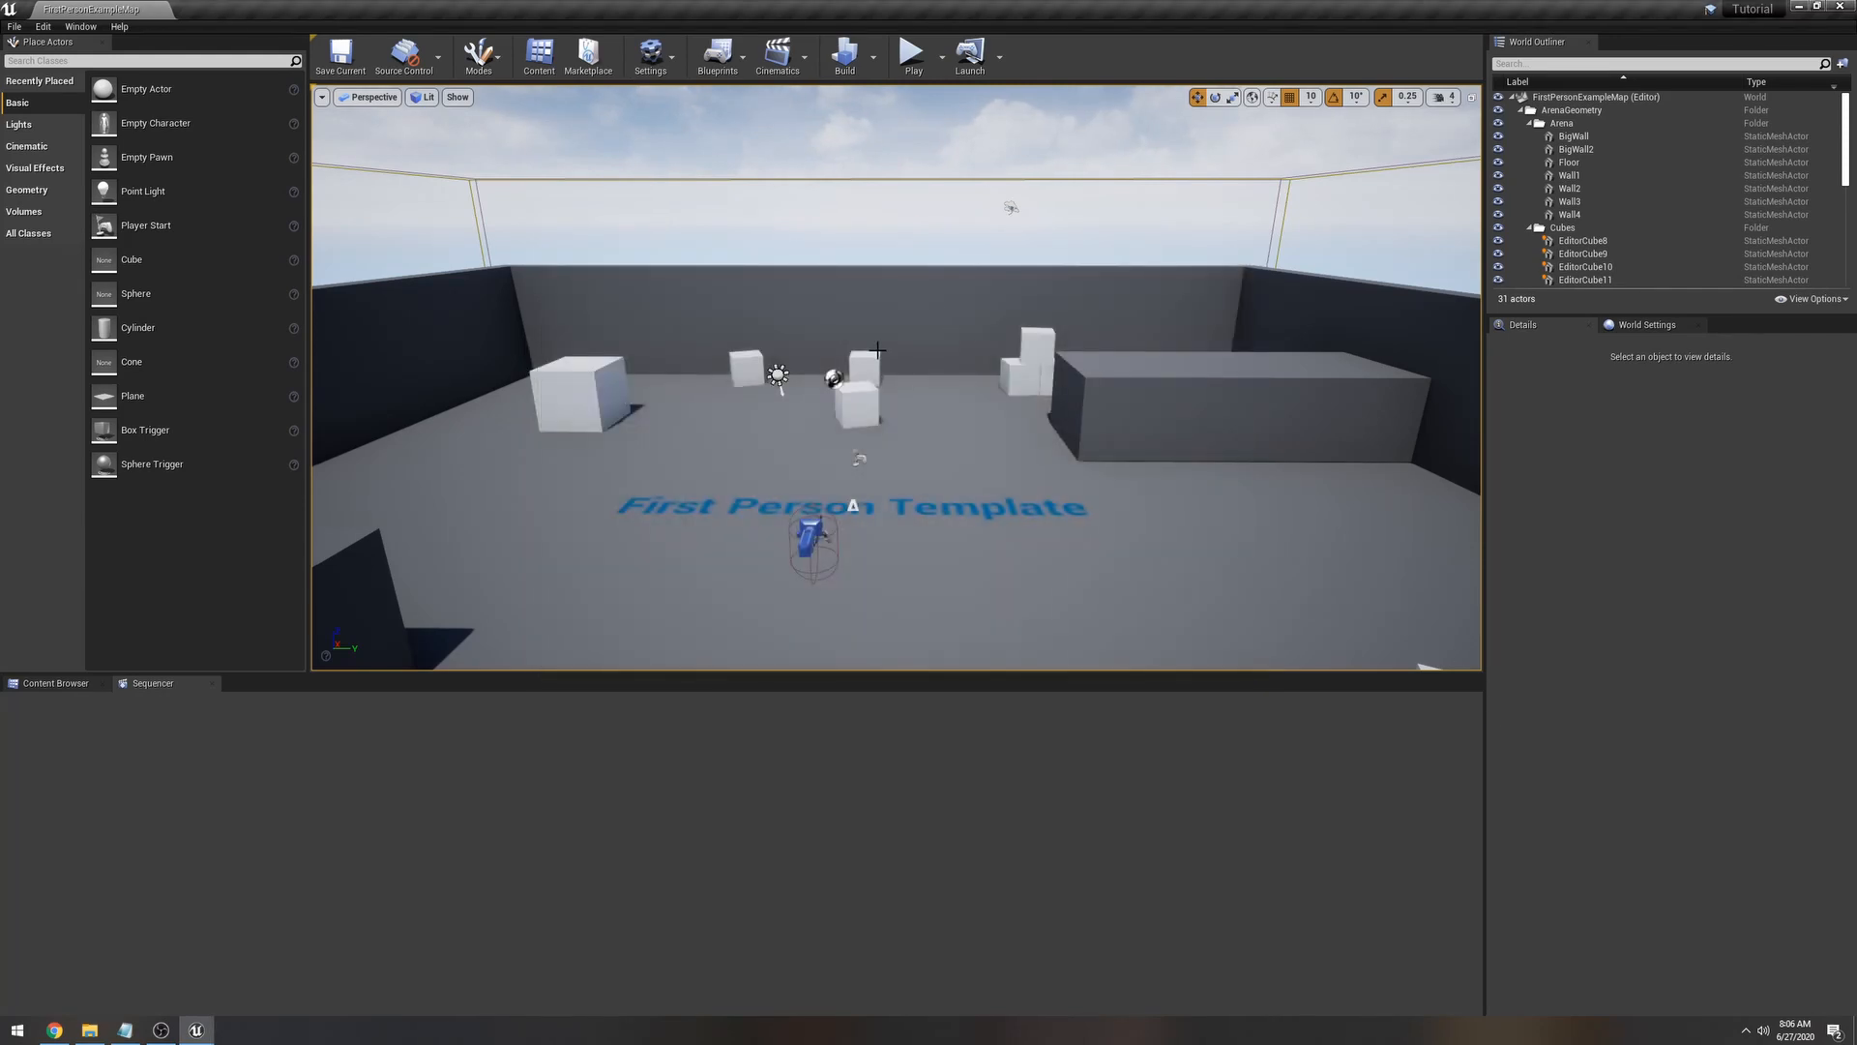
pyautogui.moveTo(917, 385); pyautogui.dragTo(1006, 532, button='right')
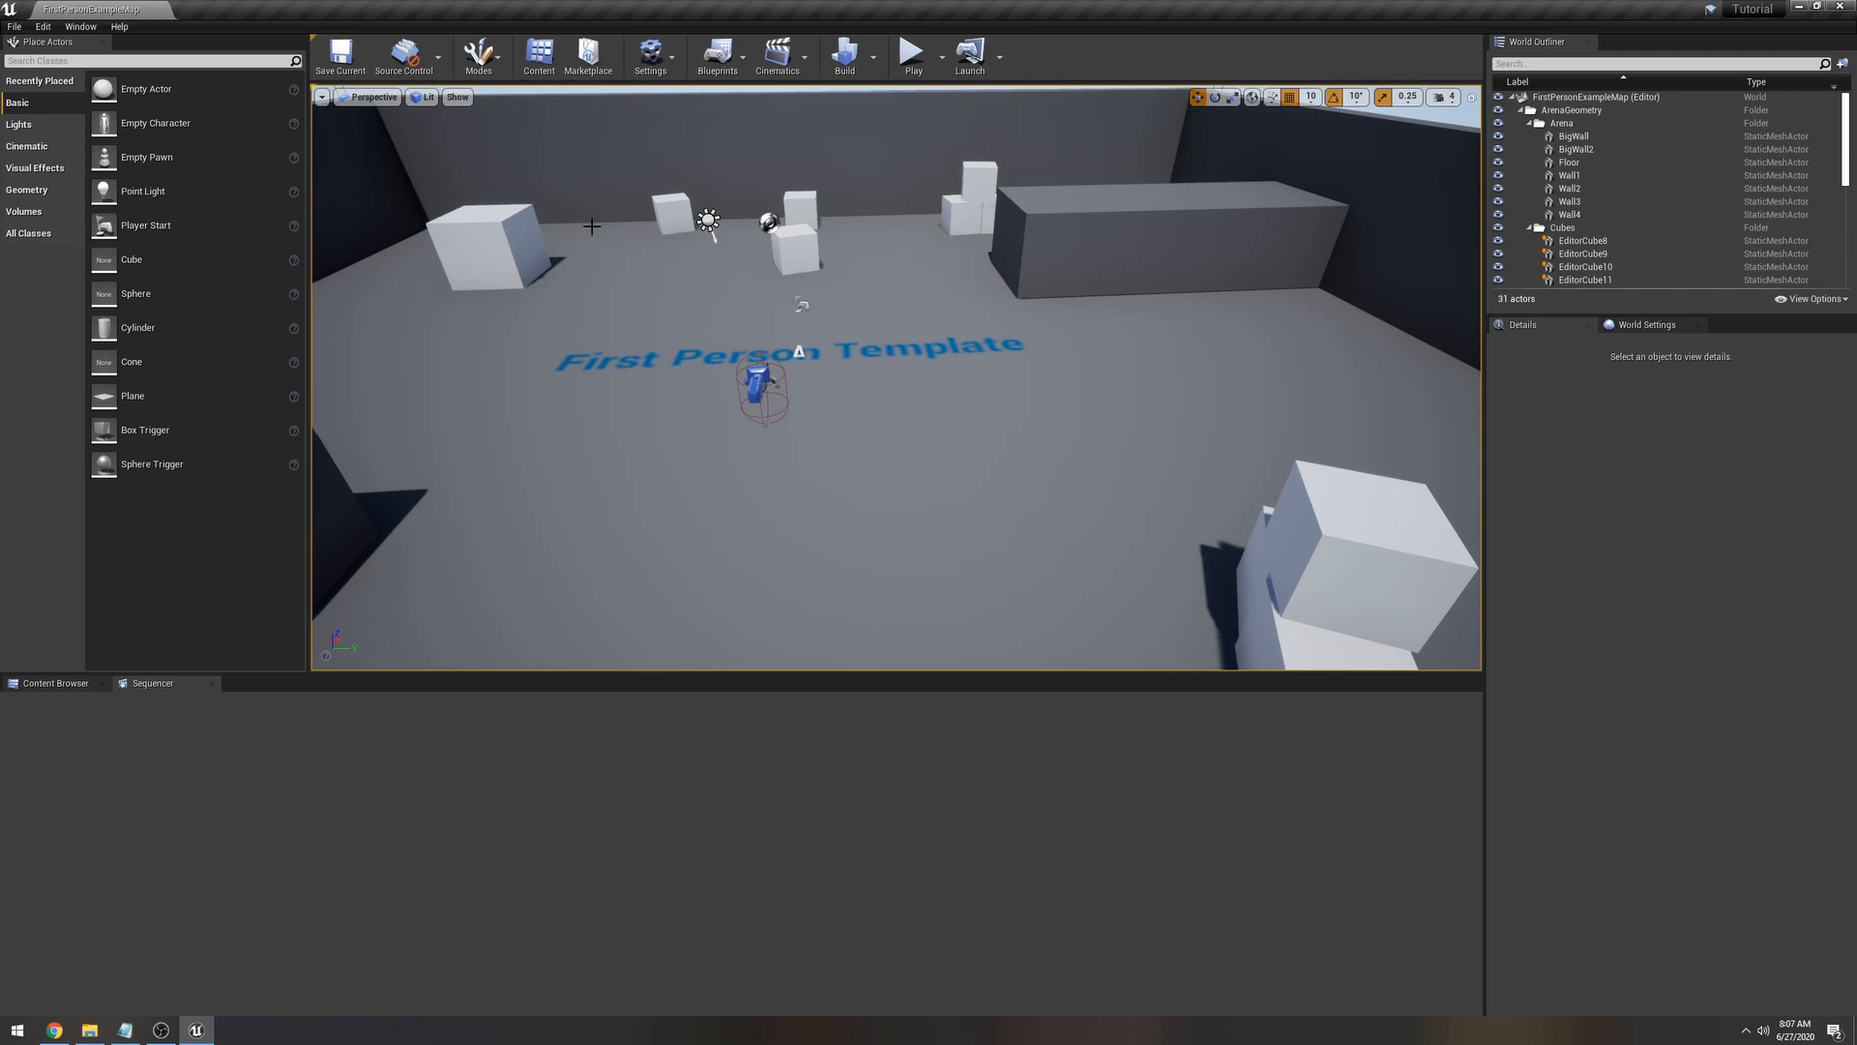
# Step: Open the IMG Media plugin section of the Project Settings
pyautogui.click(15, 26)
pyautogui.click(42, 26)
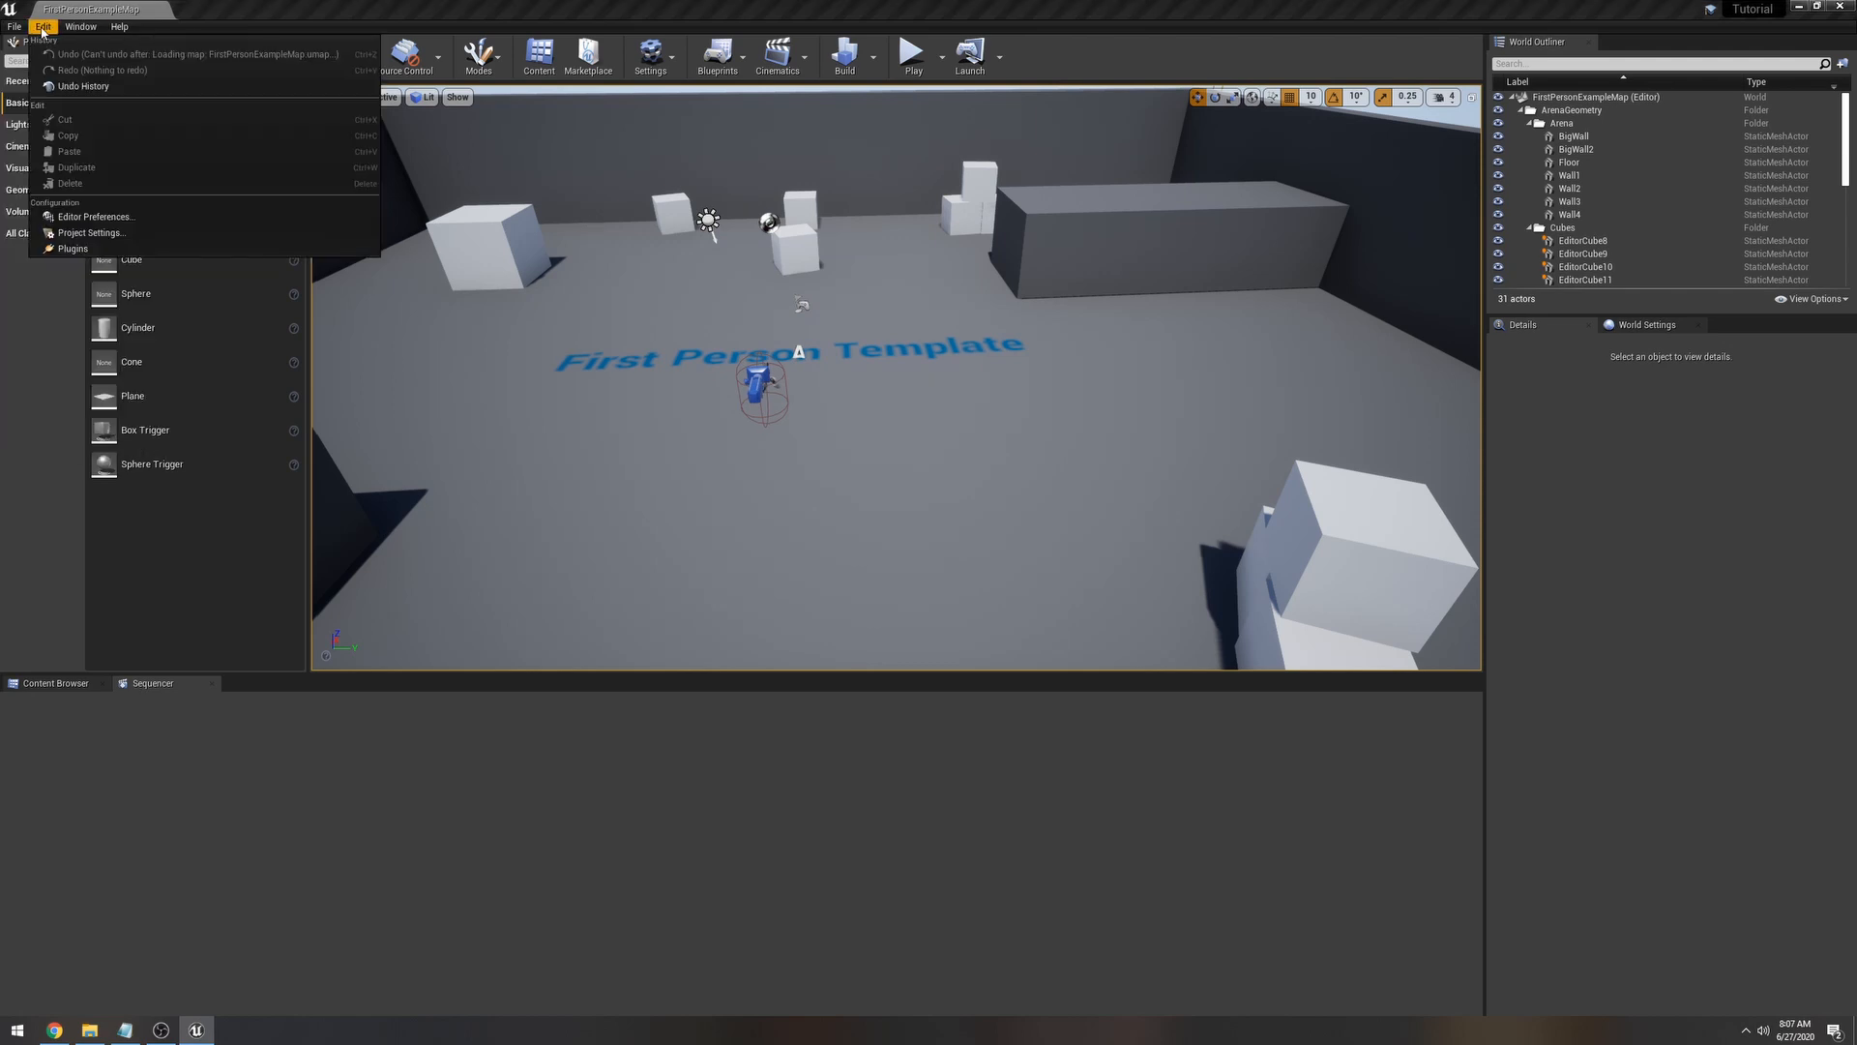
pyautogui.click(143, 233)
pyautogui.moveTo(386, 404); pyautogui.dragTo(393, 755)
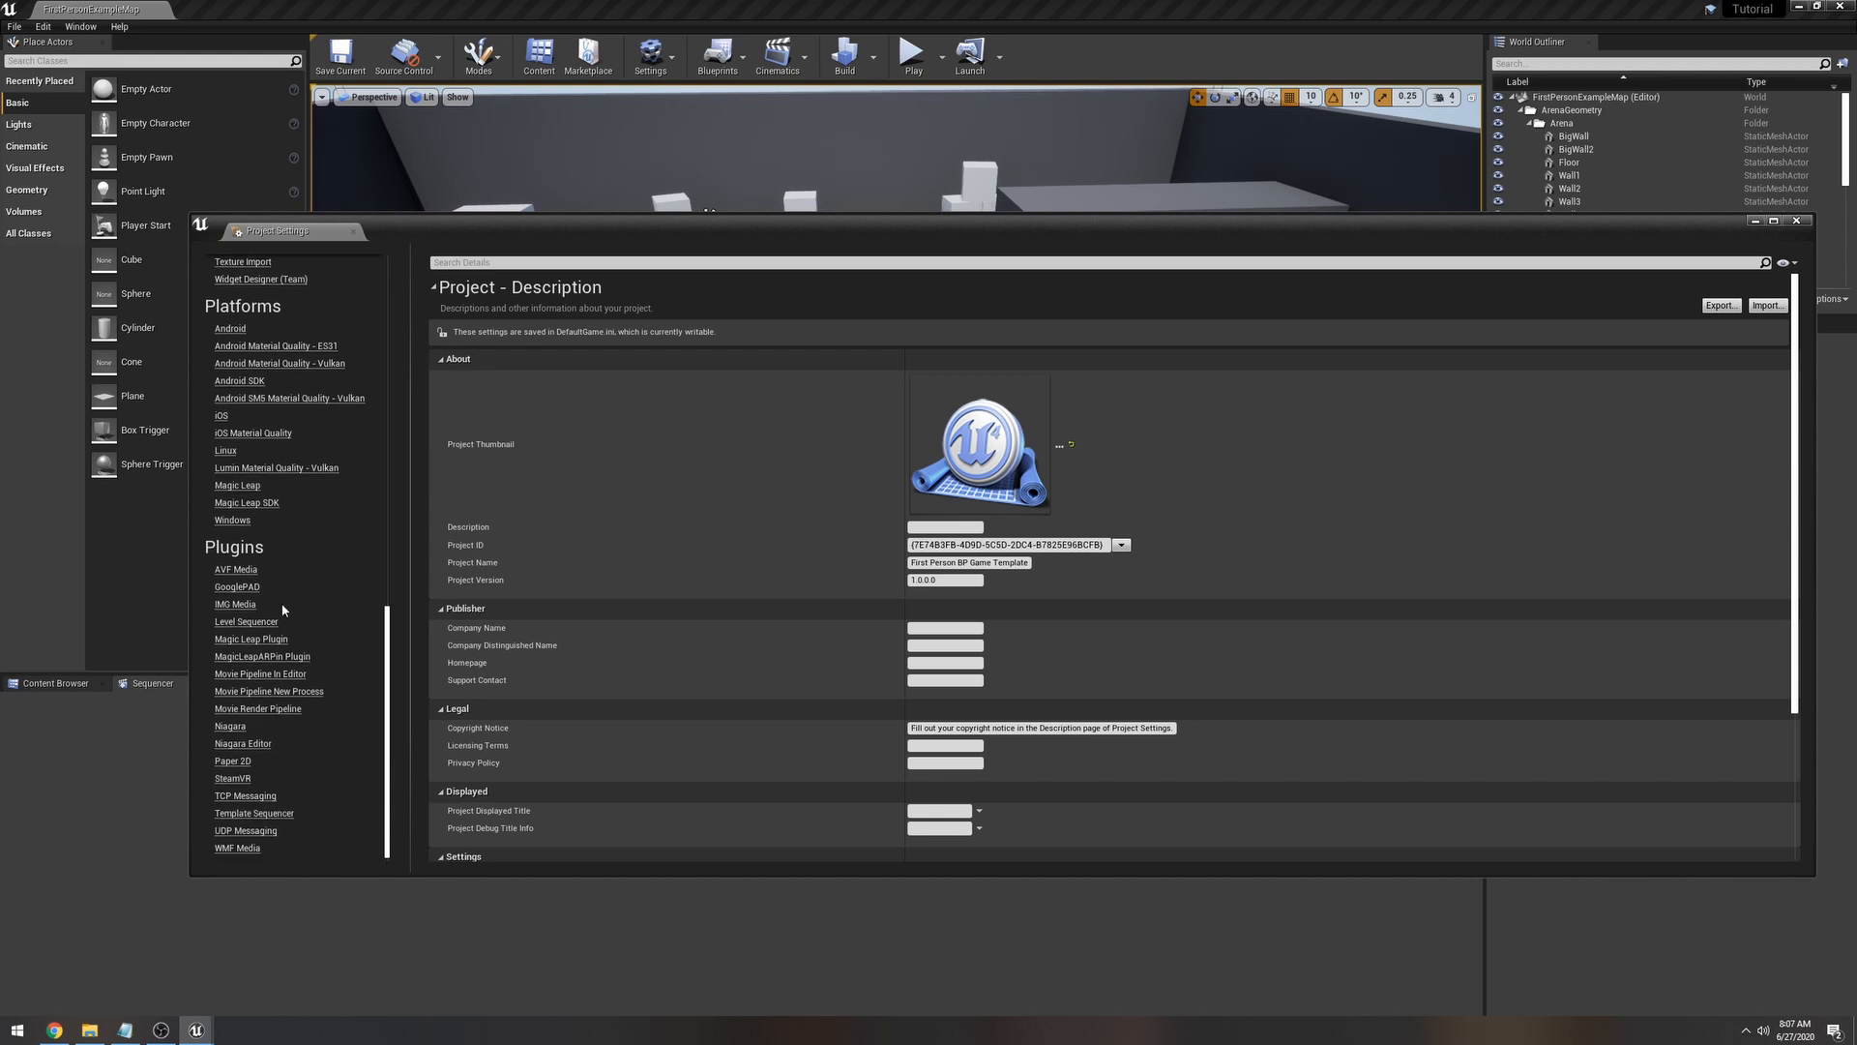
pyautogui.click(235, 605)
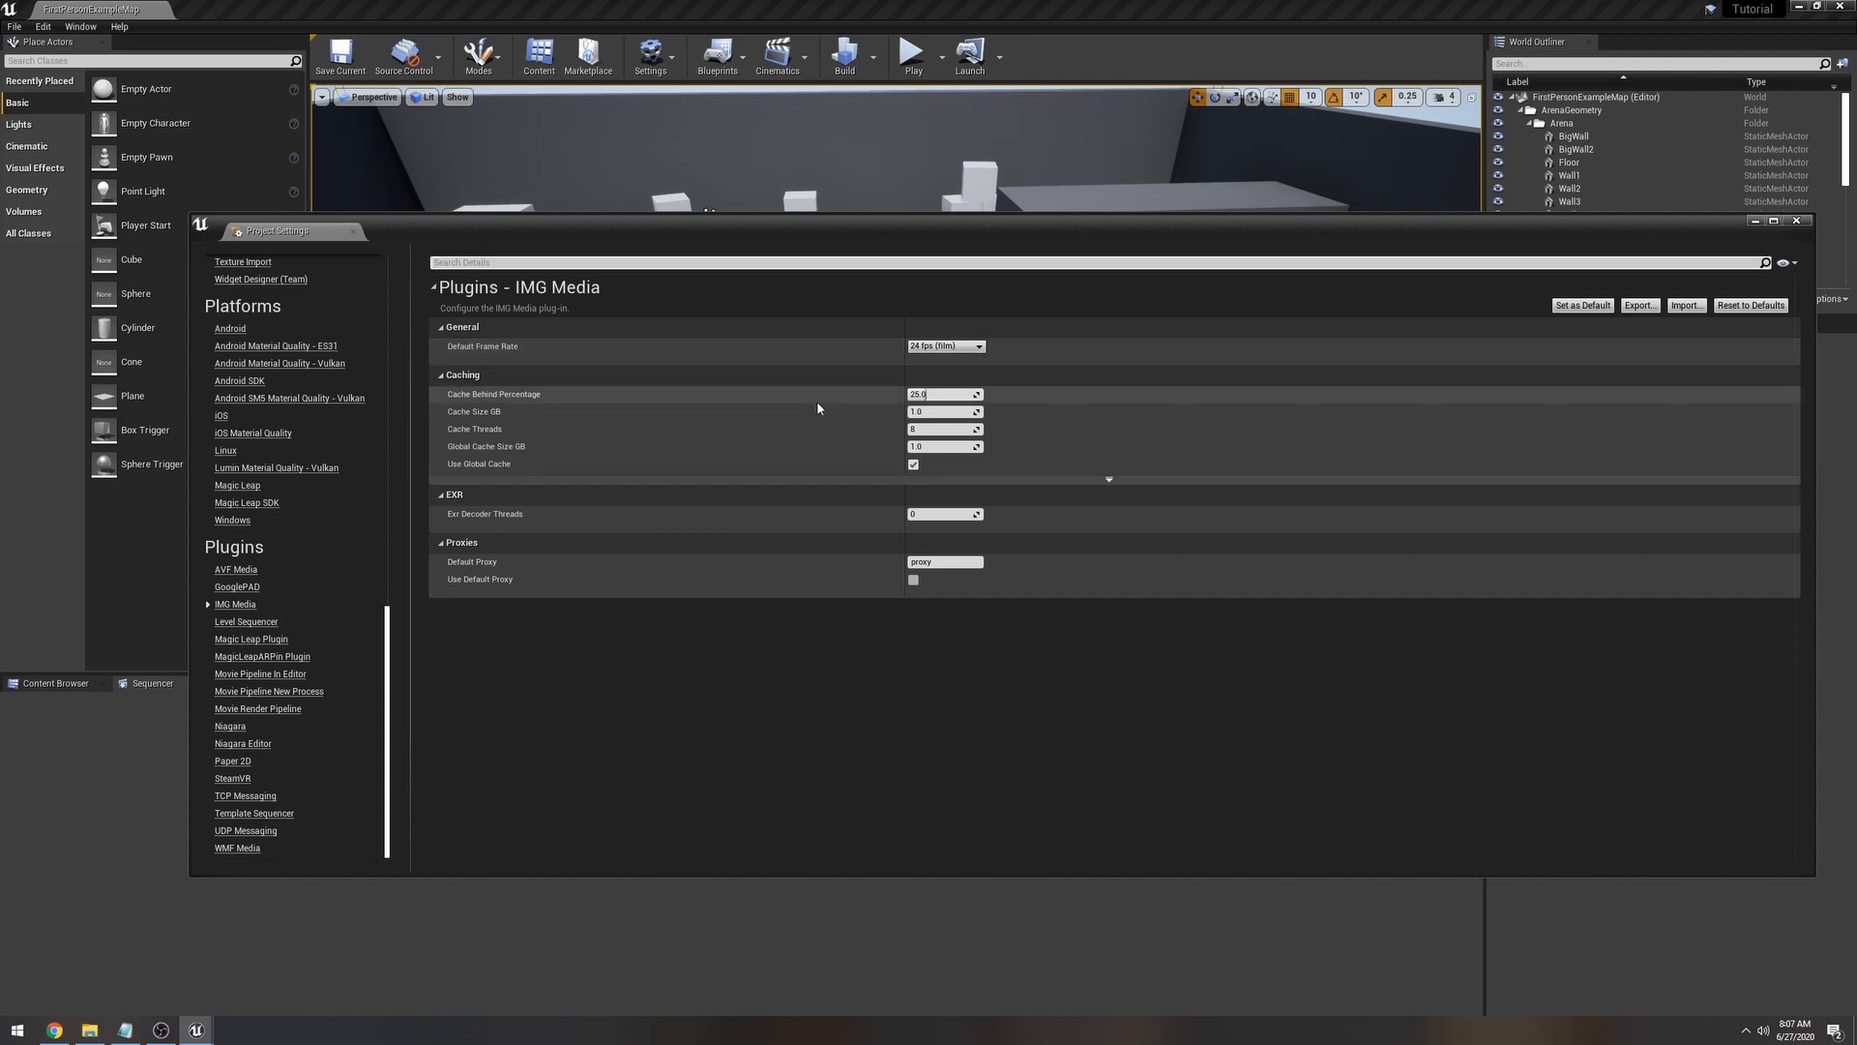
# Step: Set Cache Behind Percentage to 0, Cache Size GB to 30 and Global Cache Size GB to 30, then close the Project Settings
pyautogui.click(928, 395)
pyautogui.write('0')
pyautogui.press('Return')
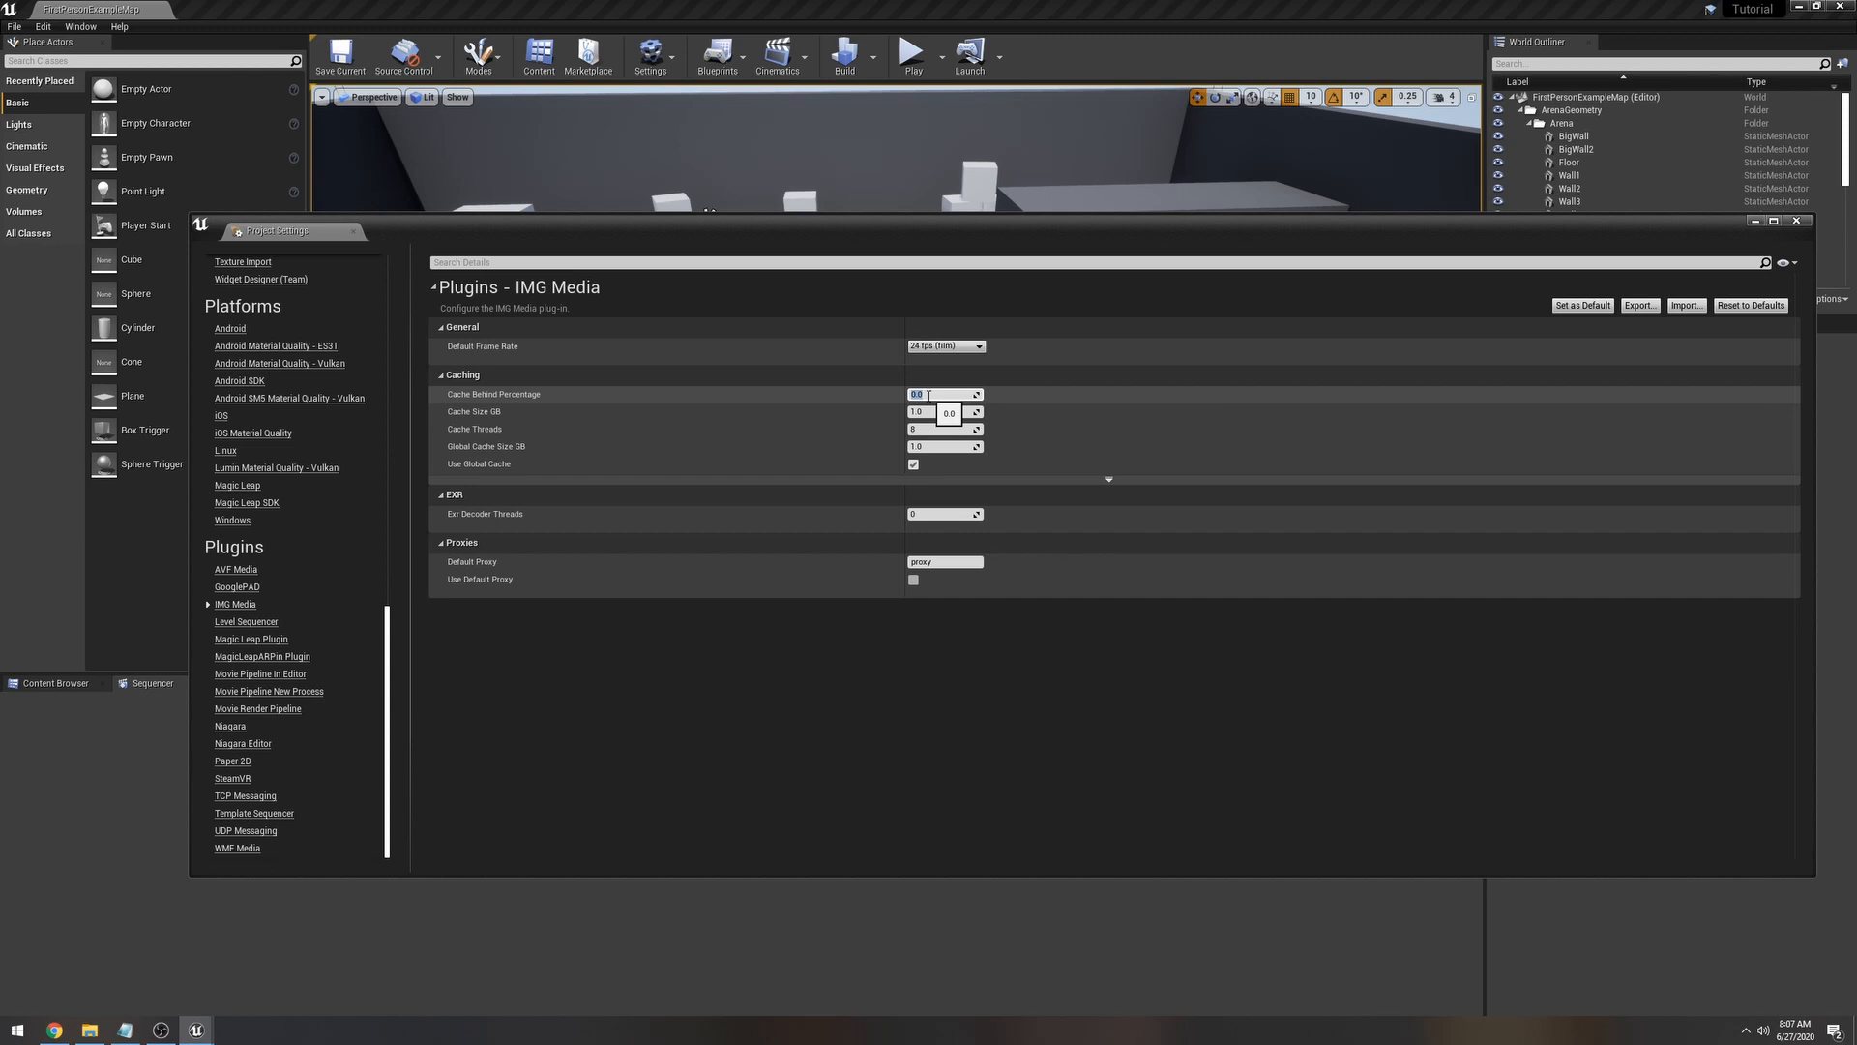
pyautogui.click(944, 414)
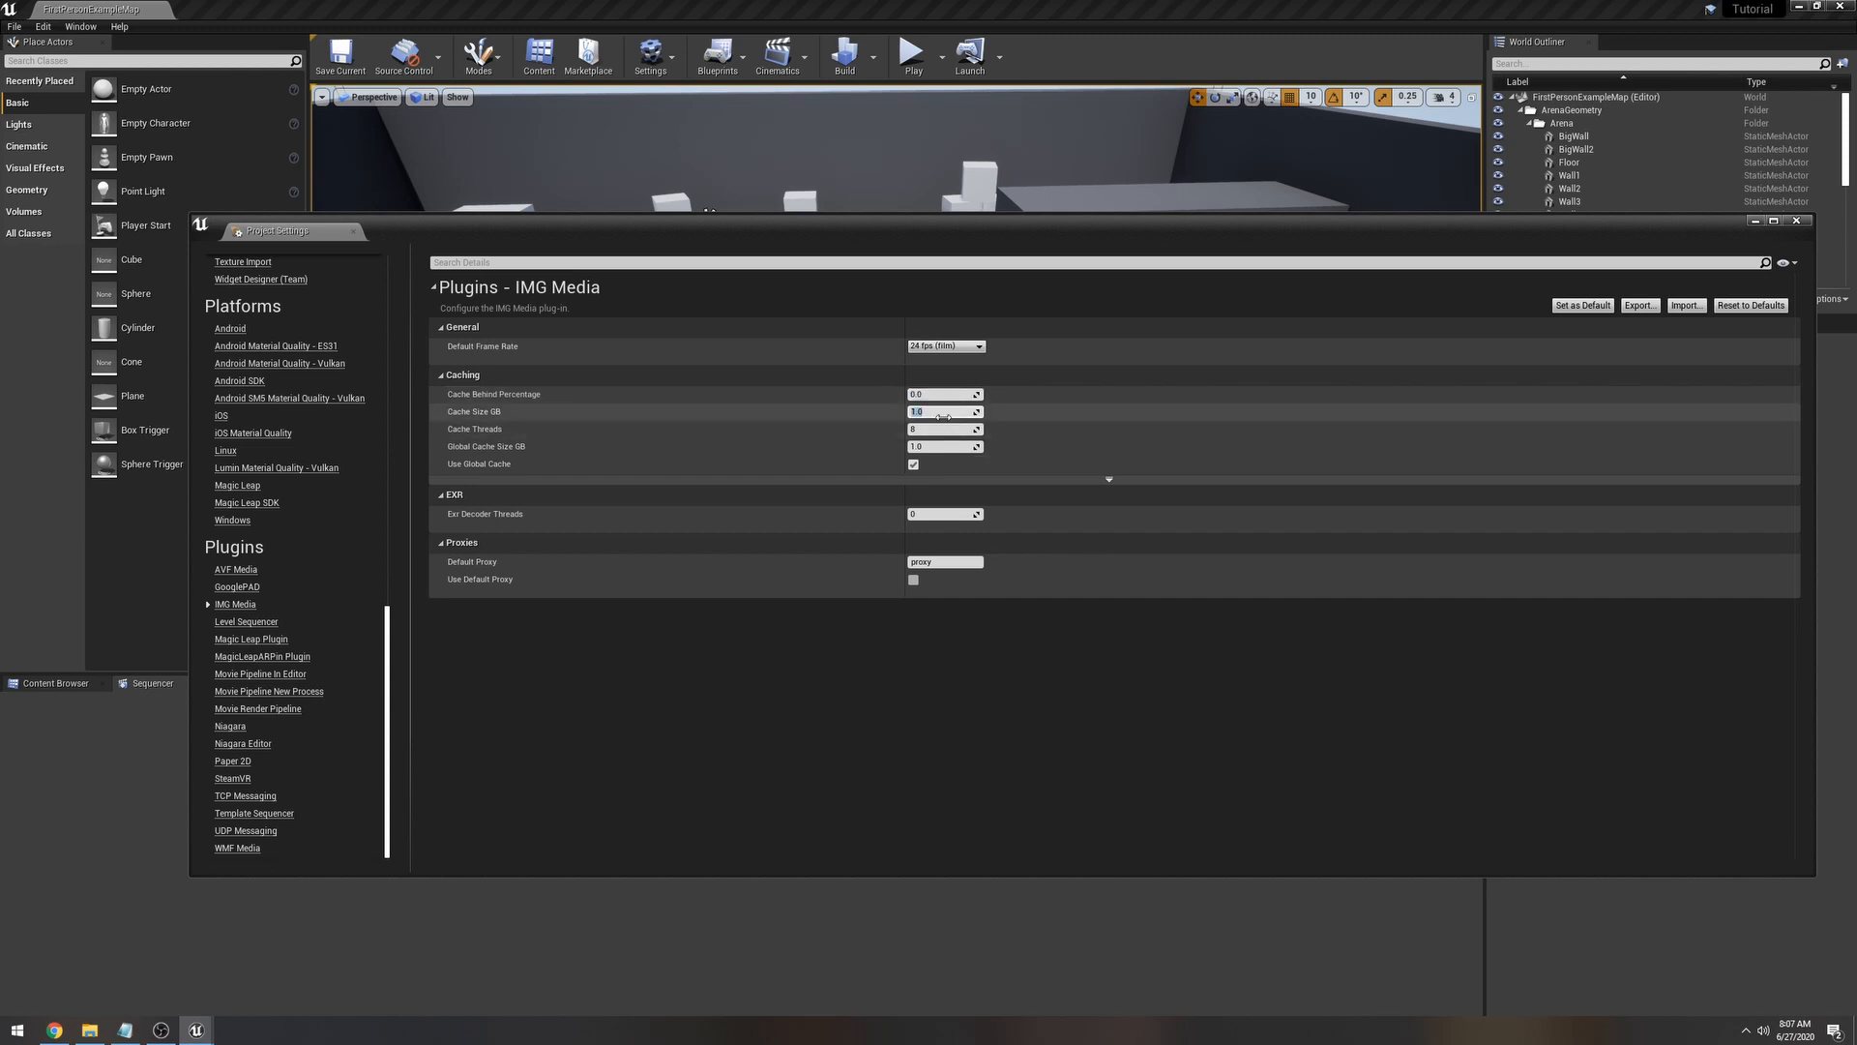
pyautogui.write('30')
pyautogui.click(941, 446)
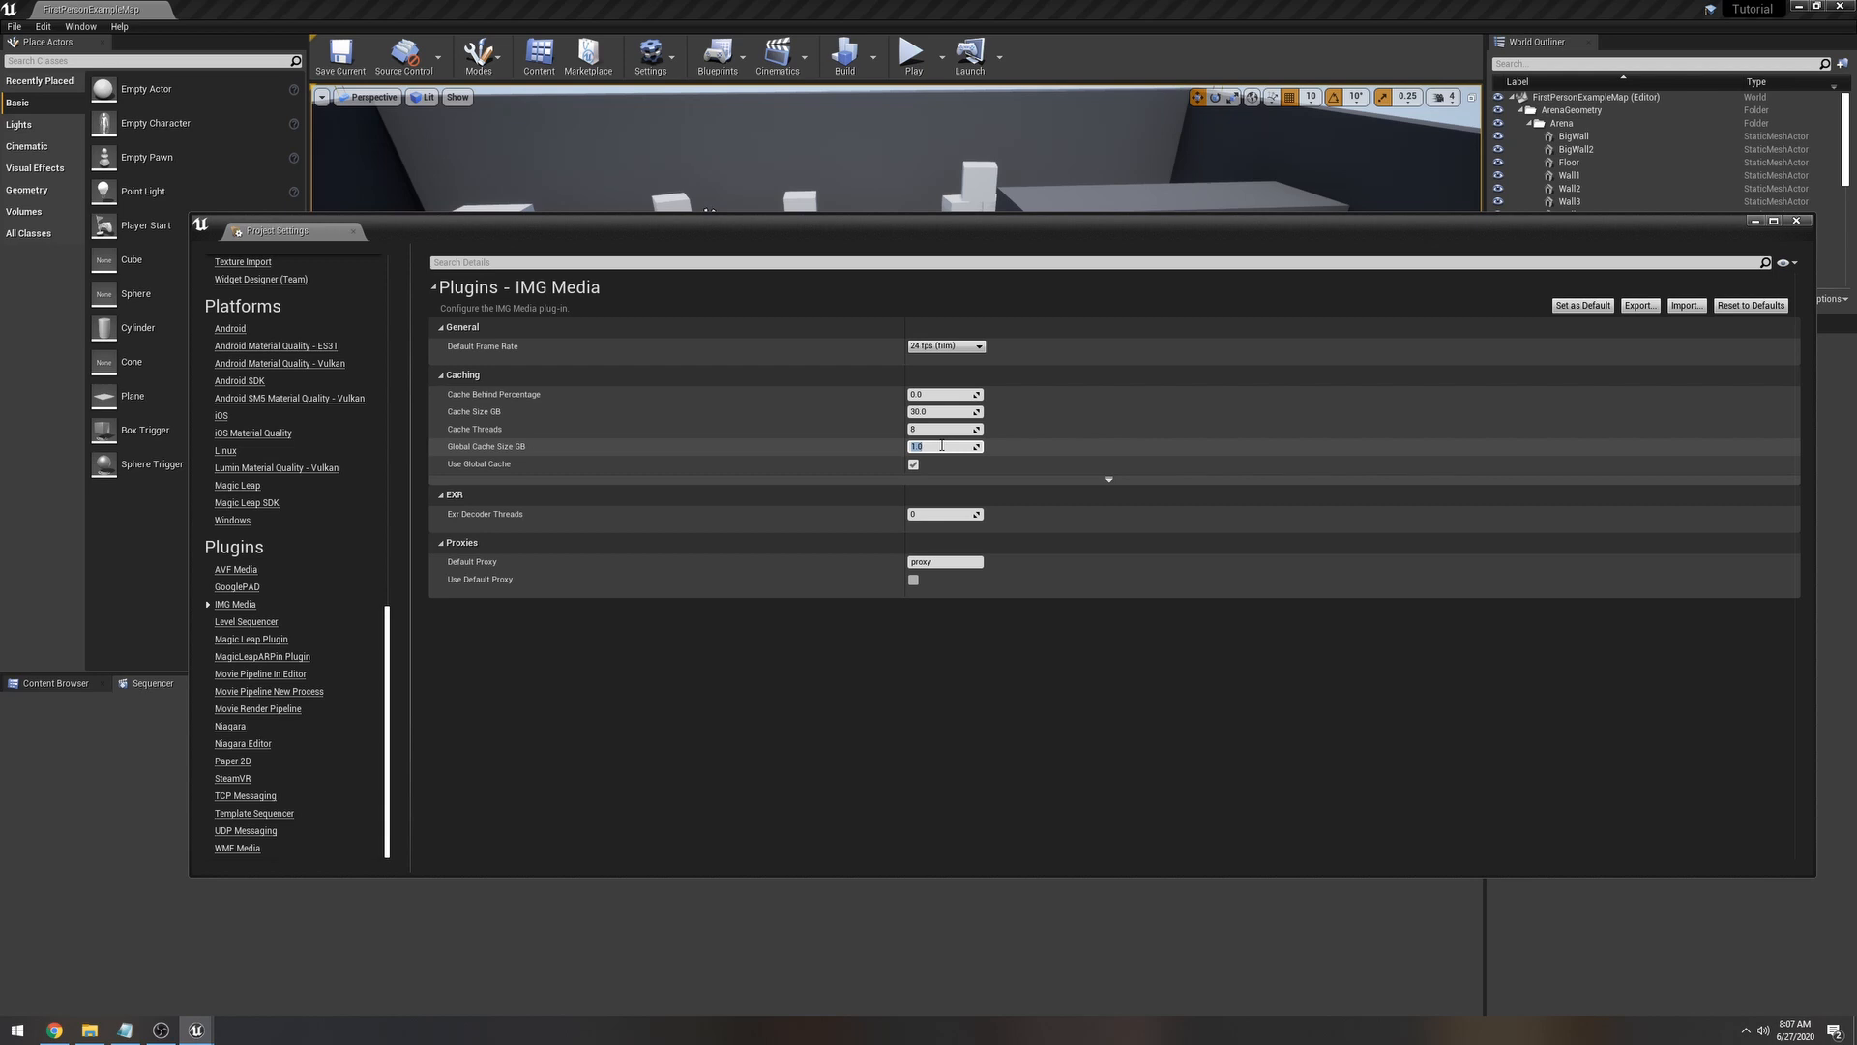
pyautogui.write('30')
pyautogui.press('Return')
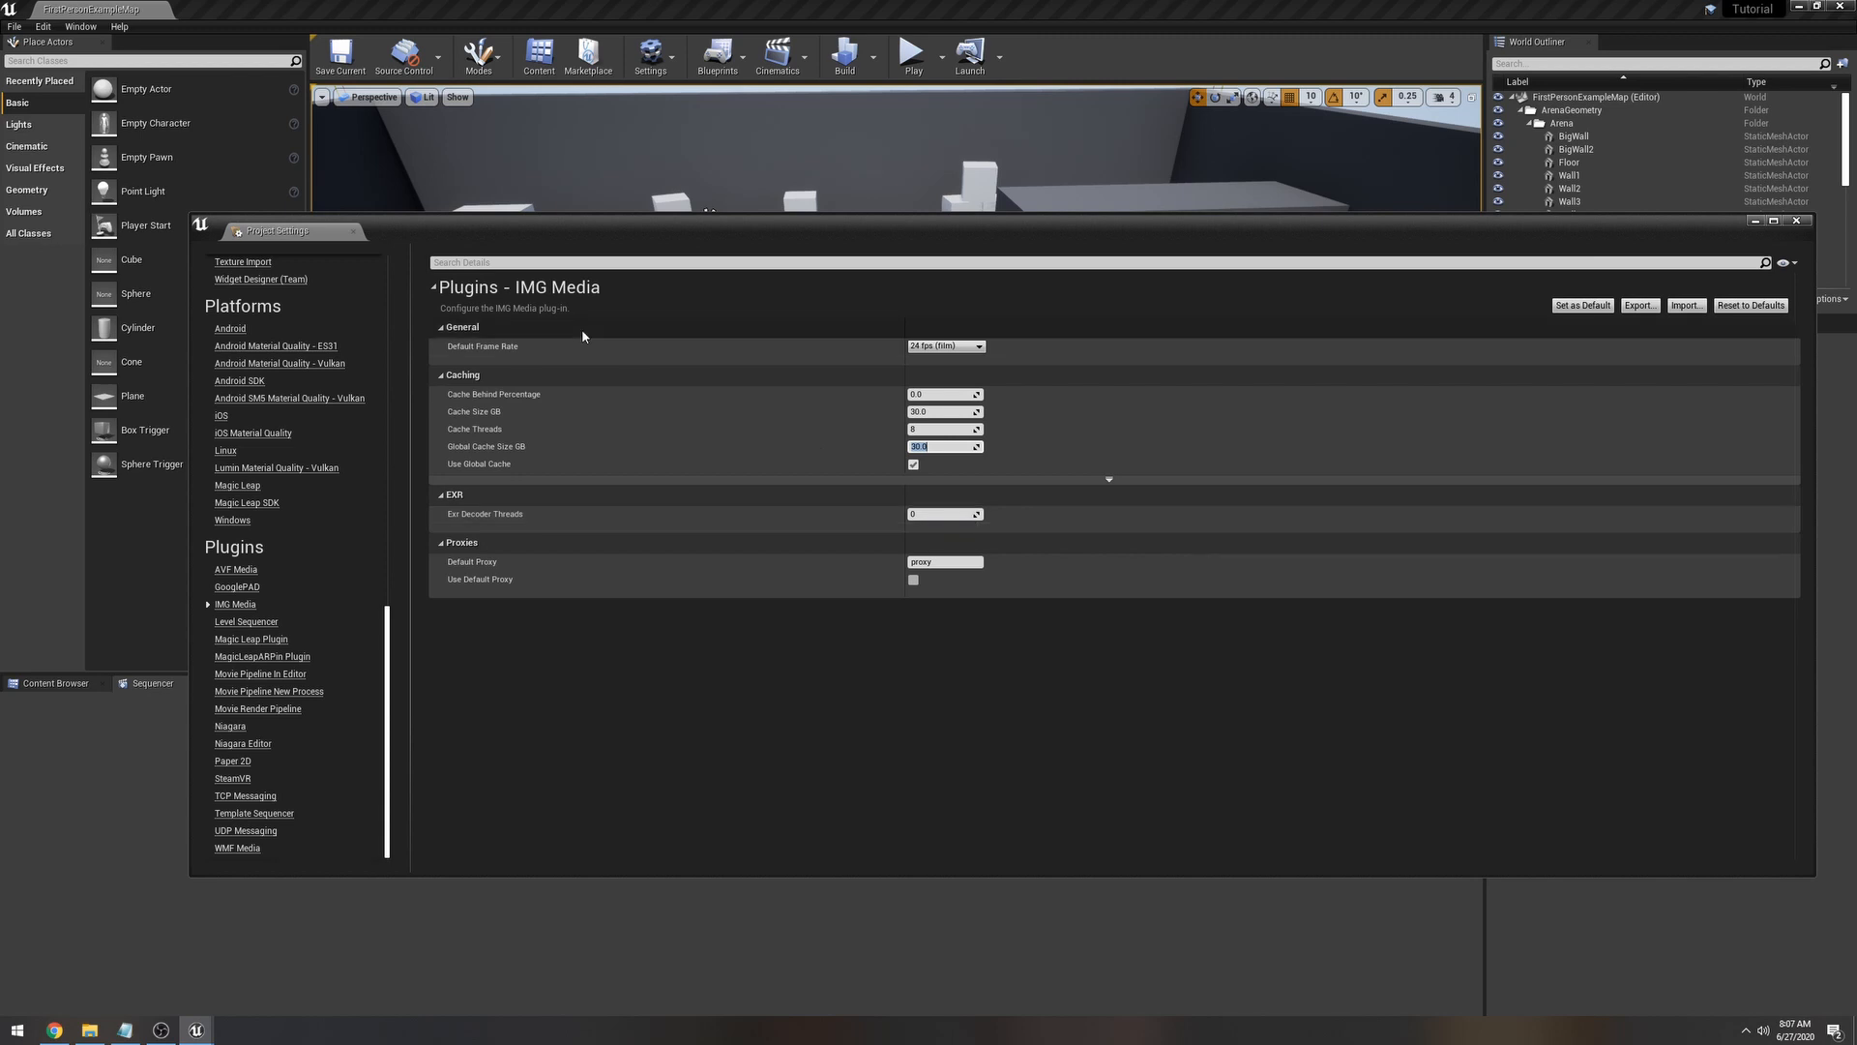
pyautogui.click(1796, 222)
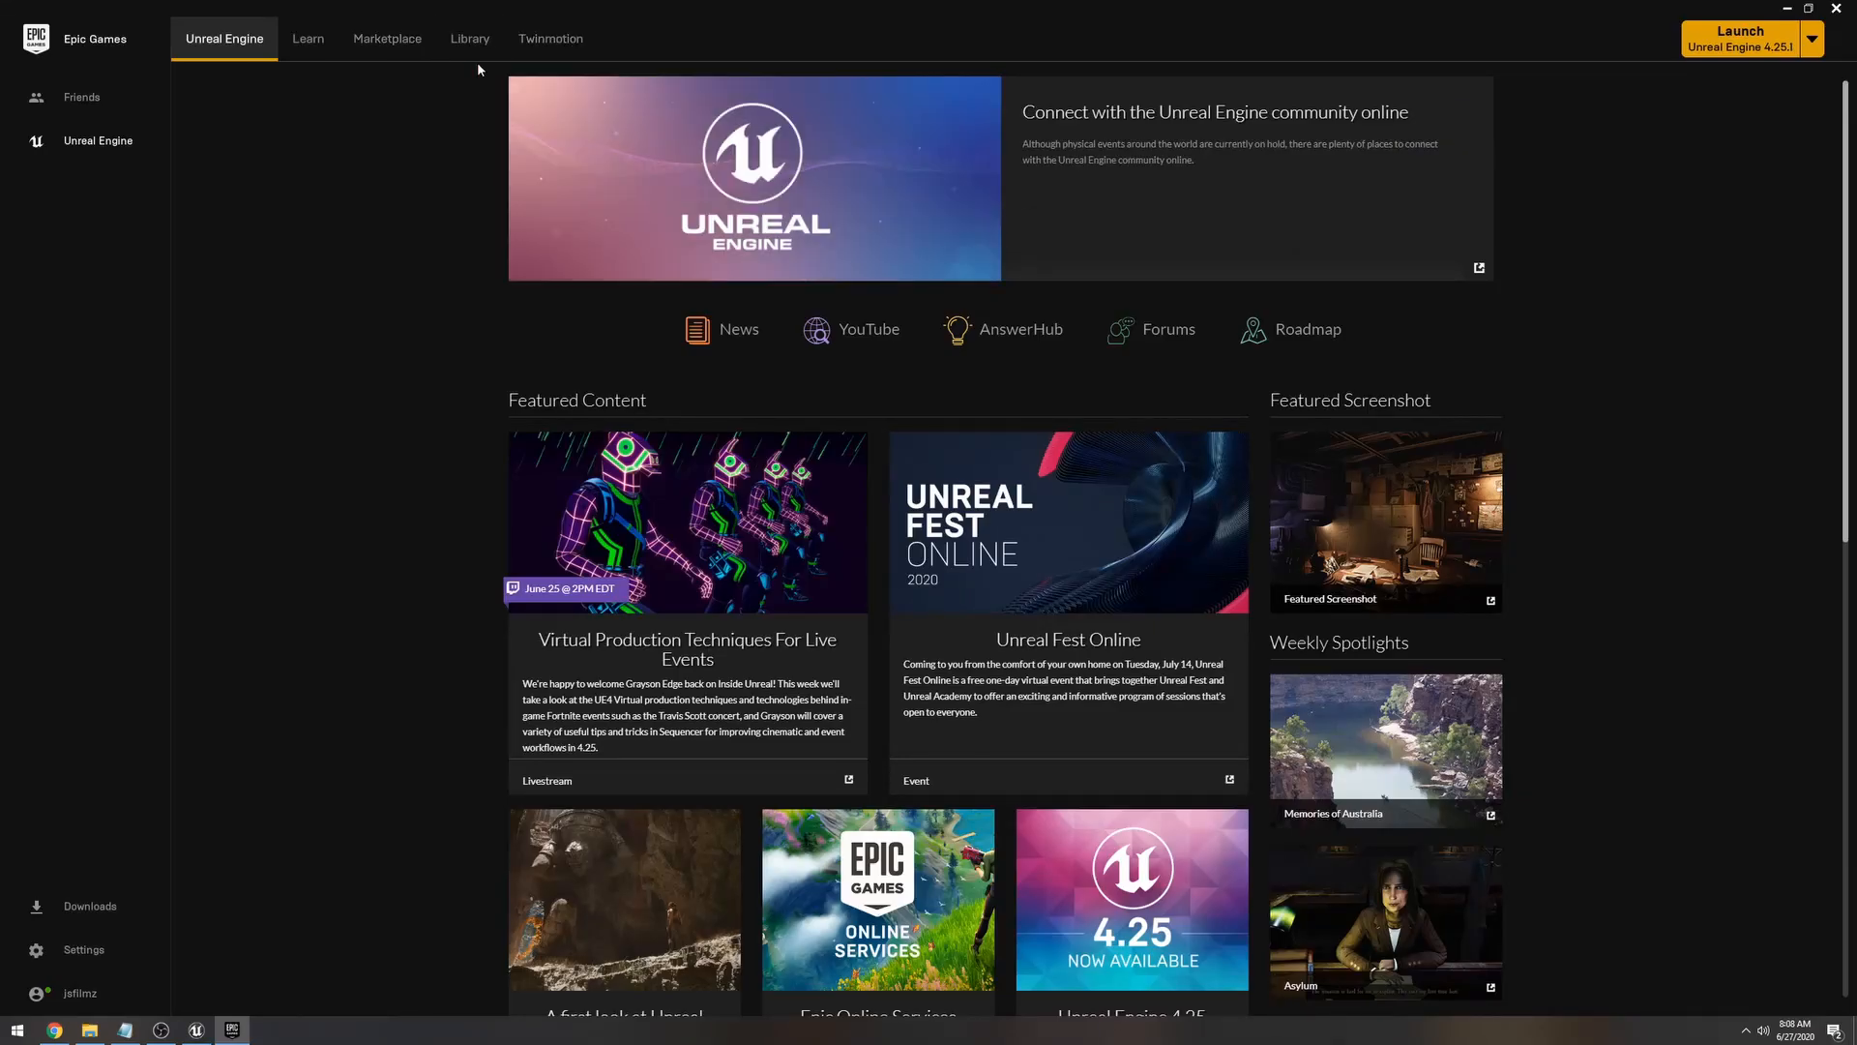
# Step: In the Epic Games Launcher library, add the Infinity Blade: Grass Lands asset pack to the Tutorial project
pyautogui.click(470, 39)
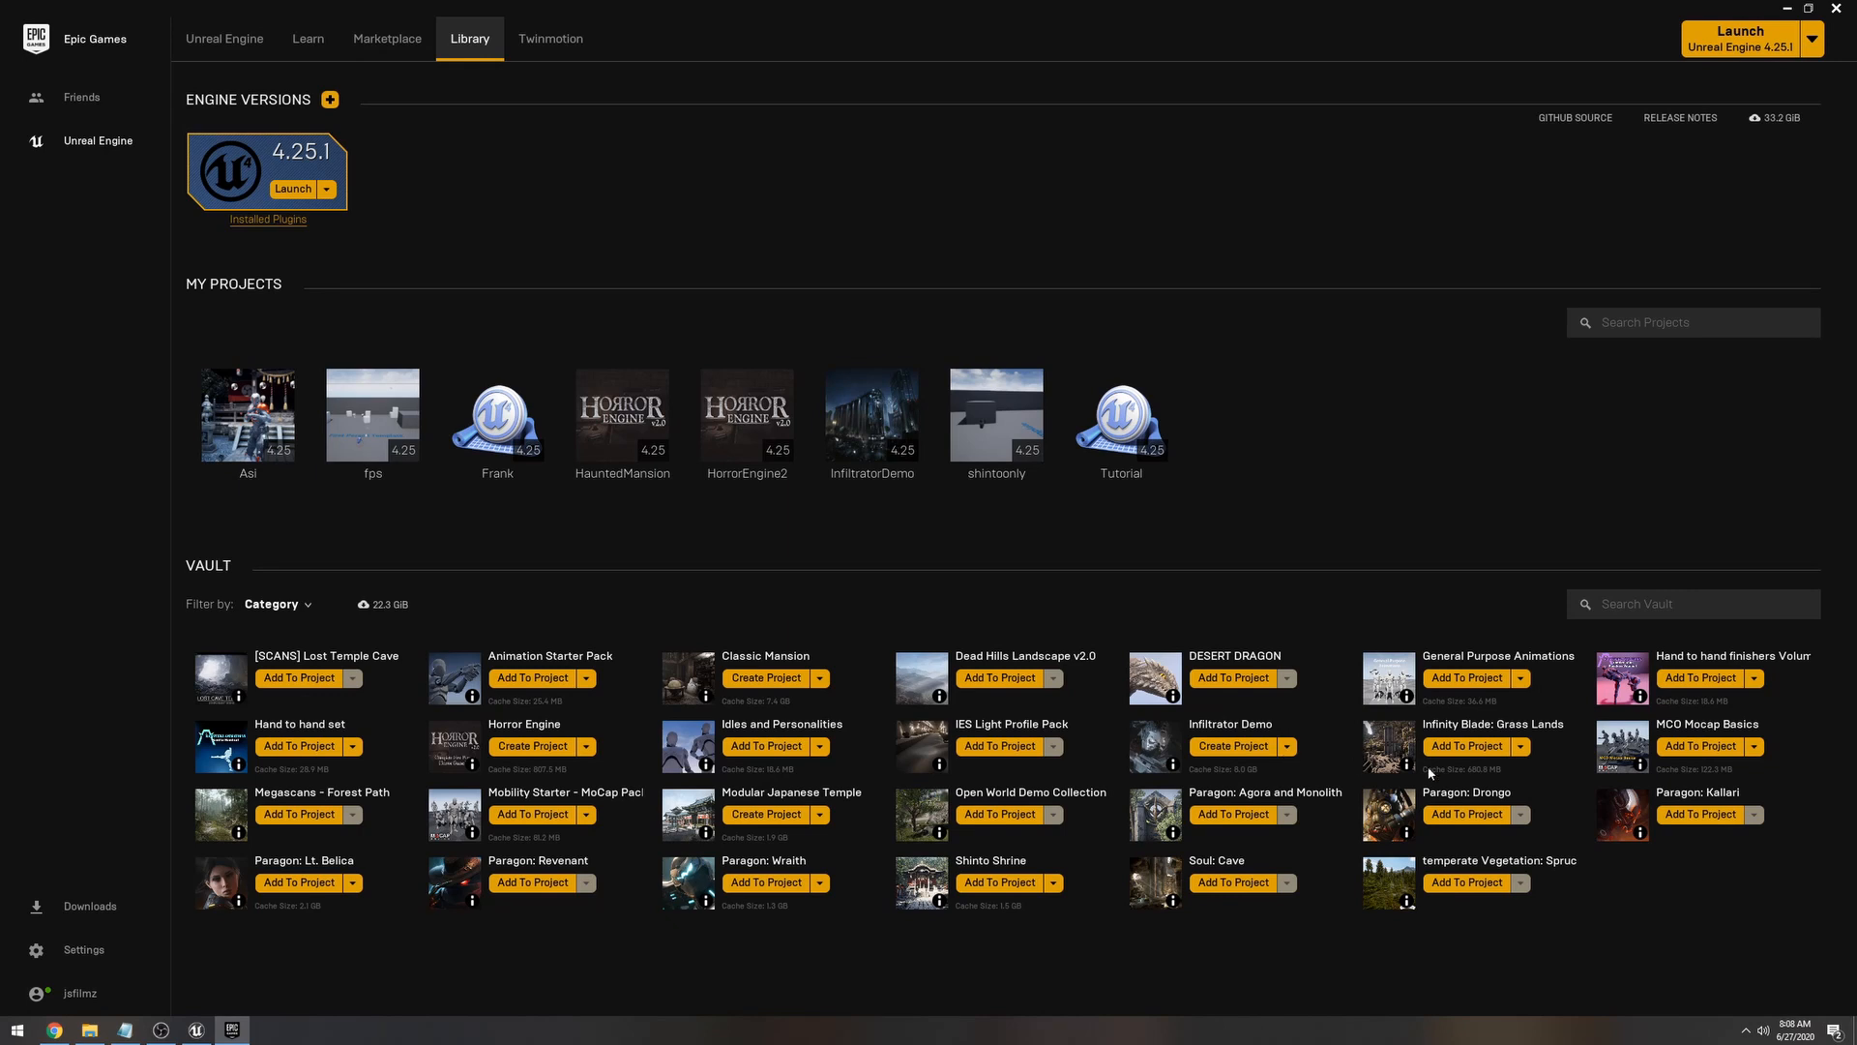
pyautogui.click(1480, 749)
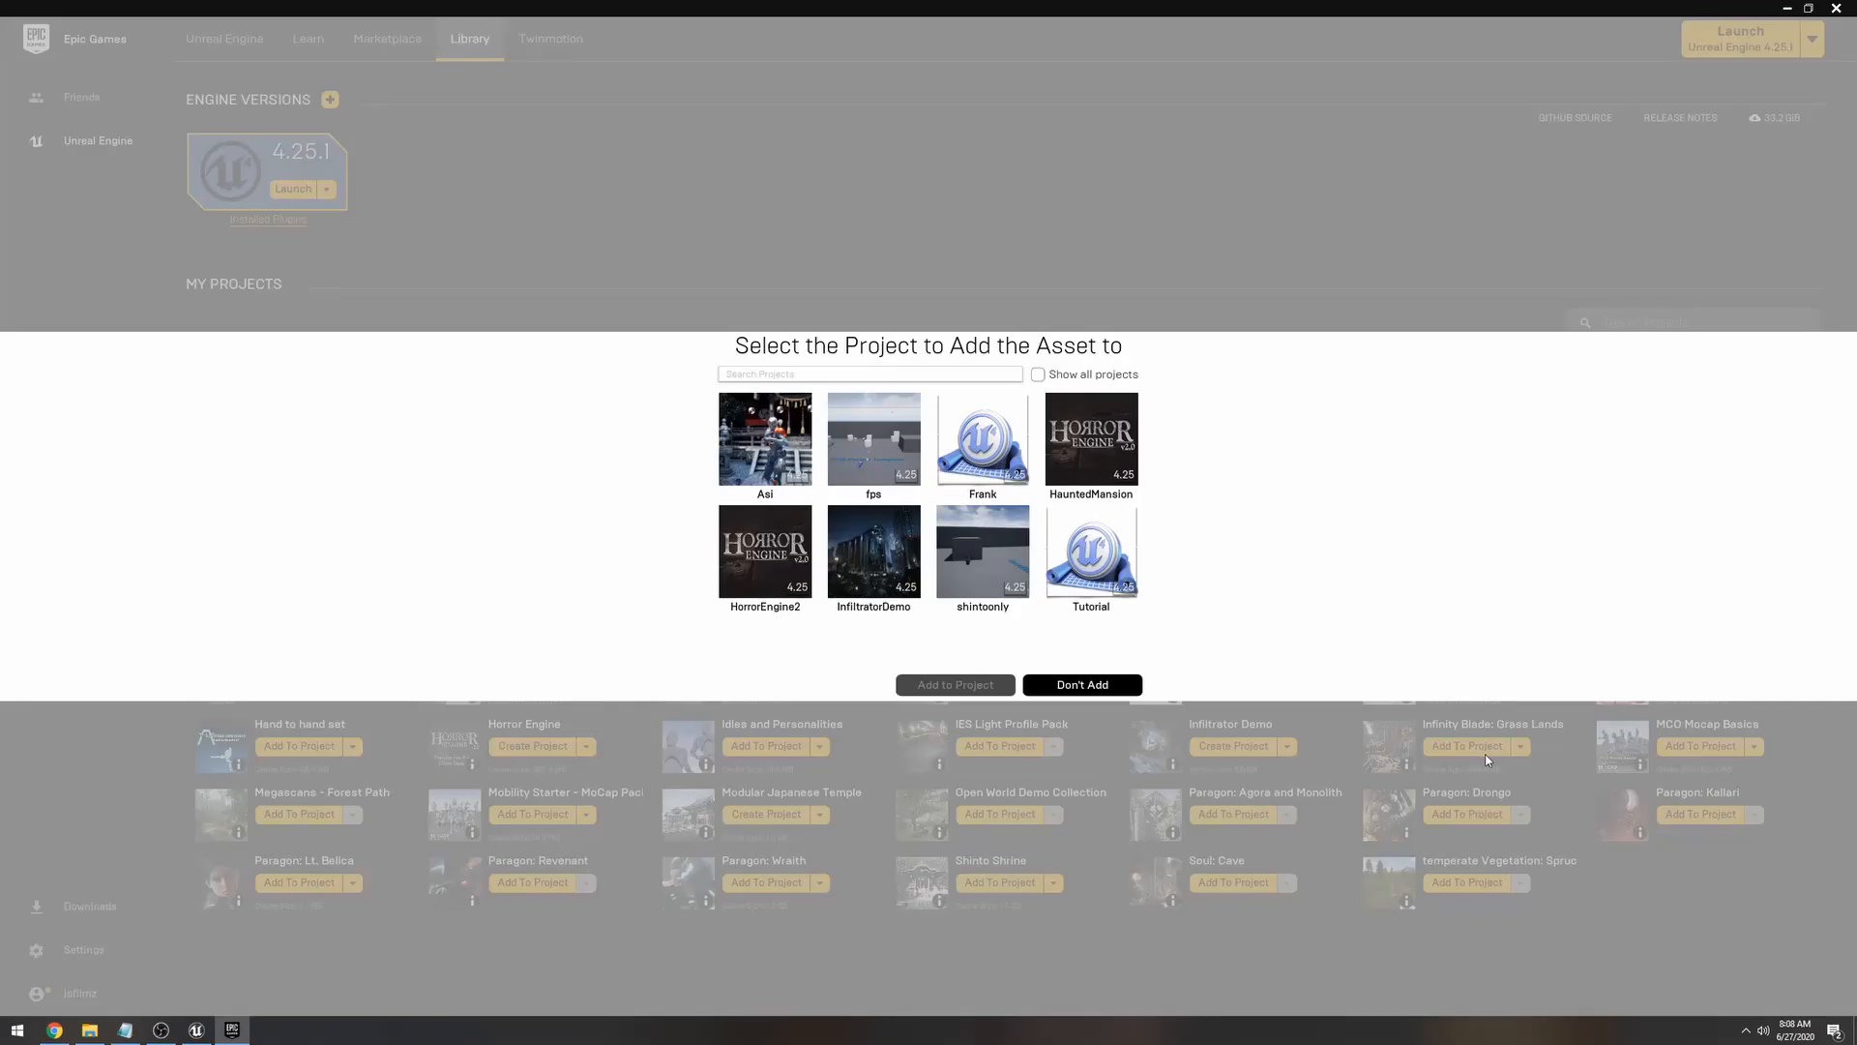
pyautogui.click(1091, 575)
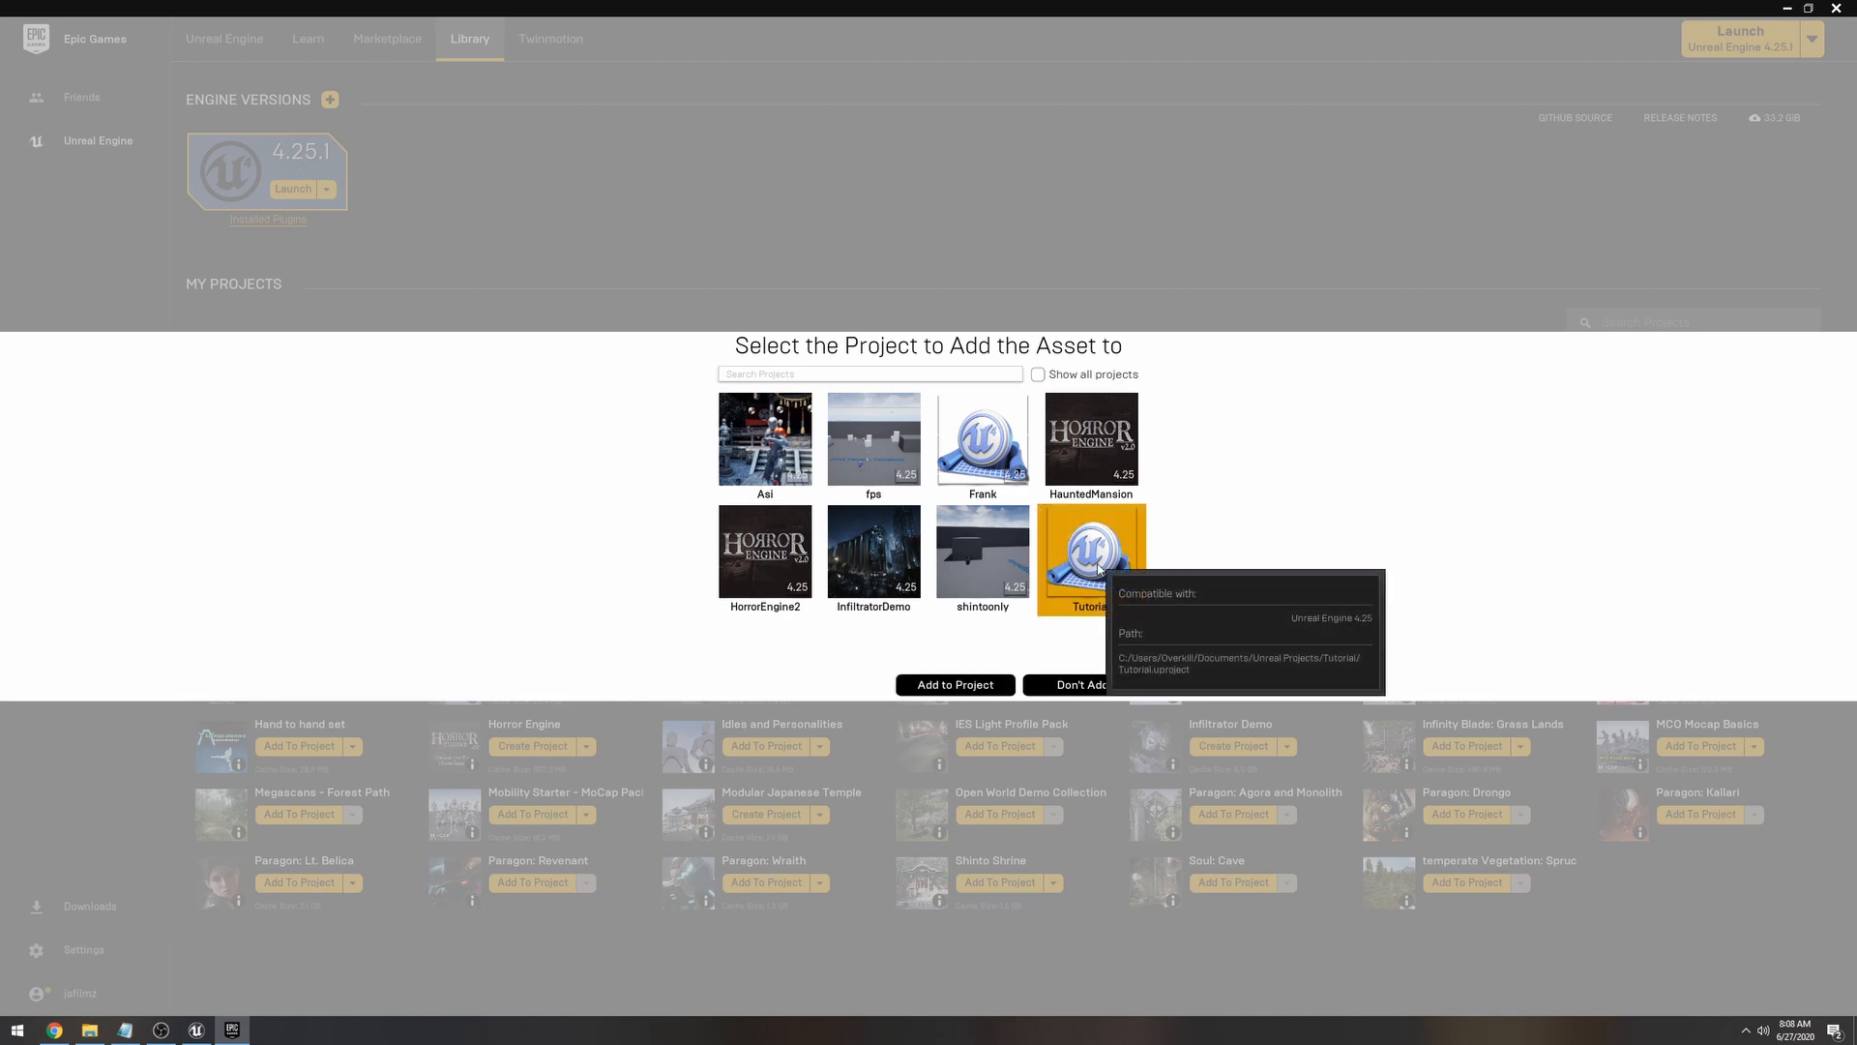
pyautogui.click(986, 682)
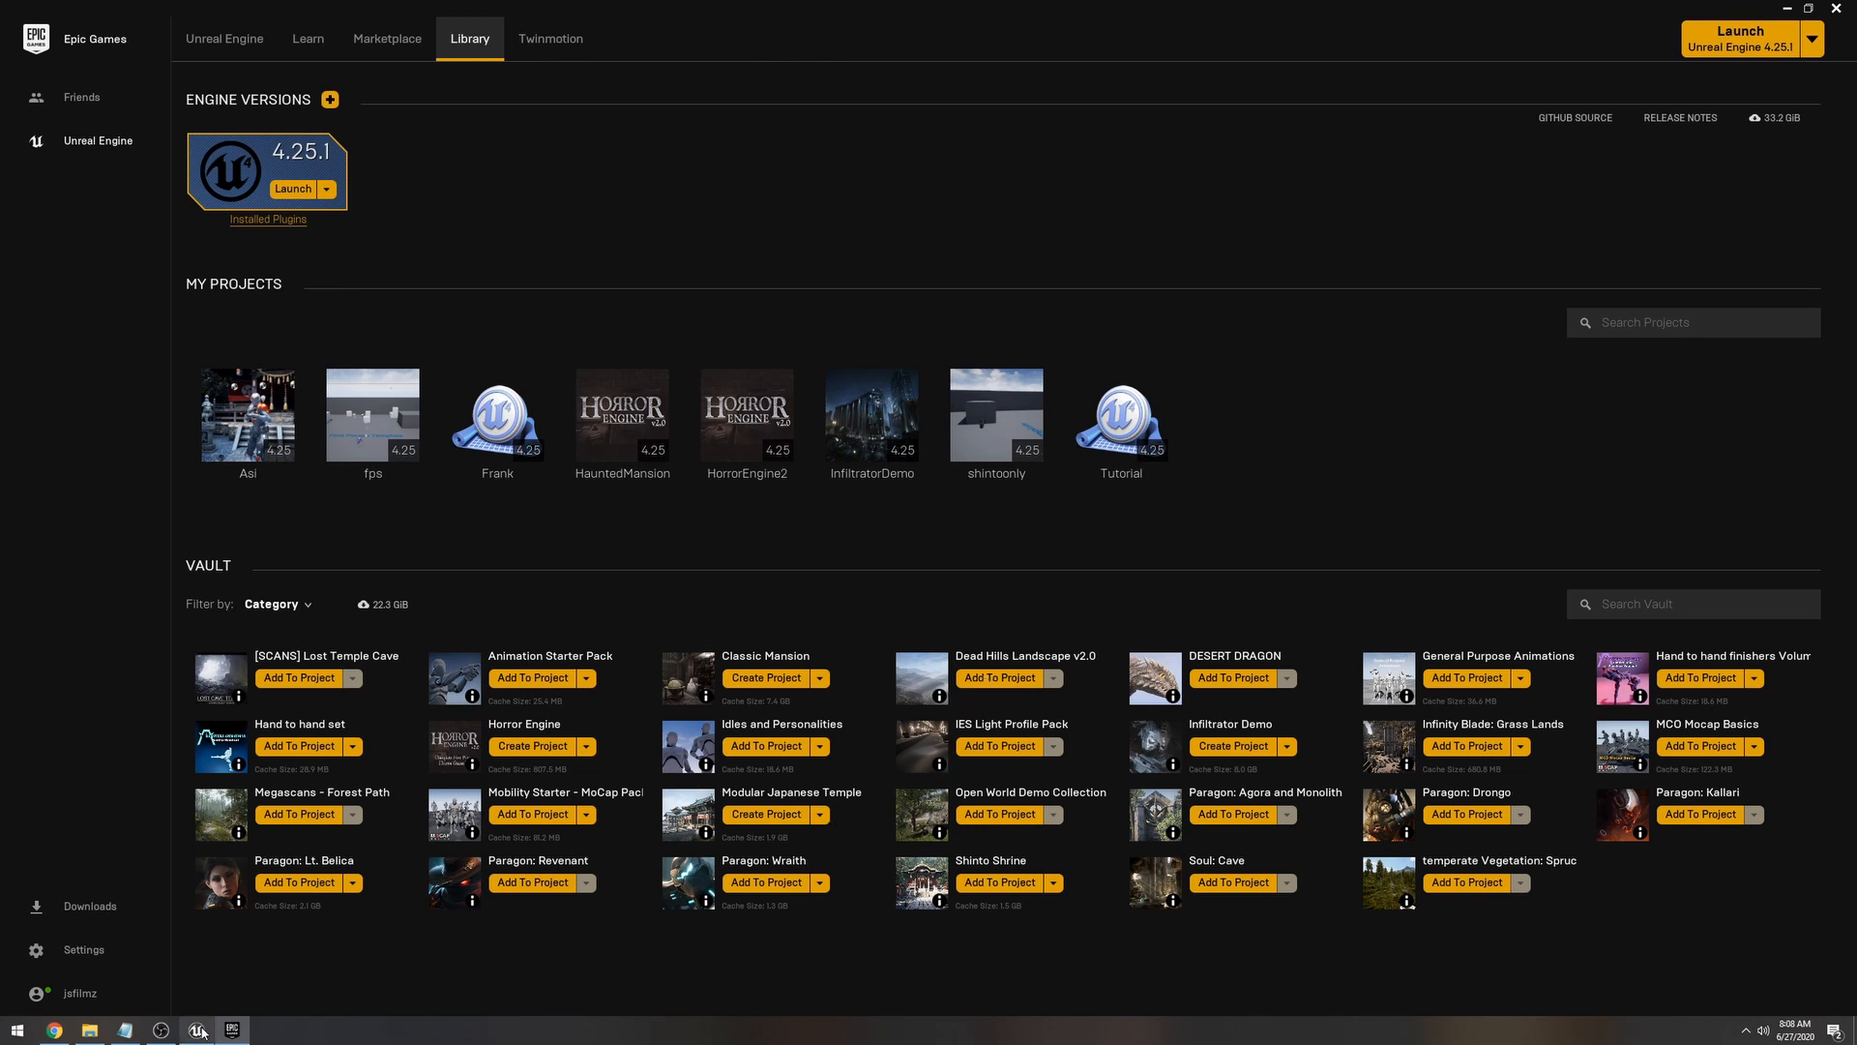
# Step: Switch back to the Unreal Editor, close the Sequencer, and open the ElvenRuins level from the InfinityBladeGrassLands Maps folder
pyautogui.hotkey('alt', 'Tab')
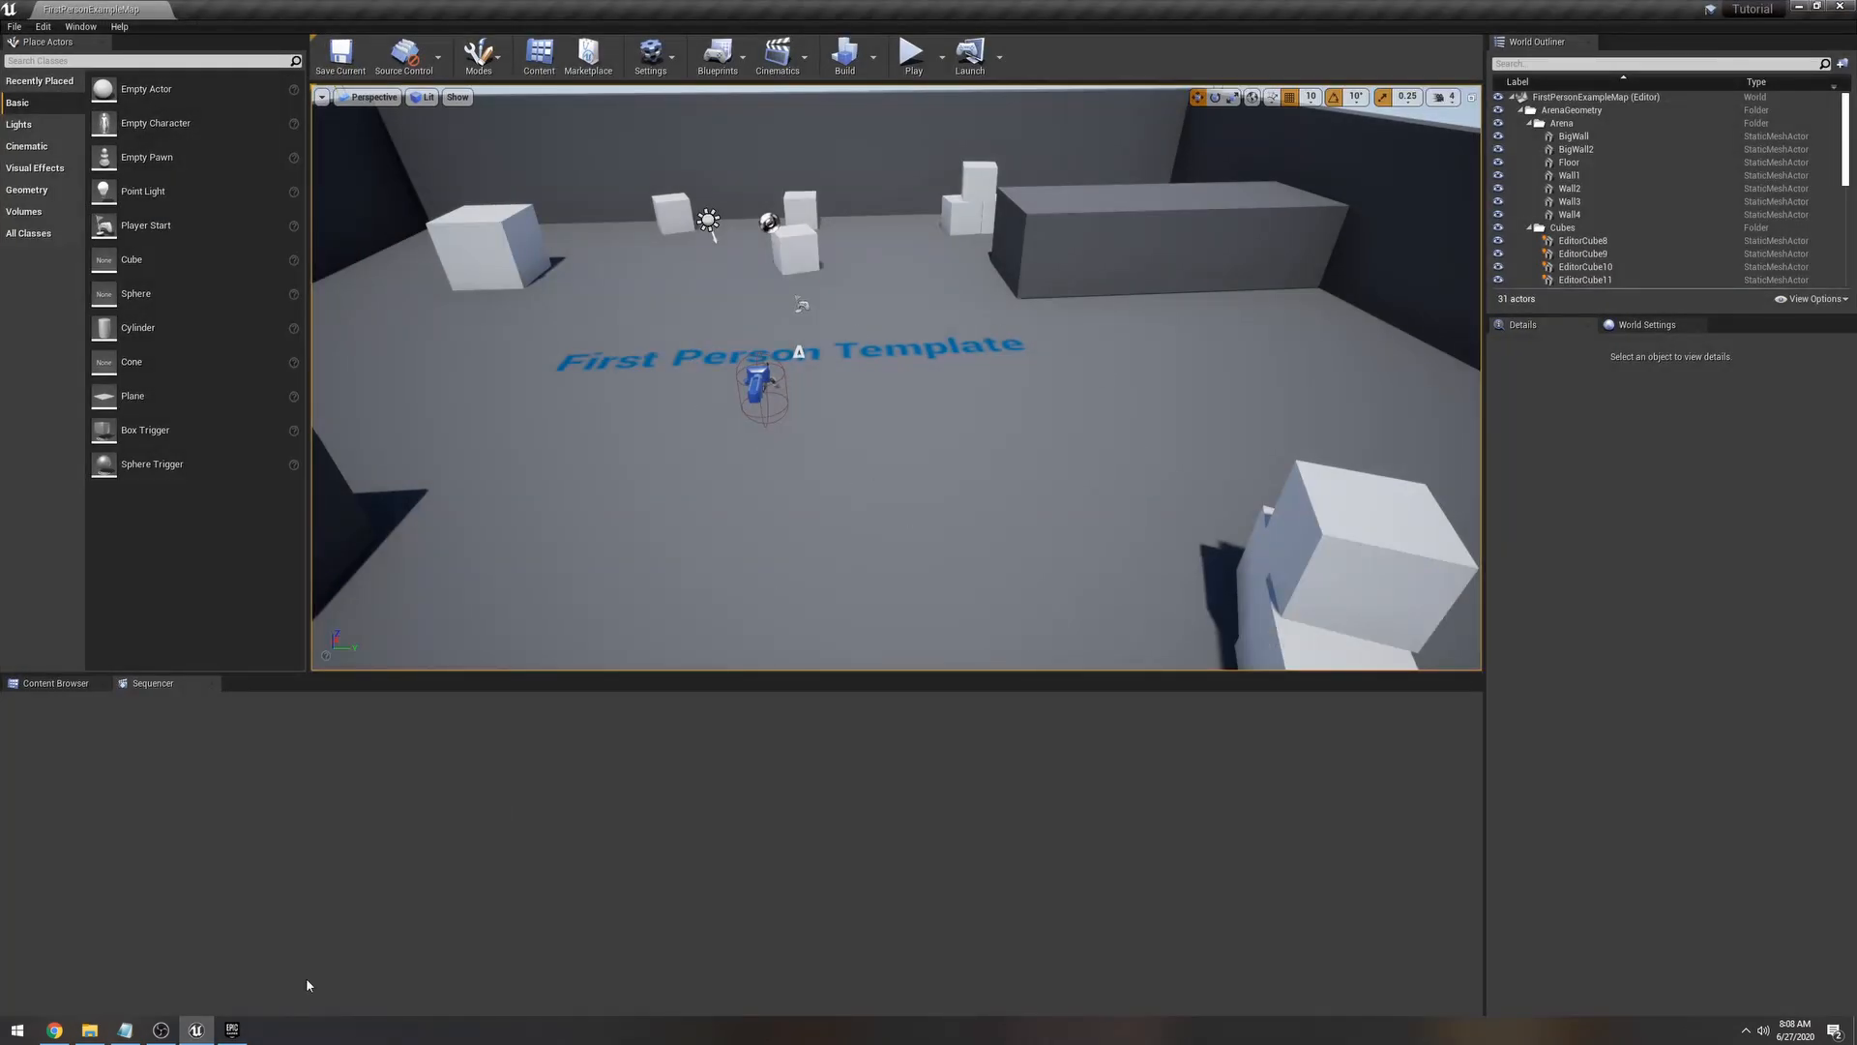
pyautogui.click(212, 684)
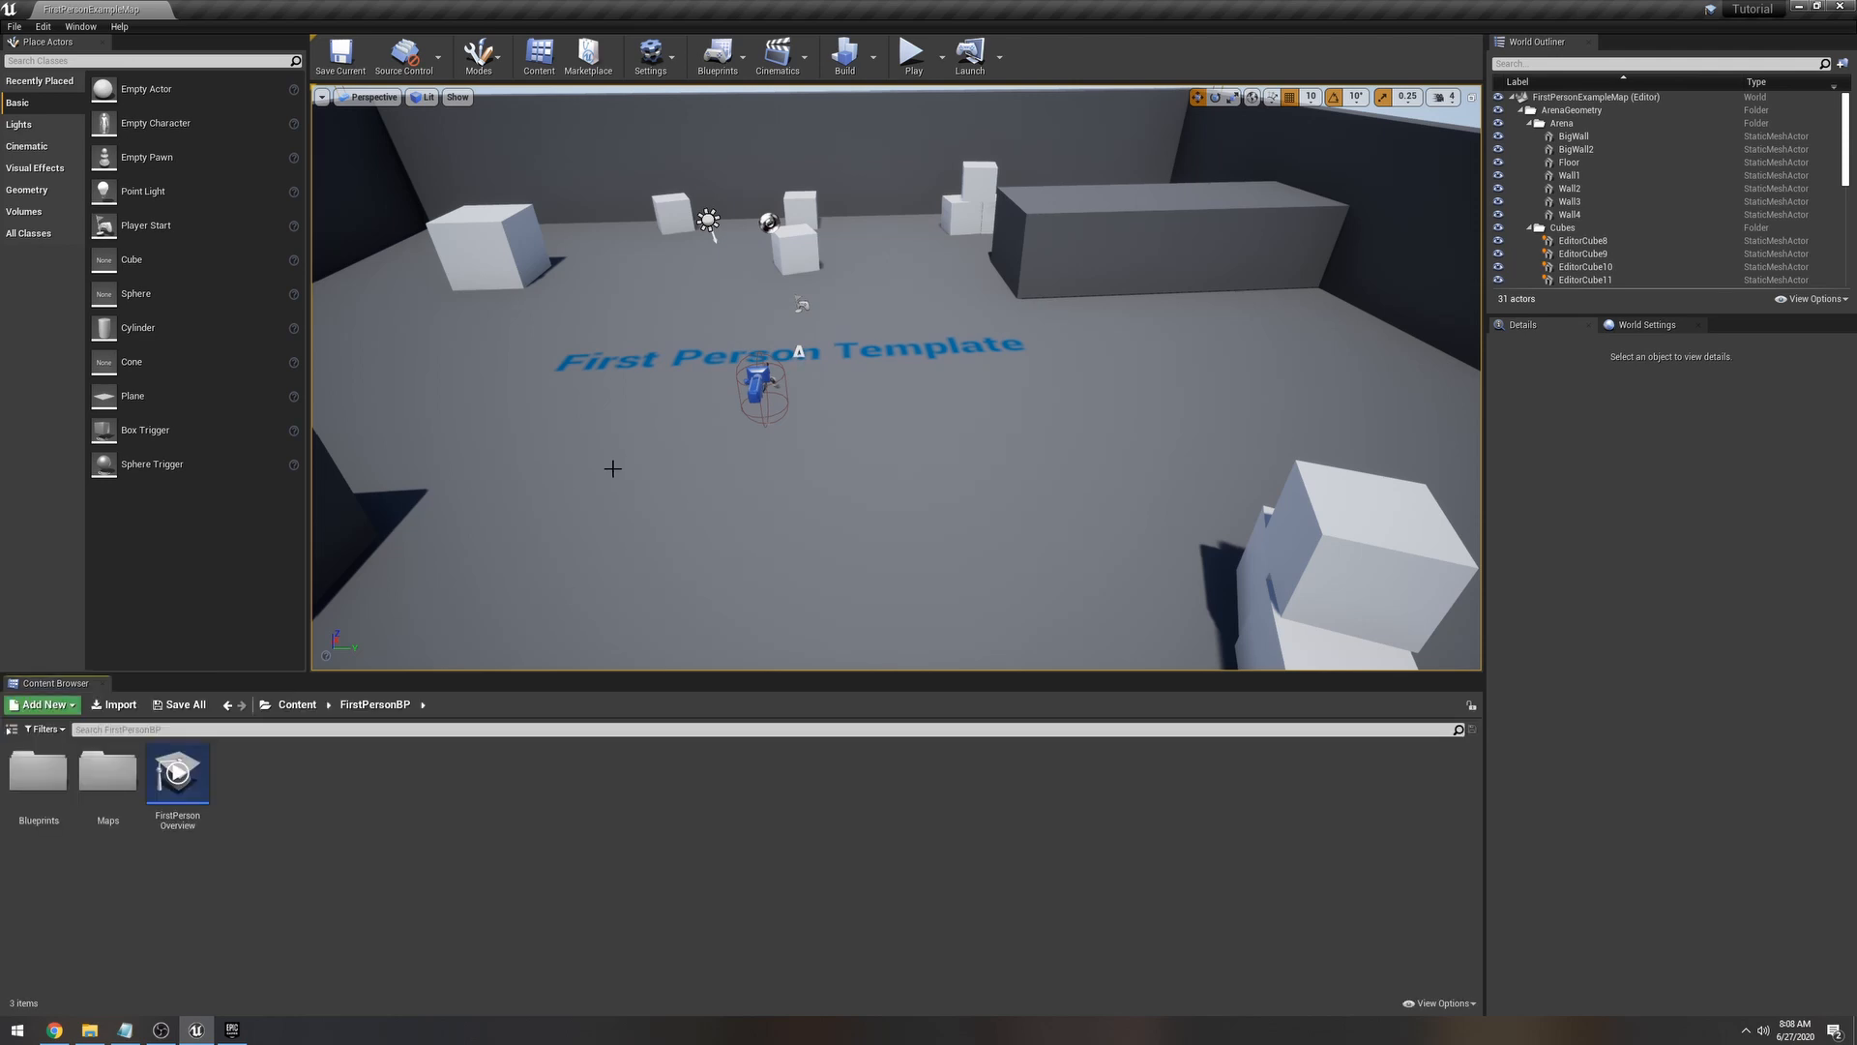
pyautogui.click(228, 706)
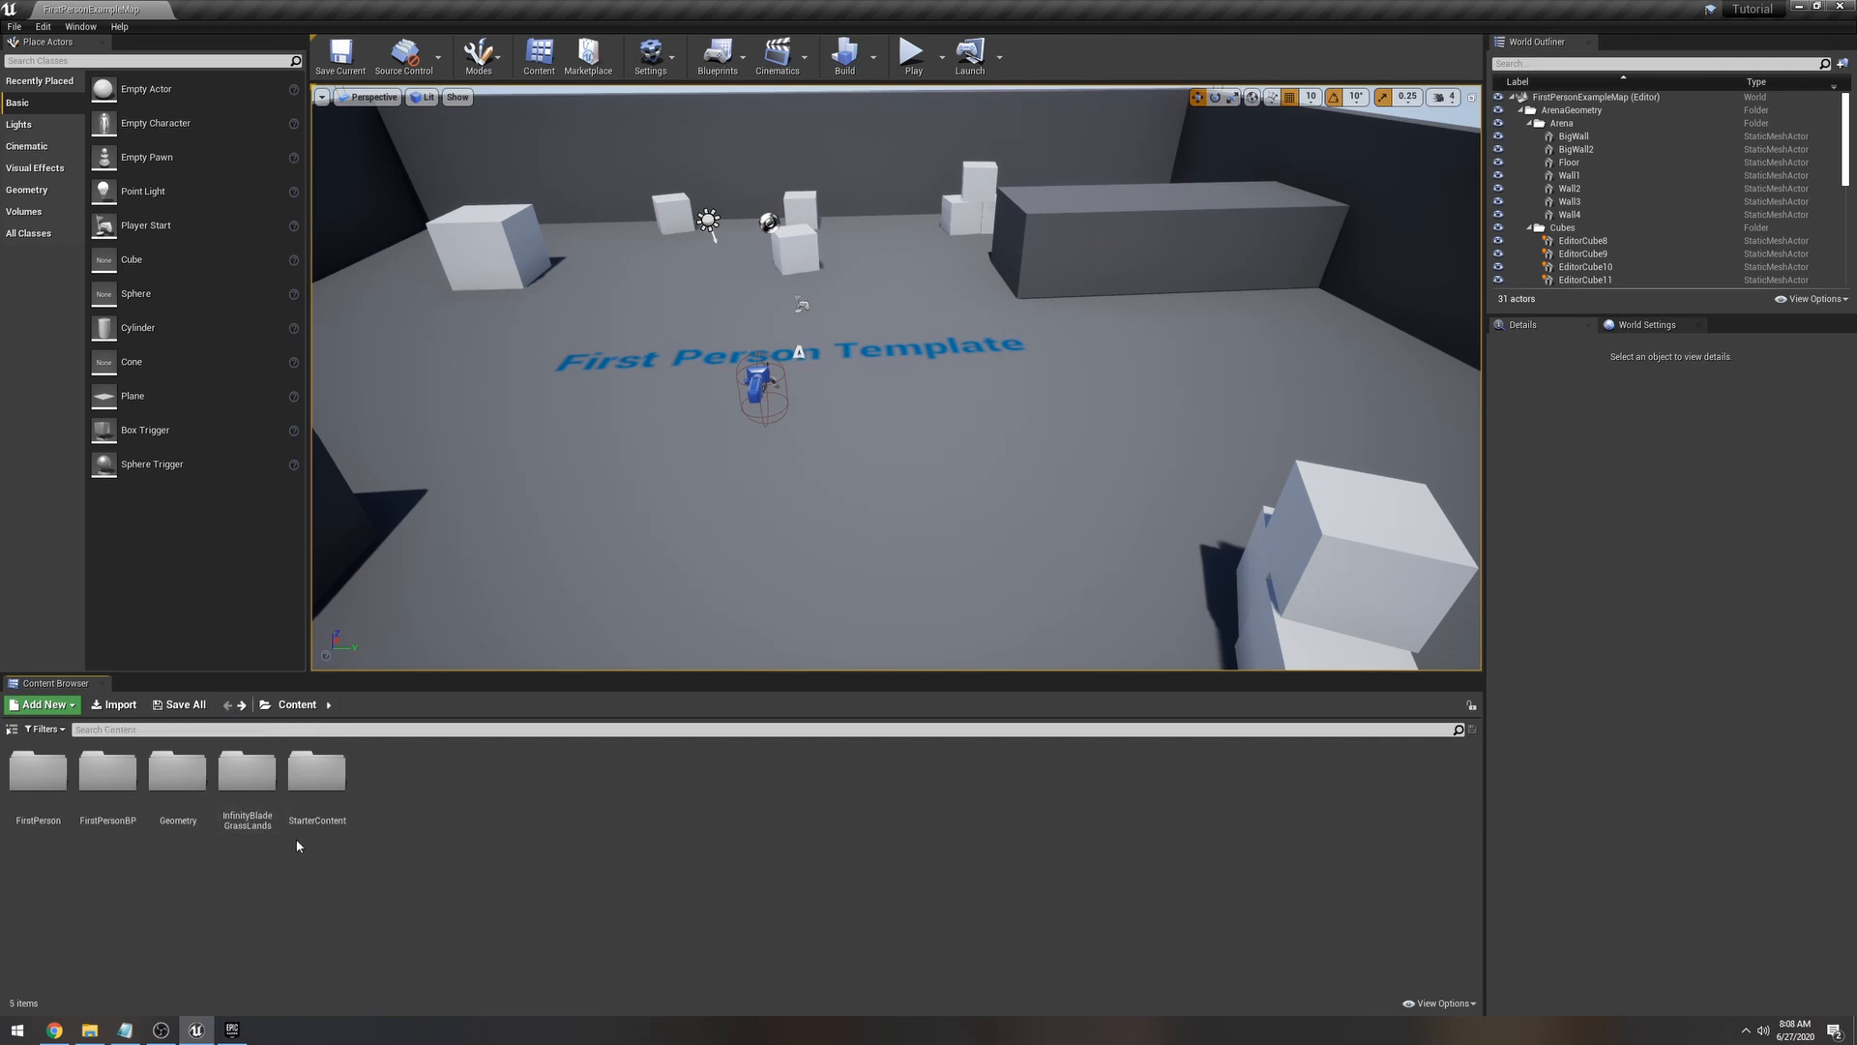
pyautogui.doubleClick(250, 779)
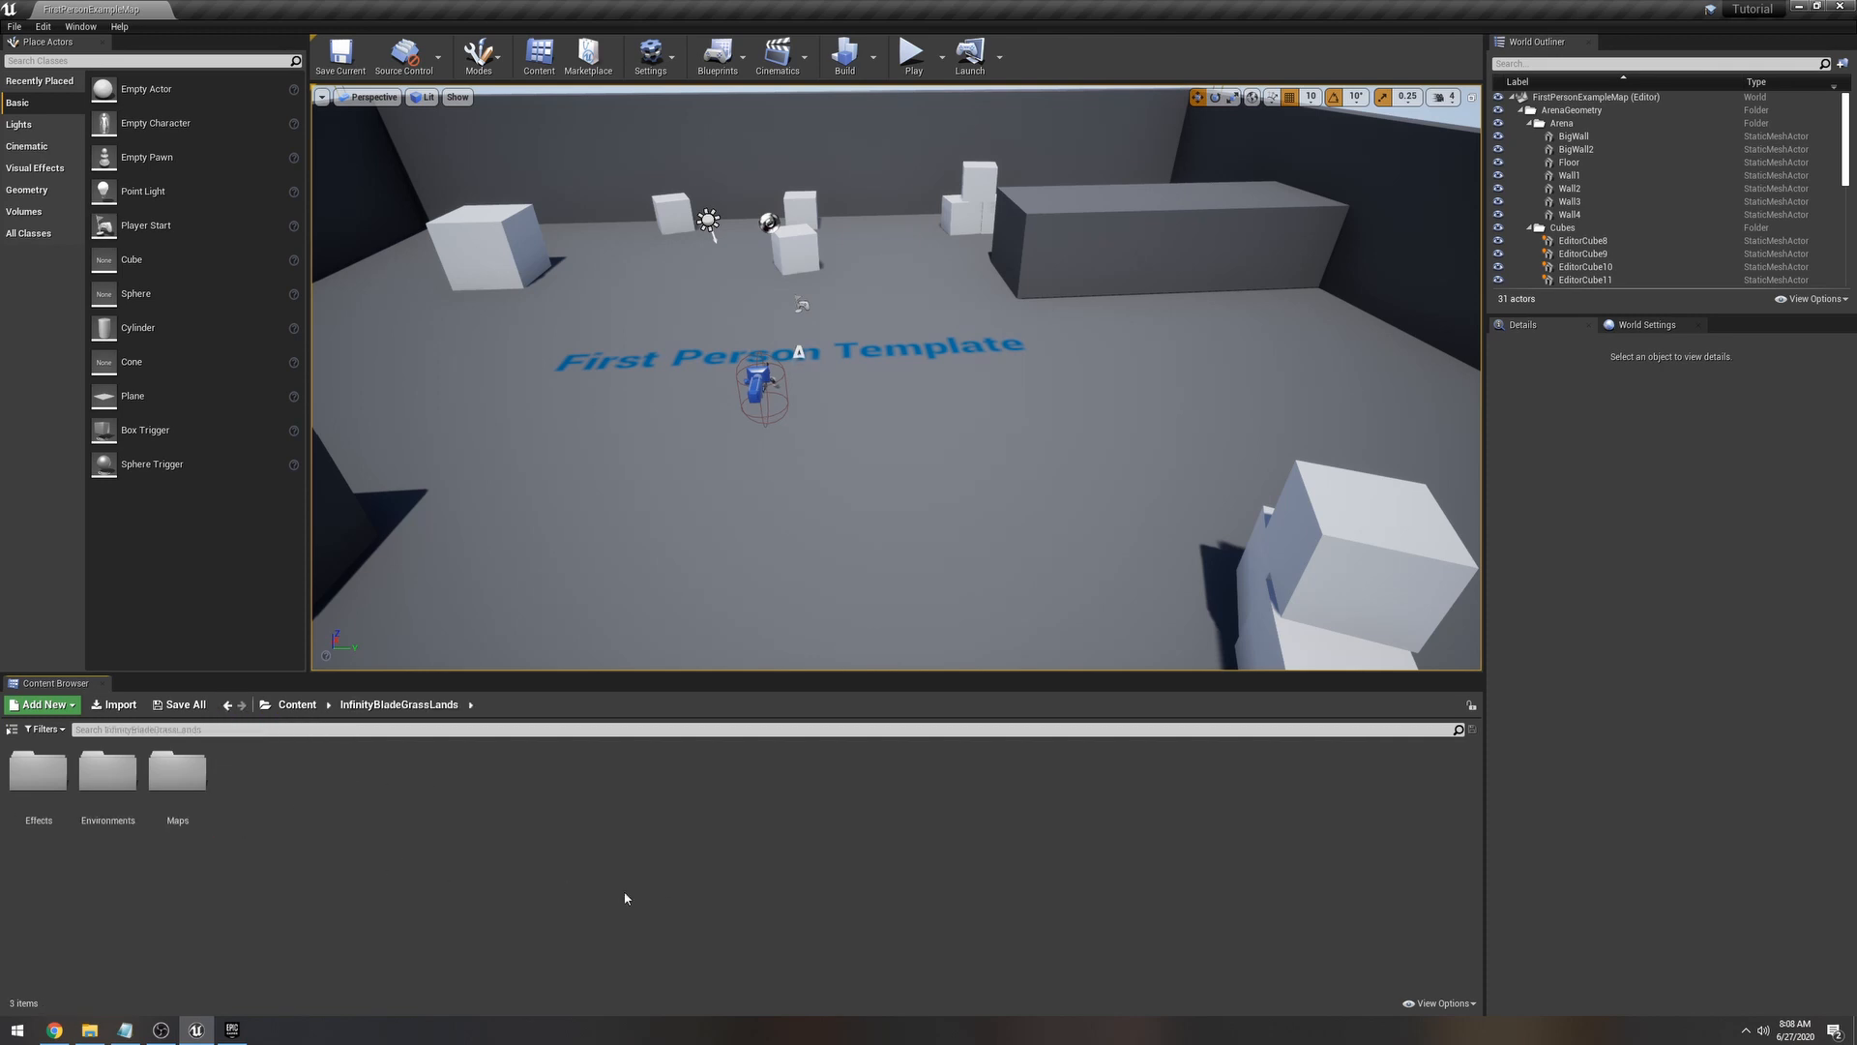
pyautogui.doubleClick(179, 779)
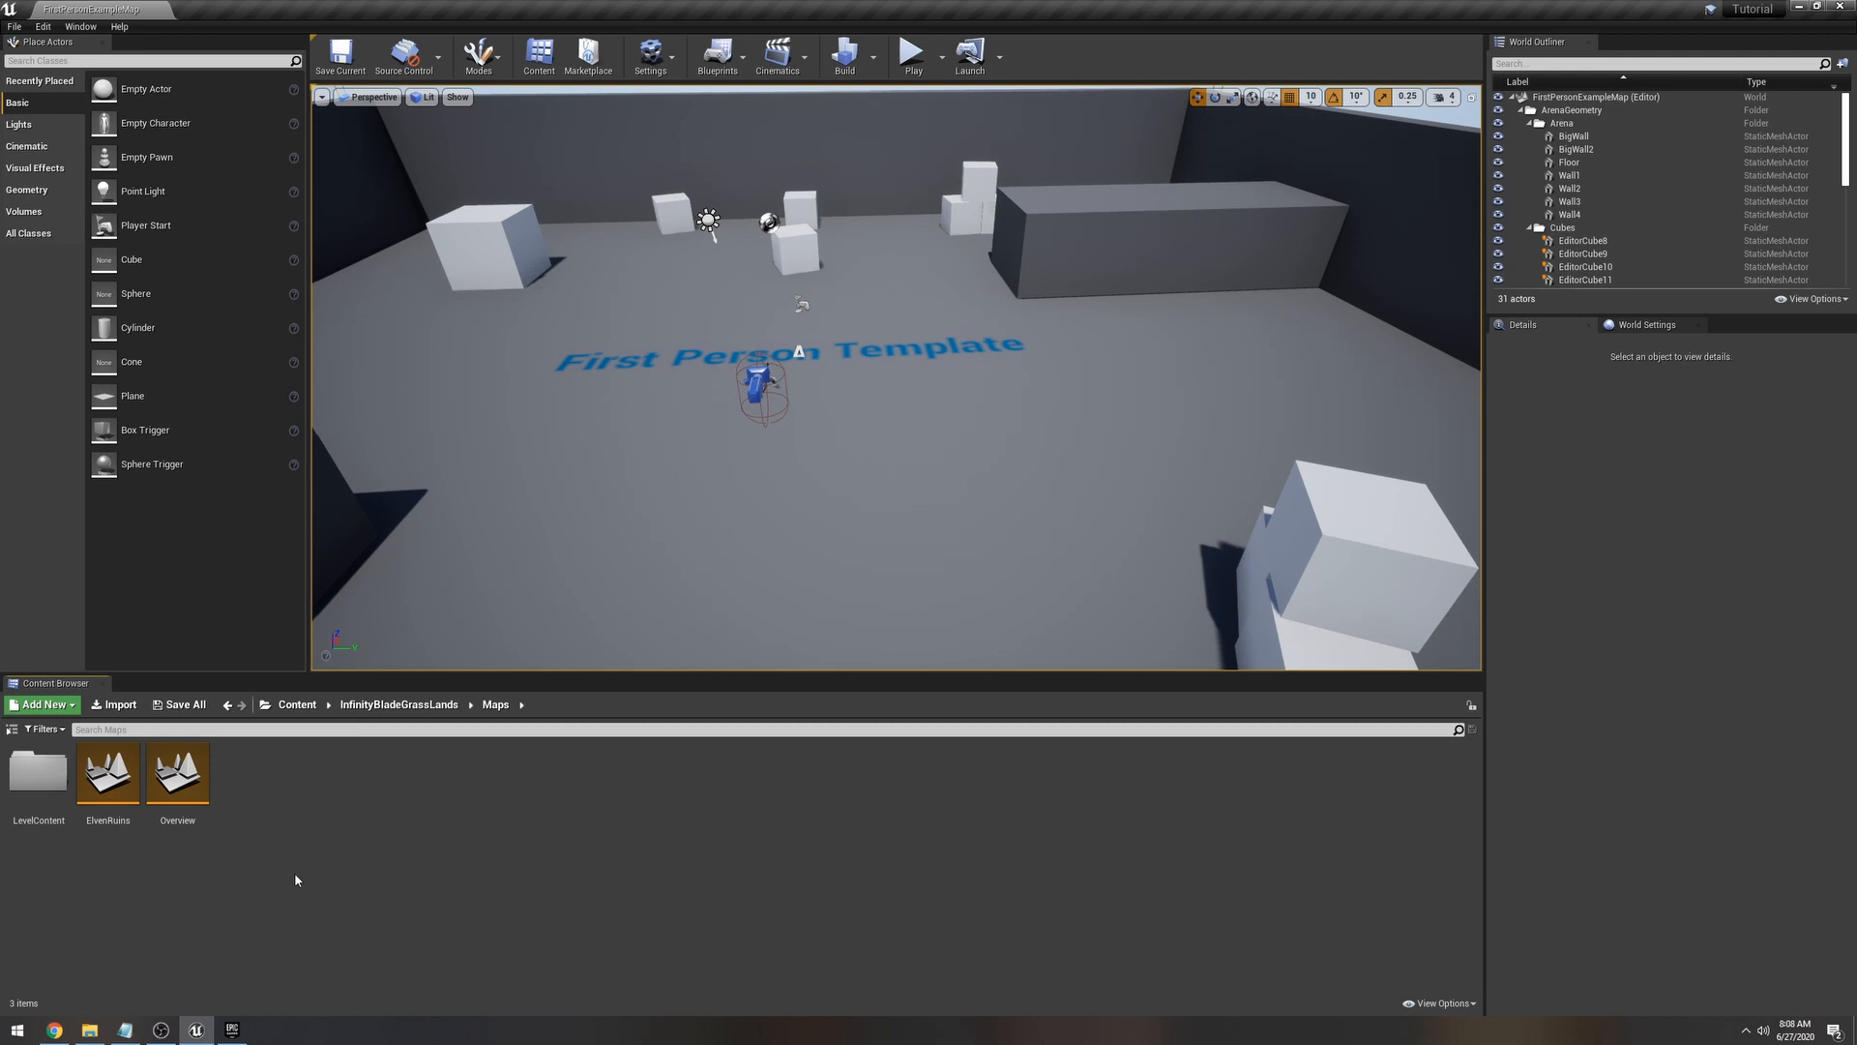
pyautogui.doubleClick(107, 778)
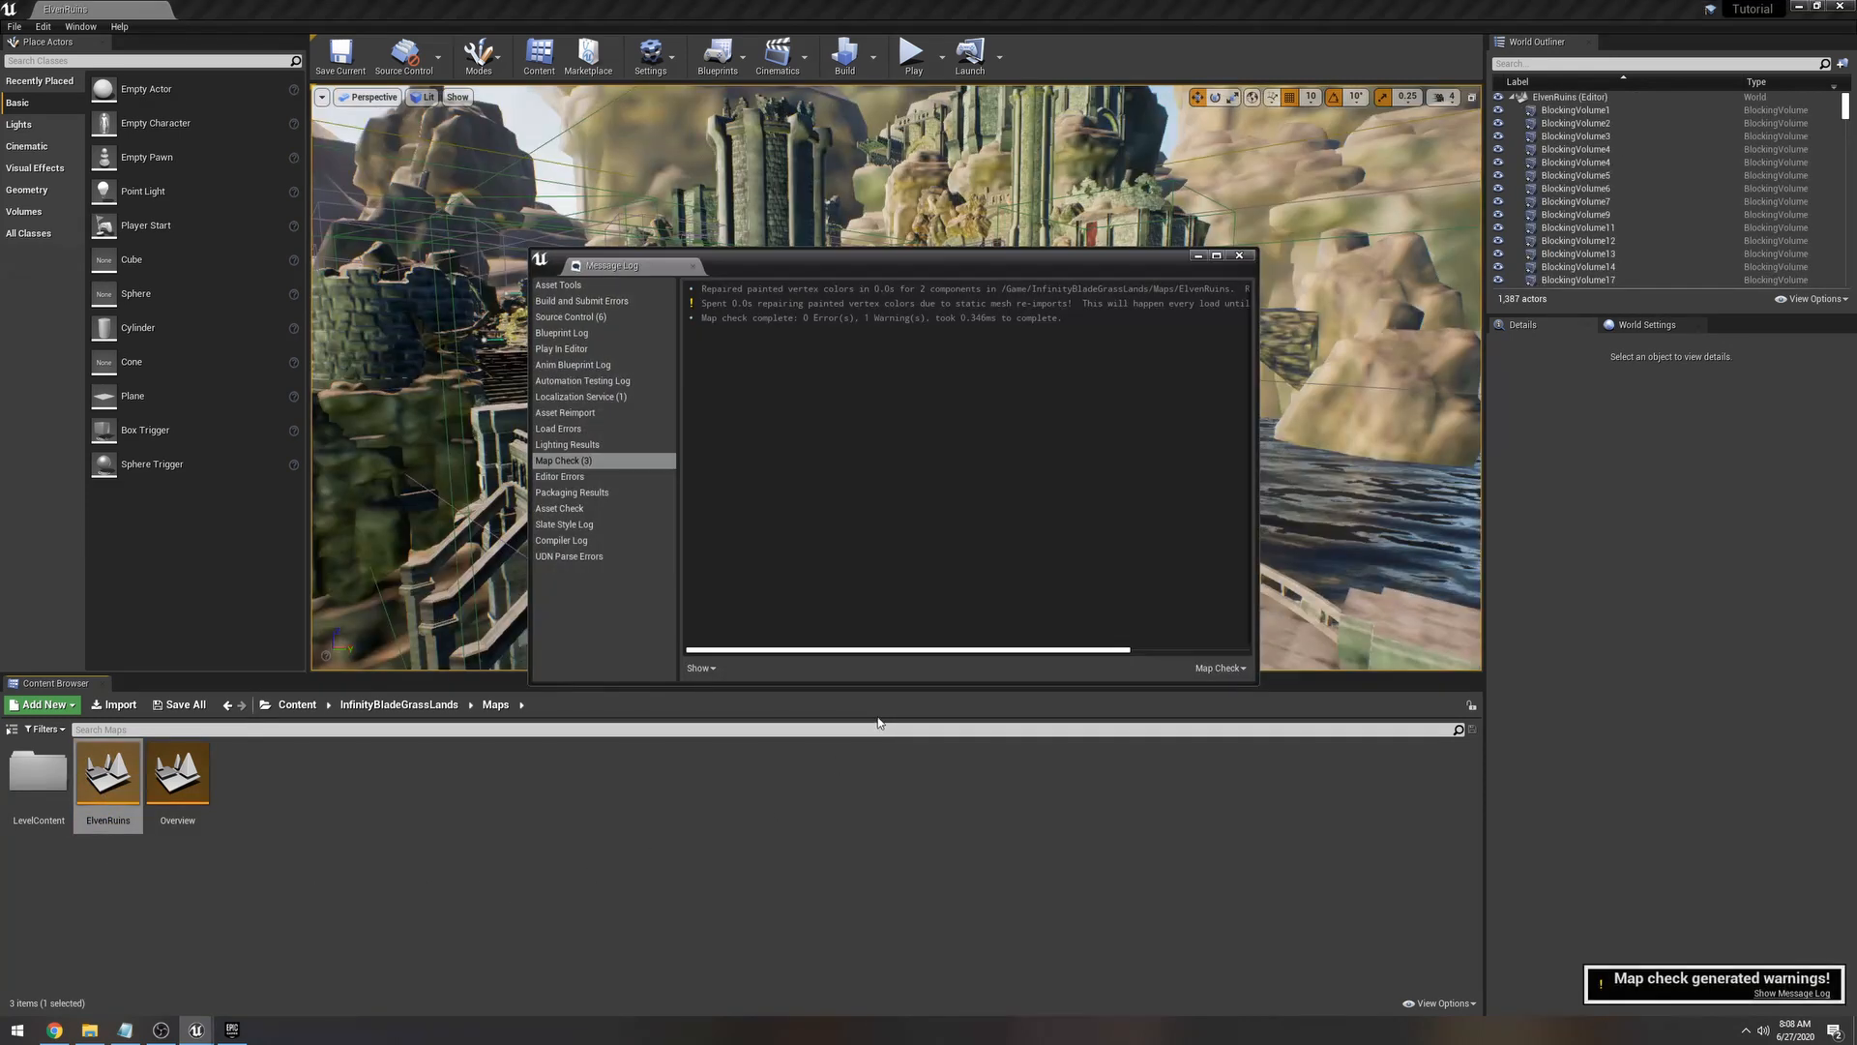
# Step: Close the Message Log, look over the ElvenRuins fountain terrace, and briefly play the level to check the spawn location
pyautogui.click(1239, 257)
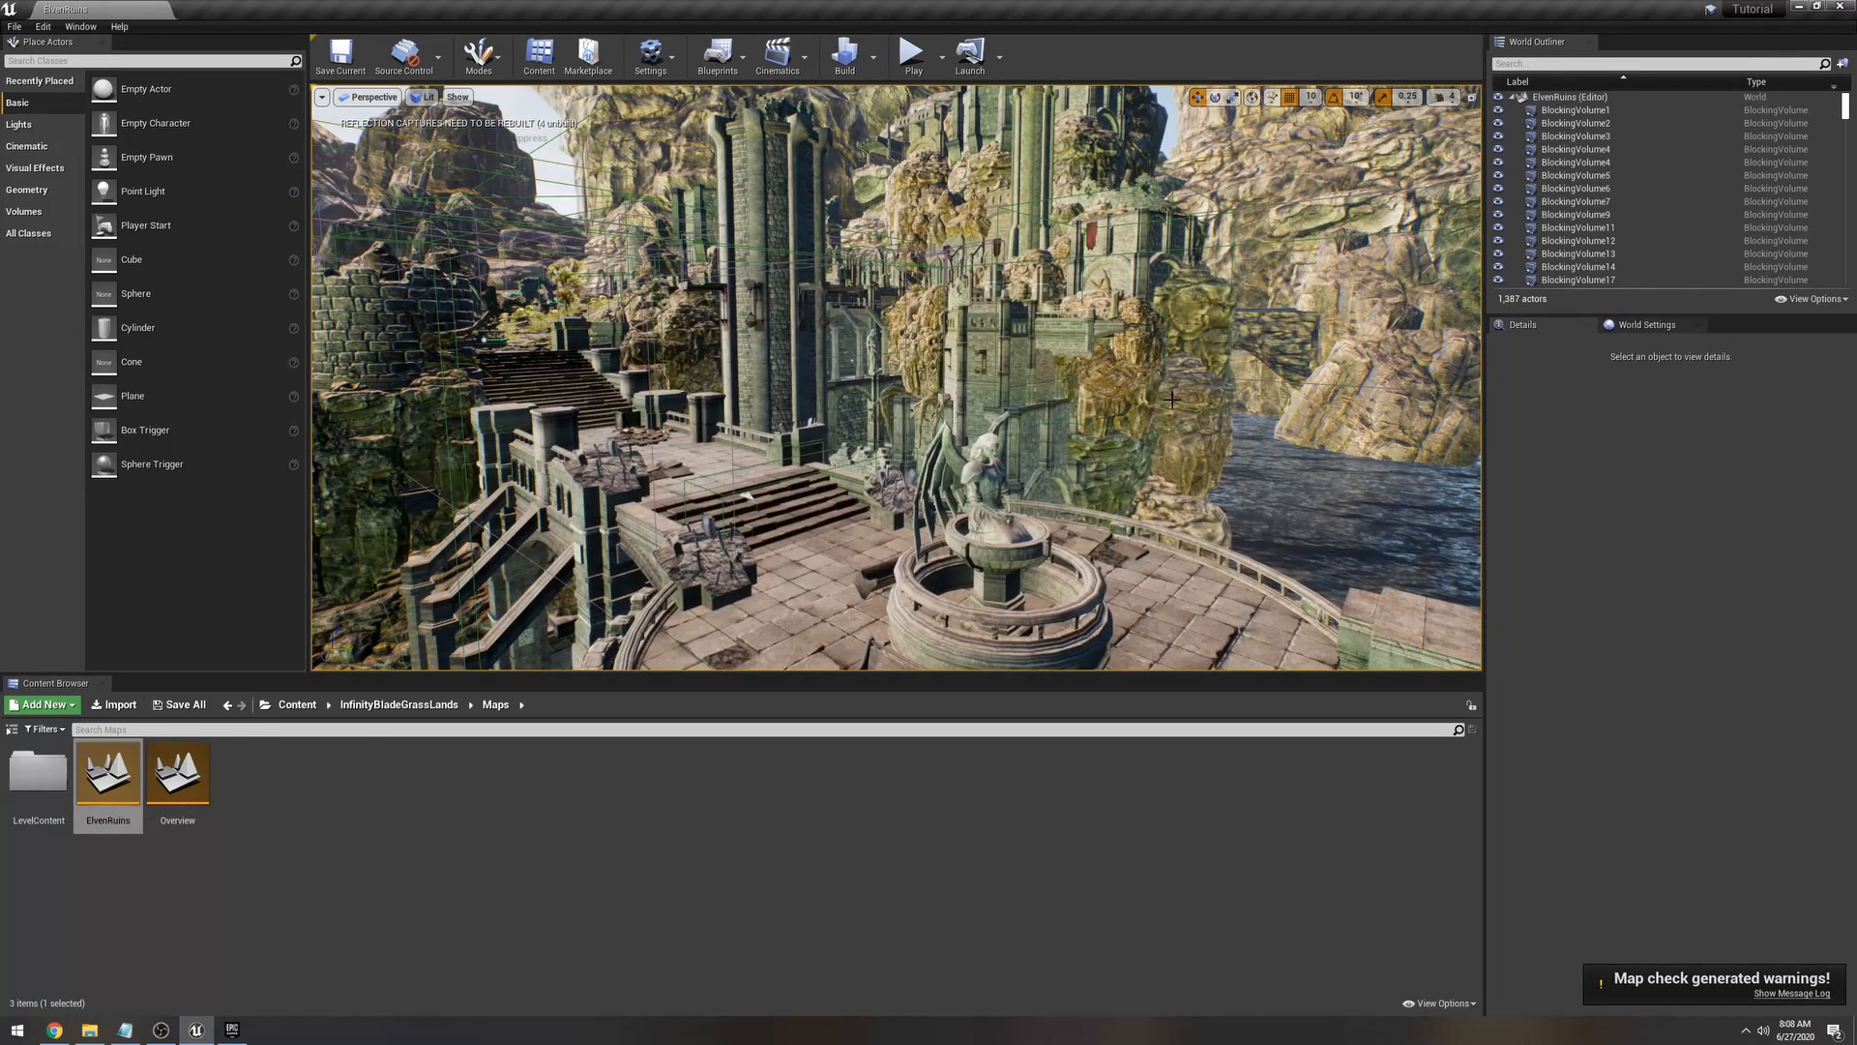
pyautogui.moveTo(1162, 394); pyautogui.dragTo(1402, 484, button='right')
pyautogui.moveTo(1200, 484); pyautogui.dragTo(1159, 501, button='right')
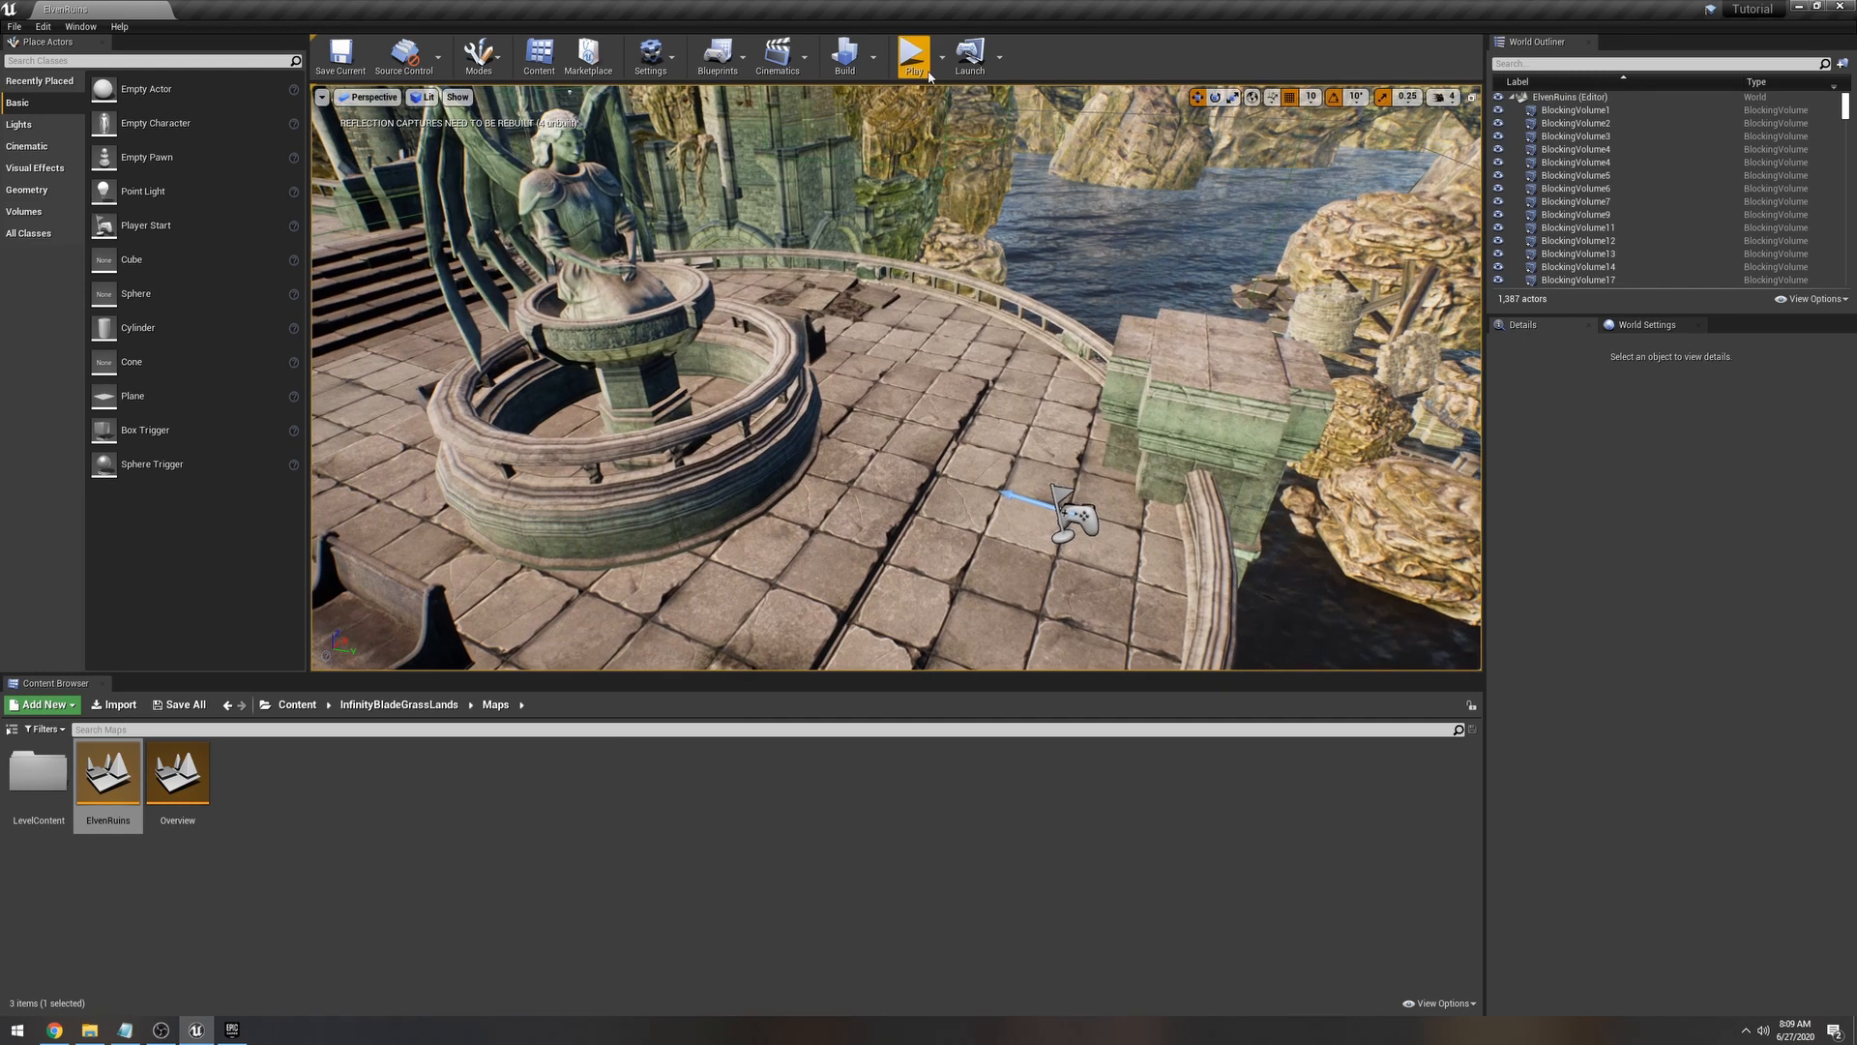
pyautogui.click(913, 55)
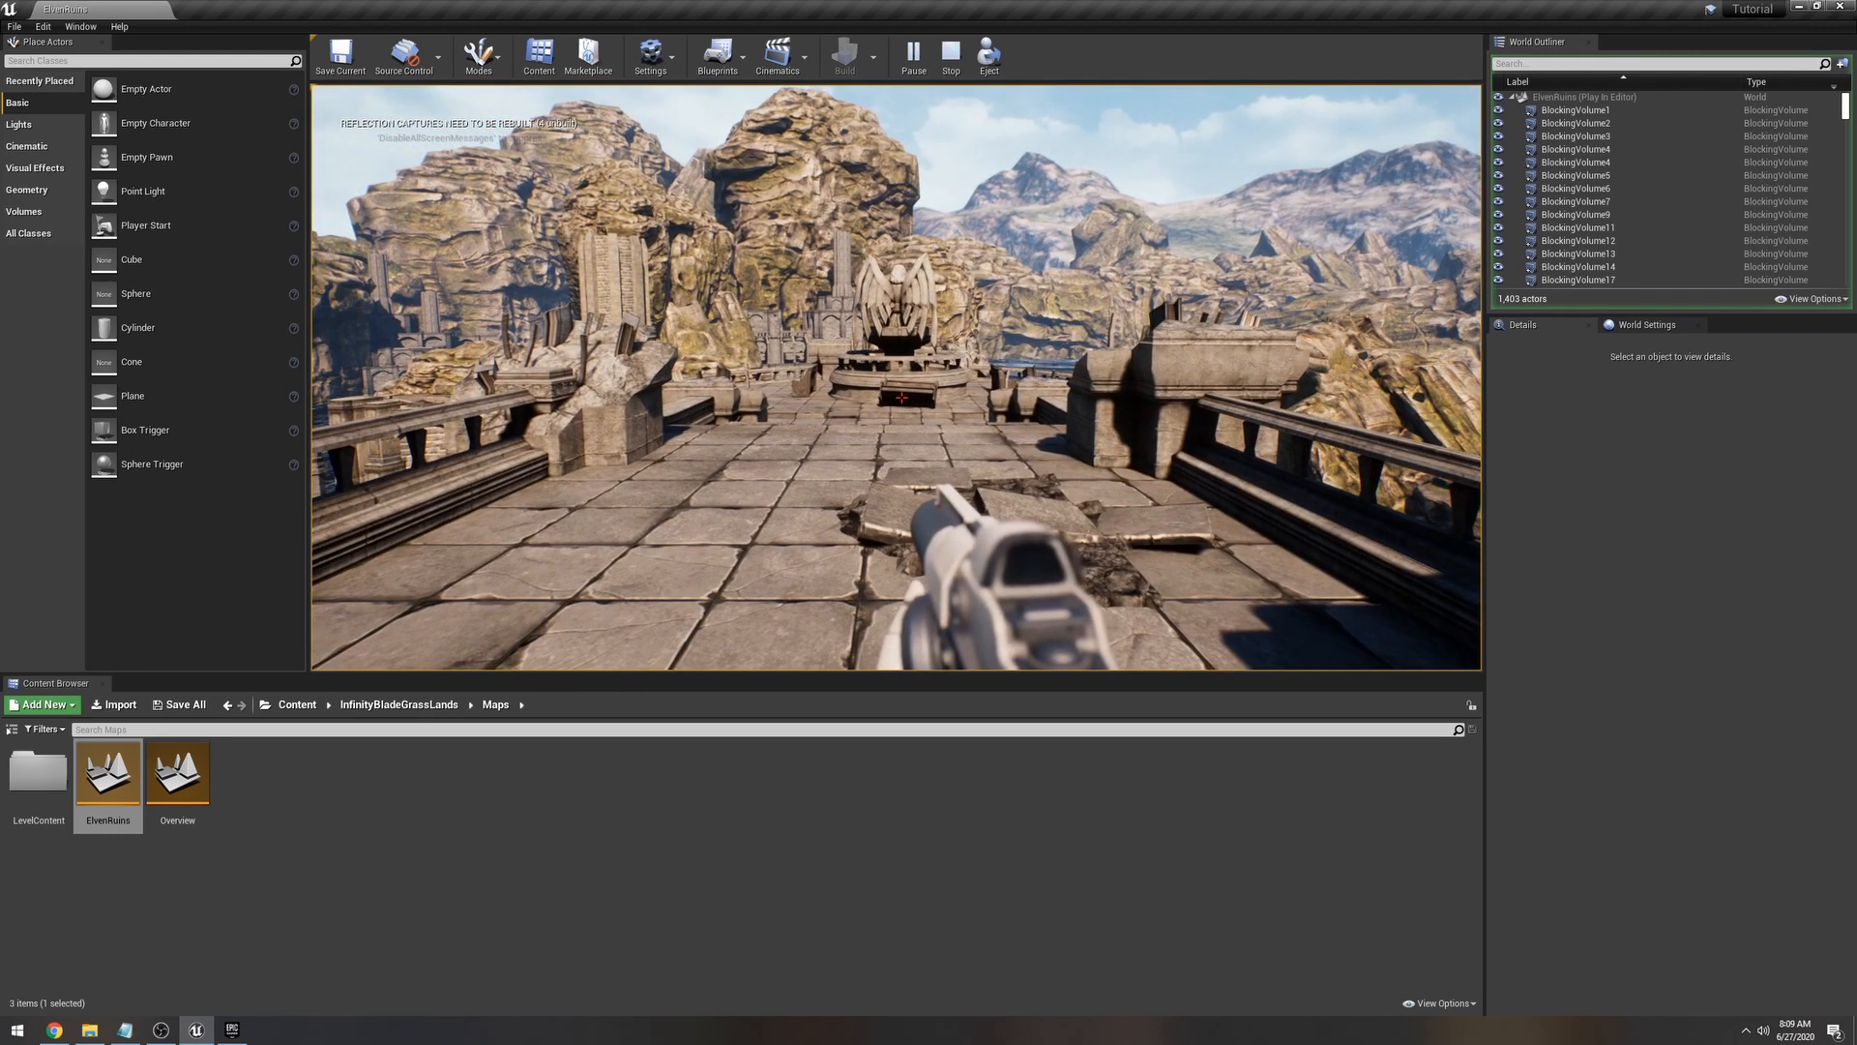
pyautogui.press('Escape')
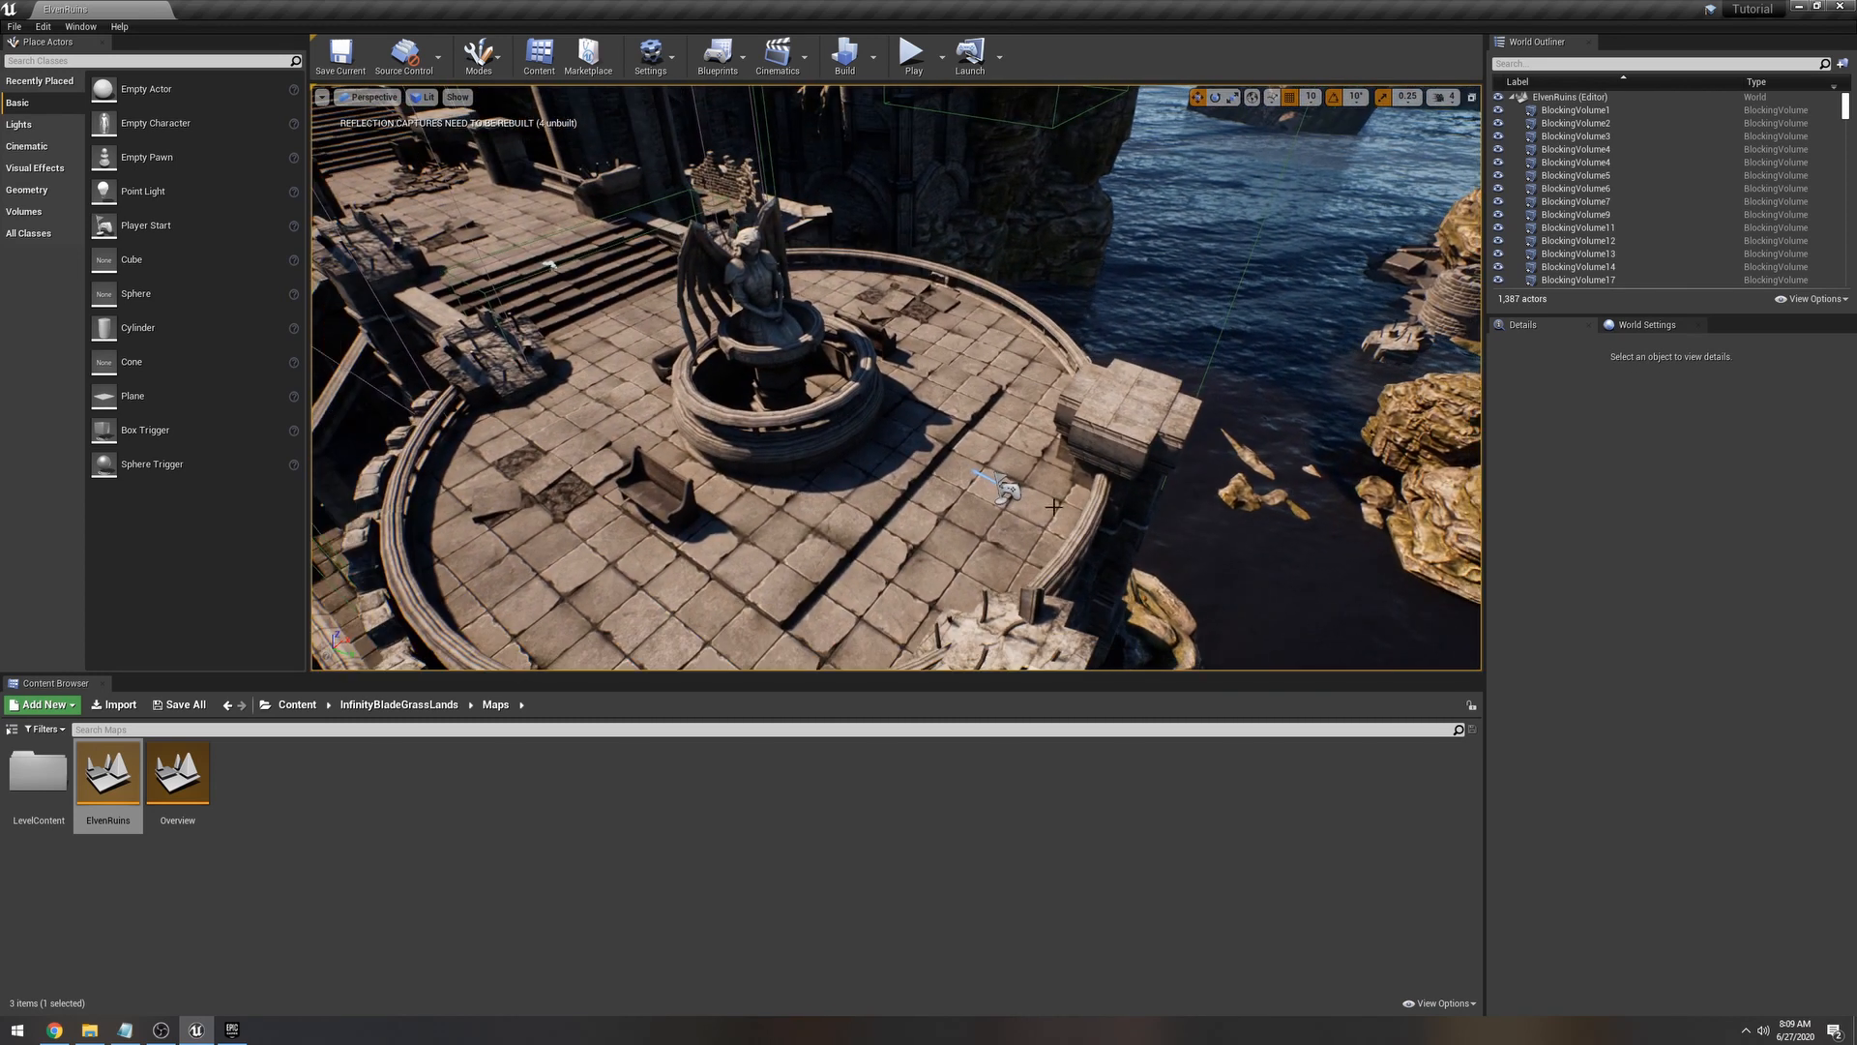
# Step: Move the PlayerStart actor along the stone bridge to the top of the steps beside the wooden crate
pyautogui.click(1009, 490)
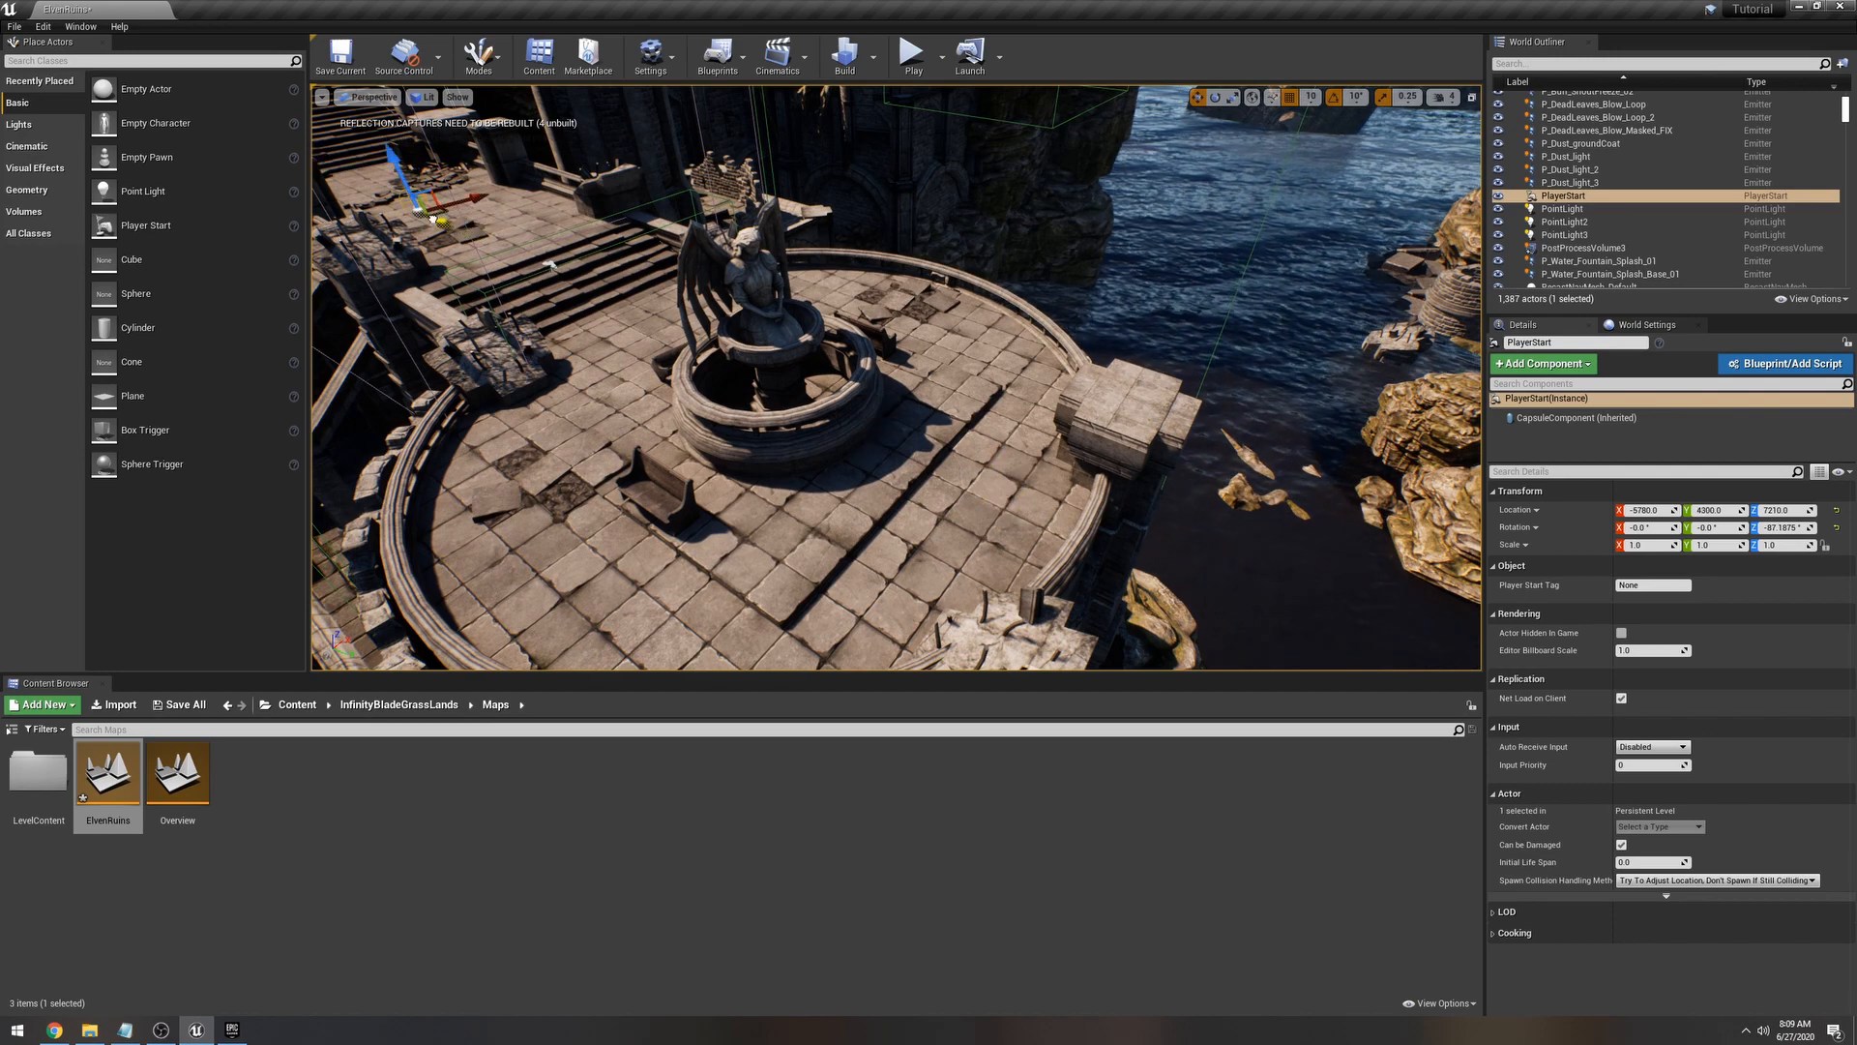
pyautogui.press('w')
pyautogui.moveTo(433, 221); pyautogui.dragTo(804, 426, button='right')
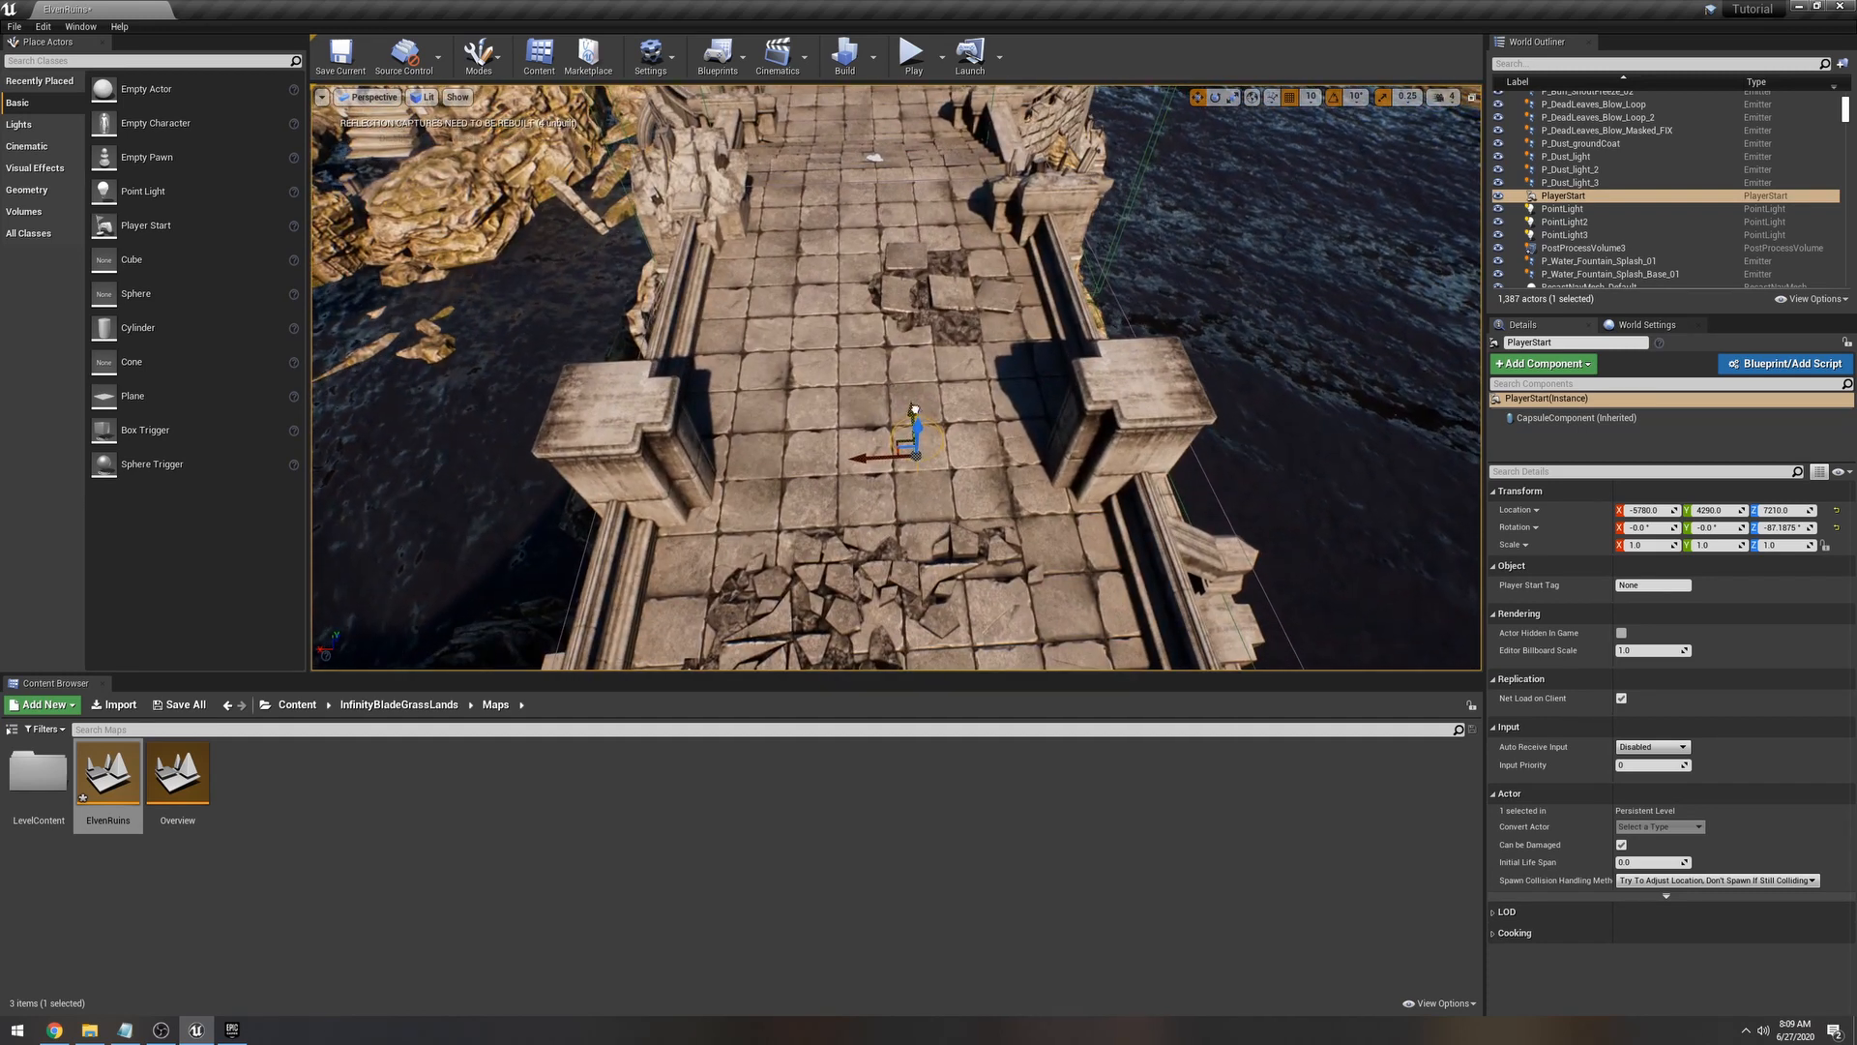
pyautogui.moveTo(947, 534); pyautogui.dragTo(948, 564)
pyautogui.moveTo(948, 565); pyautogui.dragTo(1252, 585, button='right')
pyautogui.press('s')
pyautogui.press('w')
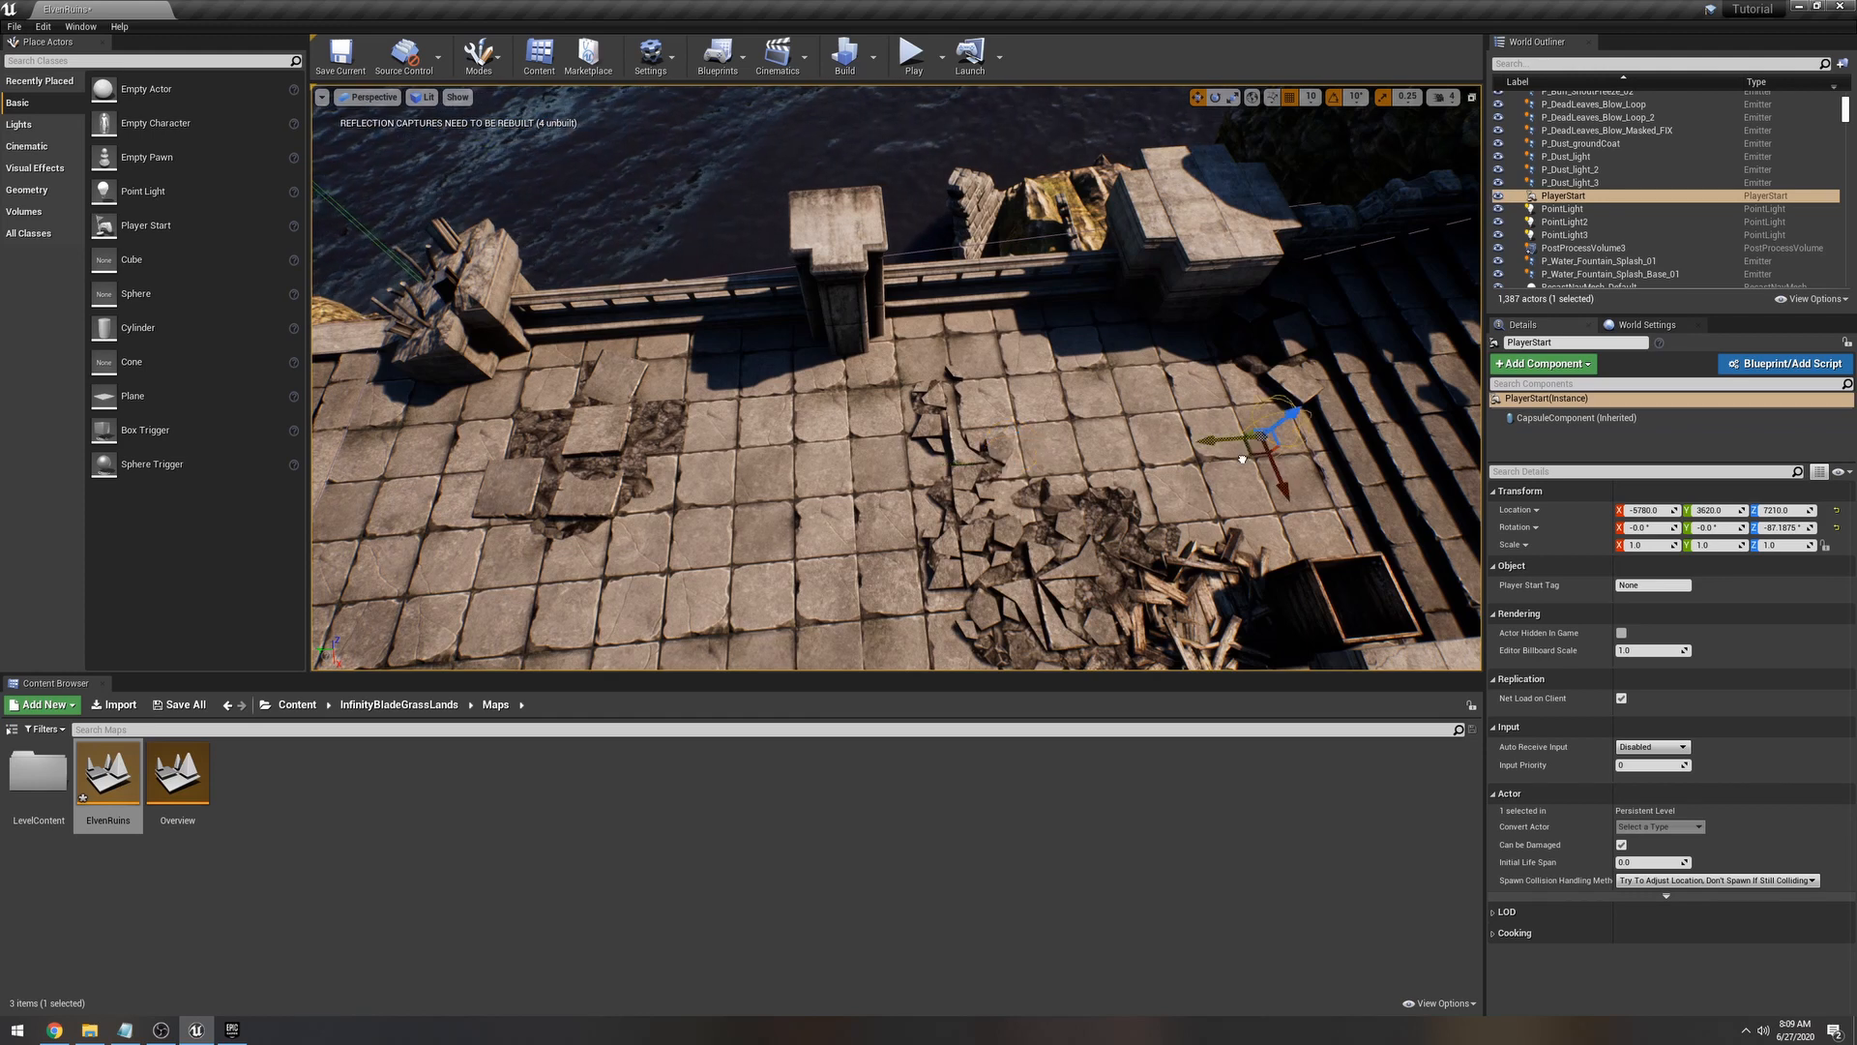
pyautogui.moveTo(967, 461); pyautogui.dragTo(1282, 431)
pyautogui.press('s')
pyautogui.moveTo(1281, 431); pyautogui.dragTo(967, 483, button='right')
pyautogui.press('w')
# Step: Rotate the PlayerStart to about 92.8° around Z so it faces down the bridge, and raise it to a Z location of 7370
pyautogui.press('e')
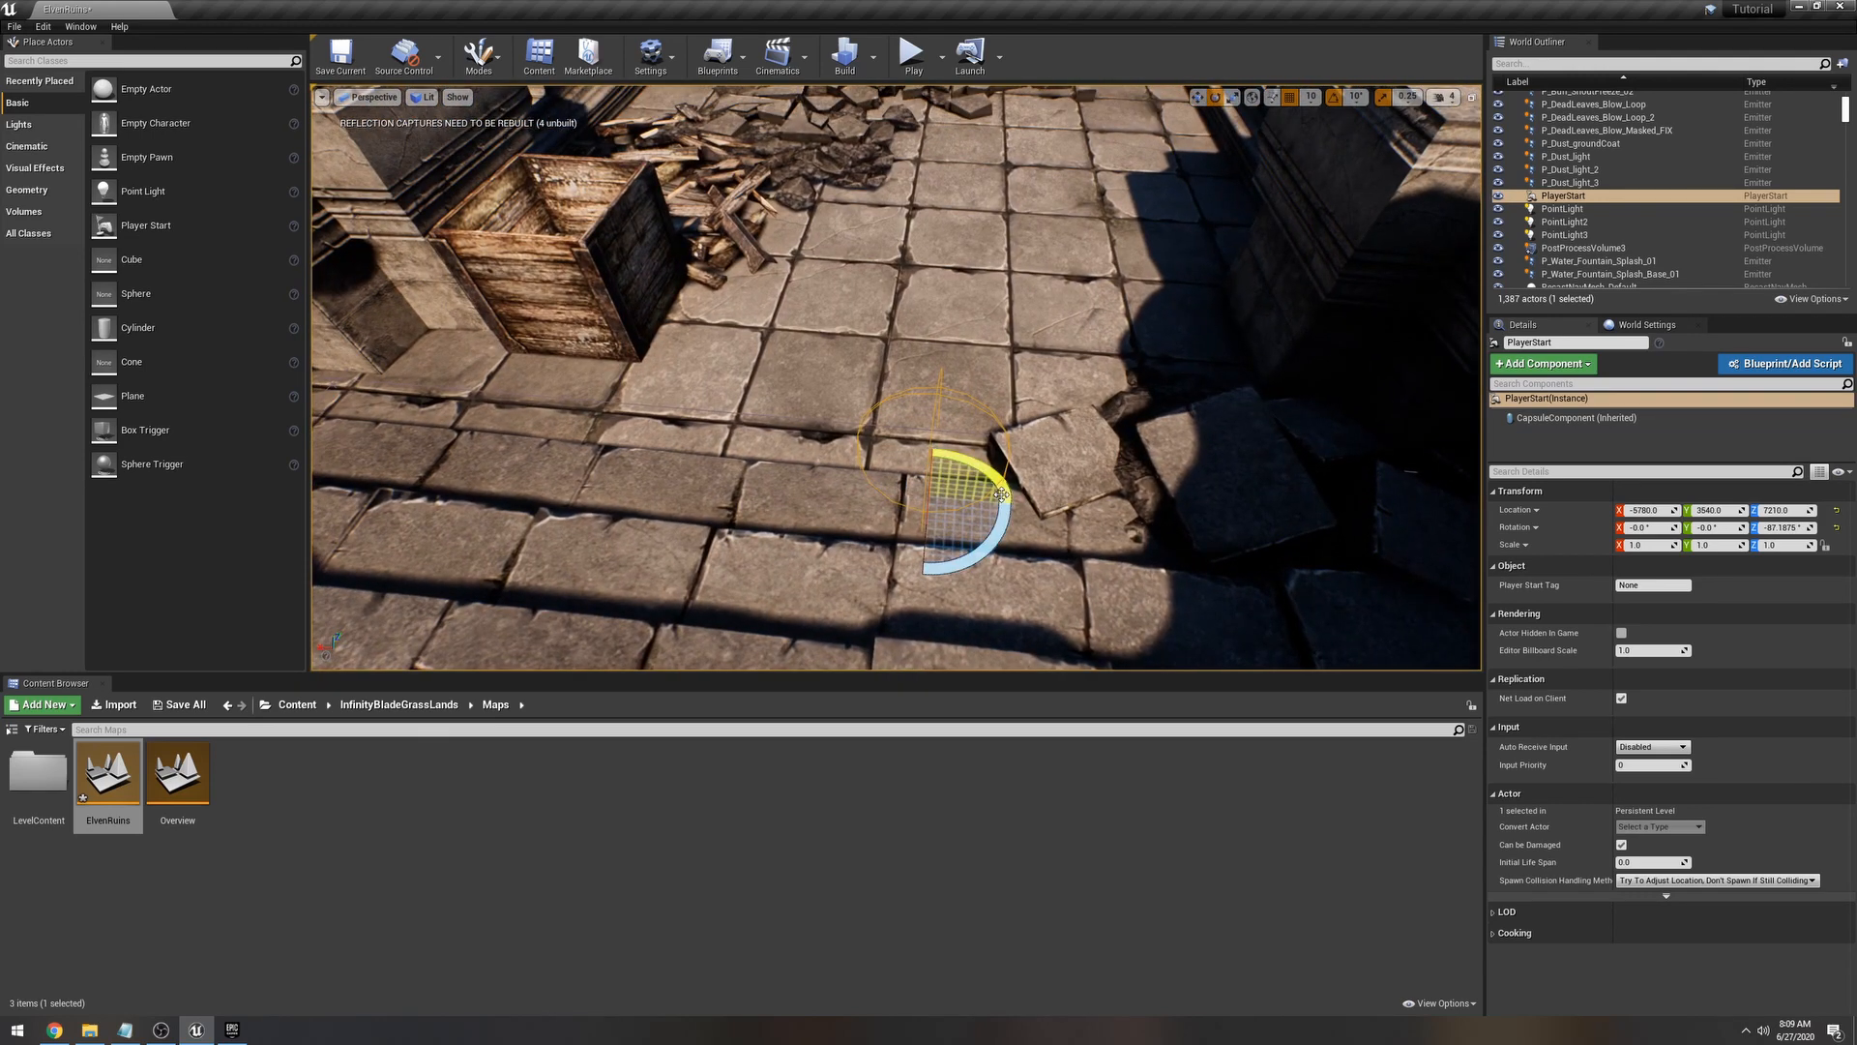
pyautogui.moveTo(1020, 503); pyautogui.dragTo(975, 564)
pyautogui.moveTo(1095, 468); pyautogui.dragTo(987, 435, button='right')
pyautogui.press('d')
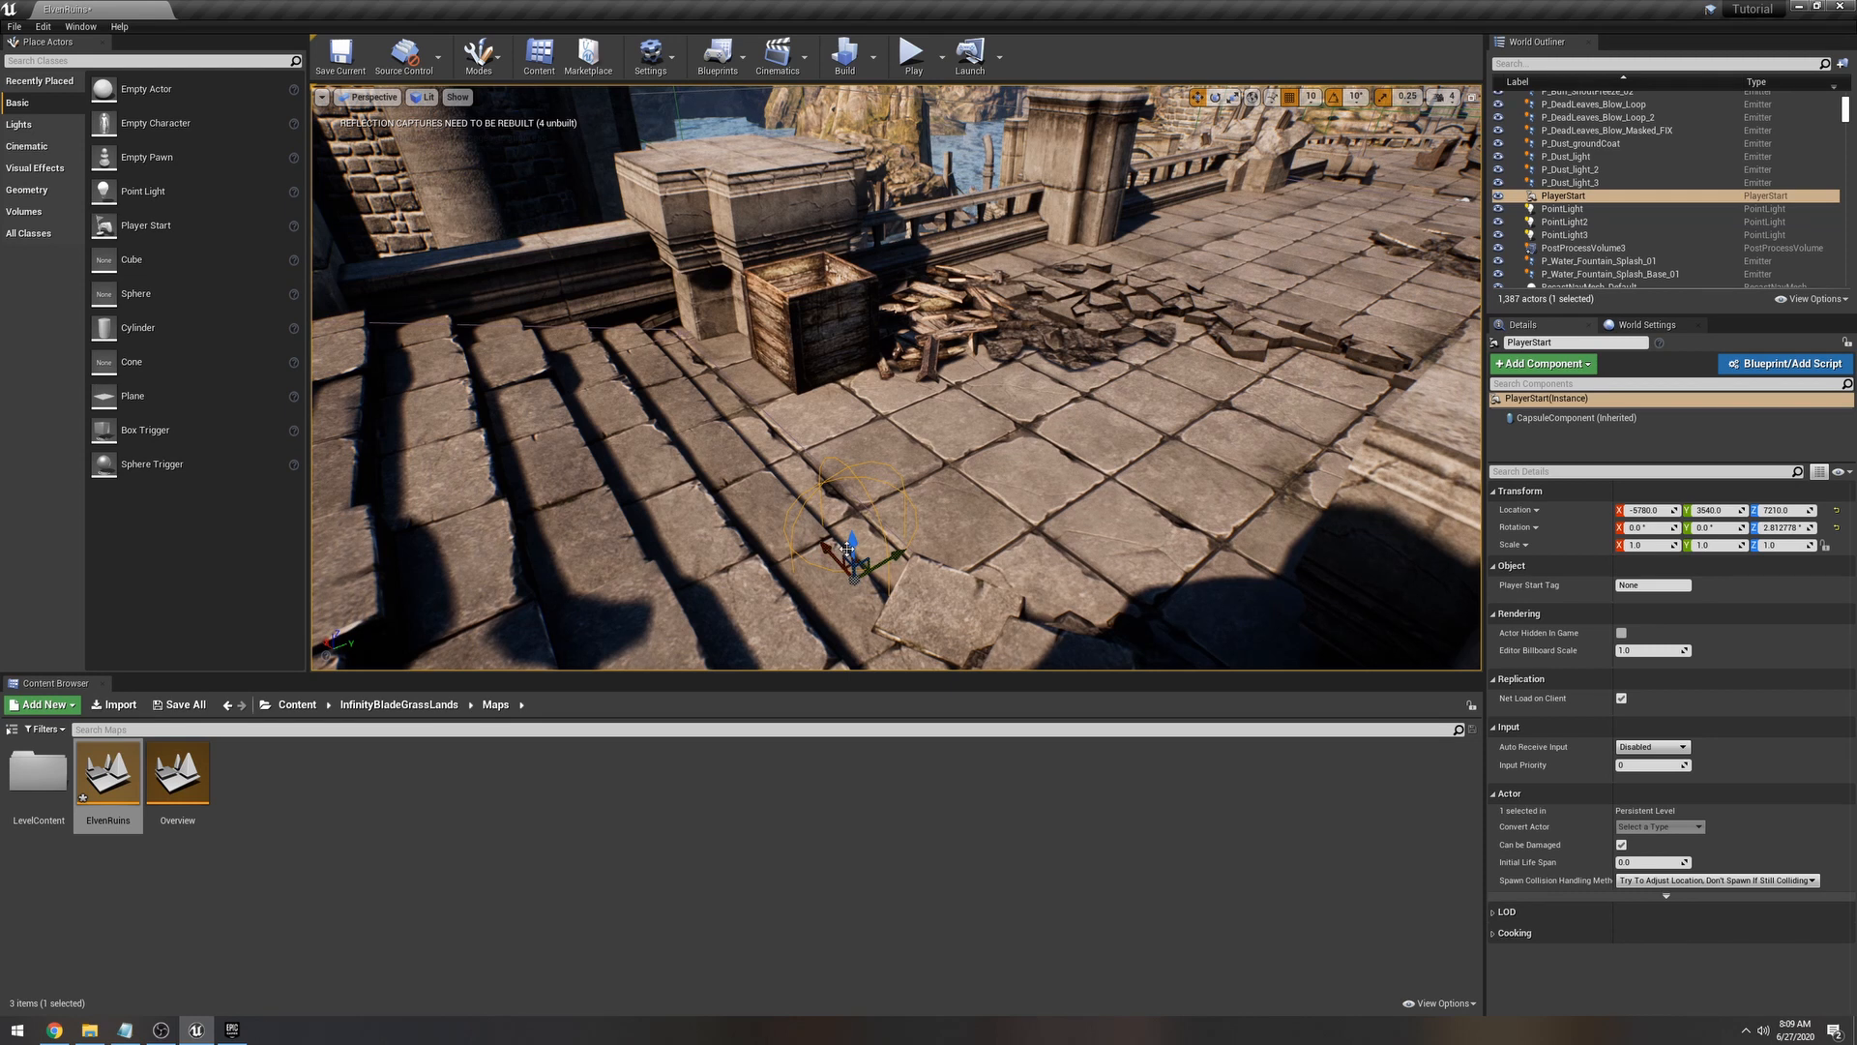
pyautogui.press('w')
pyautogui.moveTo(852, 523); pyautogui.dragTo(845, 368)
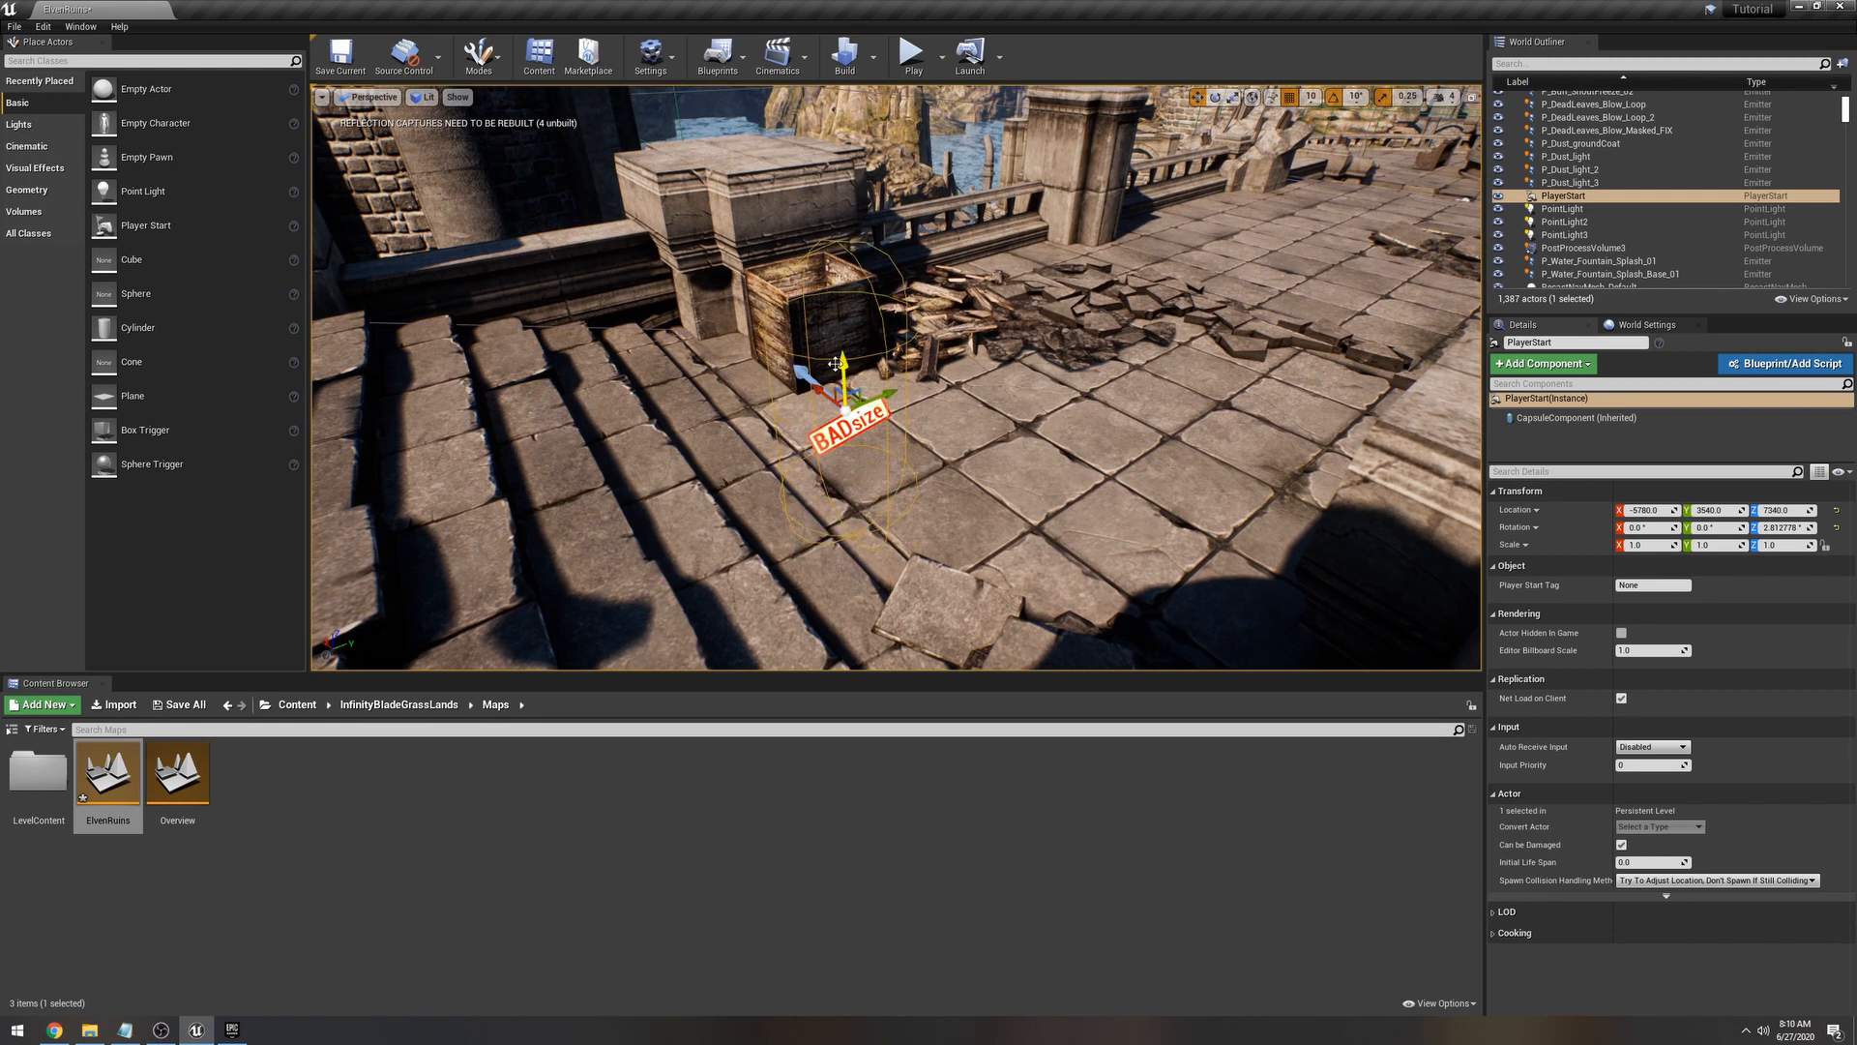
pyautogui.press('e')
pyautogui.moveTo(868, 447); pyautogui.dragTo(940, 442)
pyautogui.keyDown('alt'); pyautogui.moveTo(1210, 372); pyautogui.dragTo(1426, 376); pyautogui.keyUp('alt')
pyautogui.press('w')
pyautogui.moveTo(899, 391); pyautogui.dragTo(899, 333)
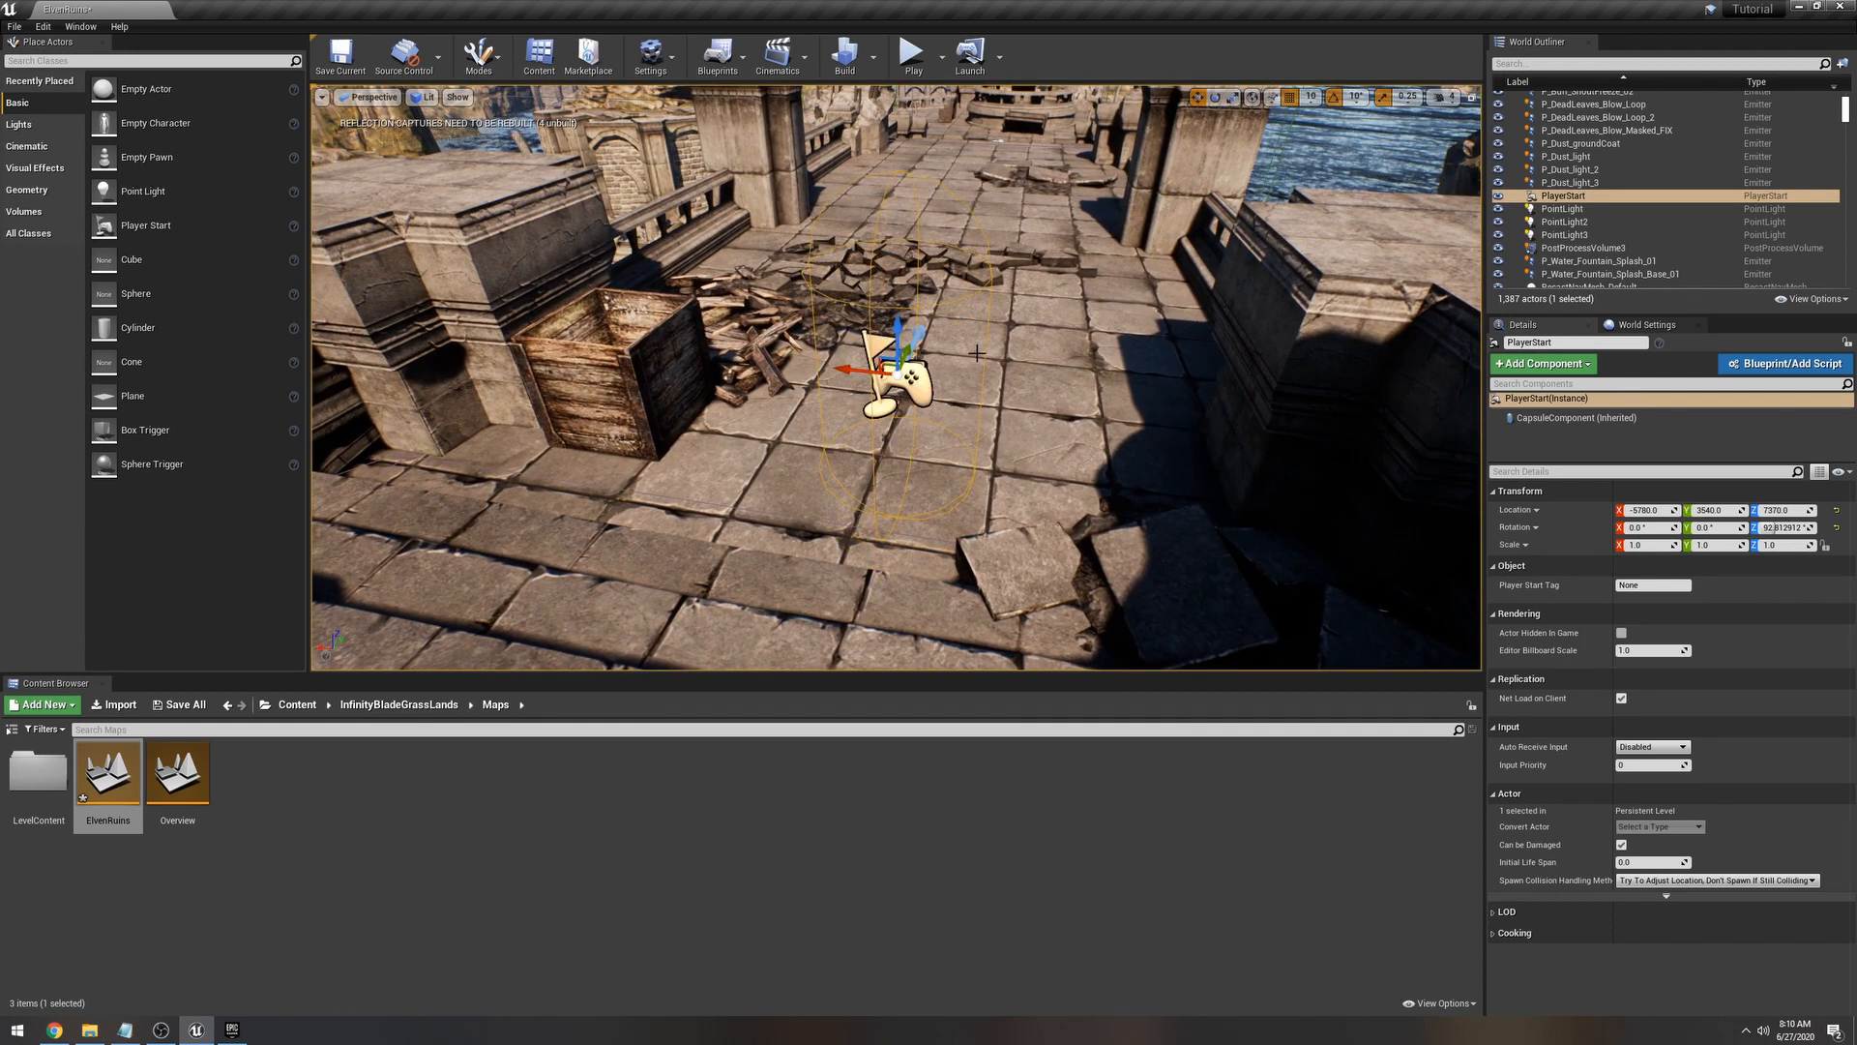
# Step: Save the current level, play it briefly to test the repositioned PlayerStart, and stop the session
pyautogui.click(344, 66)
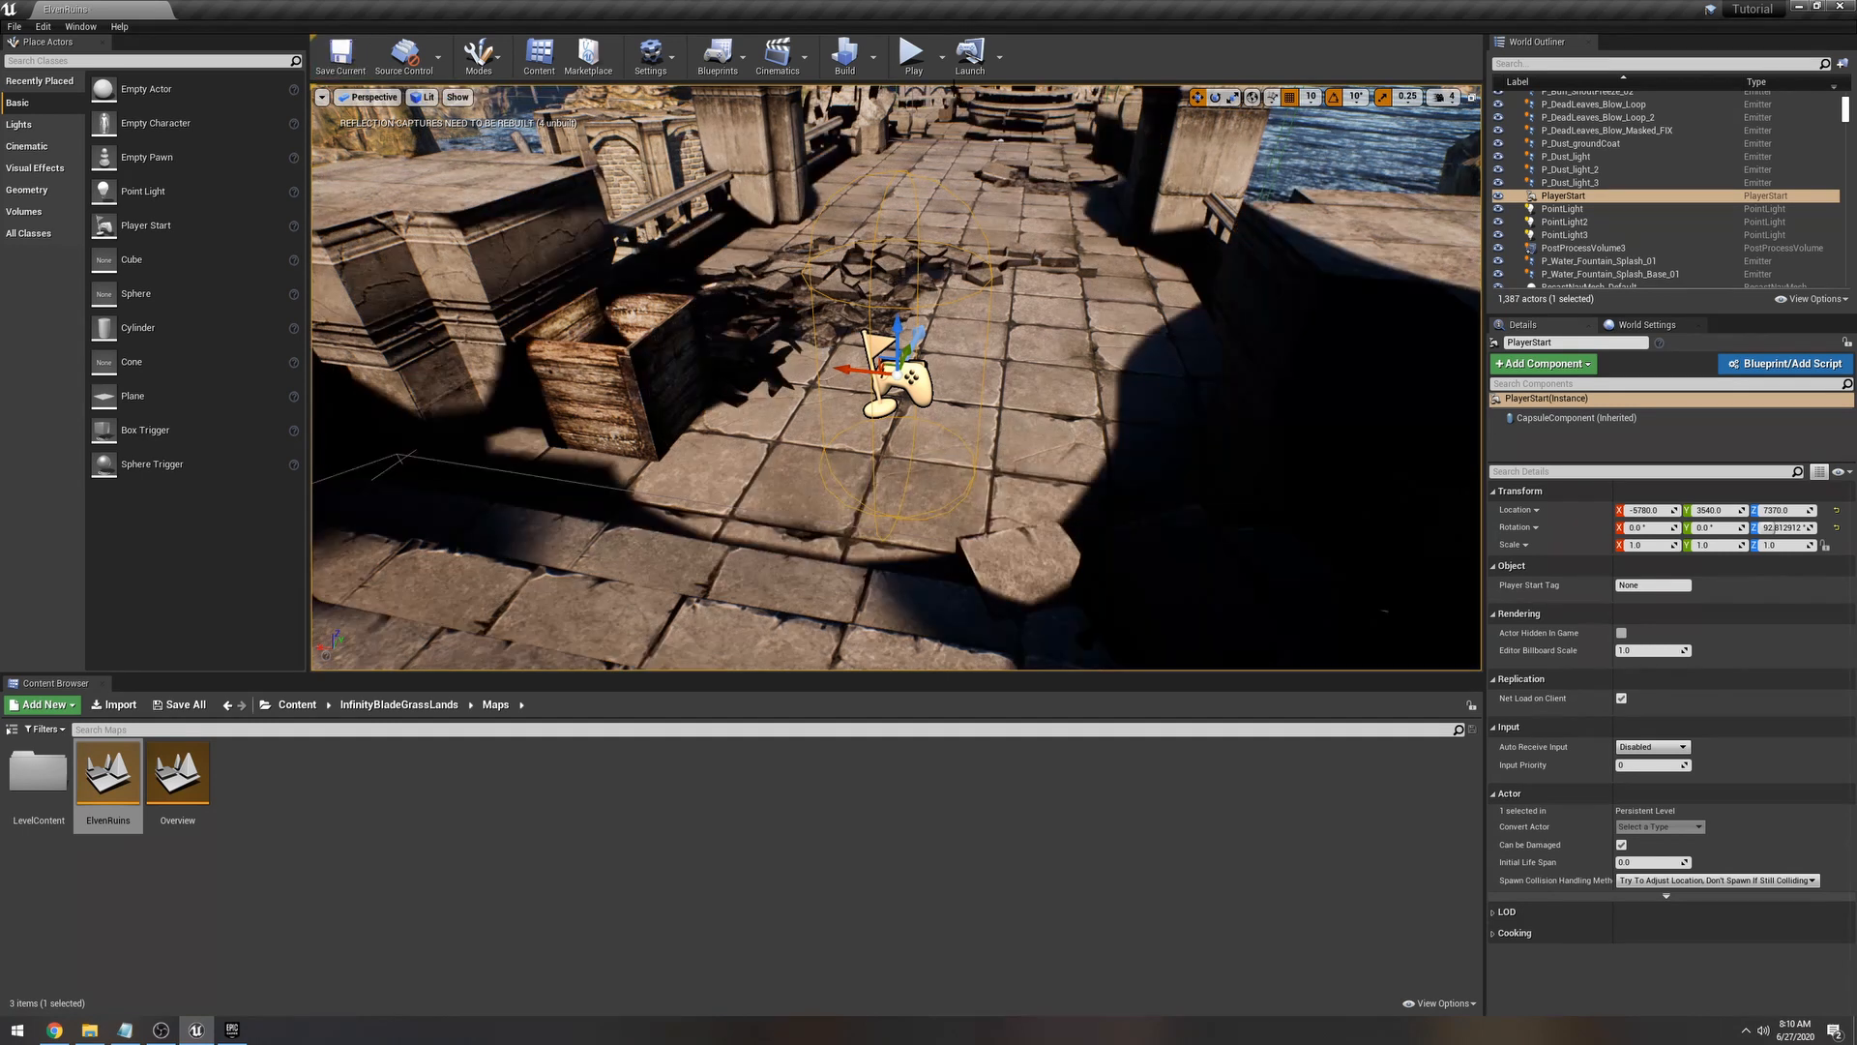
pyautogui.click(913, 58)
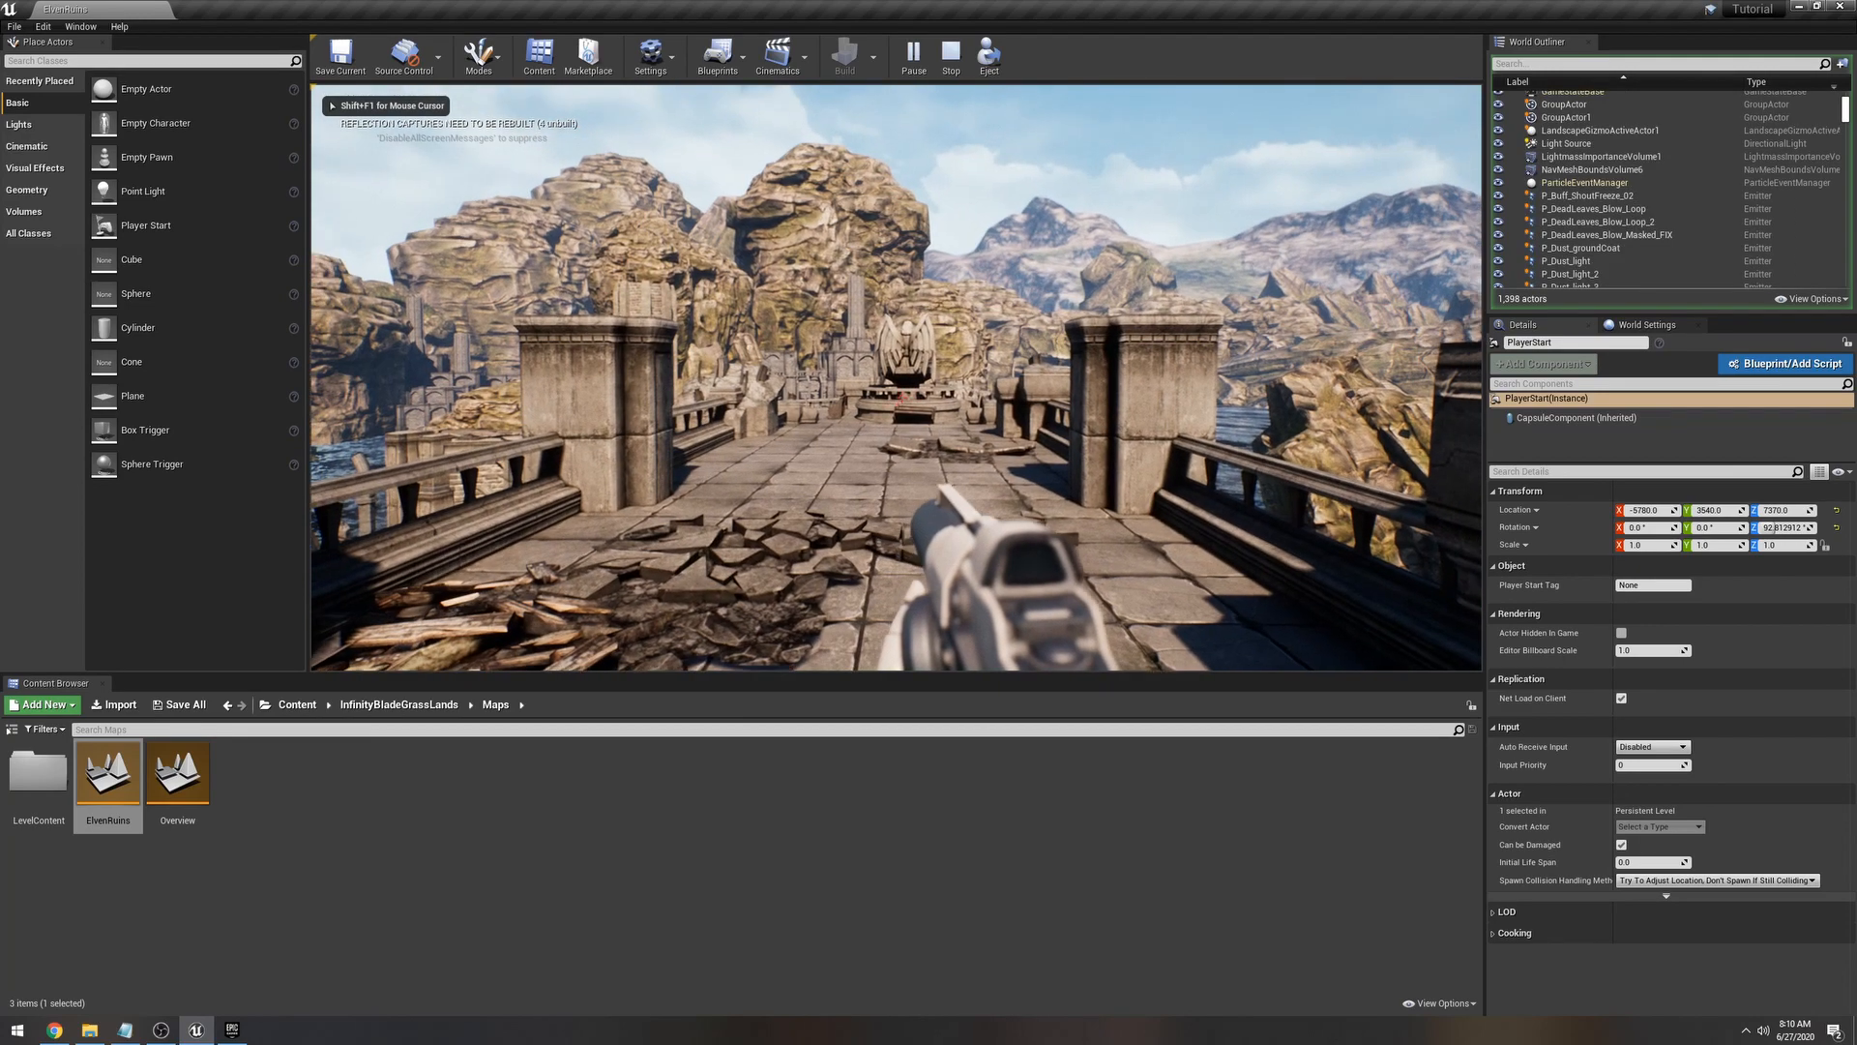
pyautogui.press('Escape')
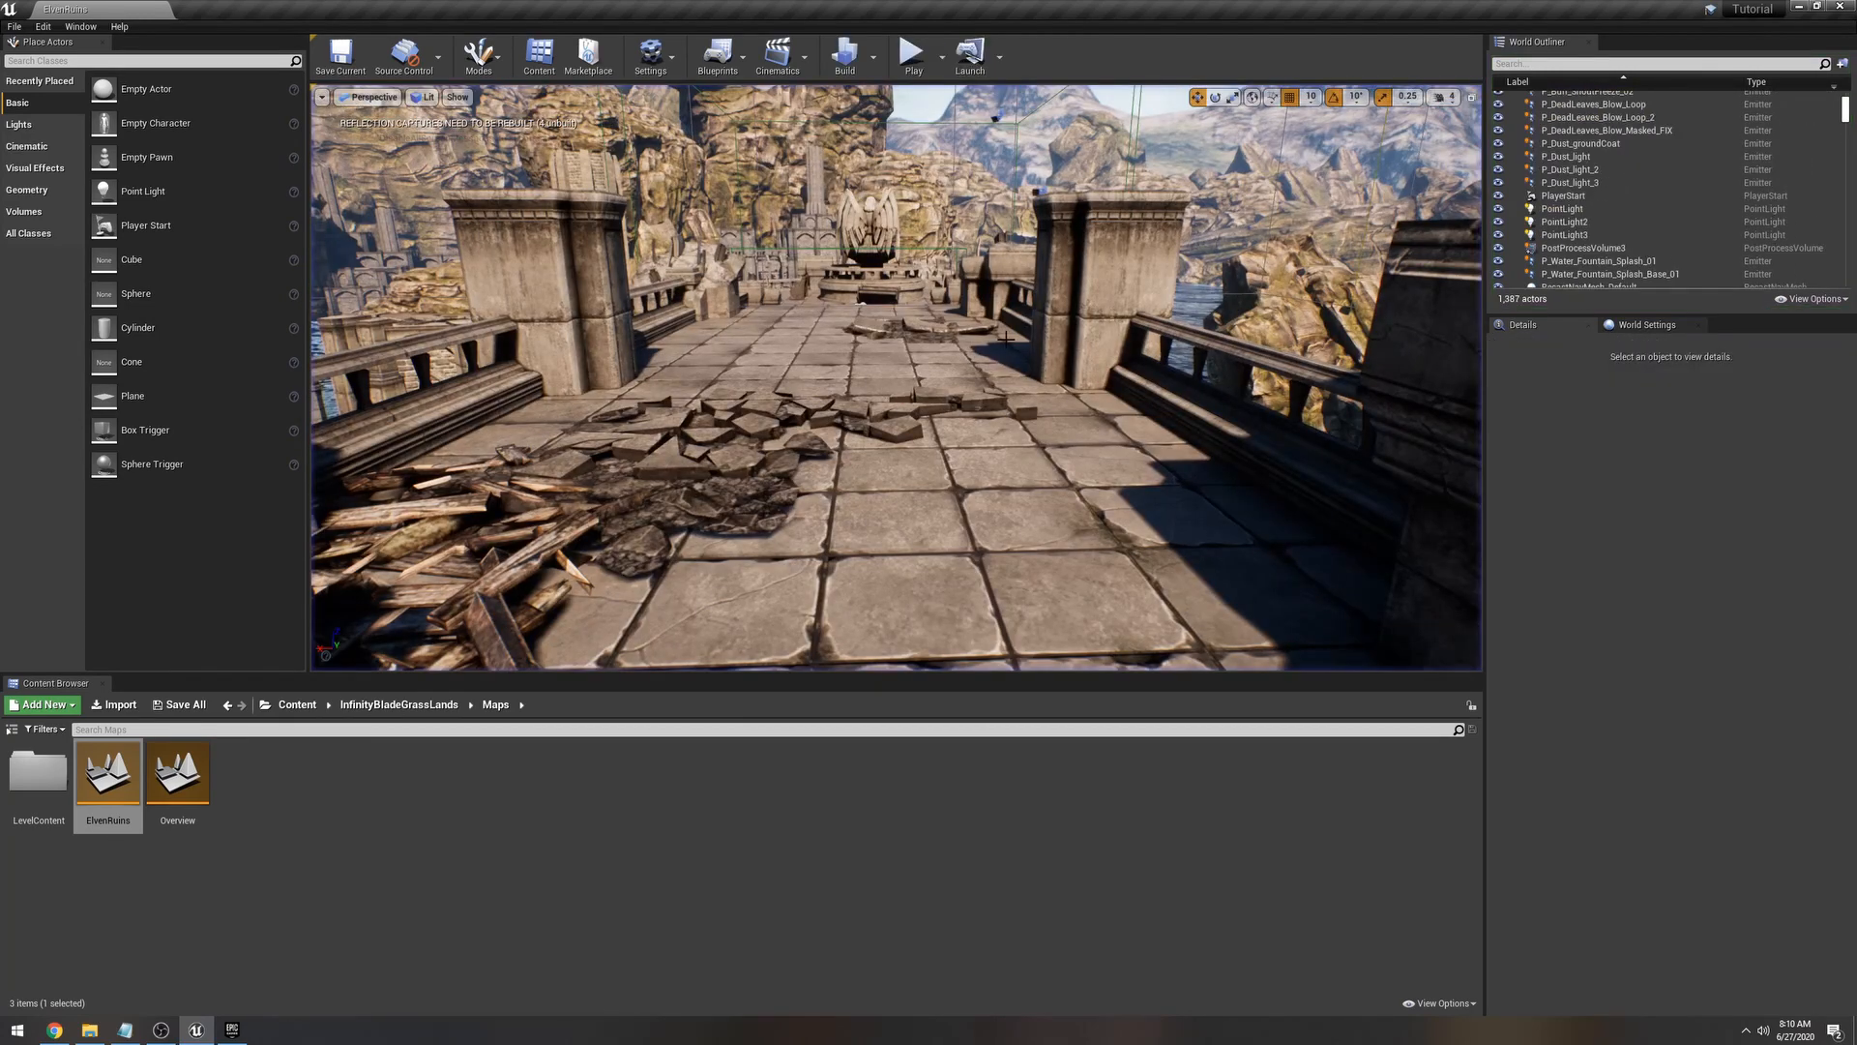
pyautogui.moveTo(990, 348); pyautogui.dragTo(900, 372, button='right')
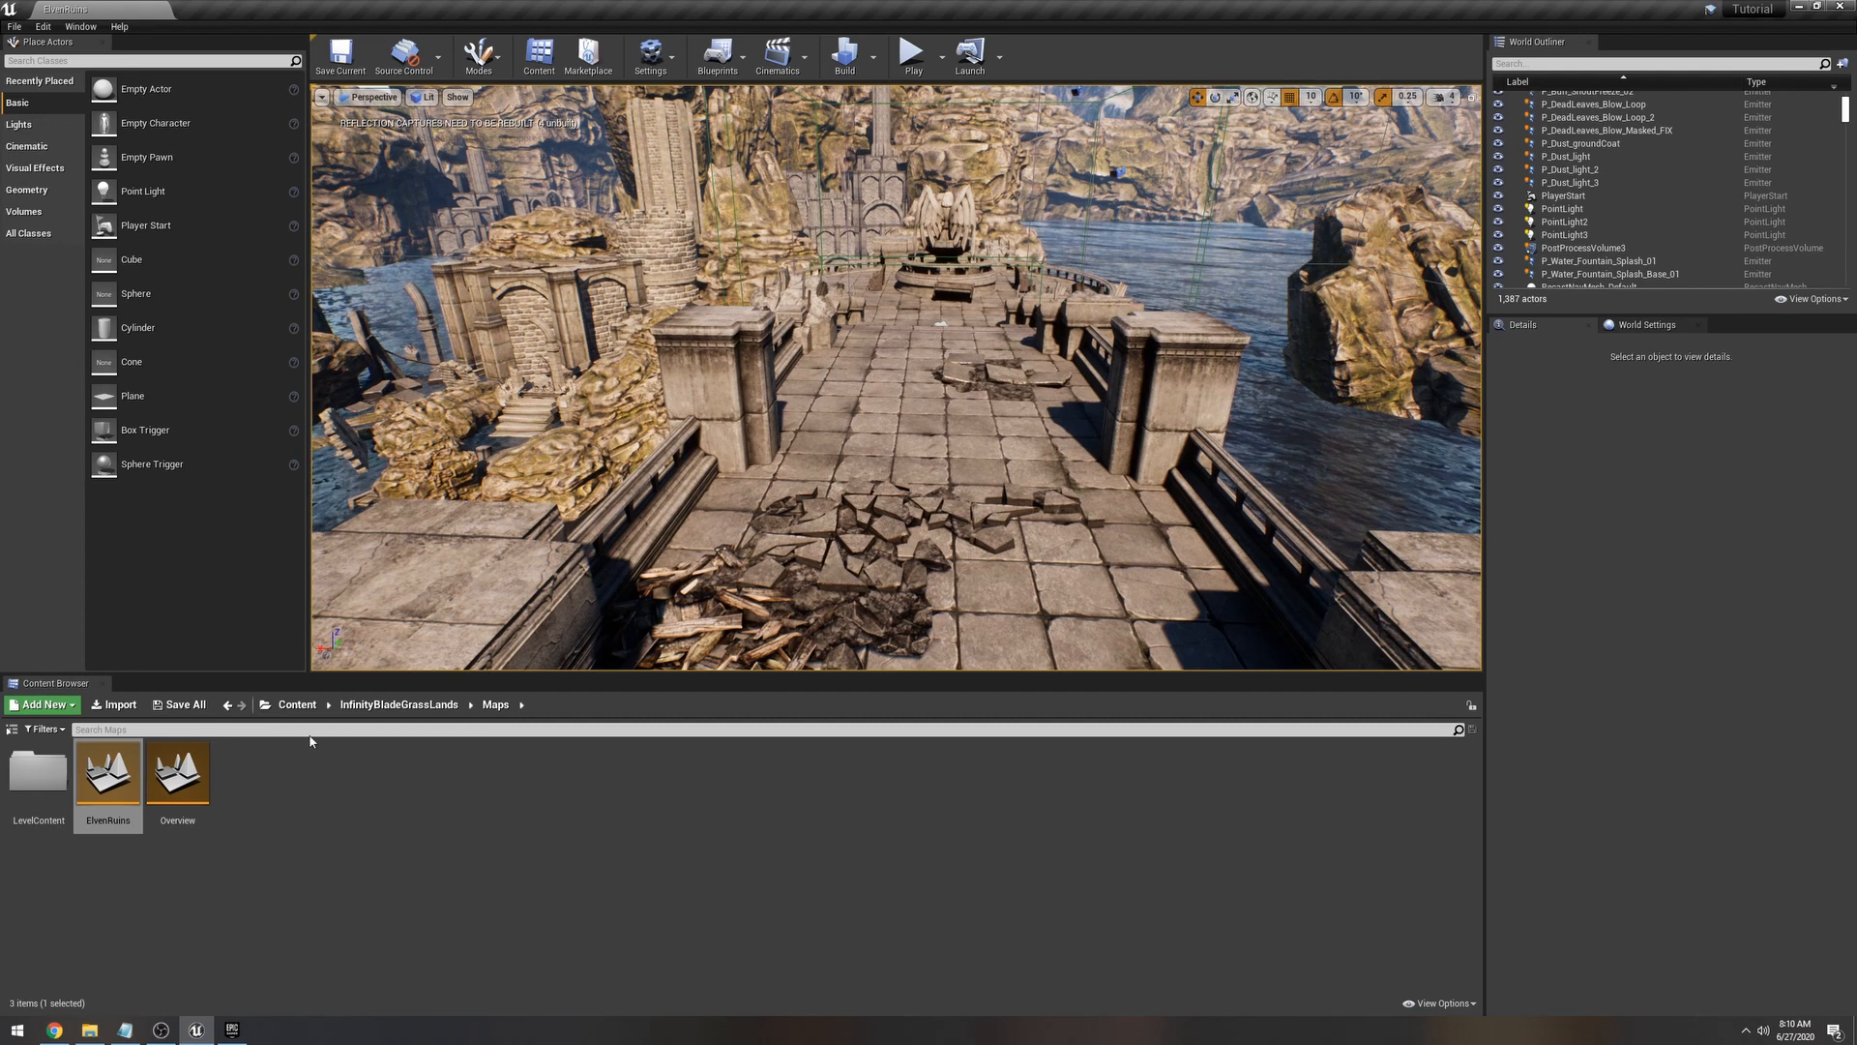
# Step: Create a folder named Movies in the project's Content root and open it
pyautogui.click(297, 704)
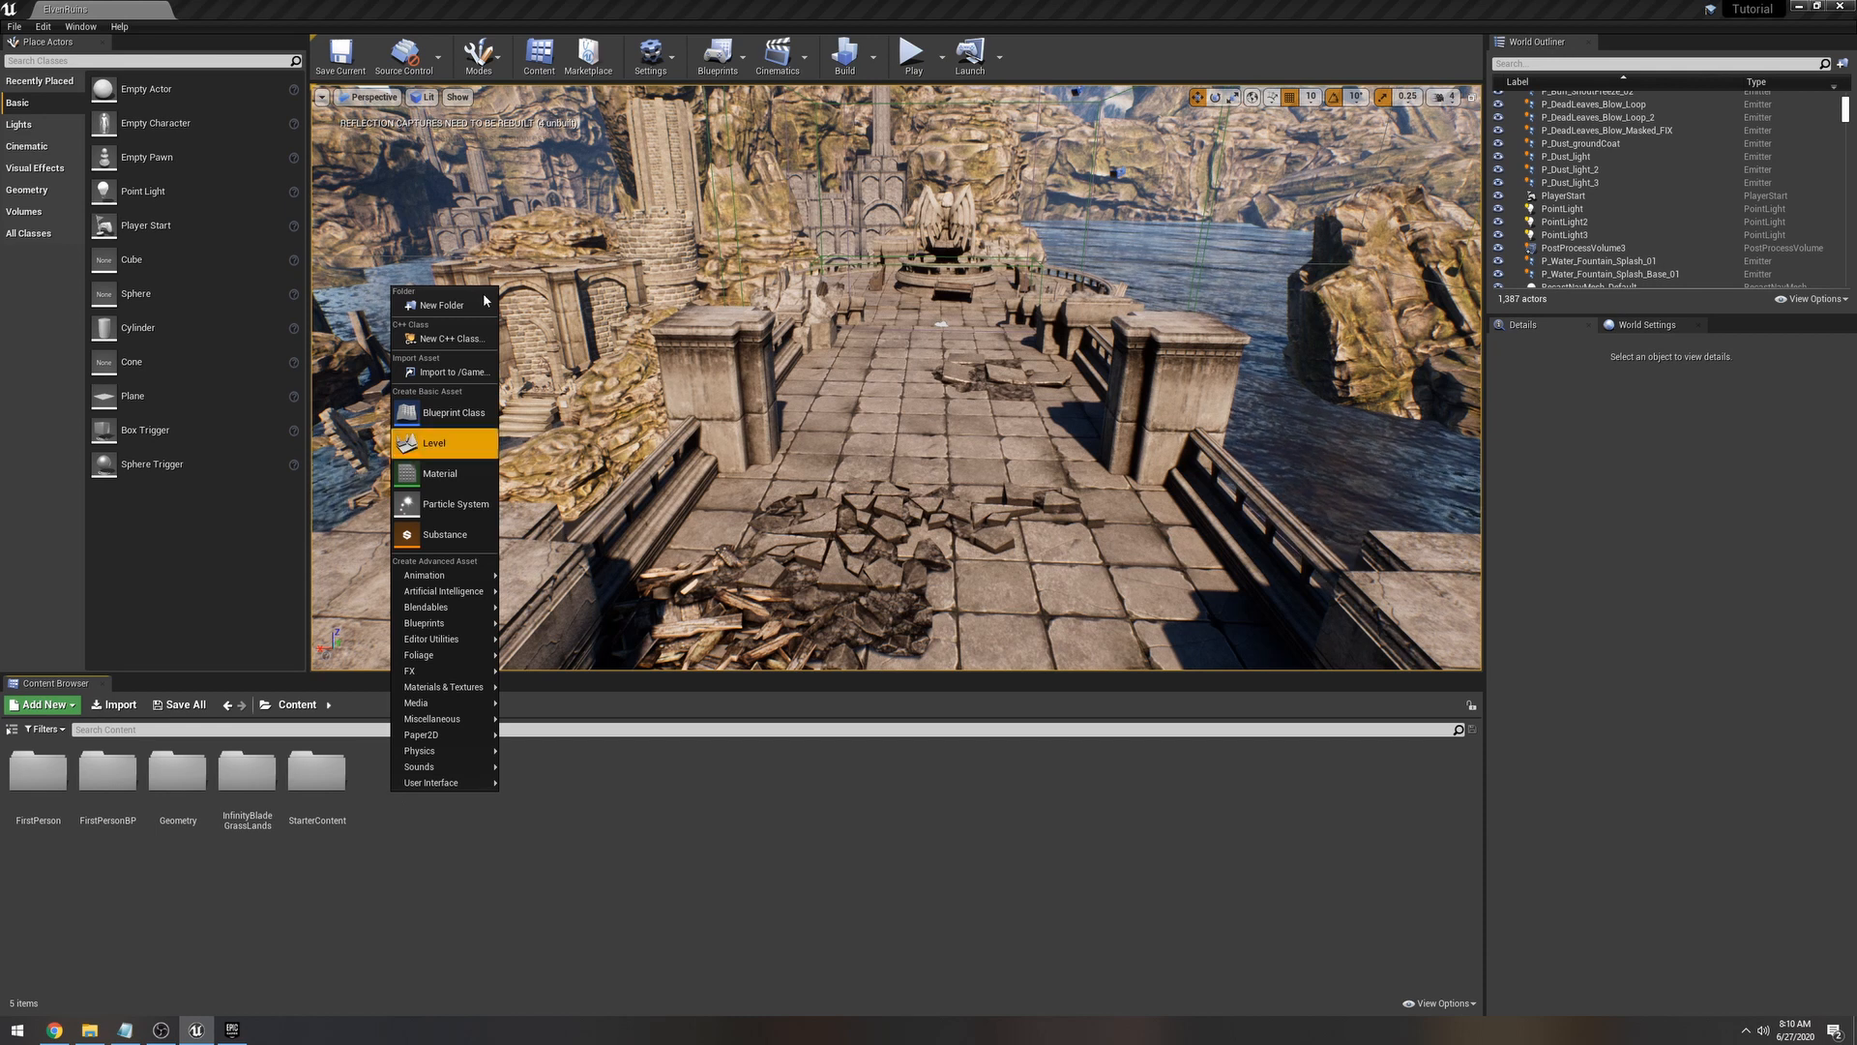
pyautogui.click(441, 305)
pyautogui.write('Movies')
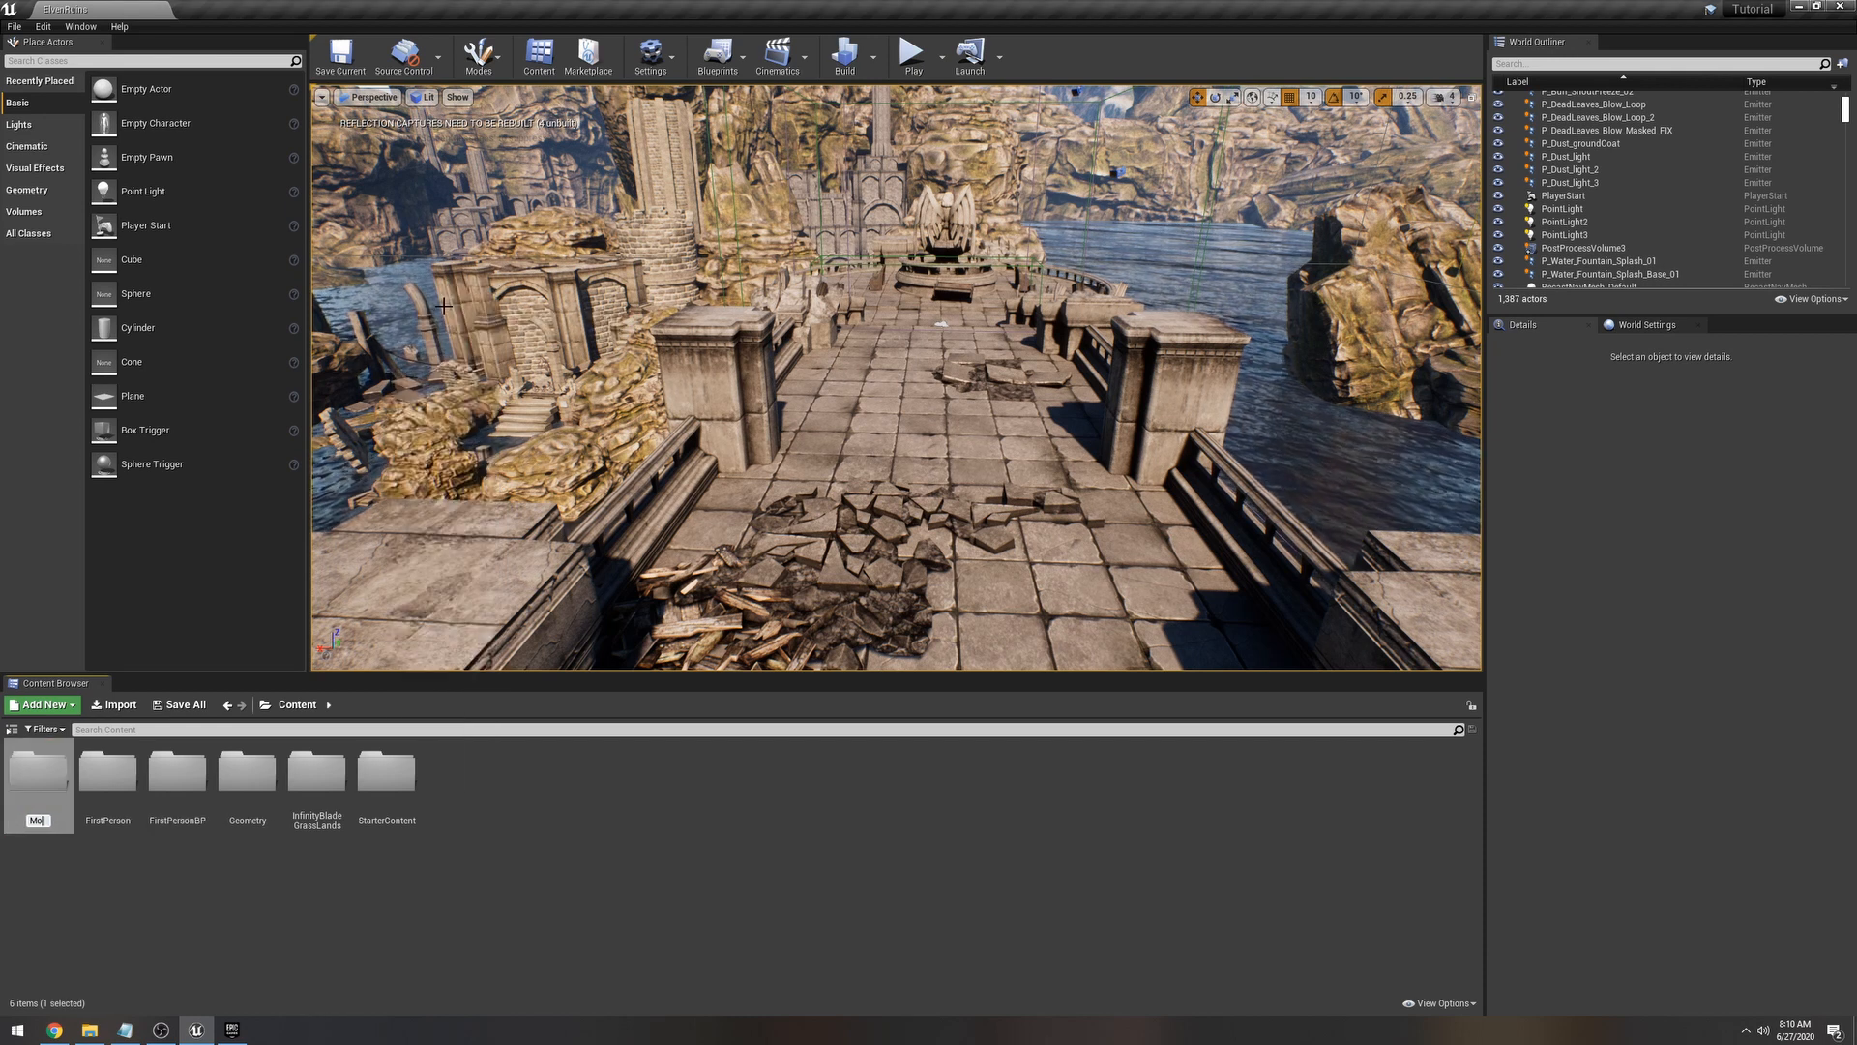
pyautogui.press('Return')
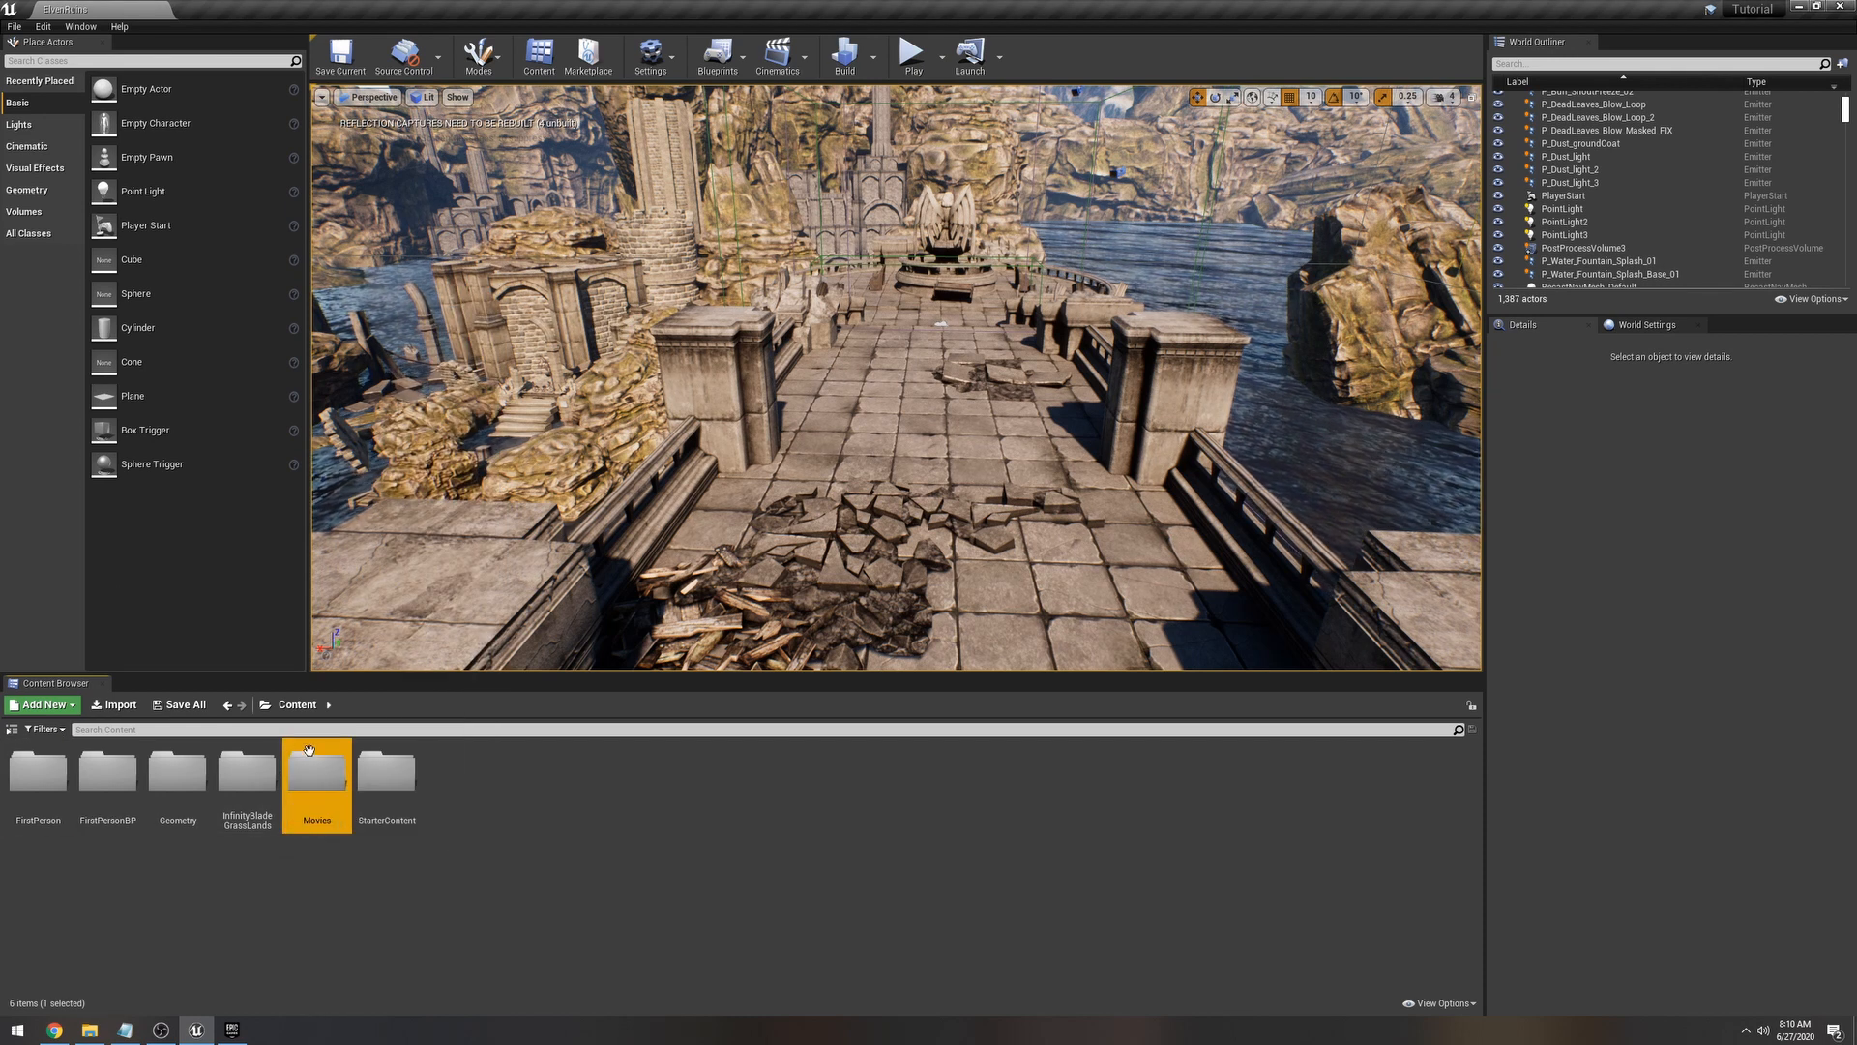
pyautogui.doubleClick(317, 774)
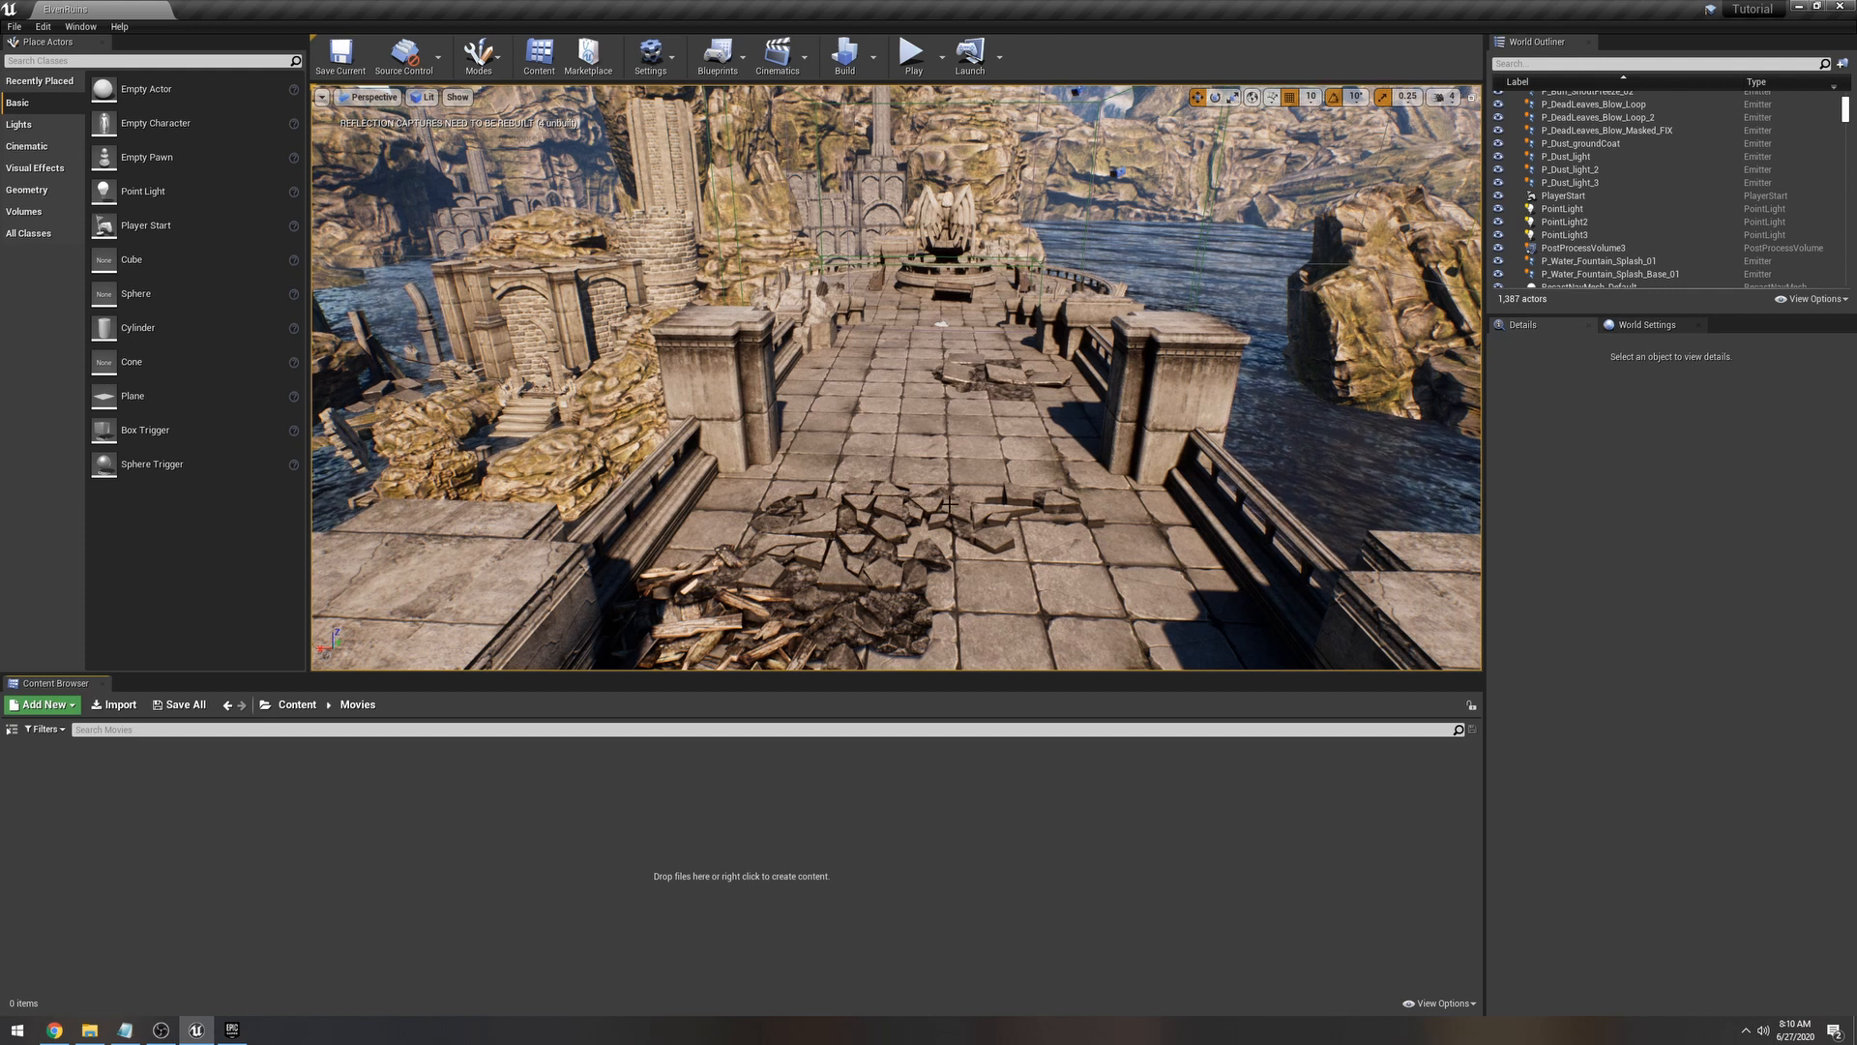
# Step: Create a File Media Source asset in the Movies folder, keeping its default name
pyautogui.press('w')
pyautogui.moveTo(852, 510); pyautogui.dragTo(868, 494, button='right')
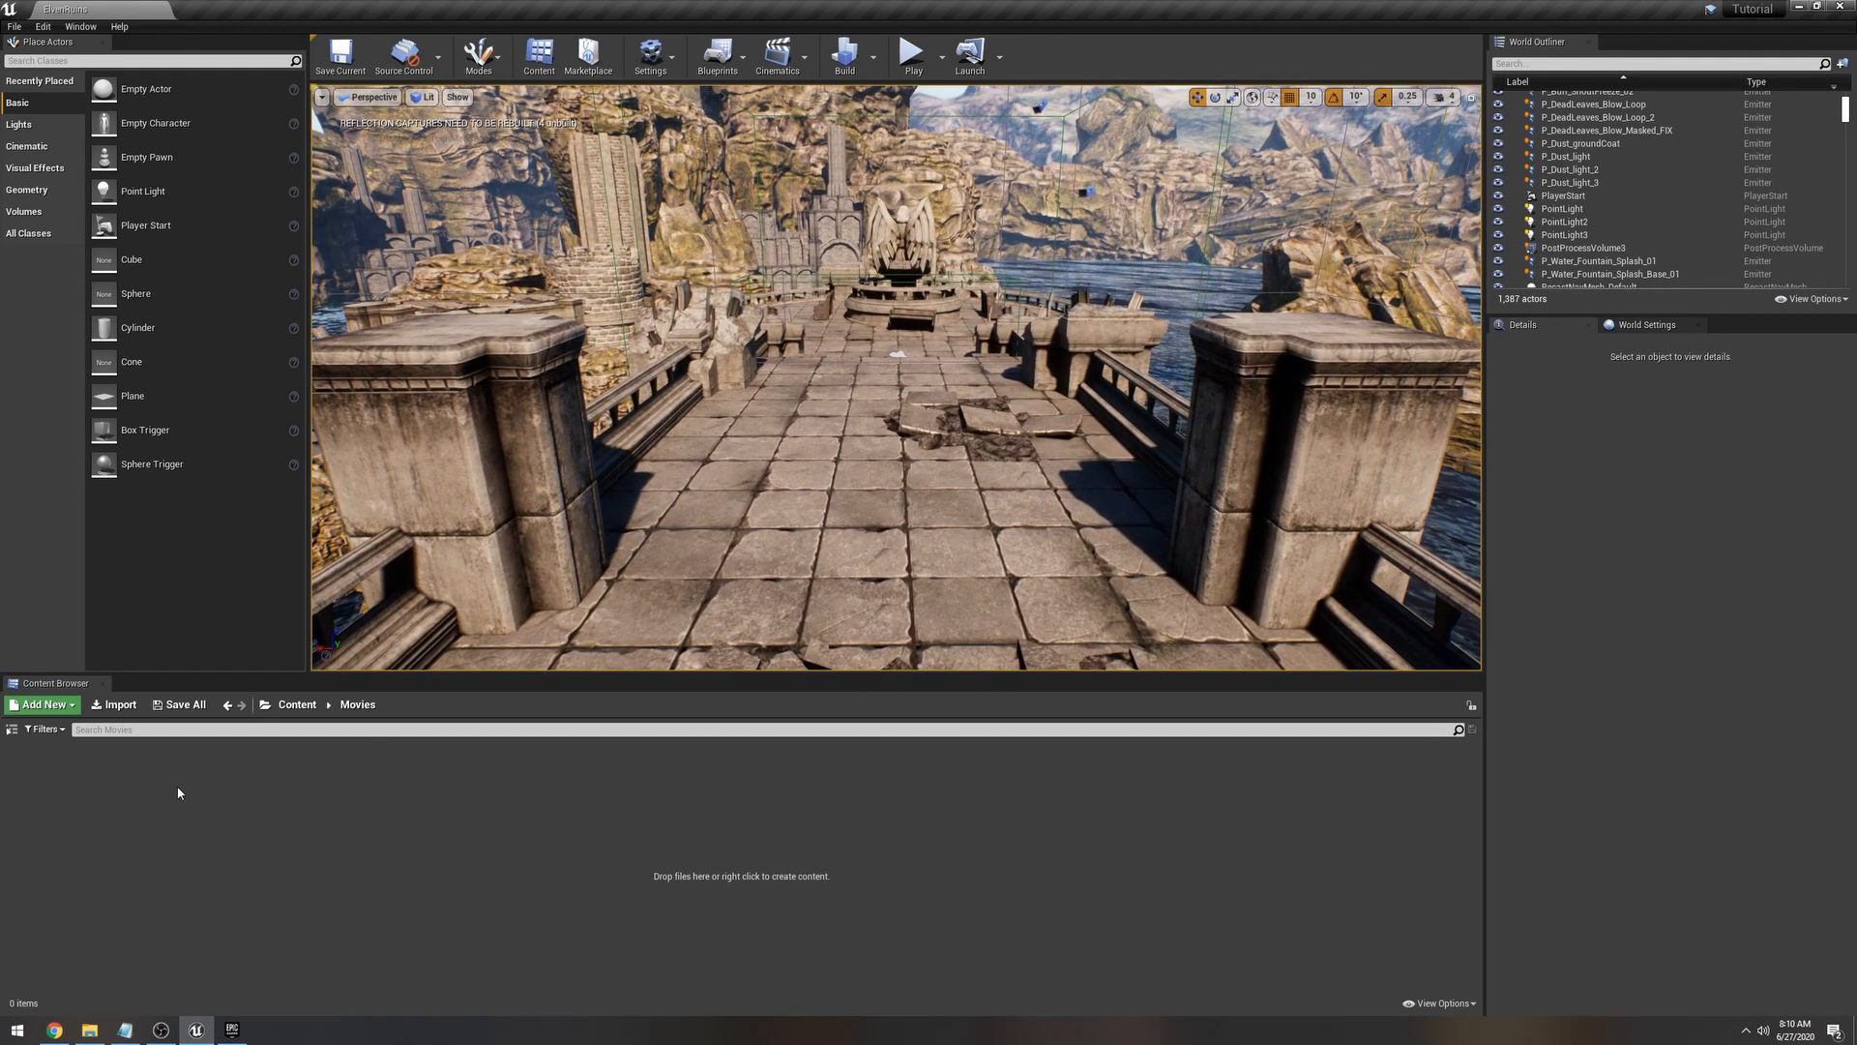
pyautogui.rightClick(147, 786)
pyautogui.moveTo(223, 699)
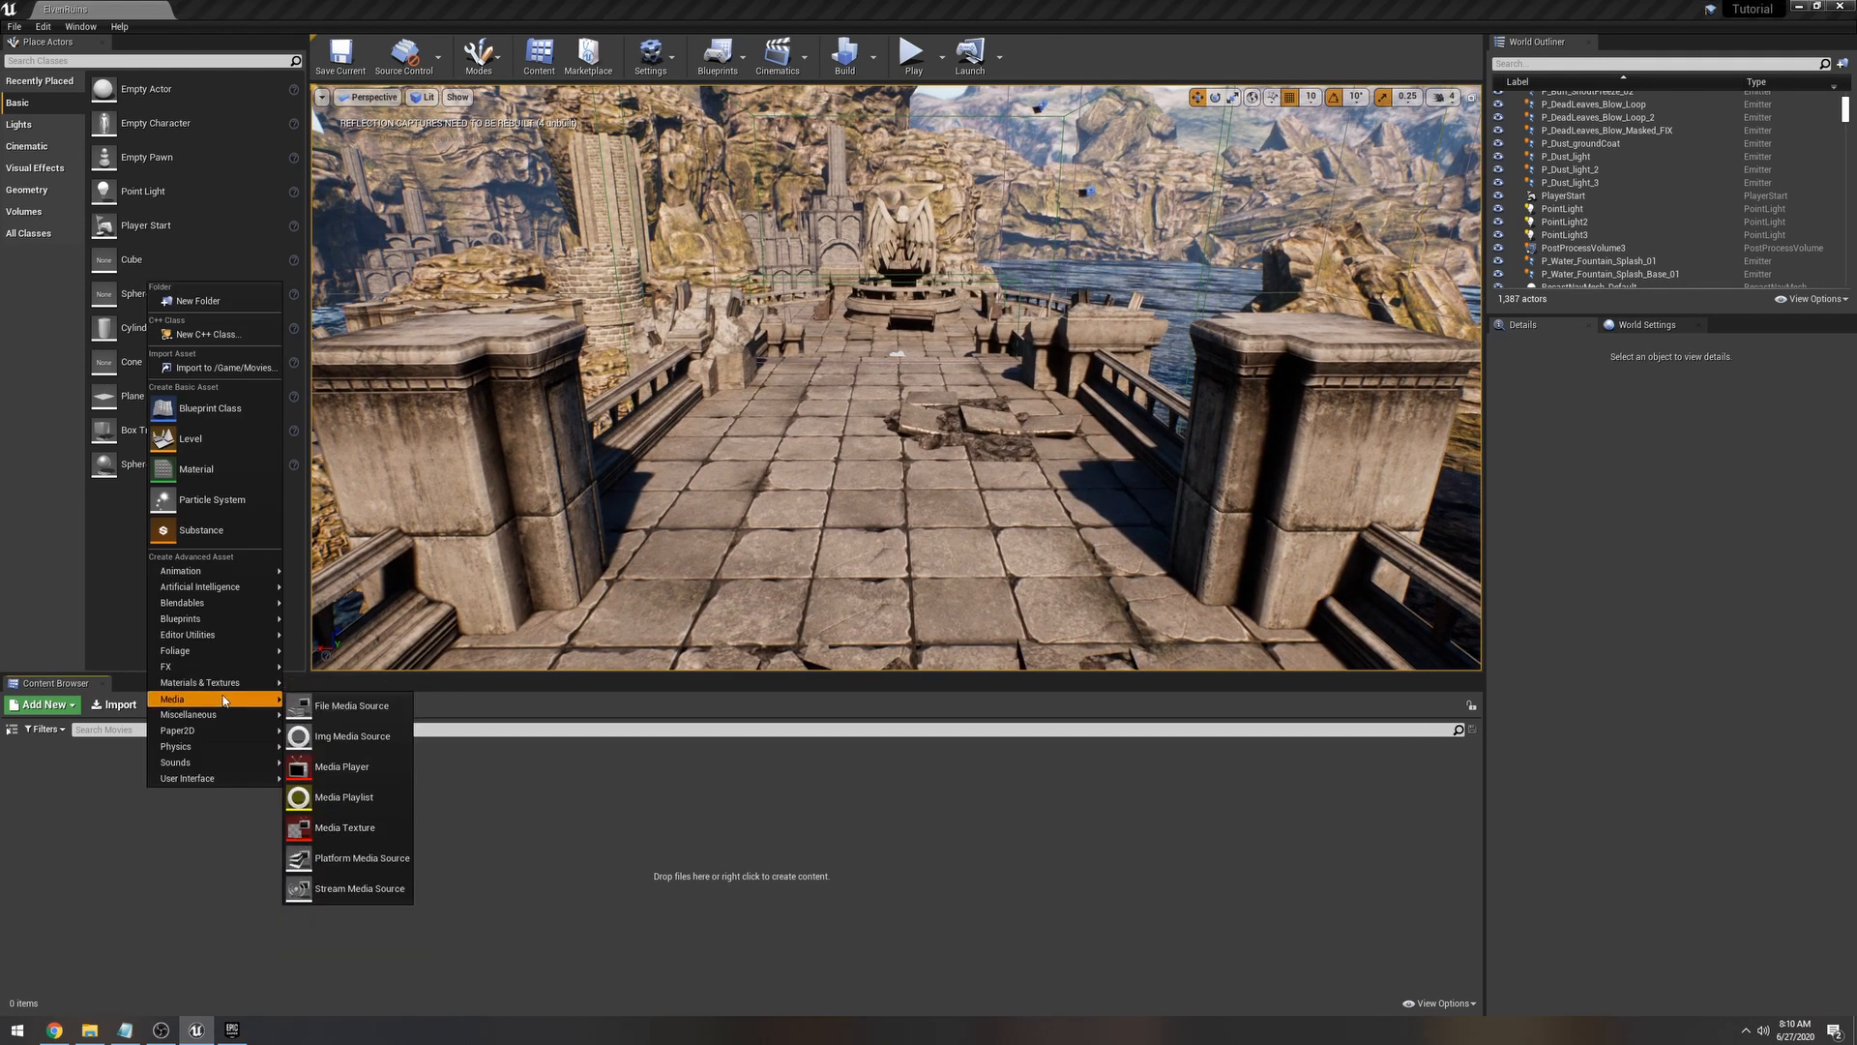
pyautogui.click(382, 719)
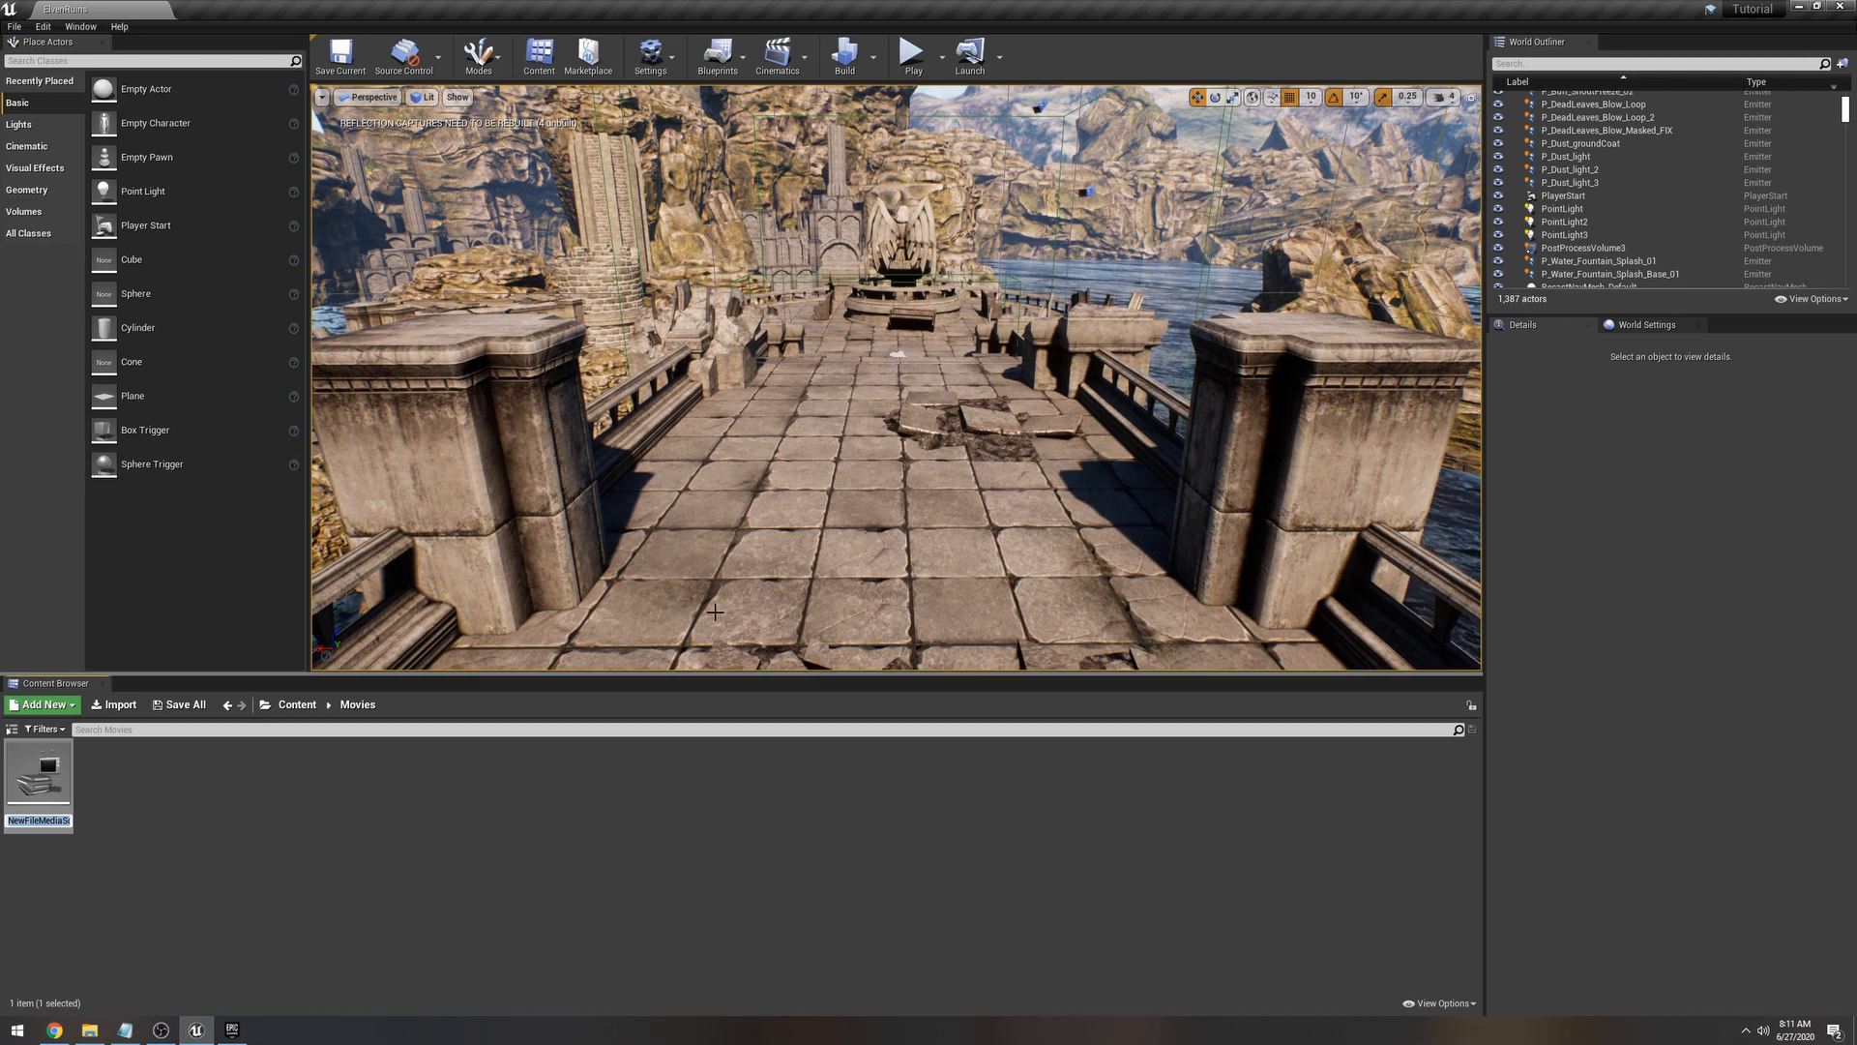
pyautogui.press('Return')
pyautogui.moveTo(804, 570)
pyautogui.mouseDown(button='right')
pyautogui.moveTo(329, 628)
pyautogui.moveTo(716, 599)
pyautogui.moveTo(807, 564)
pyautogui.mouseUp(button='right')
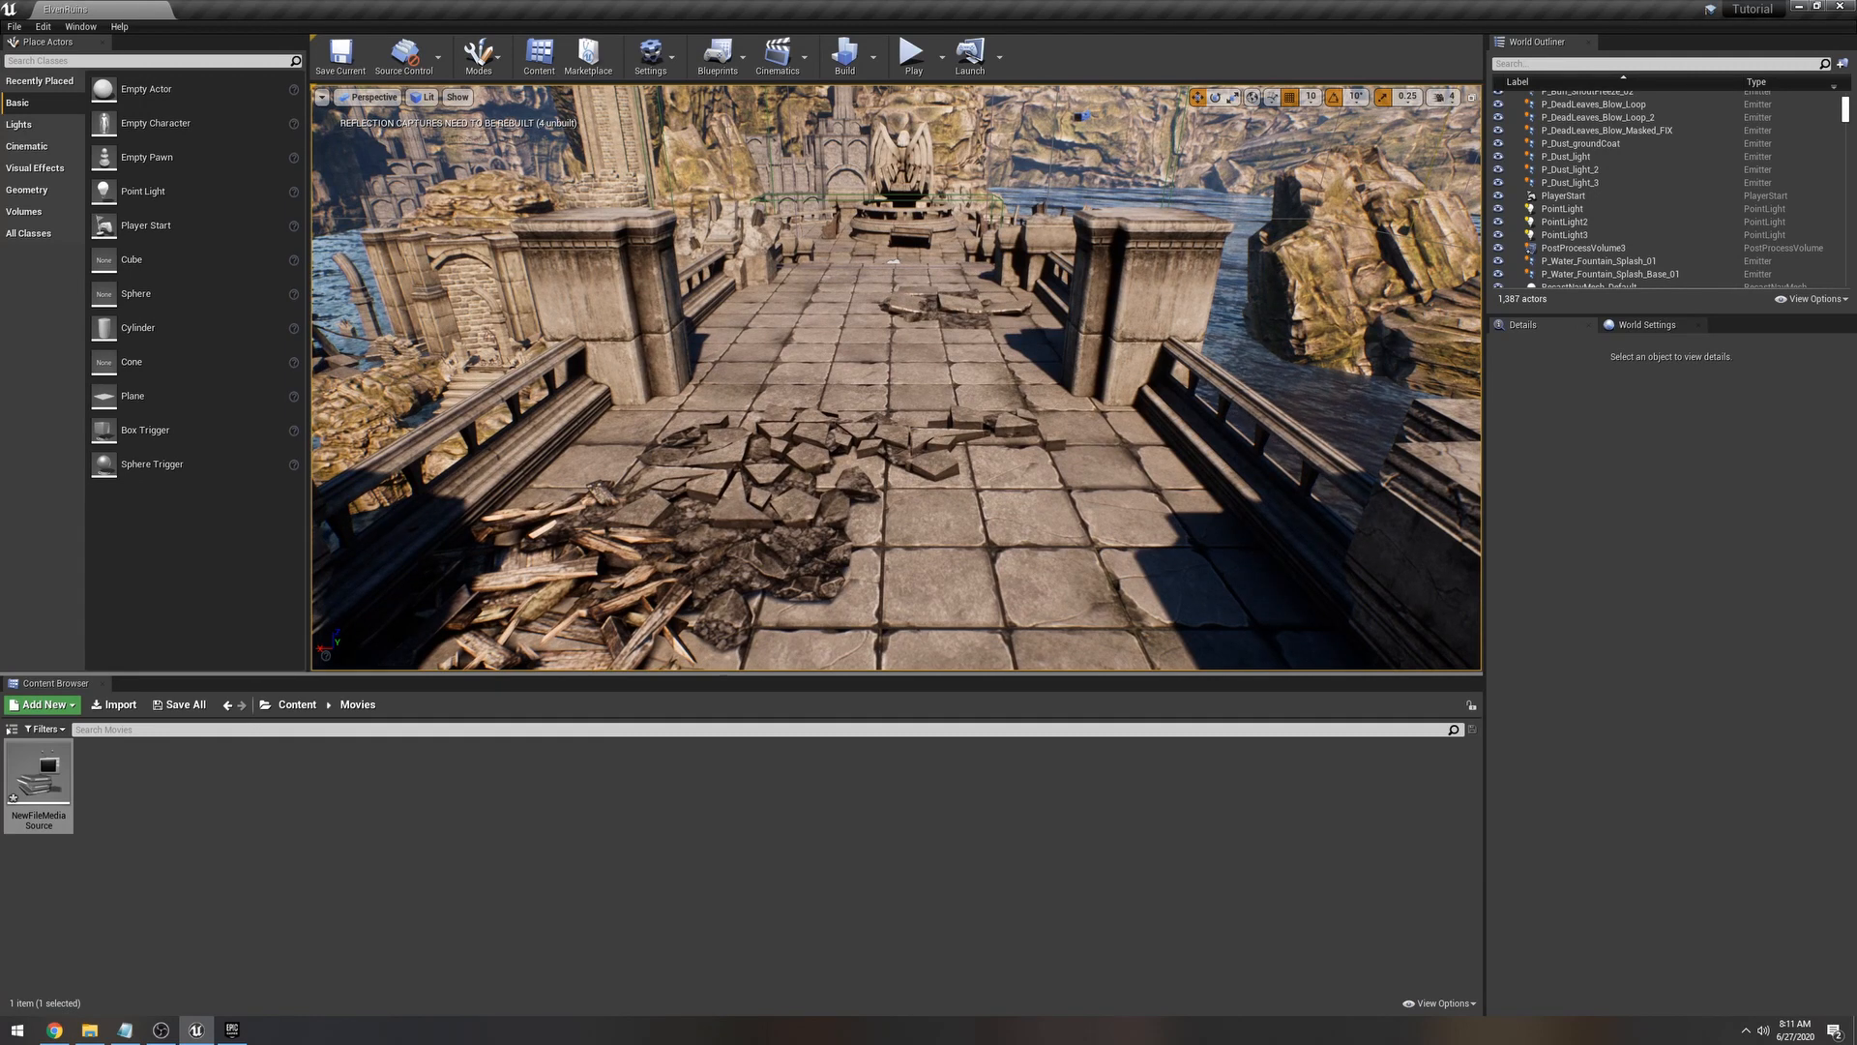
pyautogui.moveTo(808, 563); pyautogui.dragTo(825, 547, button='right')
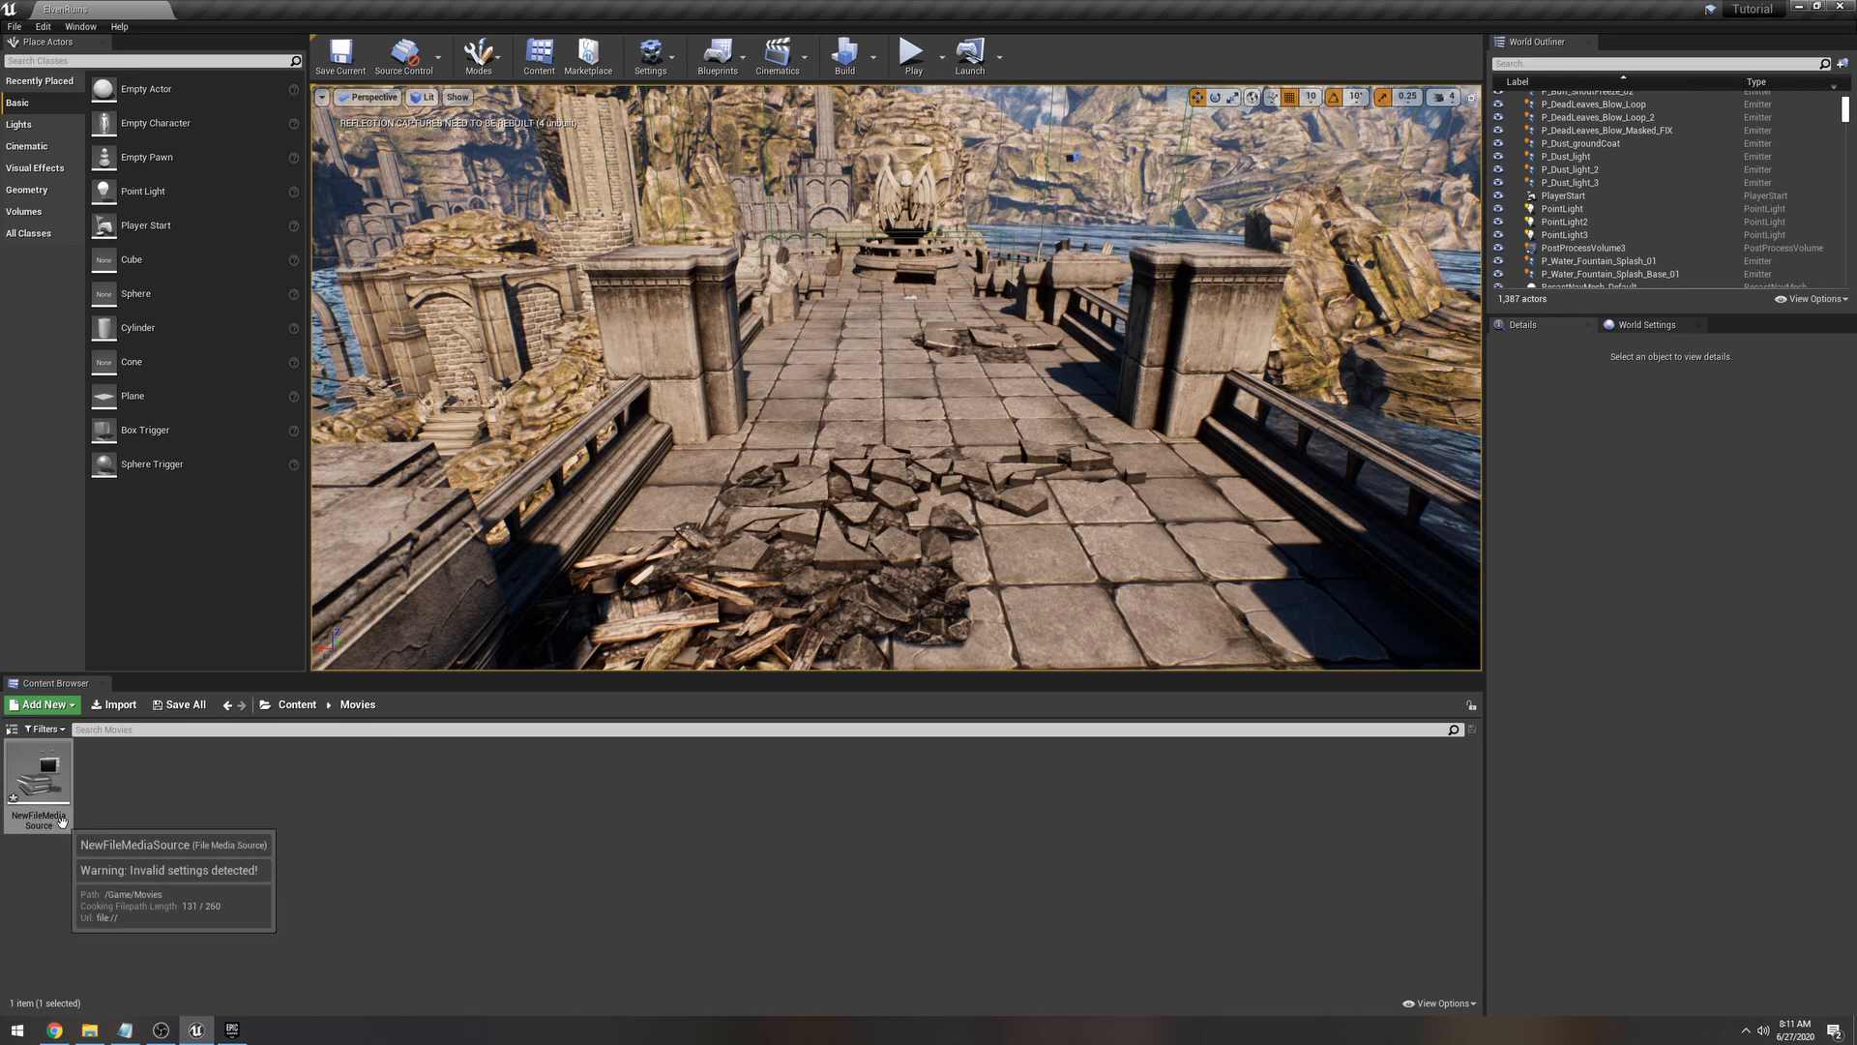
# Step: Close the opened File Media Source editor and rename the asset to Person
pyautogui.doubleClick(38, 783)
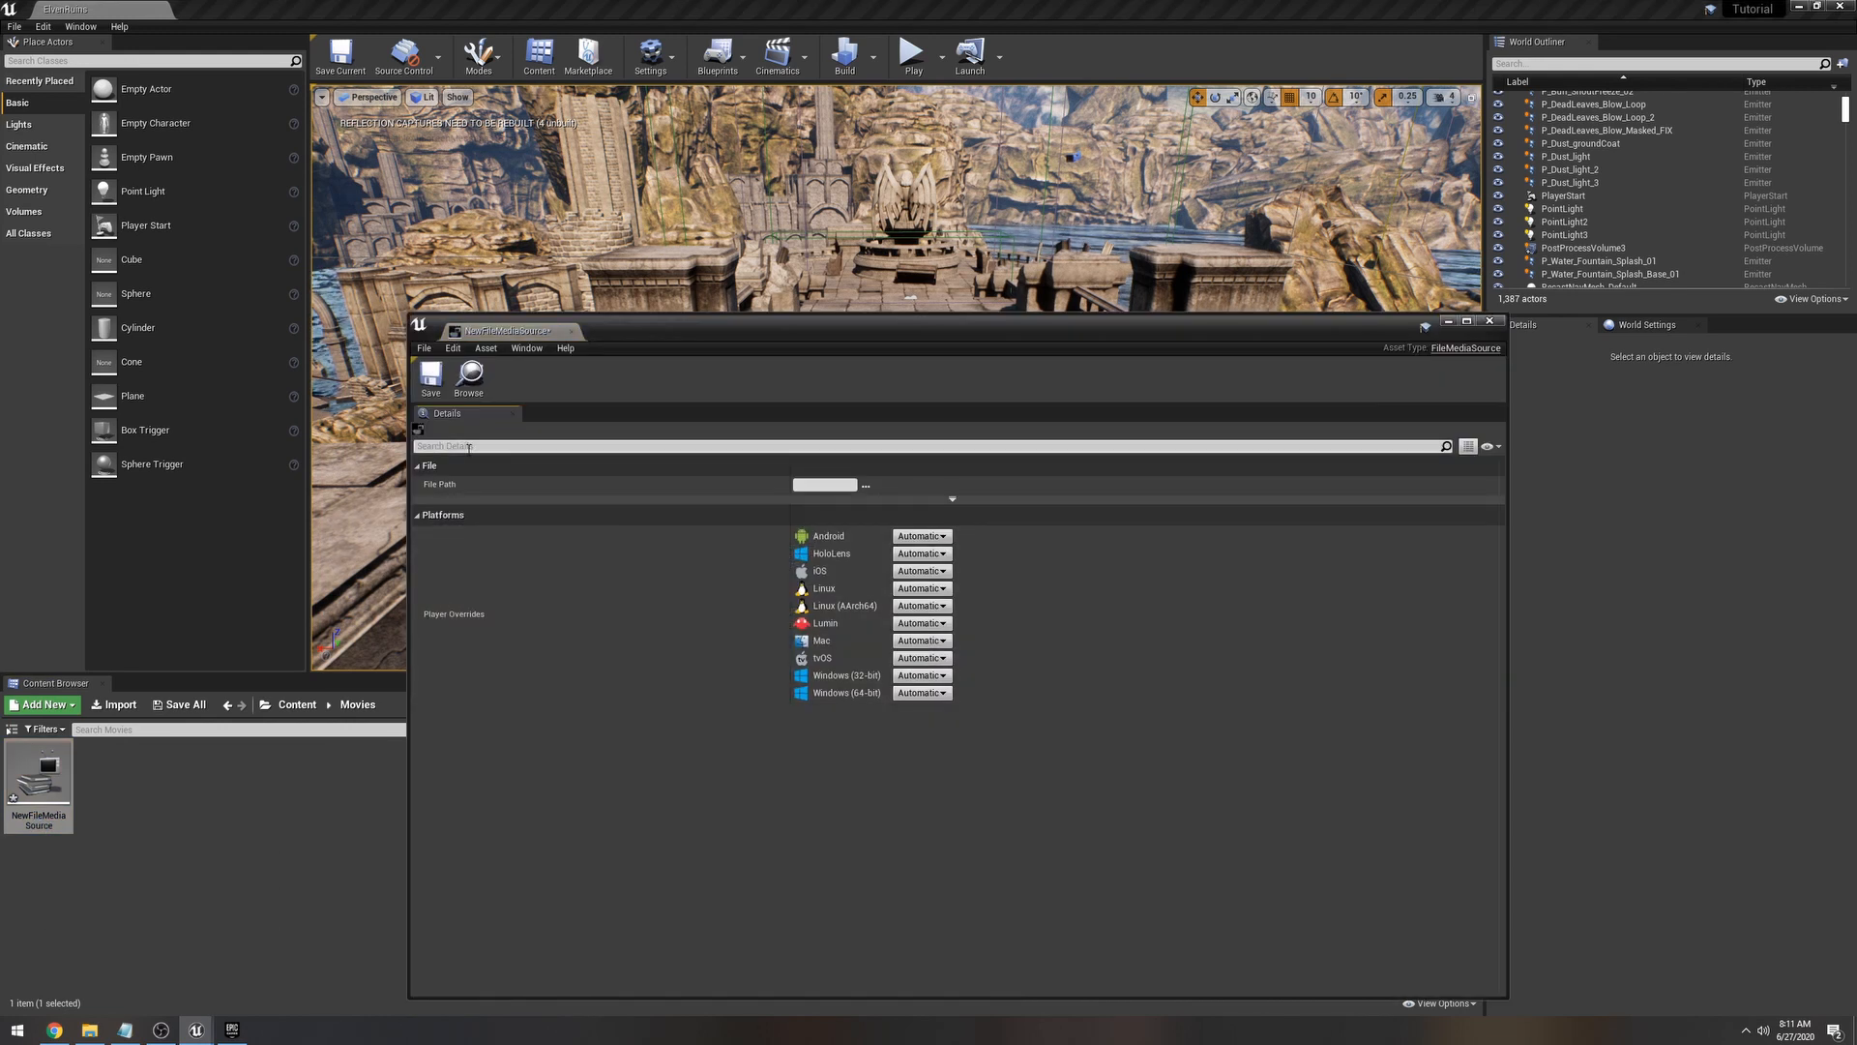
pyautogui.click(1490, 321)
pyautogui.rightClick(39, 784)
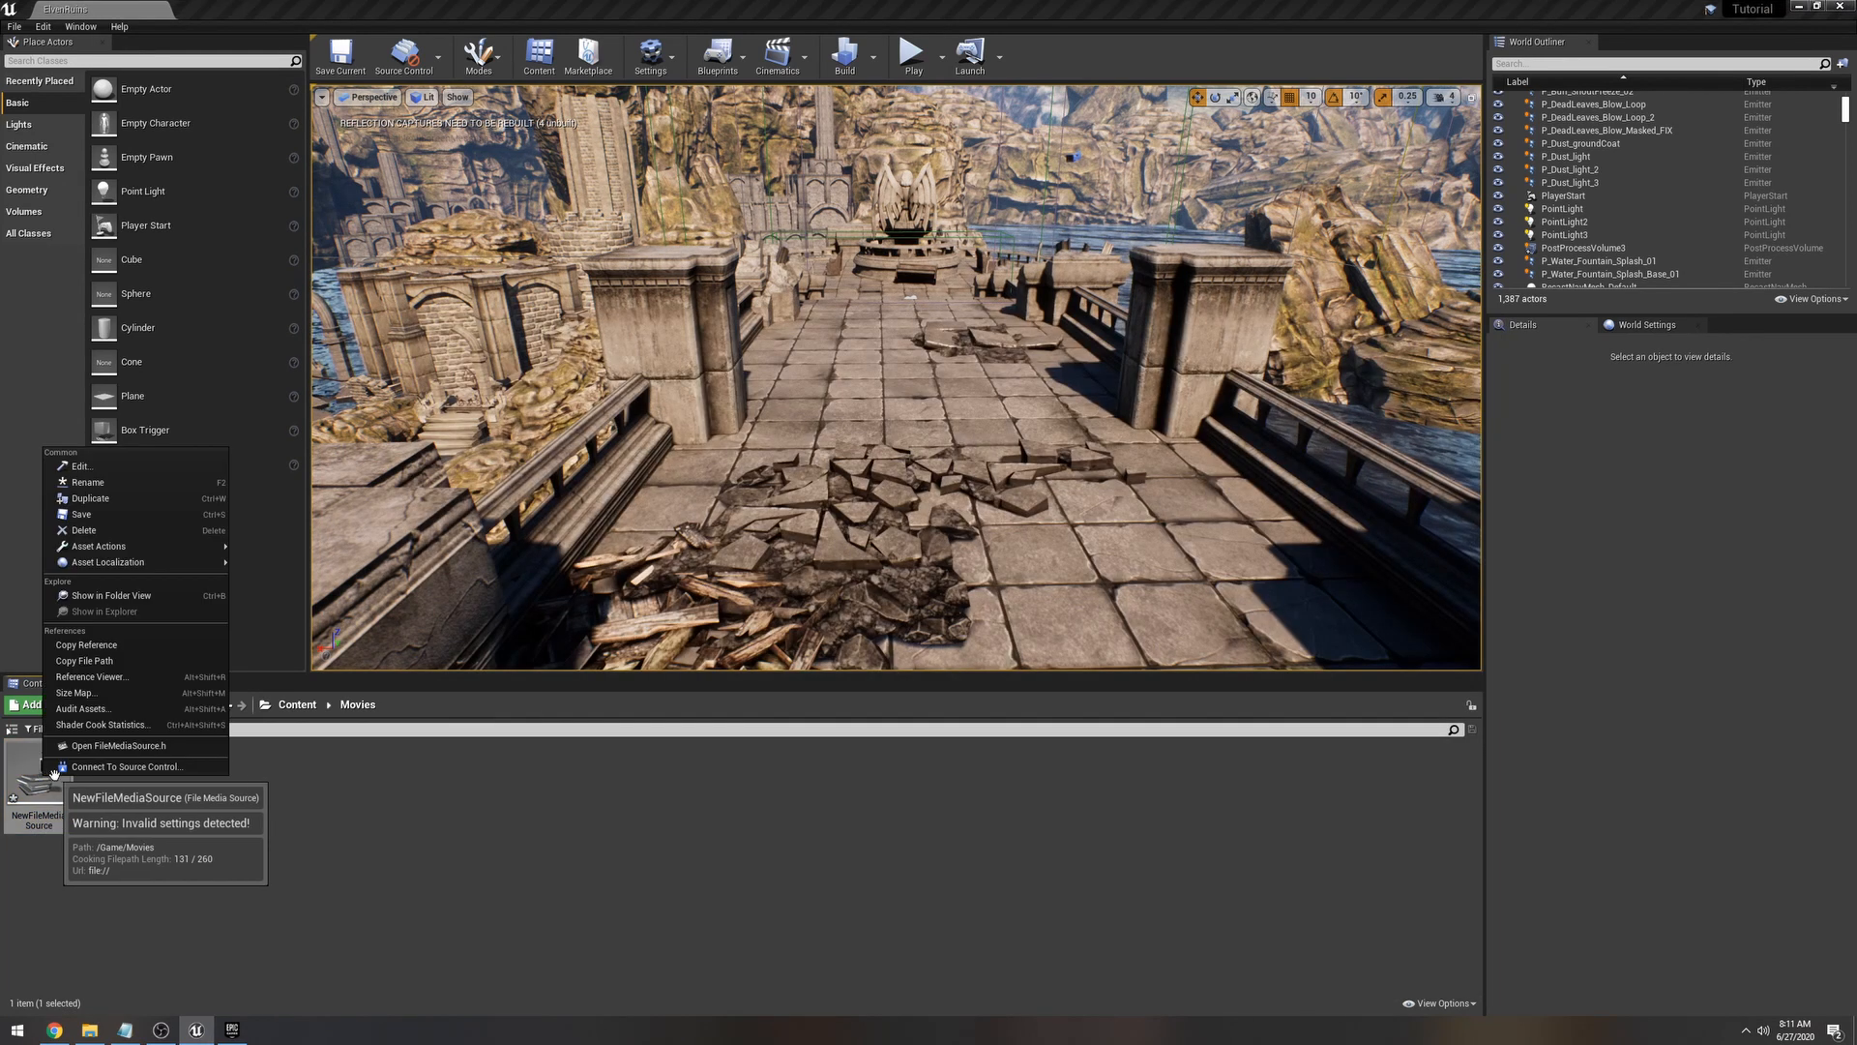
pyautogui.click(127, 483)
pyautogui.write('Person')
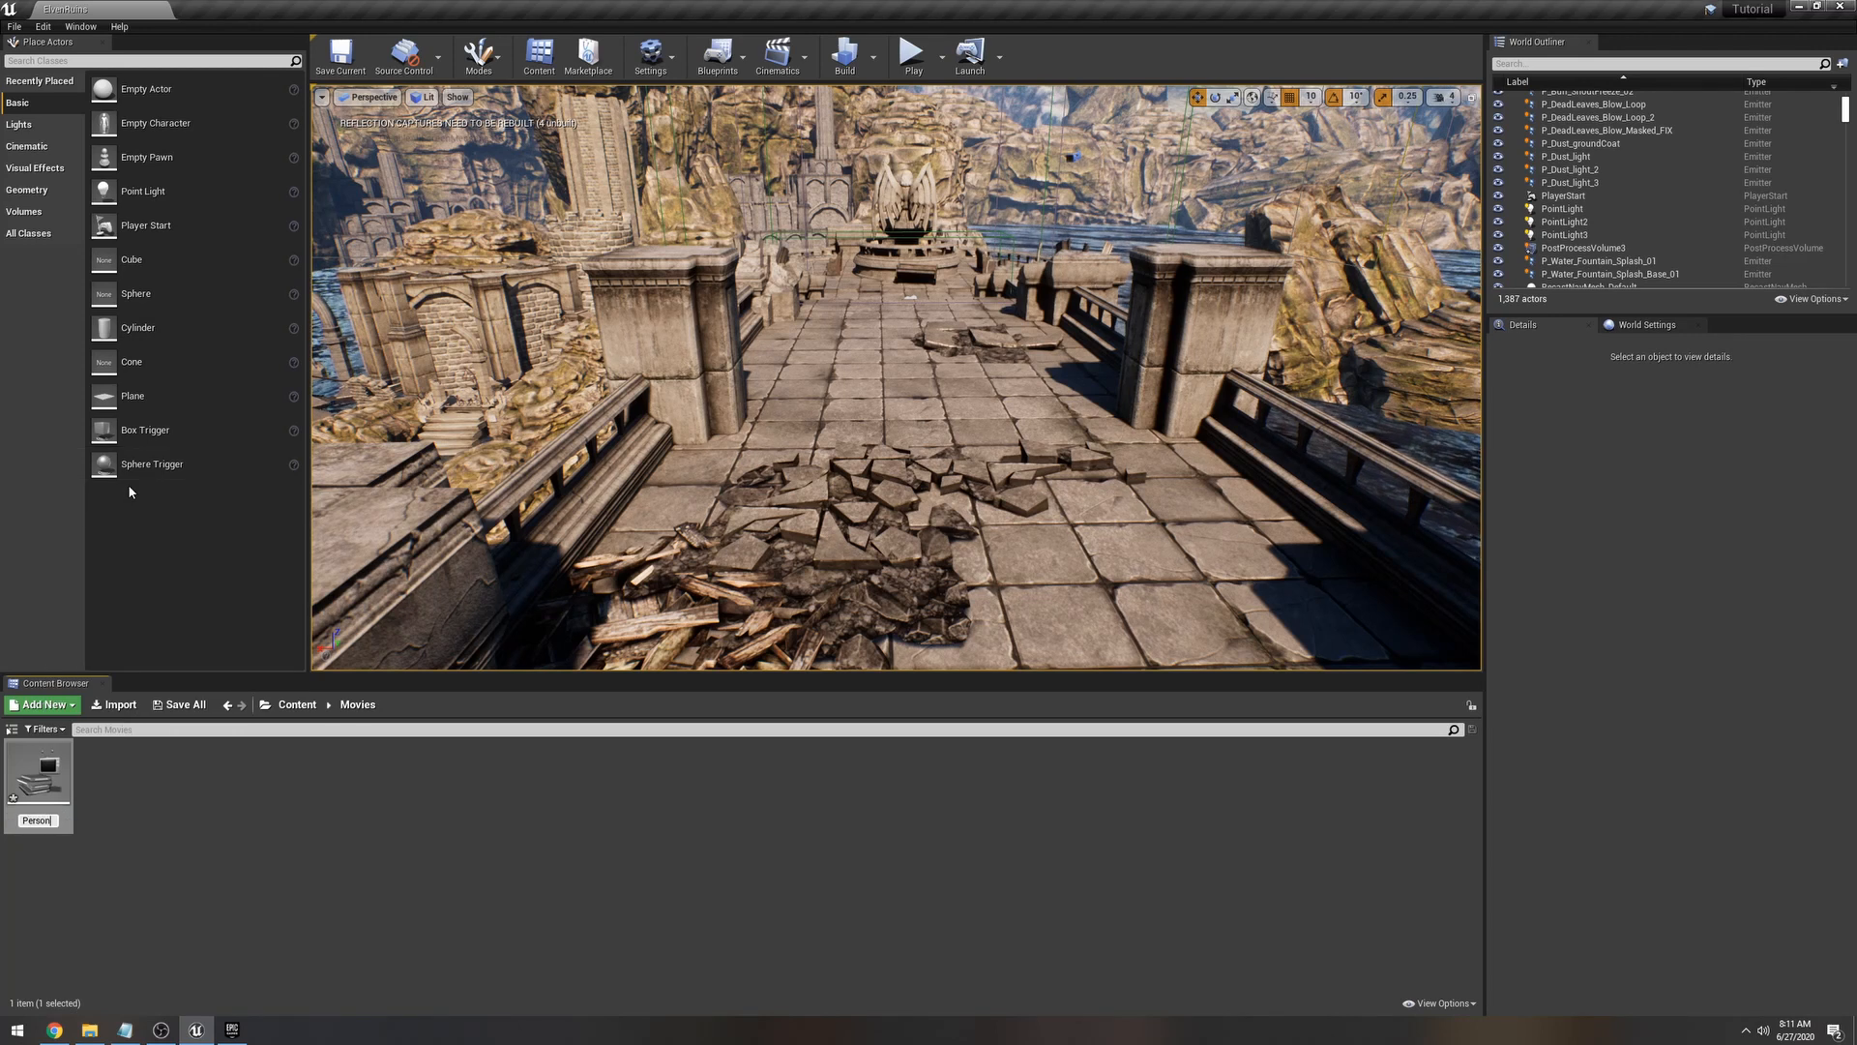
pyautogui.press('Return')
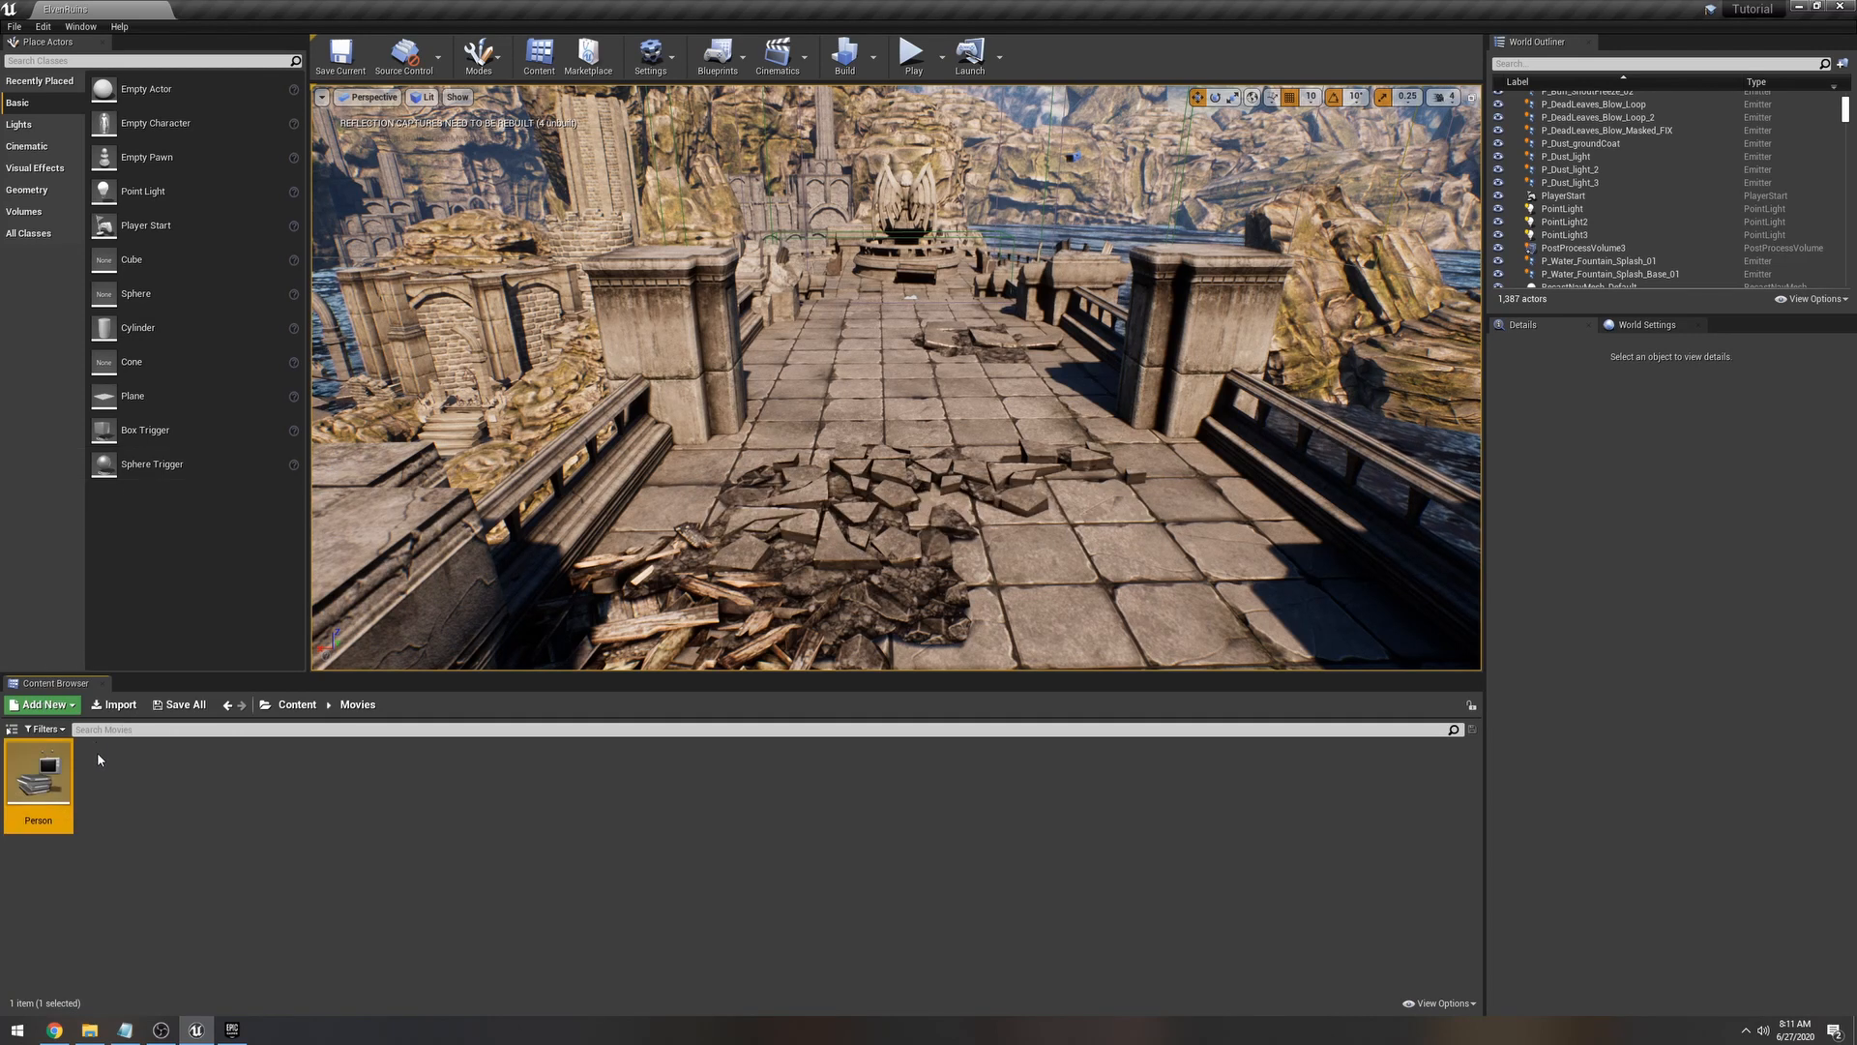
# Step: Set the Person media source's File Path to the 171003D_002_2K.mp4 video in the tut folder on the Desktop
pyautogui.doubleClick(47, 756)
pyautogui.moveTo(977, 358); pyautogui.dragTo(931, 324)
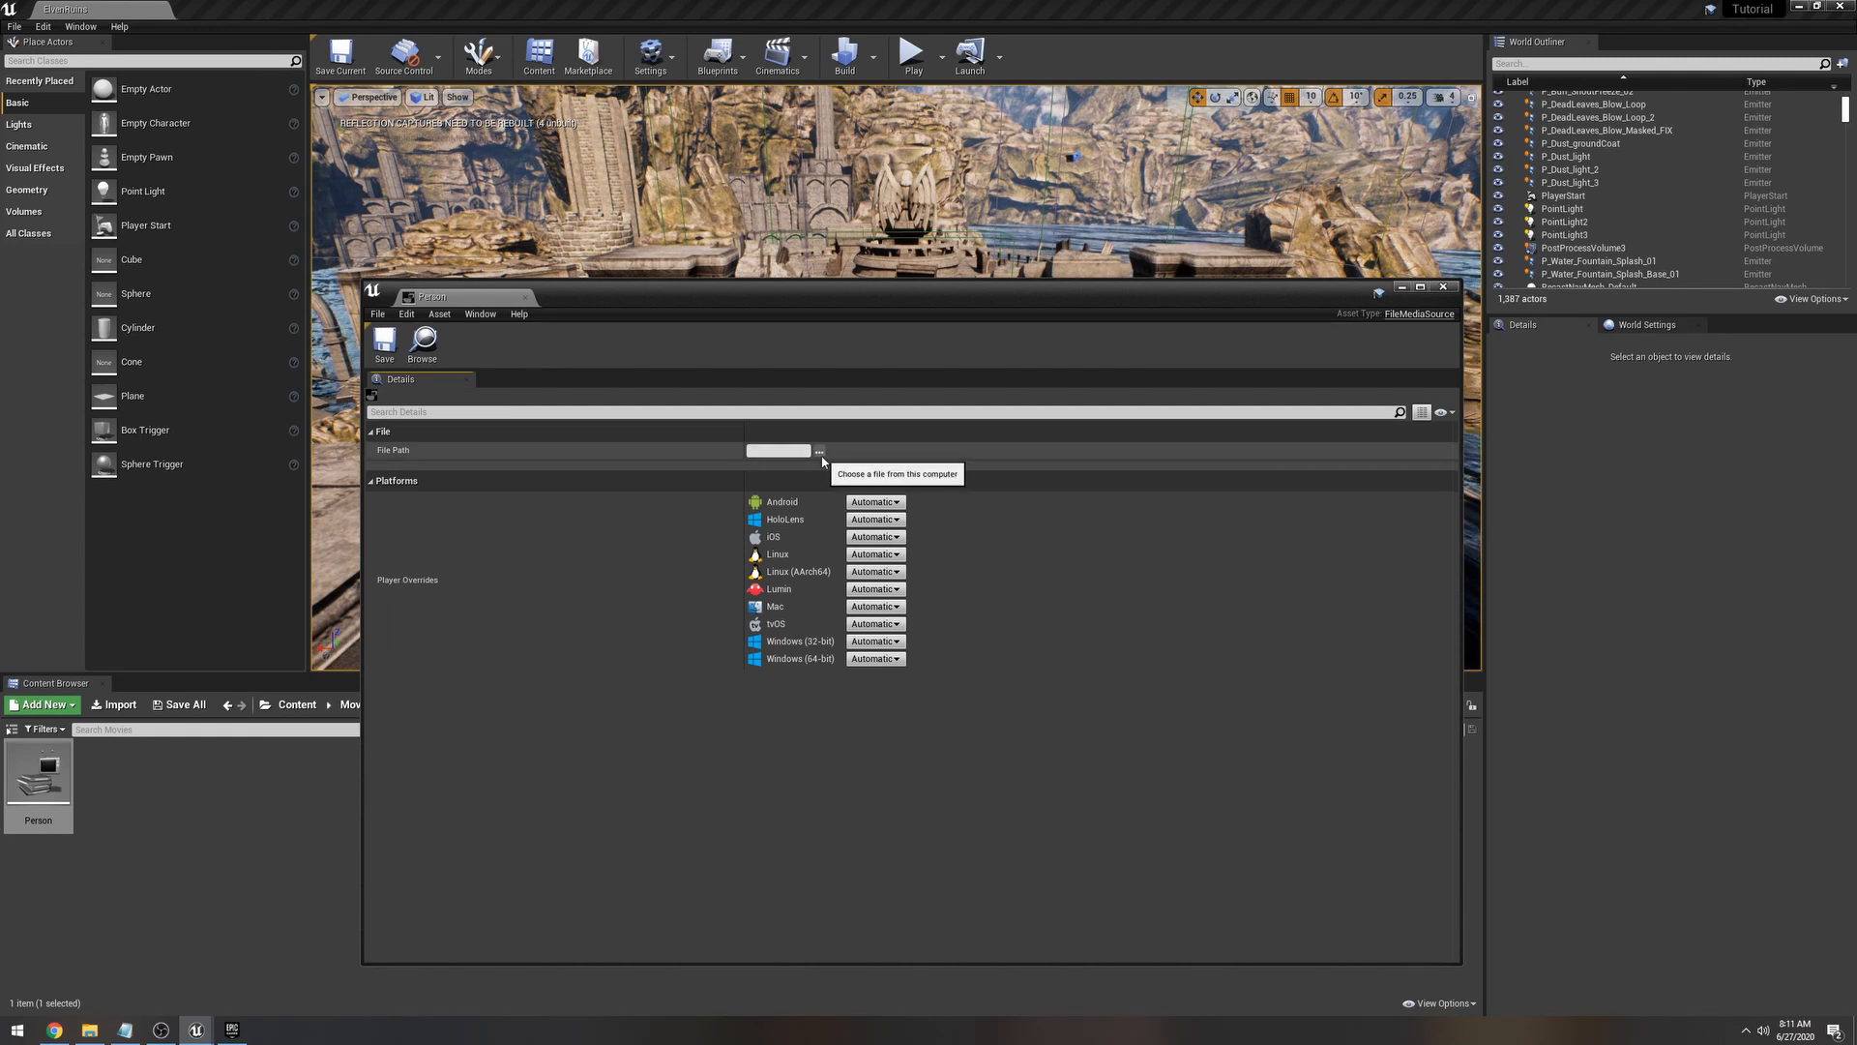
pyautogui.click(820, 452)
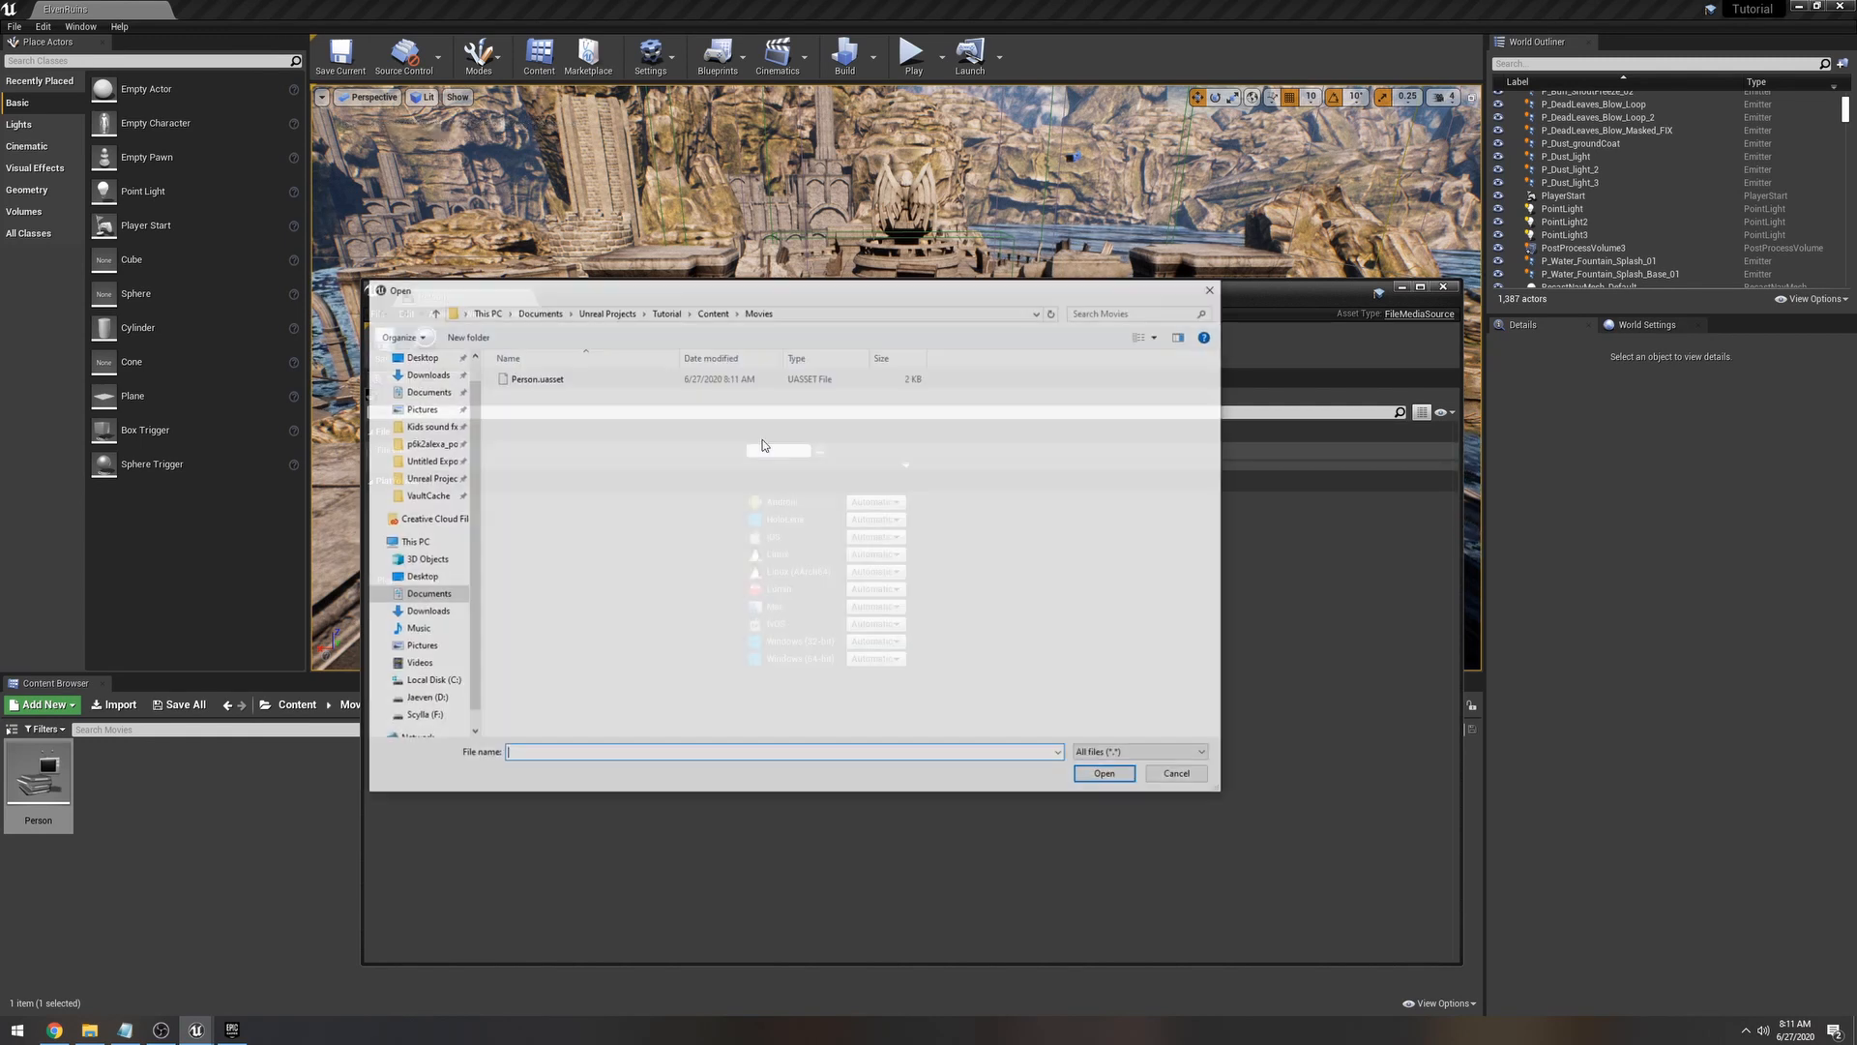
pyautogui.click(425, 360)
pyautogui.scroll(-8, 684, 555)
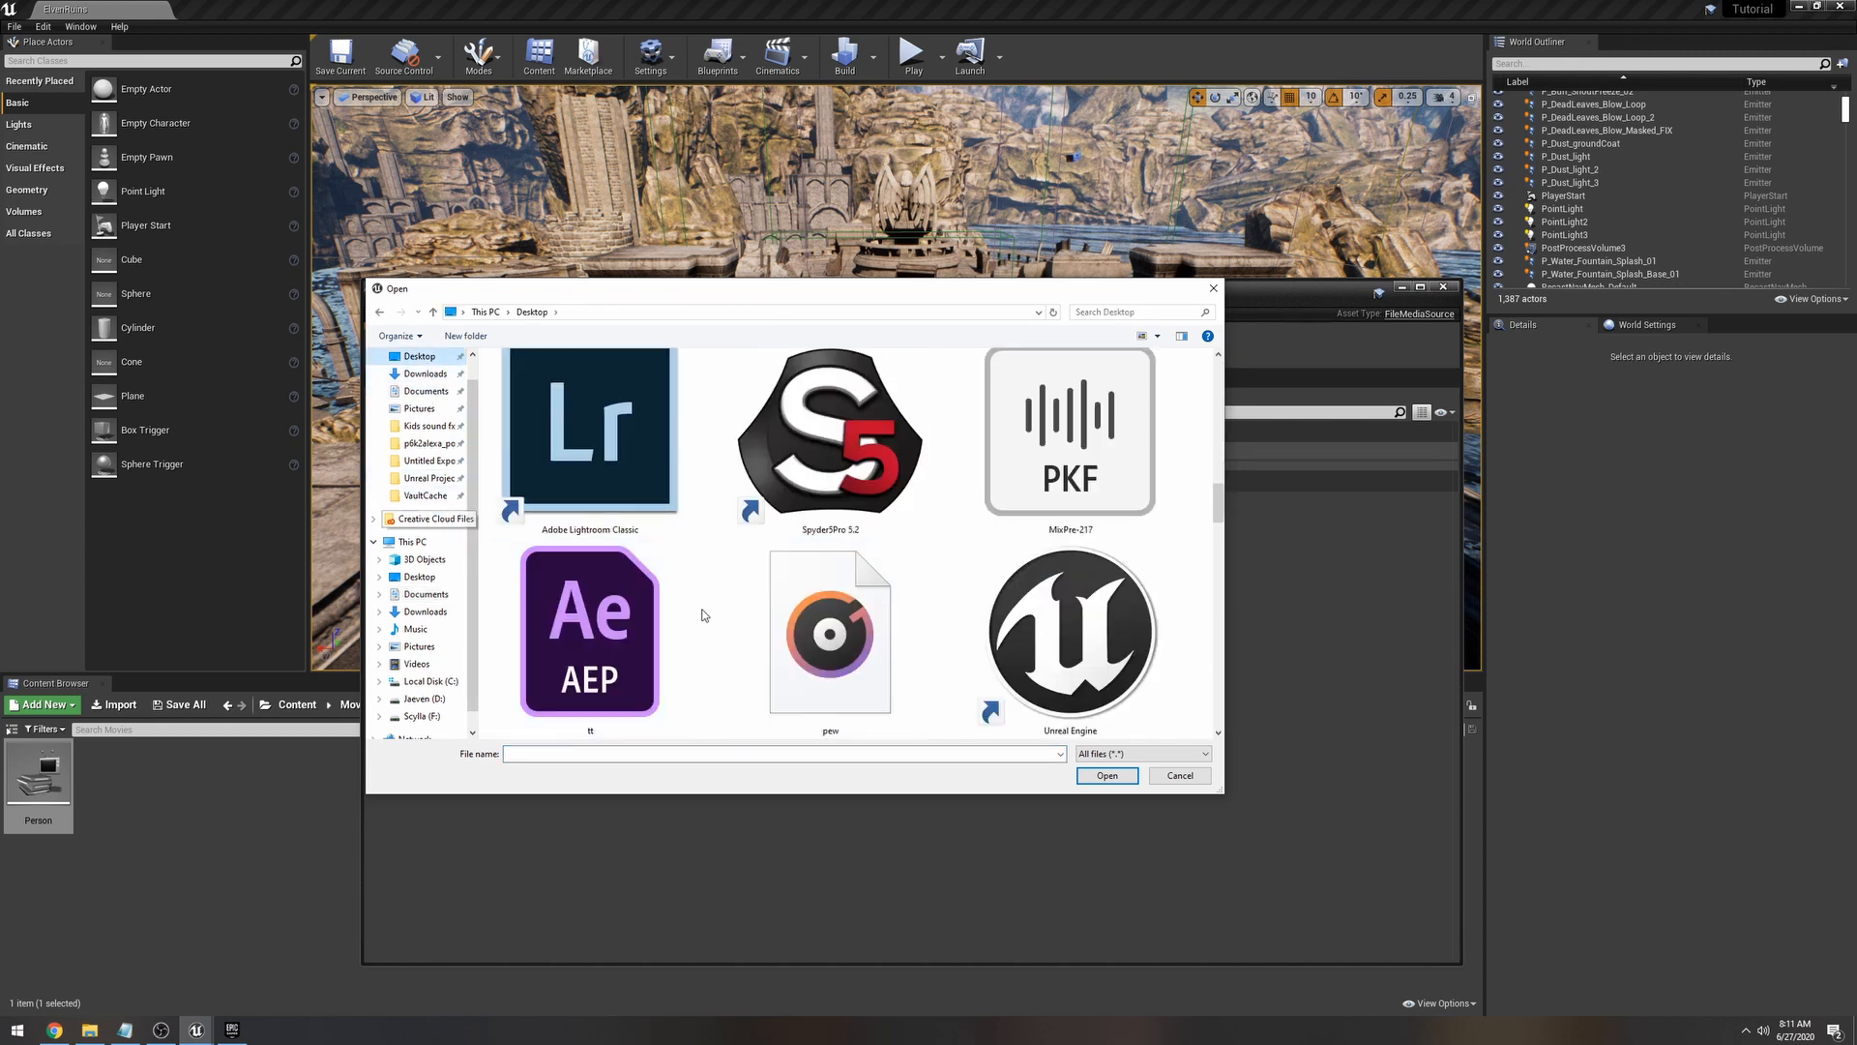
pyautogui.scroll(-3, 732, 580)
pyautogui.scroll(4, 1064, 513)
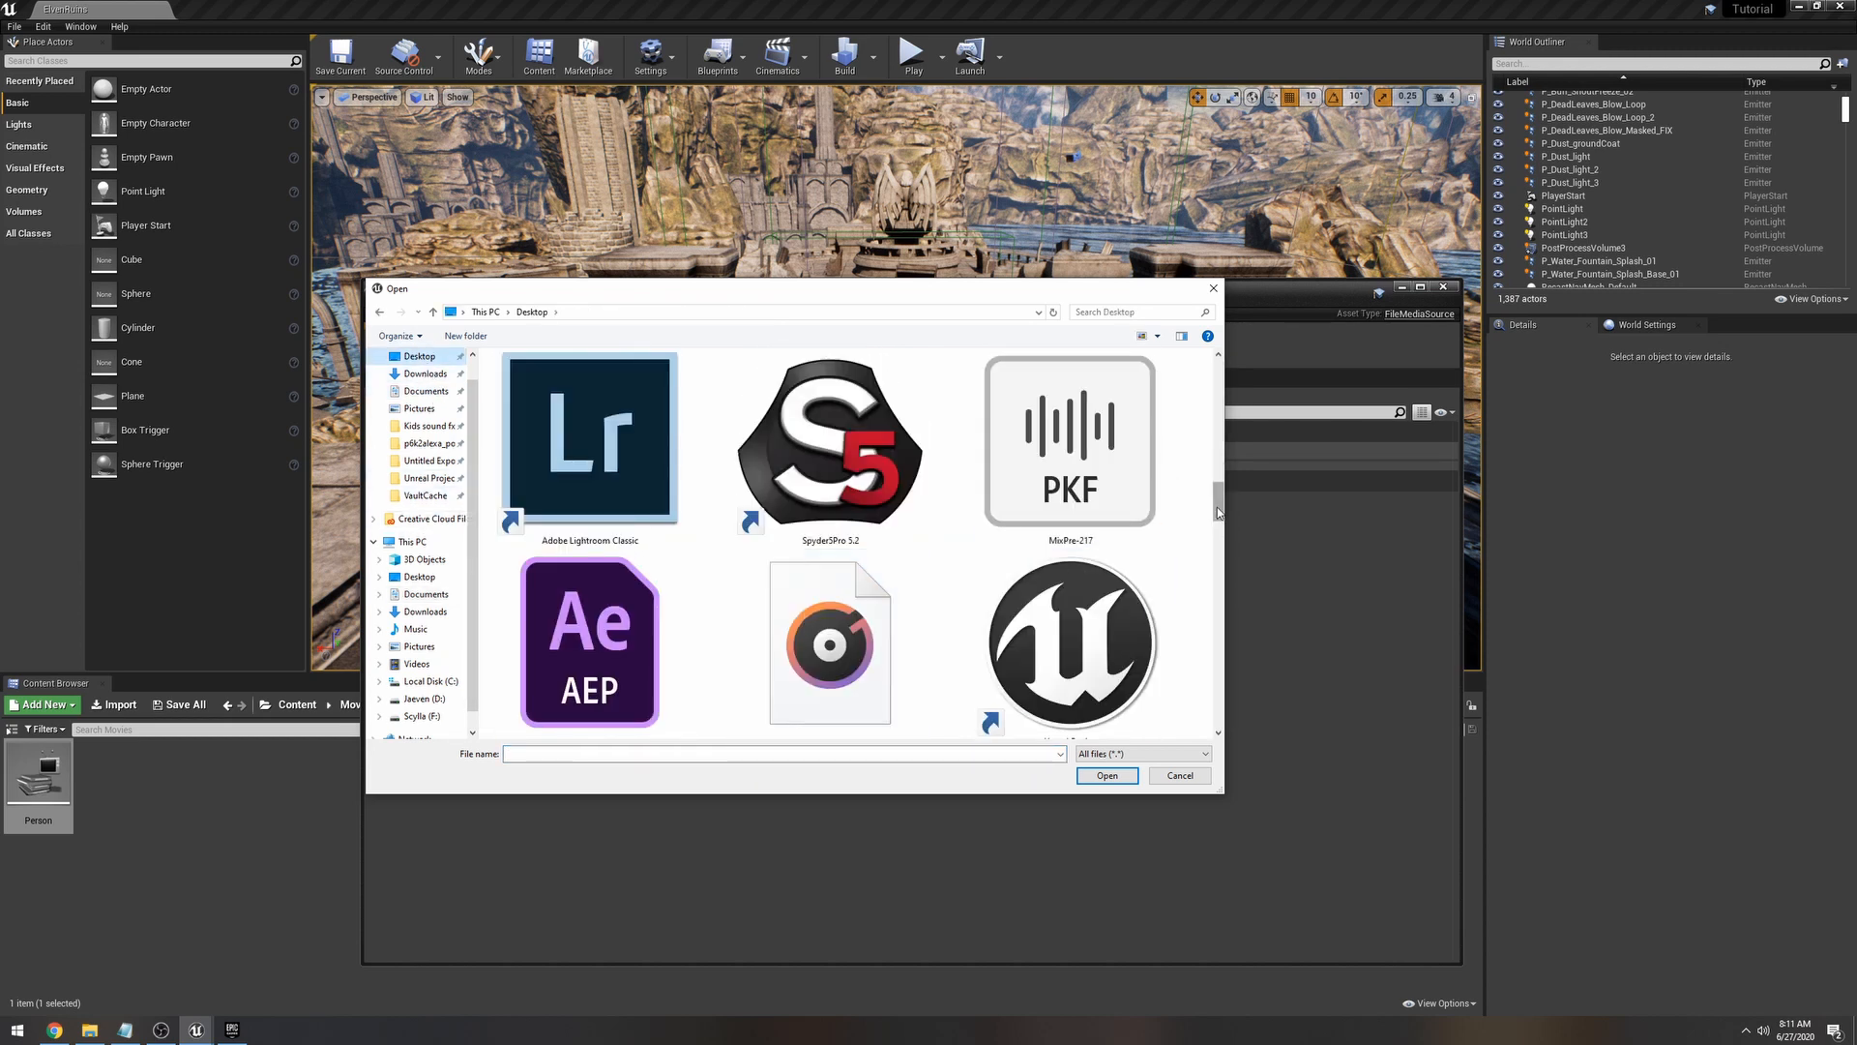
pyautogui.scroll(-8, 1217, 507)
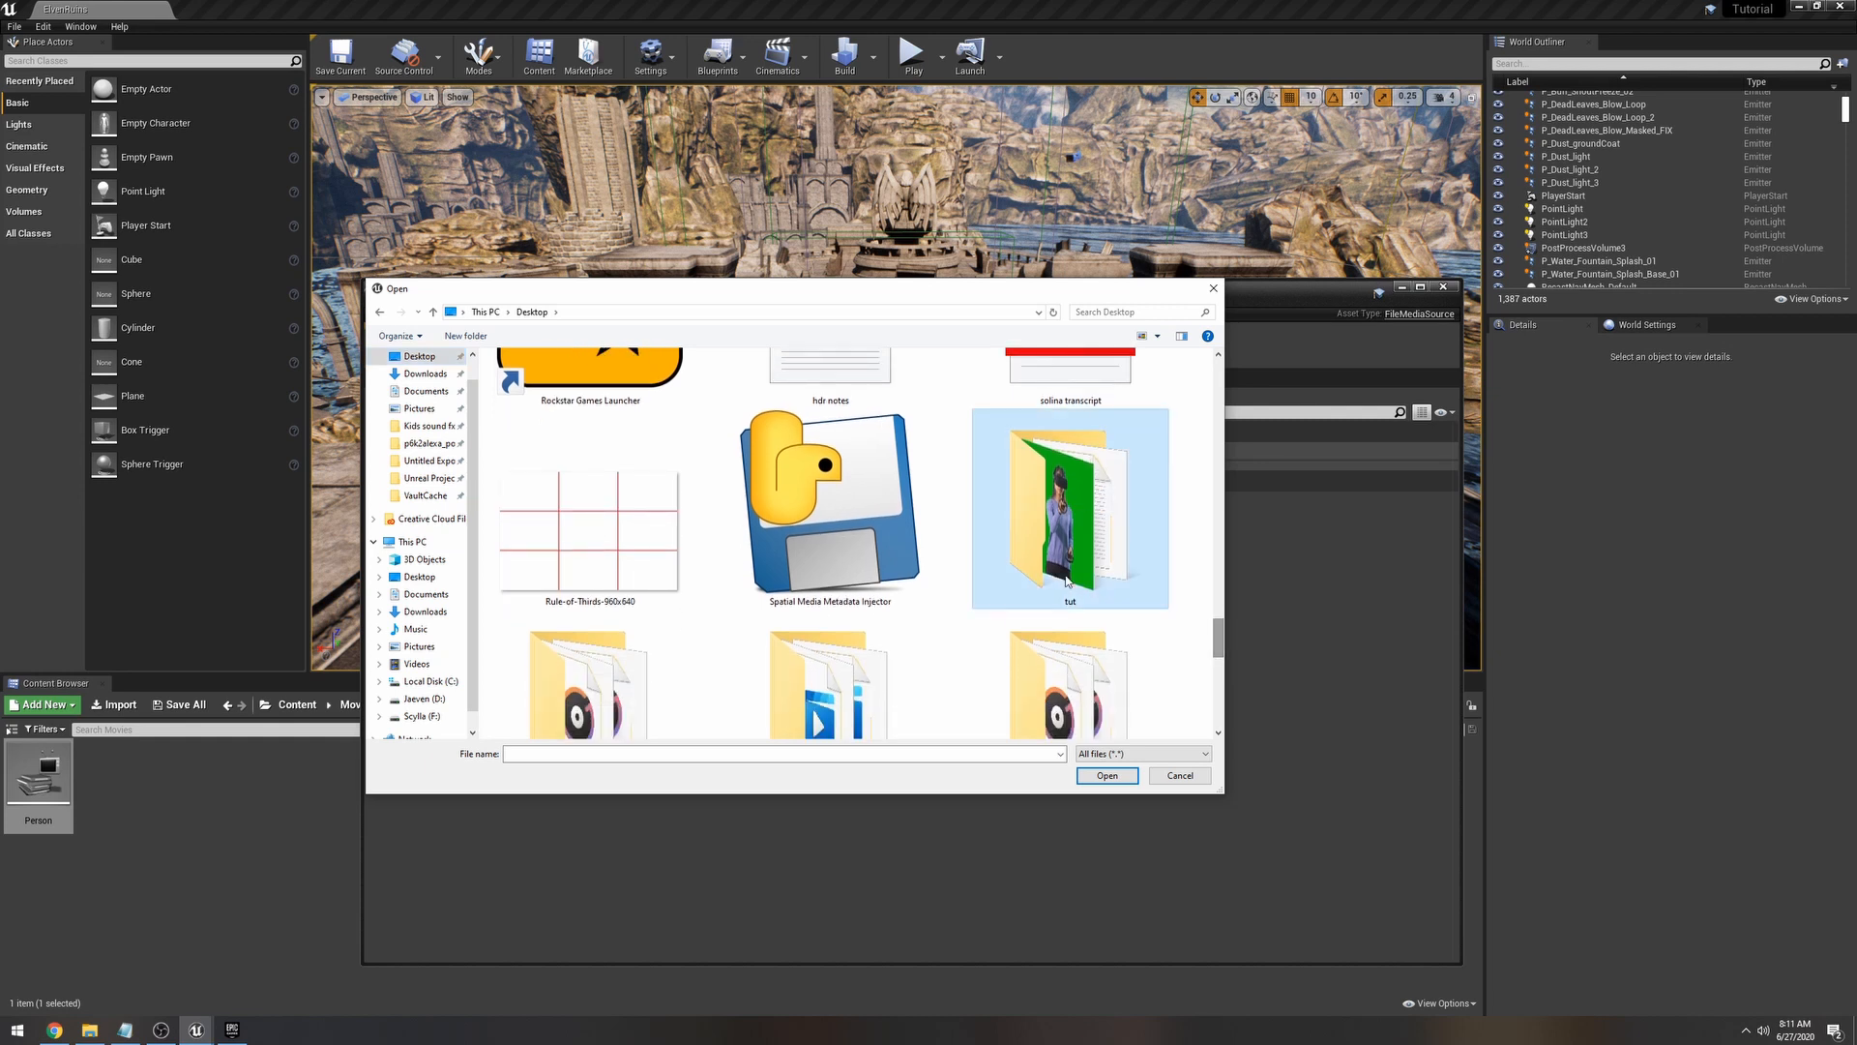
pyautogui.doubleClick(1068, 581)
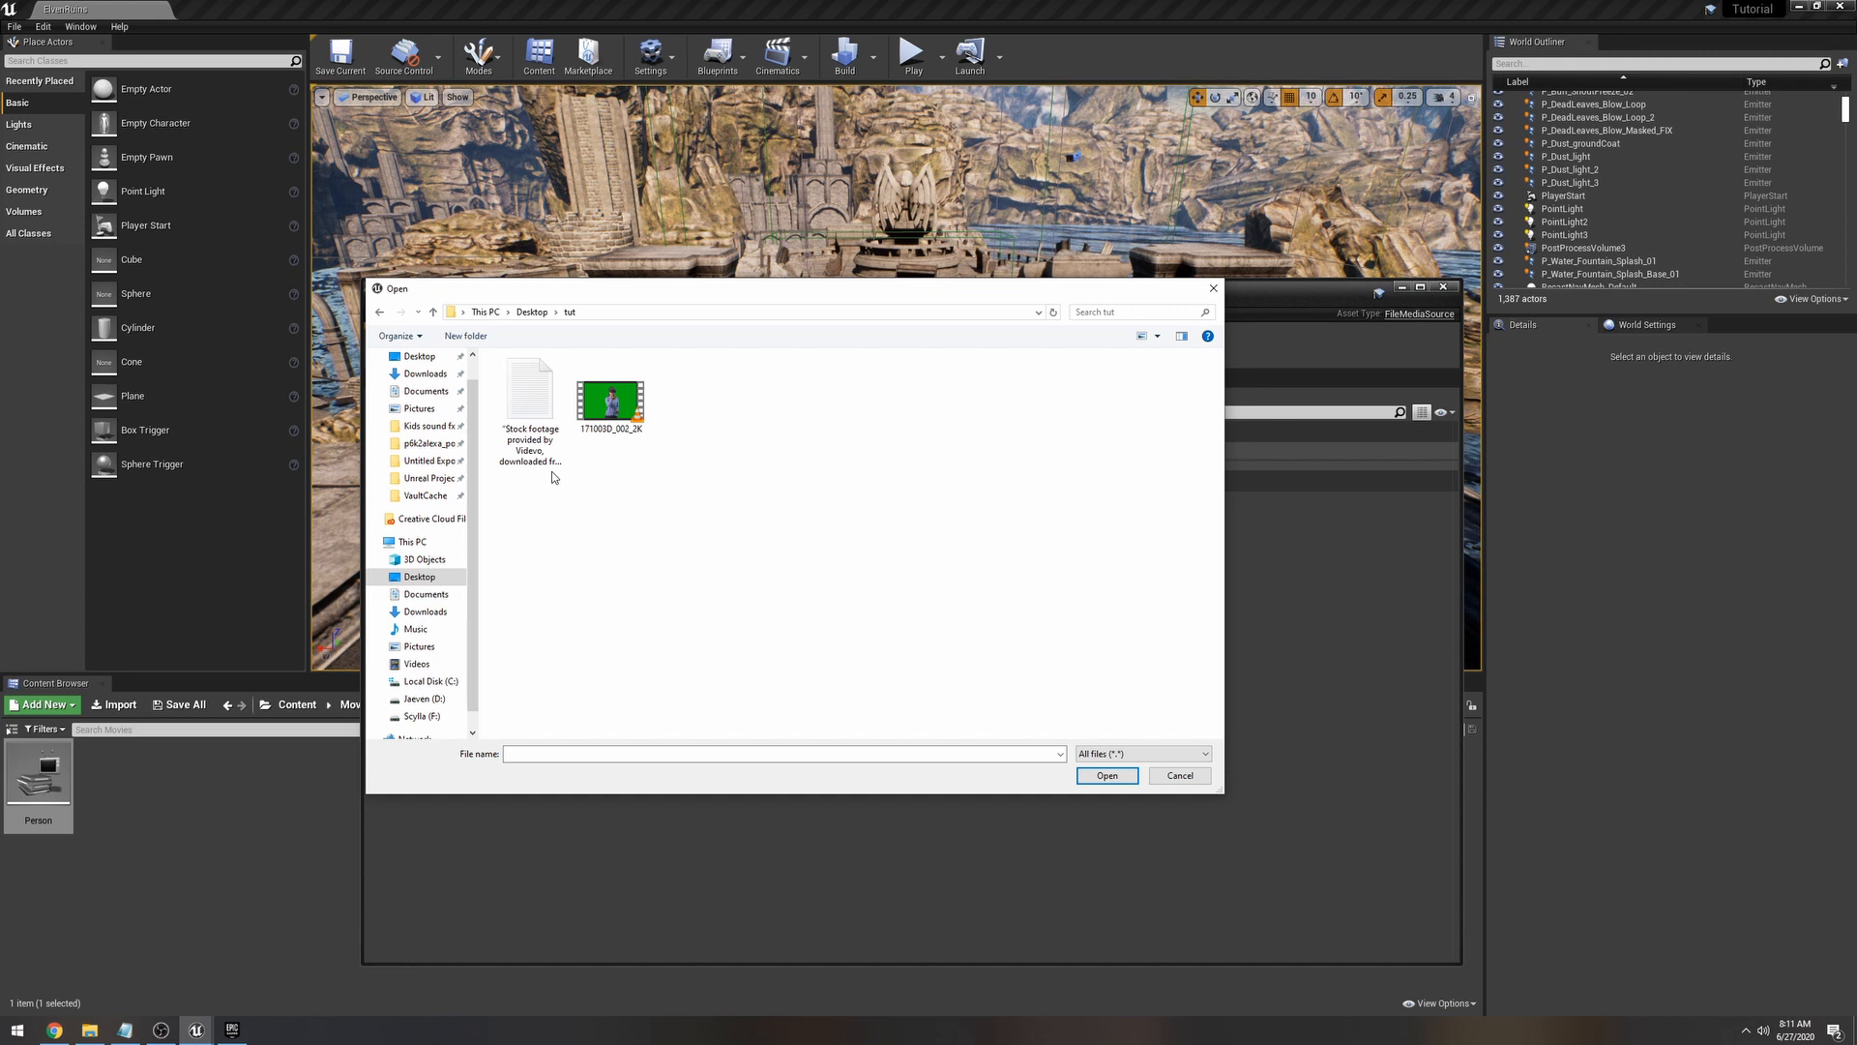
pyautogui.doubleClick(621, 426)
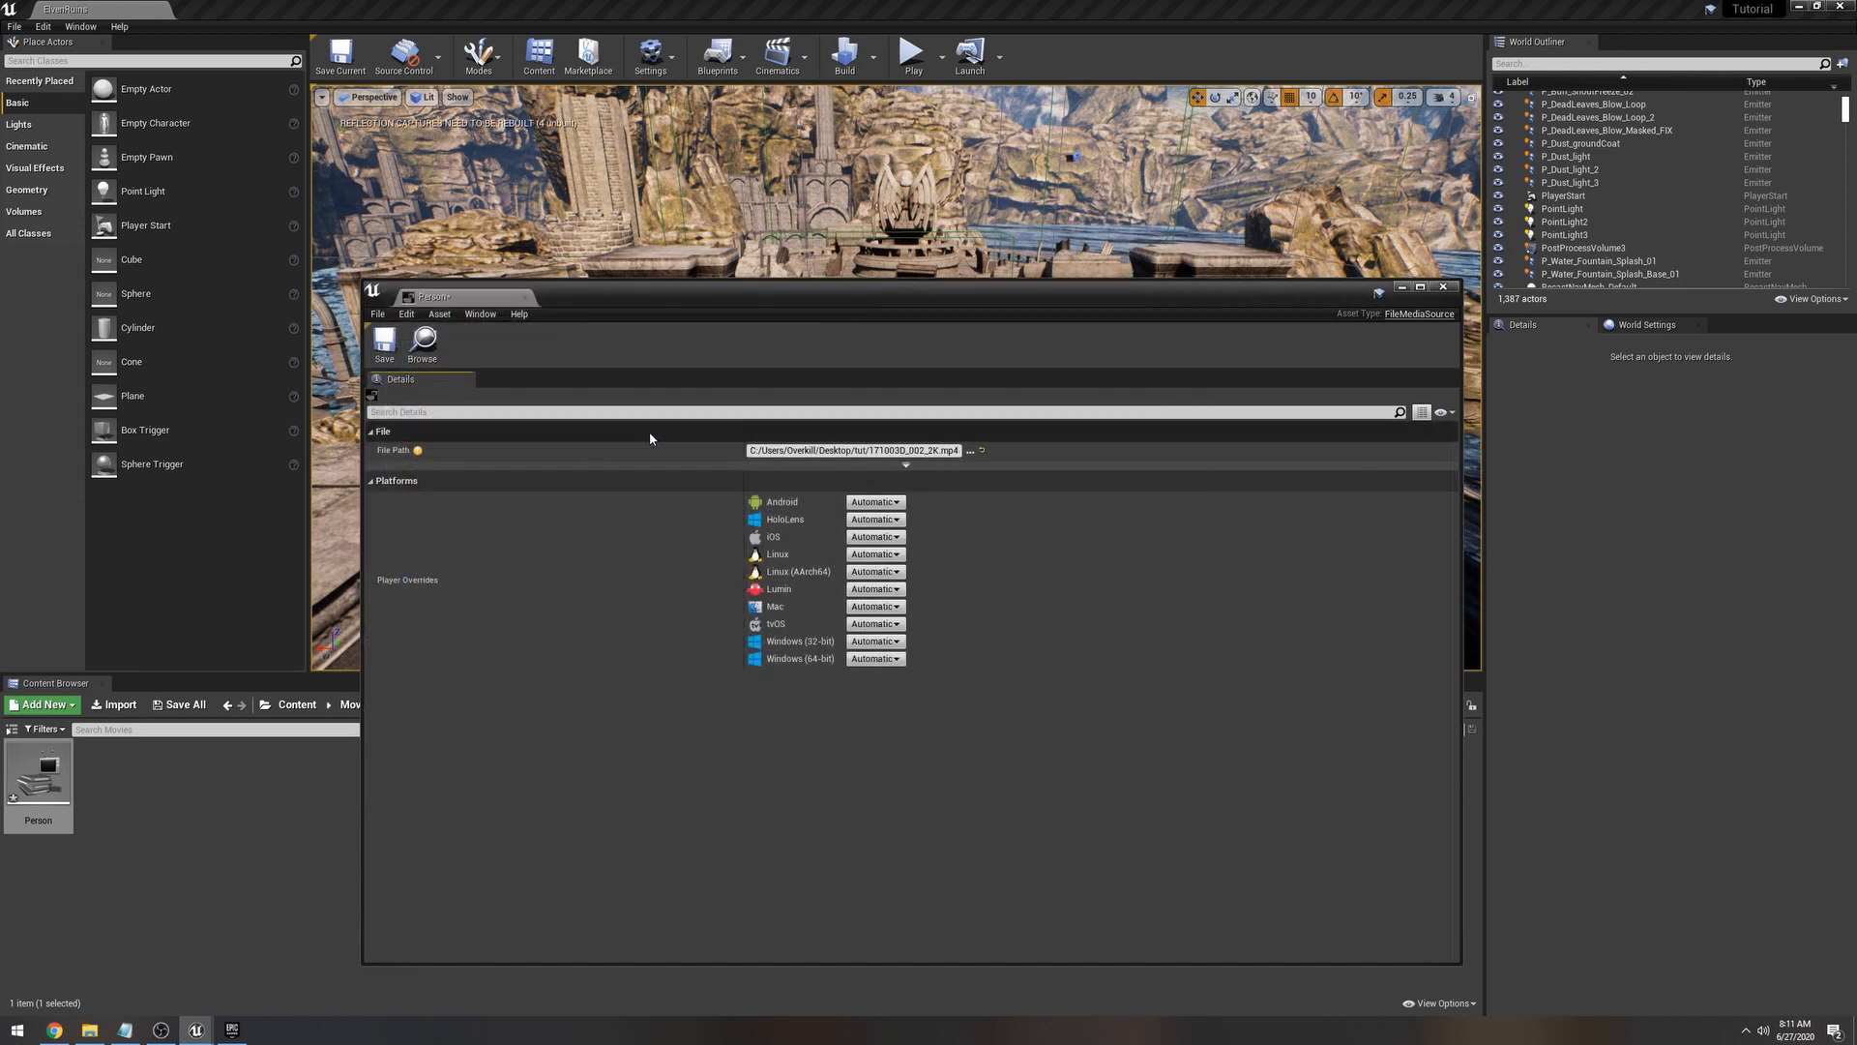
# Step: Save the Person media source and close its editor
pyautogui.click(383, 345)
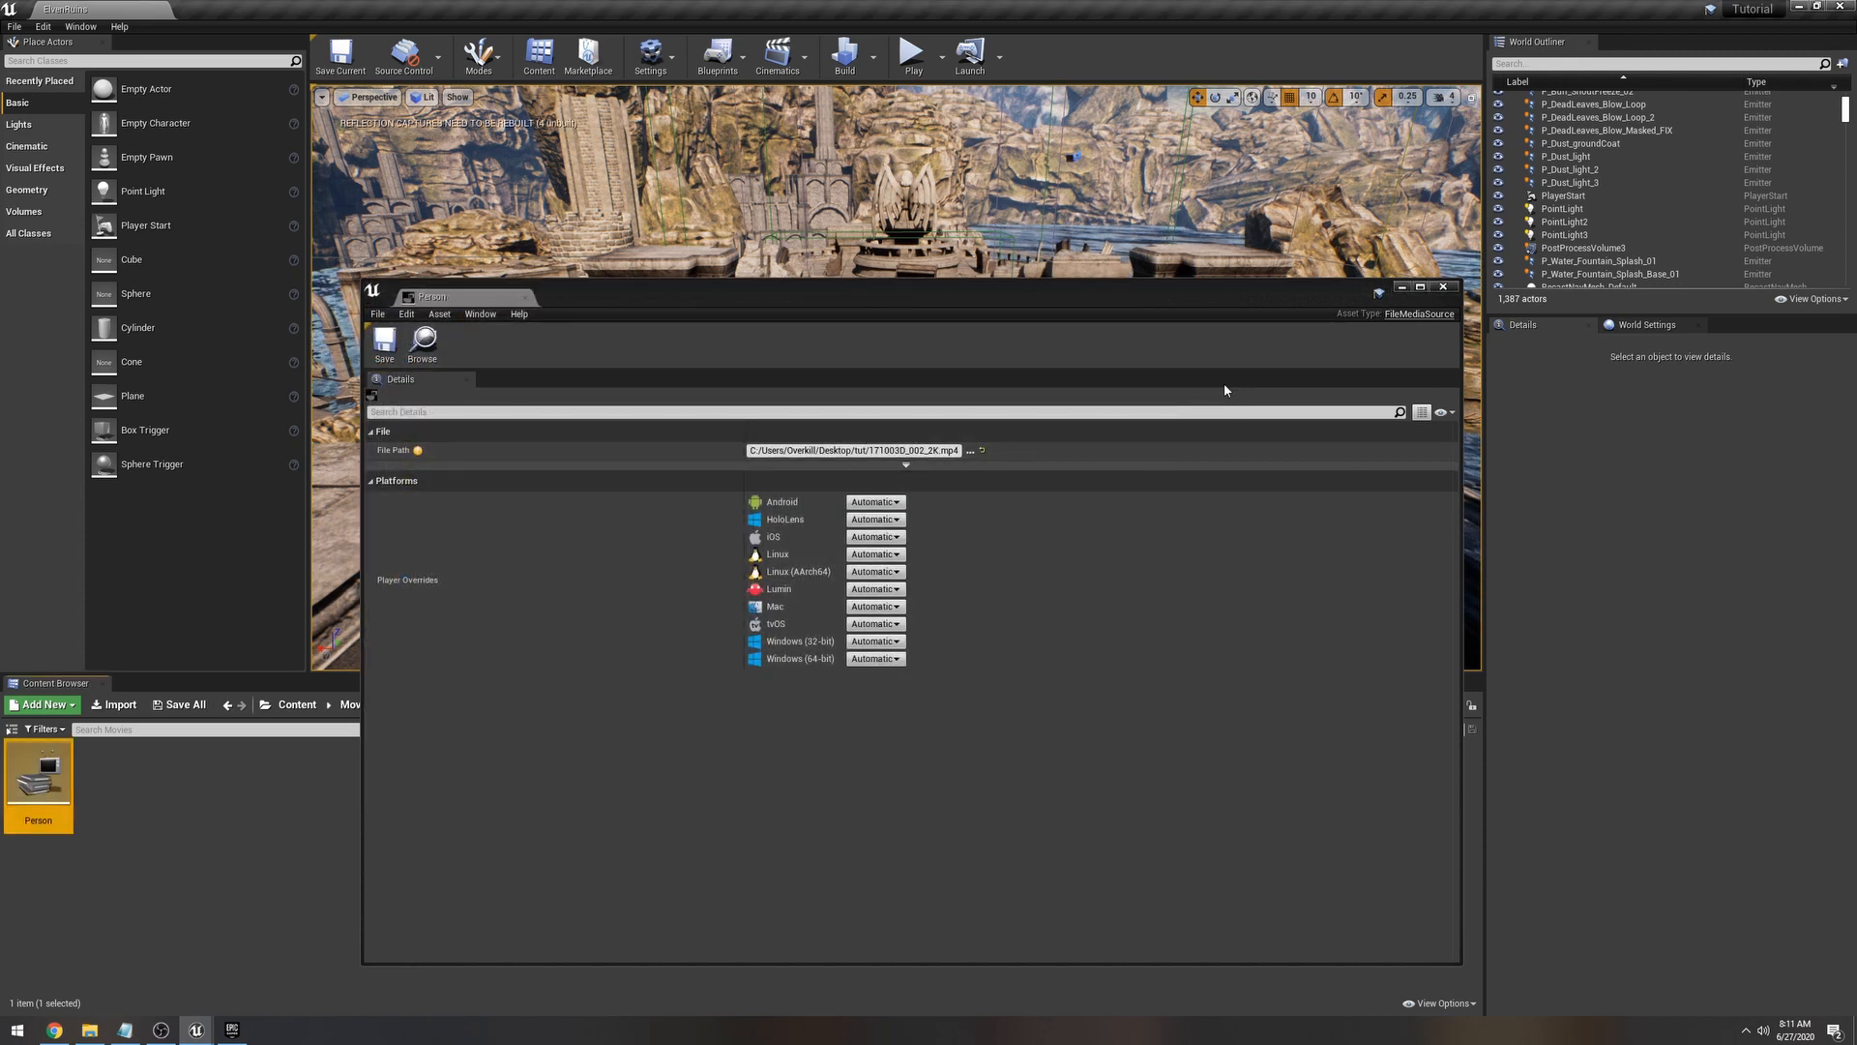
pyautogui.click(1441, 288)
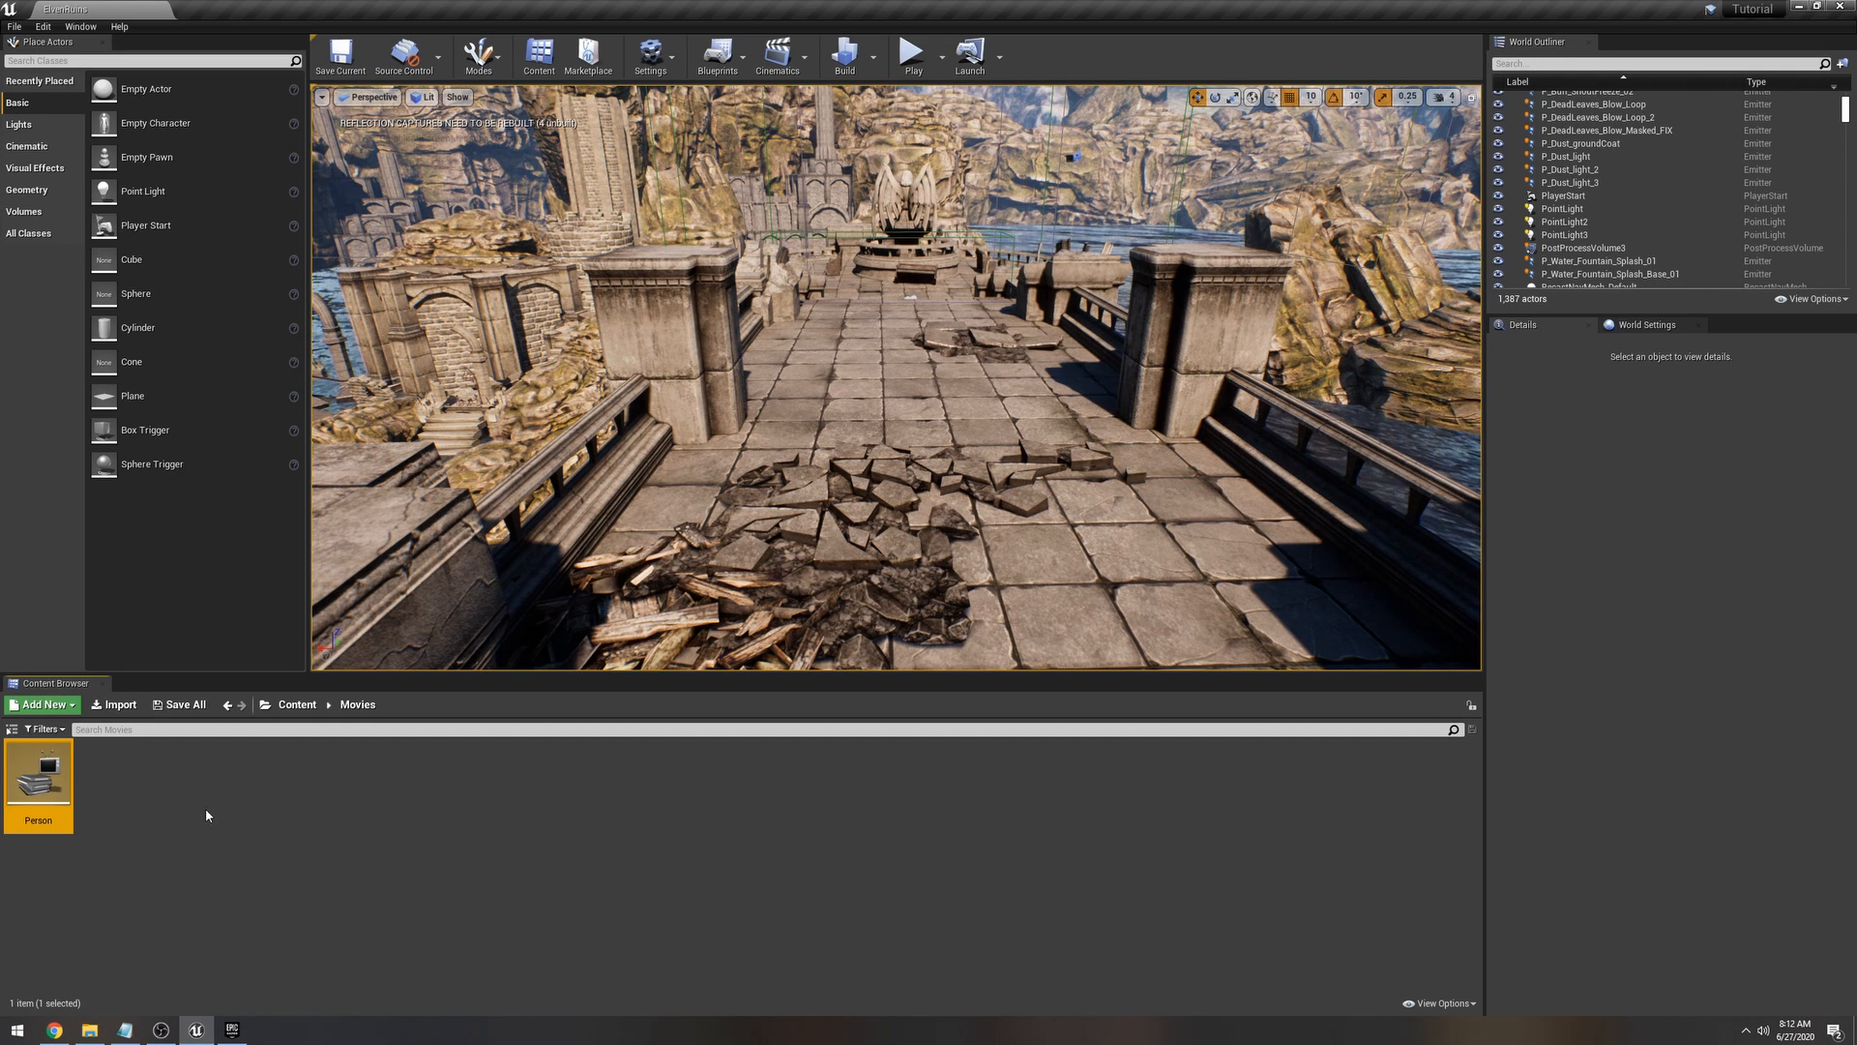
# Step: Create a Media Player with a linked video output MediaTexture in the Movies folder and name it Mediaplayer
pyautogui.rightClick(118, 797)
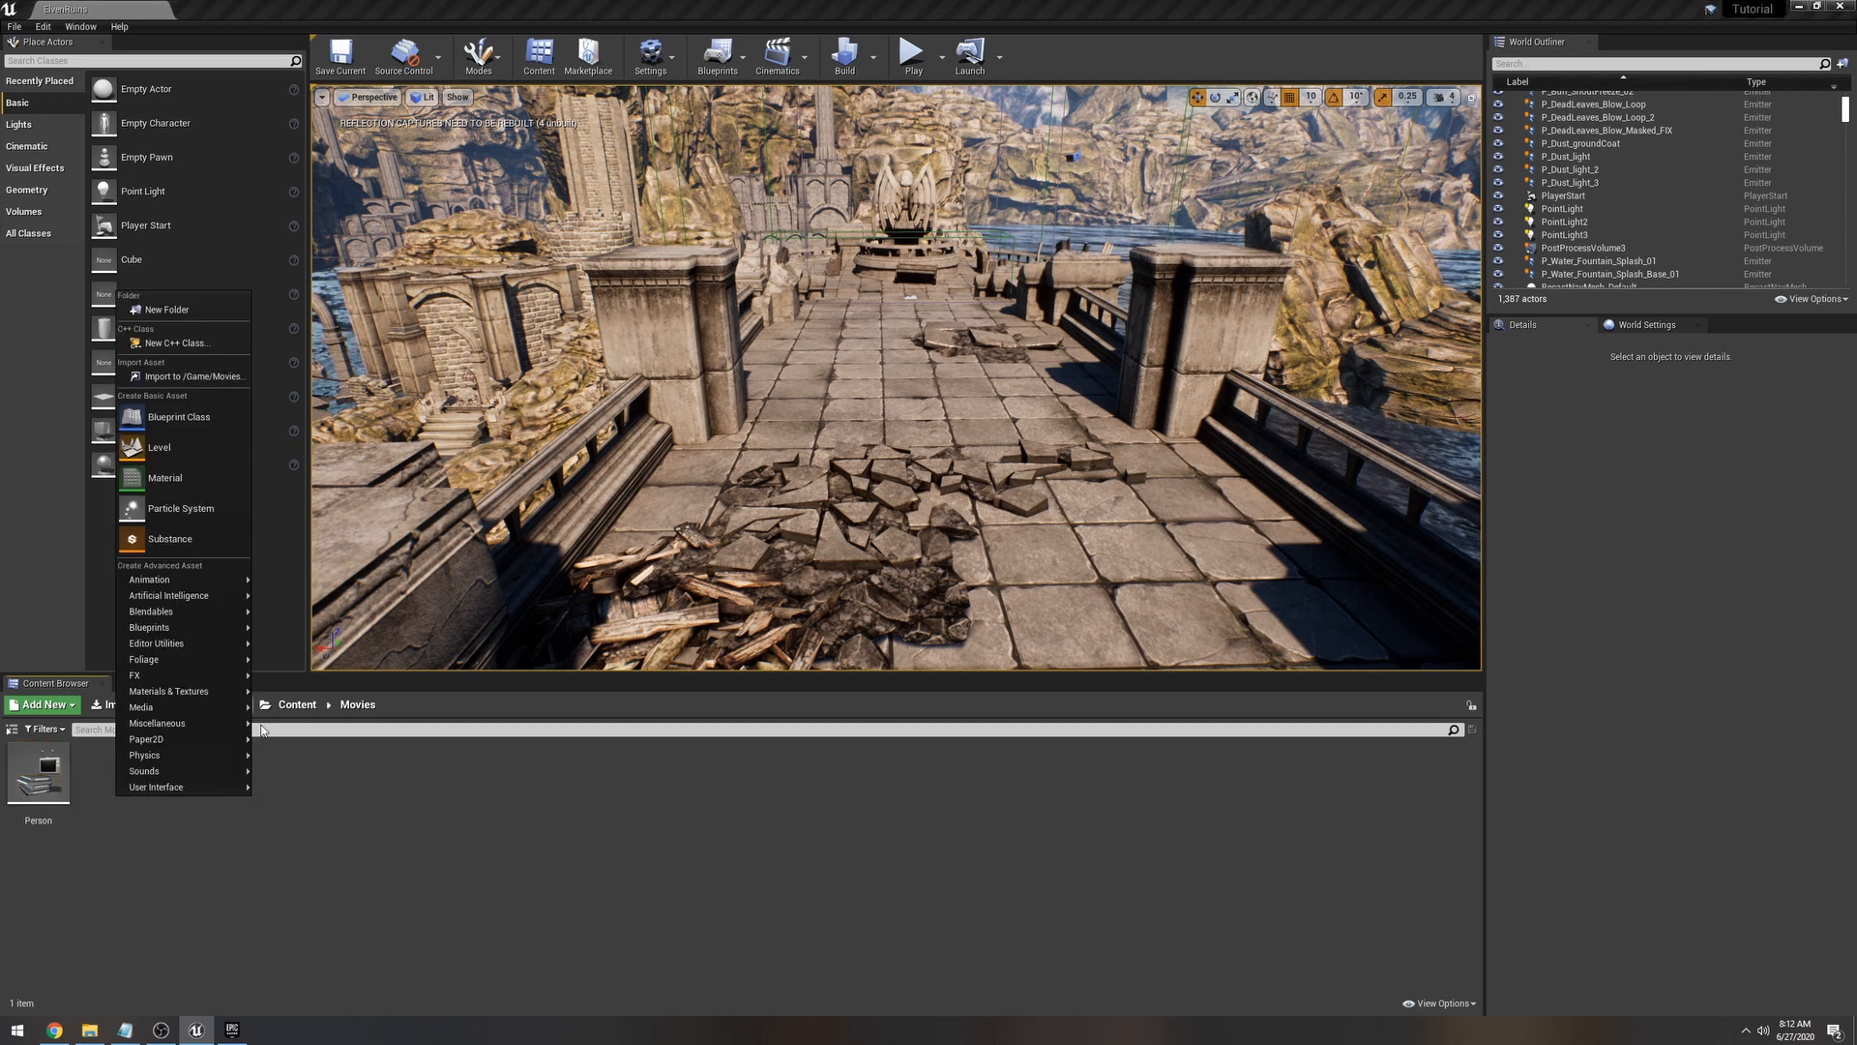
pyautogui.moveTo(200, 715)
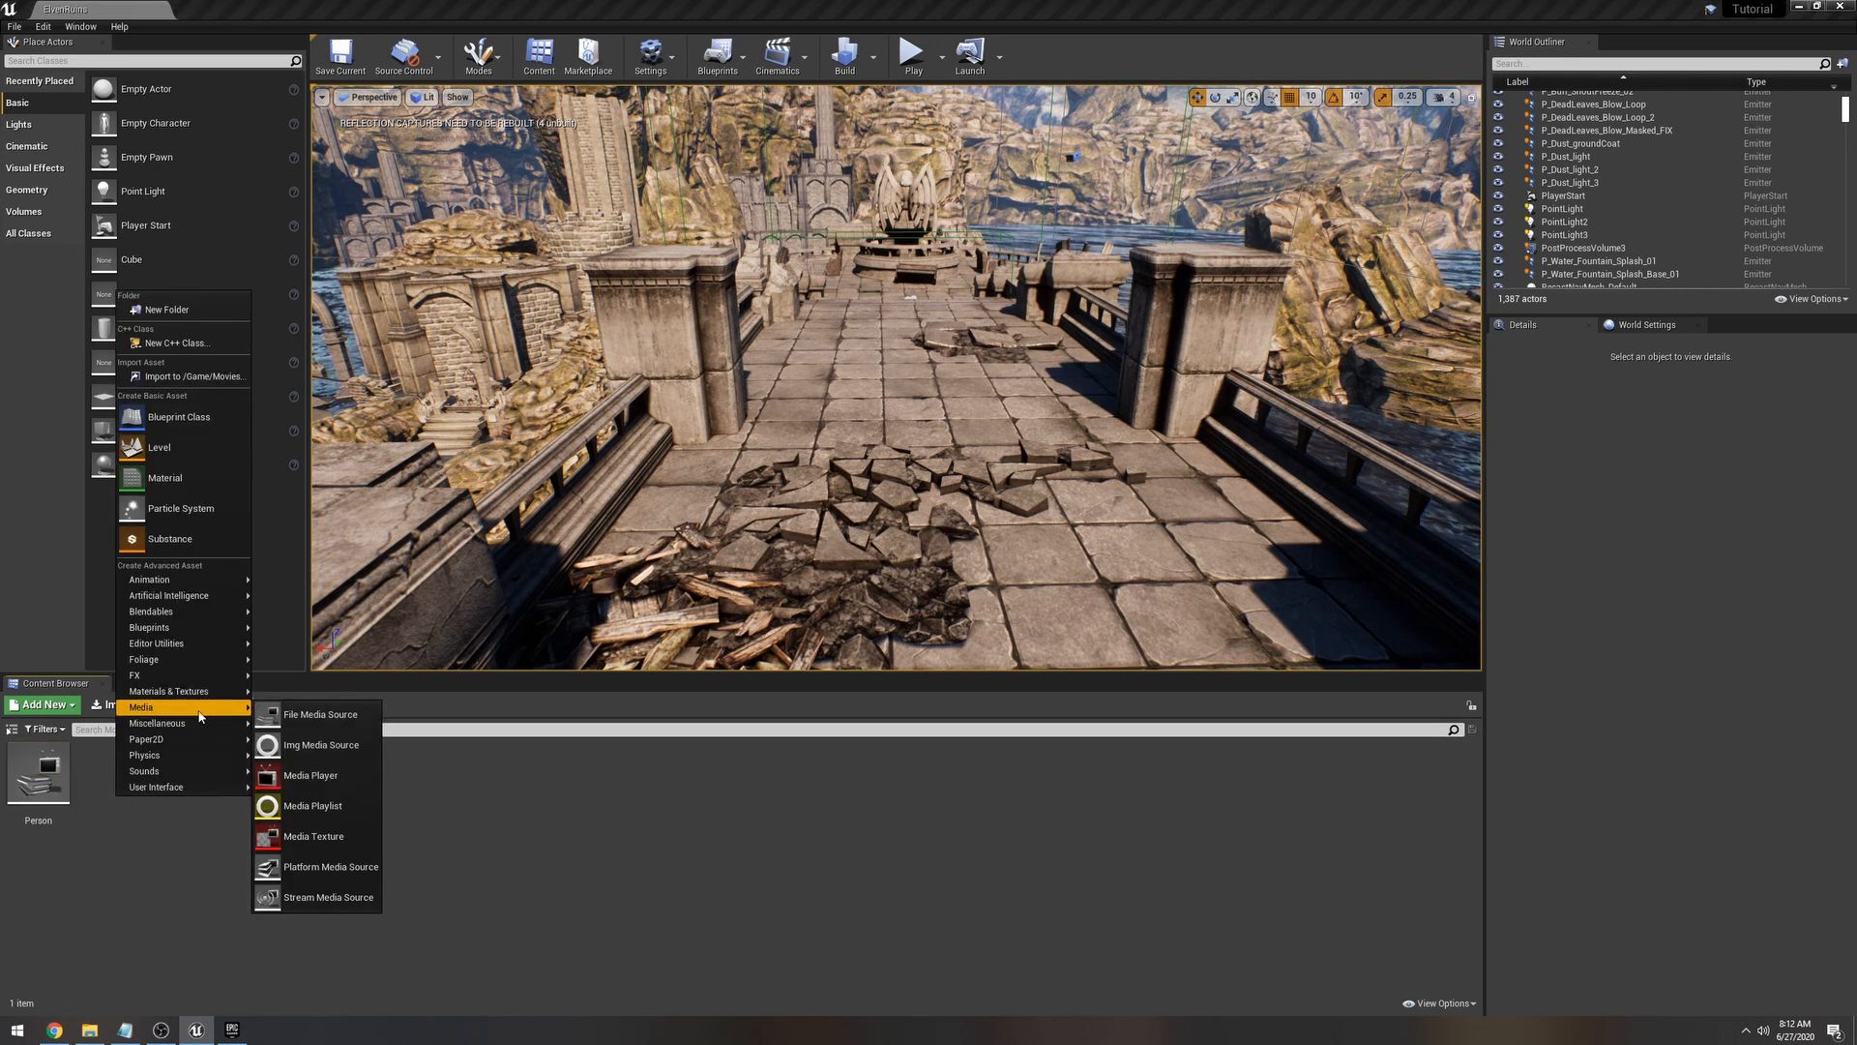
pyautogui.click(310, 779)
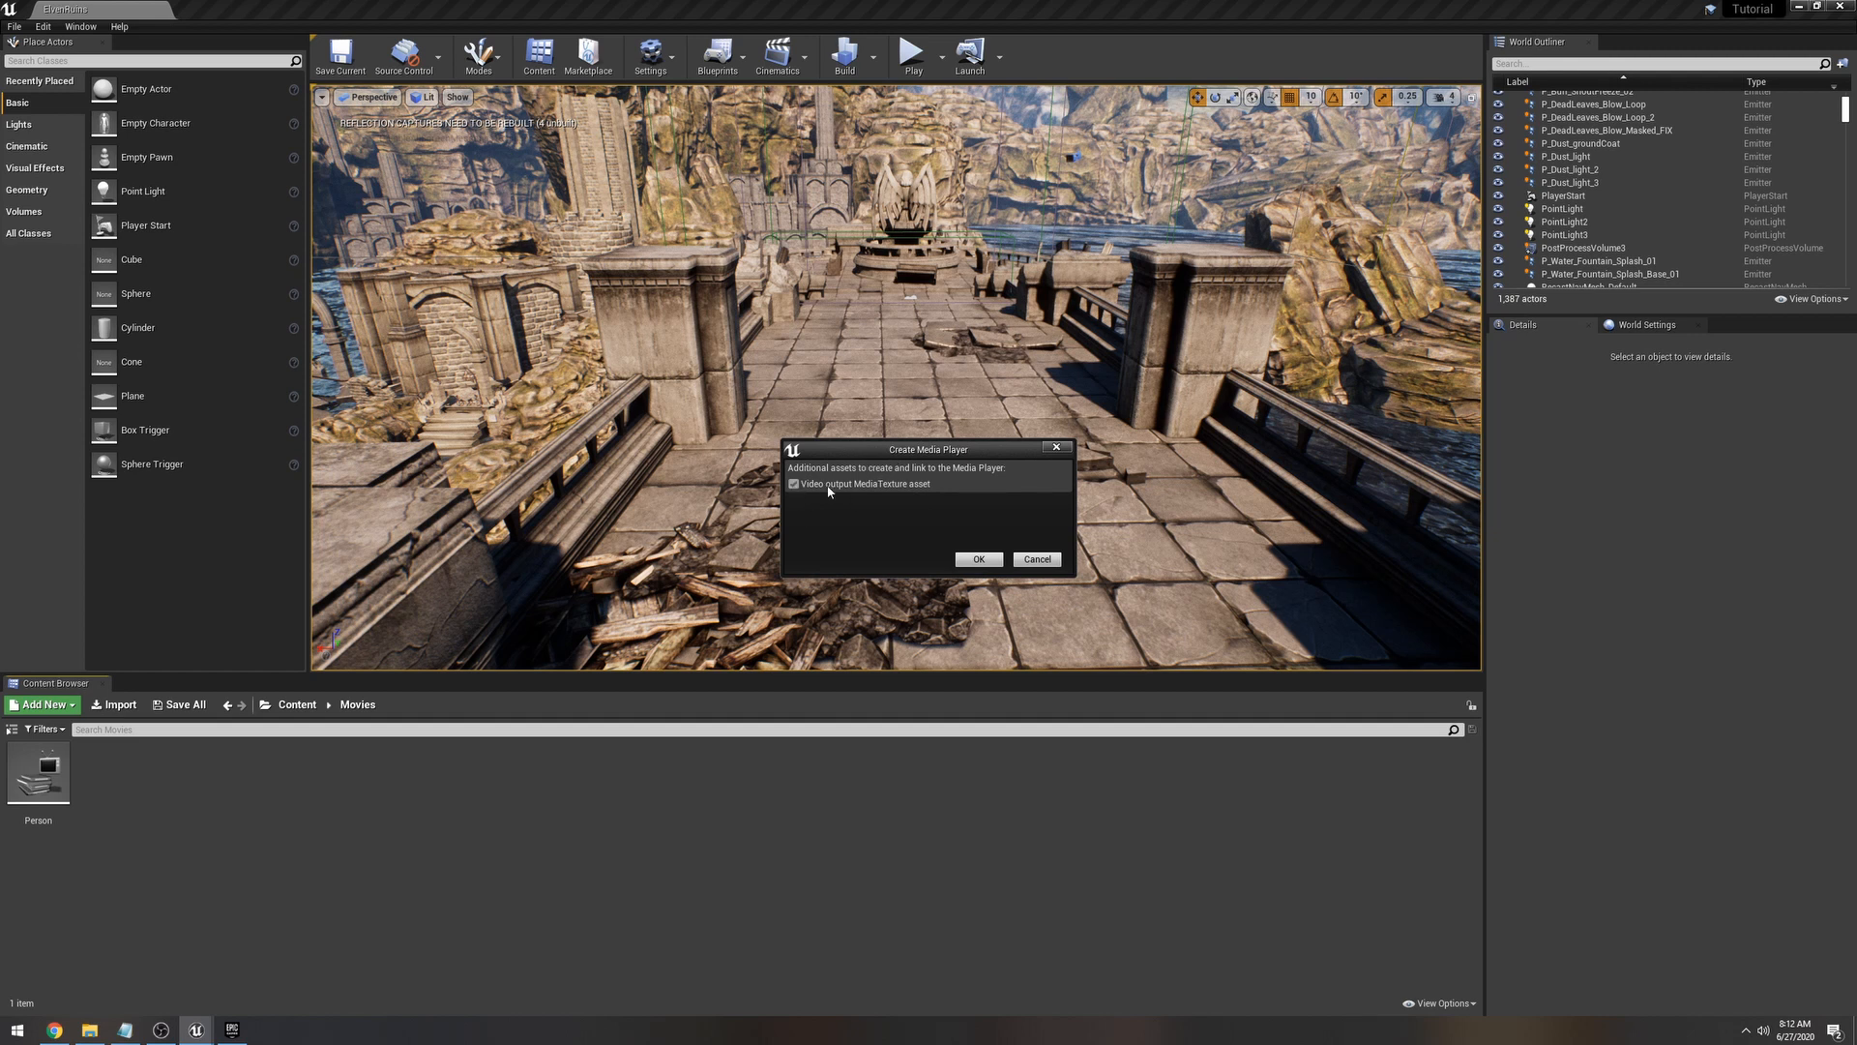
pyautogui.click(978, 559)
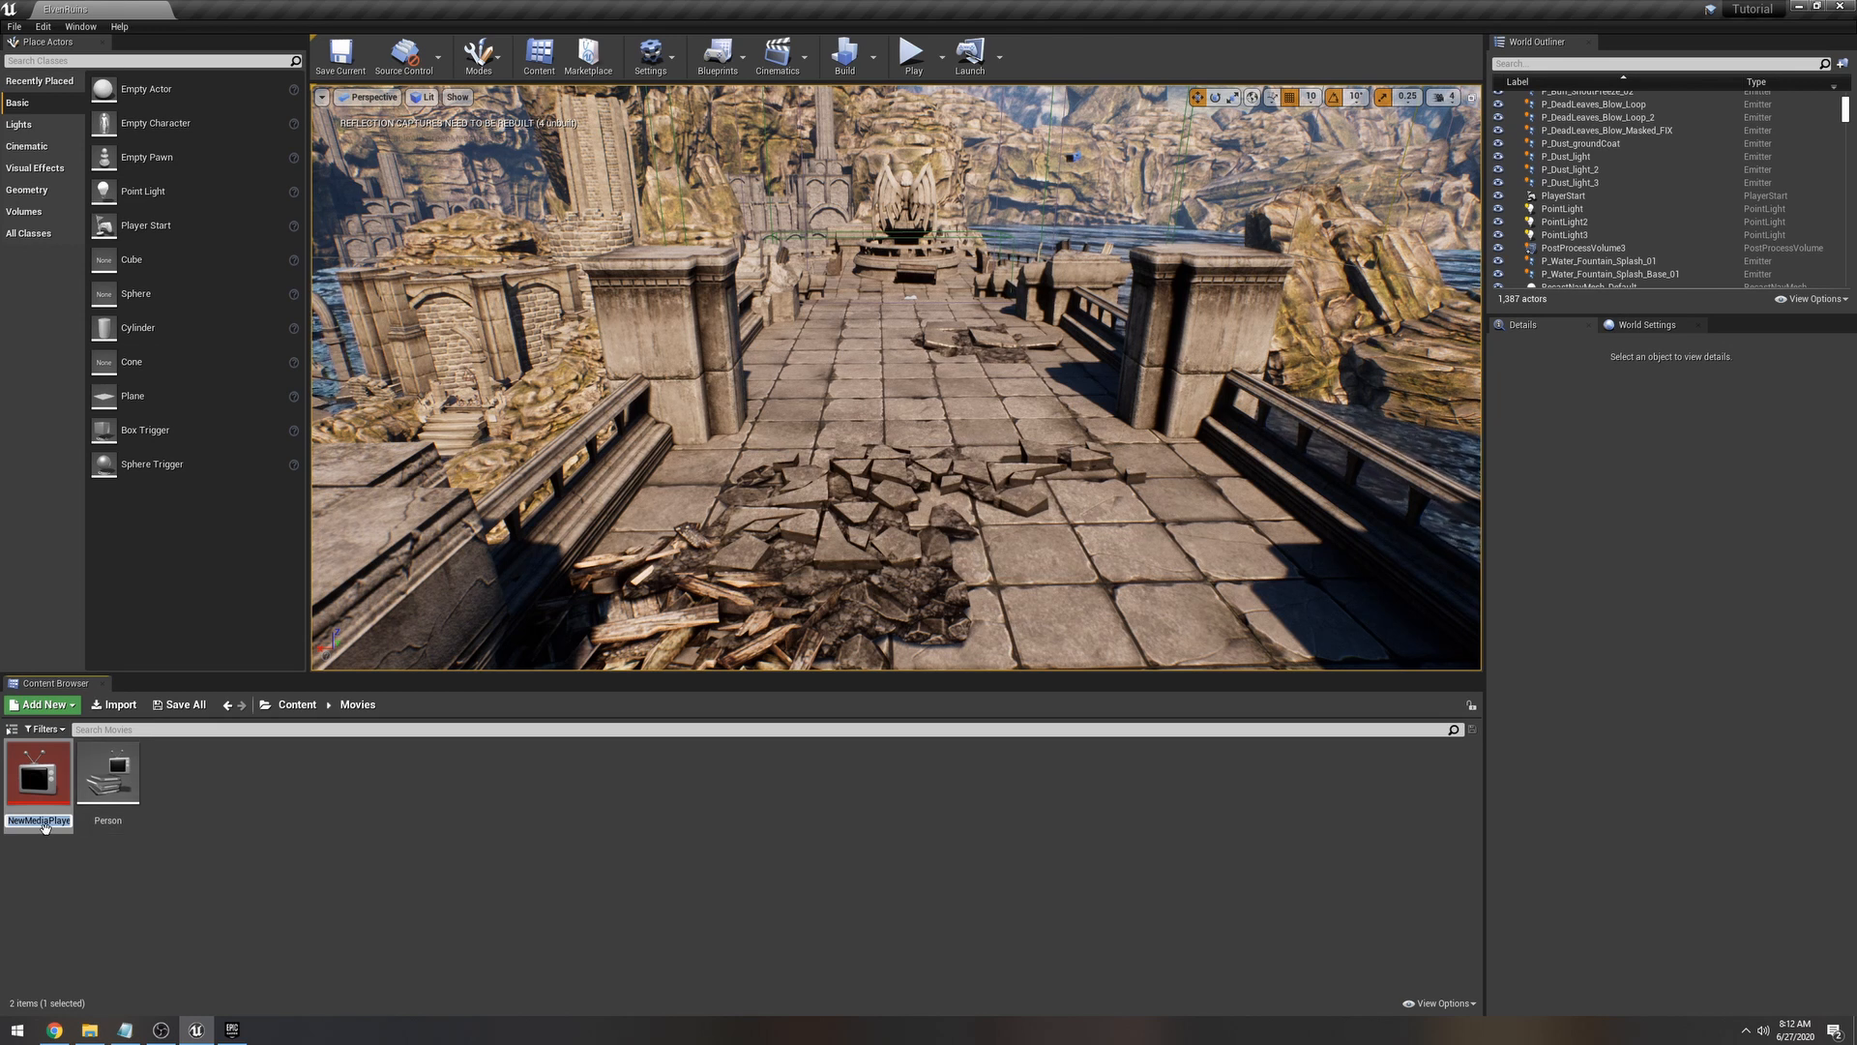
pyautogui.write('Mediapla')
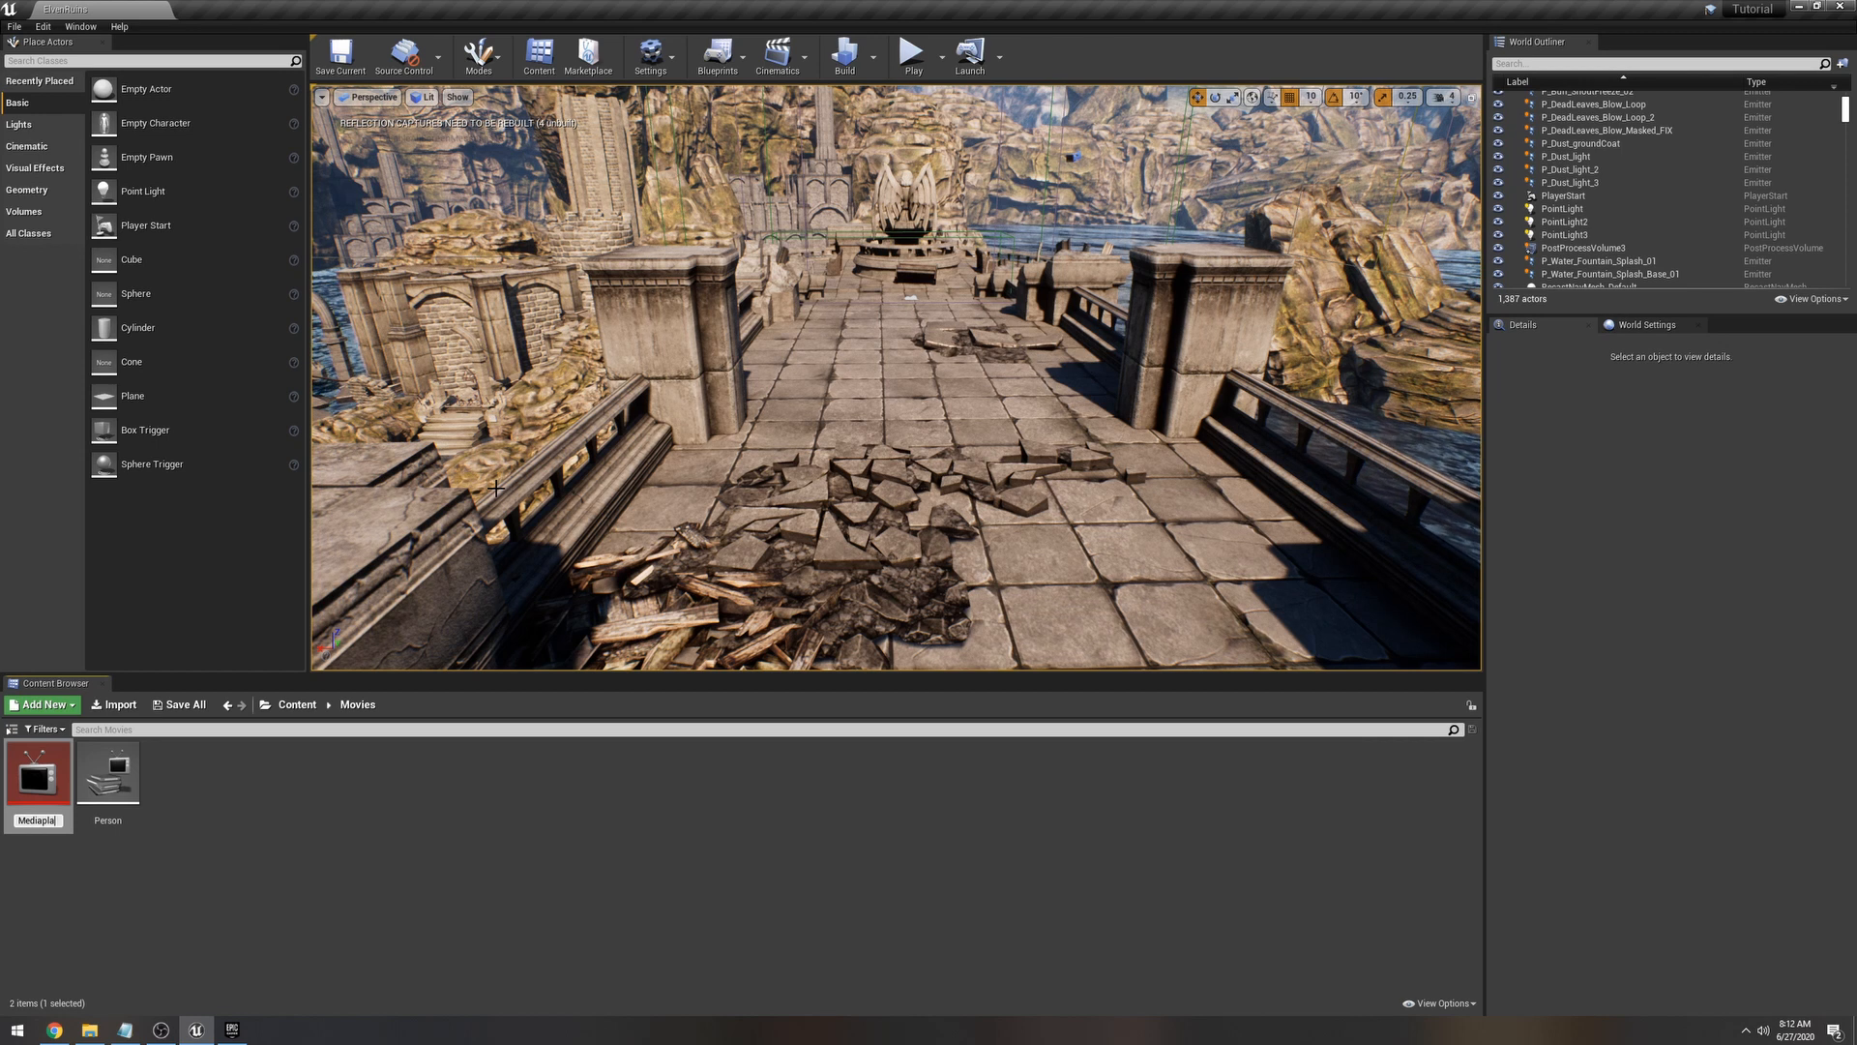
pyautogui.write('y')
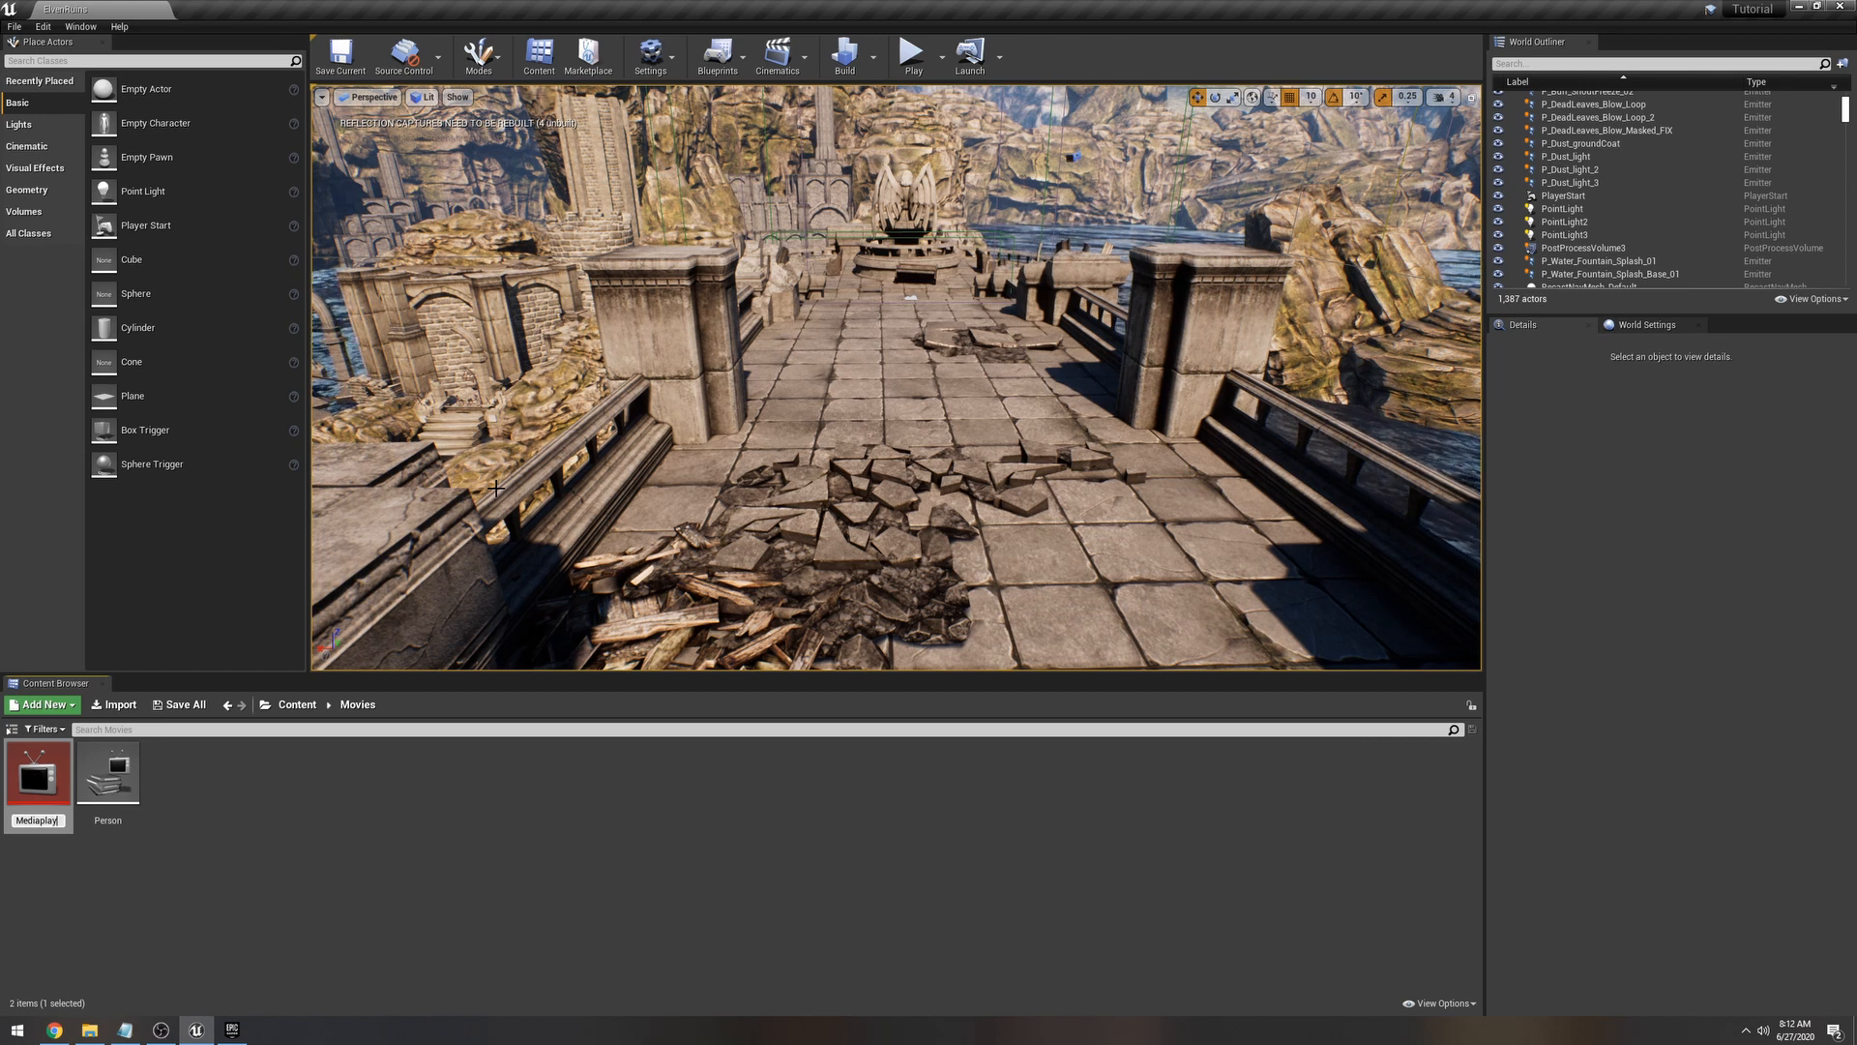
pyautogui.write('er')
pyautogui.press('Return')
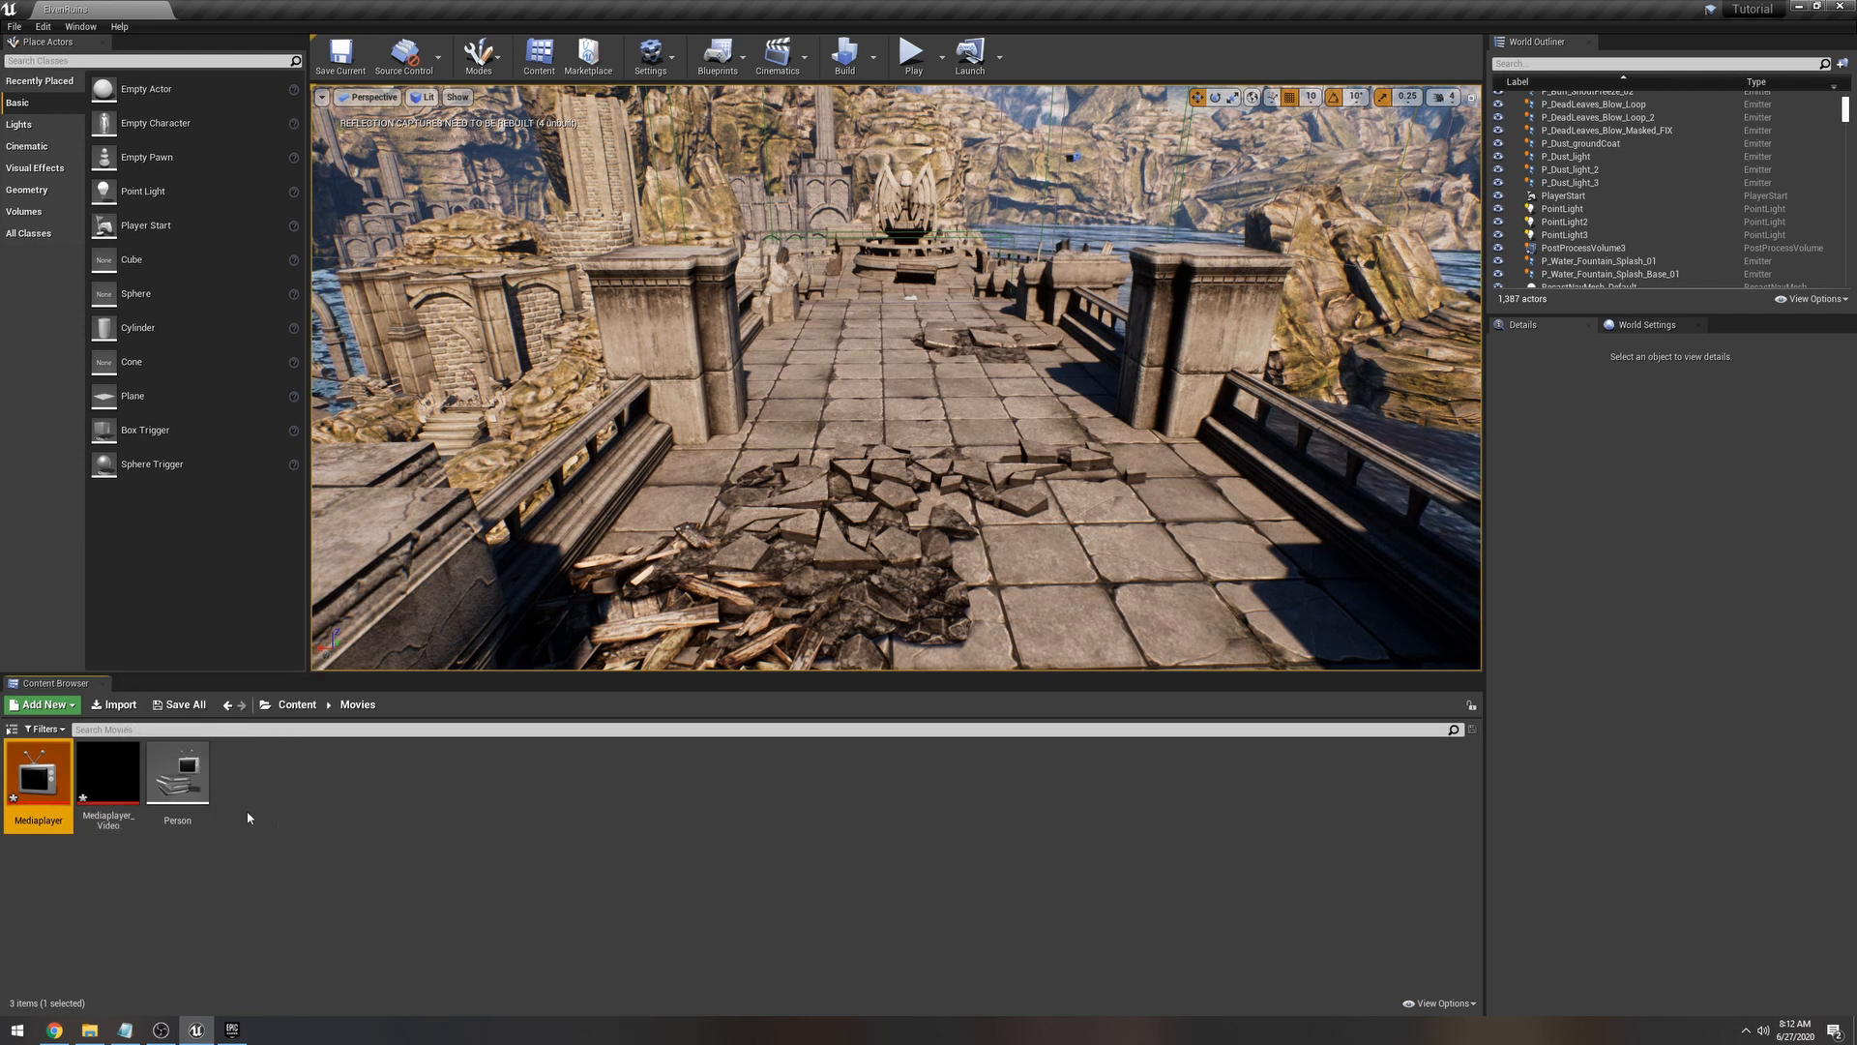
# Step: Check which media player is assigned to the Mediaplayer_Video texture, and close its editor
pyautogui.doubleClick(114, 785)
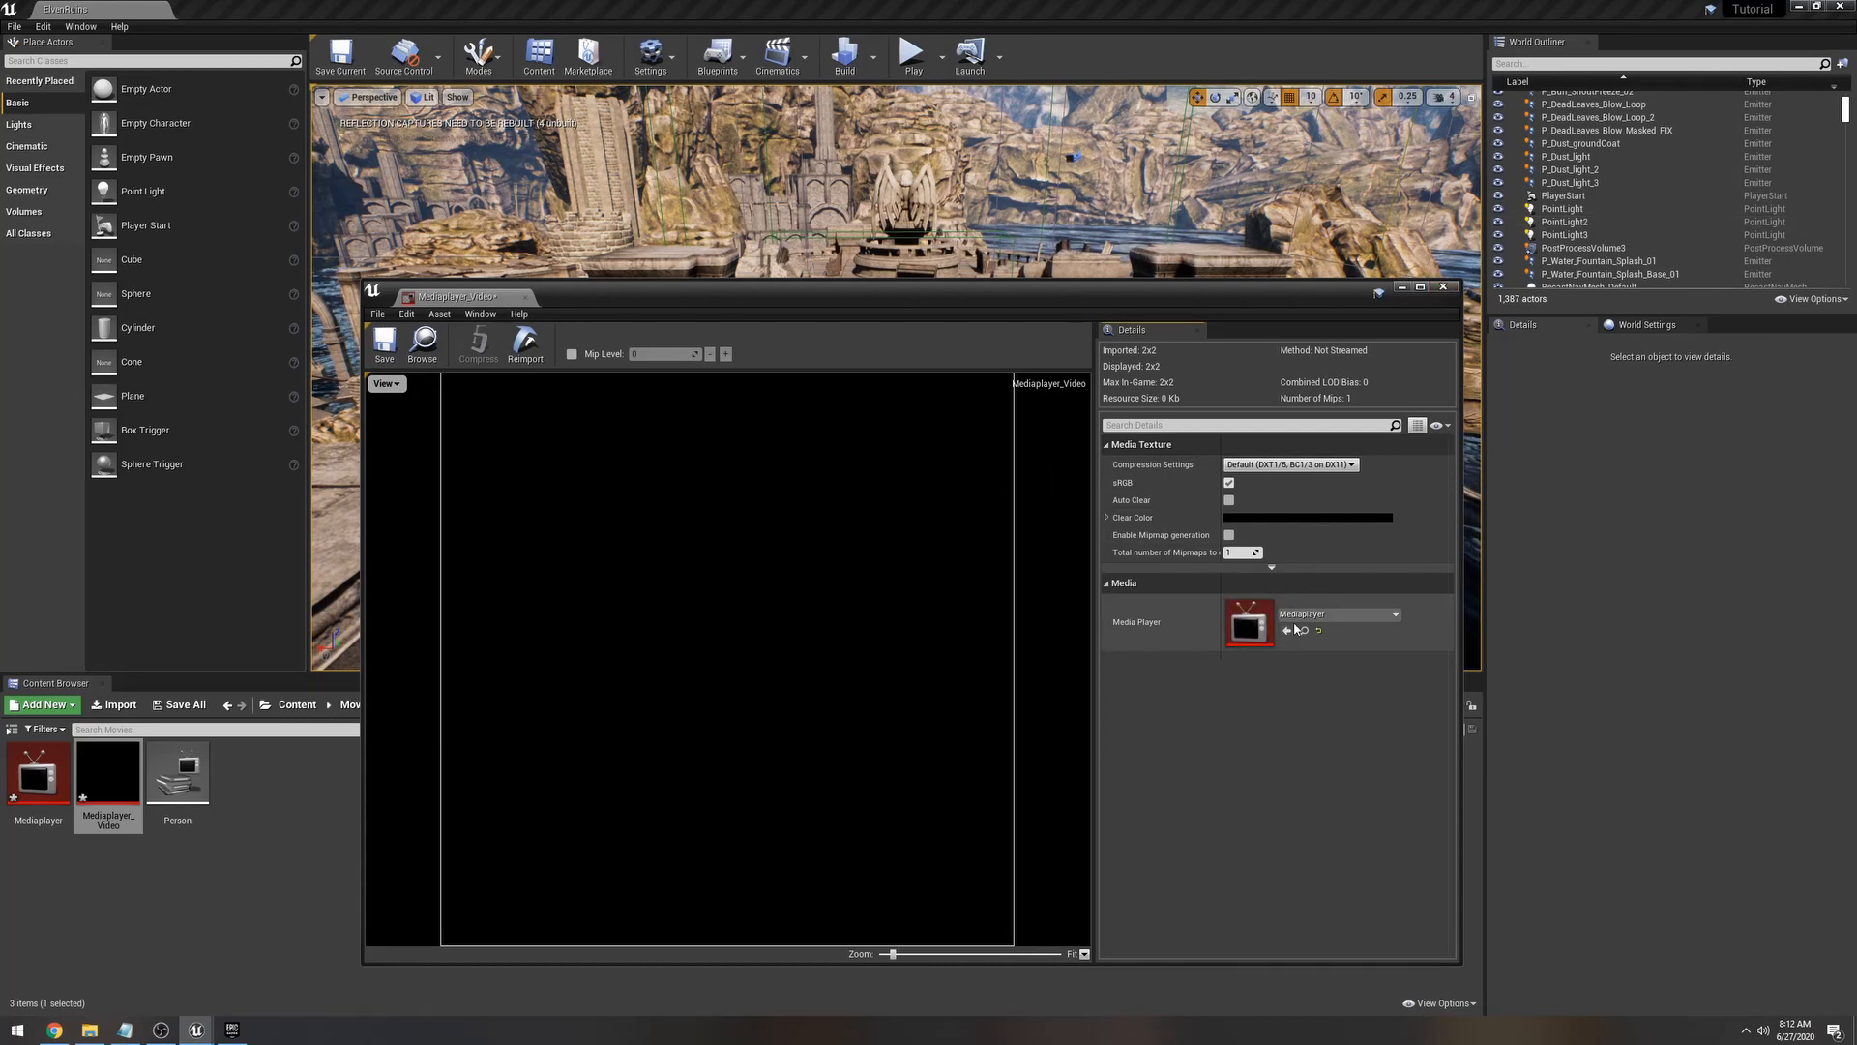
pyautogui.click(1445, 287)
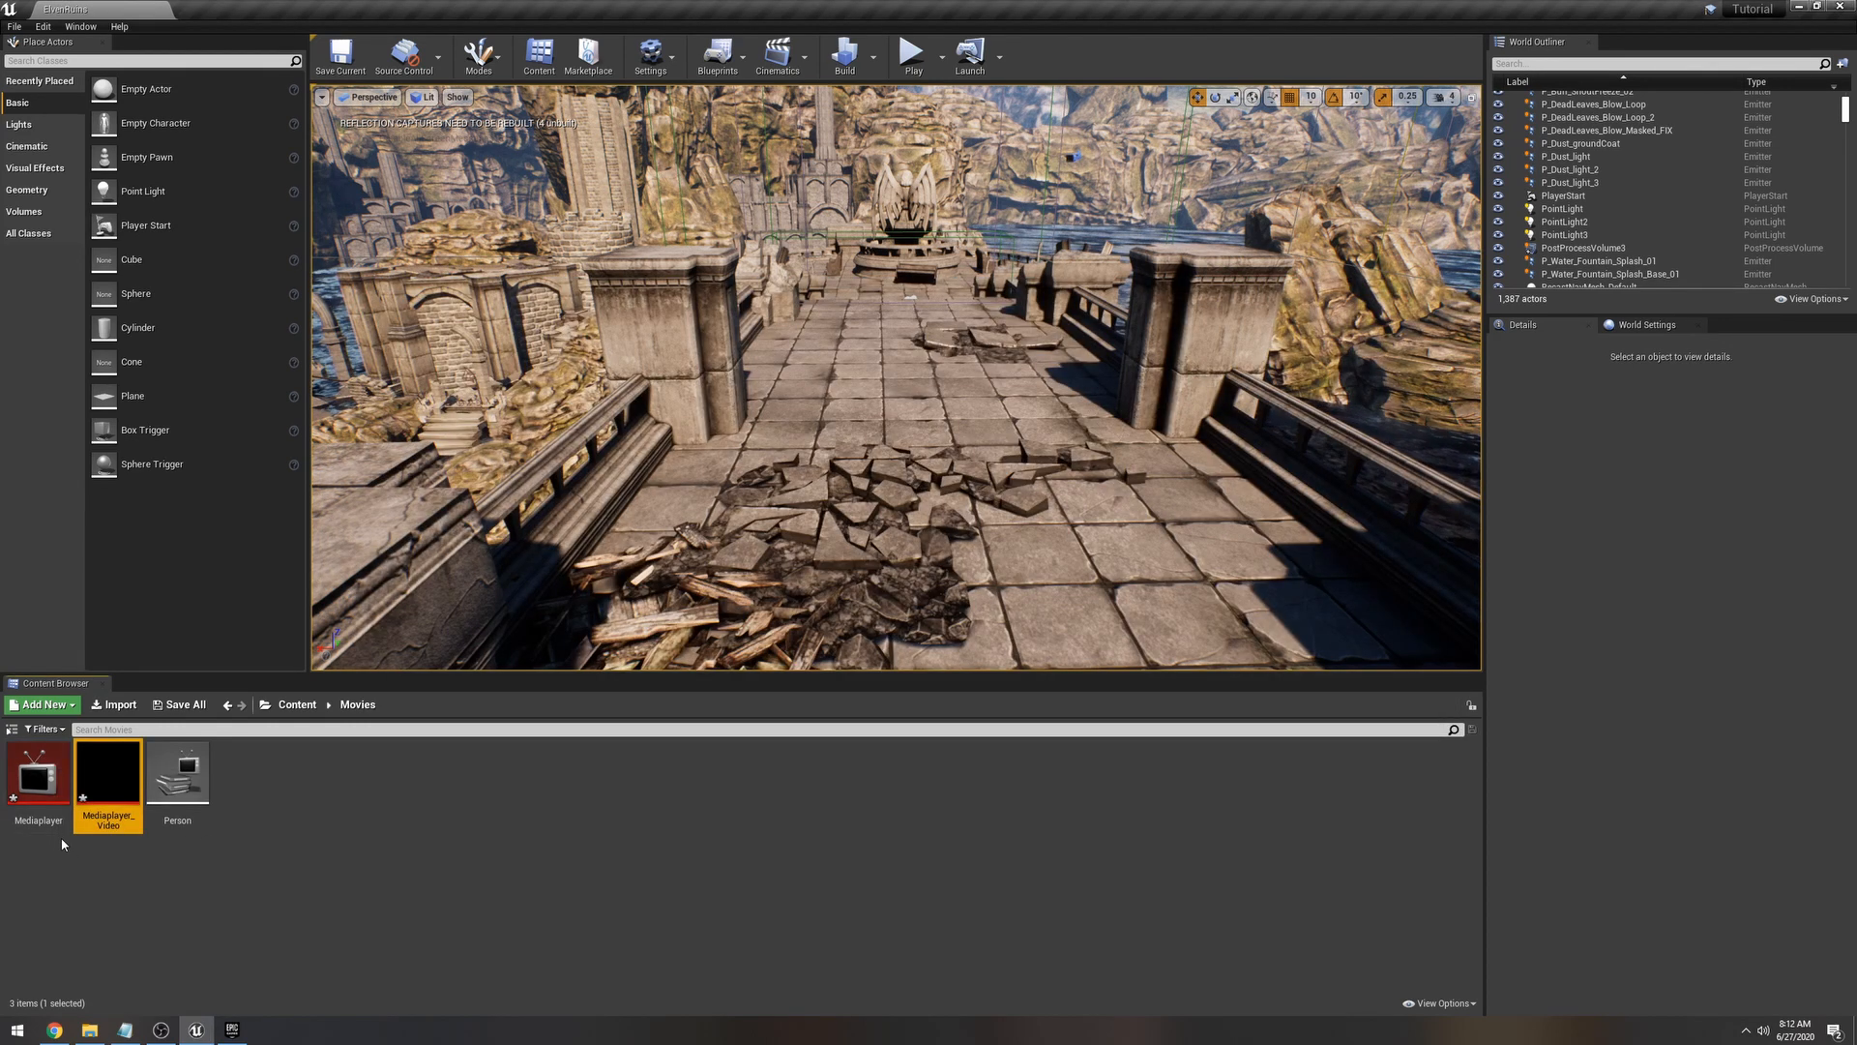
# Step: Open the Person media source in the Mediaplayer asset, then save the player and close its editor
pyautogui.doubleClick(37, 786)
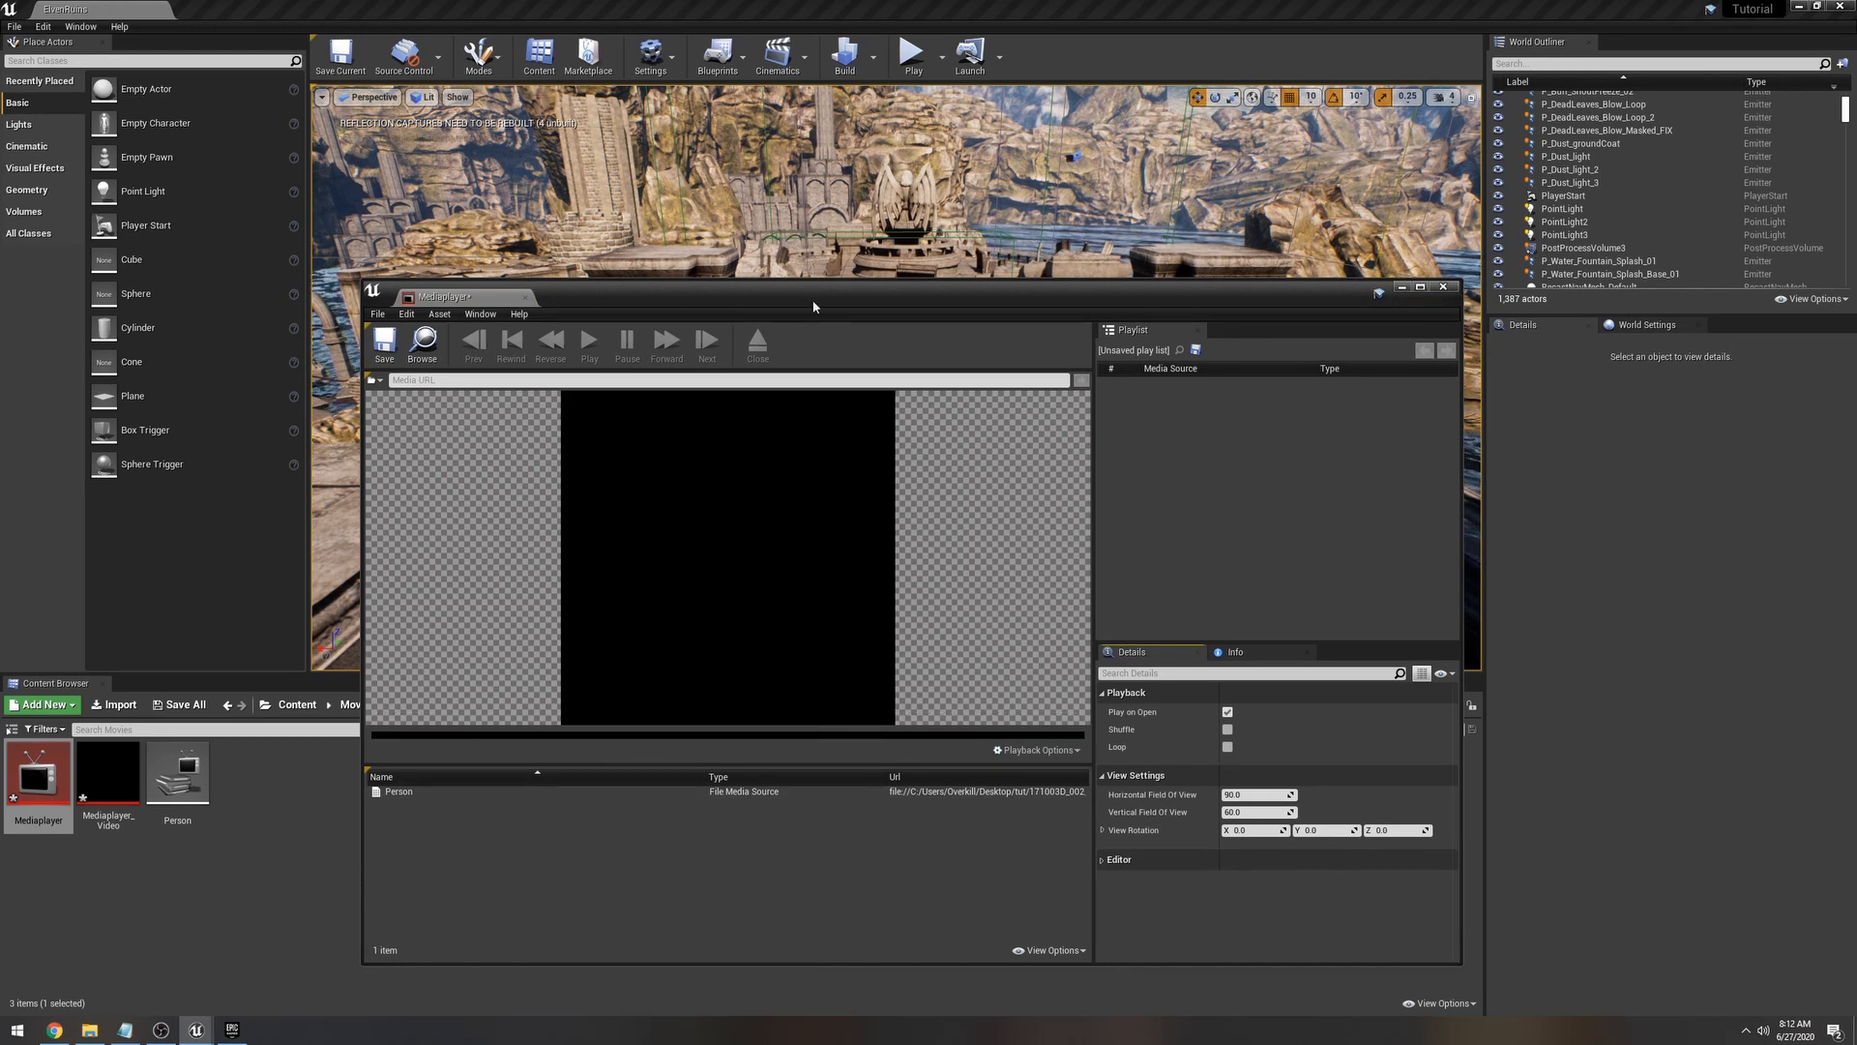
pyautogui.moveTo(812, 300); pyautogui.dragTo(800, 212)
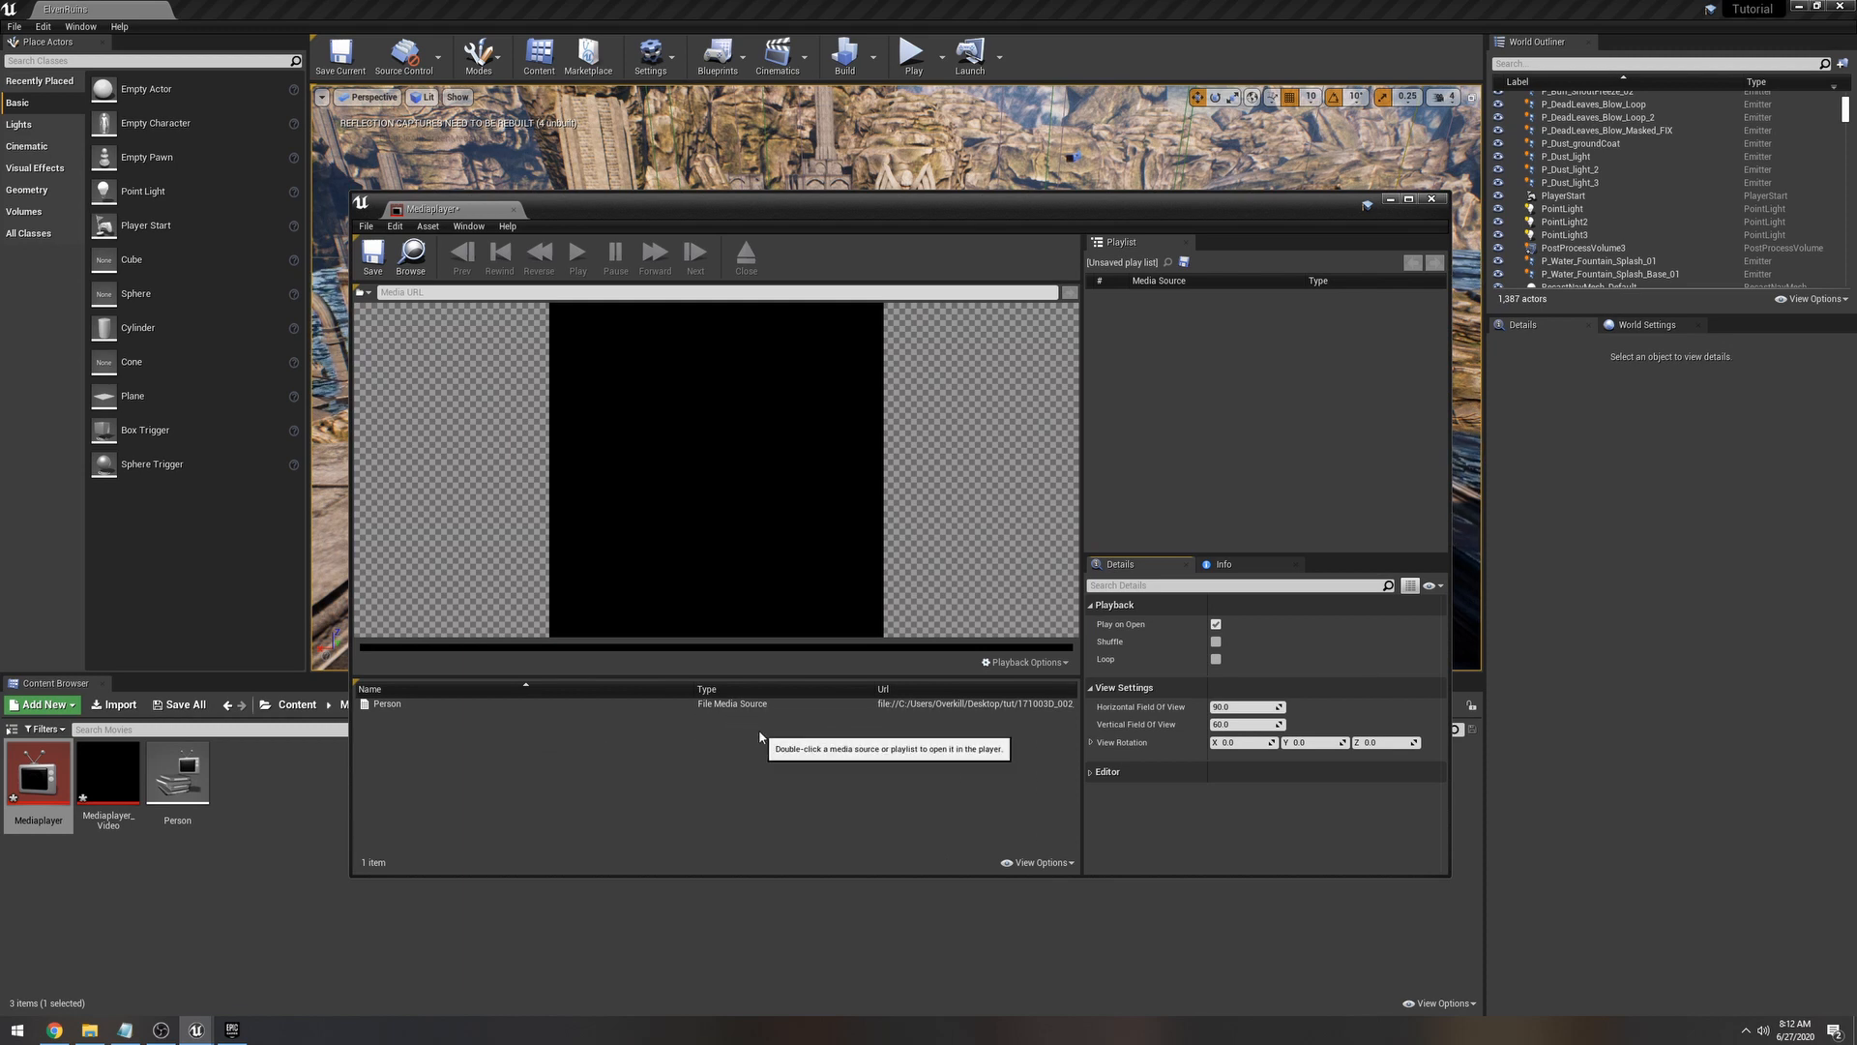
pyautogui.doubleClick(463, 706)
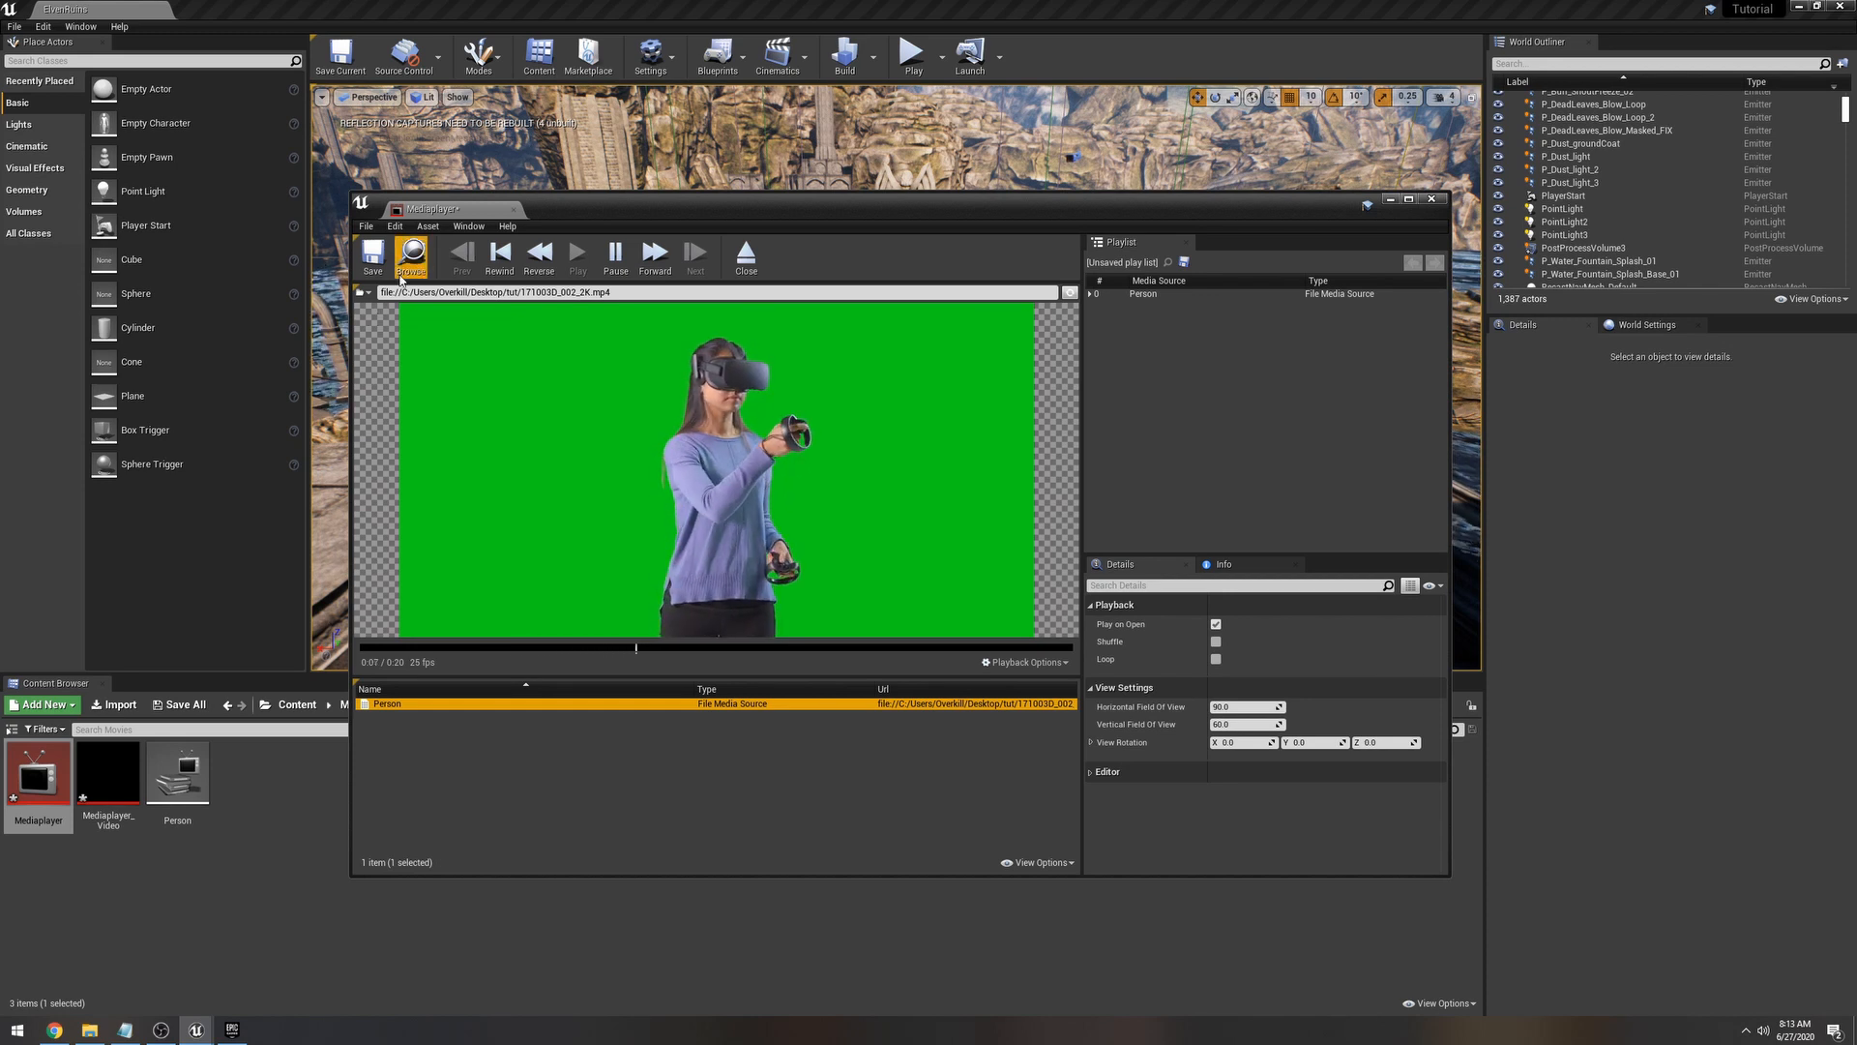
pyautogui.click(374, 257)
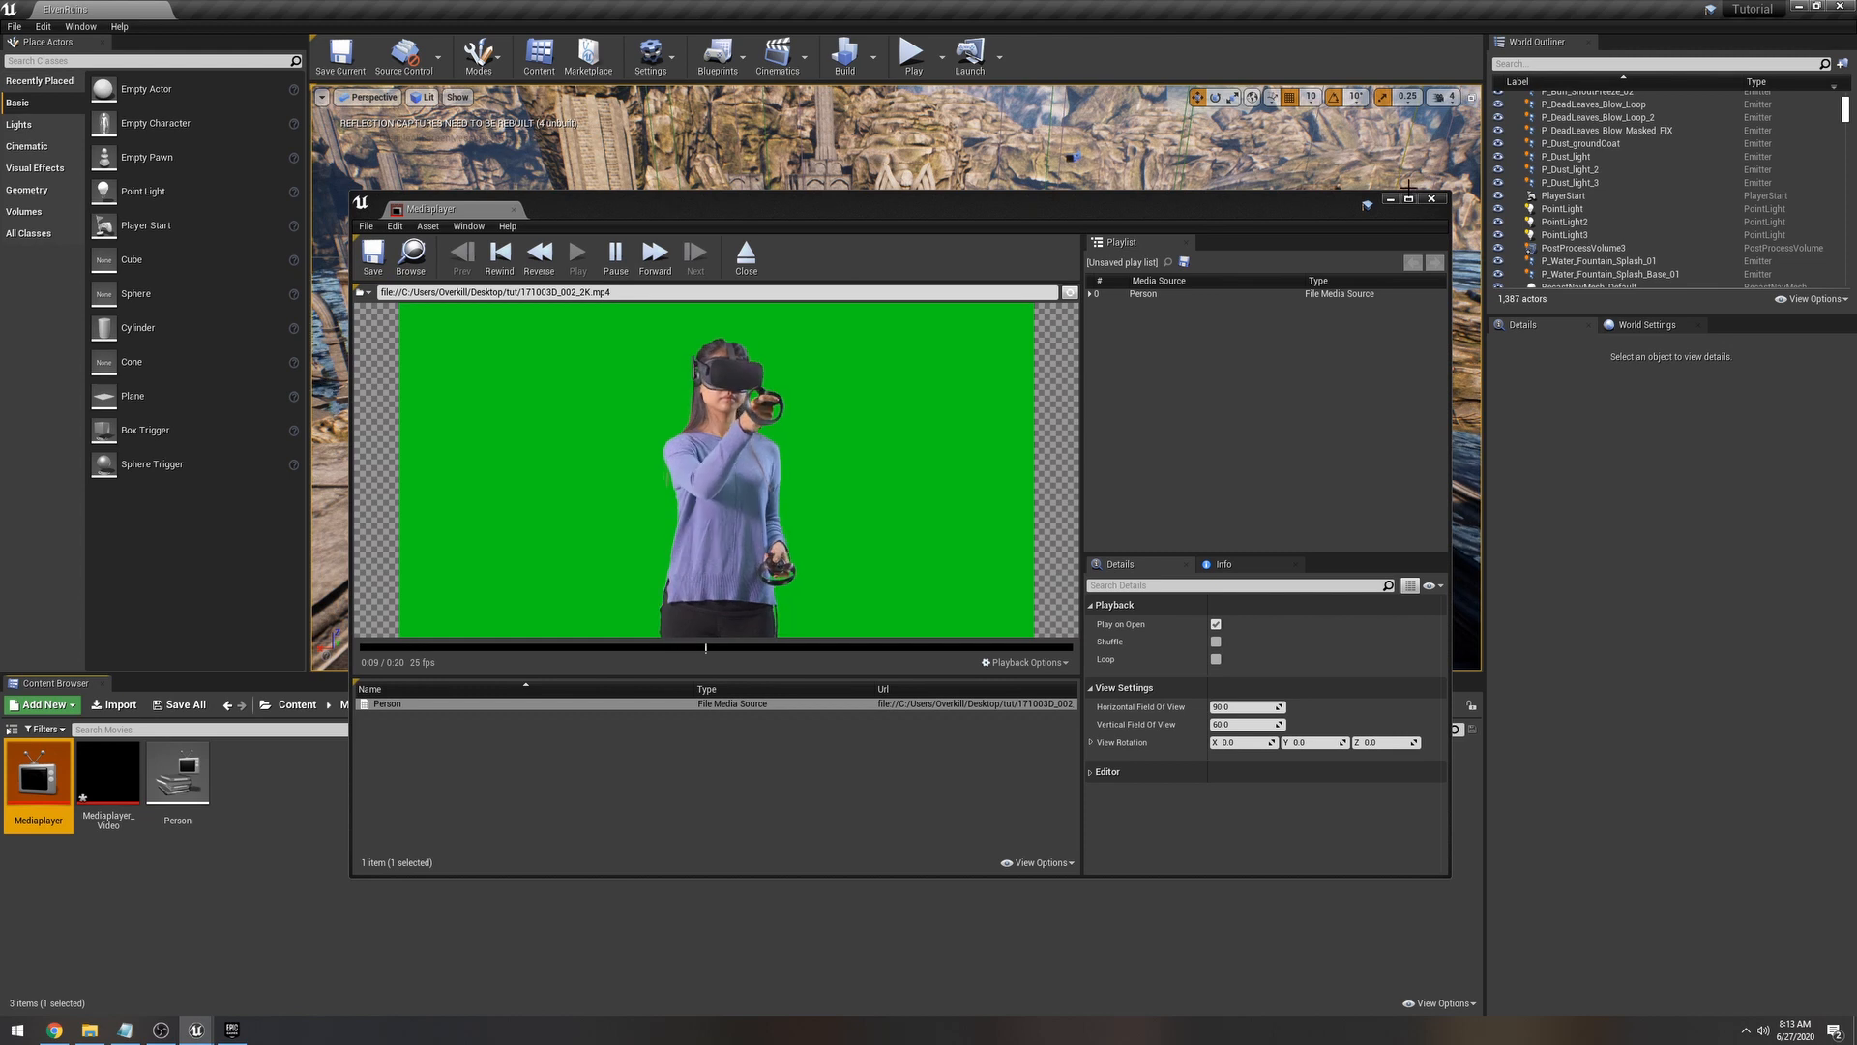
pyautogui.click(1437, 201)
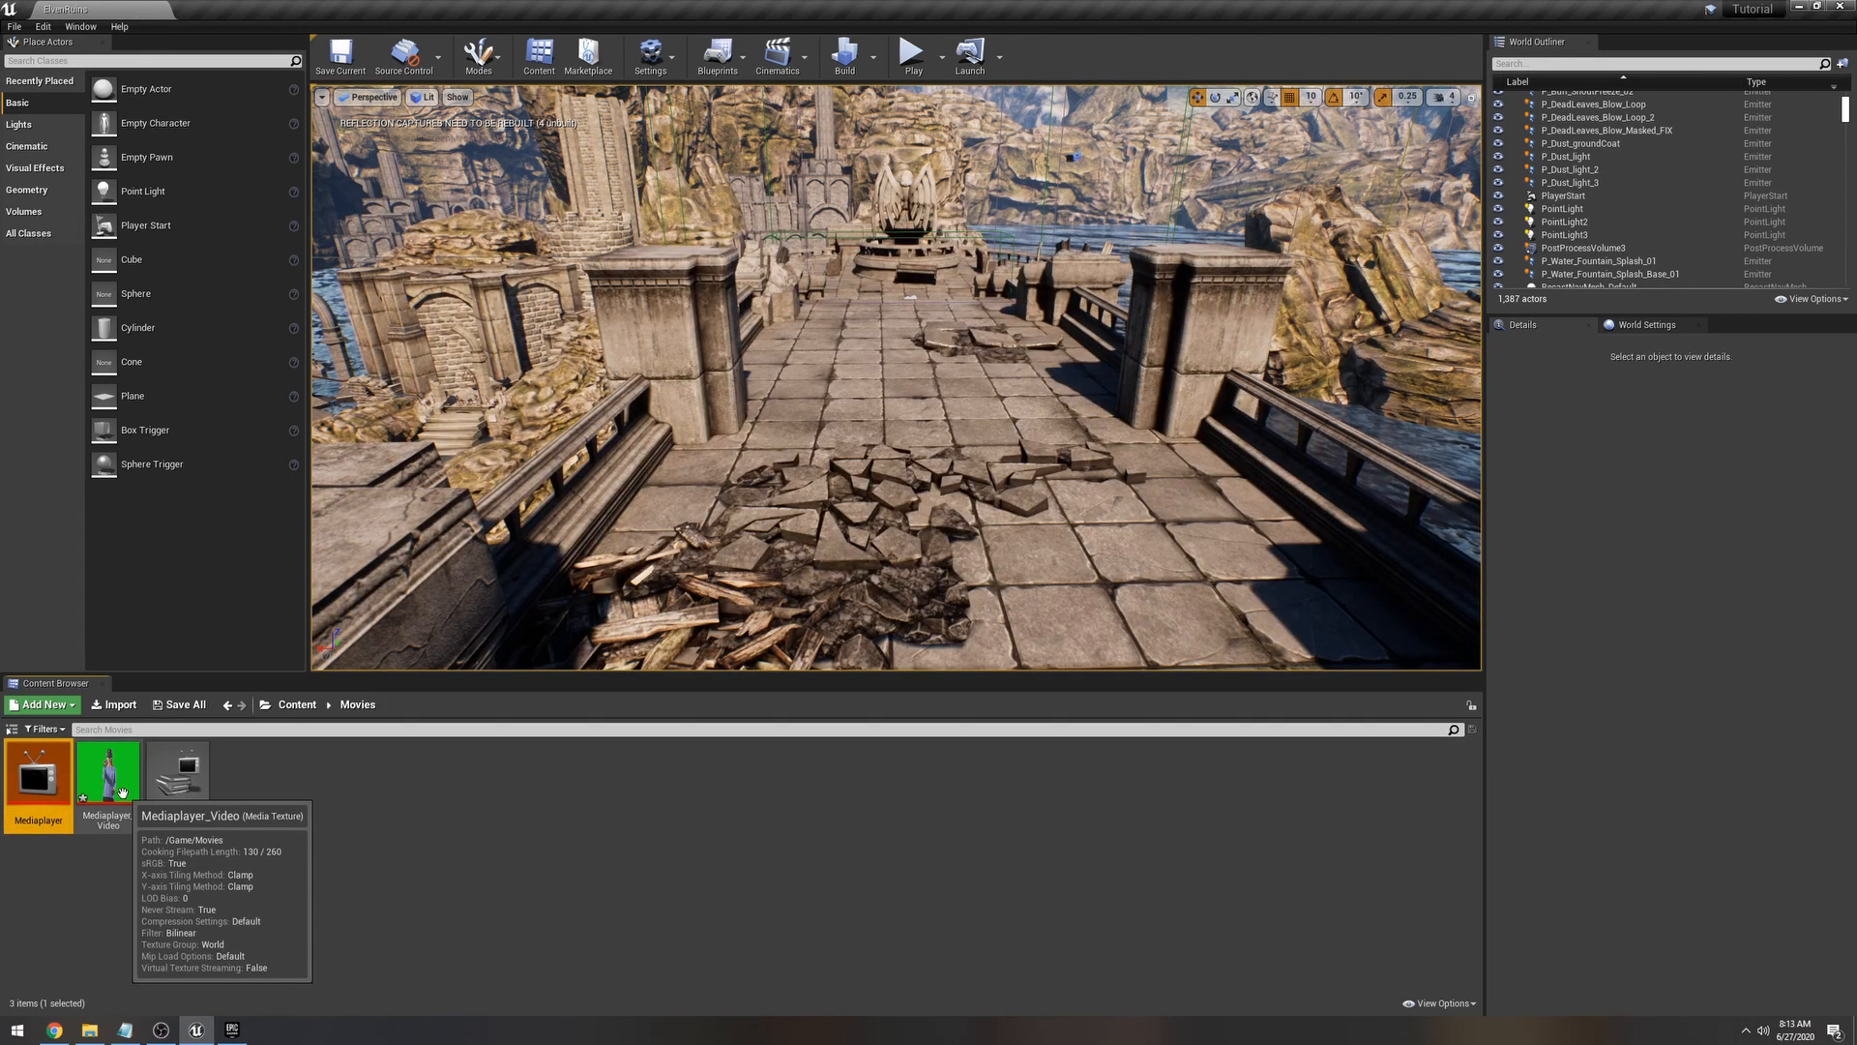
# Step: Place a Plane actor on the stone walkway between the two pillars, facing the statue
pyautogui.press('w')
pyautogui.moveTo(735, 426); pyautogui.dragTo(929, 412, button='right')
pyautogui.press('w')
pyautogui.press('w')
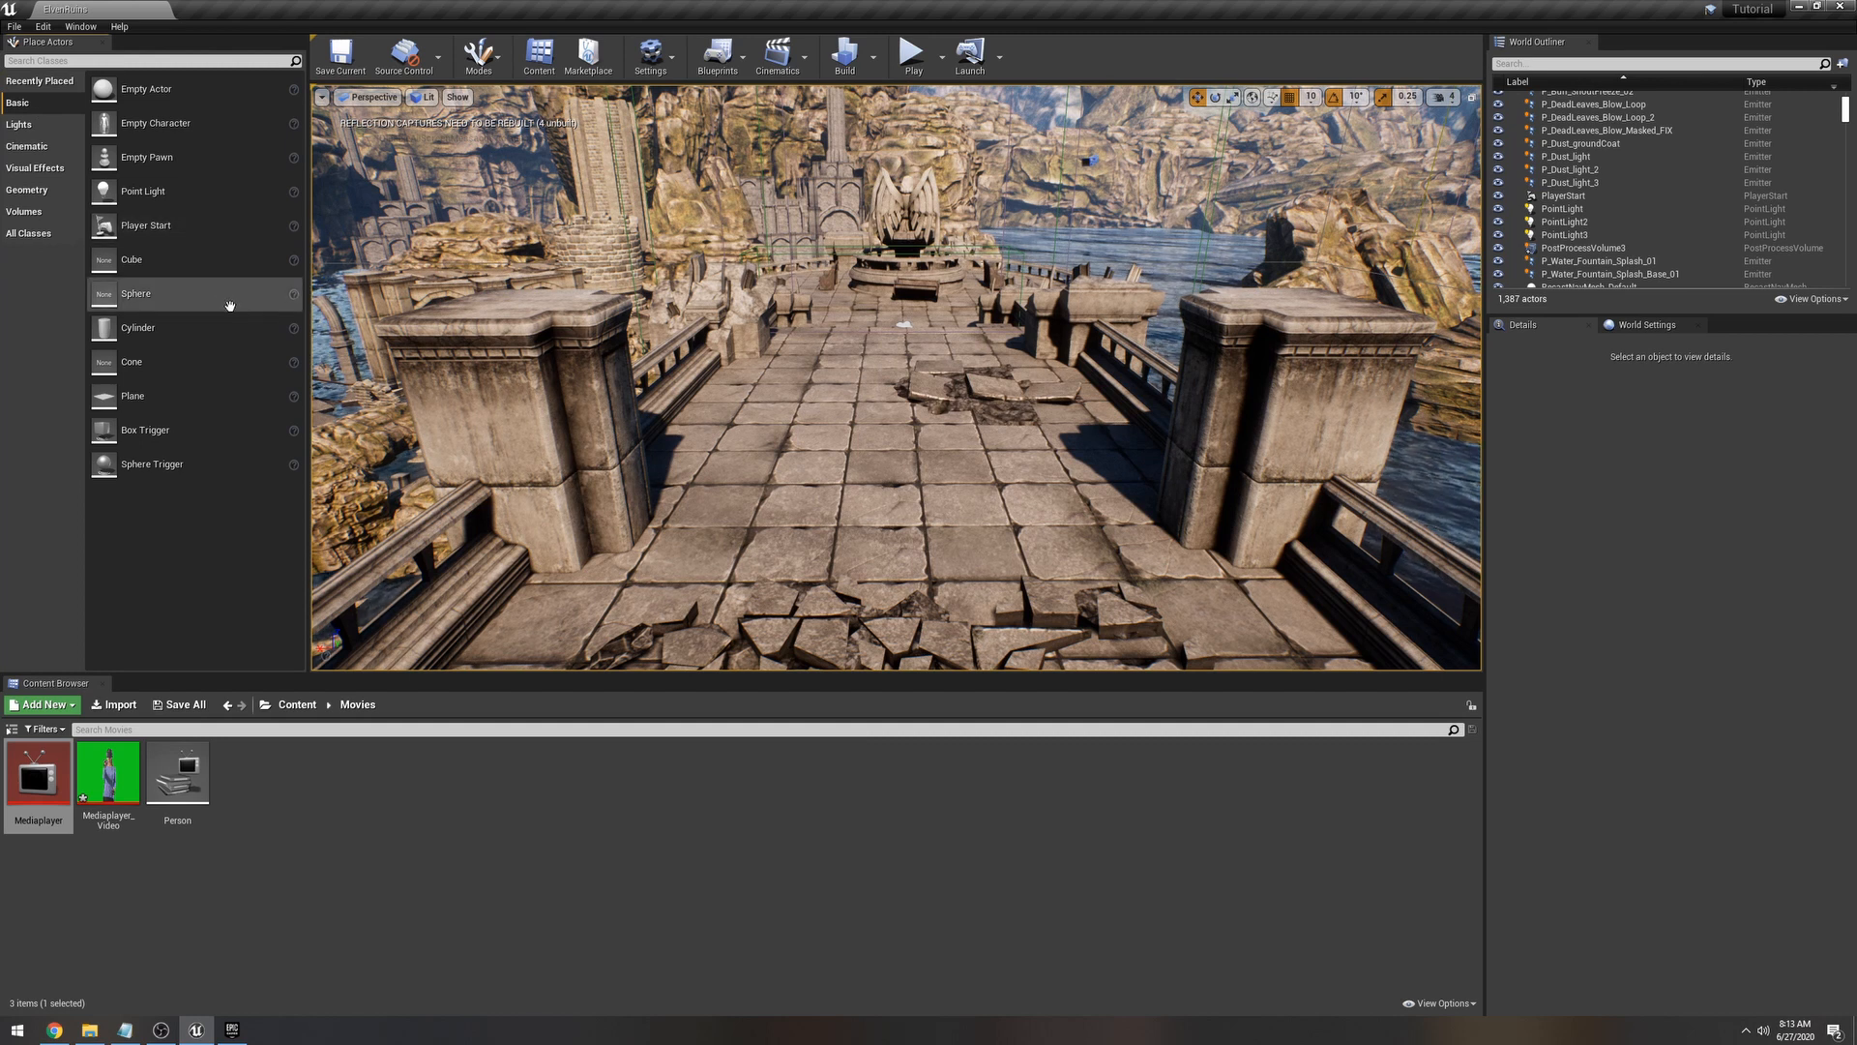
pyautogui.moveTo(232, 391); pyautogui.dragTo(909, 367)
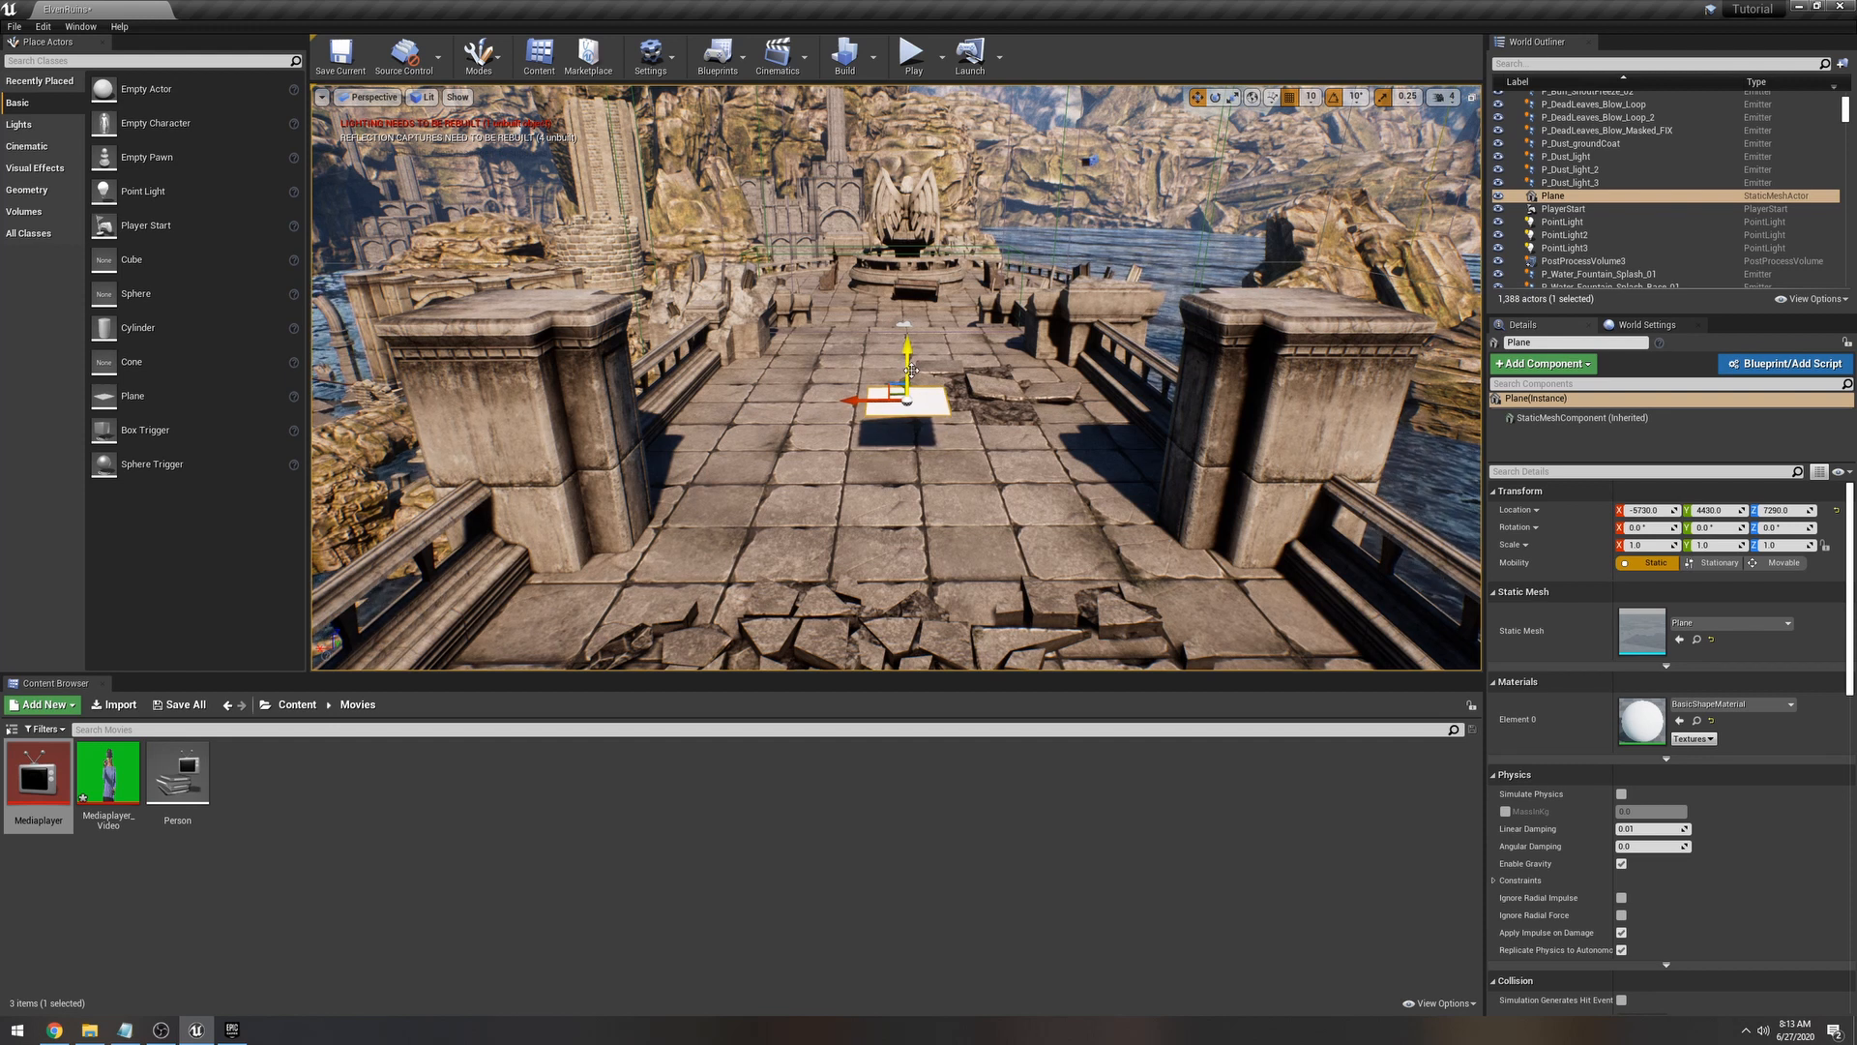
# Step: Rotate the plane -90 degrees about X so it stands upright, and adjust its height to Z 7280
pyautogui.press('e')
pyautogui.moveTo(909, 435)
pyautogui.mouseDown()
pyautogui.moveTo(910, 407)
pyautogui.moveTo(911, 440)
pyautogui.mouseUp()
pyautogui.press('w')
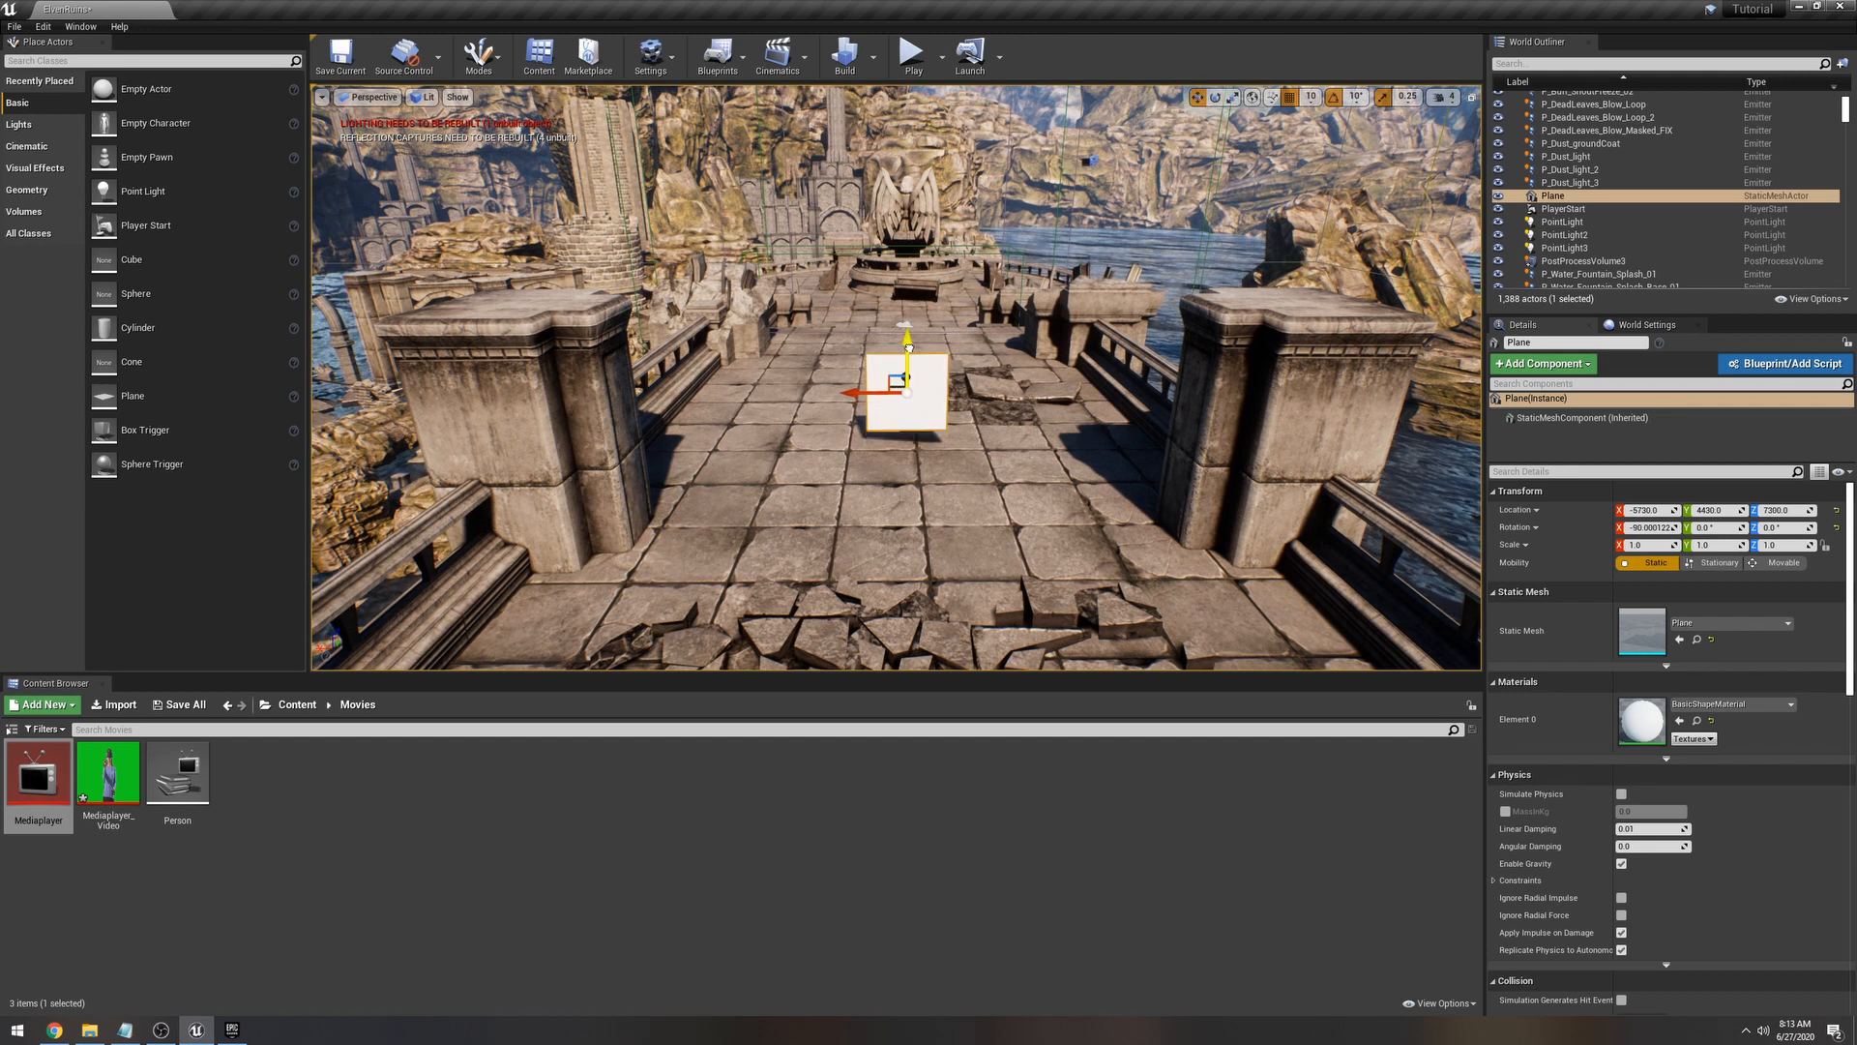
pyautogui.moveTo(908, 348); pyautogui.dragTo(913, 360)
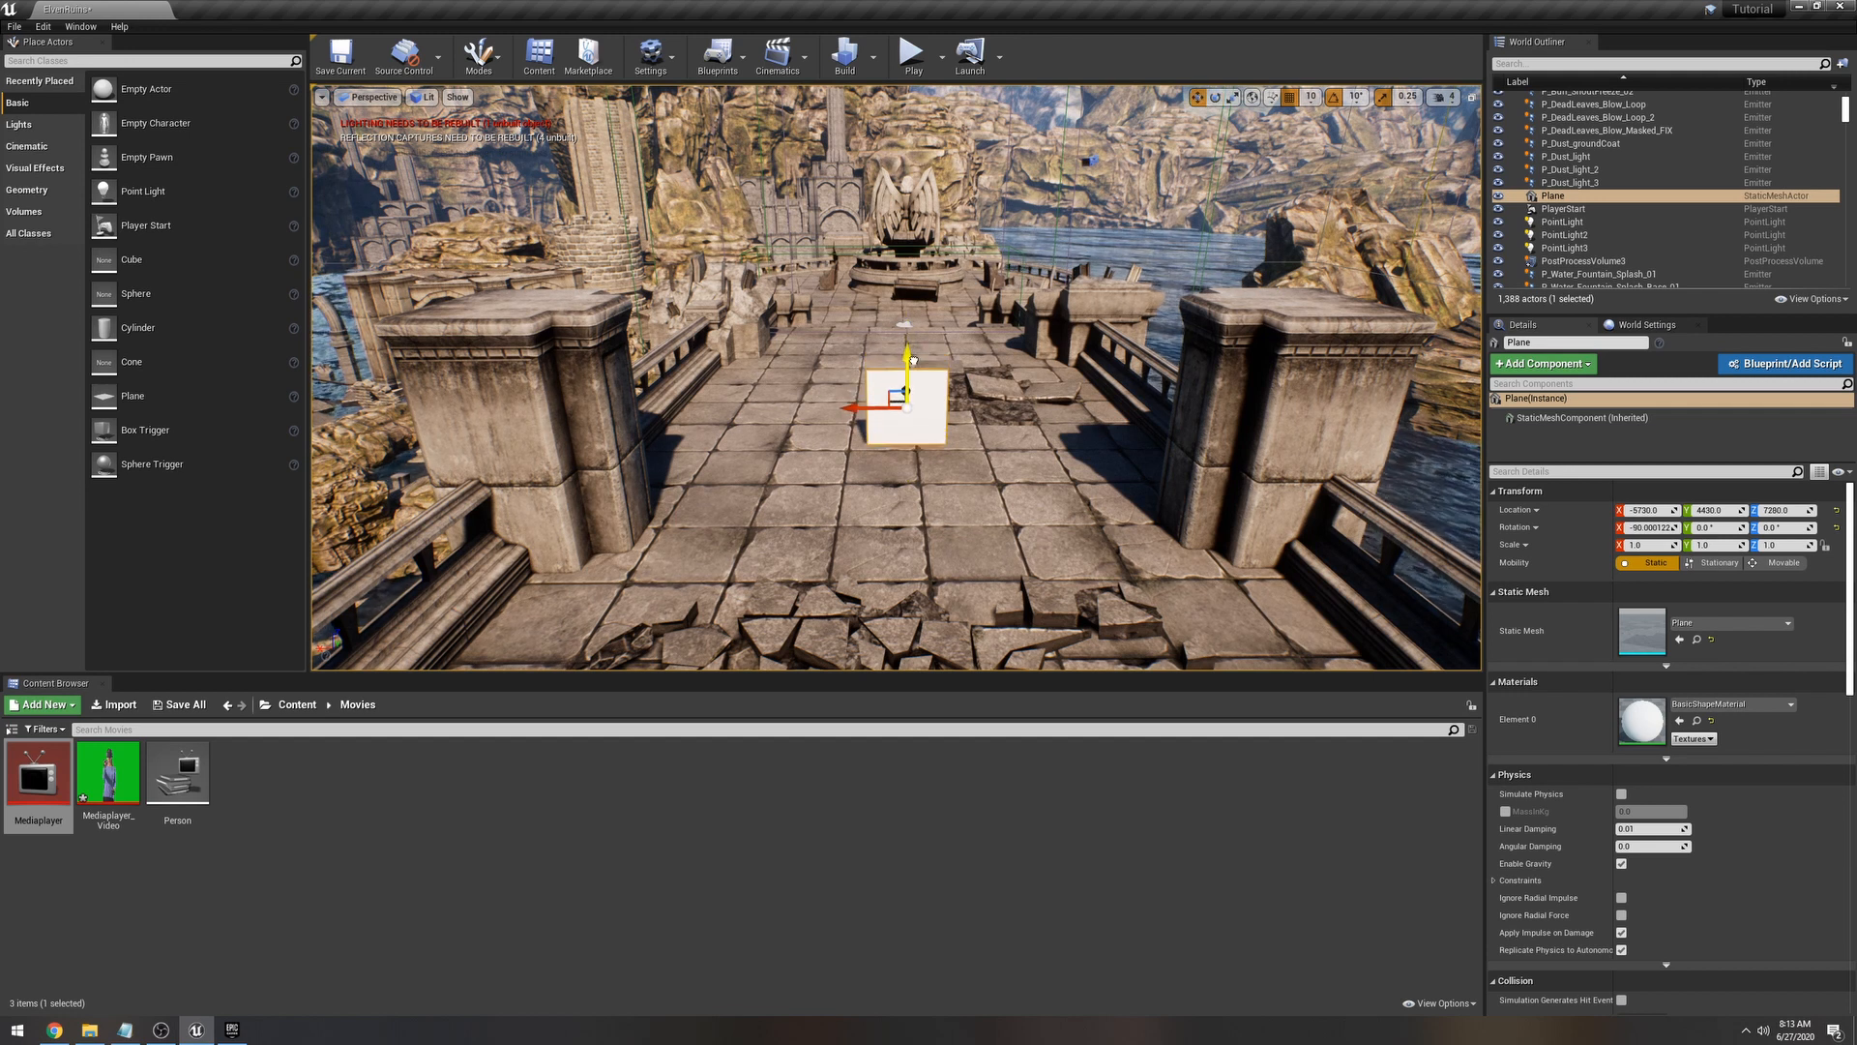
# Step: Set the plane's scale to 3 in X and 2 in Y, and raise it so its lower edge meets the walkway
pyautogui.moveTo(974, 426)
pyautogui.mouseDown(button='right')
pyautogui.moveTo(975, 503)
pyautogui.moveTo(970, 411)
pyautogui.mouseUp(button='right')
pyautogui.press('w')
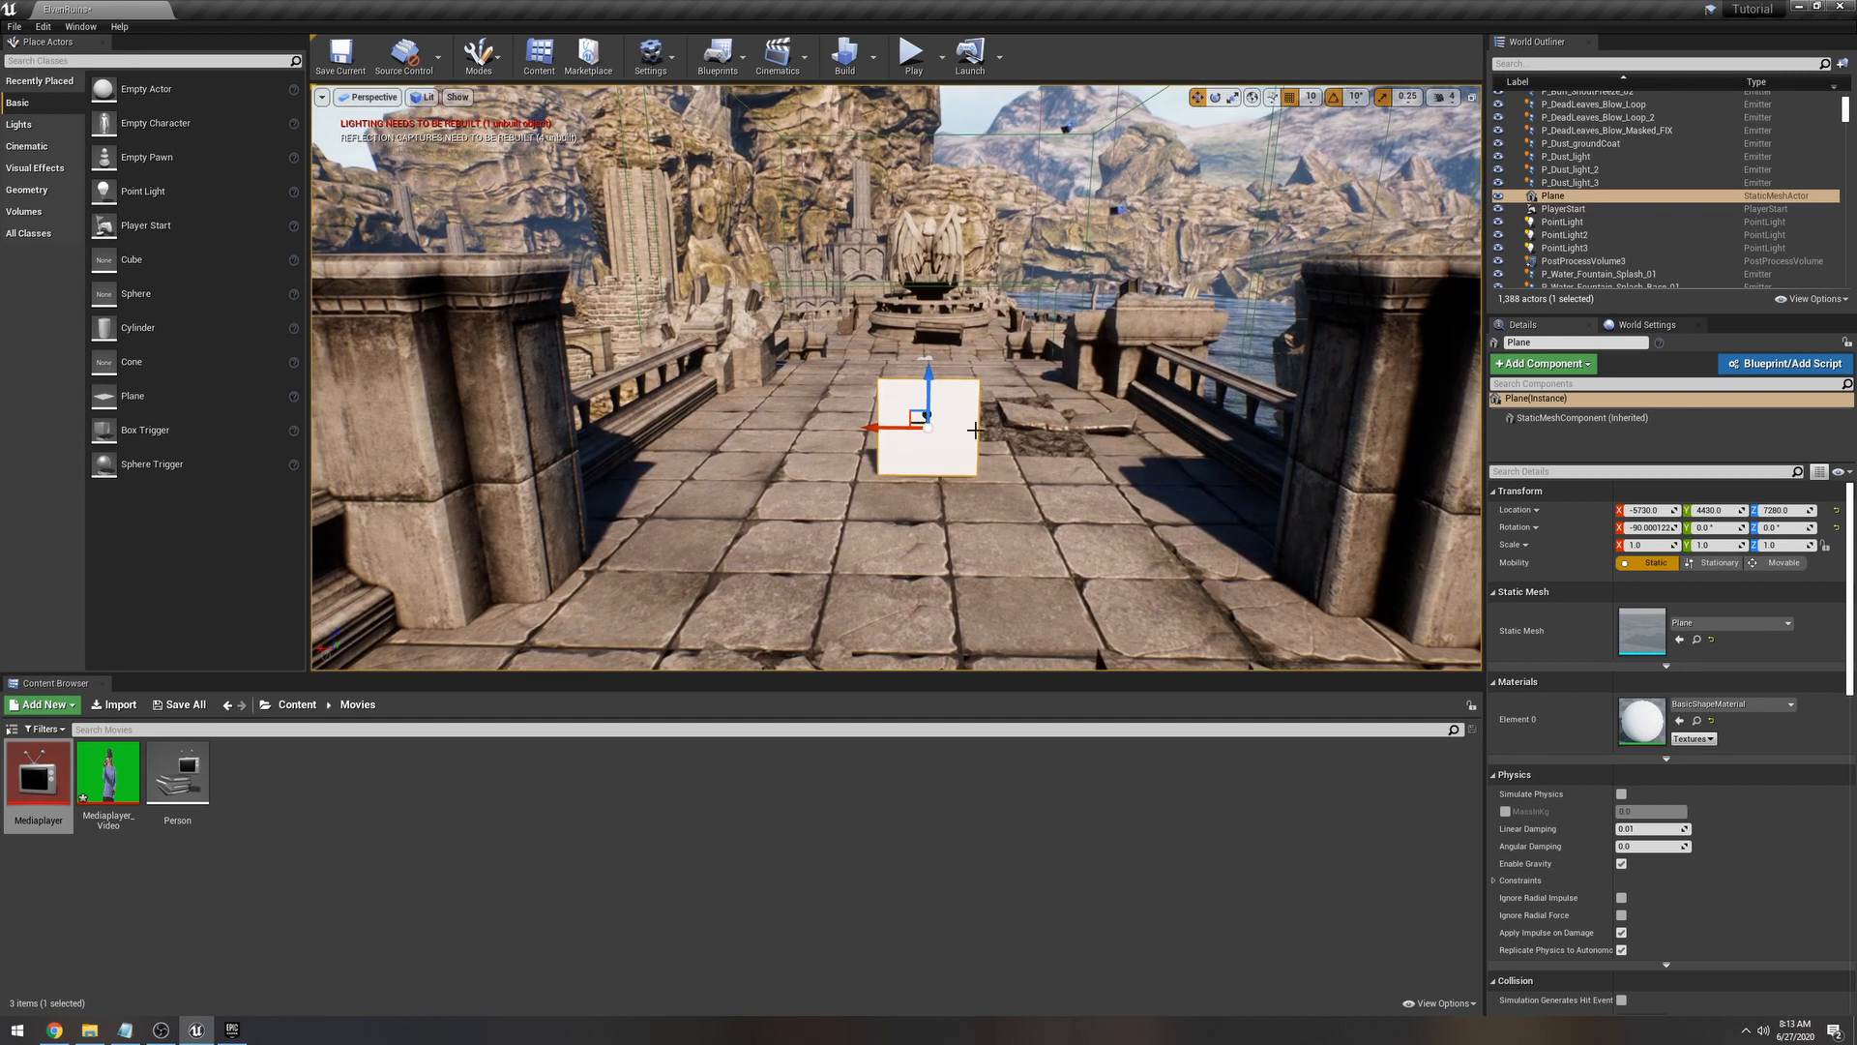
pyautogui.click(1649, 545)
pyautogui.press('Return')
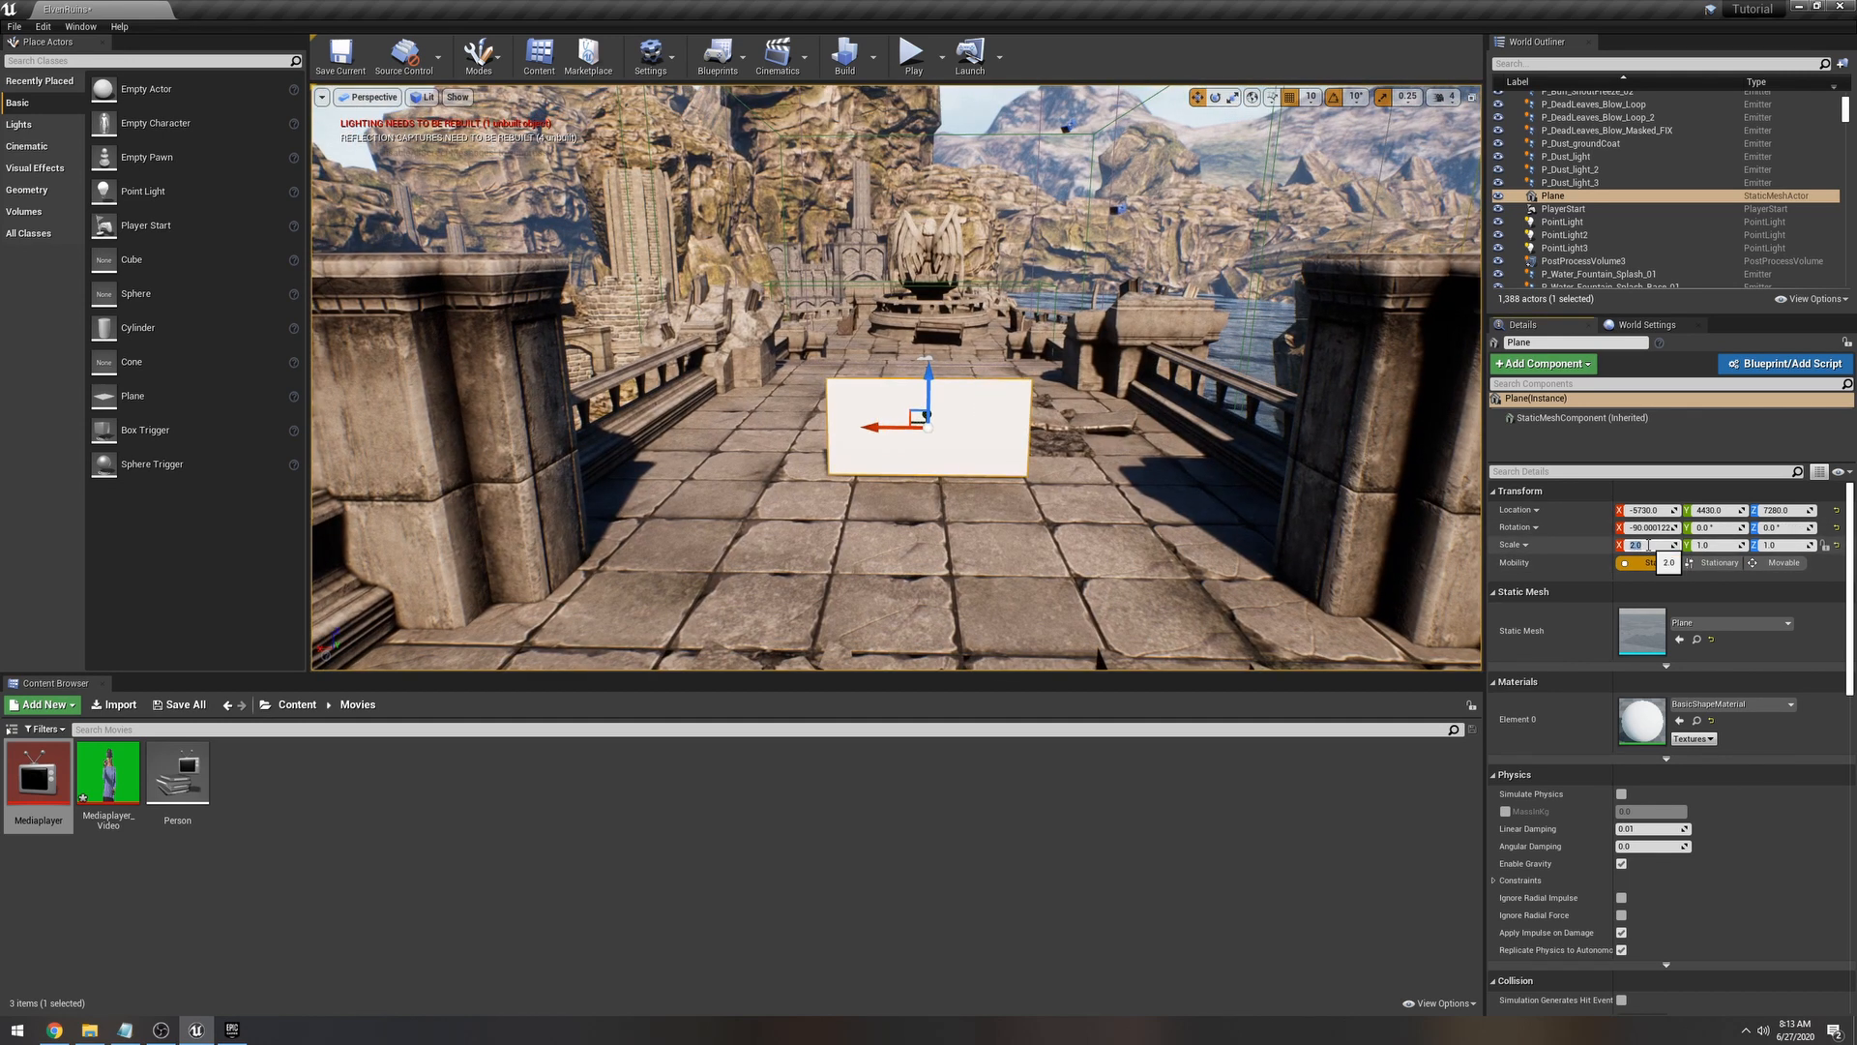
pyautogui.click(1705, 546)
pyautogui.write('2')
pyautogui.press('Return')
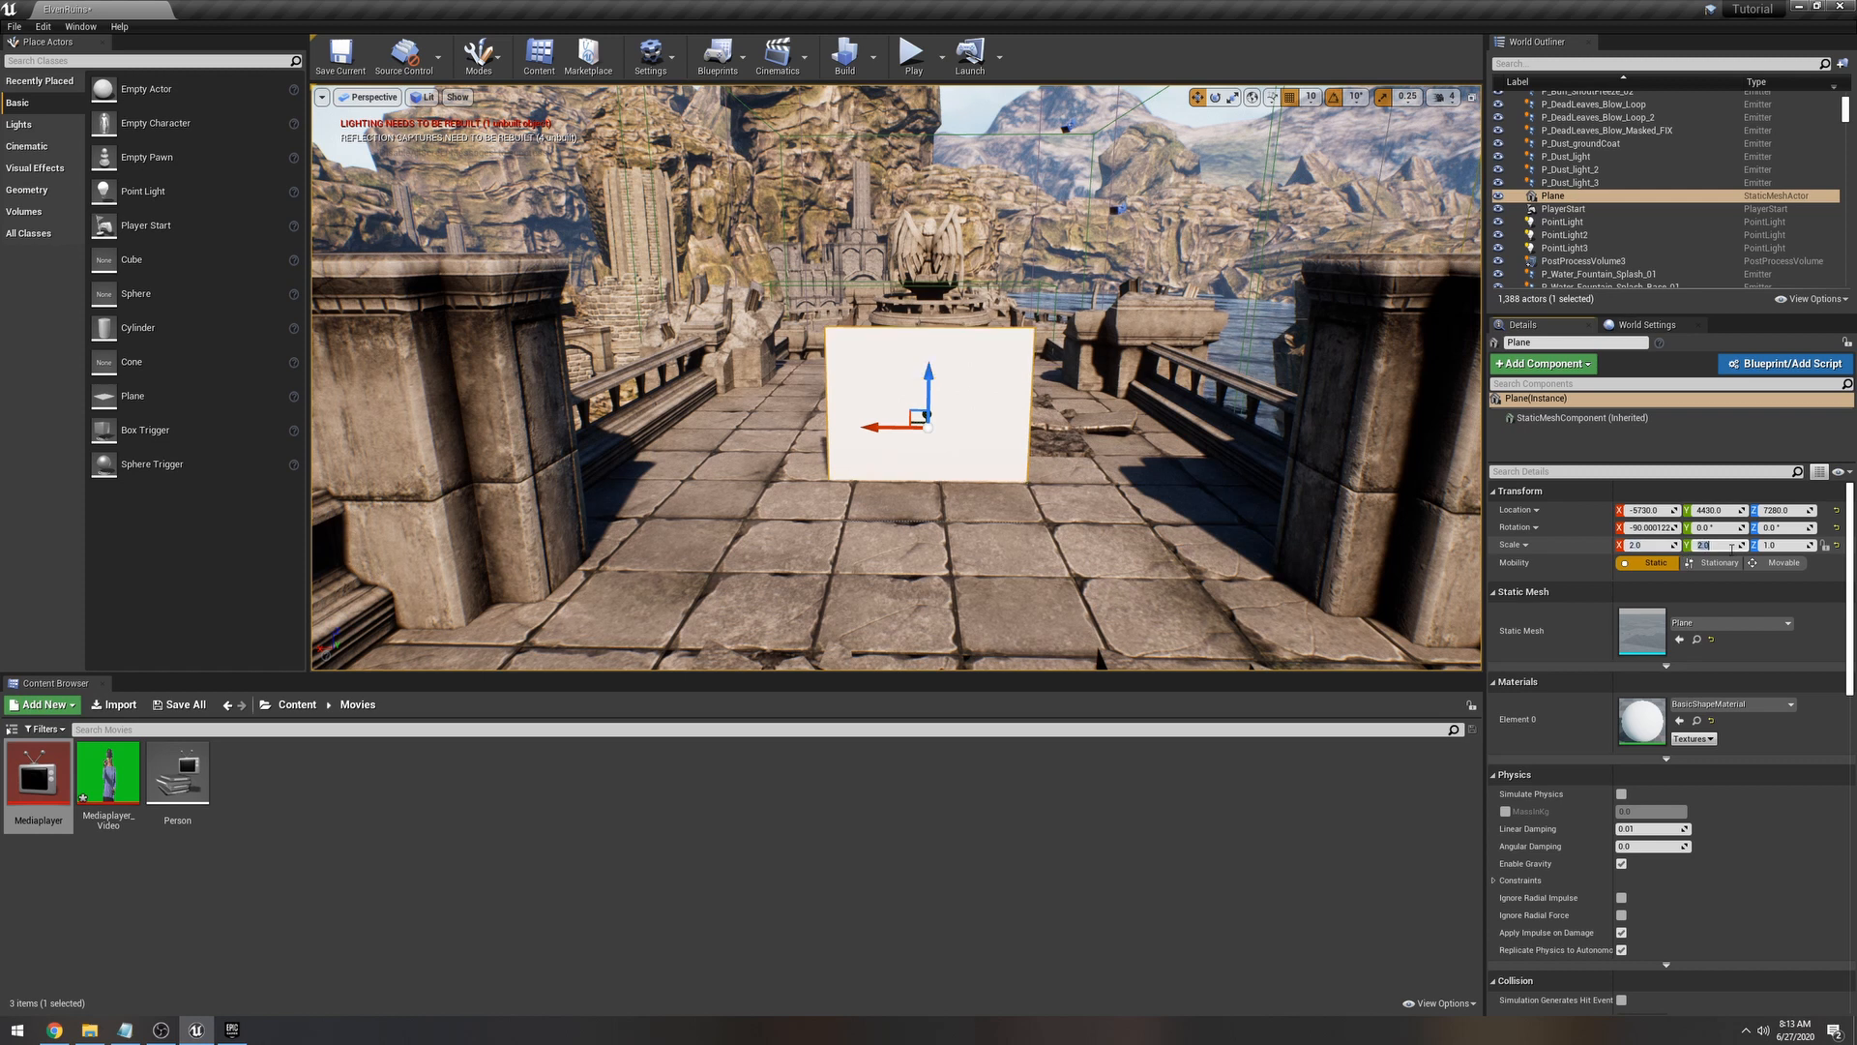
pyautogui.click(1644, 544)
pyautogui.write('3')
pyautogui.press('Return')
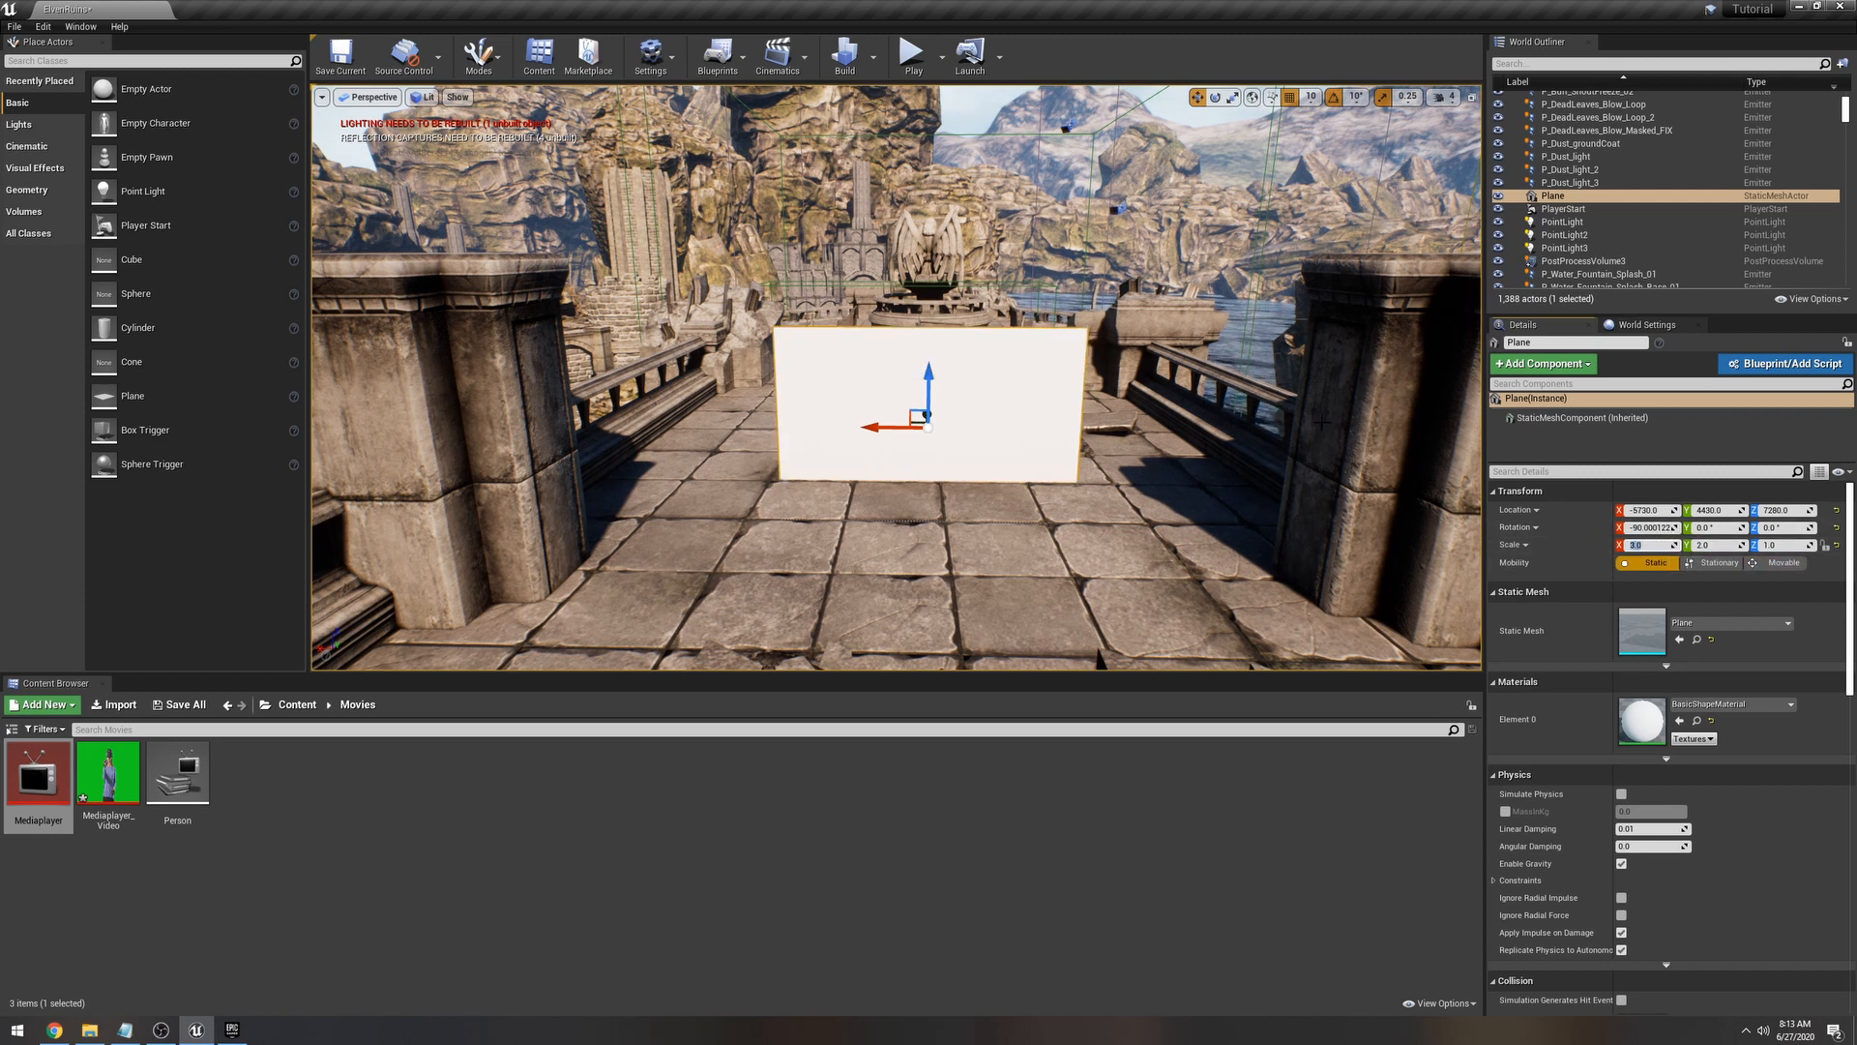
pyautogui.moveTo(934, 384); pyautogui.dragTo(939, 341)
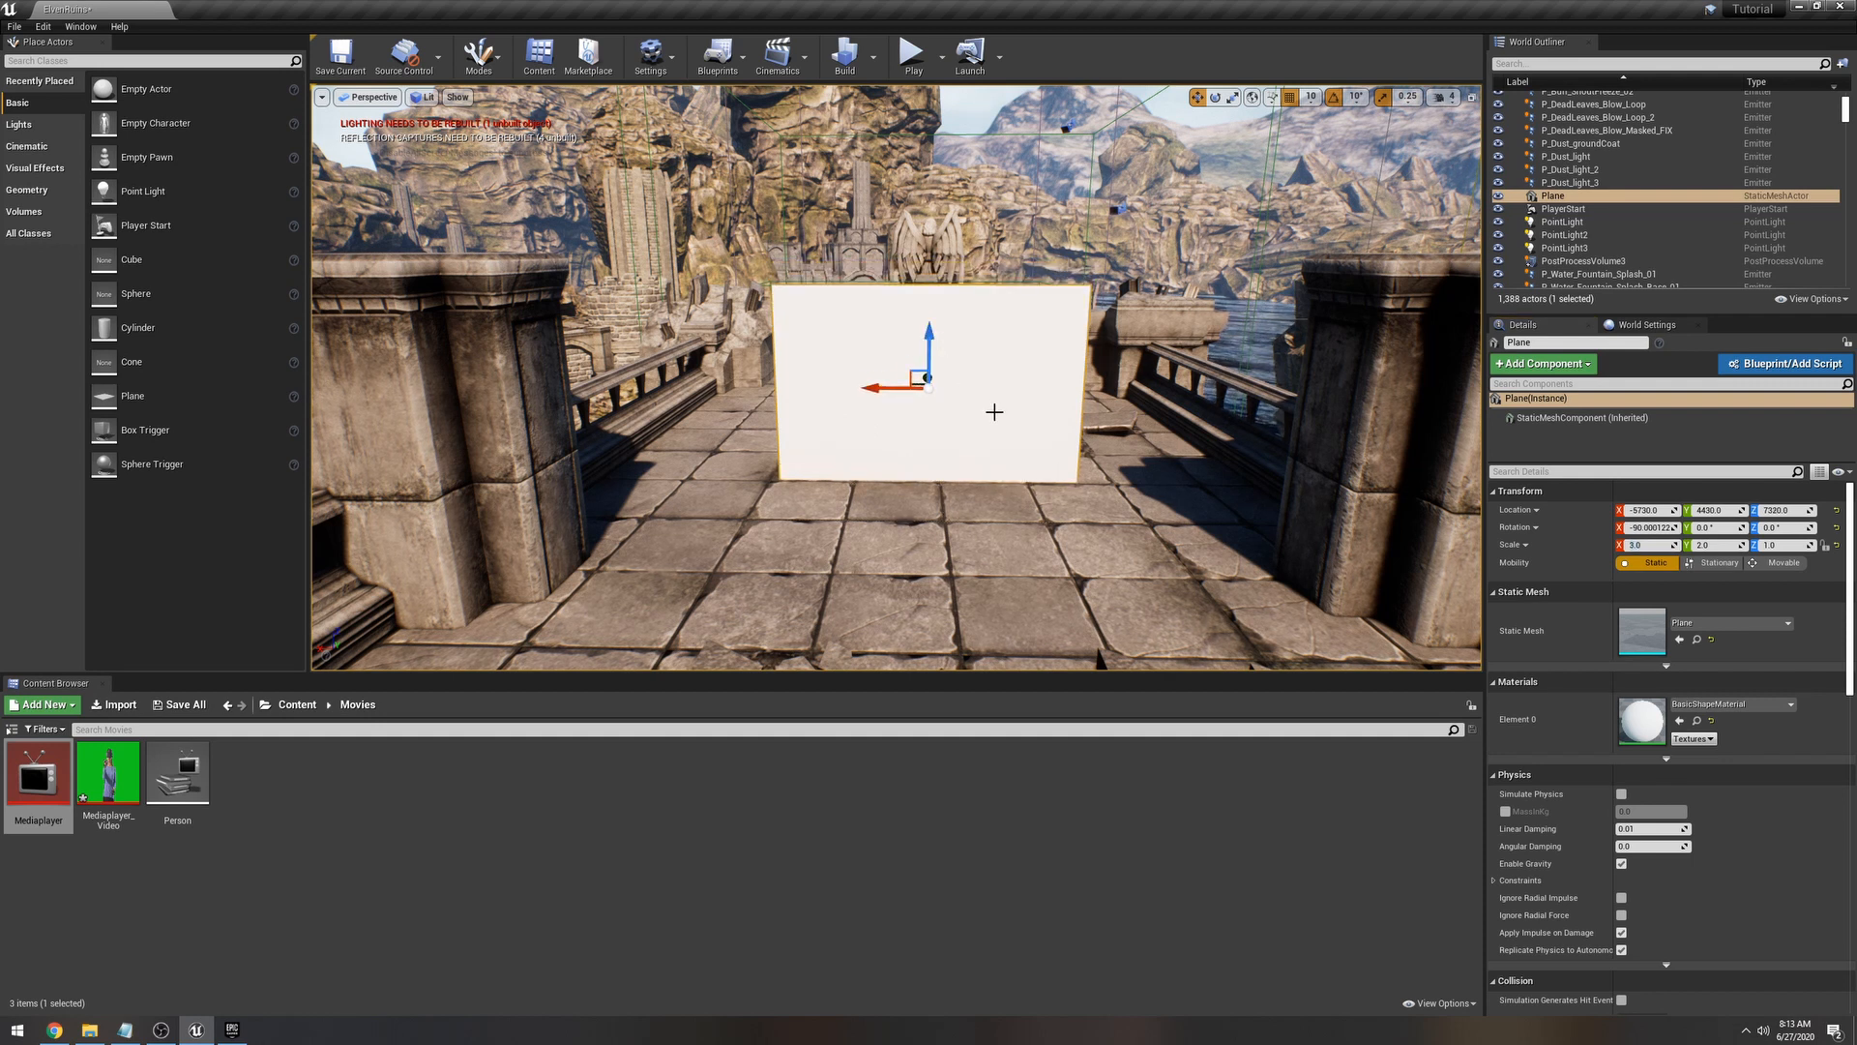
# Step: Play-test the level in the viewport, firing projectiles around the plane, and stop the play session
pyautogui.click(912, 53)
pyautogui.press('w')
pyautogui.click(901, 397)
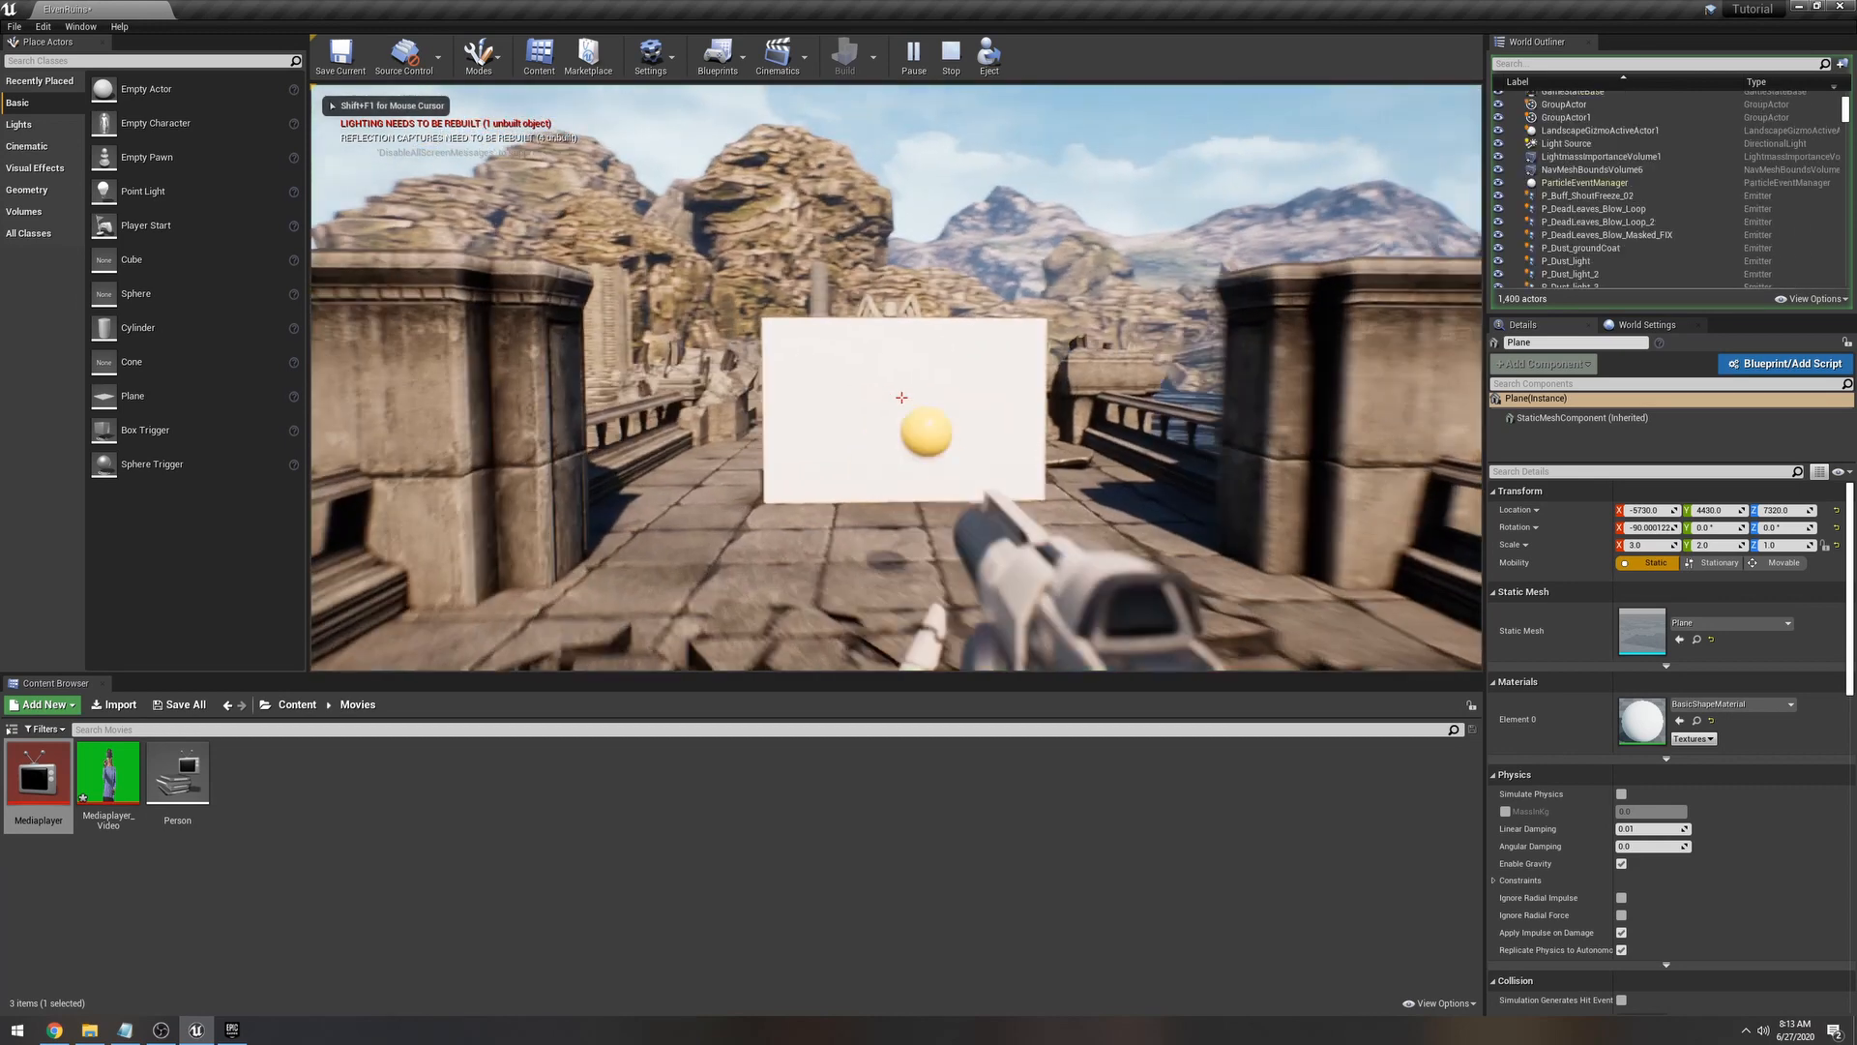
pyautogui.click(901, 397)
pyautogui.click(901, 398)
pyautogui.click(901, 397)
pyautogui.press('w')
pyautogui.click(901, 398)
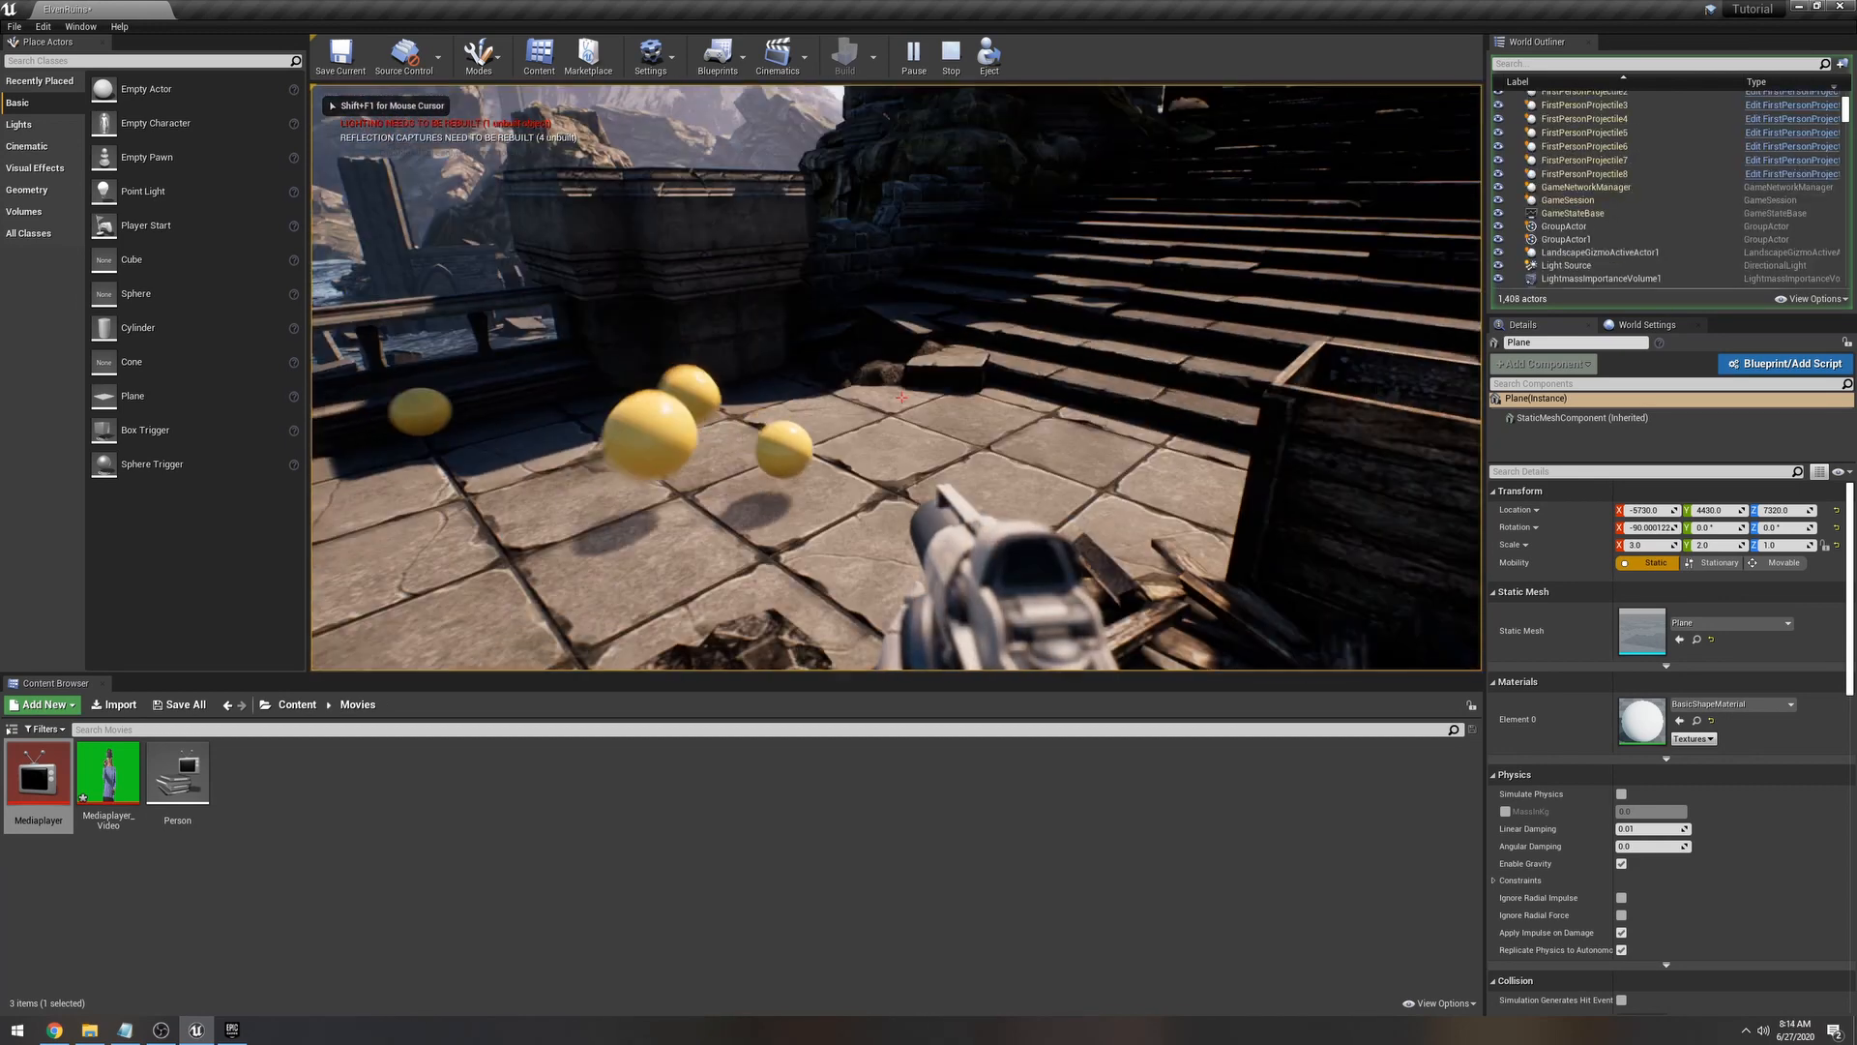
pyautogui.click(901, 398)
pyautogui.click(902, 397)
pyautogui.click(901, 398)
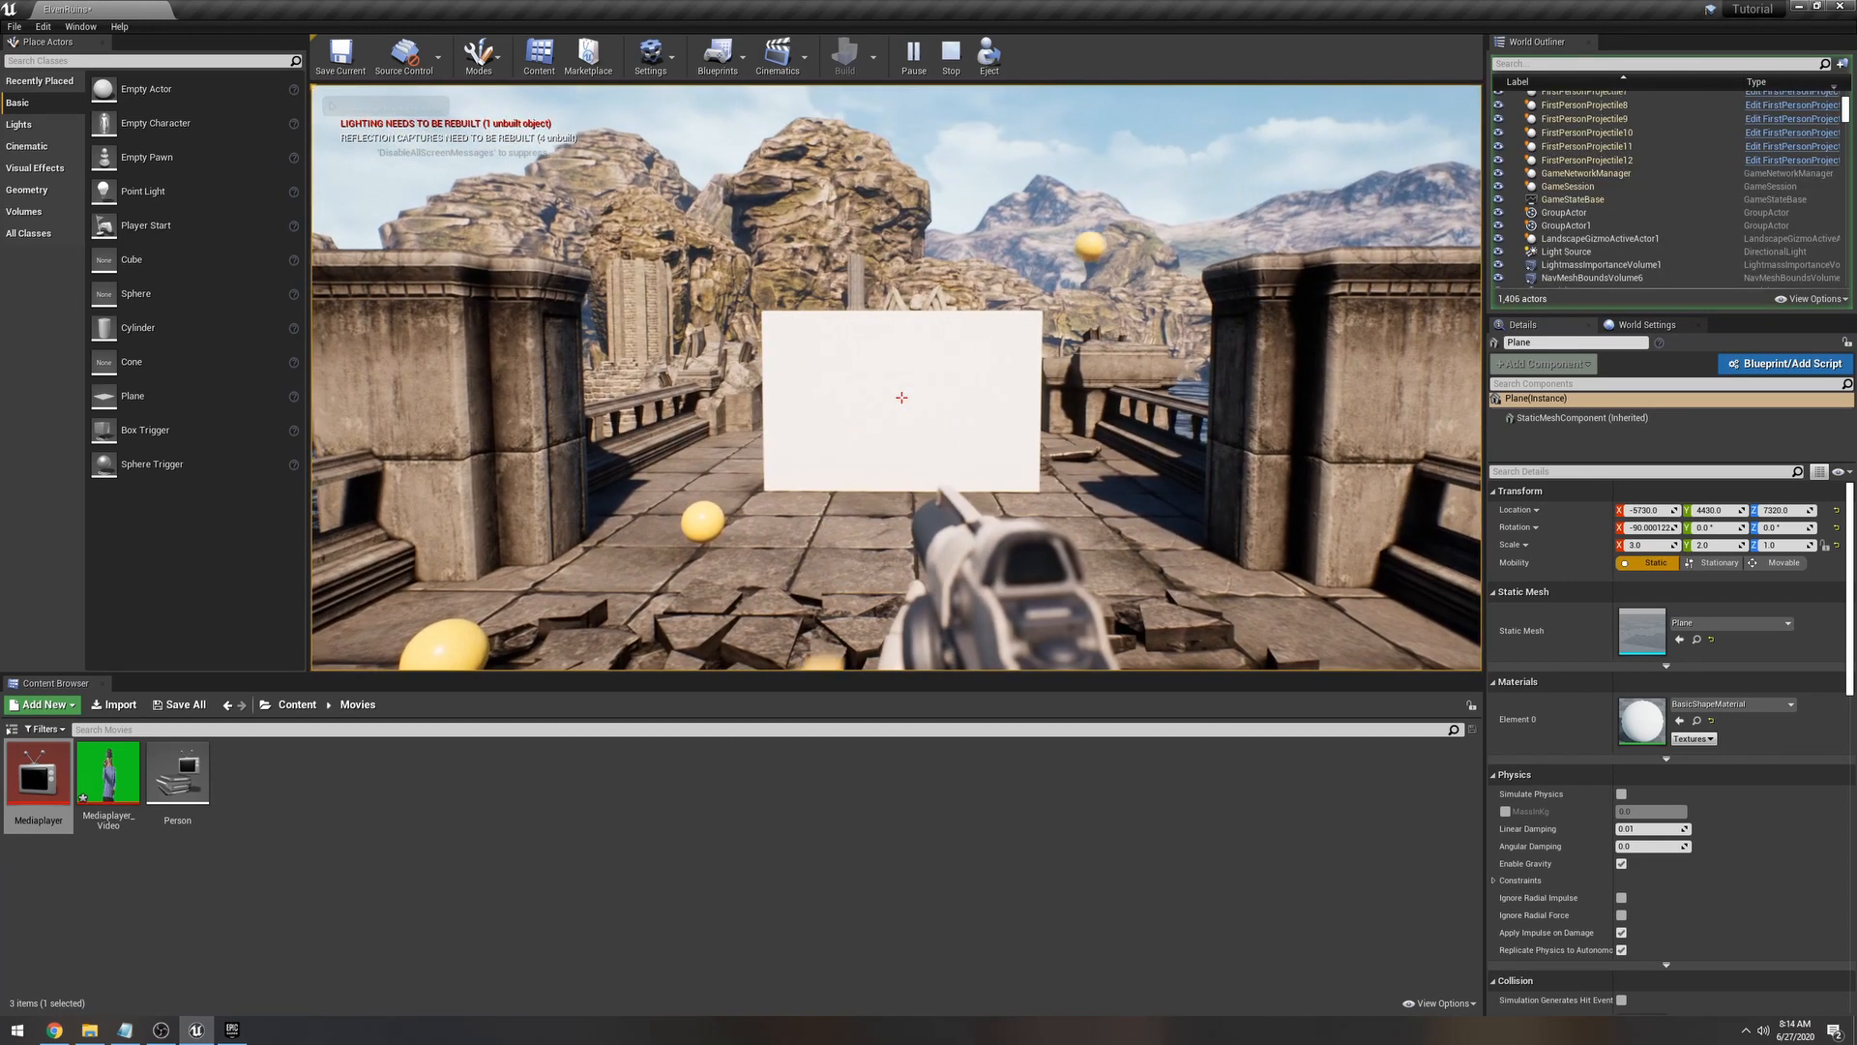
pyautogui.press('Escape')
# Step: Apply the Mediaplayer_Video texture to the upright plane in the level and select the plane
pyautogui.press('w')
pyautogui.moveTo(897, 387)
pyautogui.mouseDown(button='right')
pyautogui.moveTo(897, 242)
pyautogui.moveTo(896, 552)
pyautogui.moveTo(896, 387)
pyautogui.mouseUp(button='right')
pyautogui.press('s')
pyautogui.press('w')
pyautogui.moveTo(98, 786); pyautogui.dragTo(744, 389)
pyautogui.moveTo(101, 779); pyautogui.dragTo(821, 442)
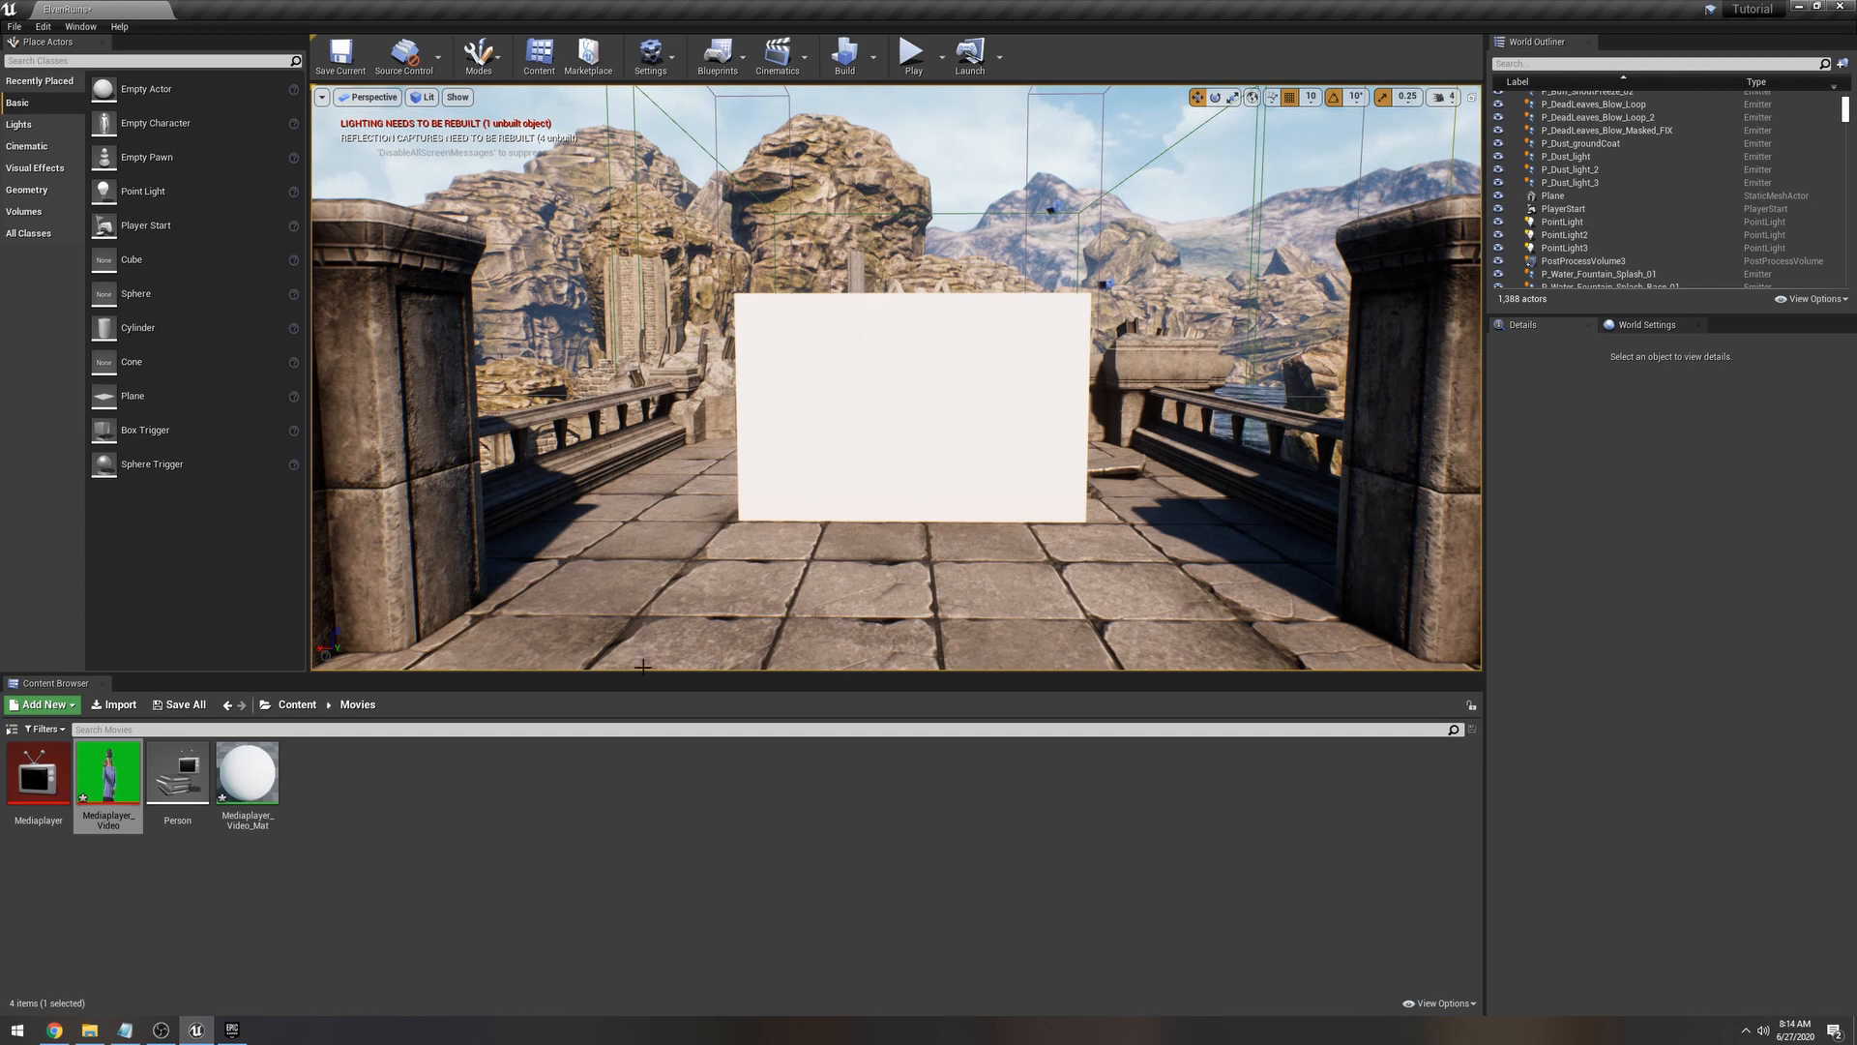
pyautogui.press('a')
pyautogui.moveTo(750, 589); pyautogui.dragTo(752, 585, button='right')
pyautogui.press('d')
pyautogui.click(774, 420)
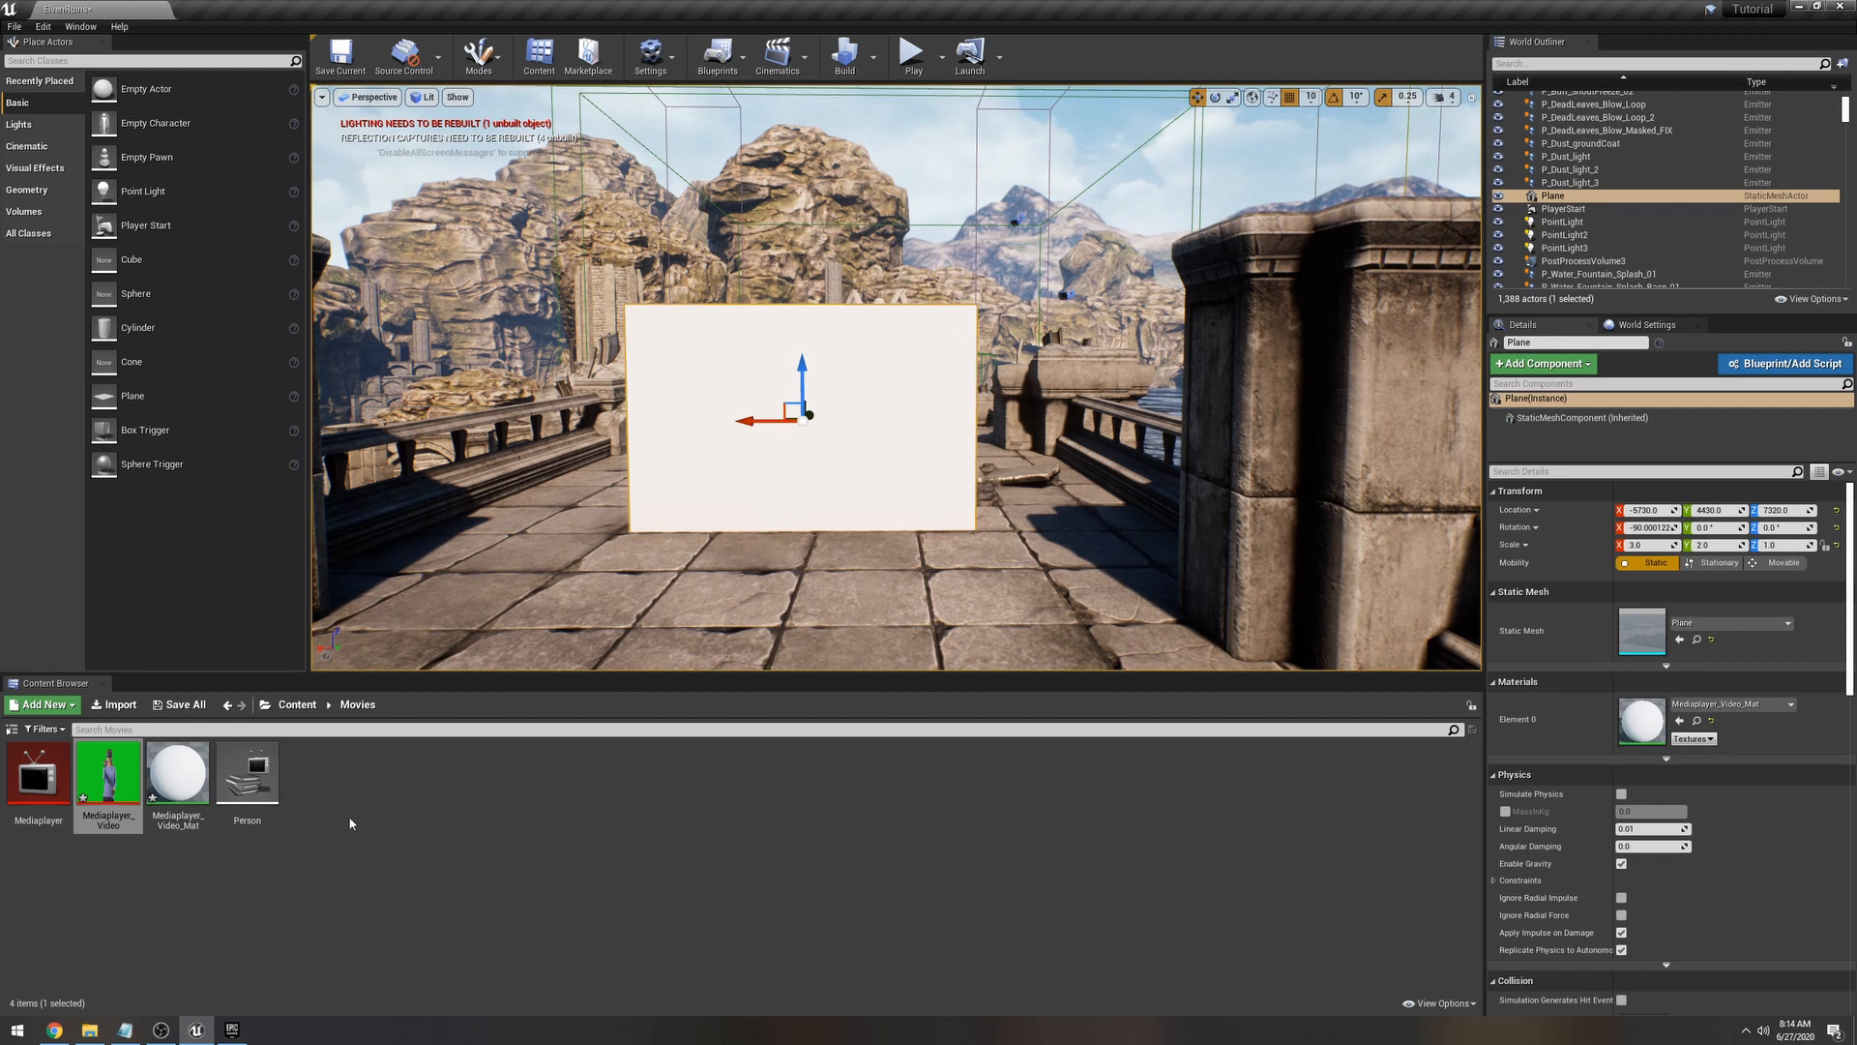
# Step: In the Mediaplayer_Video_Mat material, move the two nodes farther apart and disconnect the Texture Sample's RGB output from Base Color
pyautogui.doubleClick(178, 774)
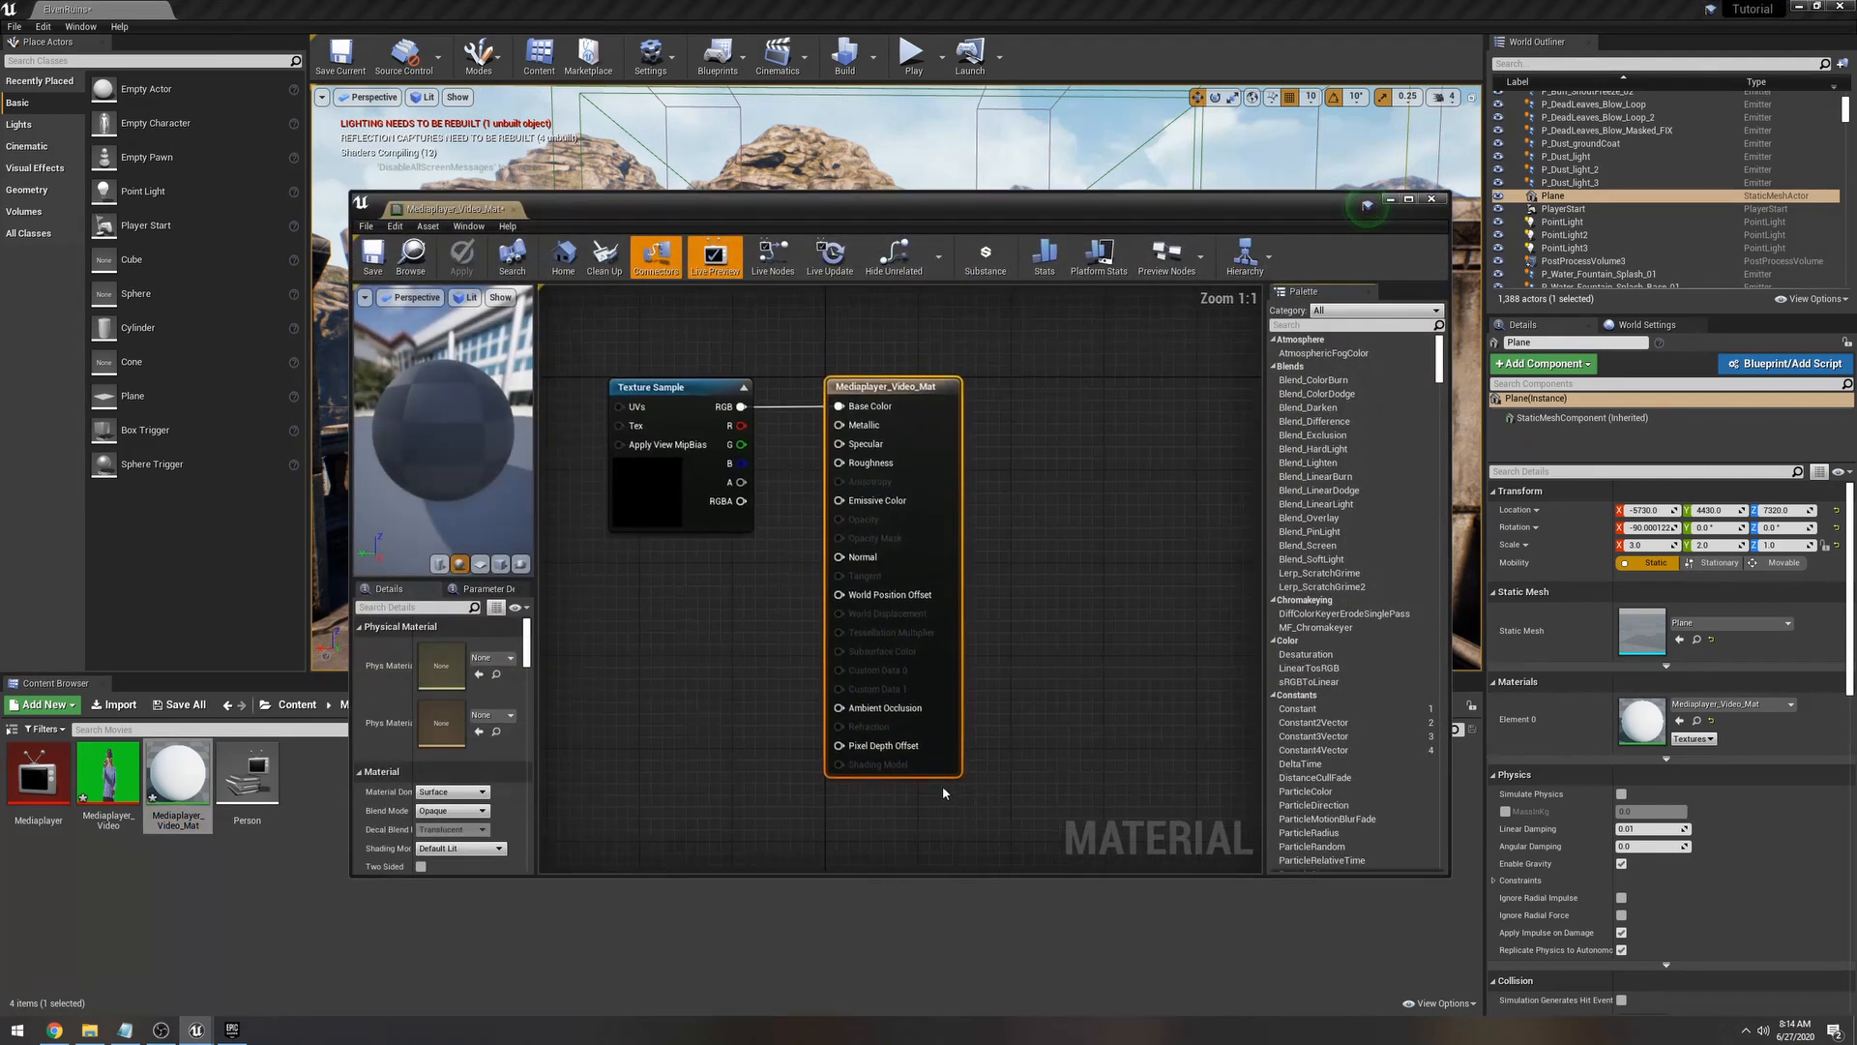
pyautogui.moveTo(735, 573); pyautogui.dragTo(811, 586, button='right')
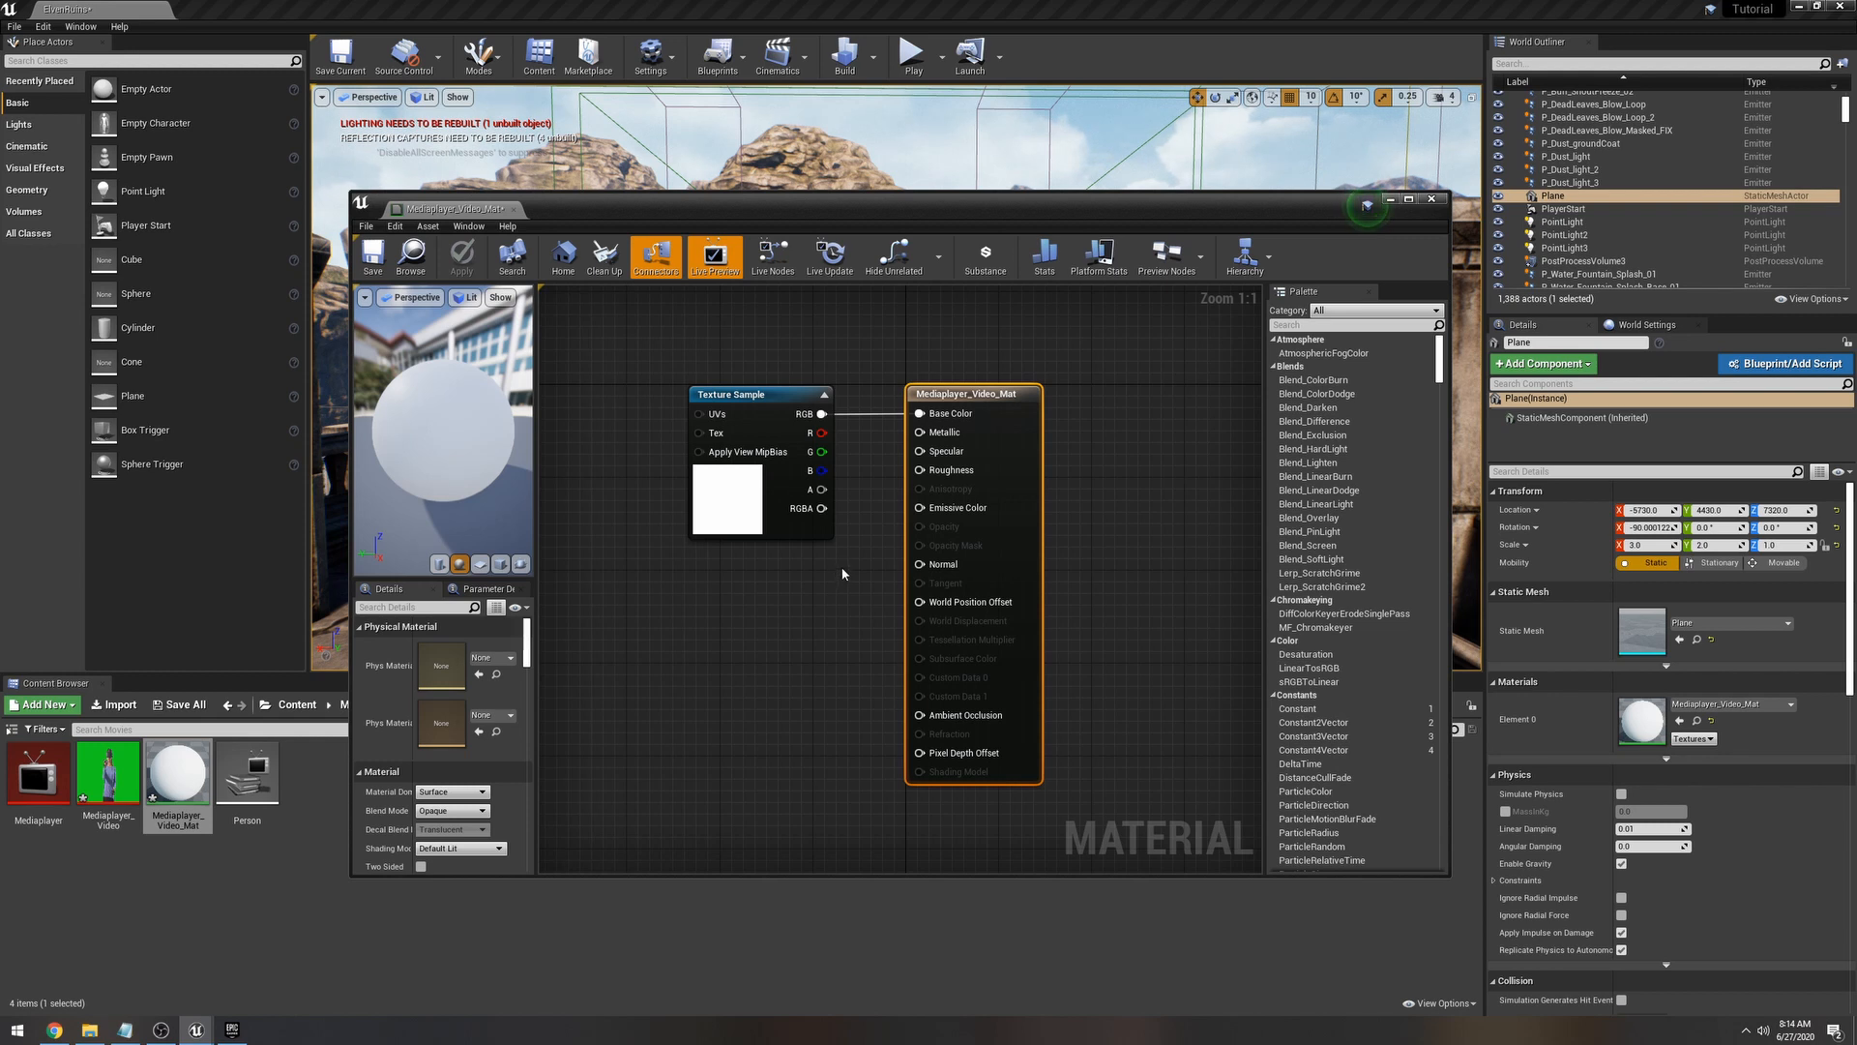
pyautogui.moveTo(754, 397); pyautogui.dragTo(695, 374)
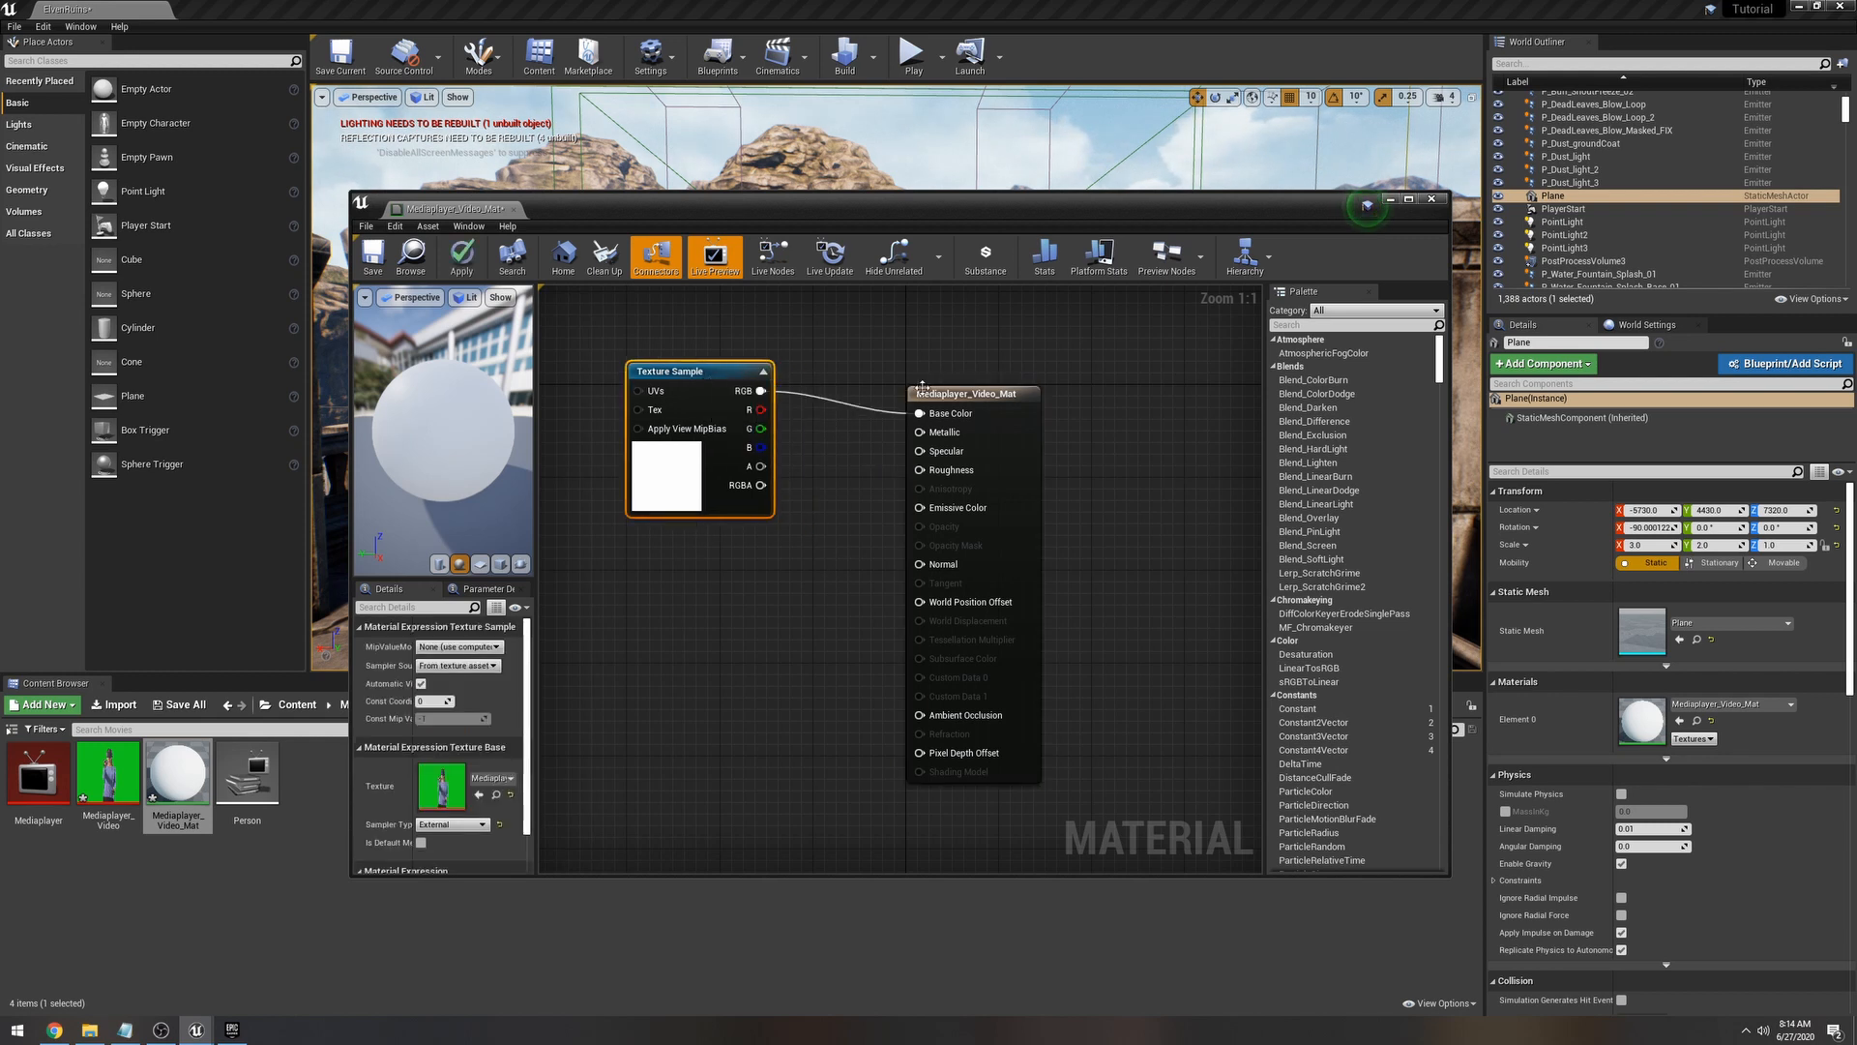
pyautogui.moveTo(973, 392); pyautogui.dragTo(1114, 379)
pyautogui.moveTo(692, 371); pyautogui.dragTo(713, 406)
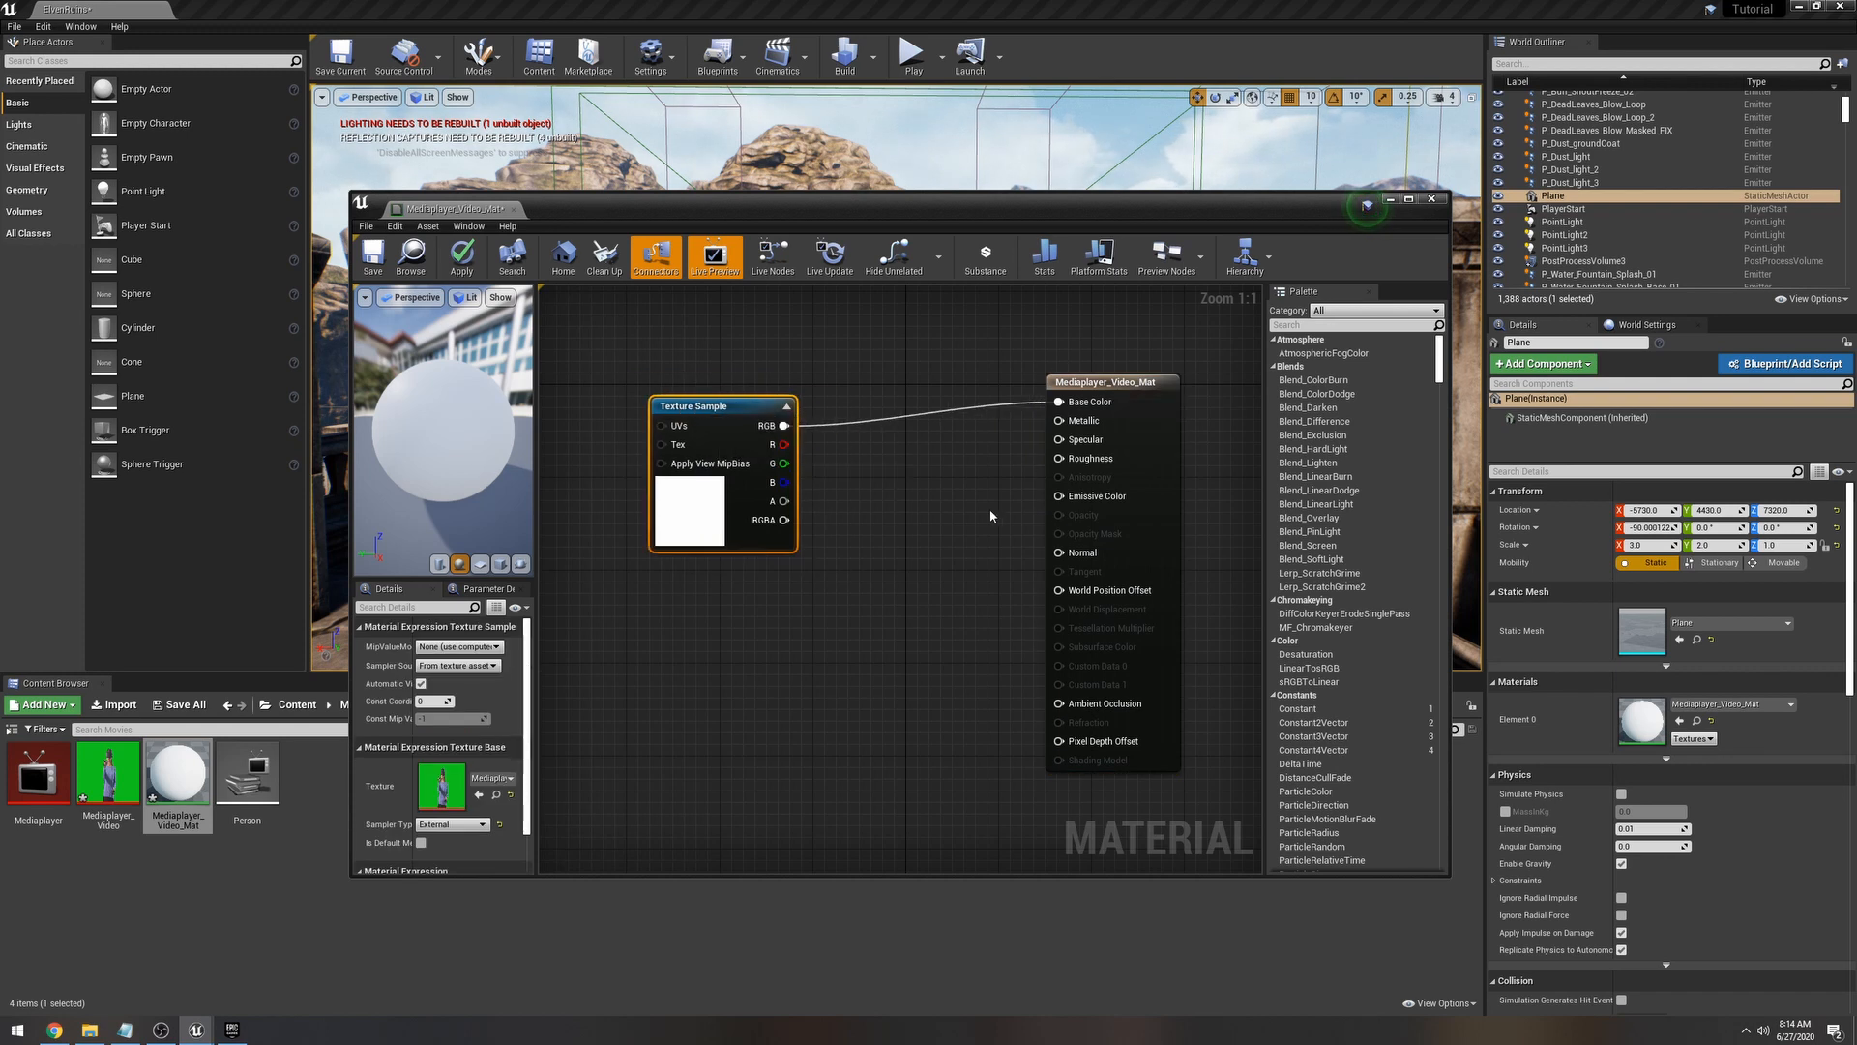
pyautogui.keyDown('alt'); pyautogui.click(945, 412); pyautogui.keyUp('alt')
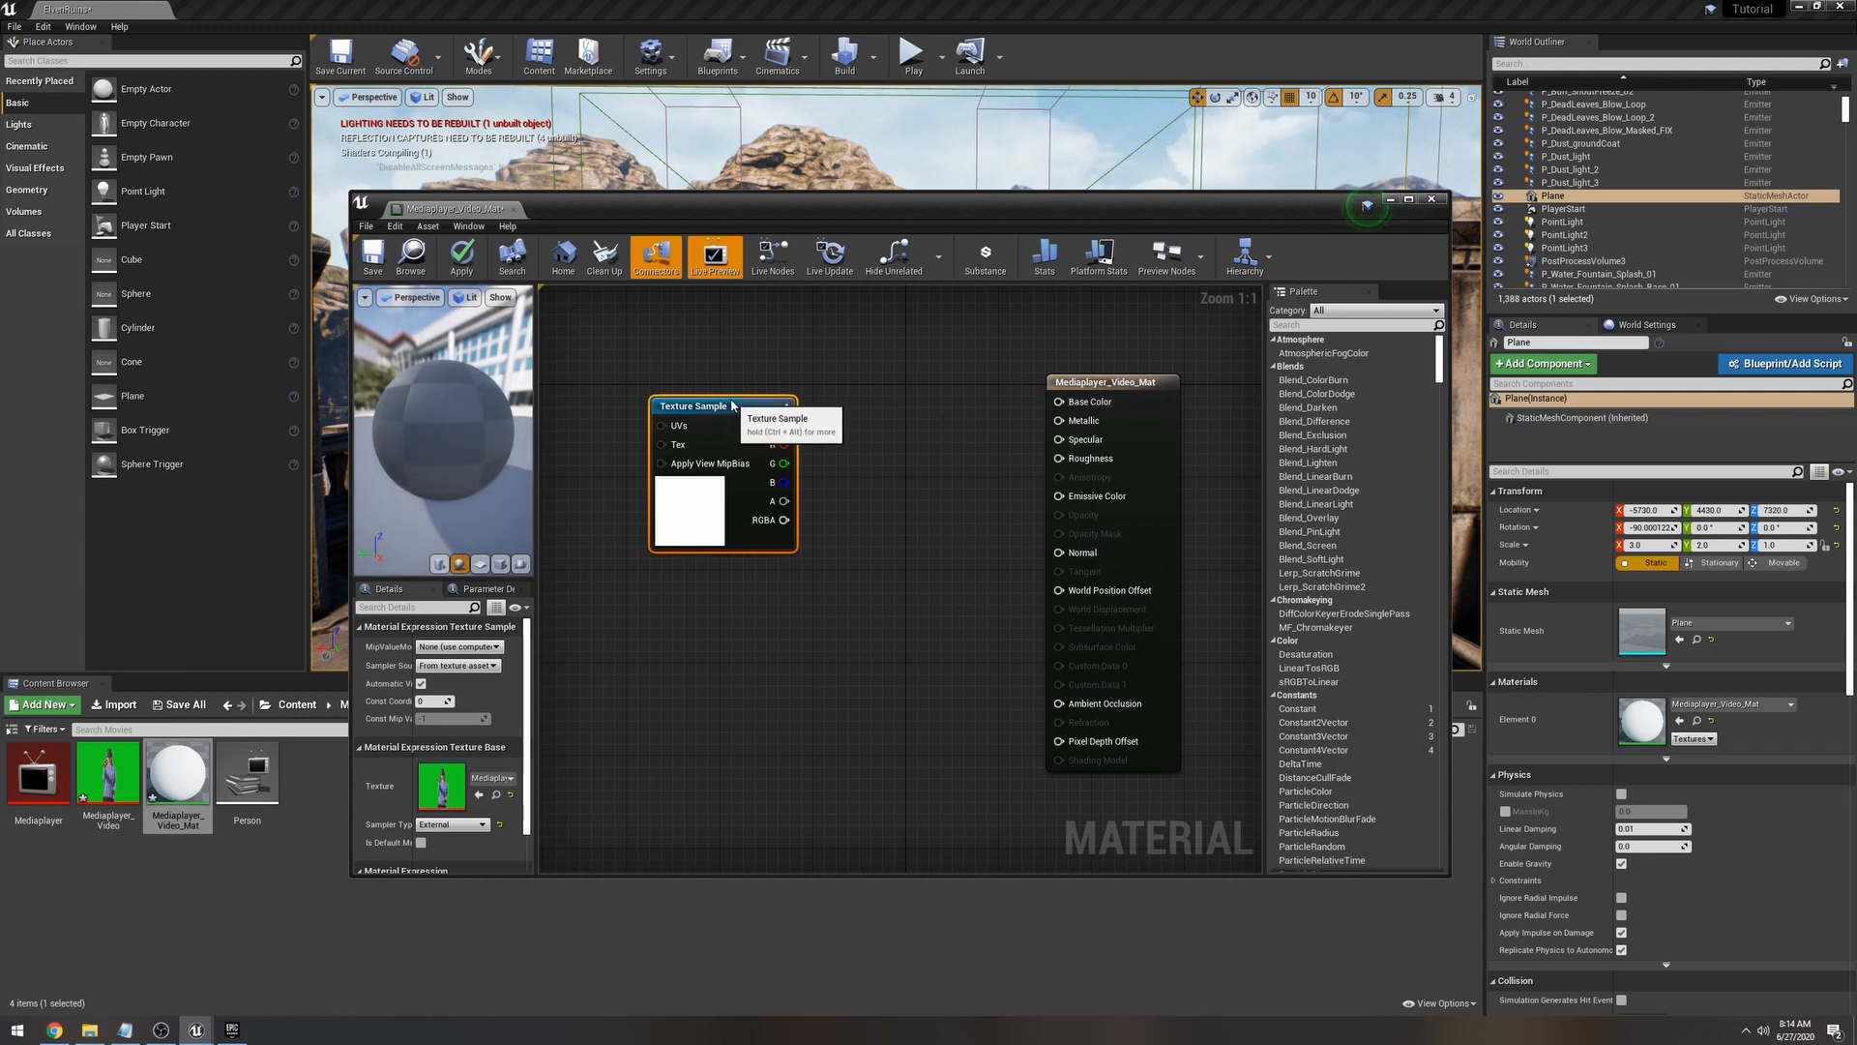
# Step: Feed the Texture Sample's RGB output into a new MF_Chromakeyer node and place that node above and between the two existing nodes
pyautogui.moveTo(731, 399); pyautogui.dragTo(926, 422)
pyautogui.write('mf')
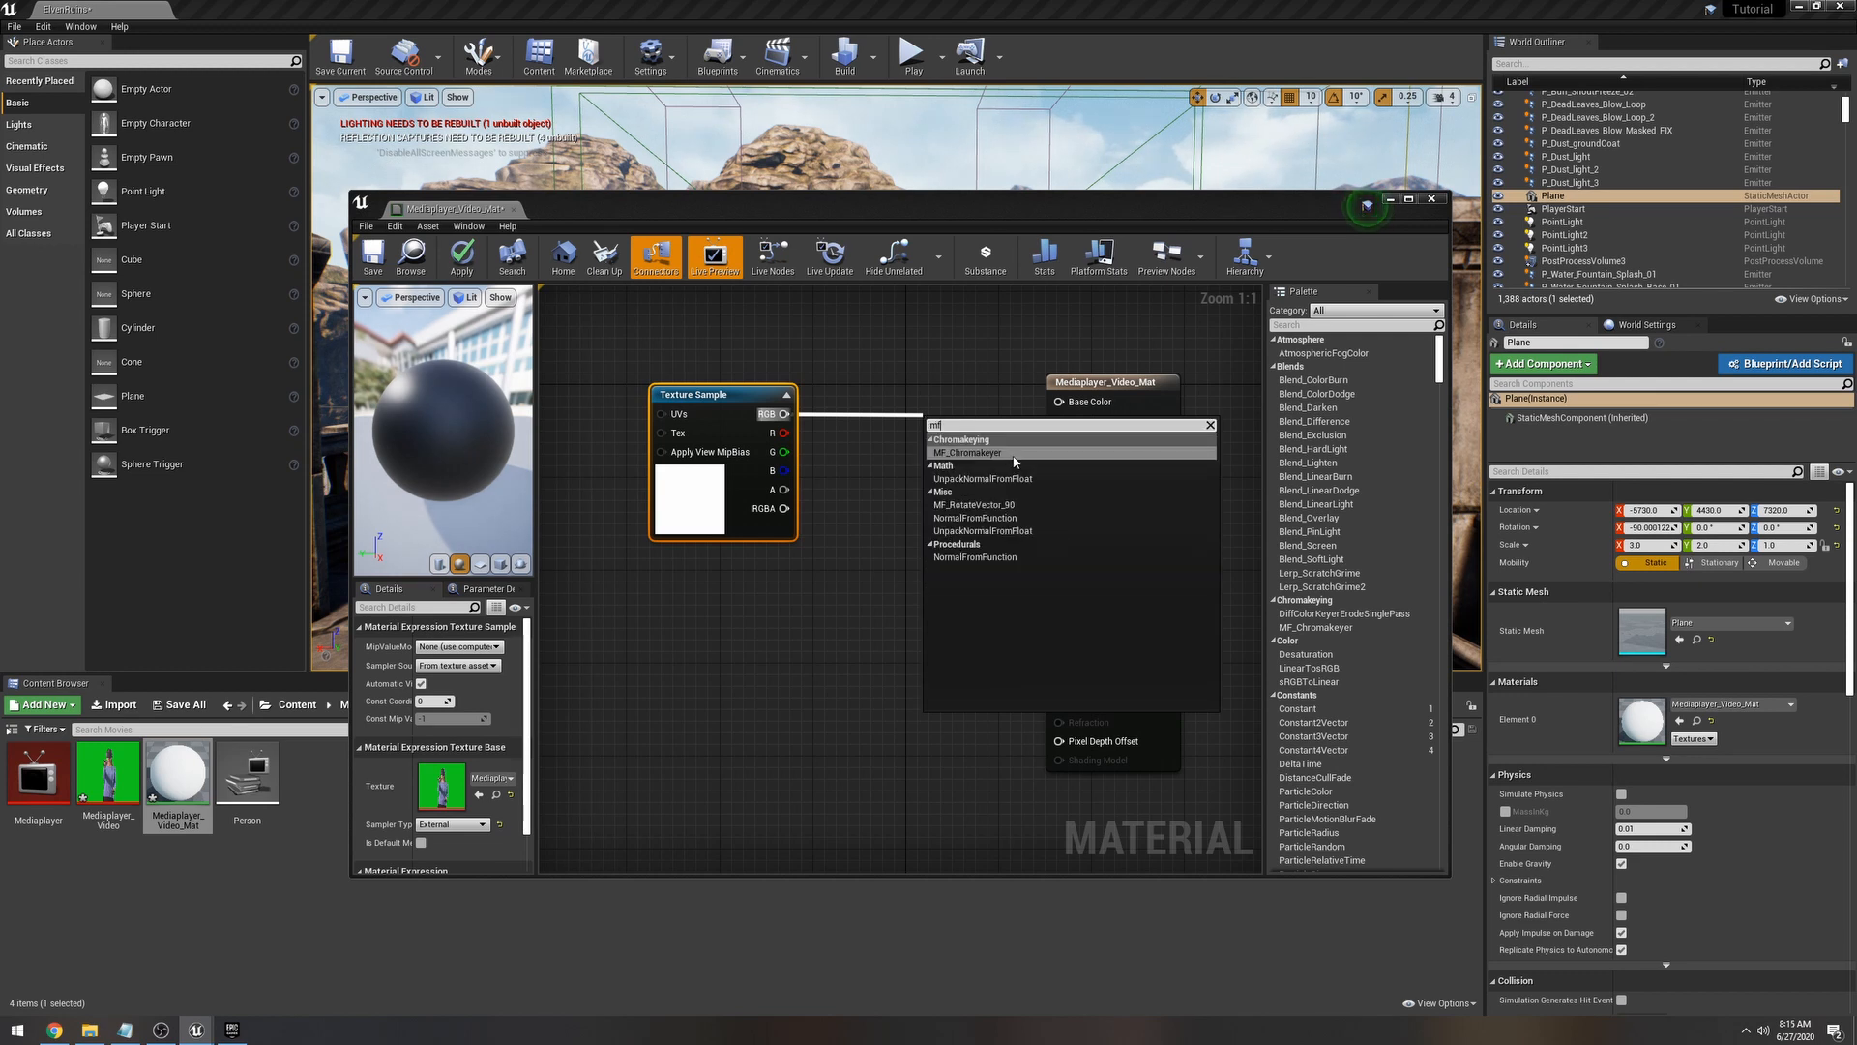
pyautogui.click(1013, 463)
pyautogui.moveTo(964, 404); pyautogui.dragTo(893, 332)
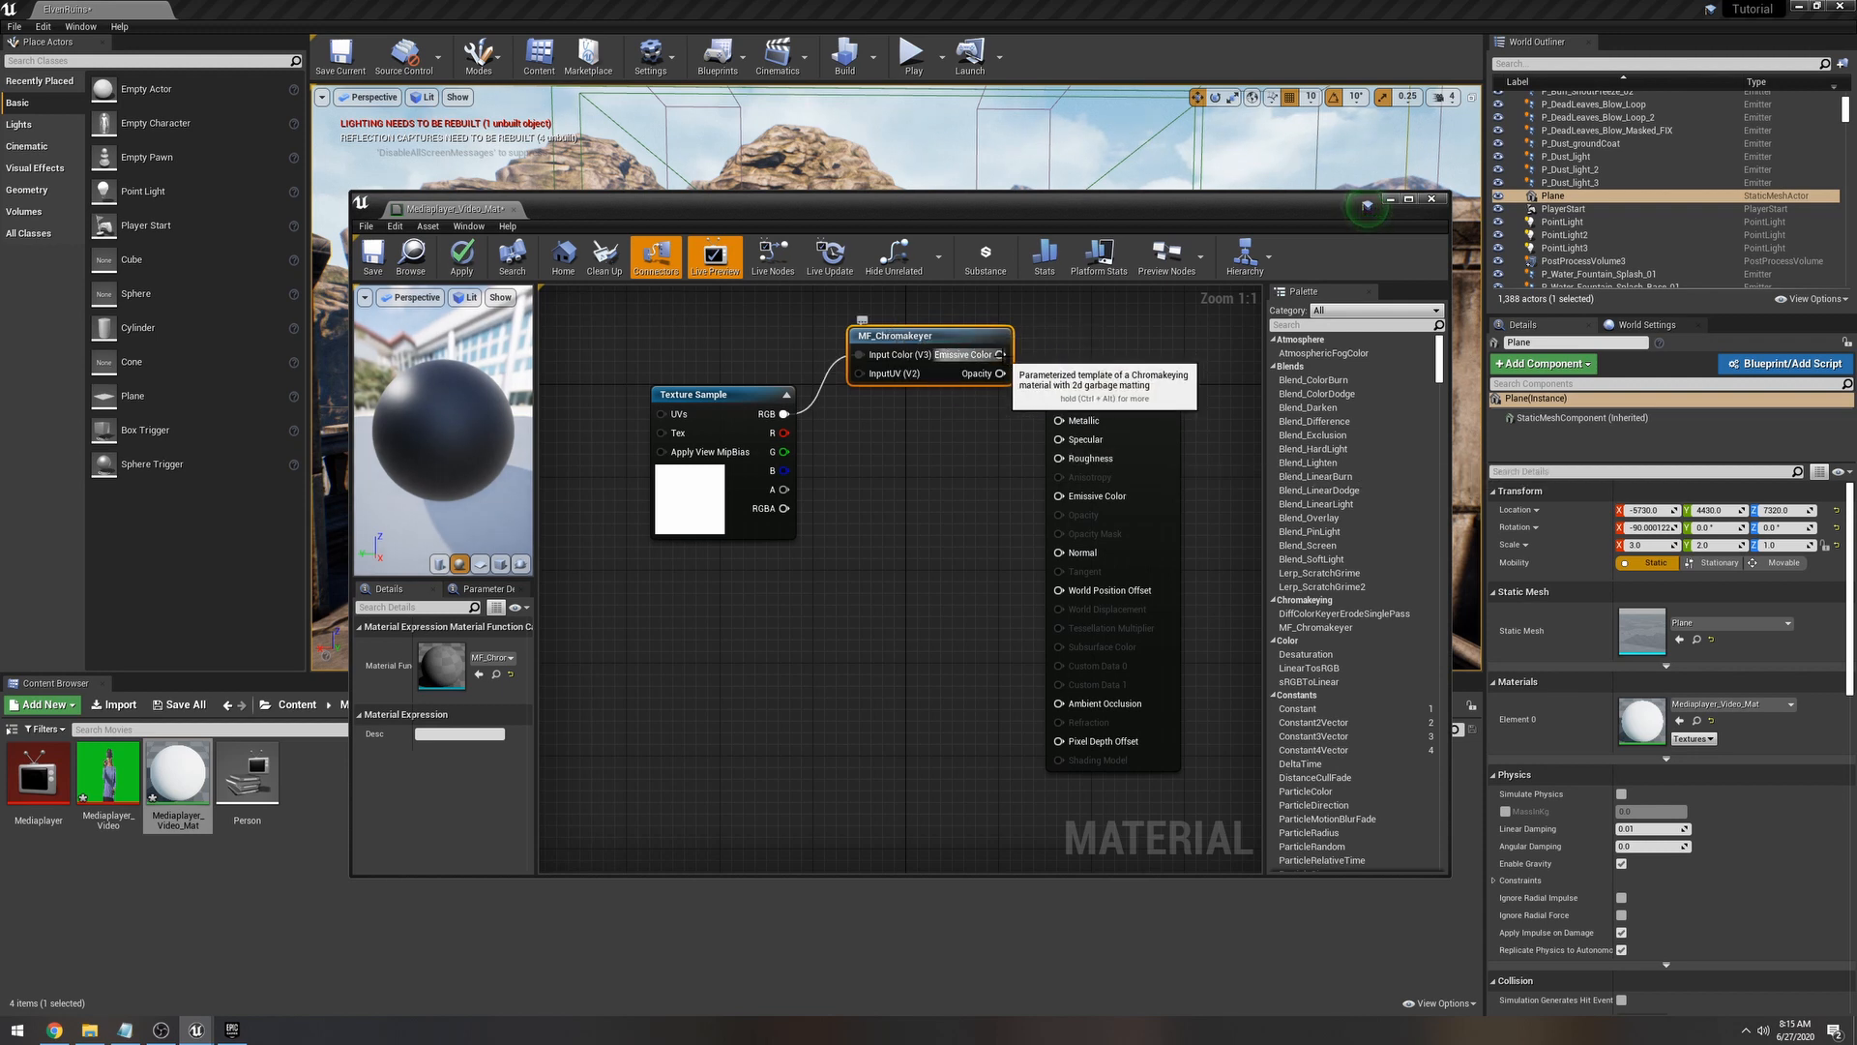
# Step: Connect MF_Chromakeyer's Emissive Color to the material's Emissive Color and its Opacity to Opacity and Opacity Mask, and apply the changes
pyautogui.moveTo(1000, 354); pyautogui.dragTo(1062, 501)
pyautogui.moveTo(1000, 374); pyautogui.dragTo(1061, 518)
pyautogui.moveTo(1001, 373); pyautogui.dragTo(1074, 538)
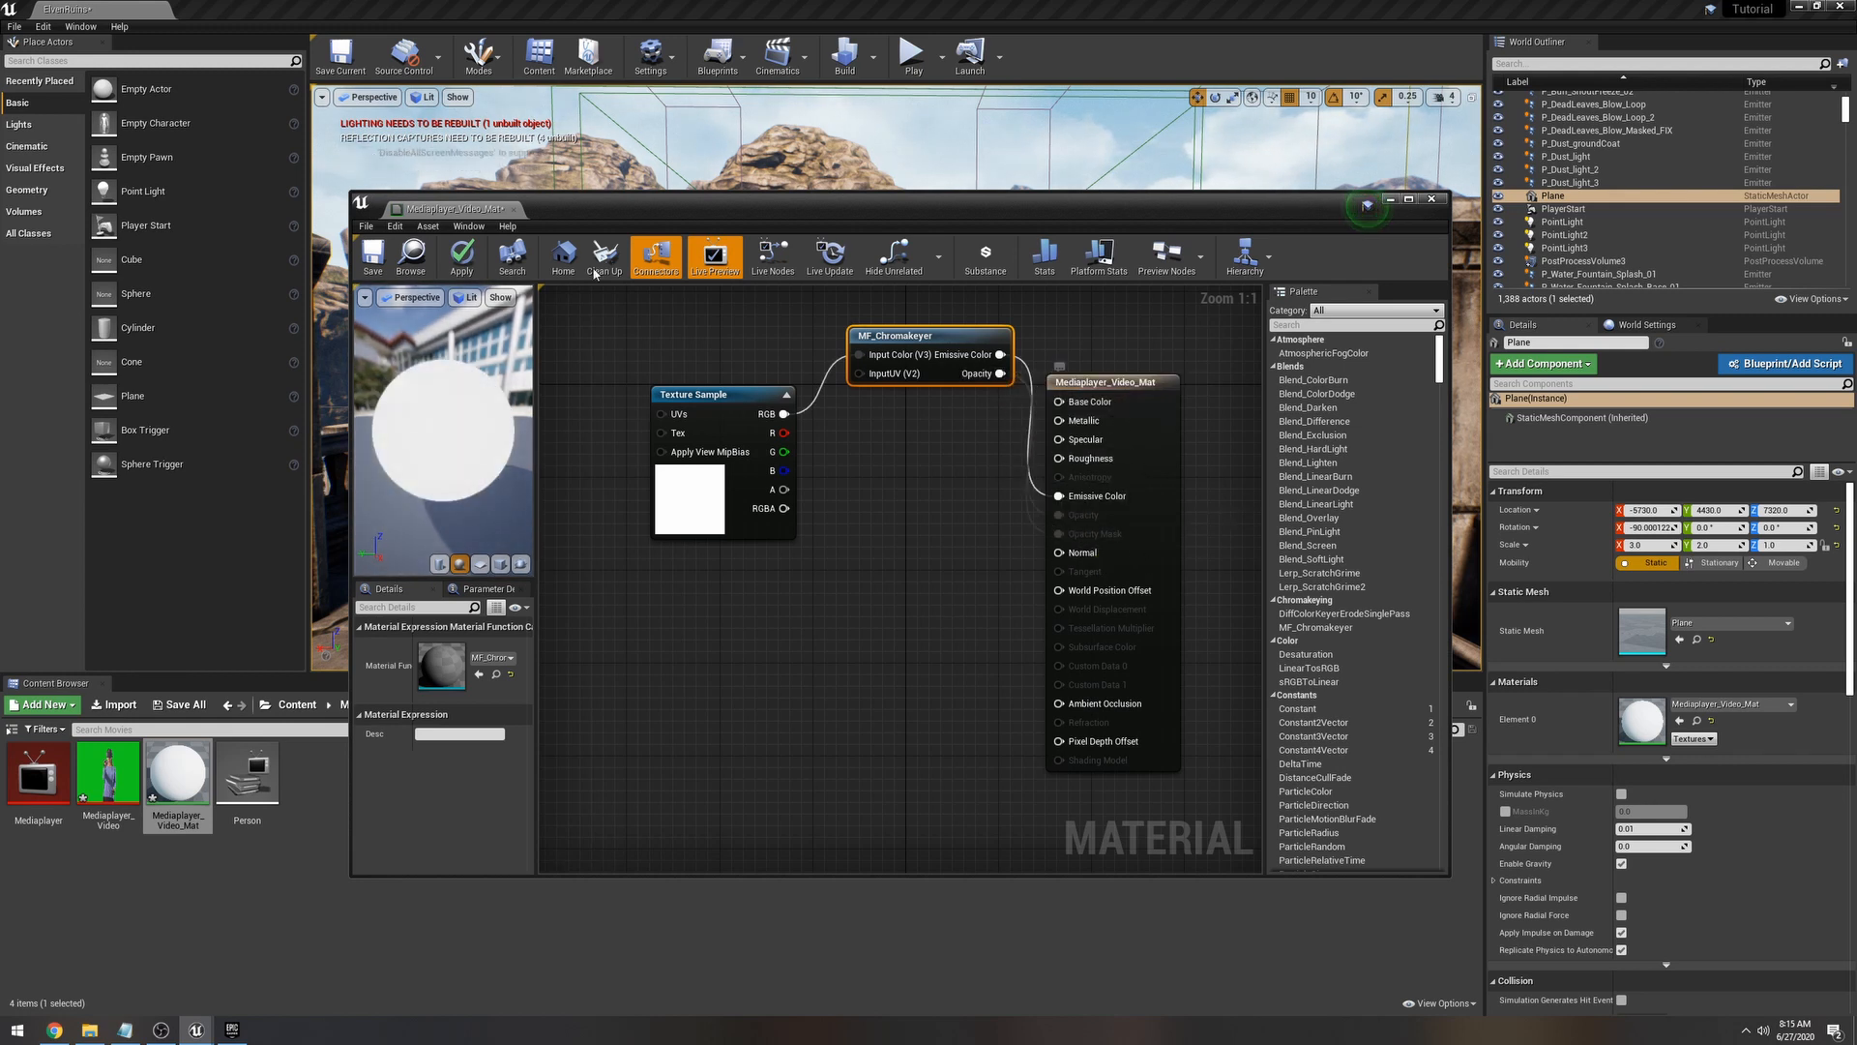
pyautogui.click(455, 267)
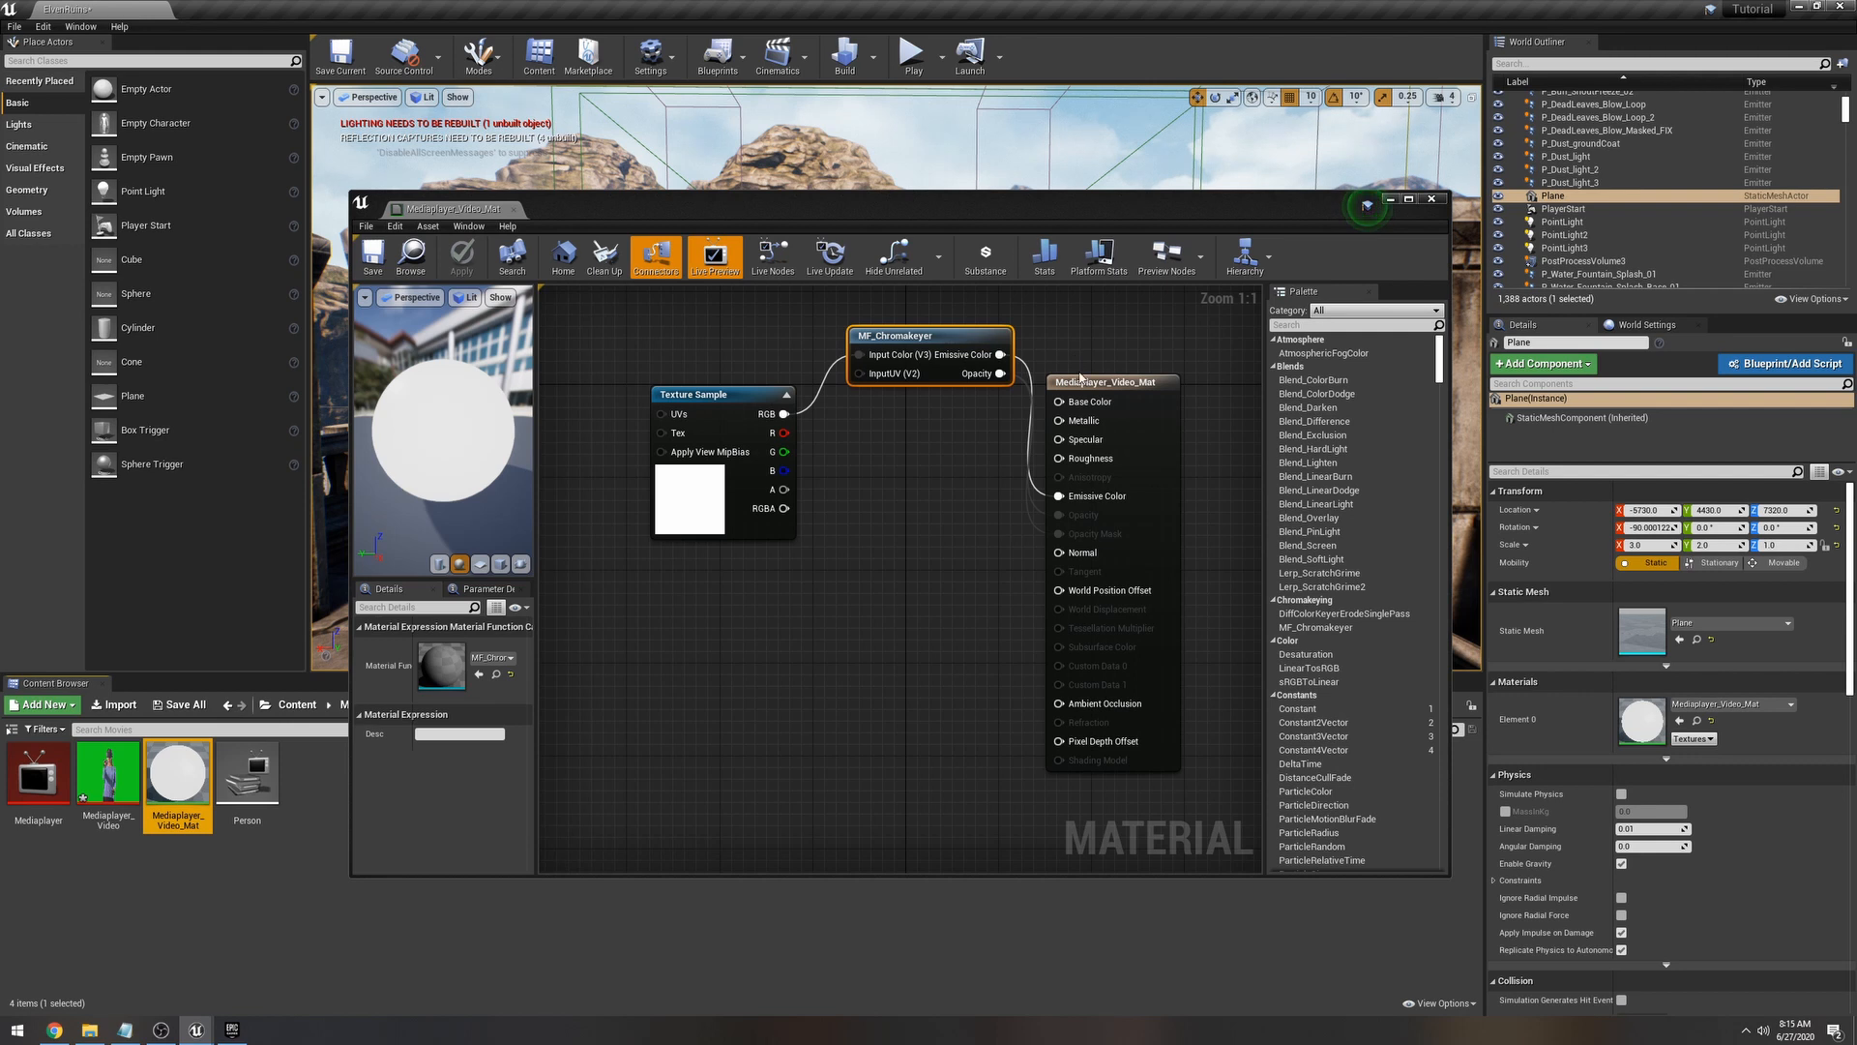
# Step: Set the Blend Mode of the Mediaplayer_Video_Mat material to Translucent and save the material
pyautogui.click(1083, 382)
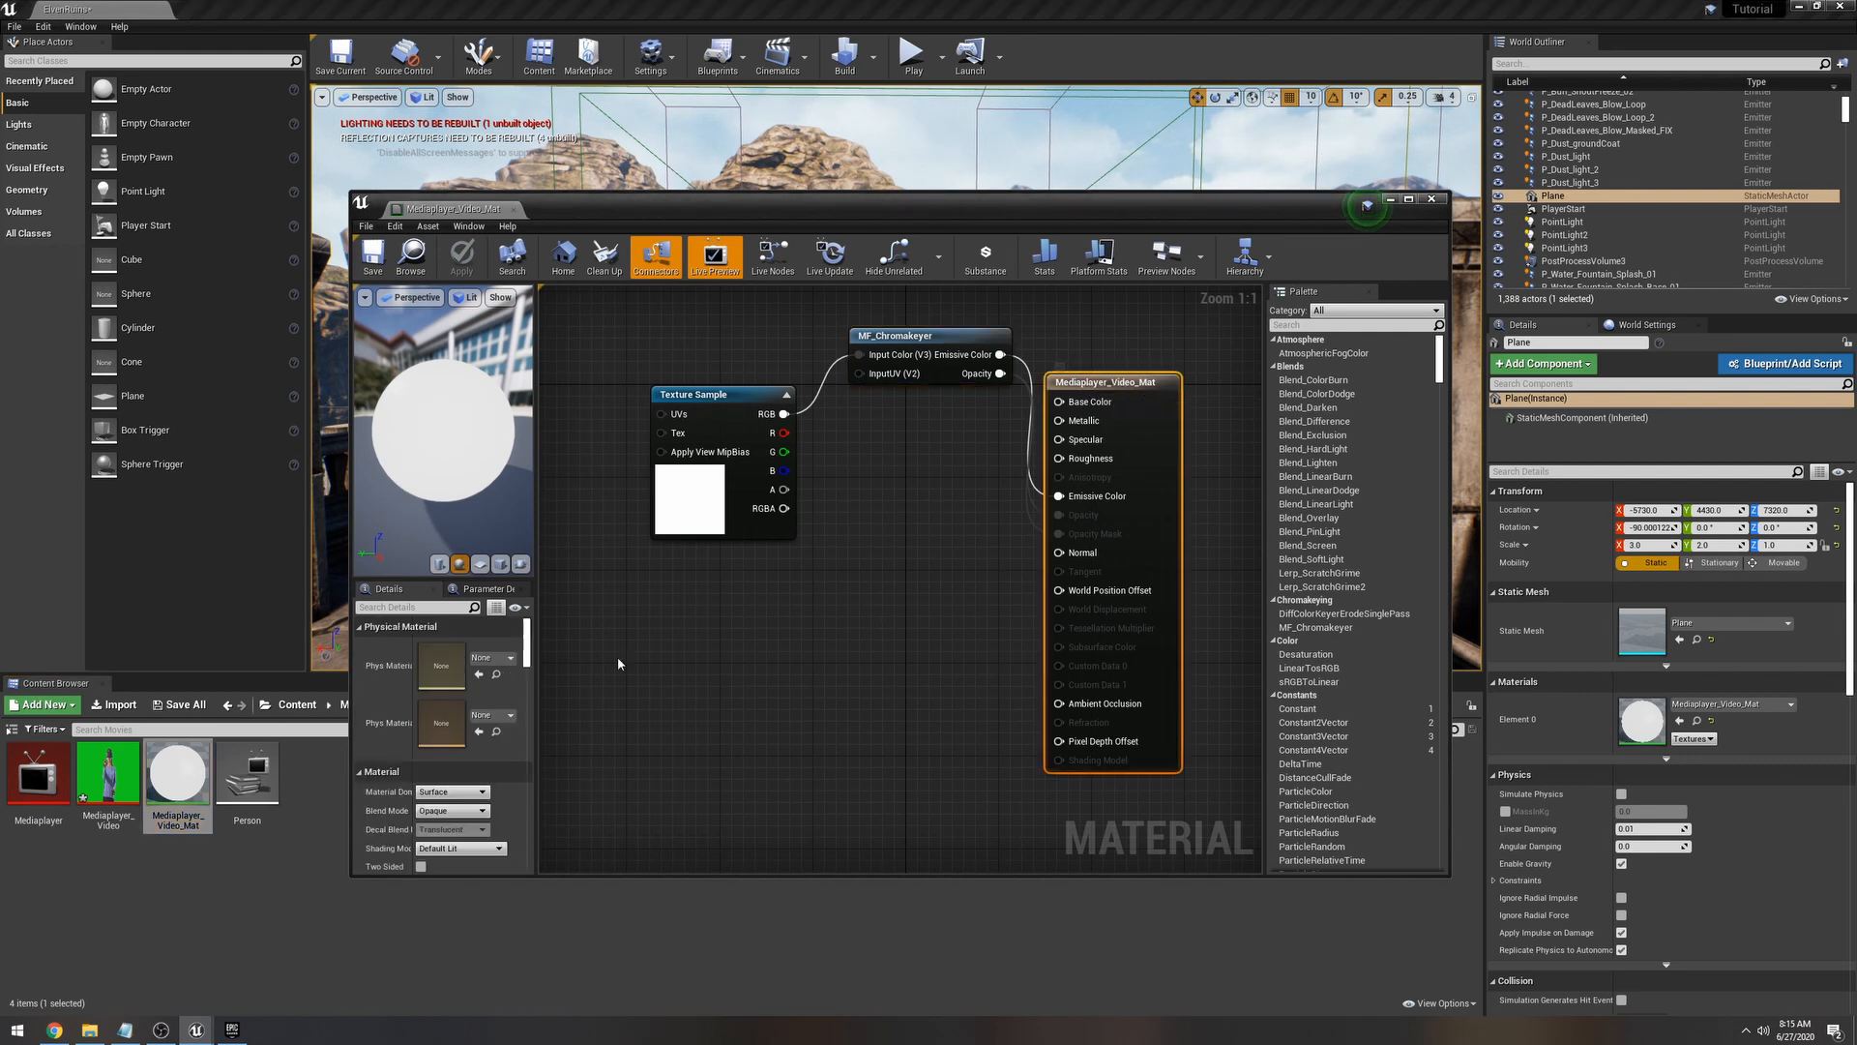
pyautogui.click(452, 810)
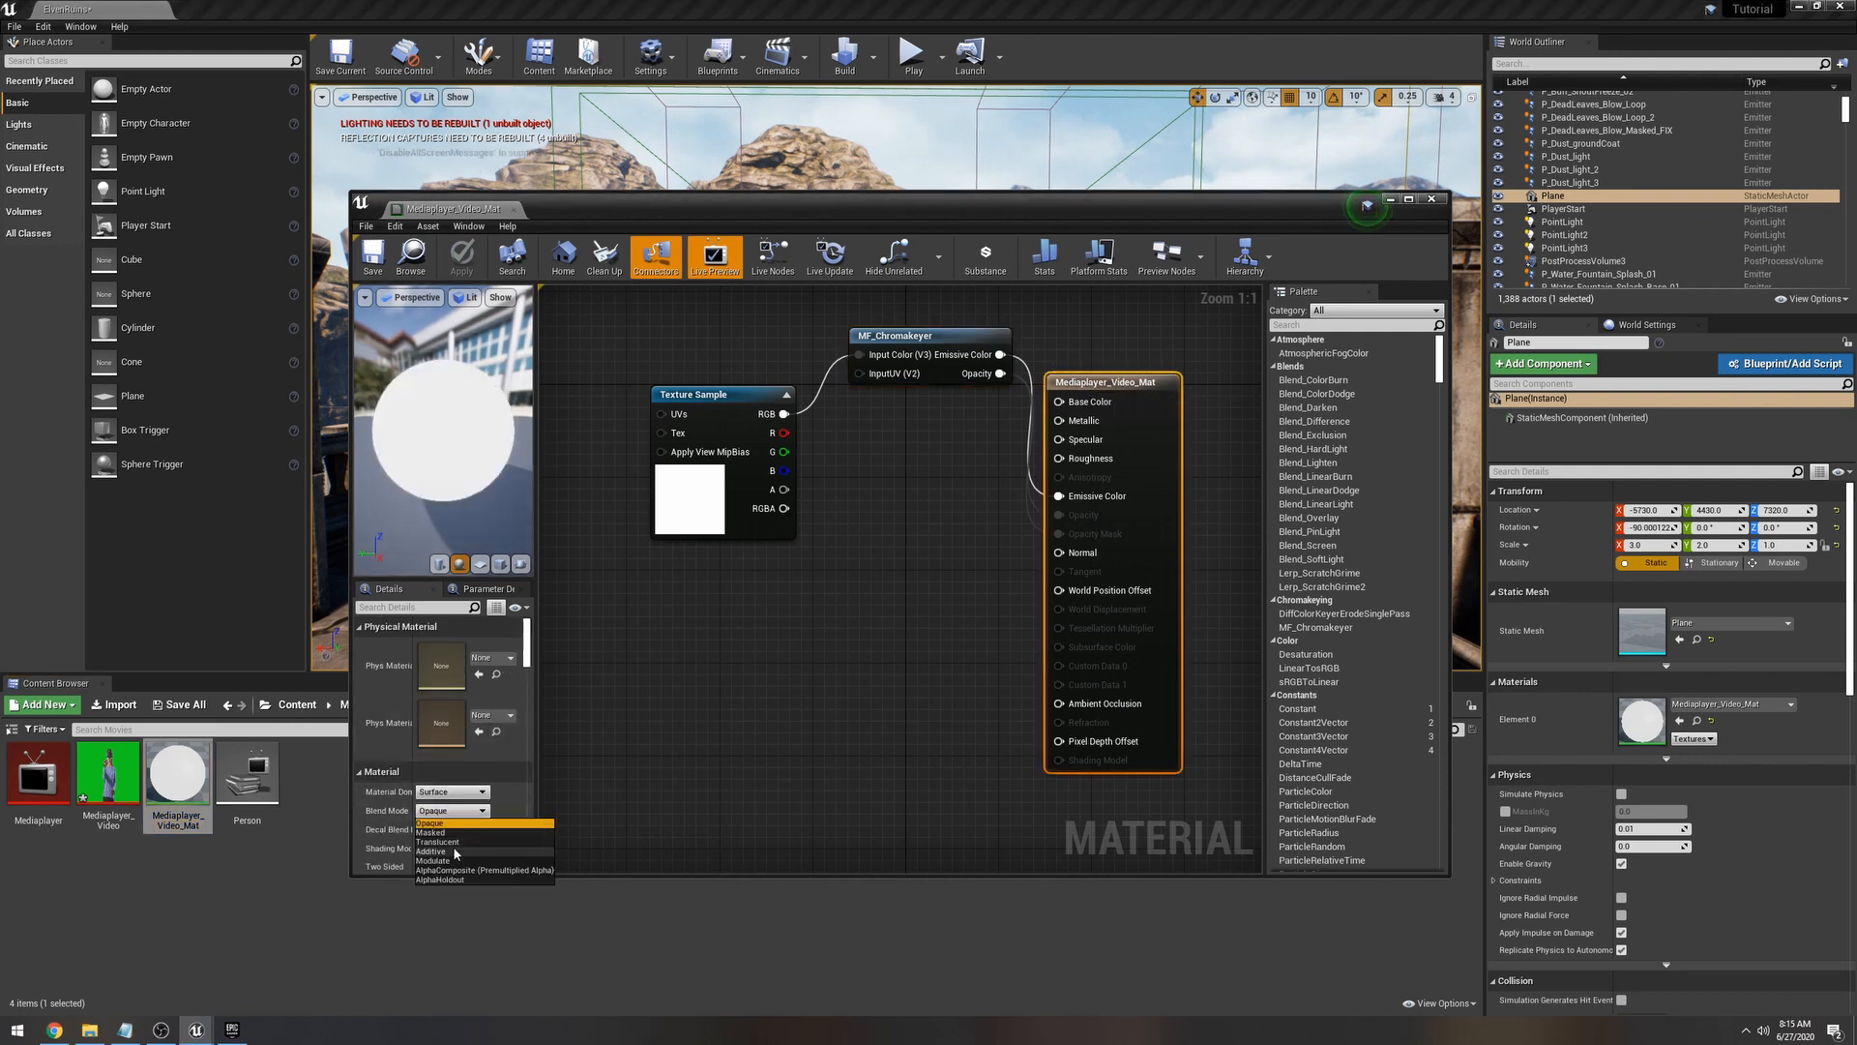
pyautogui.click(437, 841)
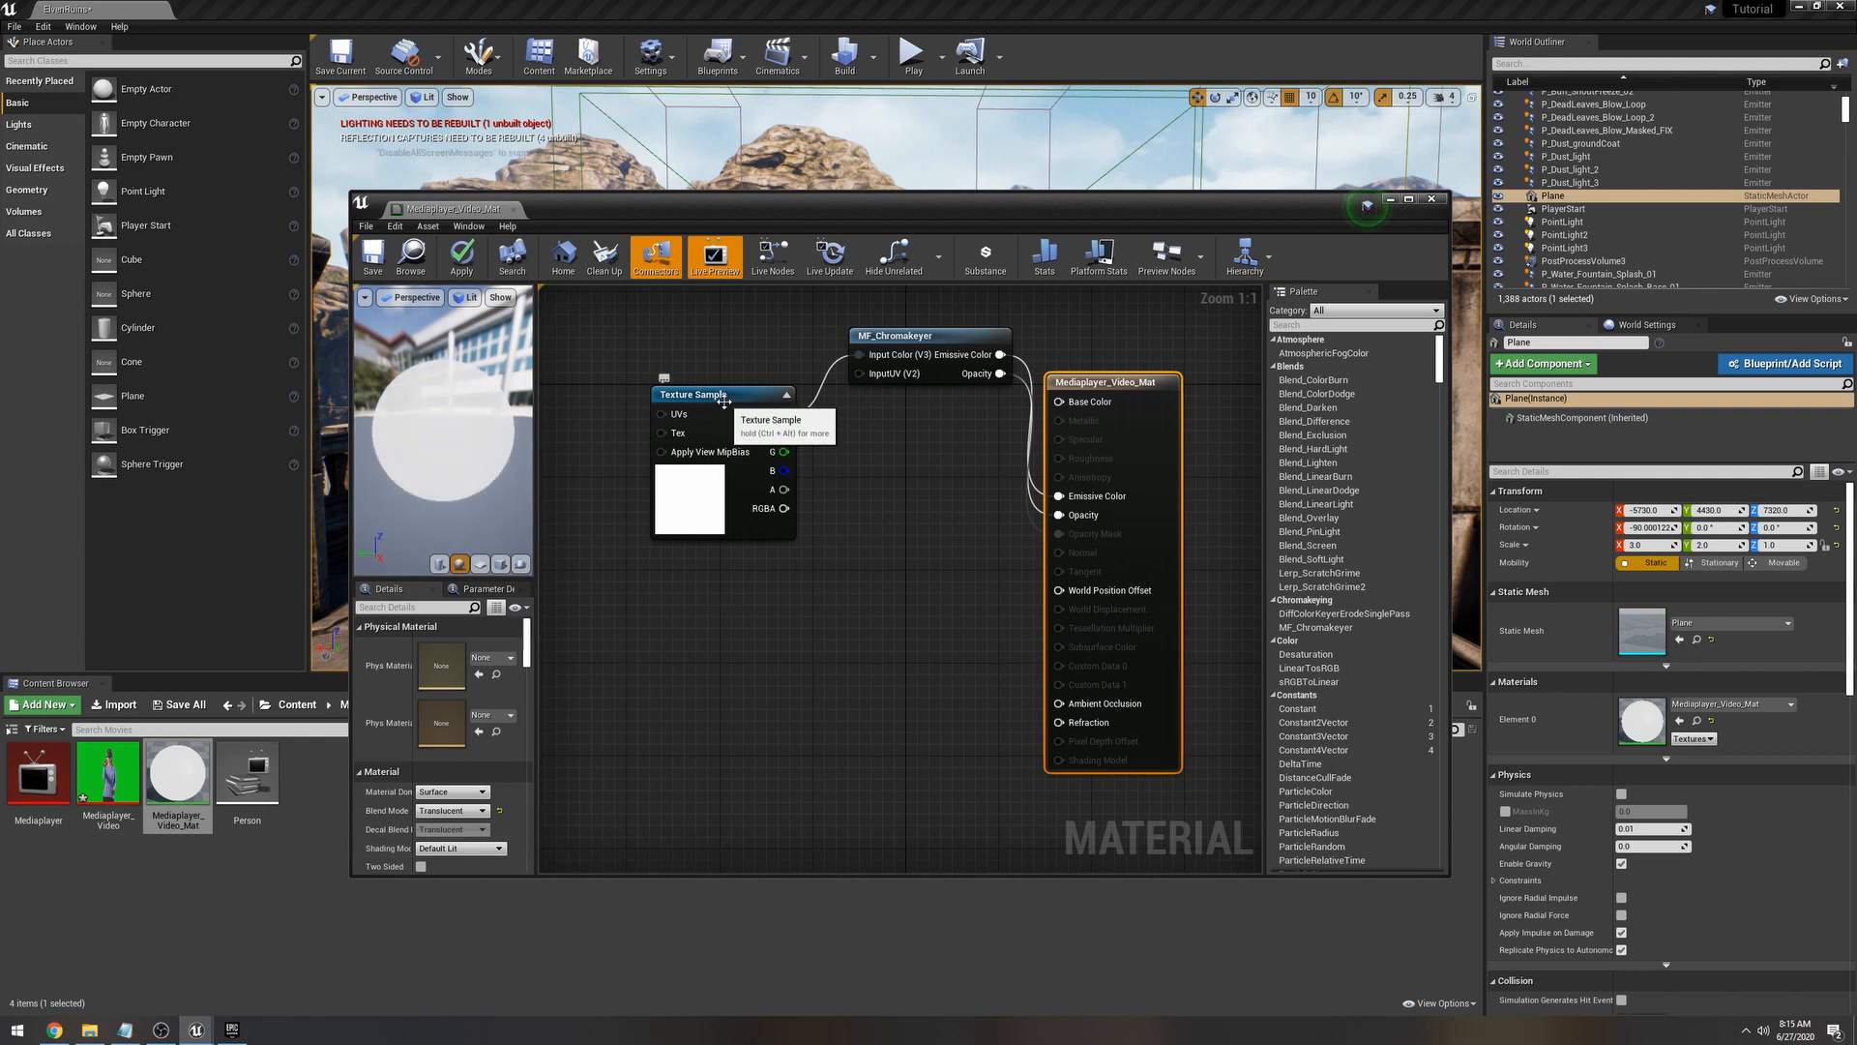
pyautogui.click(723, 397)
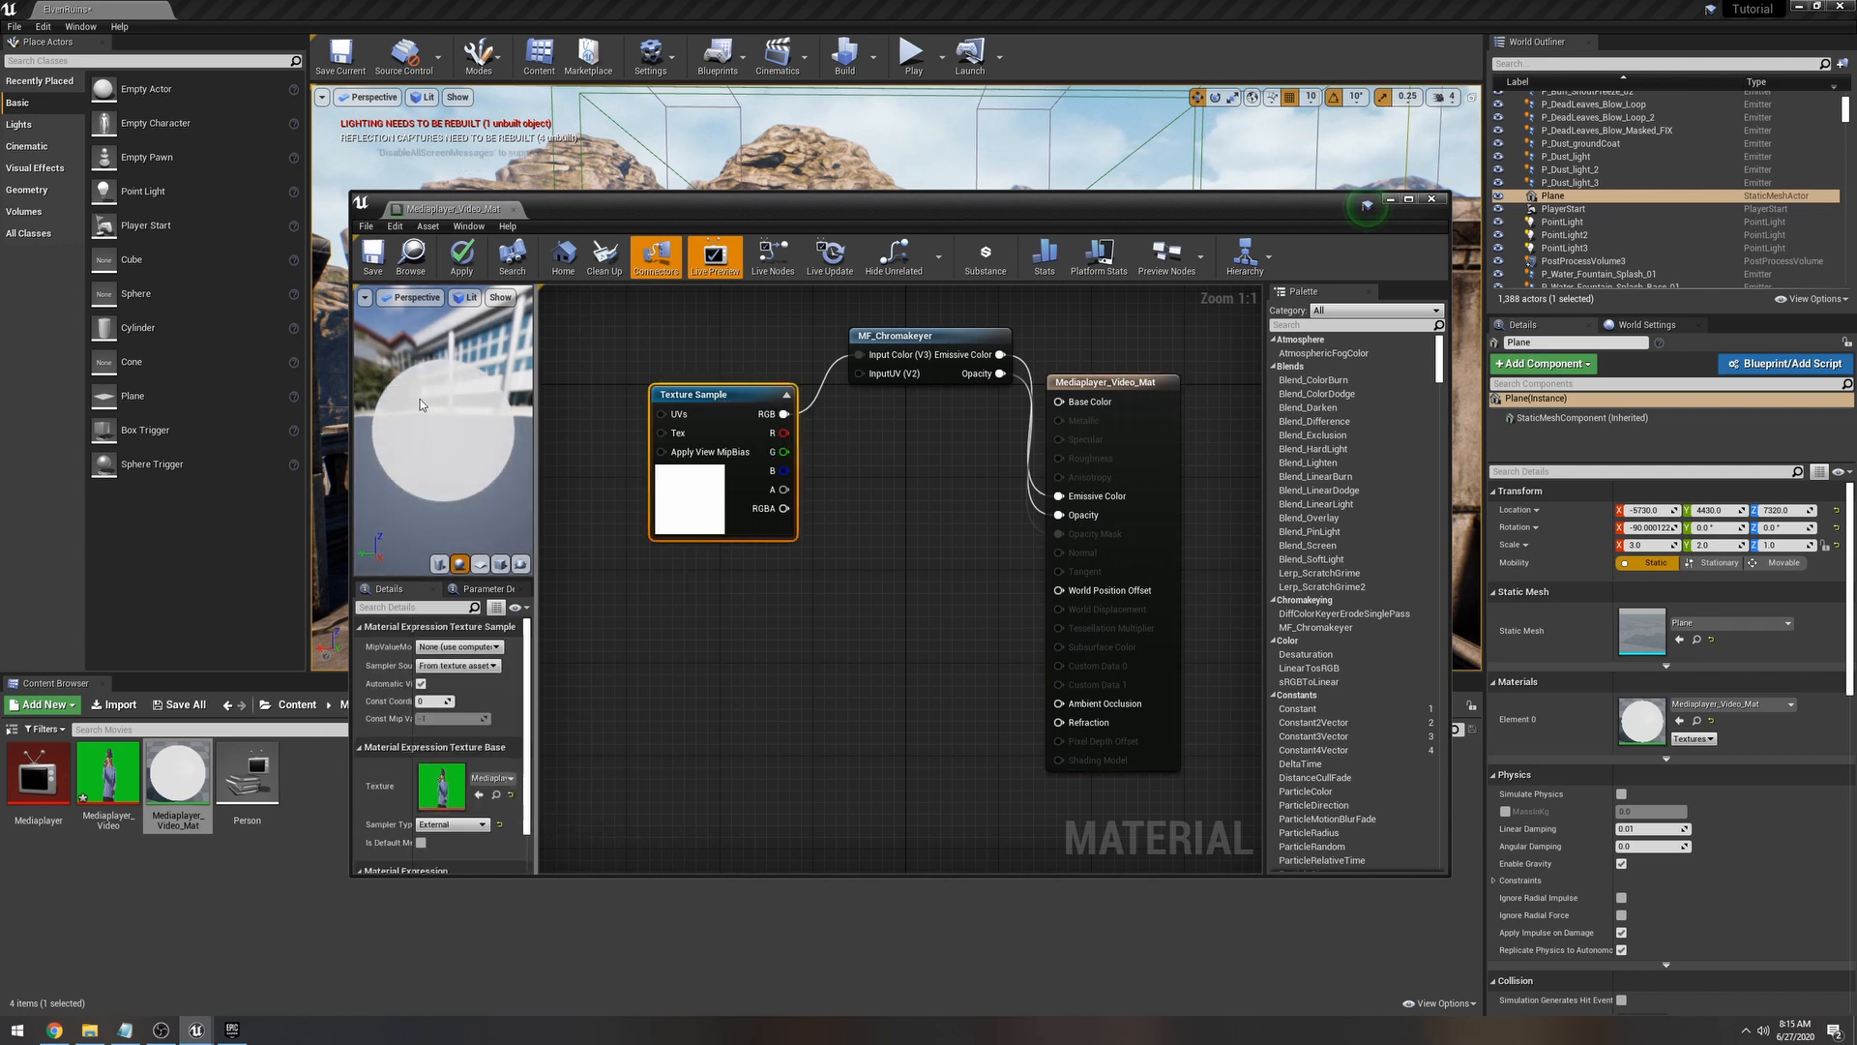
pyautogui.click(1142, 430)
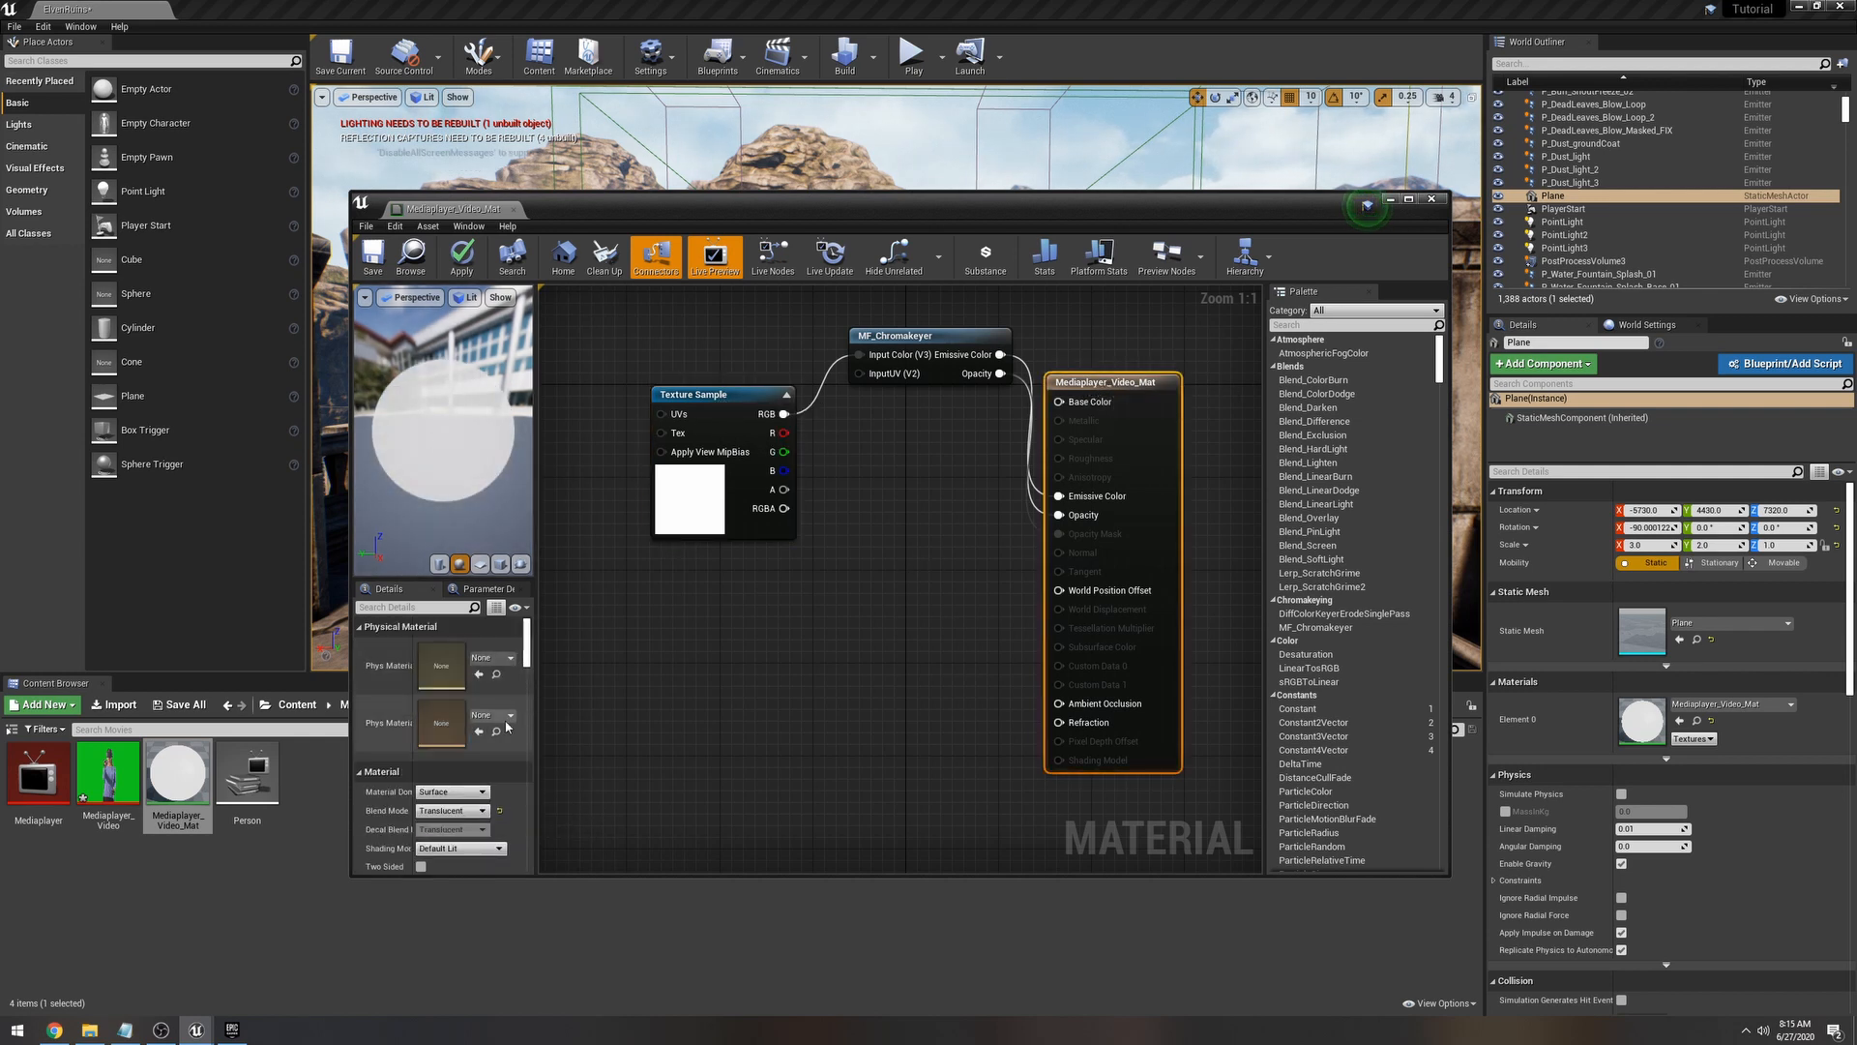
pyautogui.click(755, 400)
pyautogui.click(1134, 380)
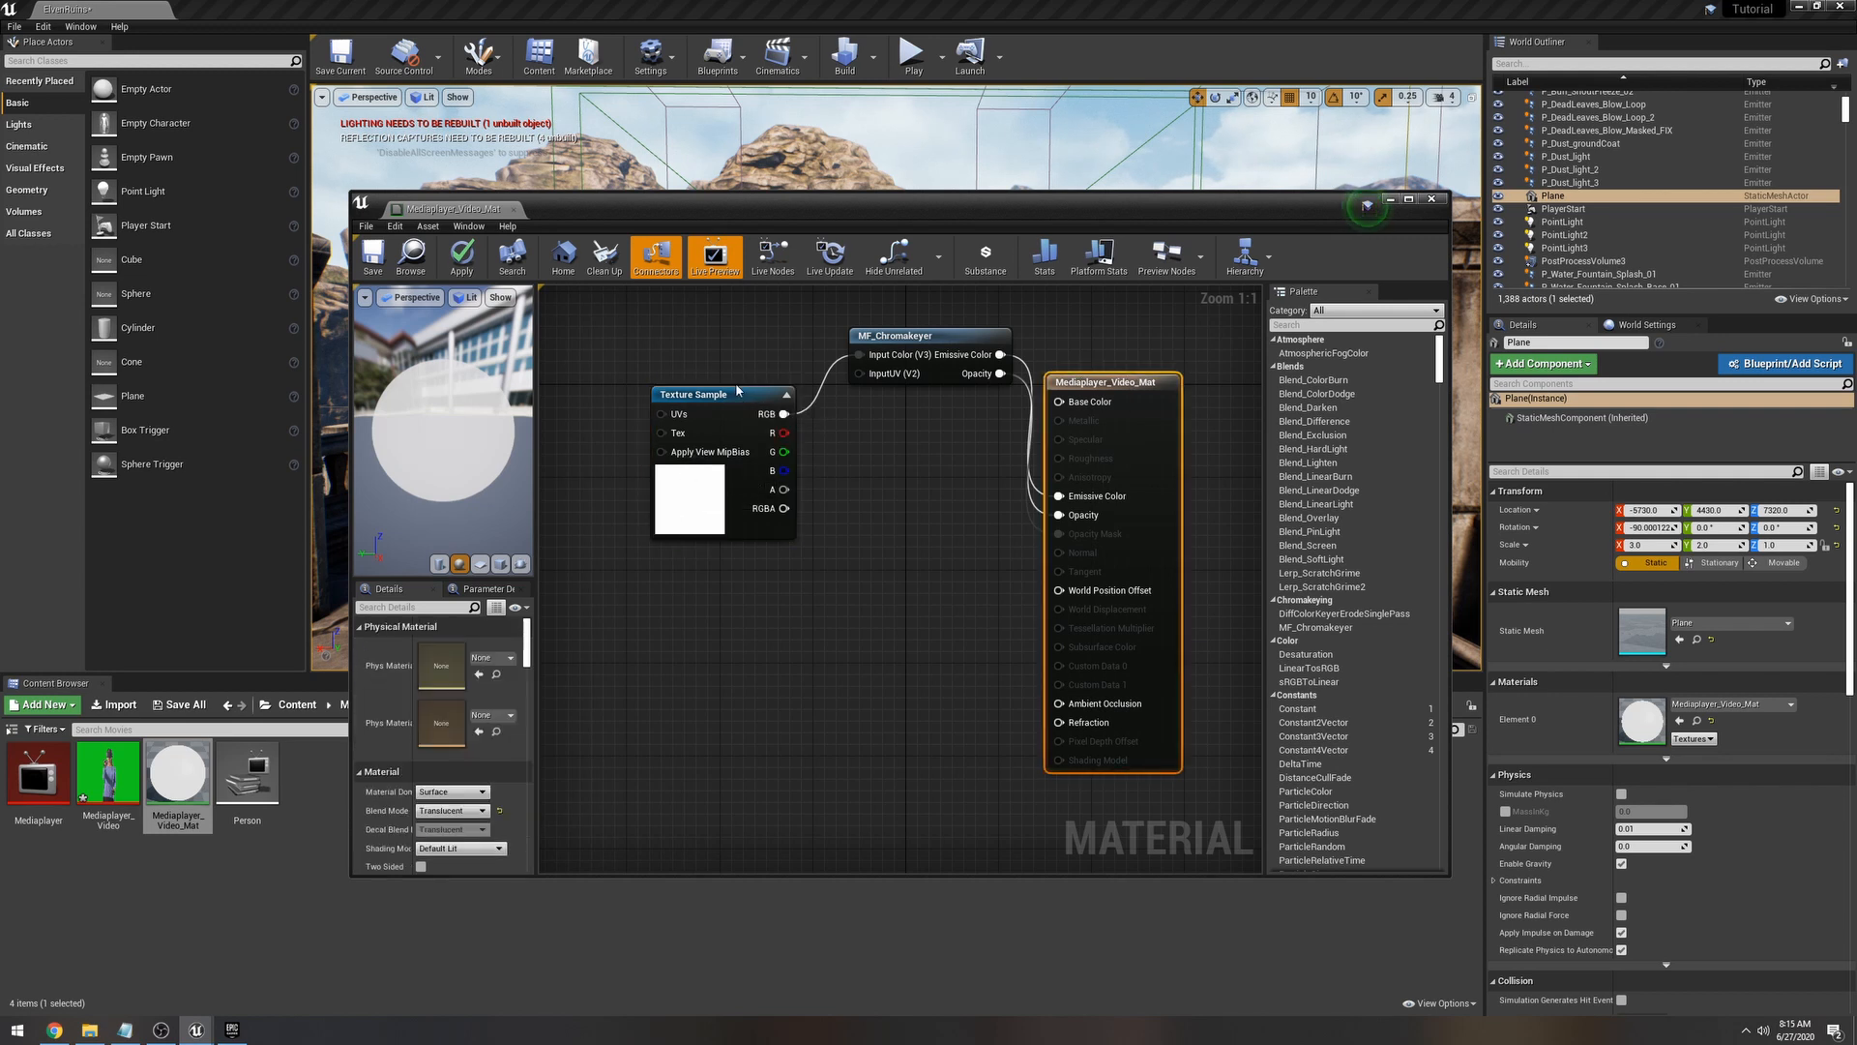
pyautogui.click(373, 255)
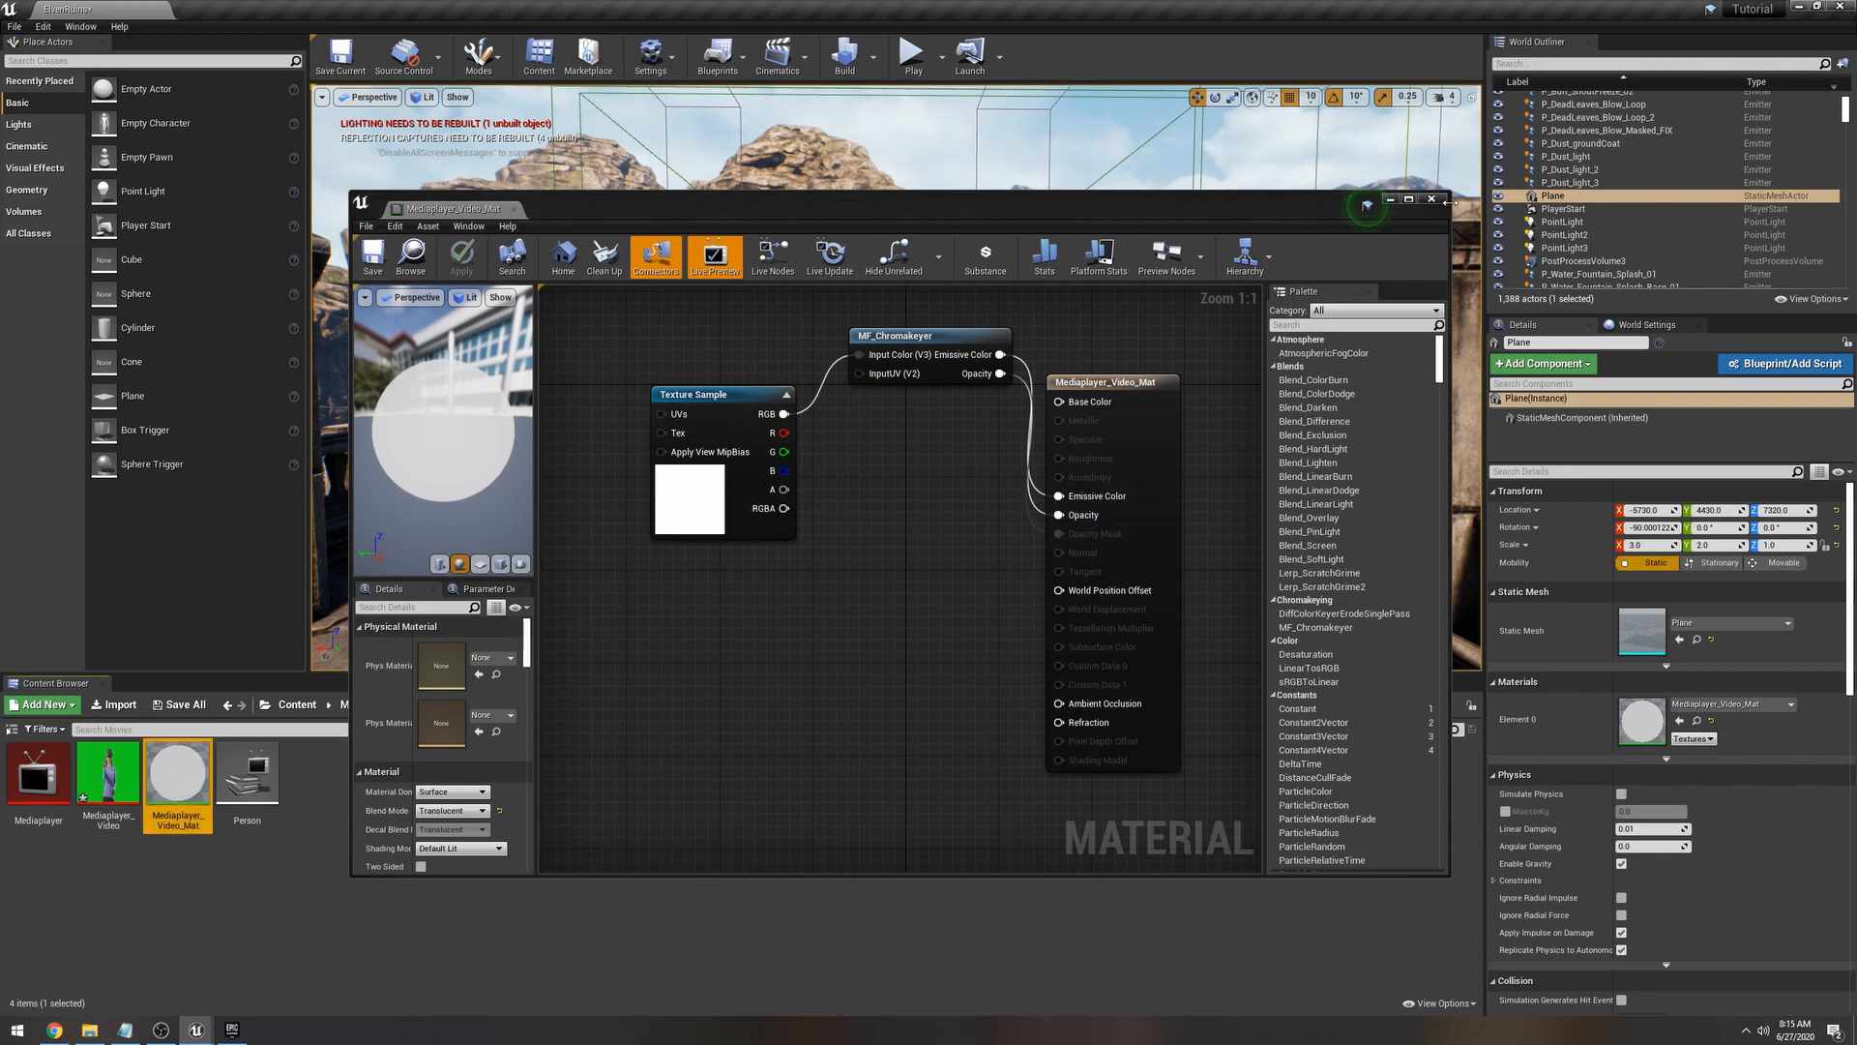
# Step: Close the material editor and apply Mediaplayer_Video_Mat to the upright plane on the walkway
pyautogui.click(1432, 198)
pyautogui.moveTo(178, 774); pyautogui.dragTo(676, 437)
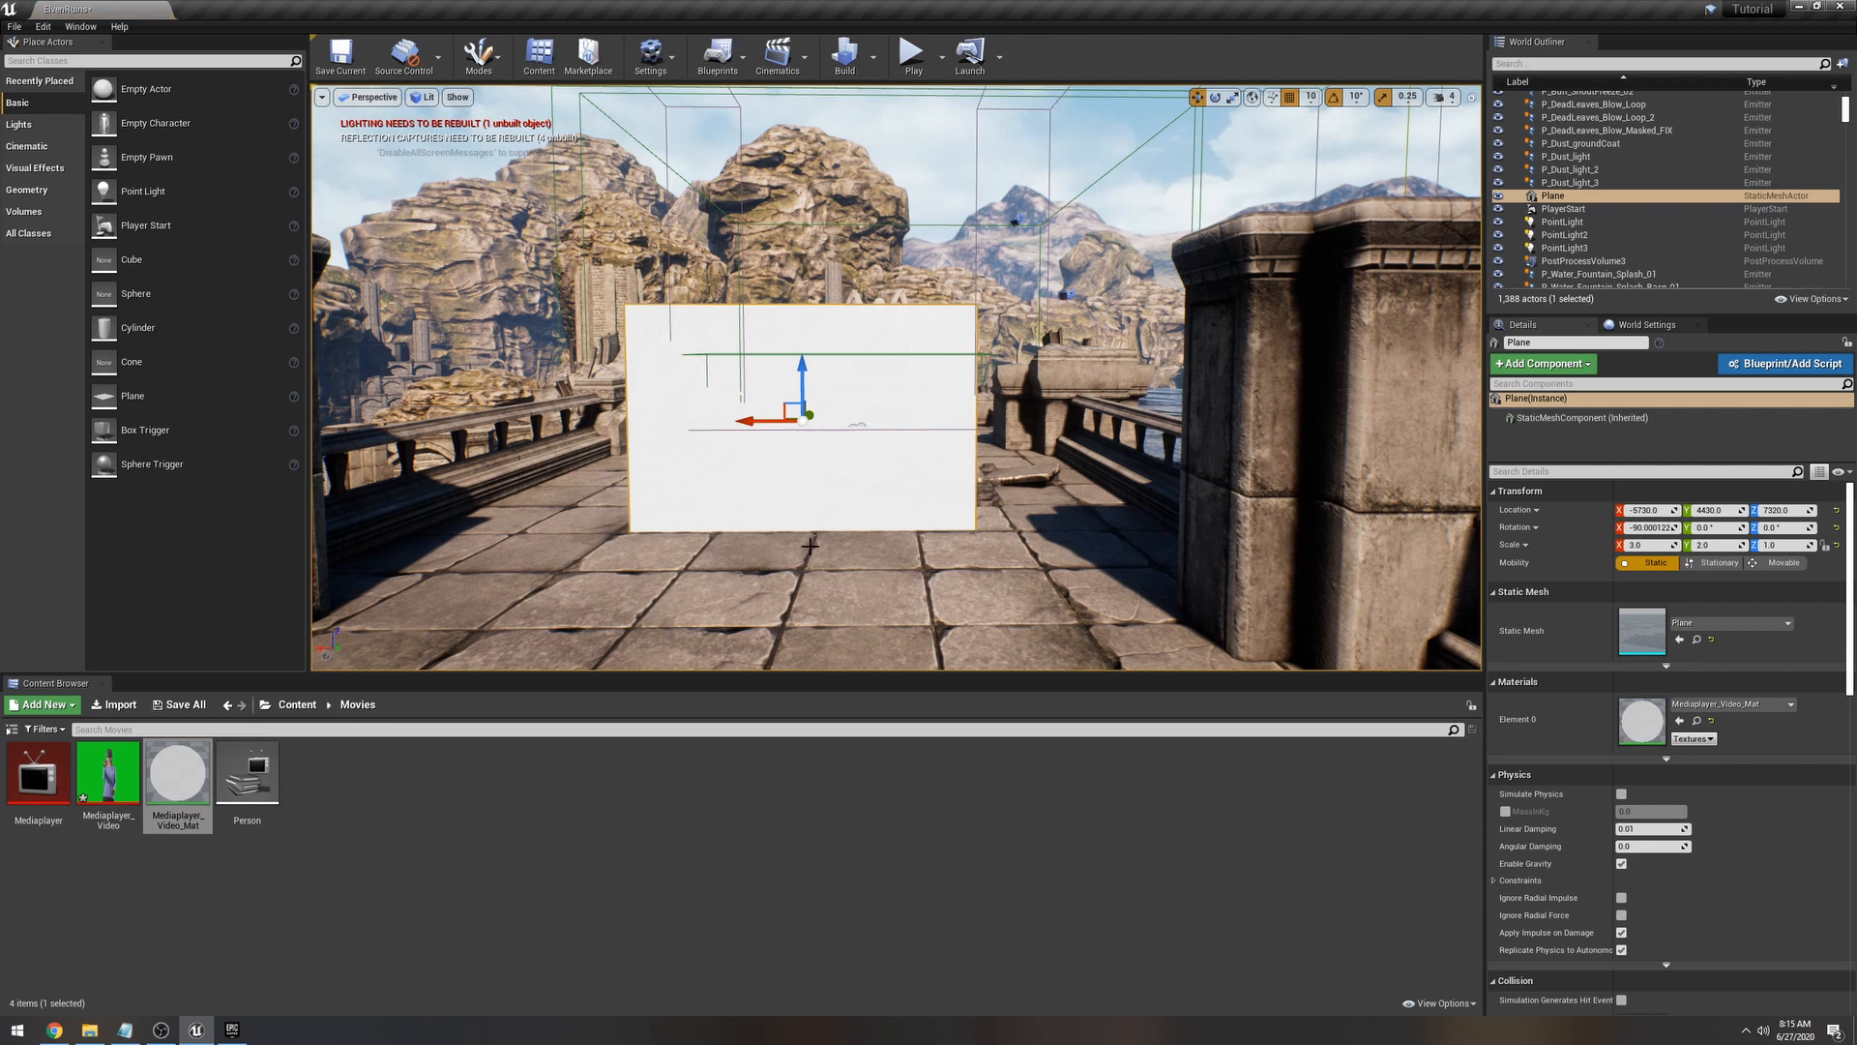
pyautogui.moveTo(810, 544); pyautogui.dragTo(805, 535, button='right')
pyautogui.press('a')
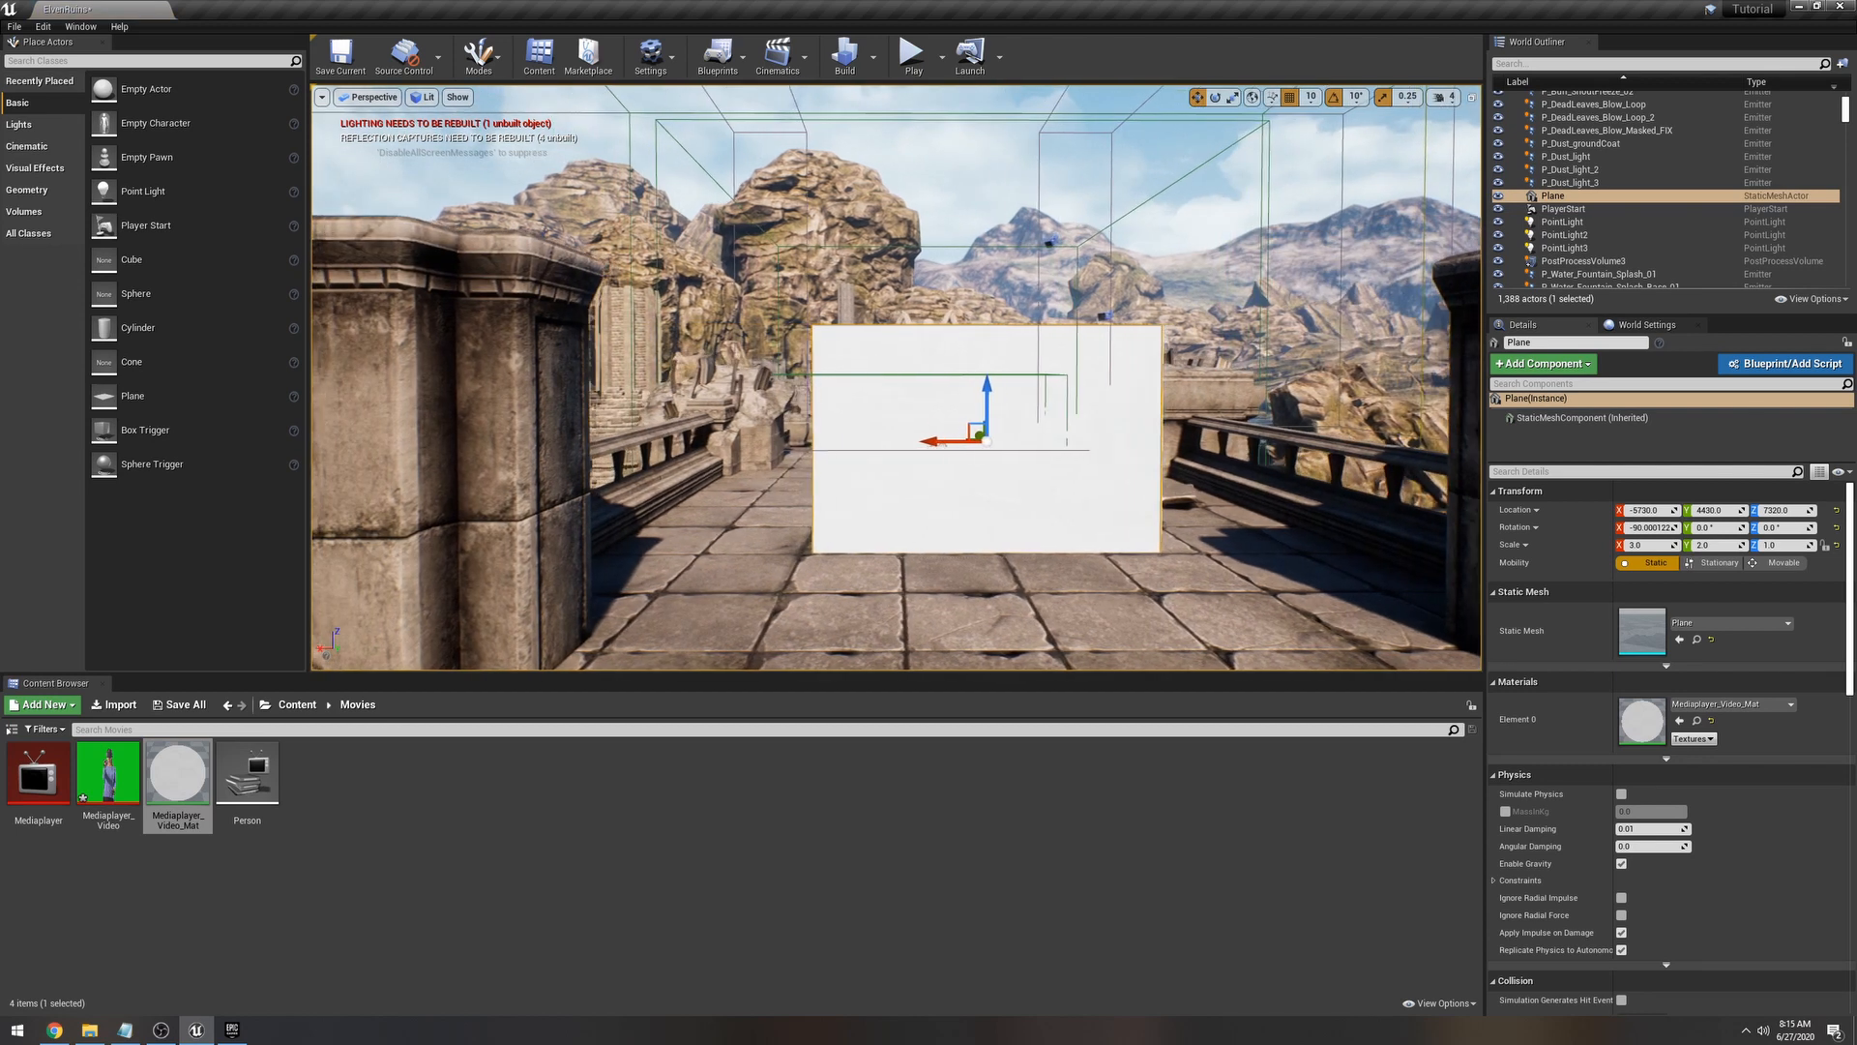
pyautogui.press('d')
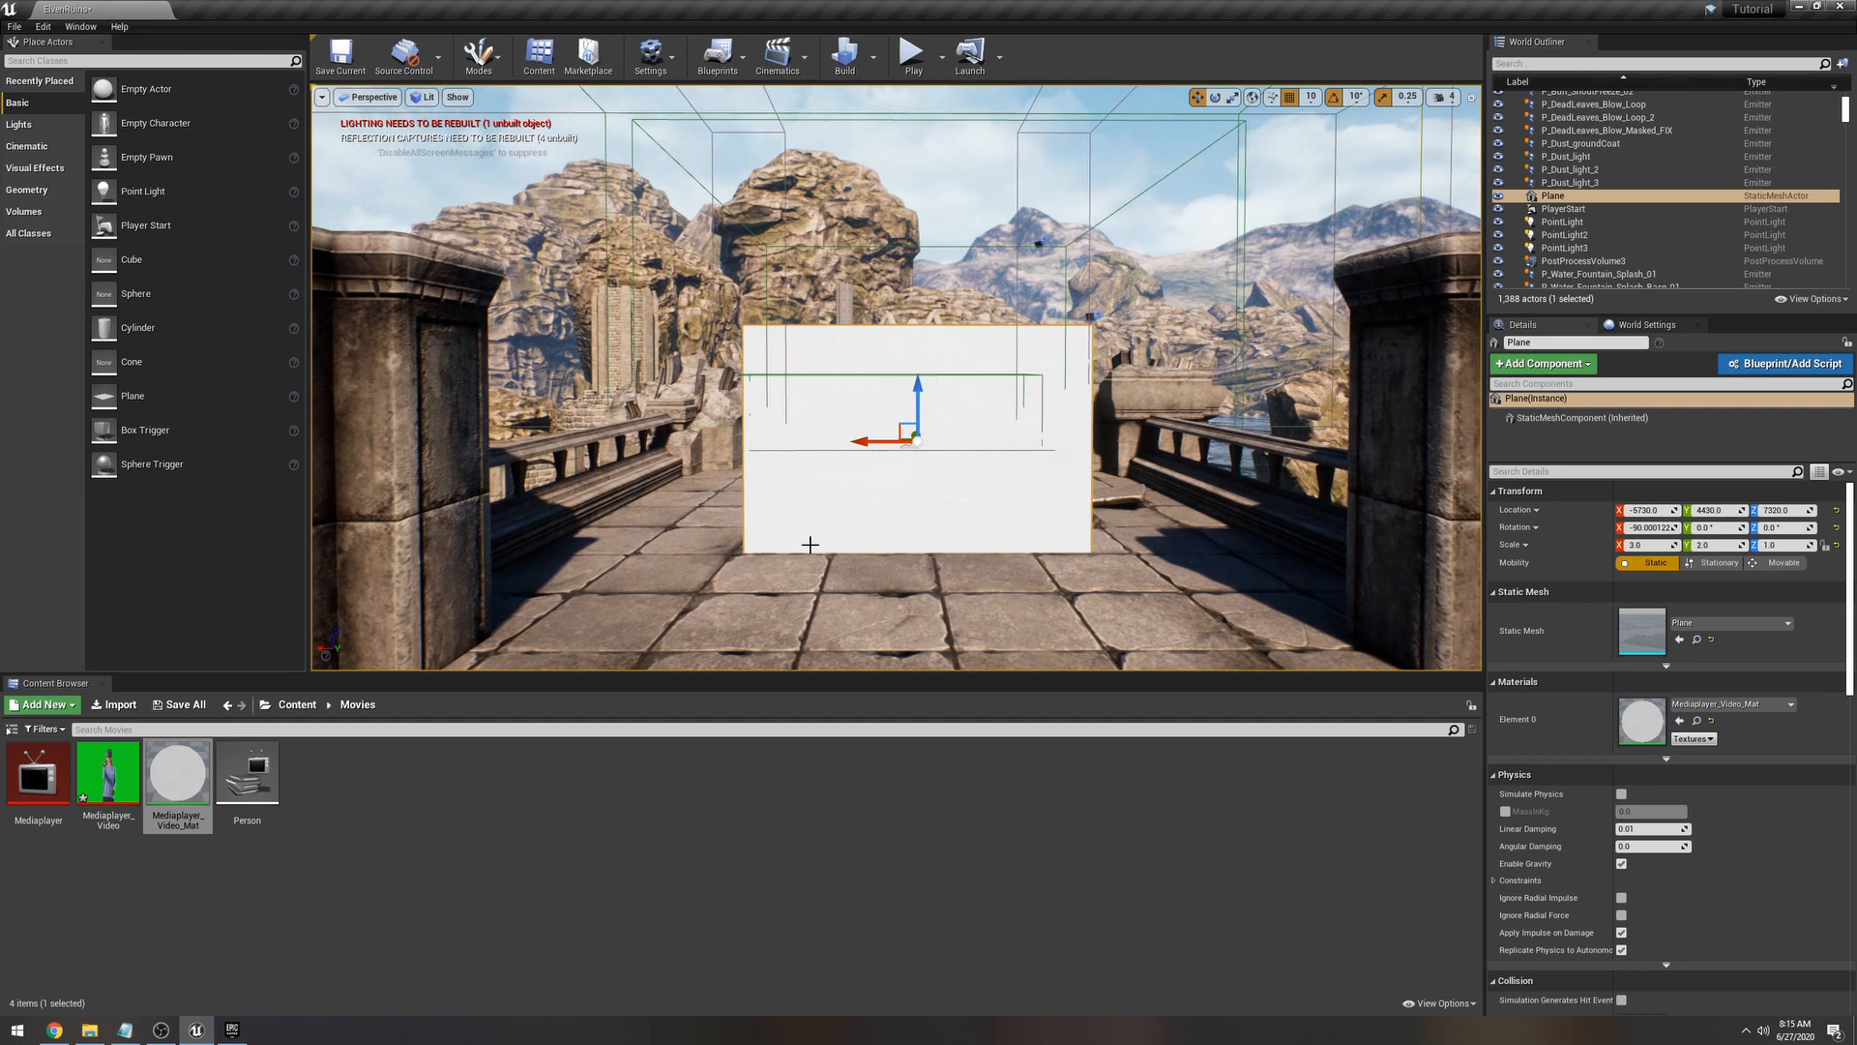
# Step: Open the level blueprint of the ElvenRuins level
pyautogui.click(718, 53)
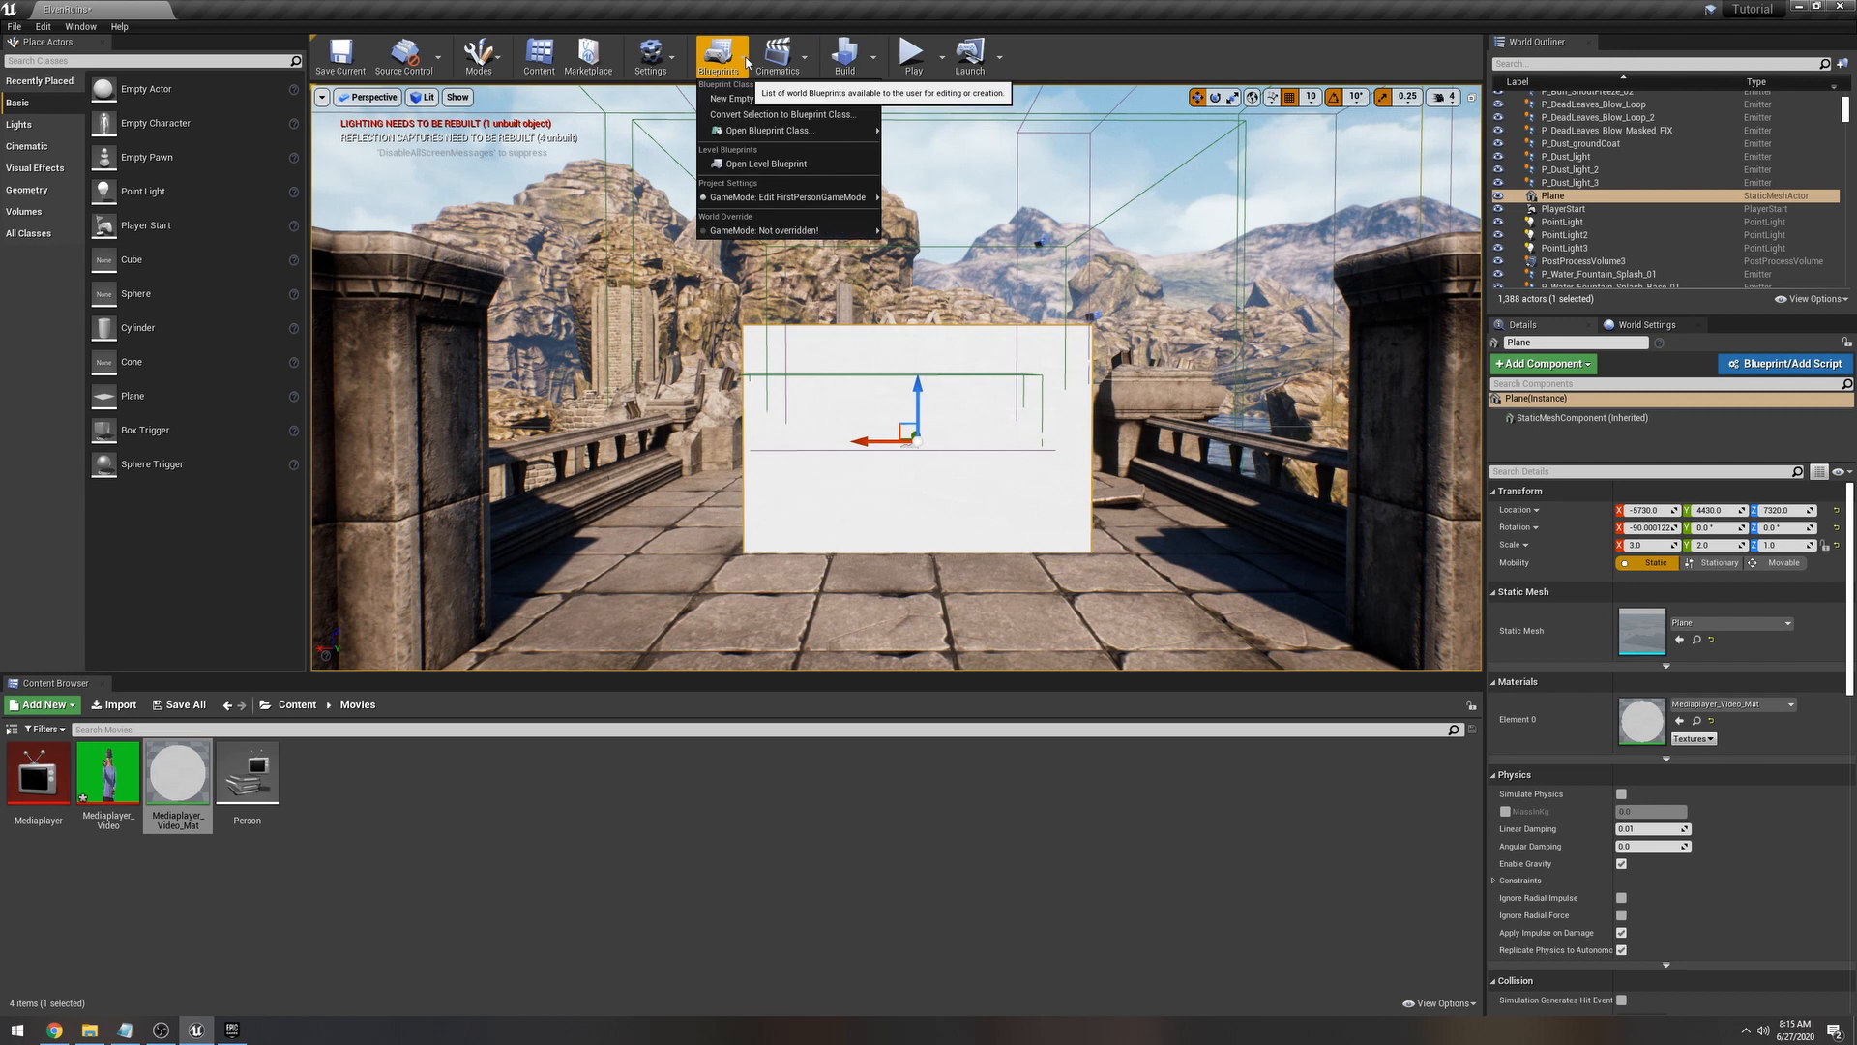
pyautogui.click(815, 170)
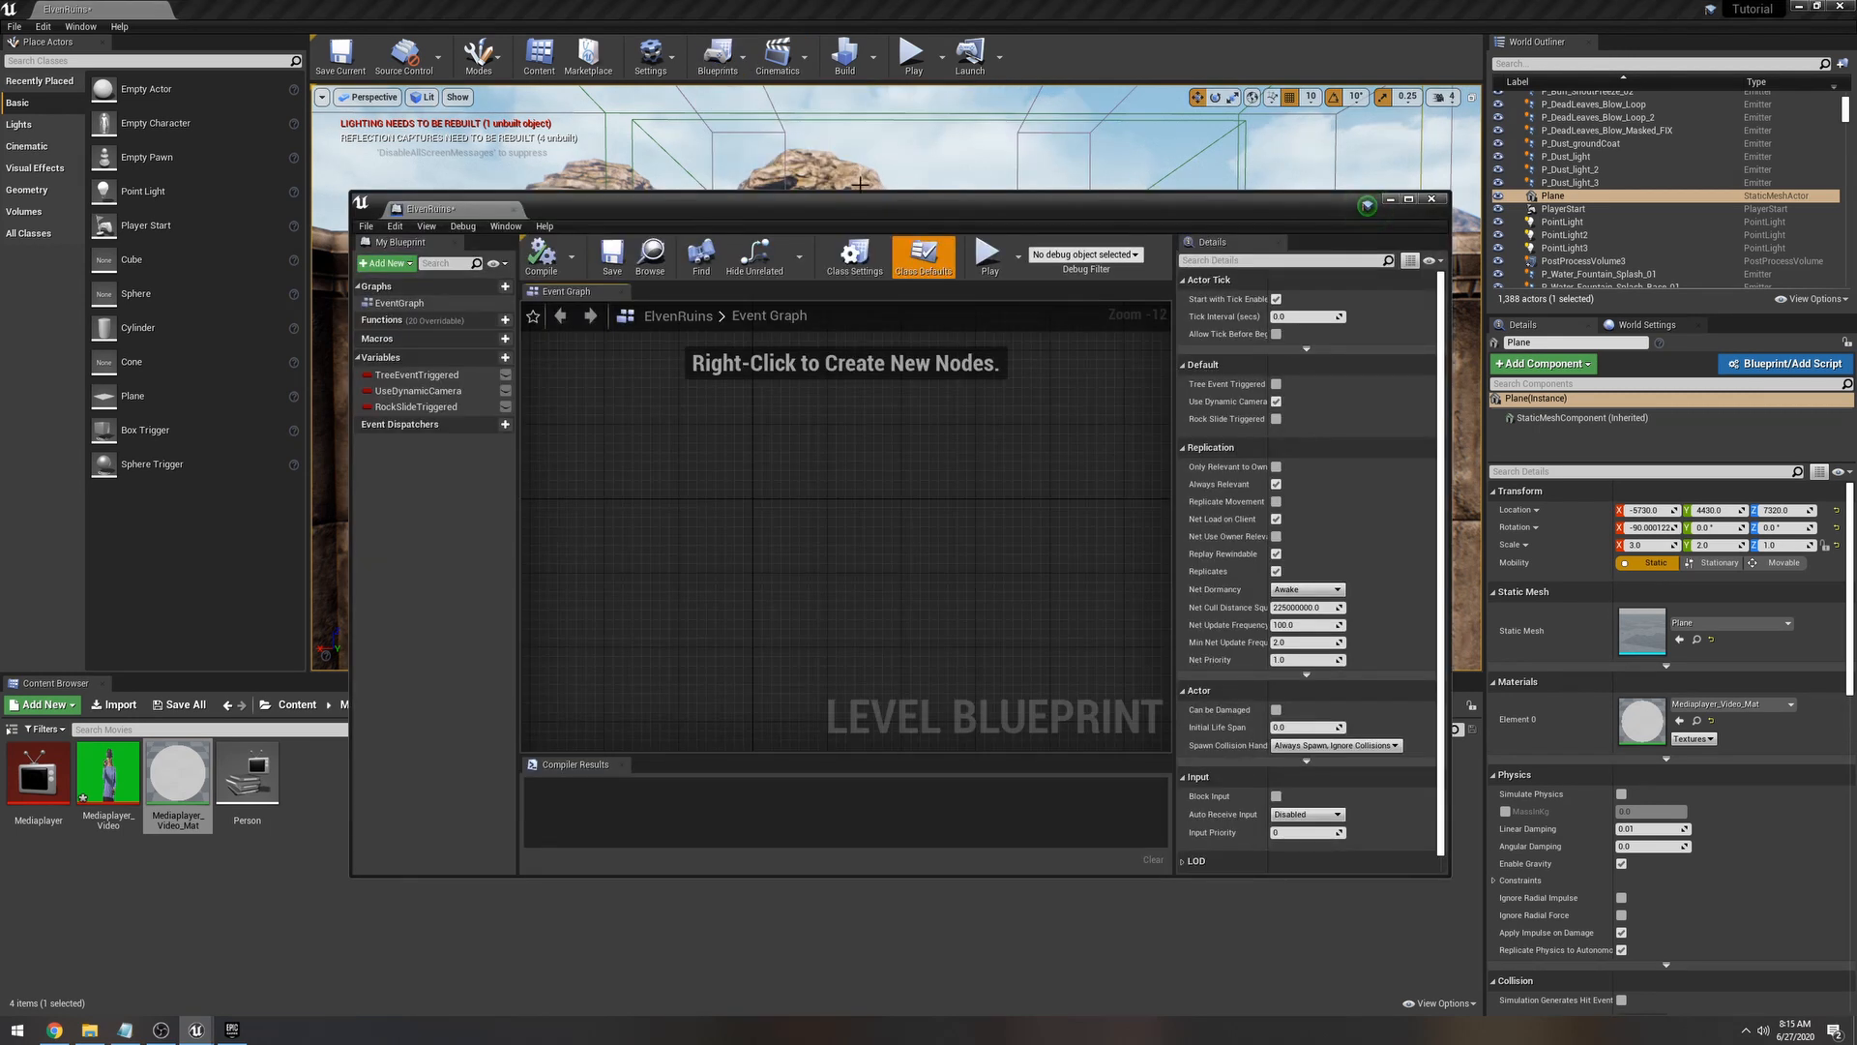
pyautogui.moveTo(863, 199)
pyautogui.mouseDown()
pyautogui.moveTo(1083, 242)
pyautogui.moveTo(895, 214)
pyautogui.mouseUp()
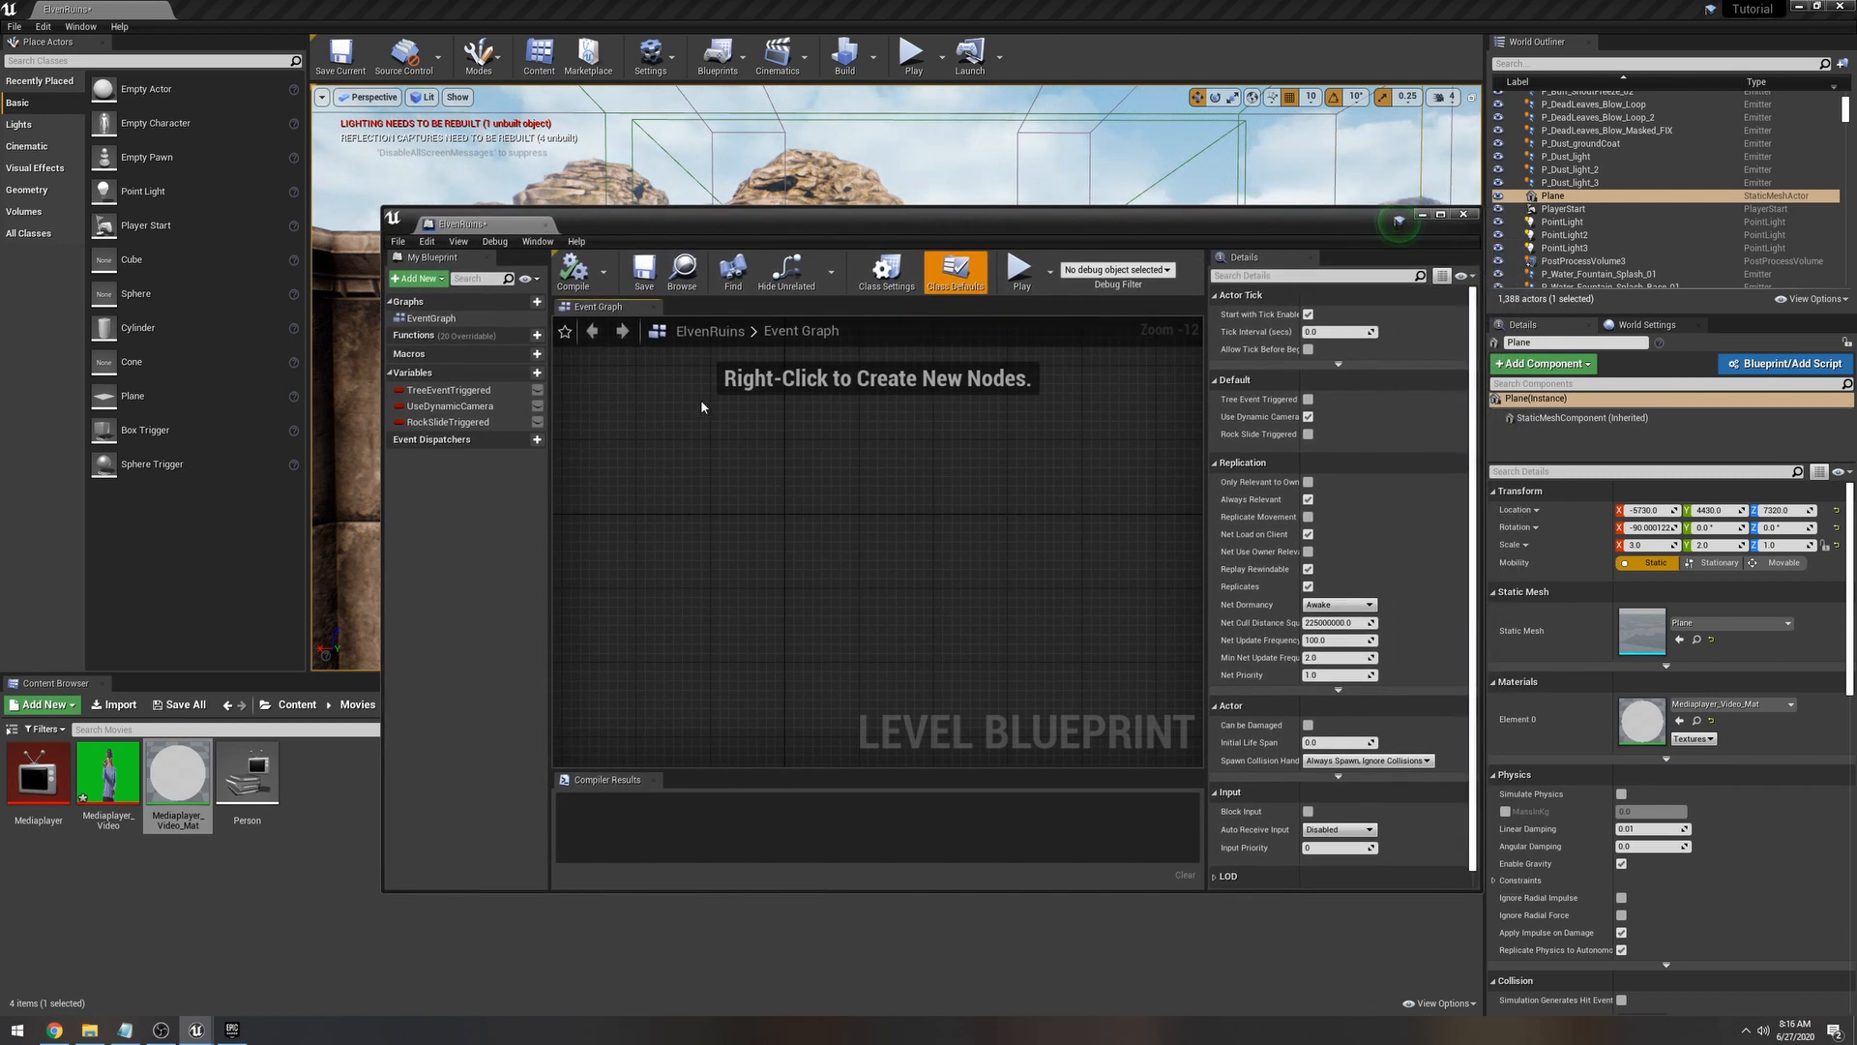
# Step: Add a variable named Mediaplayeryo to the level blueprint and set its type to a Media Player object reference
pyautogui.click(447, 372)
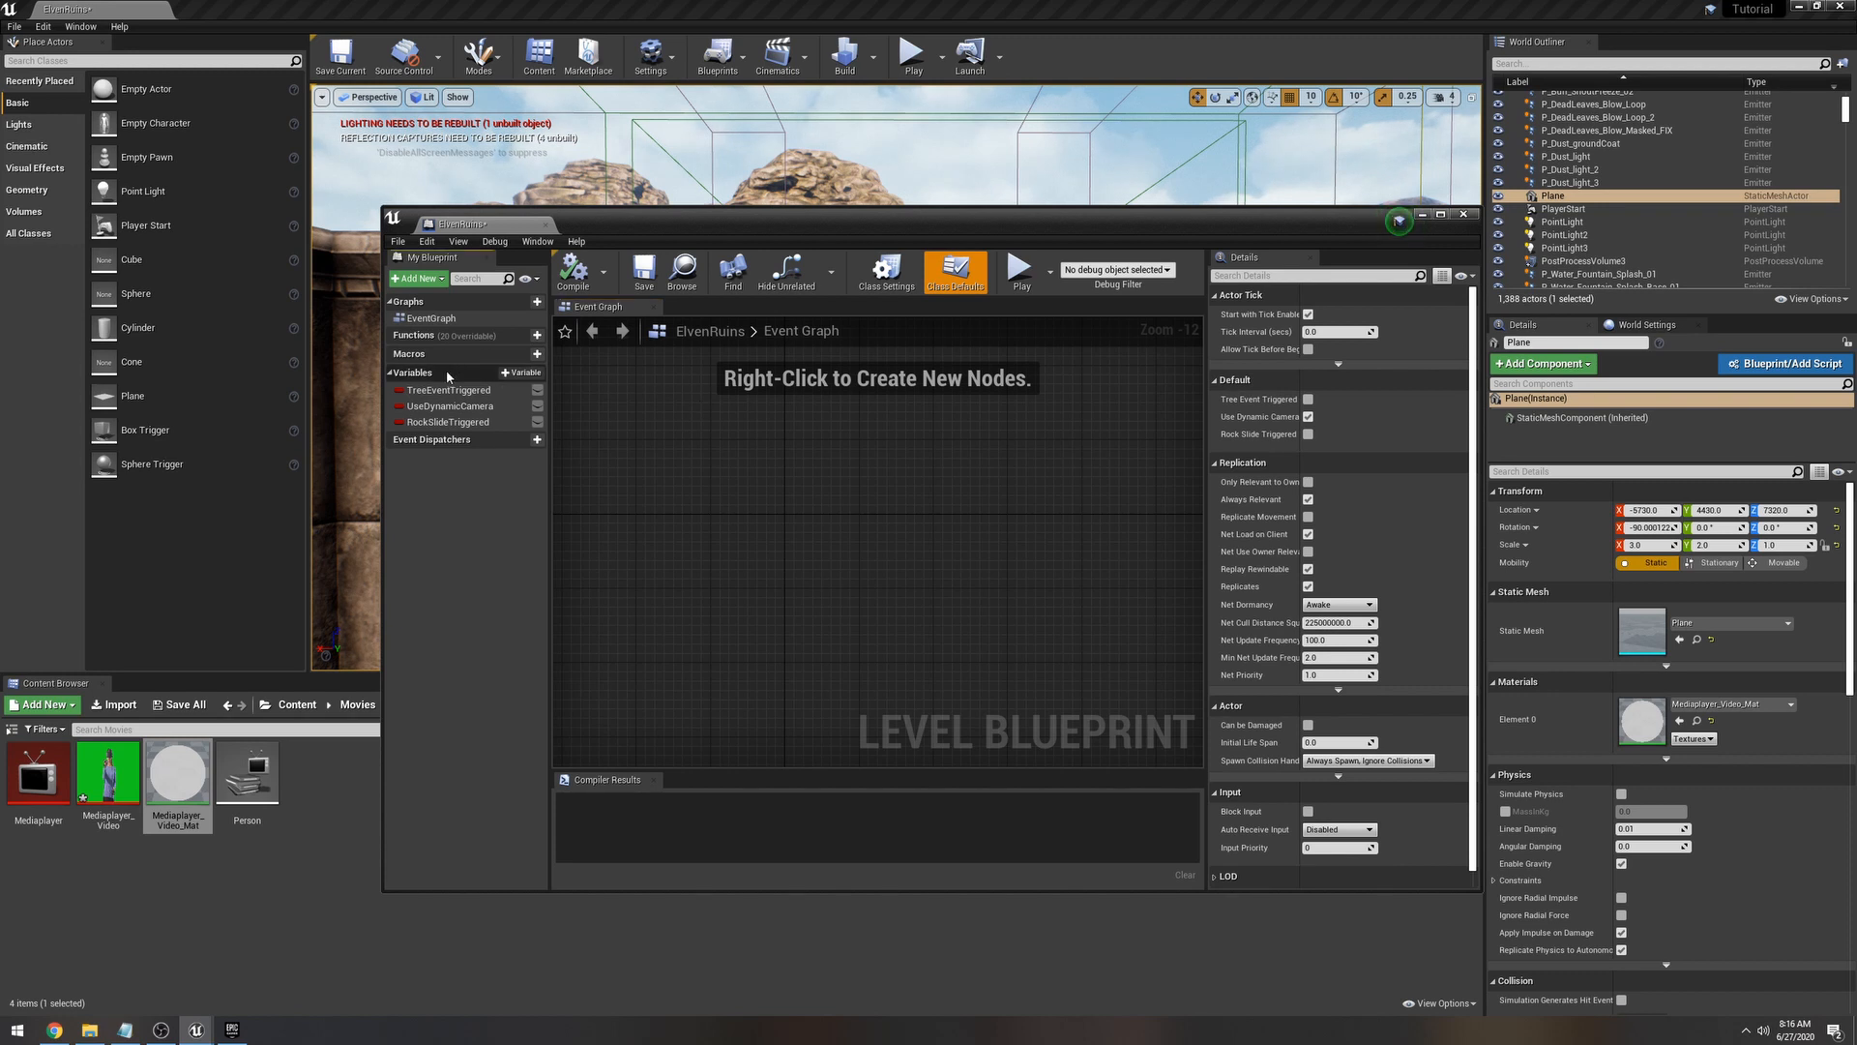
pyautogui.click(519, 374)
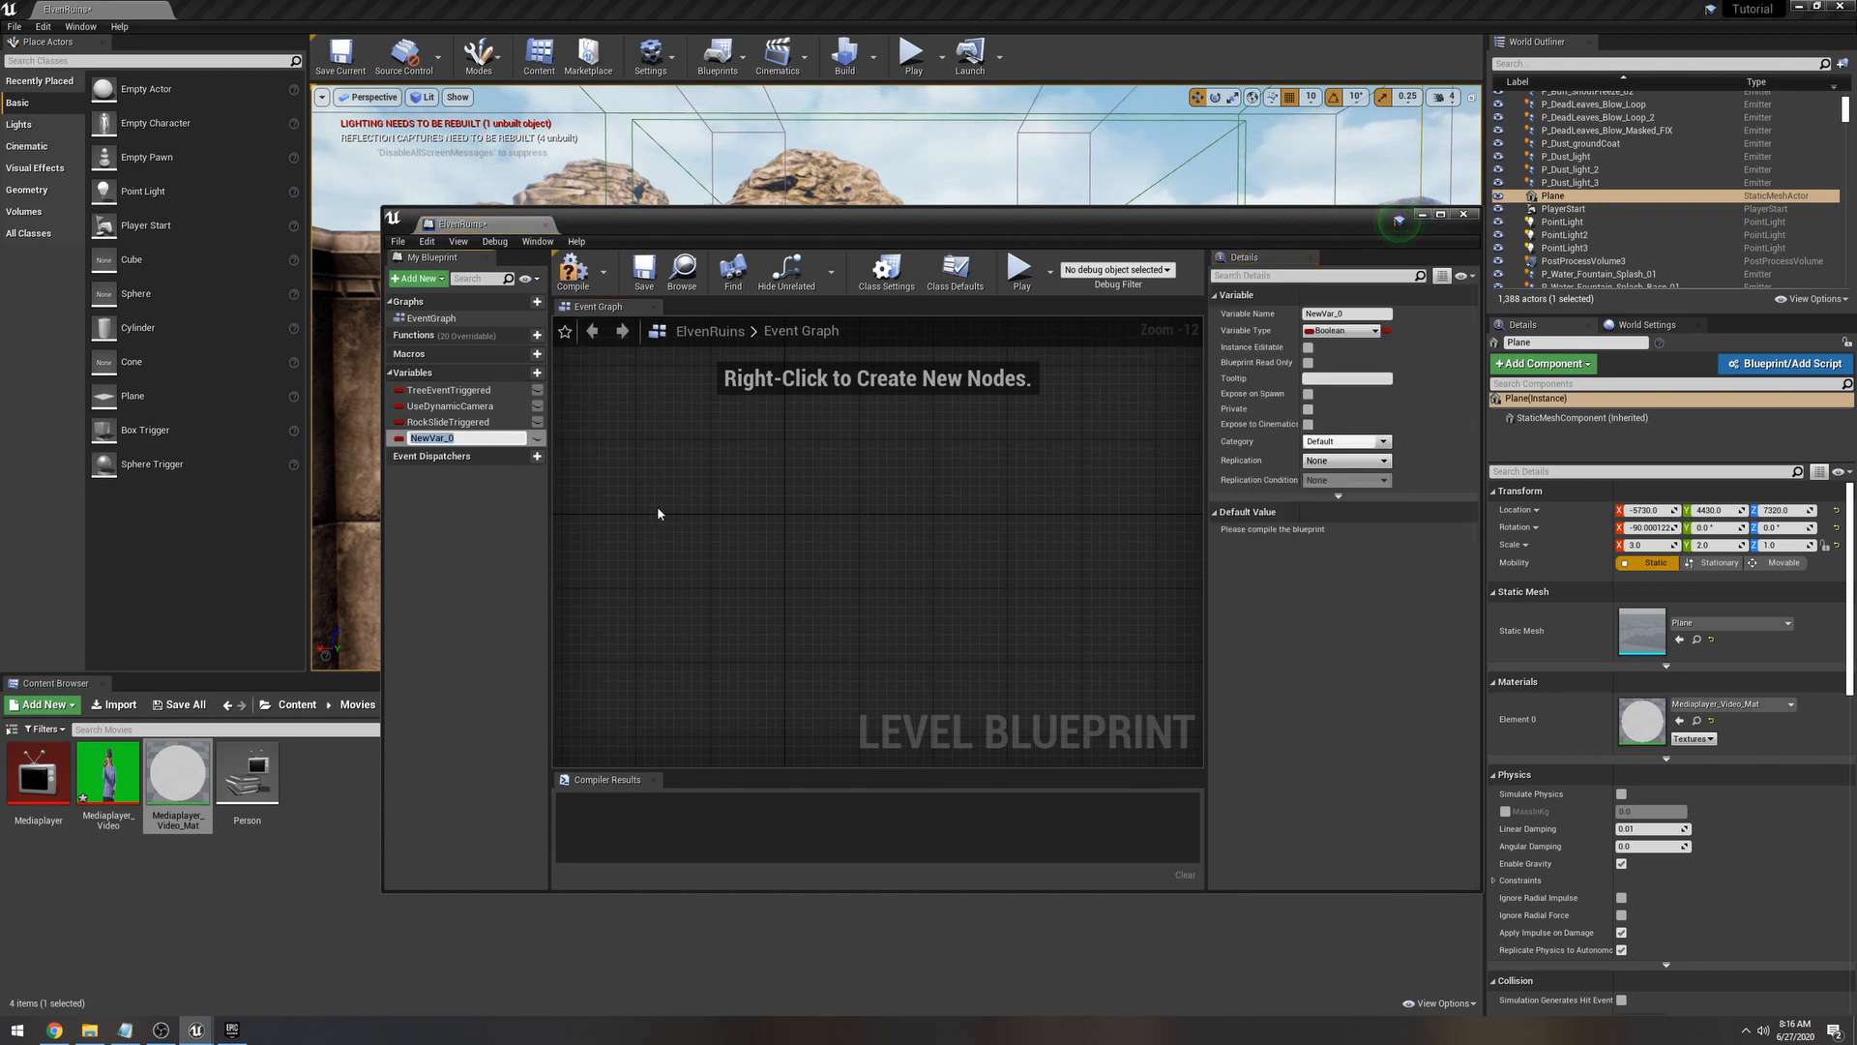
pyautogui.write('Mediaplayeryo')
pyautogui.press('Return')
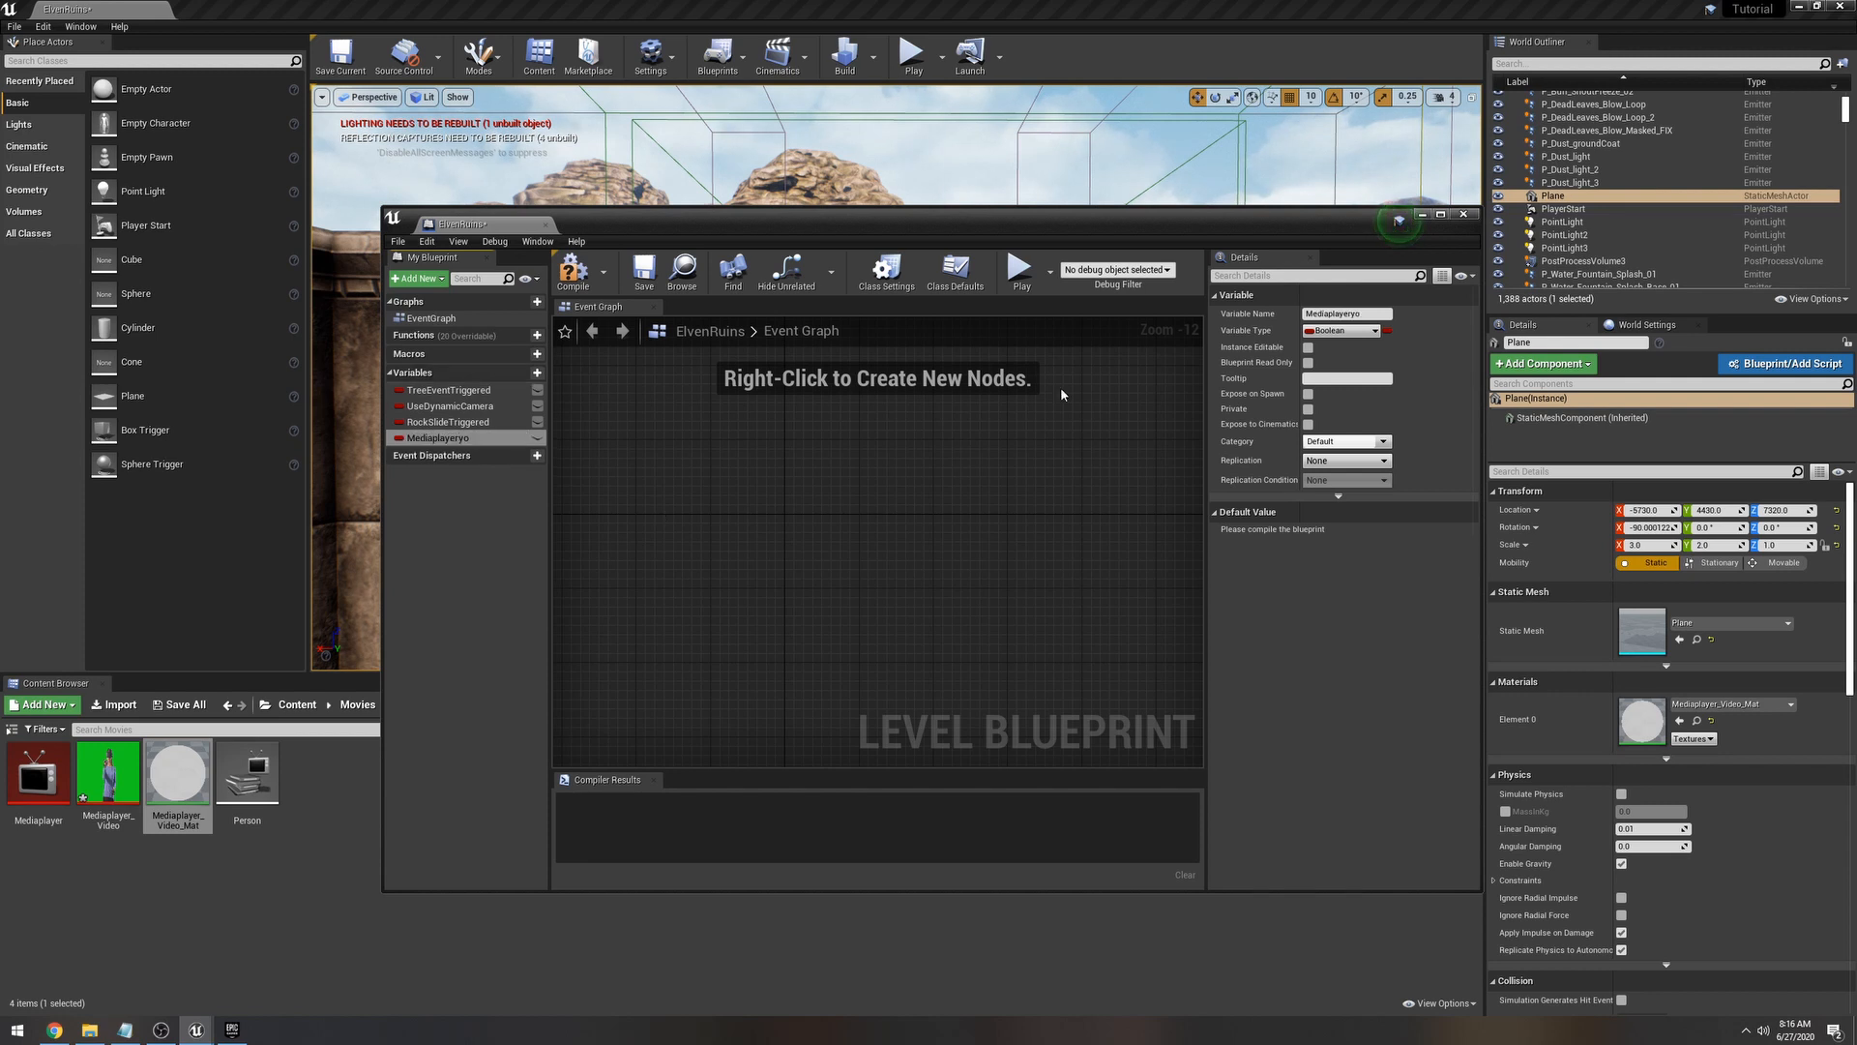
pyautogui.click(1351, 332)
pyautogui.write('m')
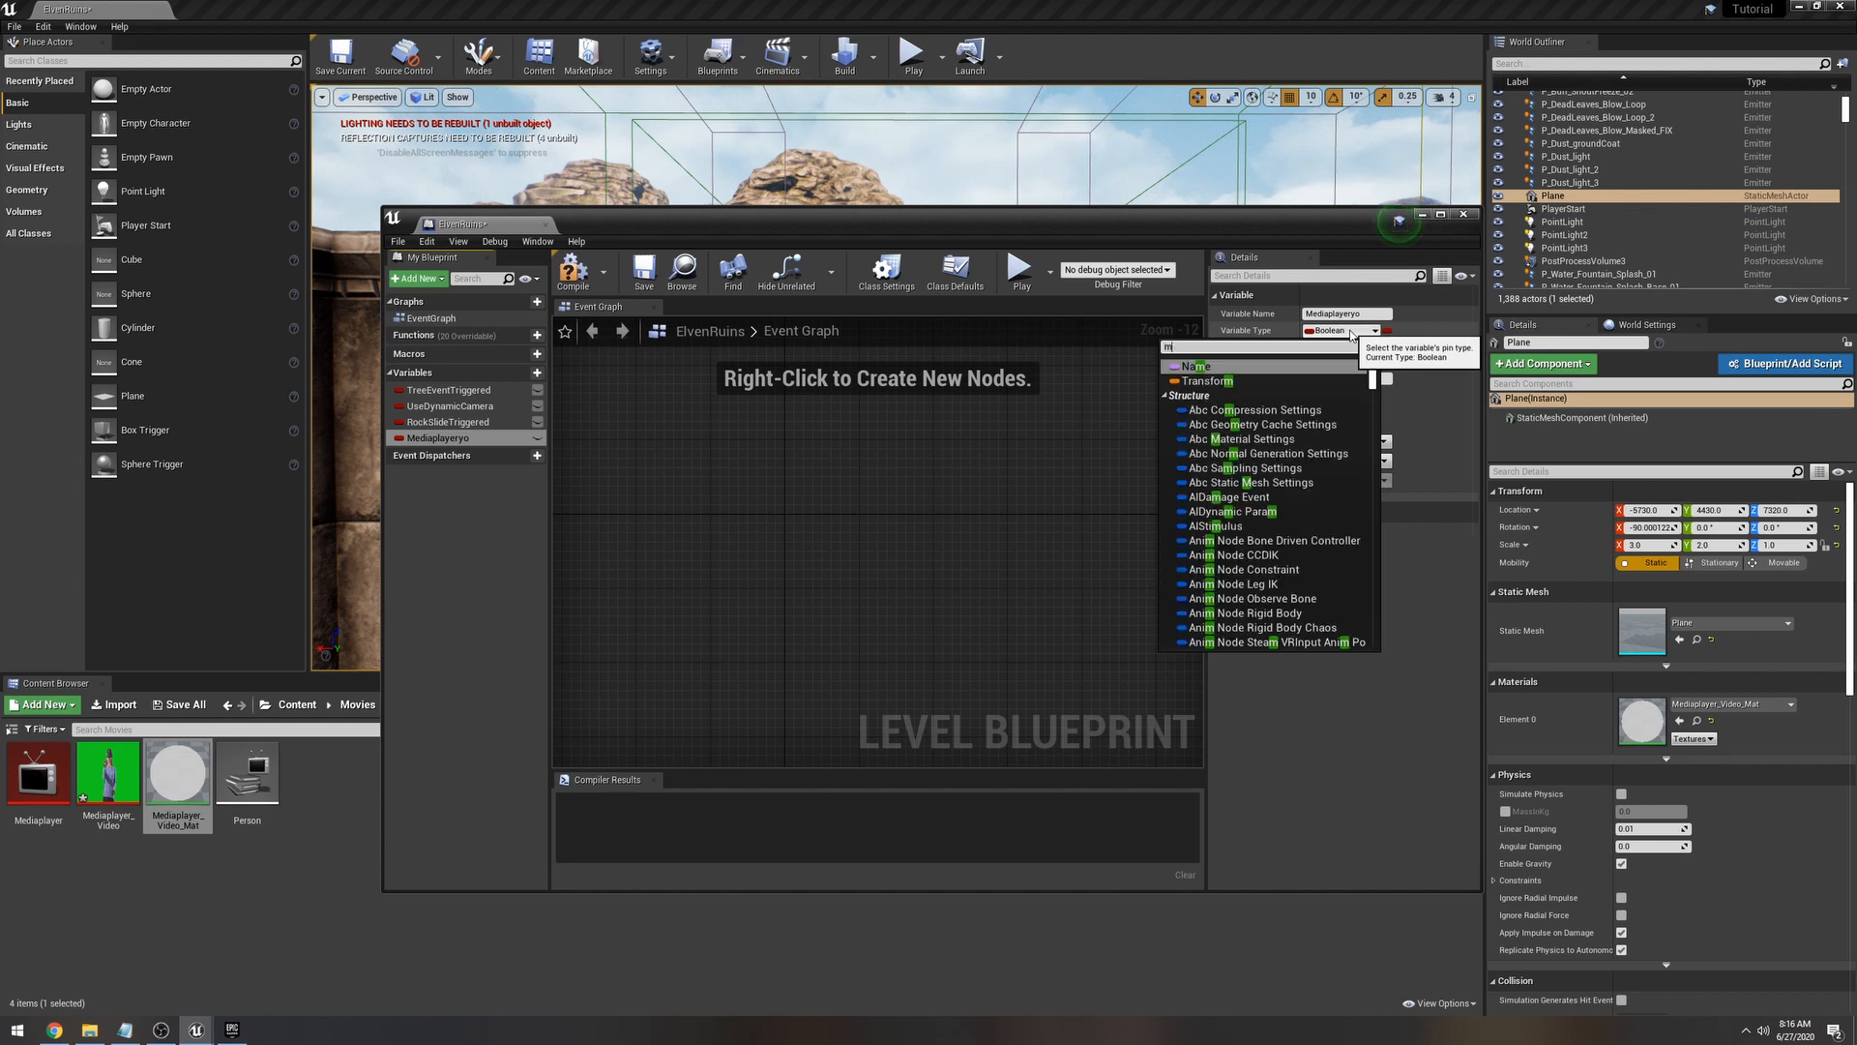
pyautogui.write('ediapl')
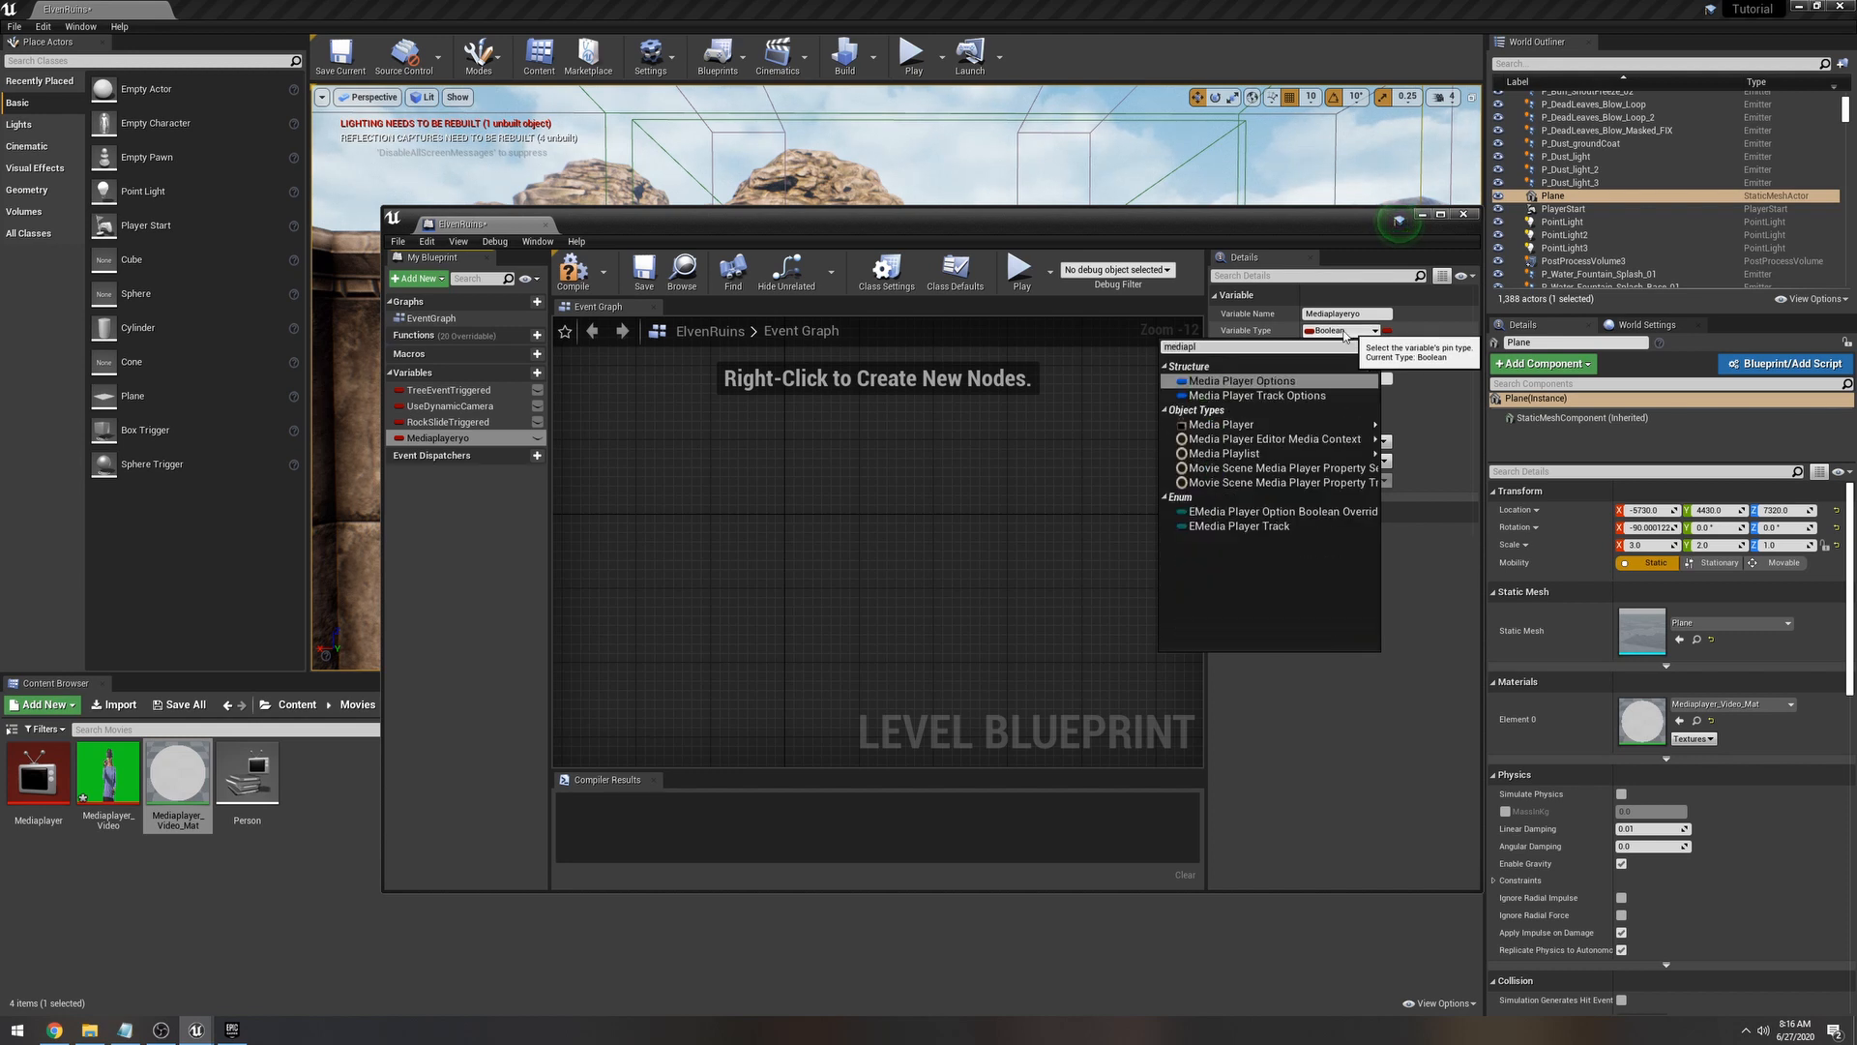
pyautogui.moveTo(1368, 425)
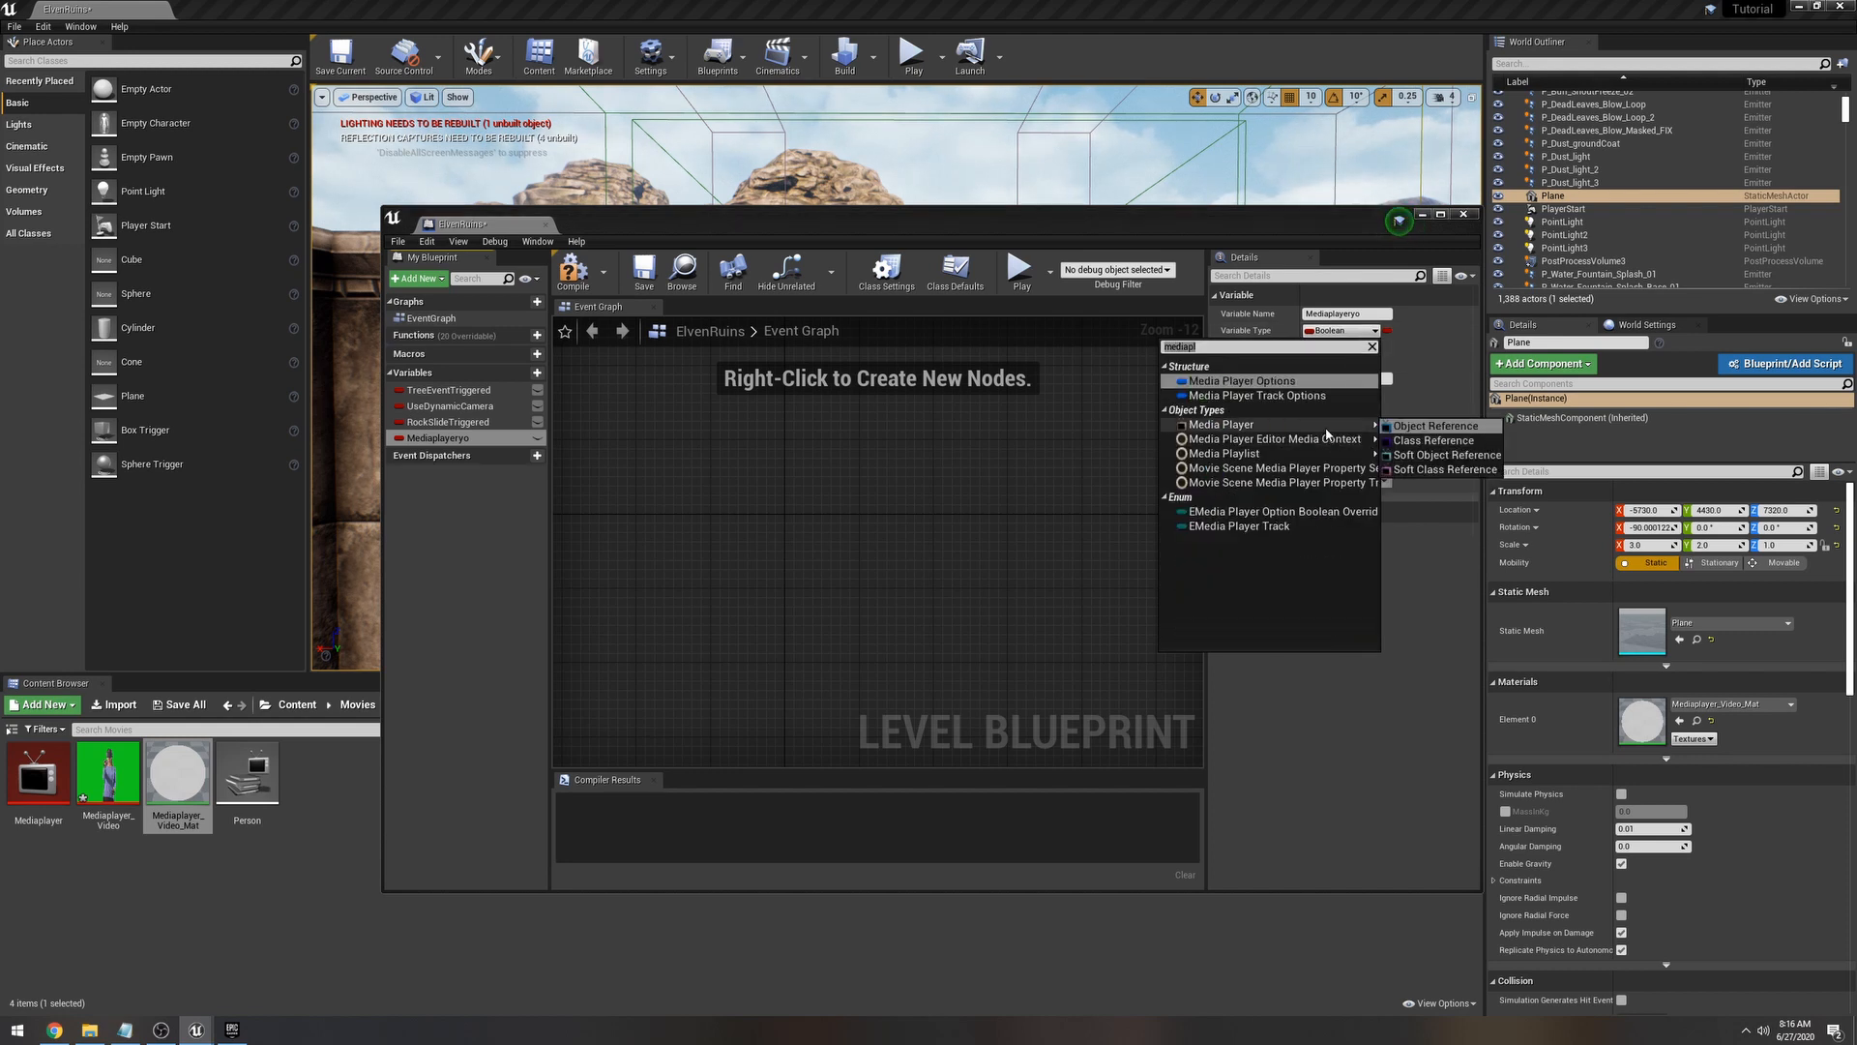
pyautogui.click(1433, 427)
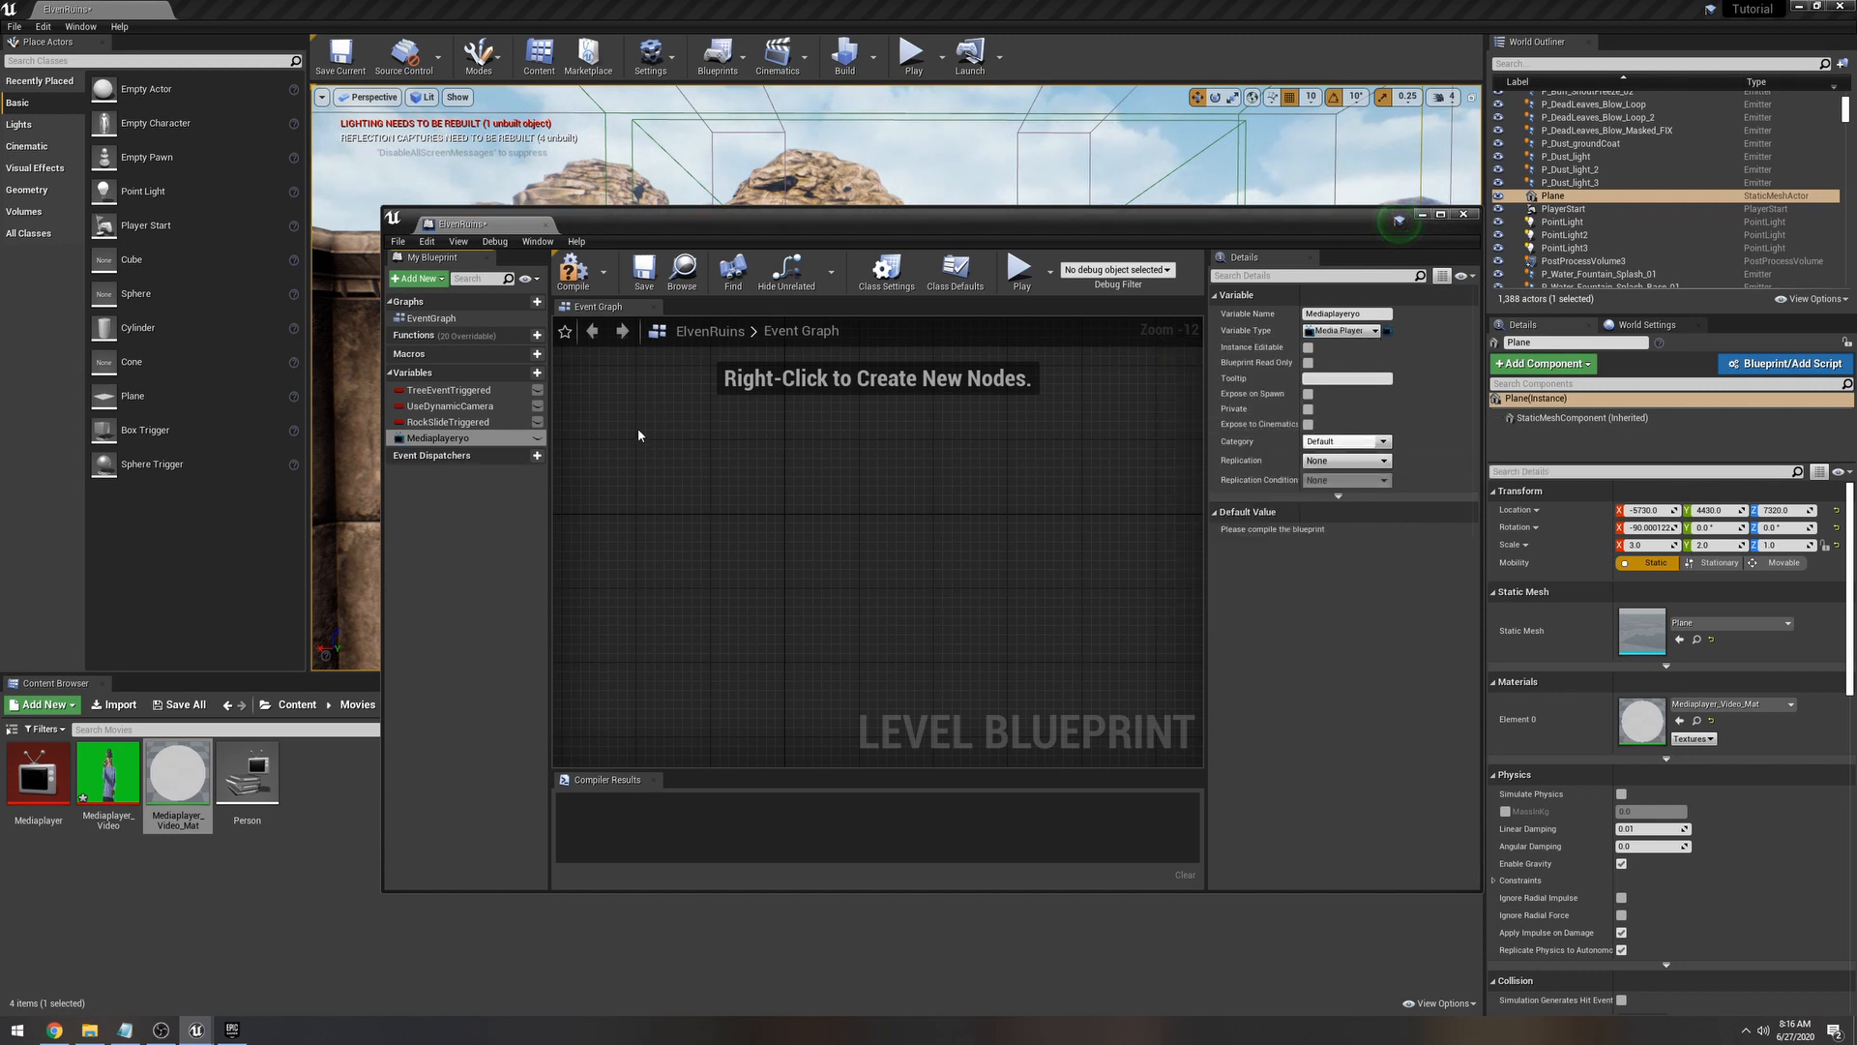
# Step: Add an Event BeginPlay node to the level blueprint's event graph
pyautogui.rightClick(722, 479)
pyautogui.write('event')
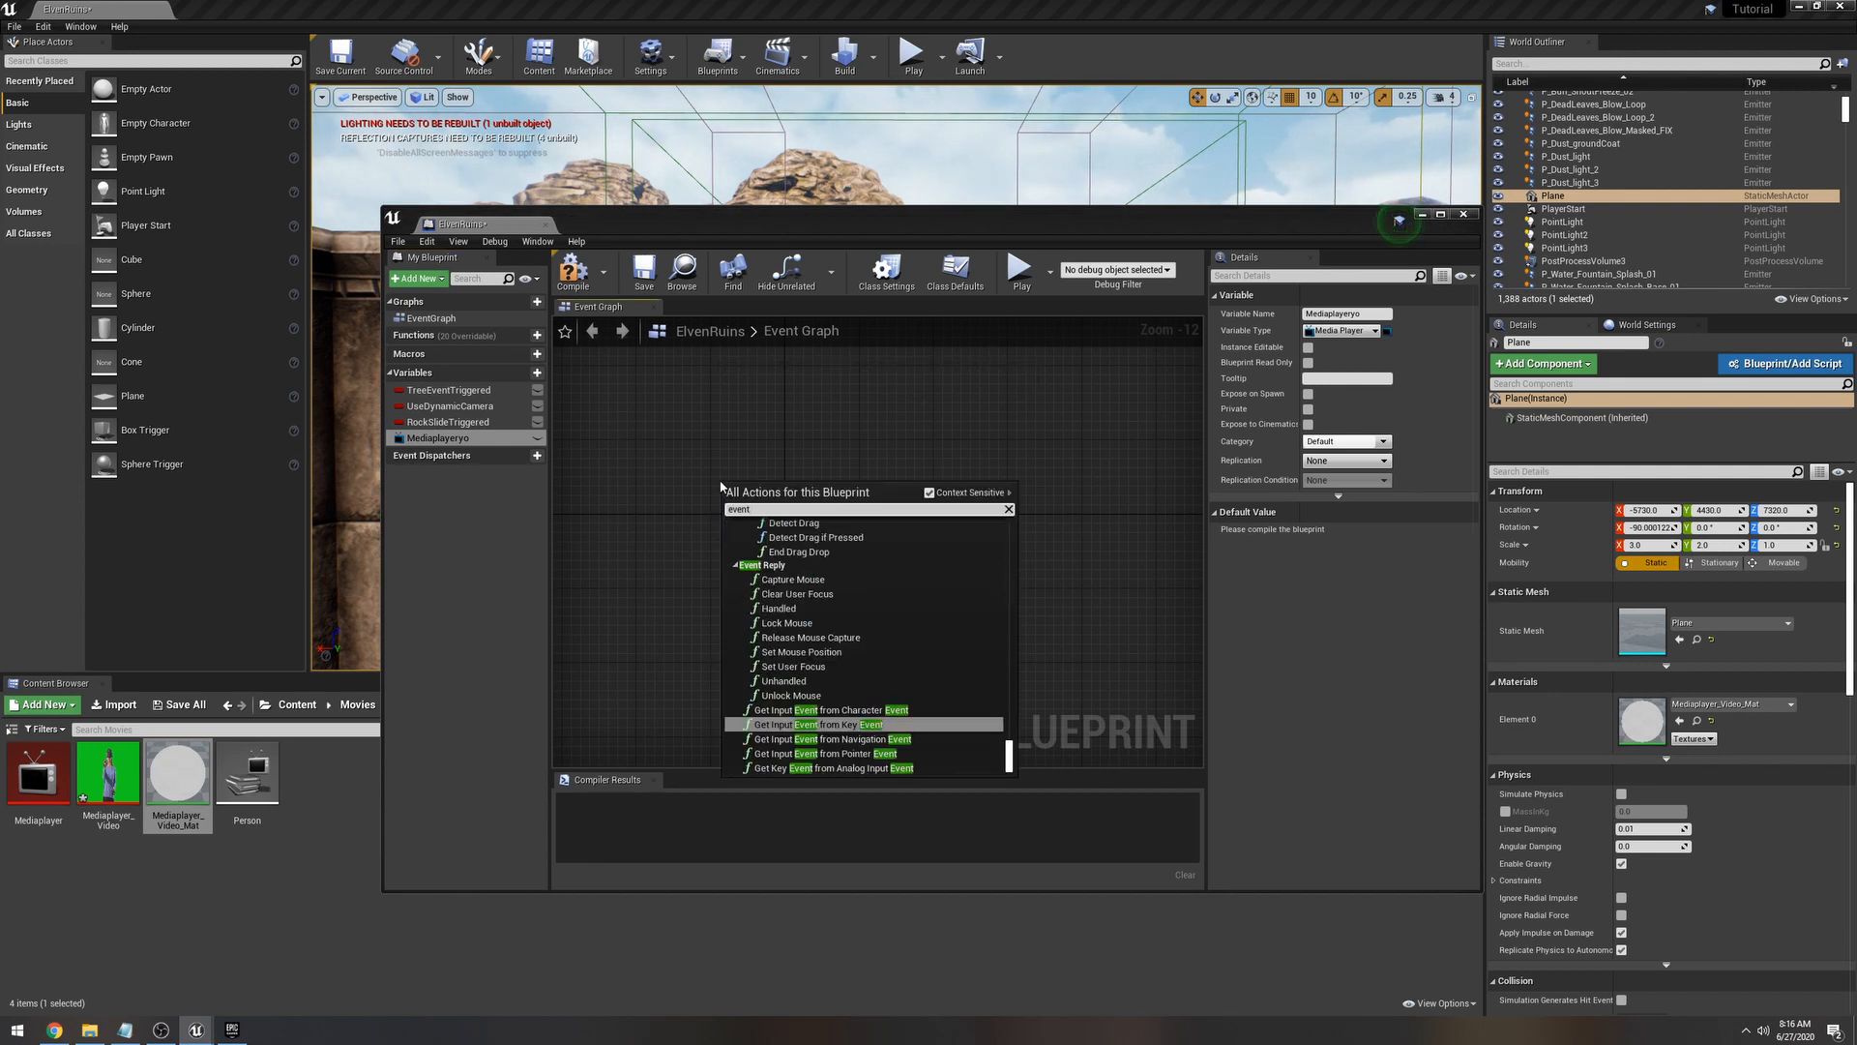
pyautogui.write('bve')
pyautogui.press('BackSpace')
pyautogui.write('eg')
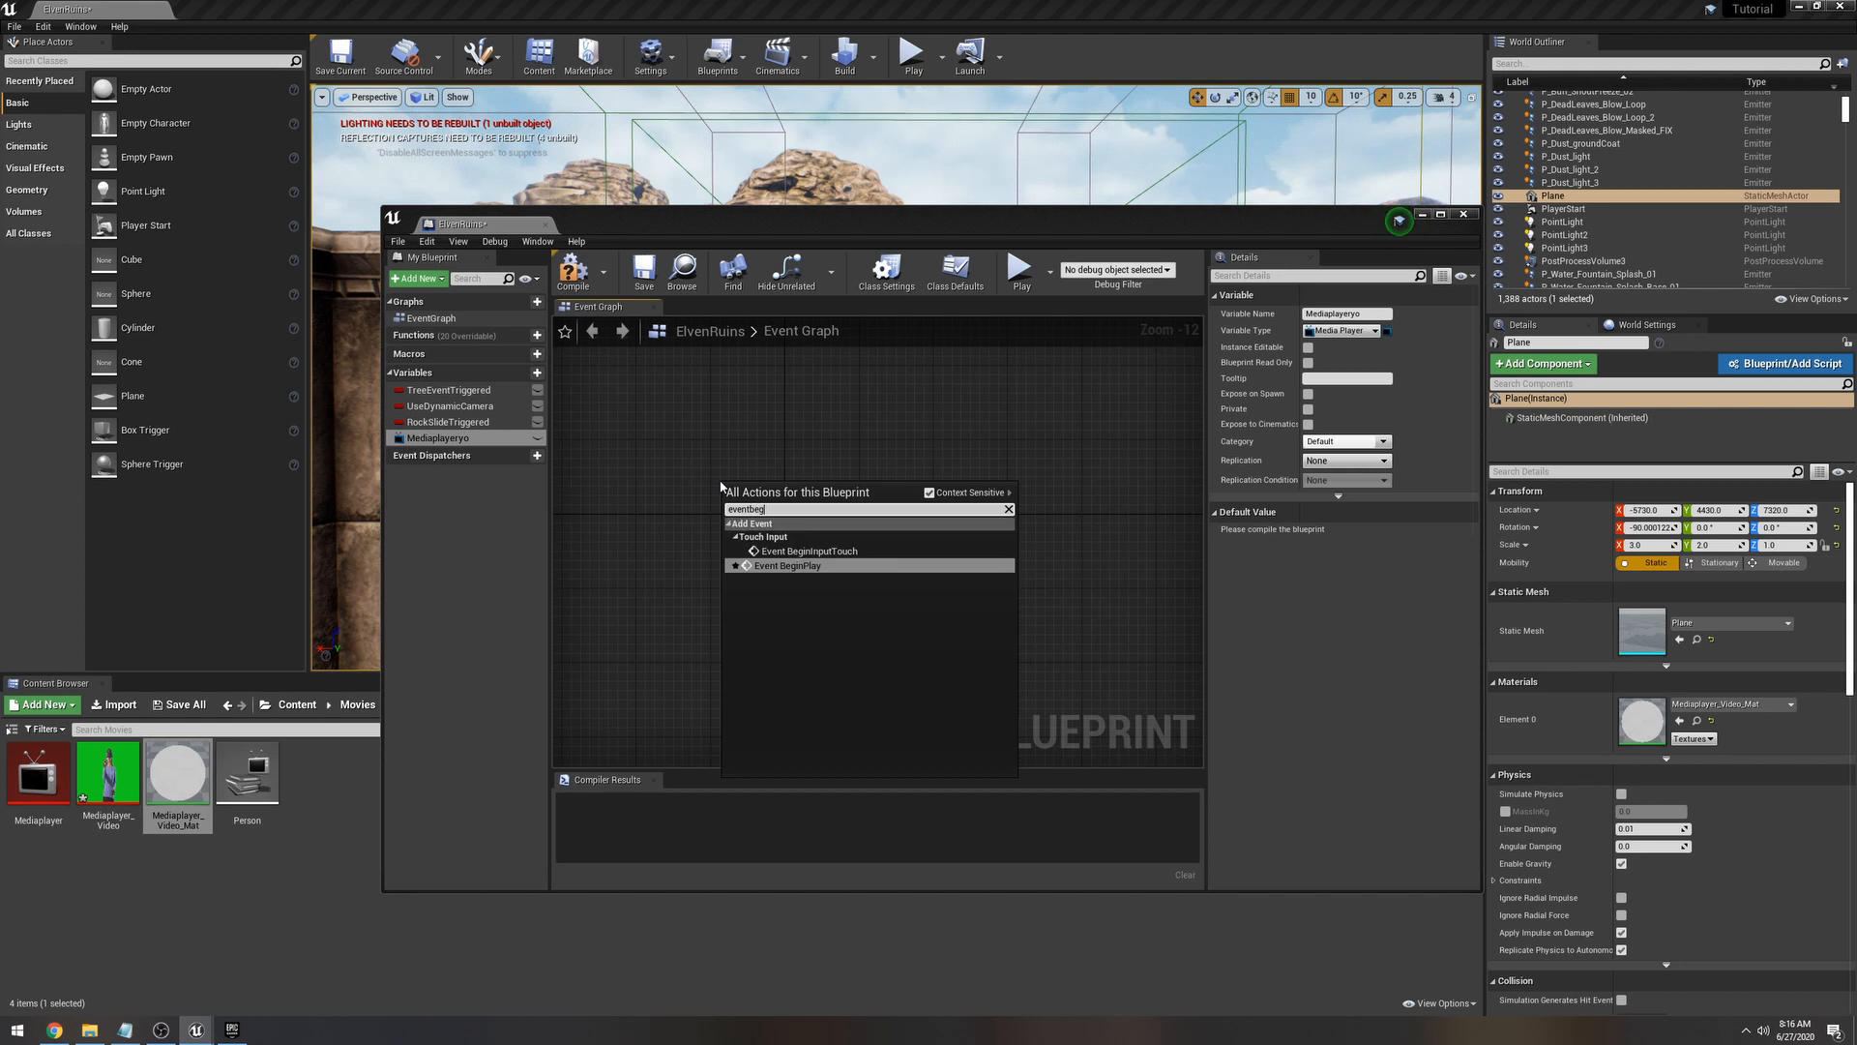
pyautogui.click(821, 565)
pyautogui.scroll(13, 727, 493)
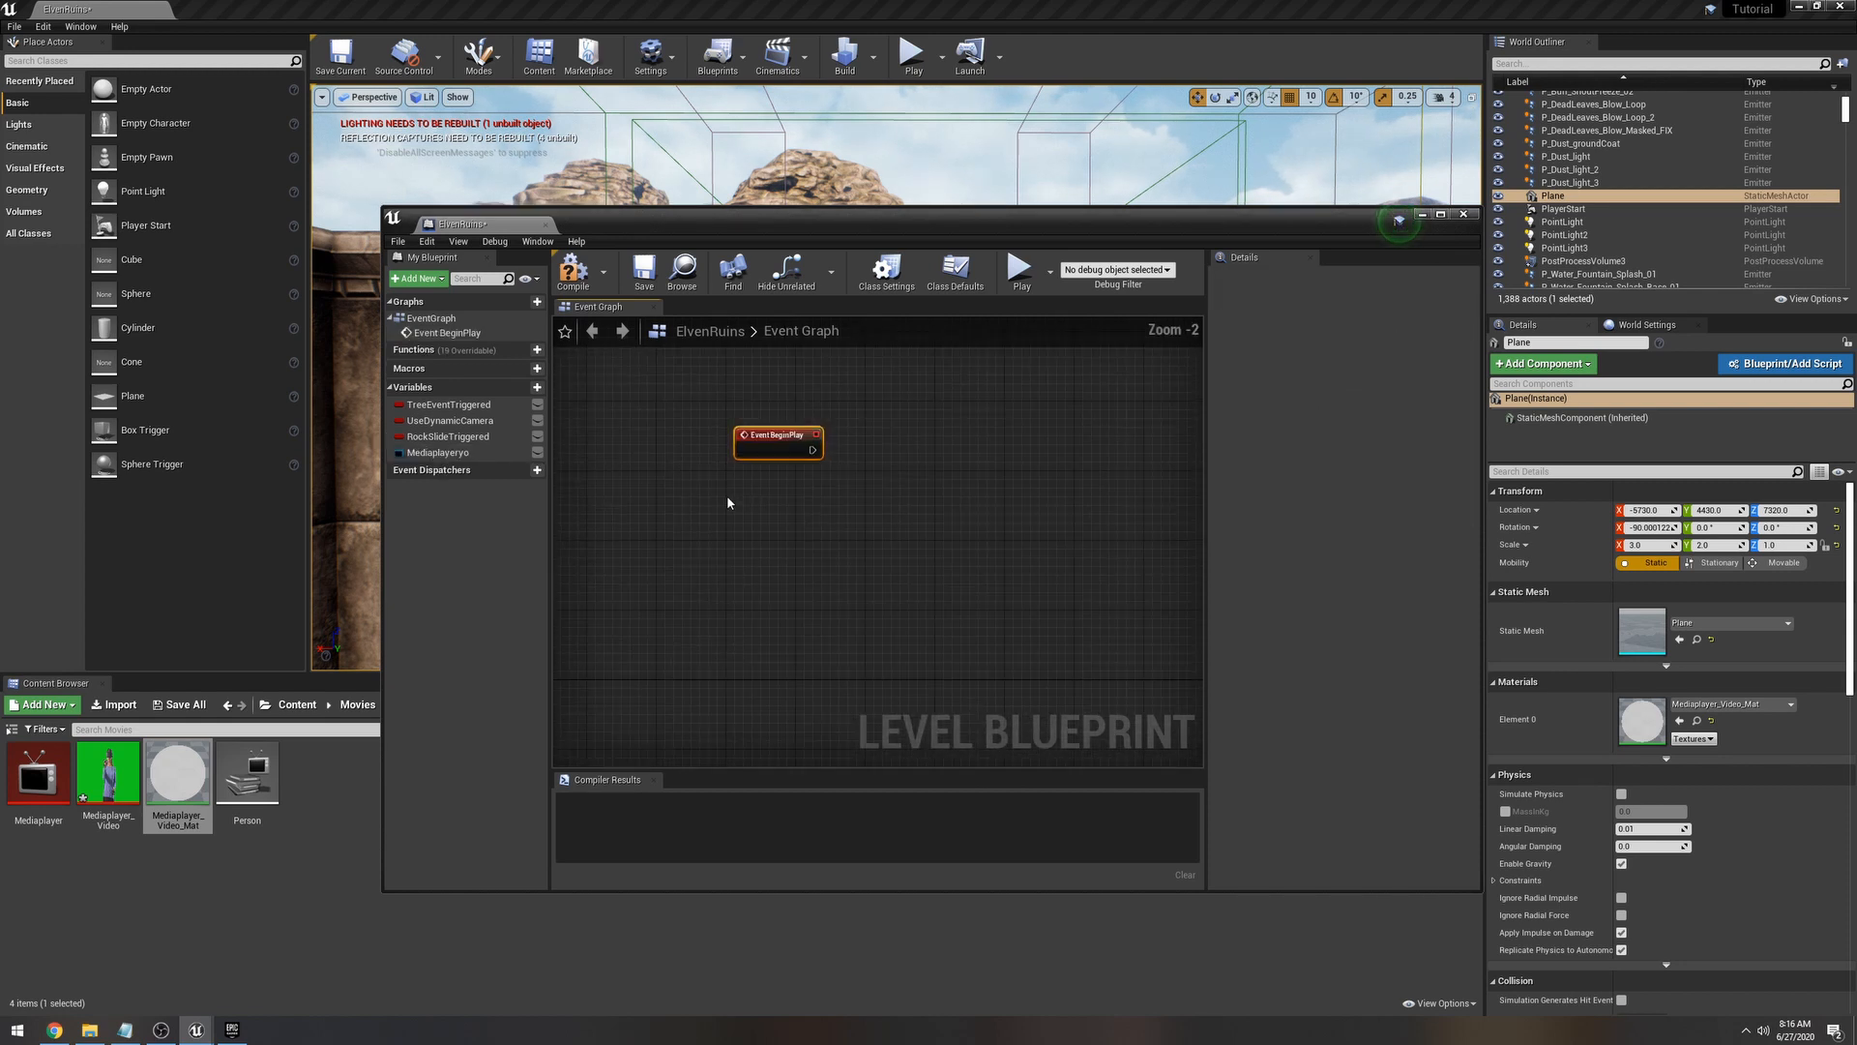
pyautogui.moveTo(778, 478); pyautogui.dragTo(897, 570, button='right')
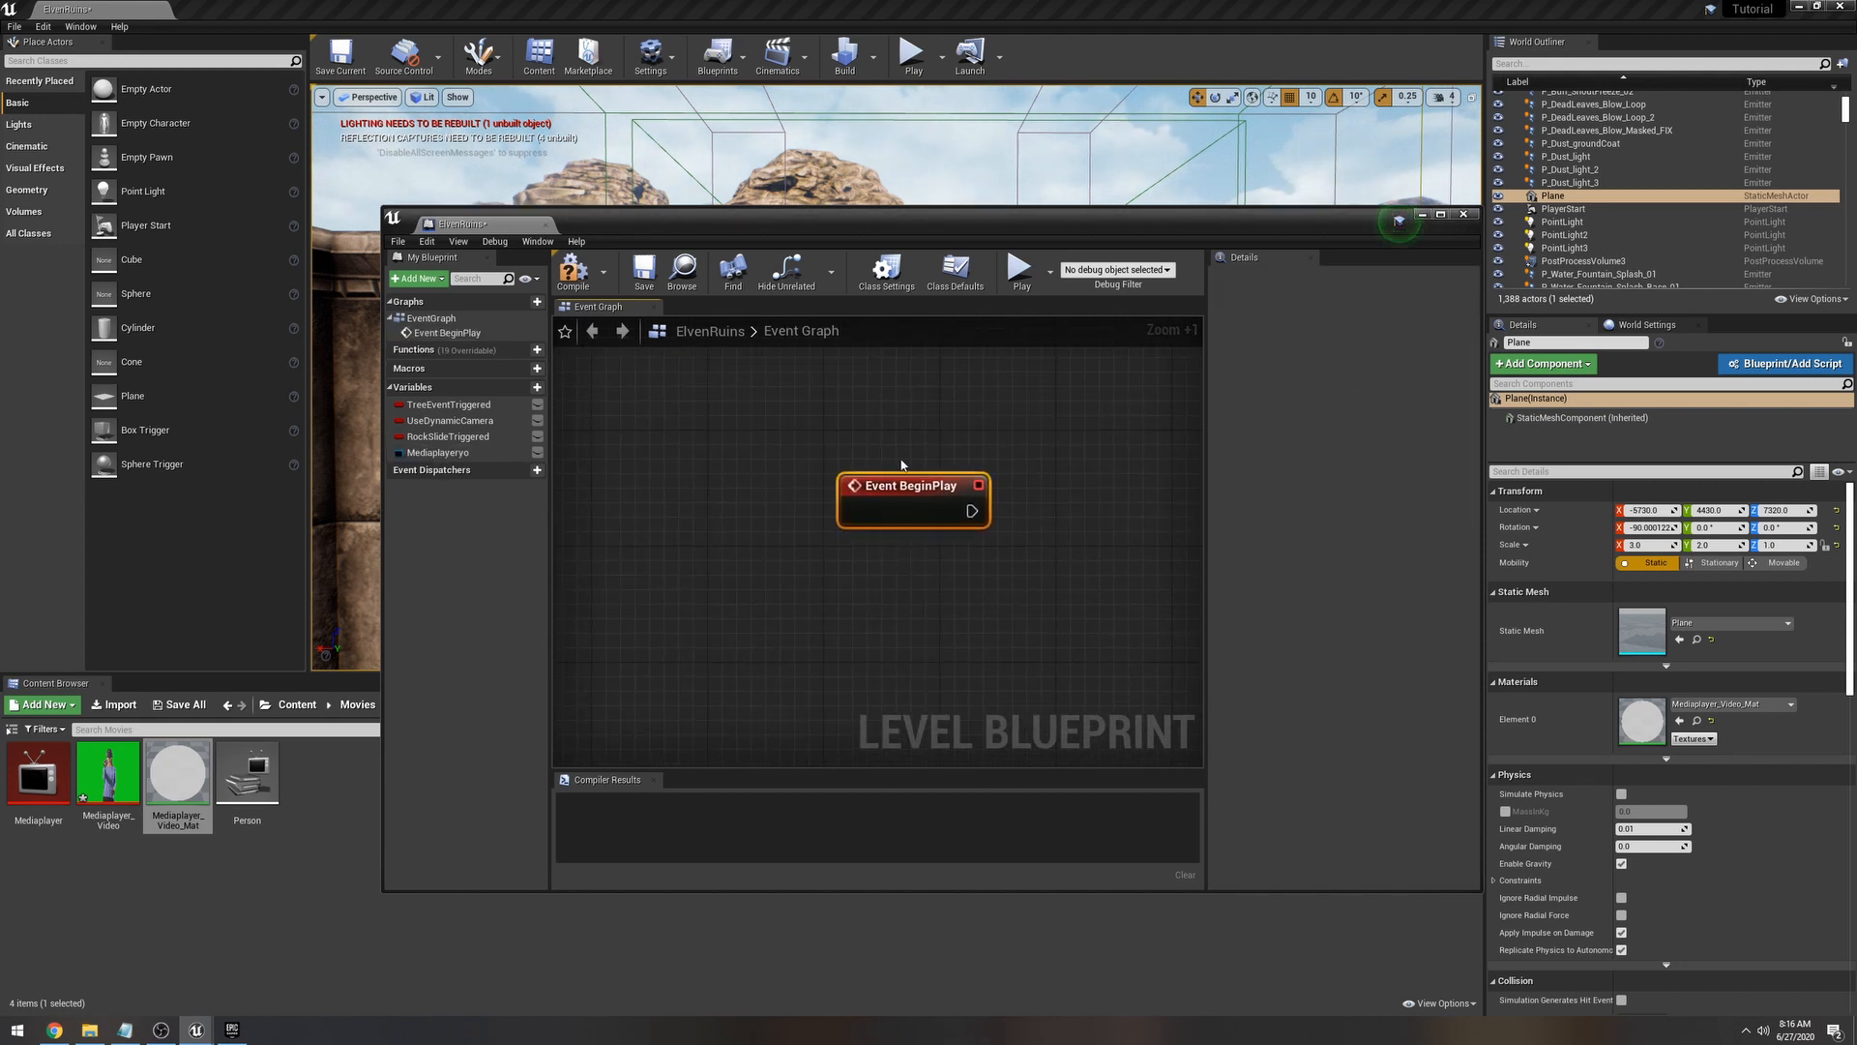
pyautogui.scroll(-1, 897, 570)
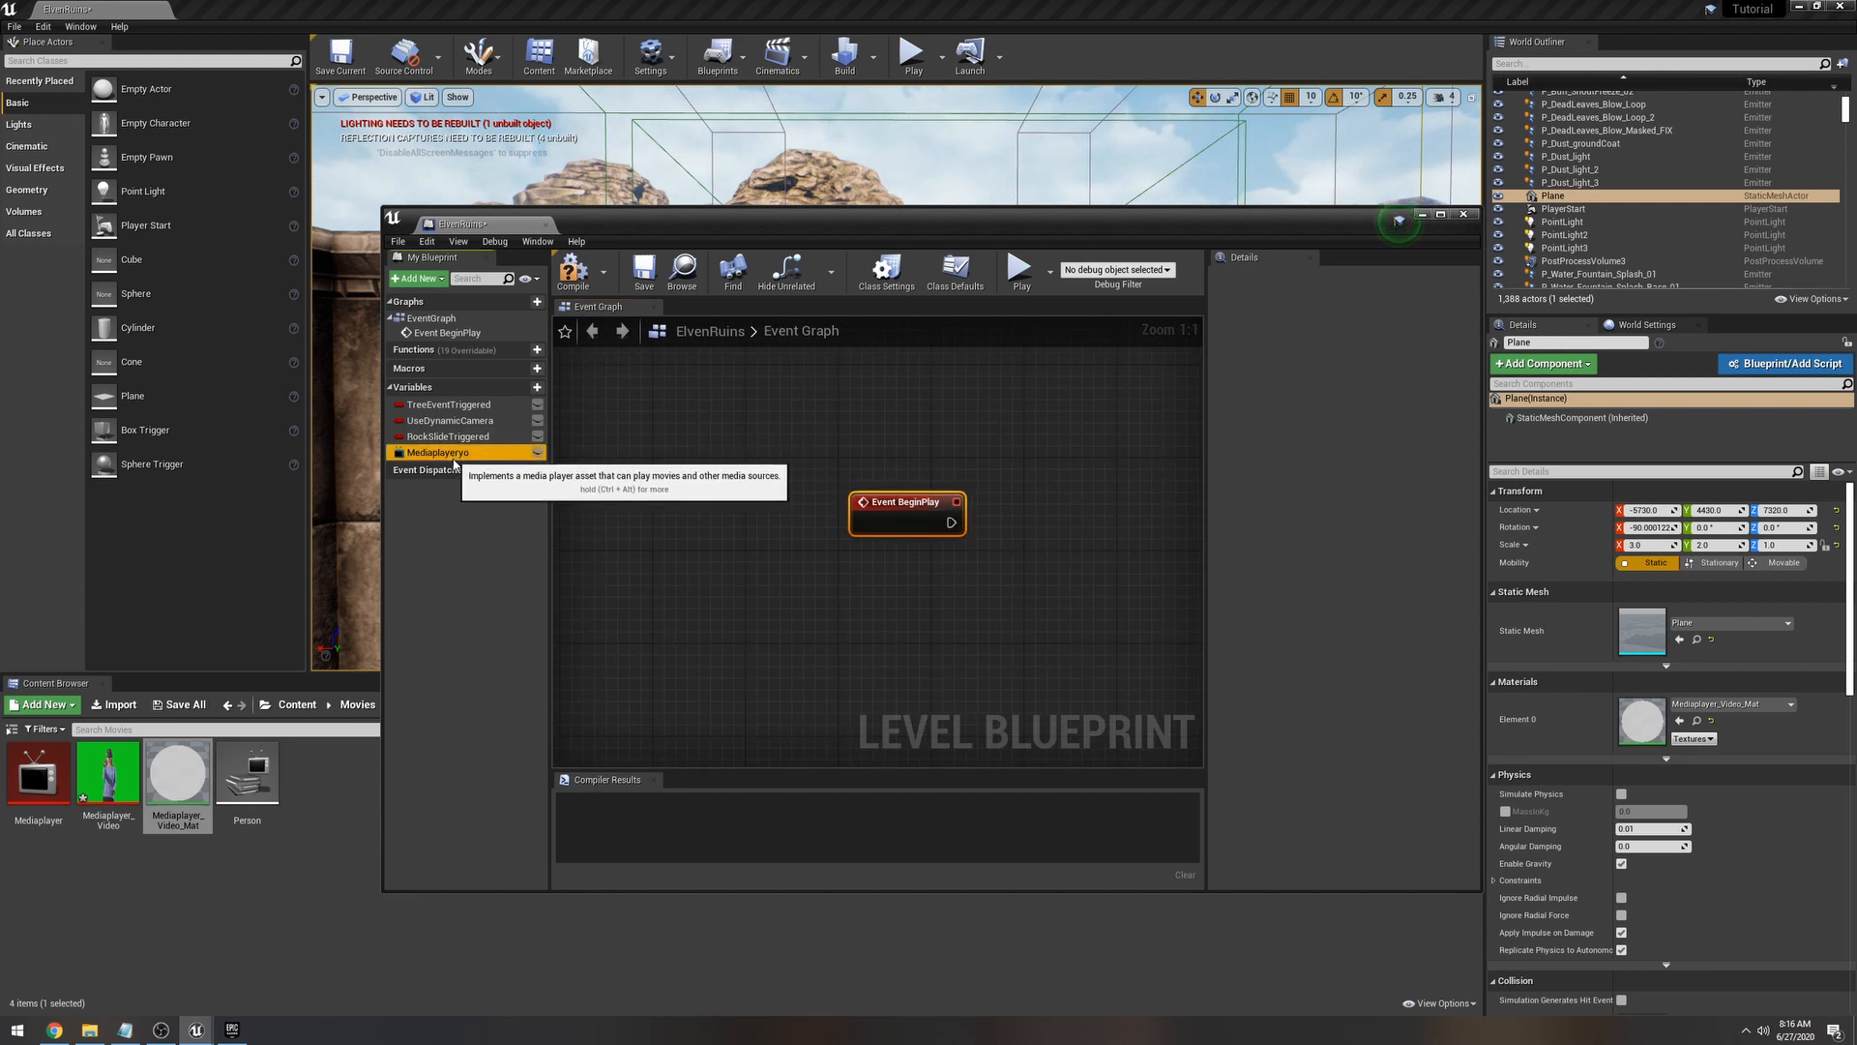
# Step: Place a Get Mediaplayeryo node, link it to a new Open Source node's Target, and arrange the nodes below Event BeginPlay
pyautogui.moveTo(455, 451); pyautogui.dragTo(837, 611)
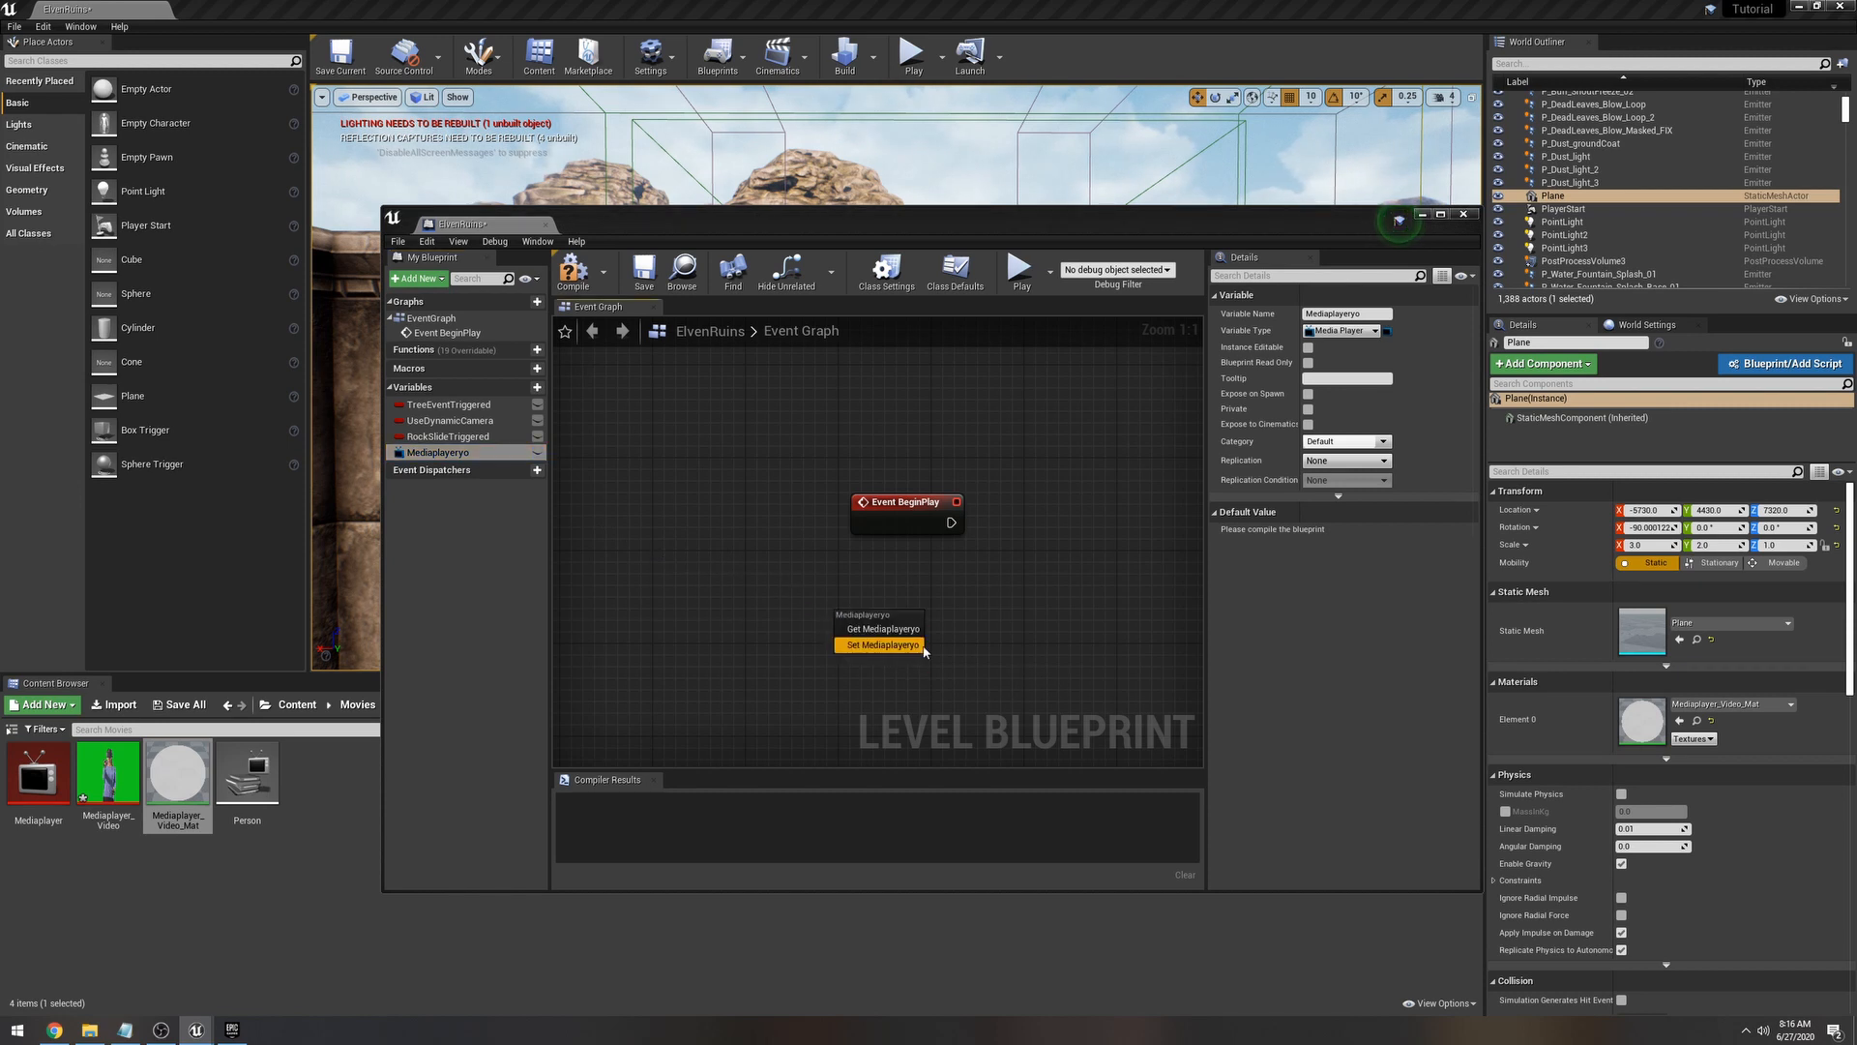
pyautogui.click(883, 629)
pyautogui.moveTo(861, 604)
pyautogui.mouseDown()
pyautogui.moveTo(711, 544)
pyautogui.moveTo(879, 607)
pyautogui.mouseUp()
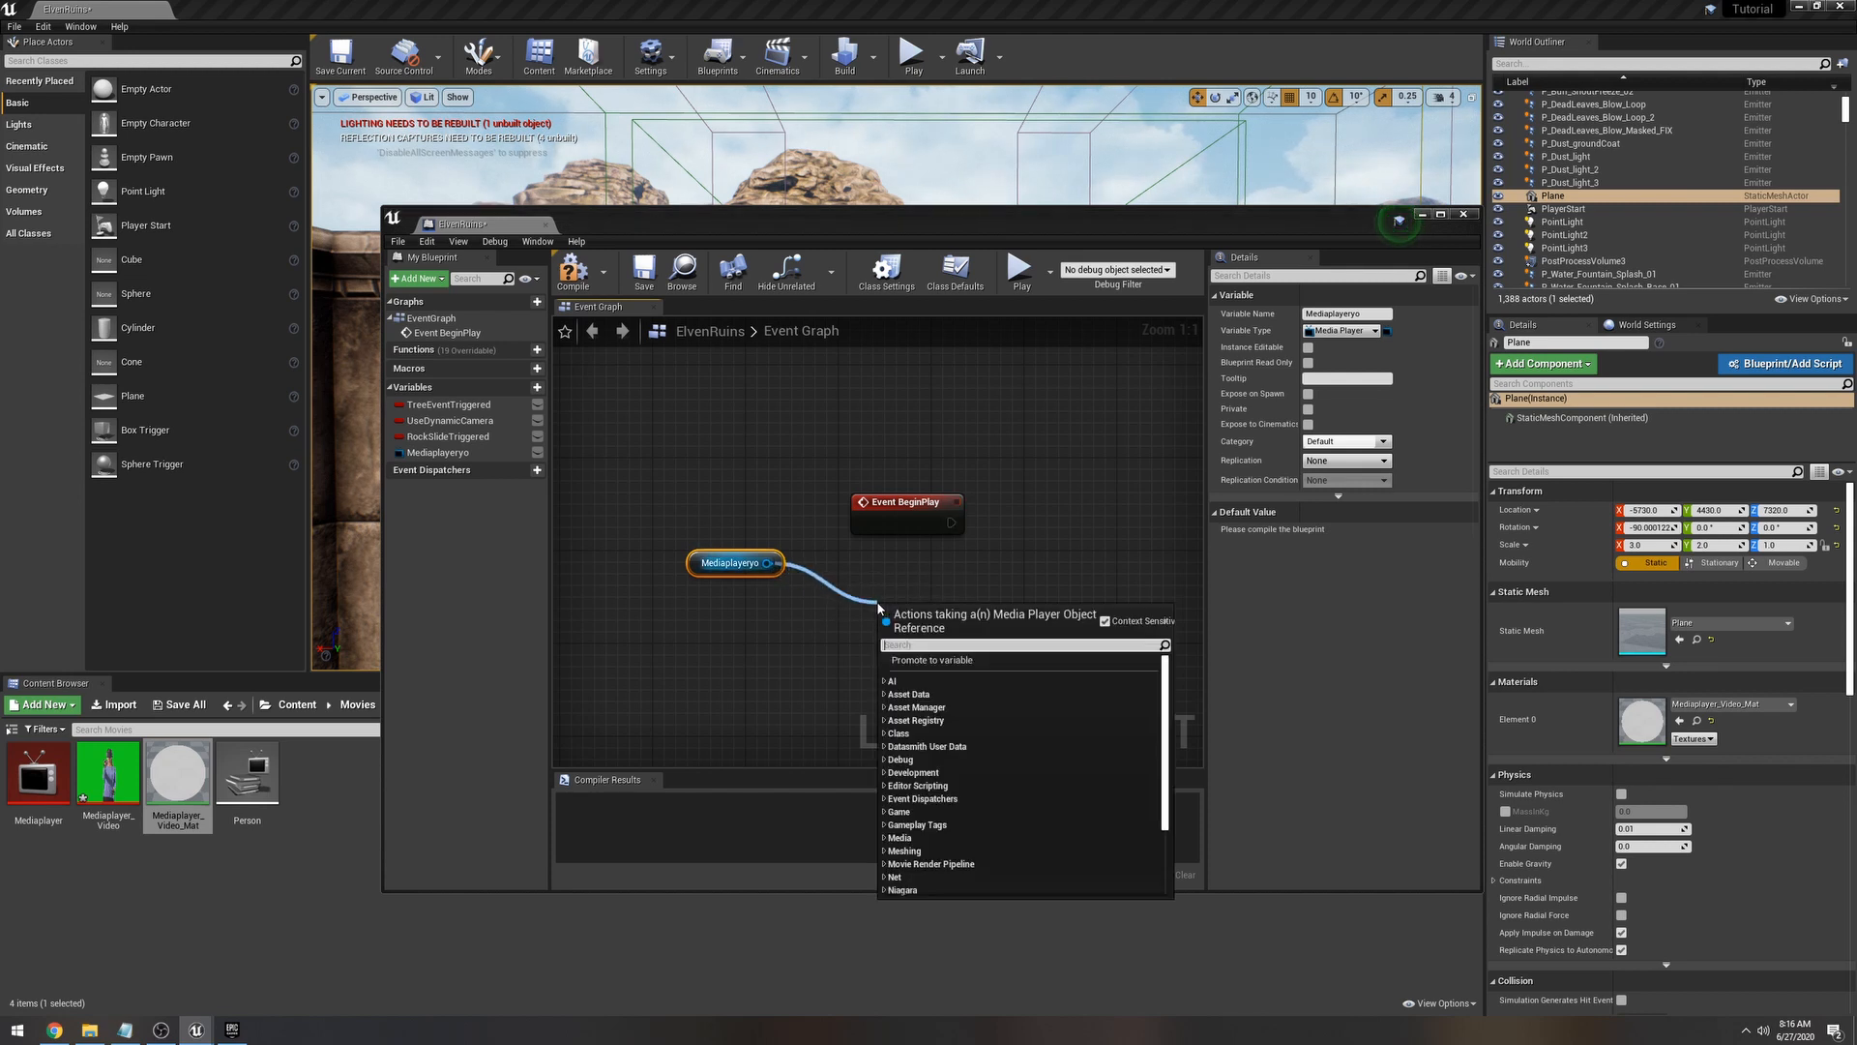
pyautogui.write('opensou')
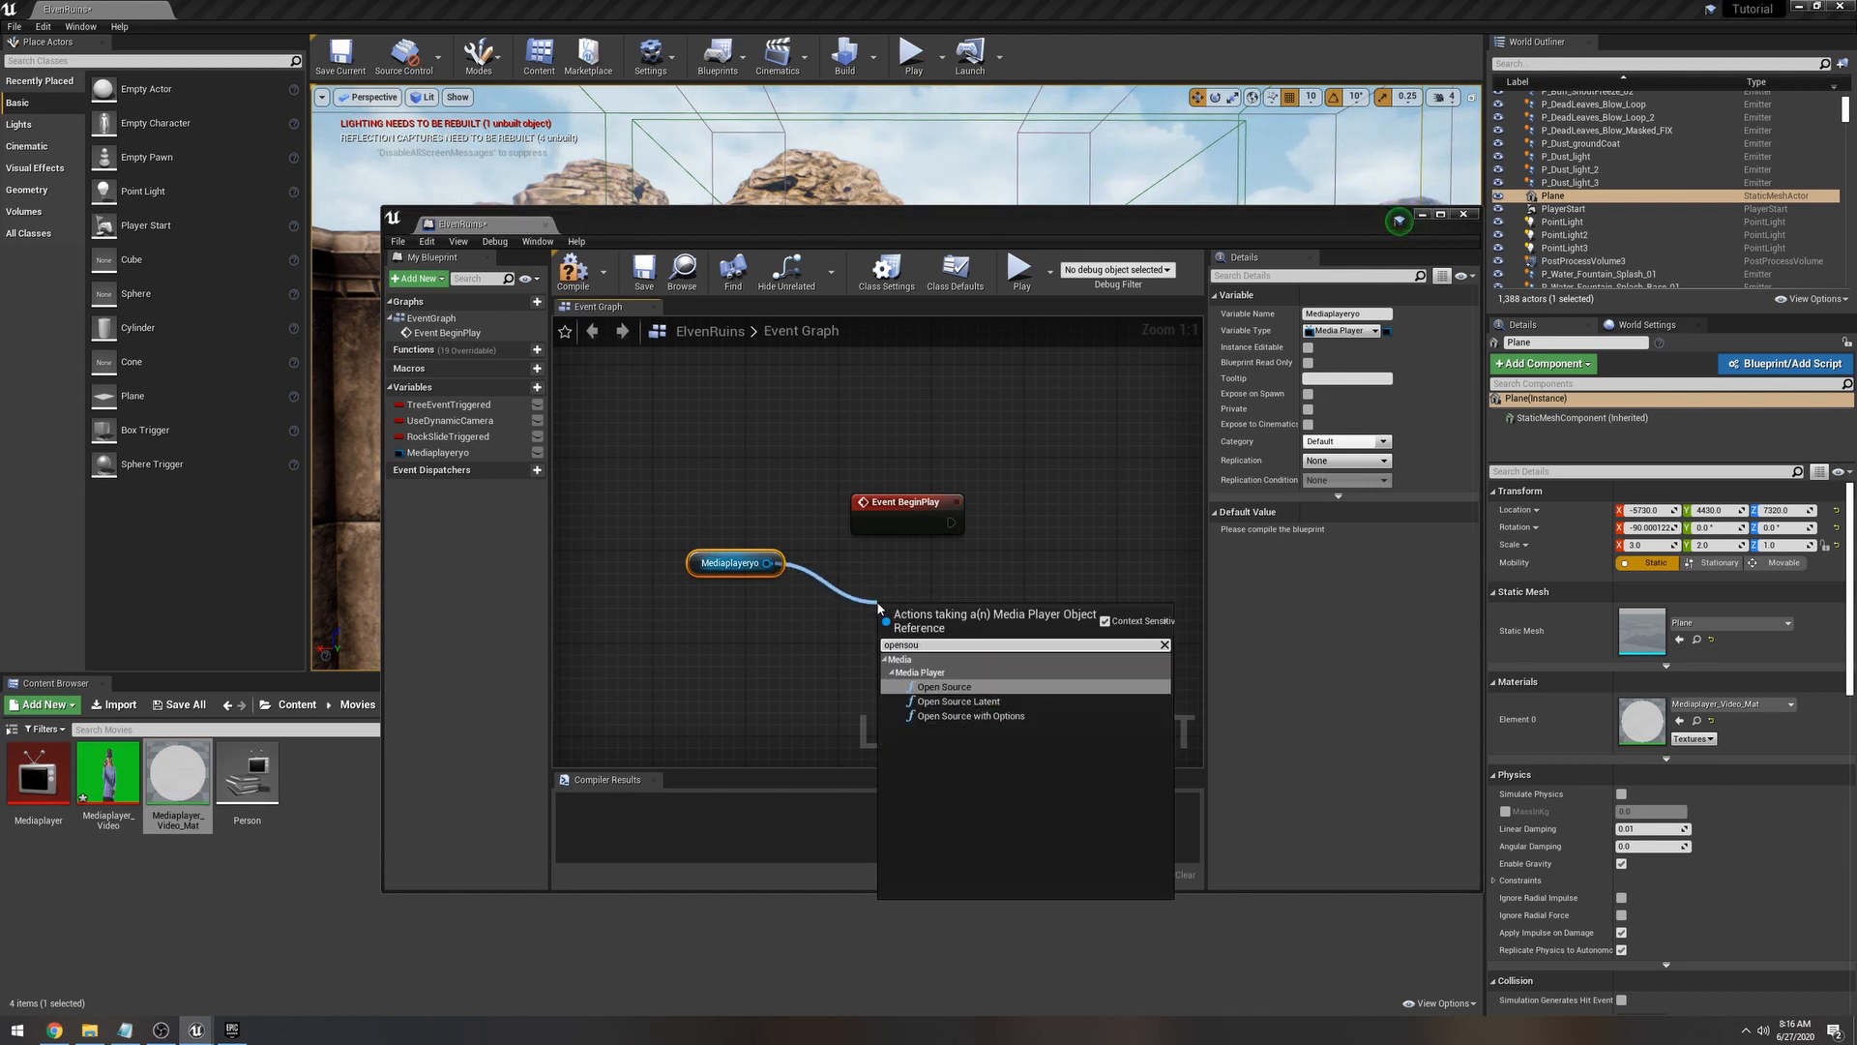
pyautogui.click(957, 687)
pyautogui.moveTo(914, 497); pyautogui.dragTo(891, 463)
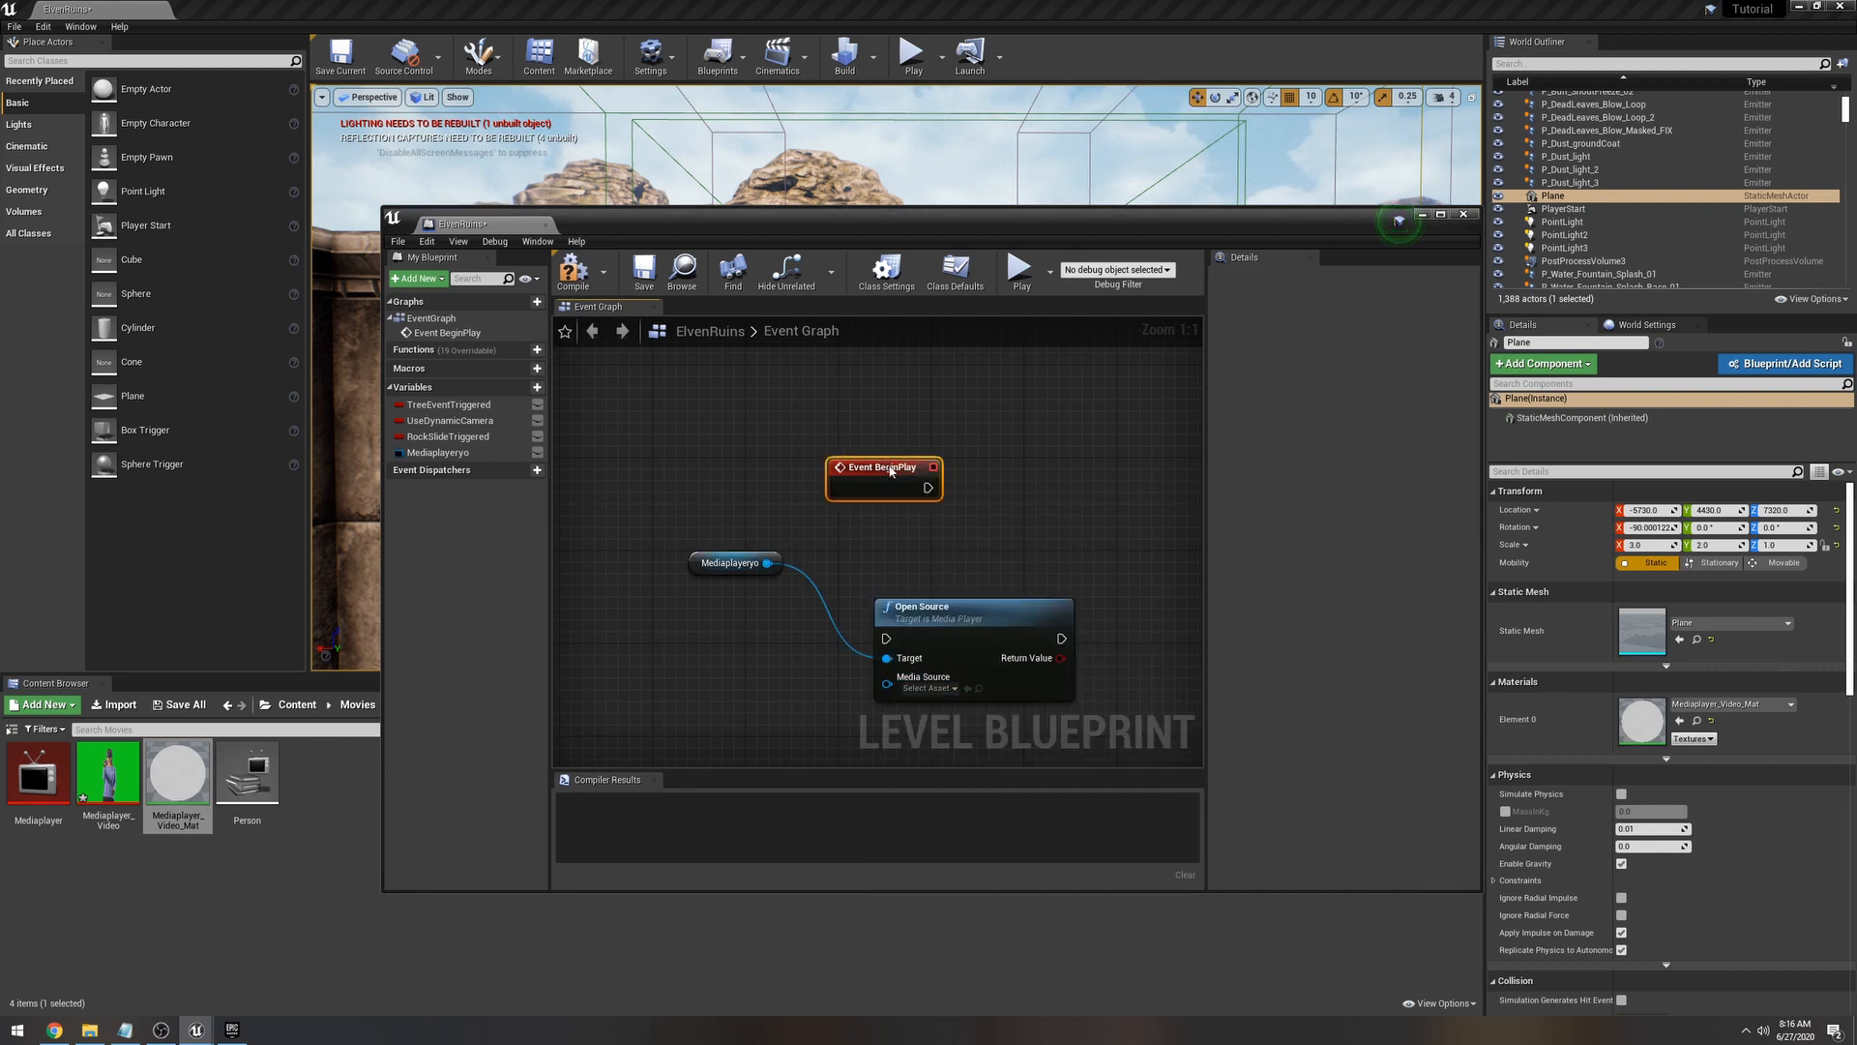
pyautogui.moveTo(944, 630); pyautogui.dragTo(932, 607)
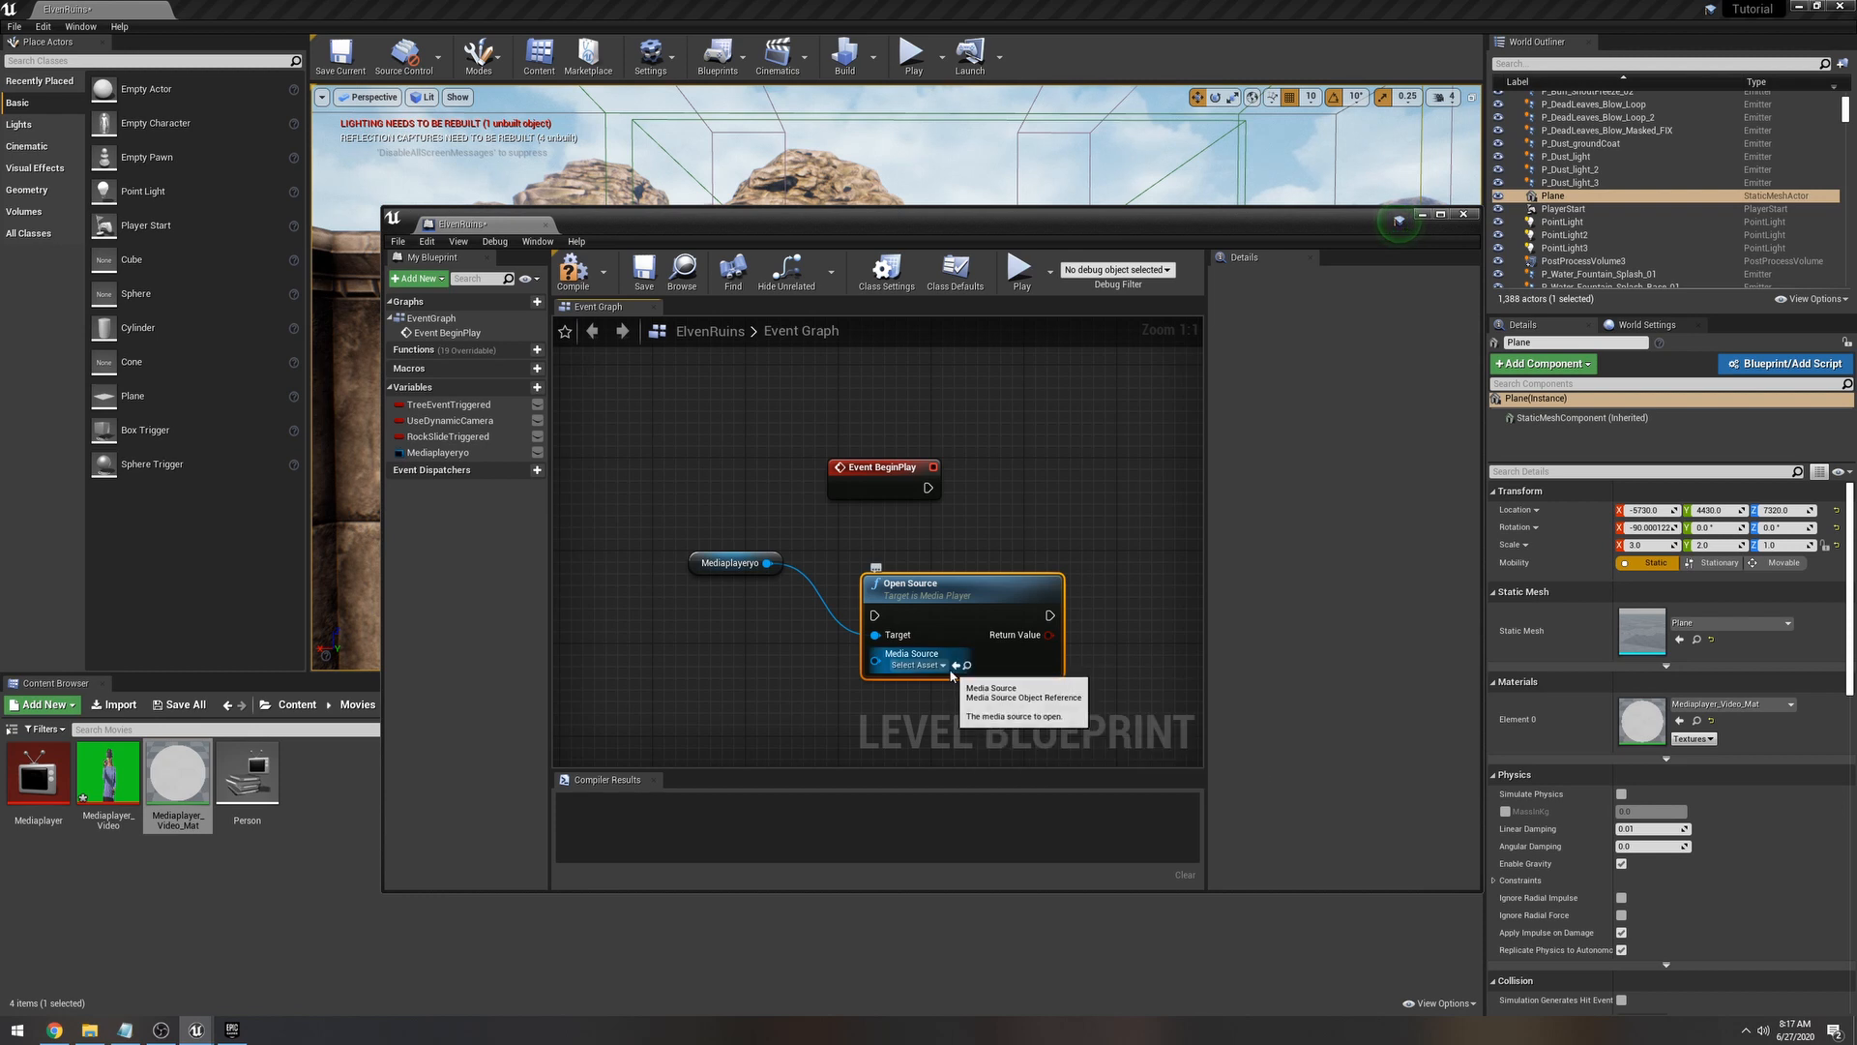
# Step: Set the Open Source node's Media Source to Person and connect Event BeginPlay's execution output to it
pyautogui.click(915, 664)
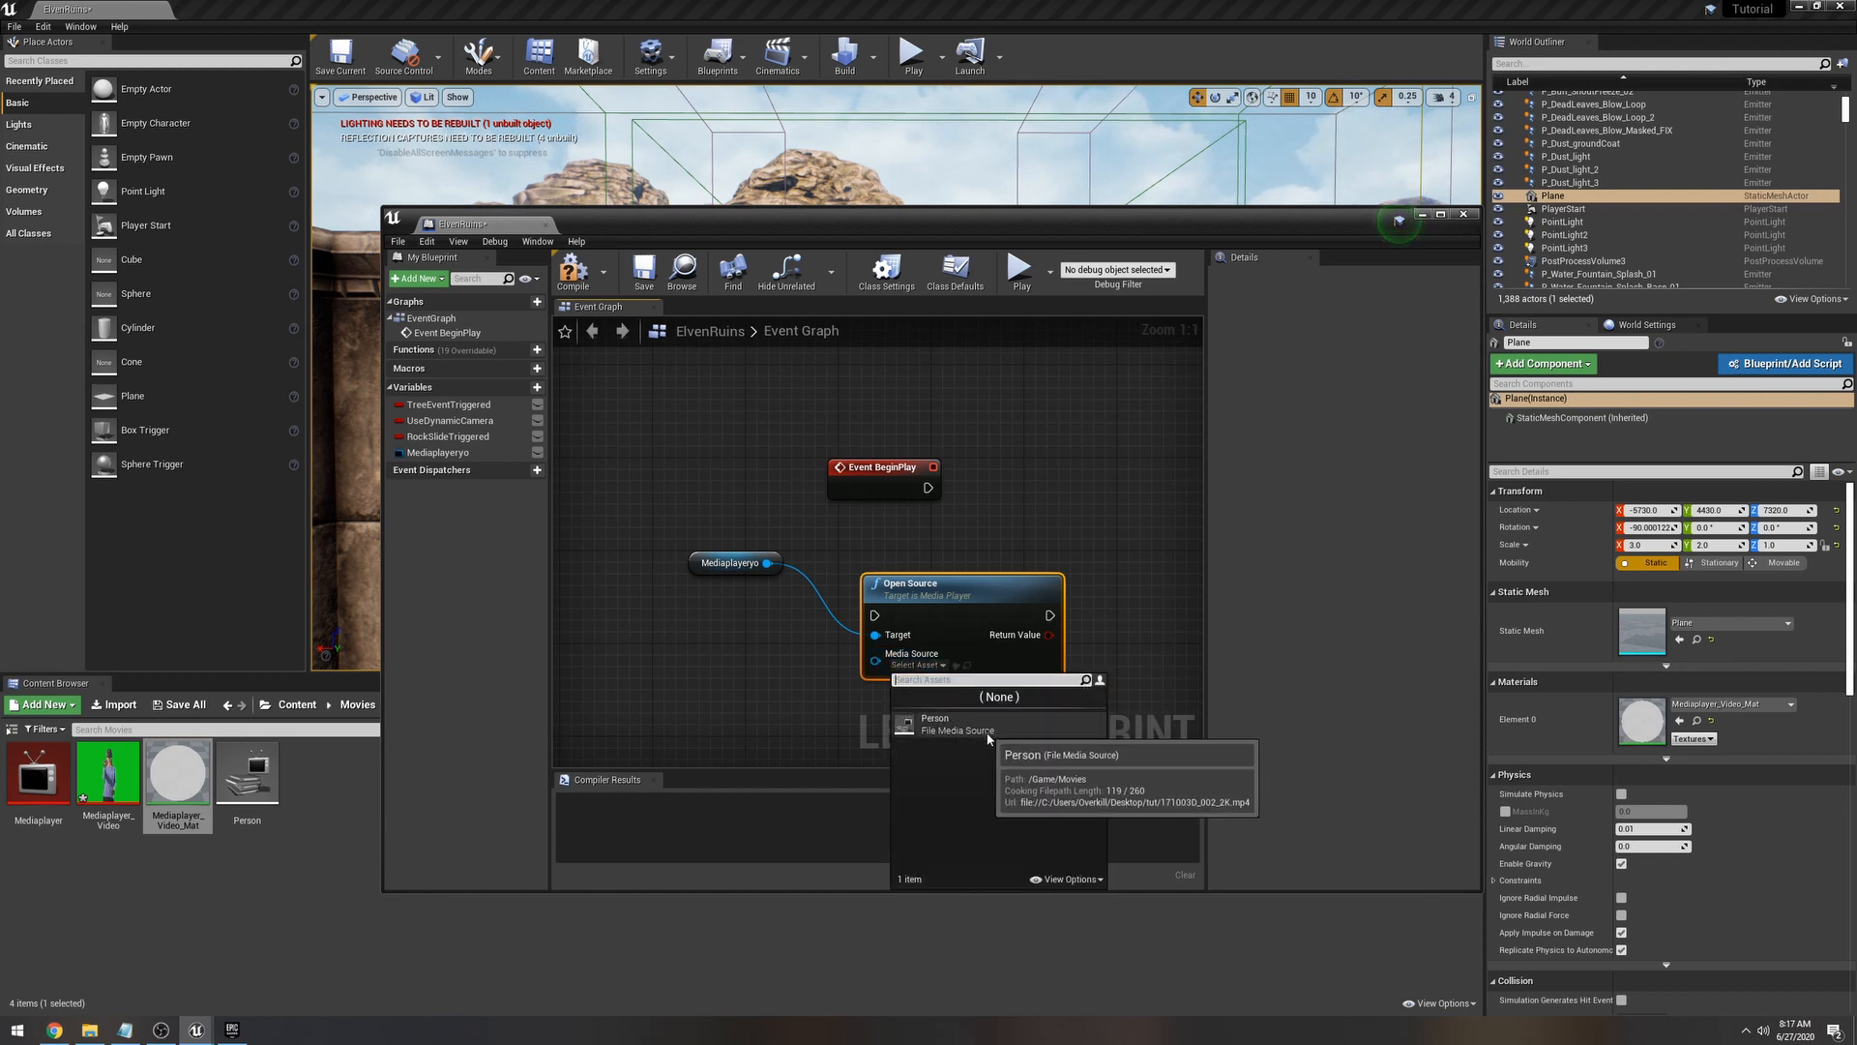
pyautogui.click(988, 738)
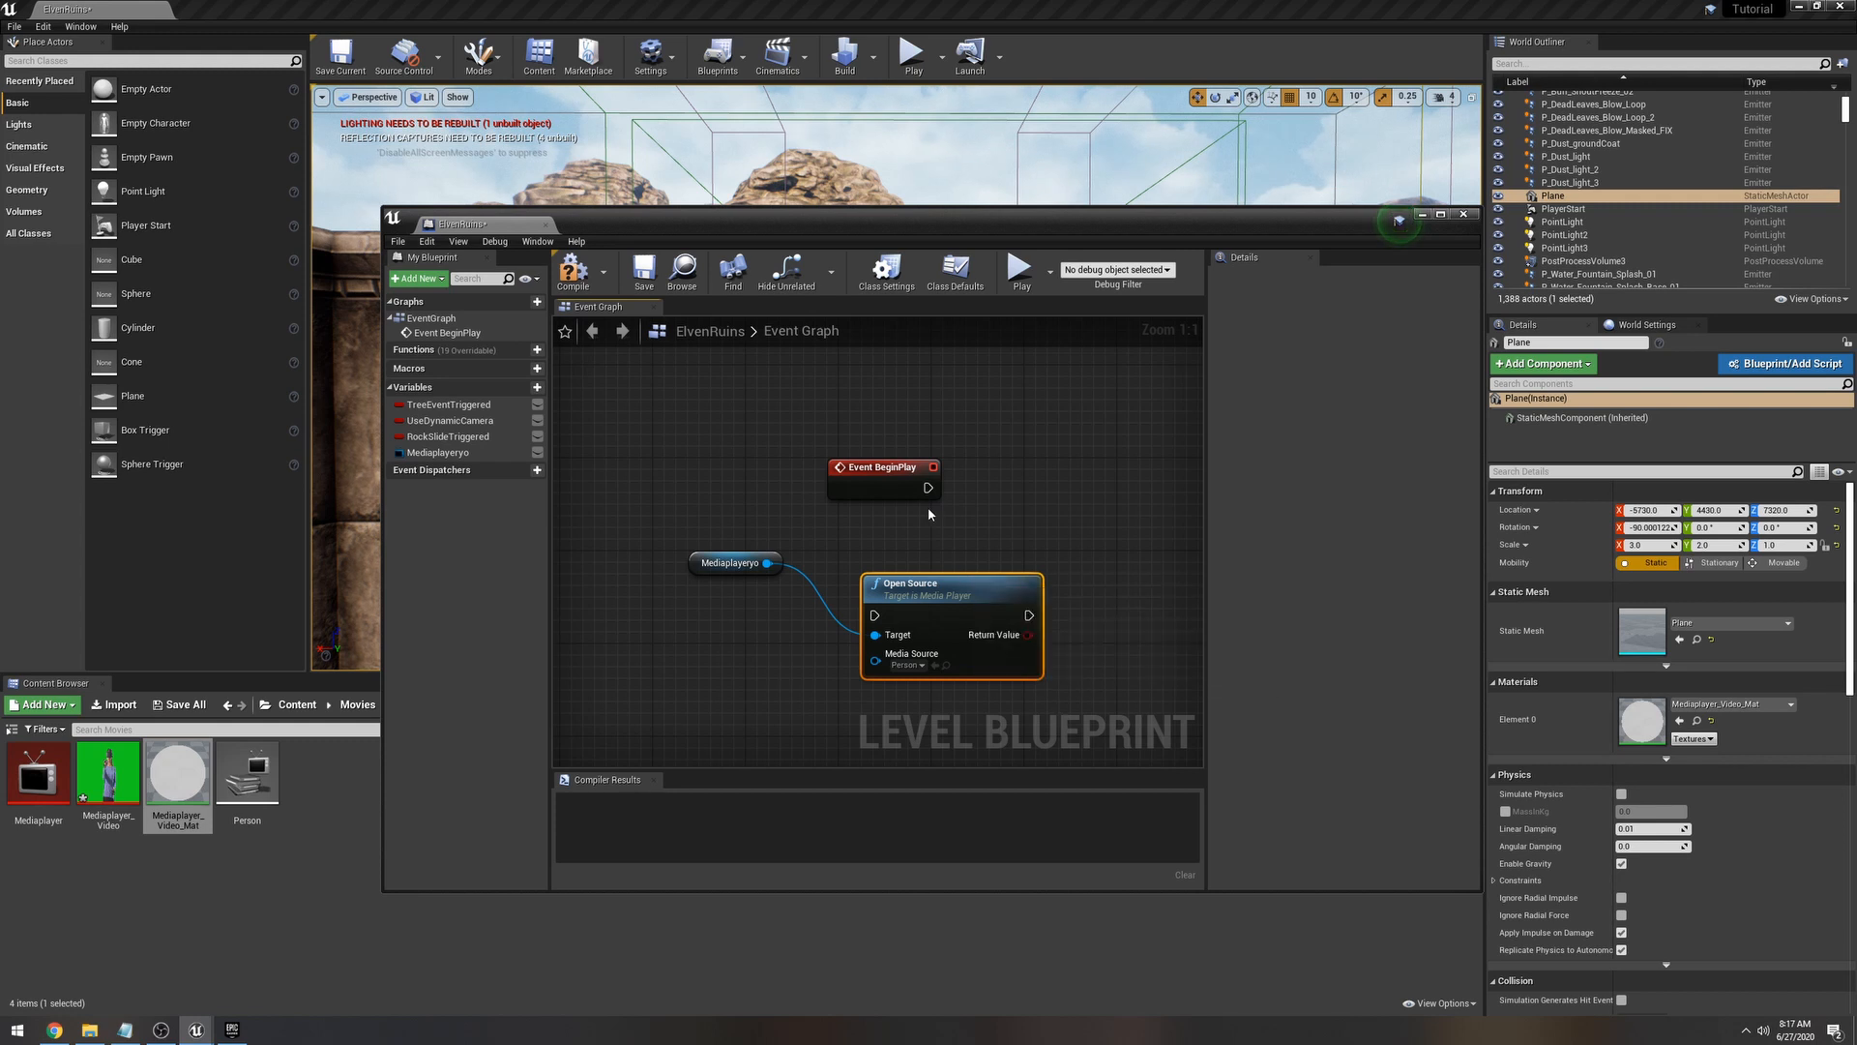
pyautogui.moveTo(927, 488); pyautogui.dragTo(779, 615)
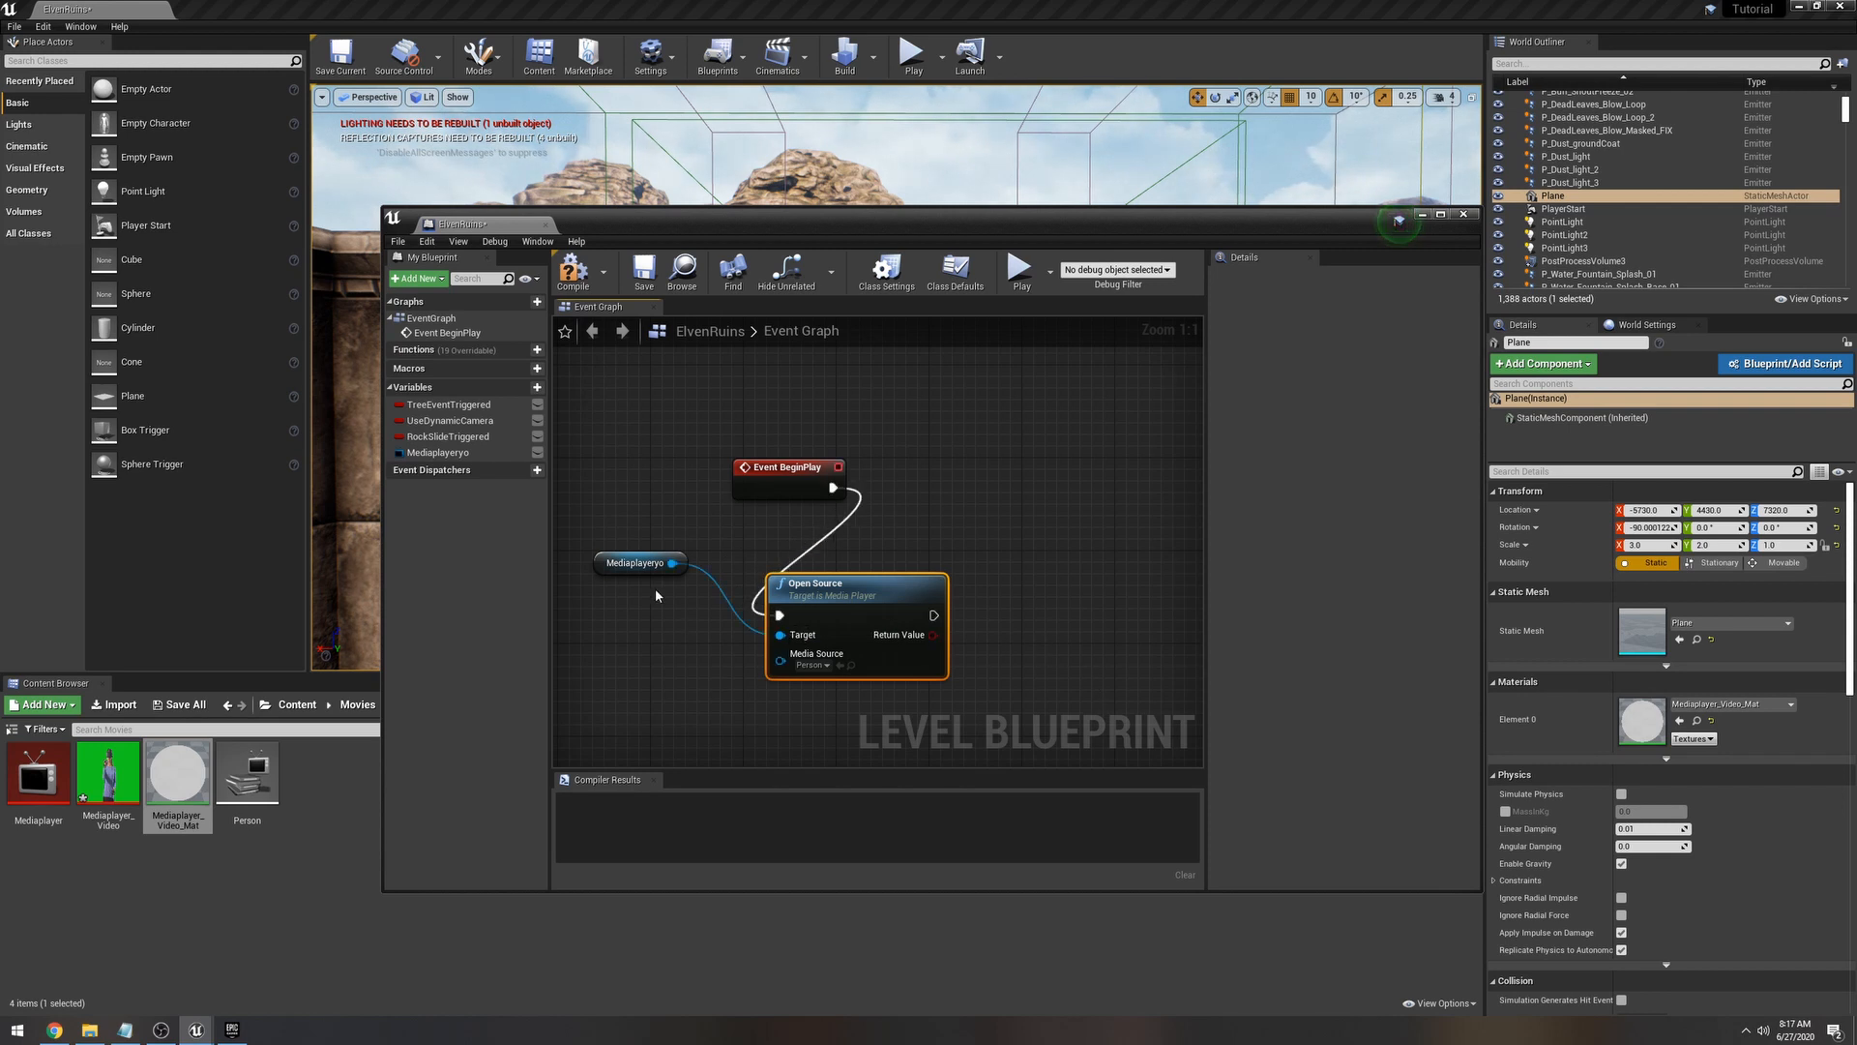
# Step: Compile the level blueprint, set the Mediaplayeryo variable's default value to the Mediaplayer asset, and recompile and save
pyautogui.click(635, 564)
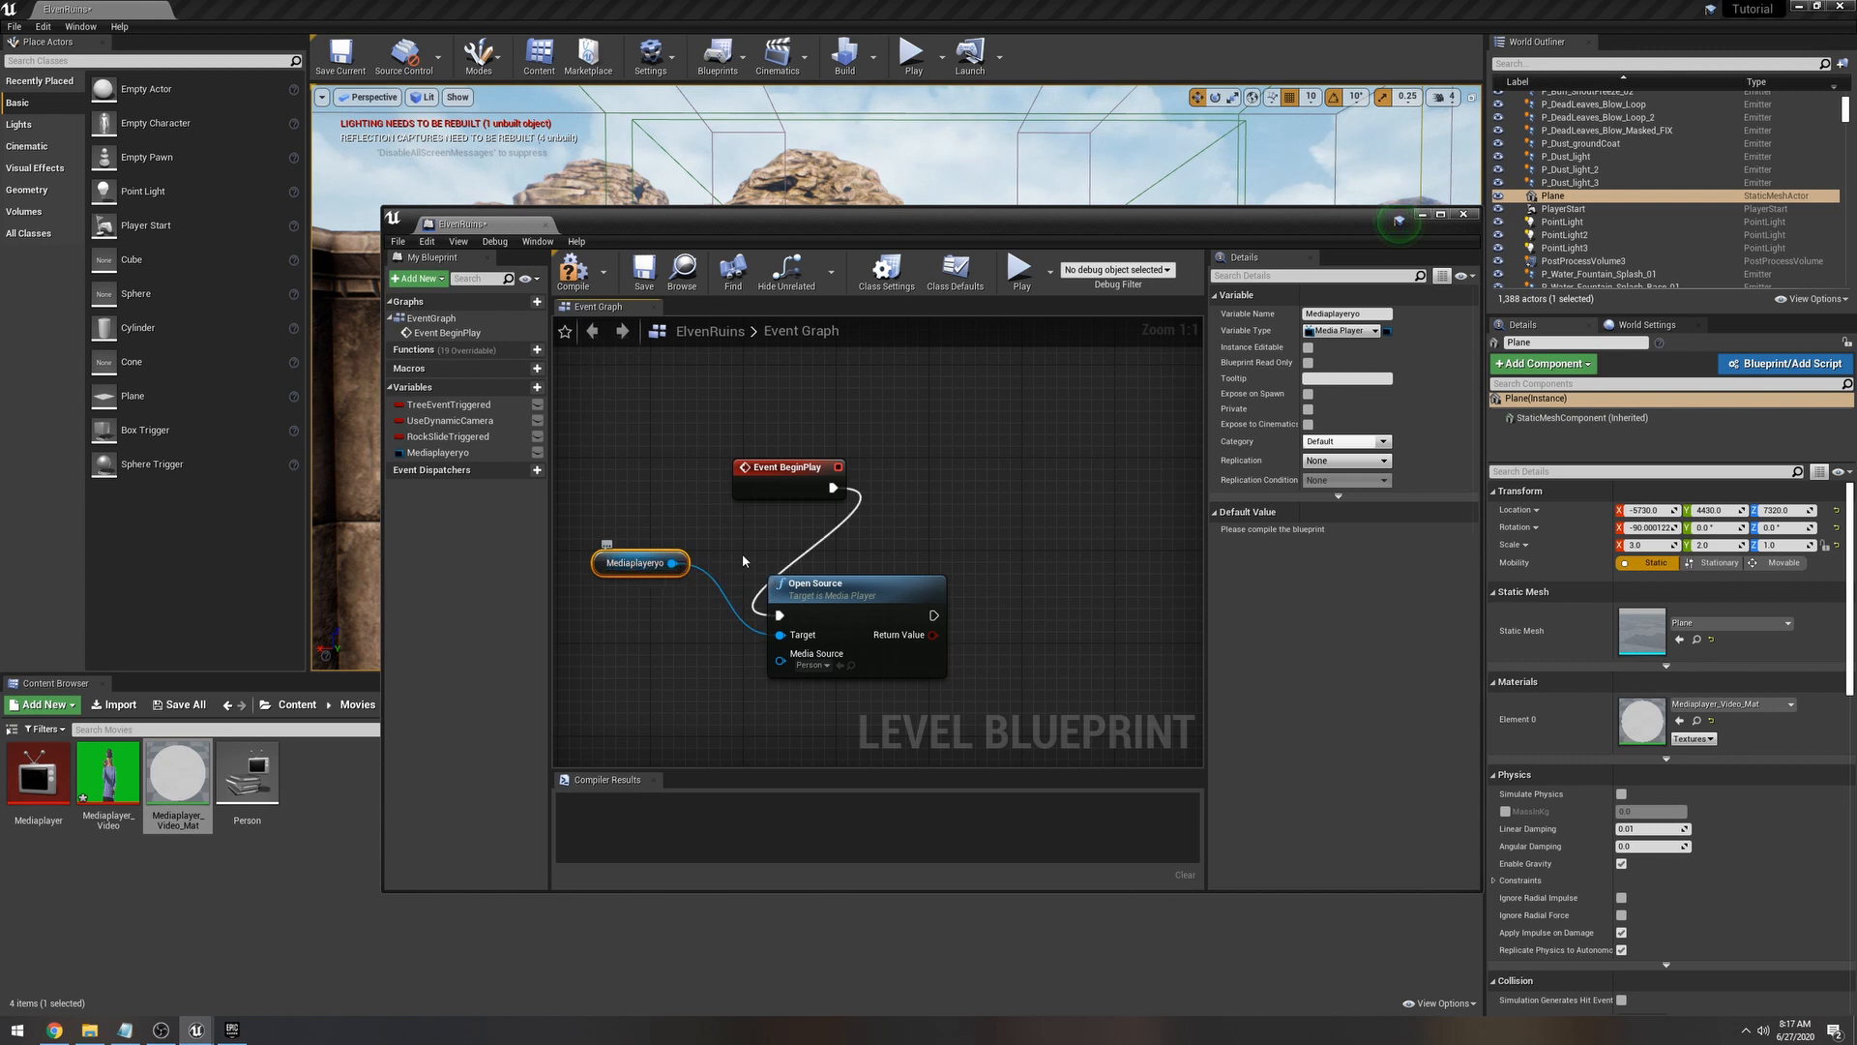
pyautogui.click(575, 267)
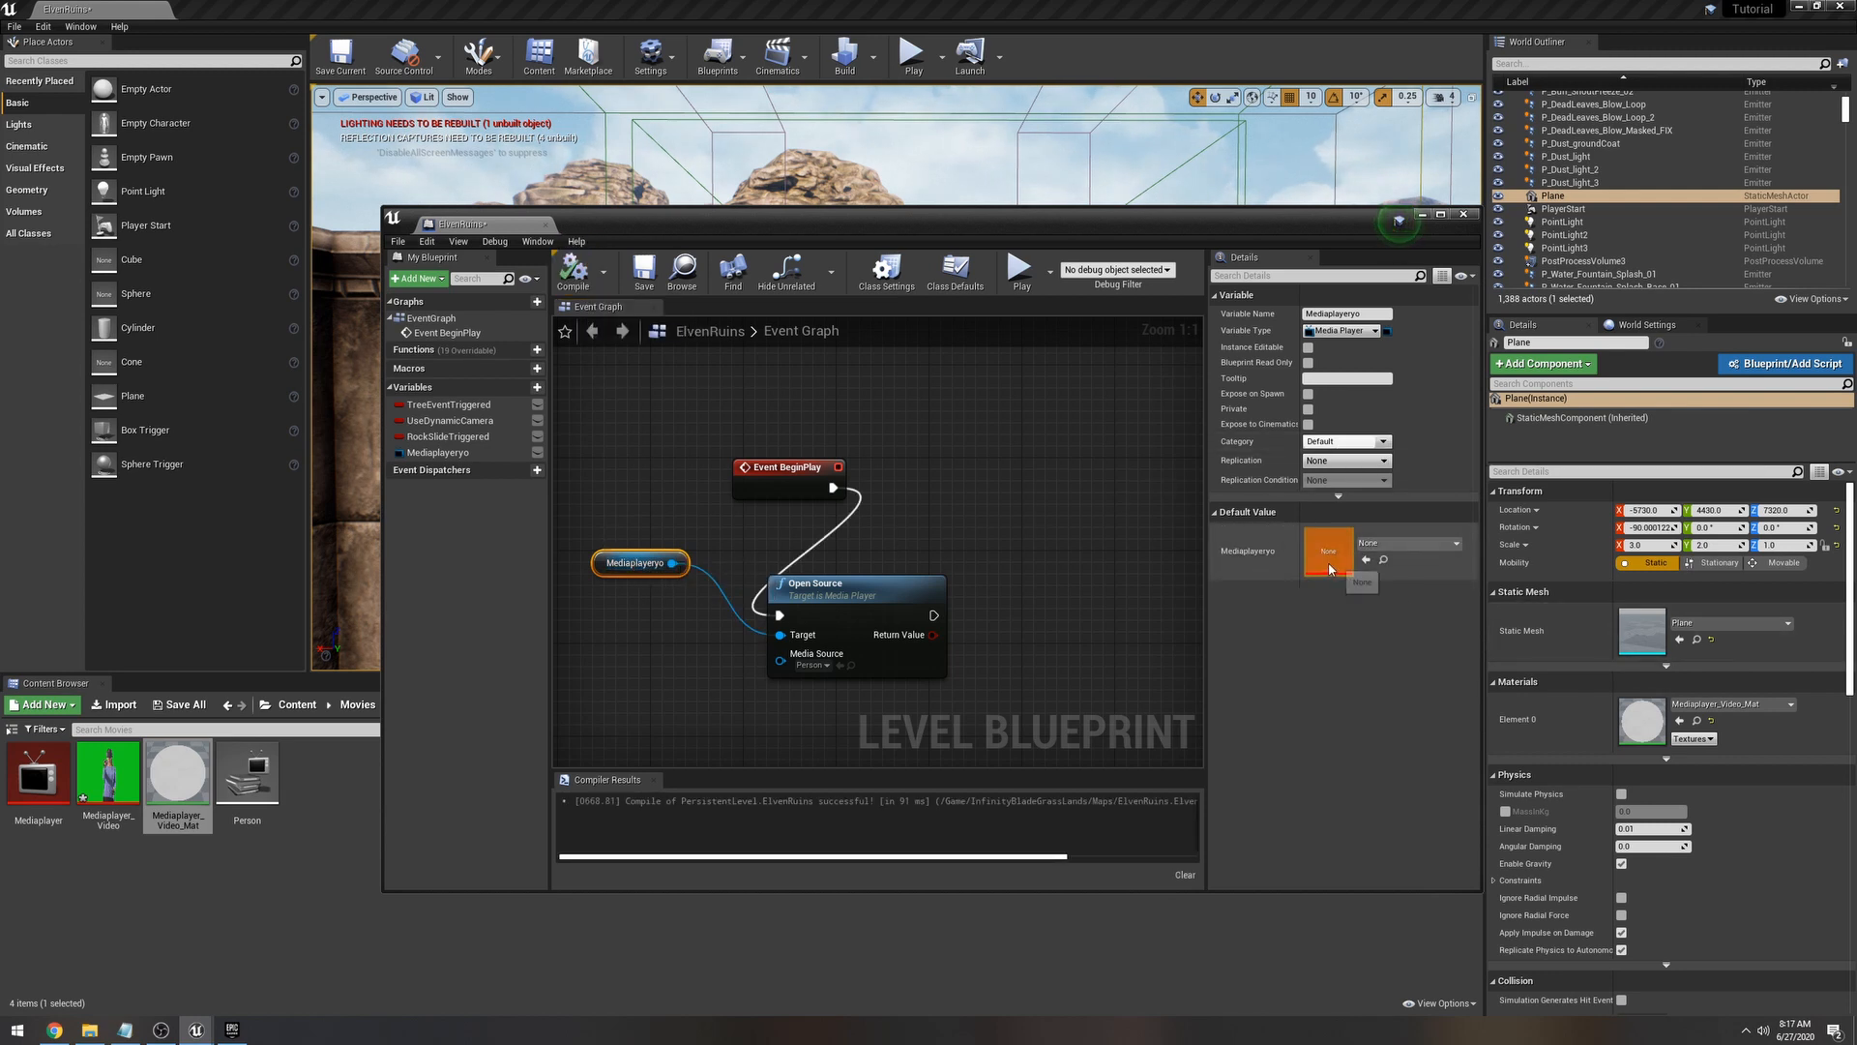
pyautogui.click(1432, 545)
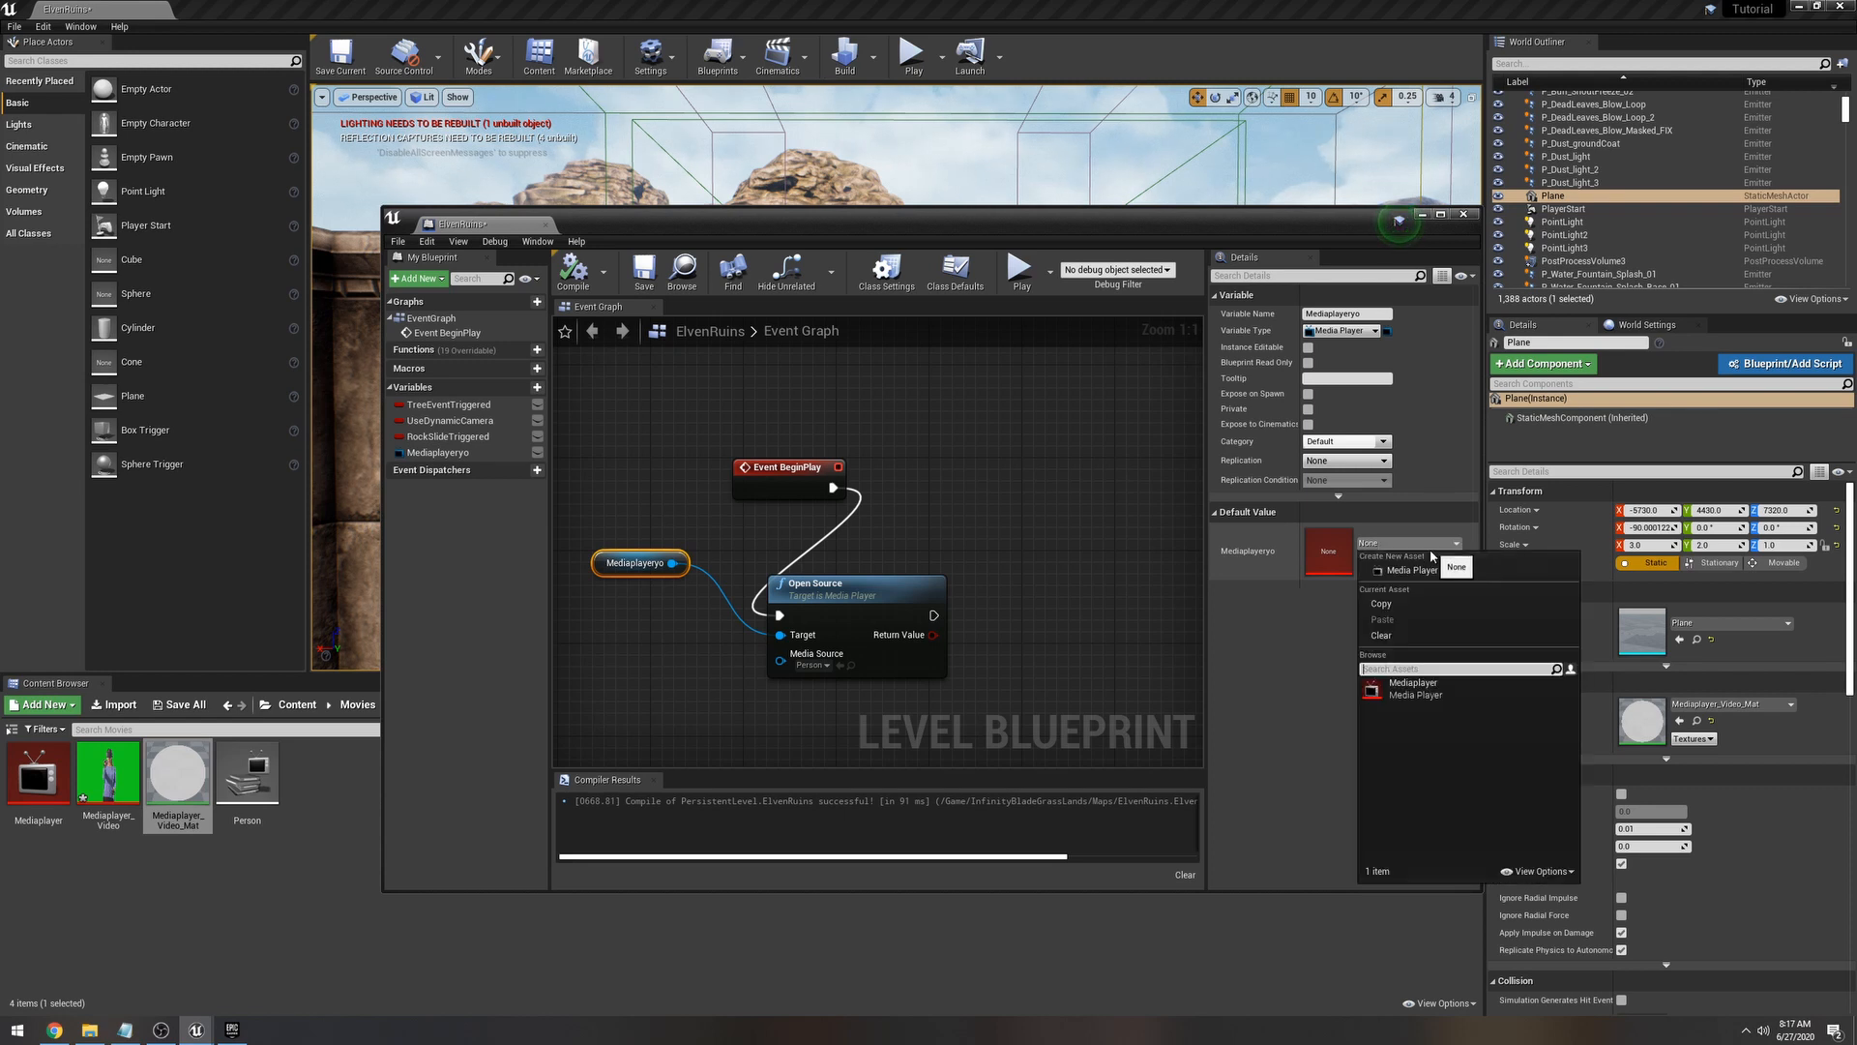
pyautogui.click(1436, 698)
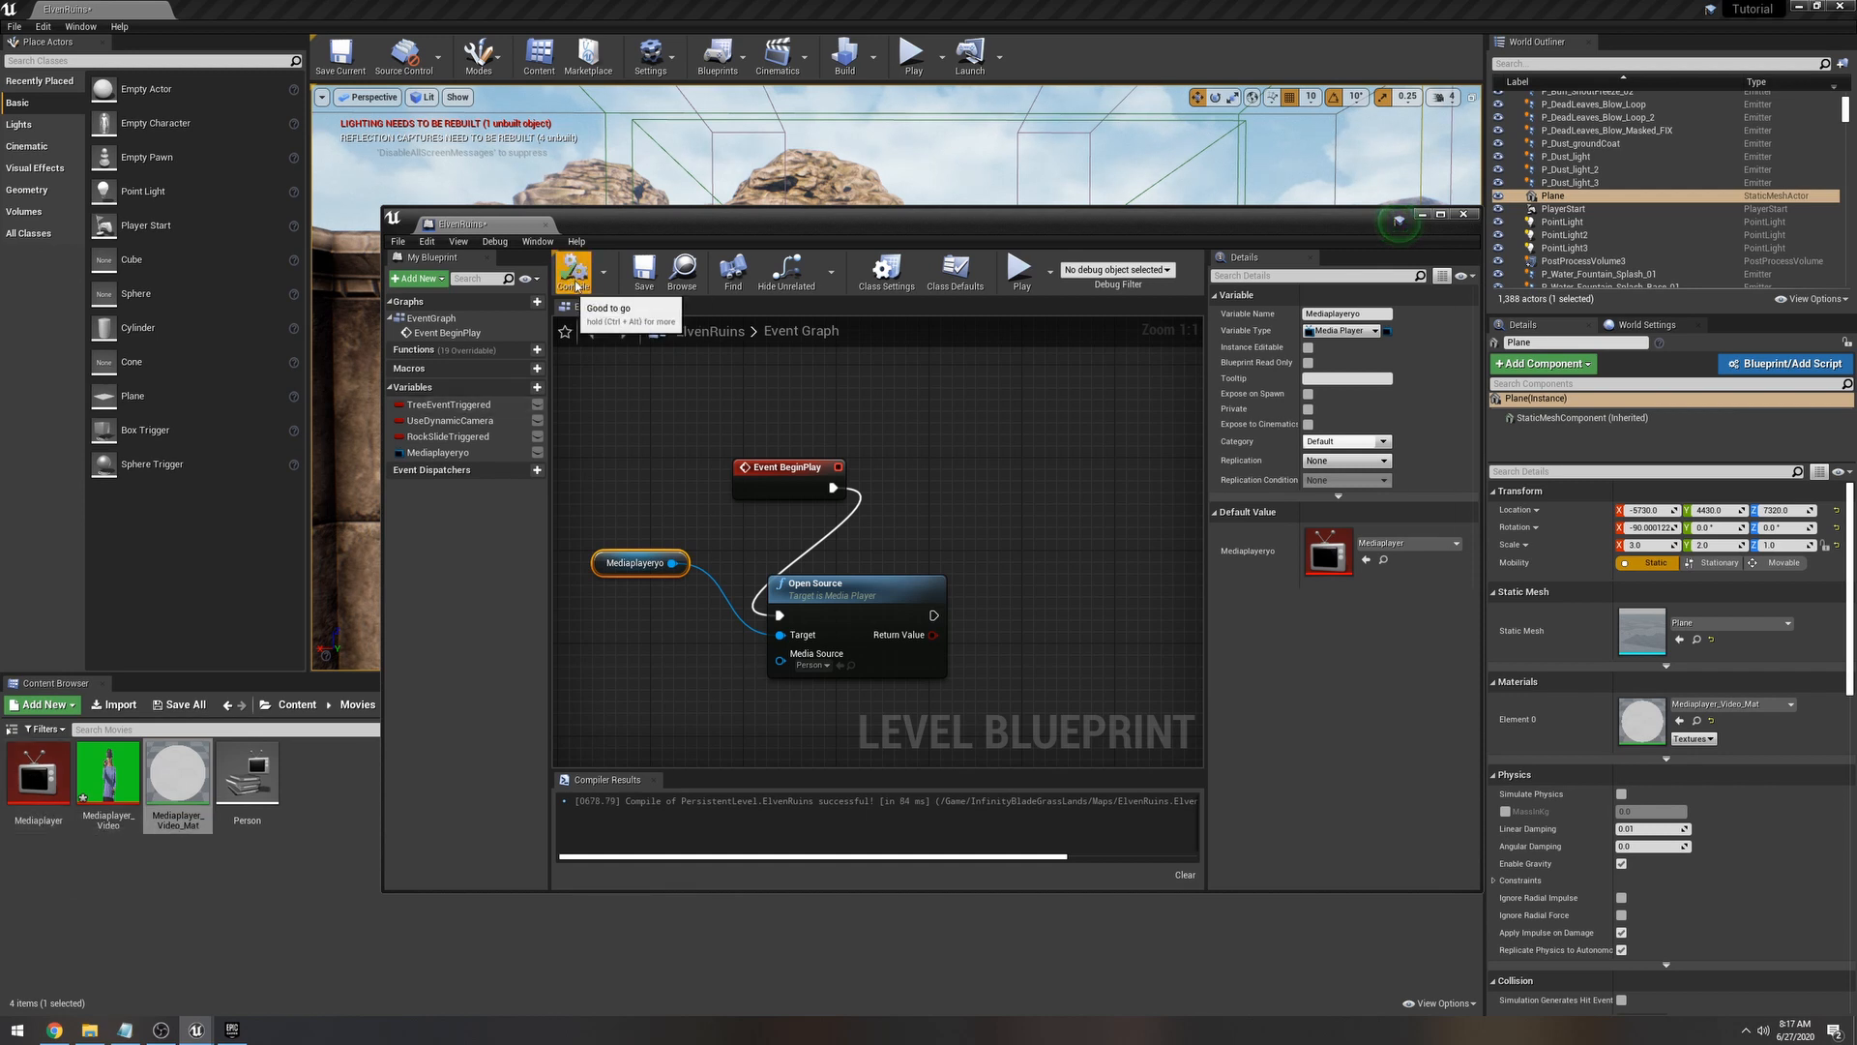
pyautogui.click(573, 271)
pyautogui.click(643, 271)
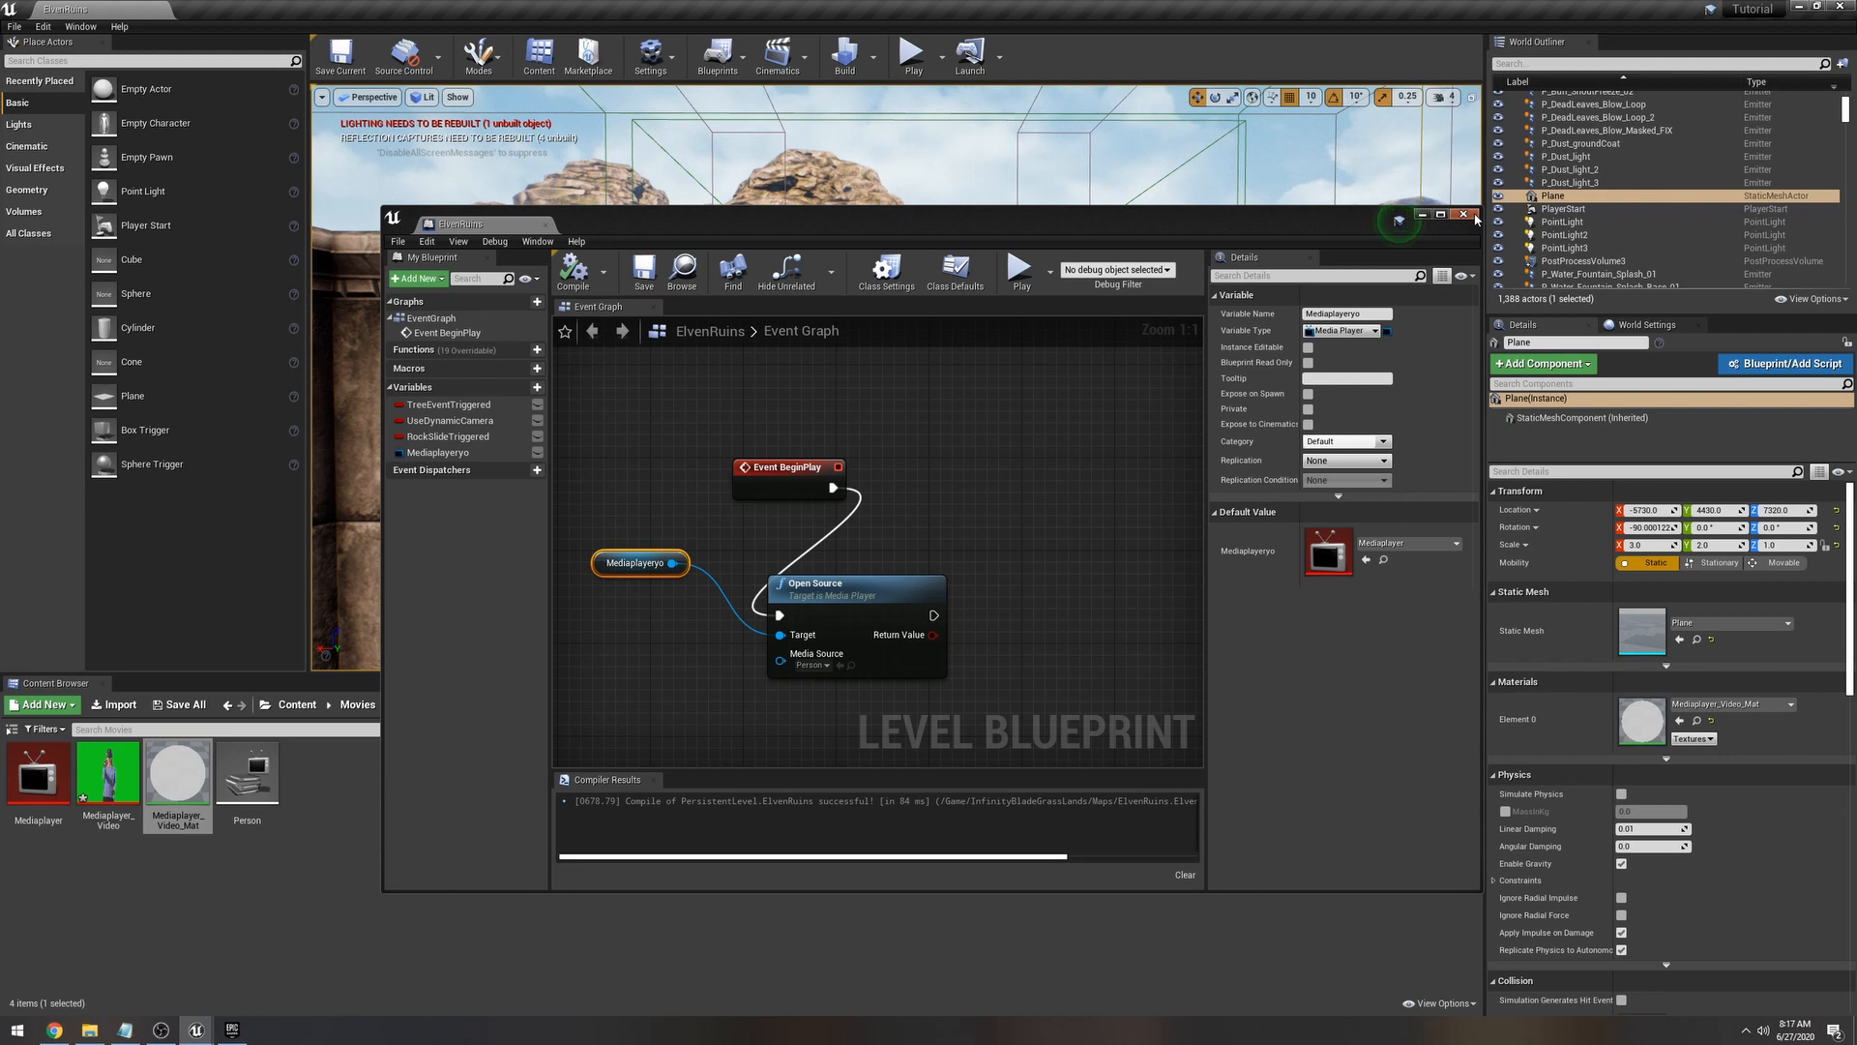
# Step: Reposition the Event BeginPlay node above the Mediaplayeryo and Open Source nodes and close the level blueprint
pyautogui.moveTo(1067, 224); pyautogui.dragTo(1185, 223)
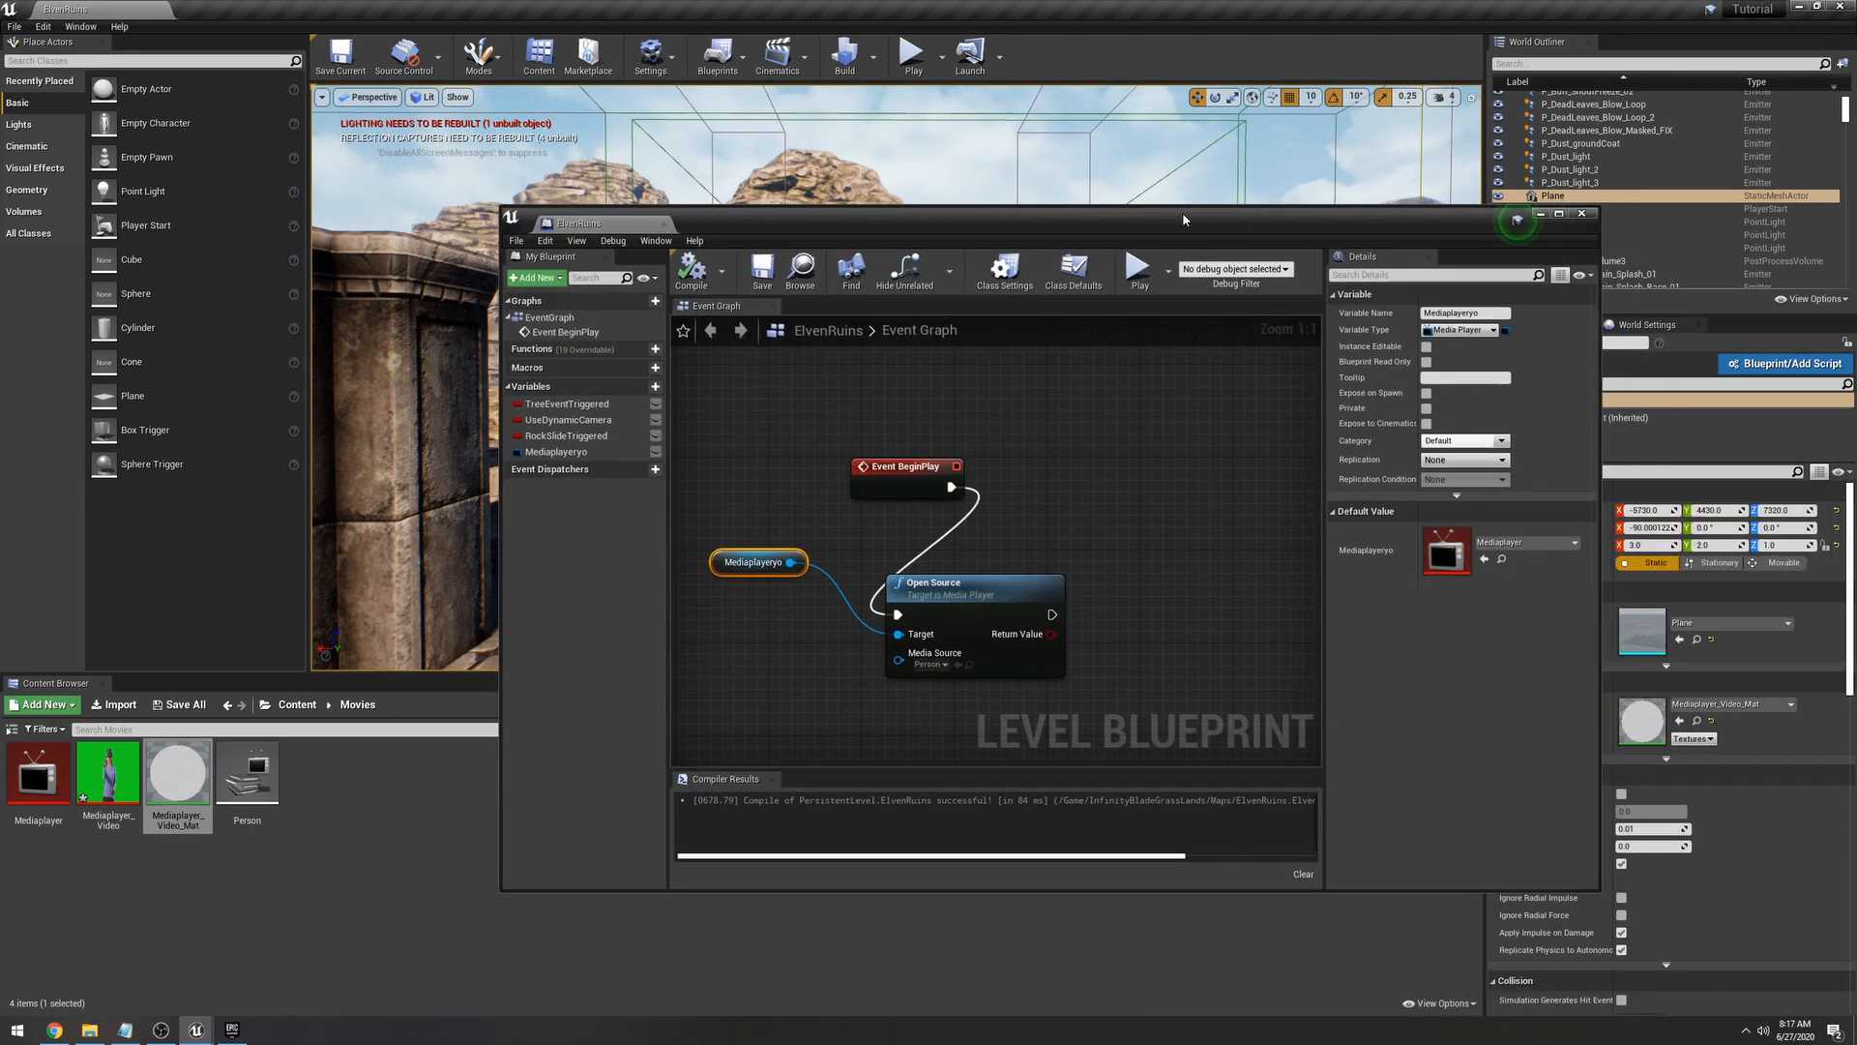
pyautogui.moveTo(899, 477); pyautogui.dragTo(830, 419)
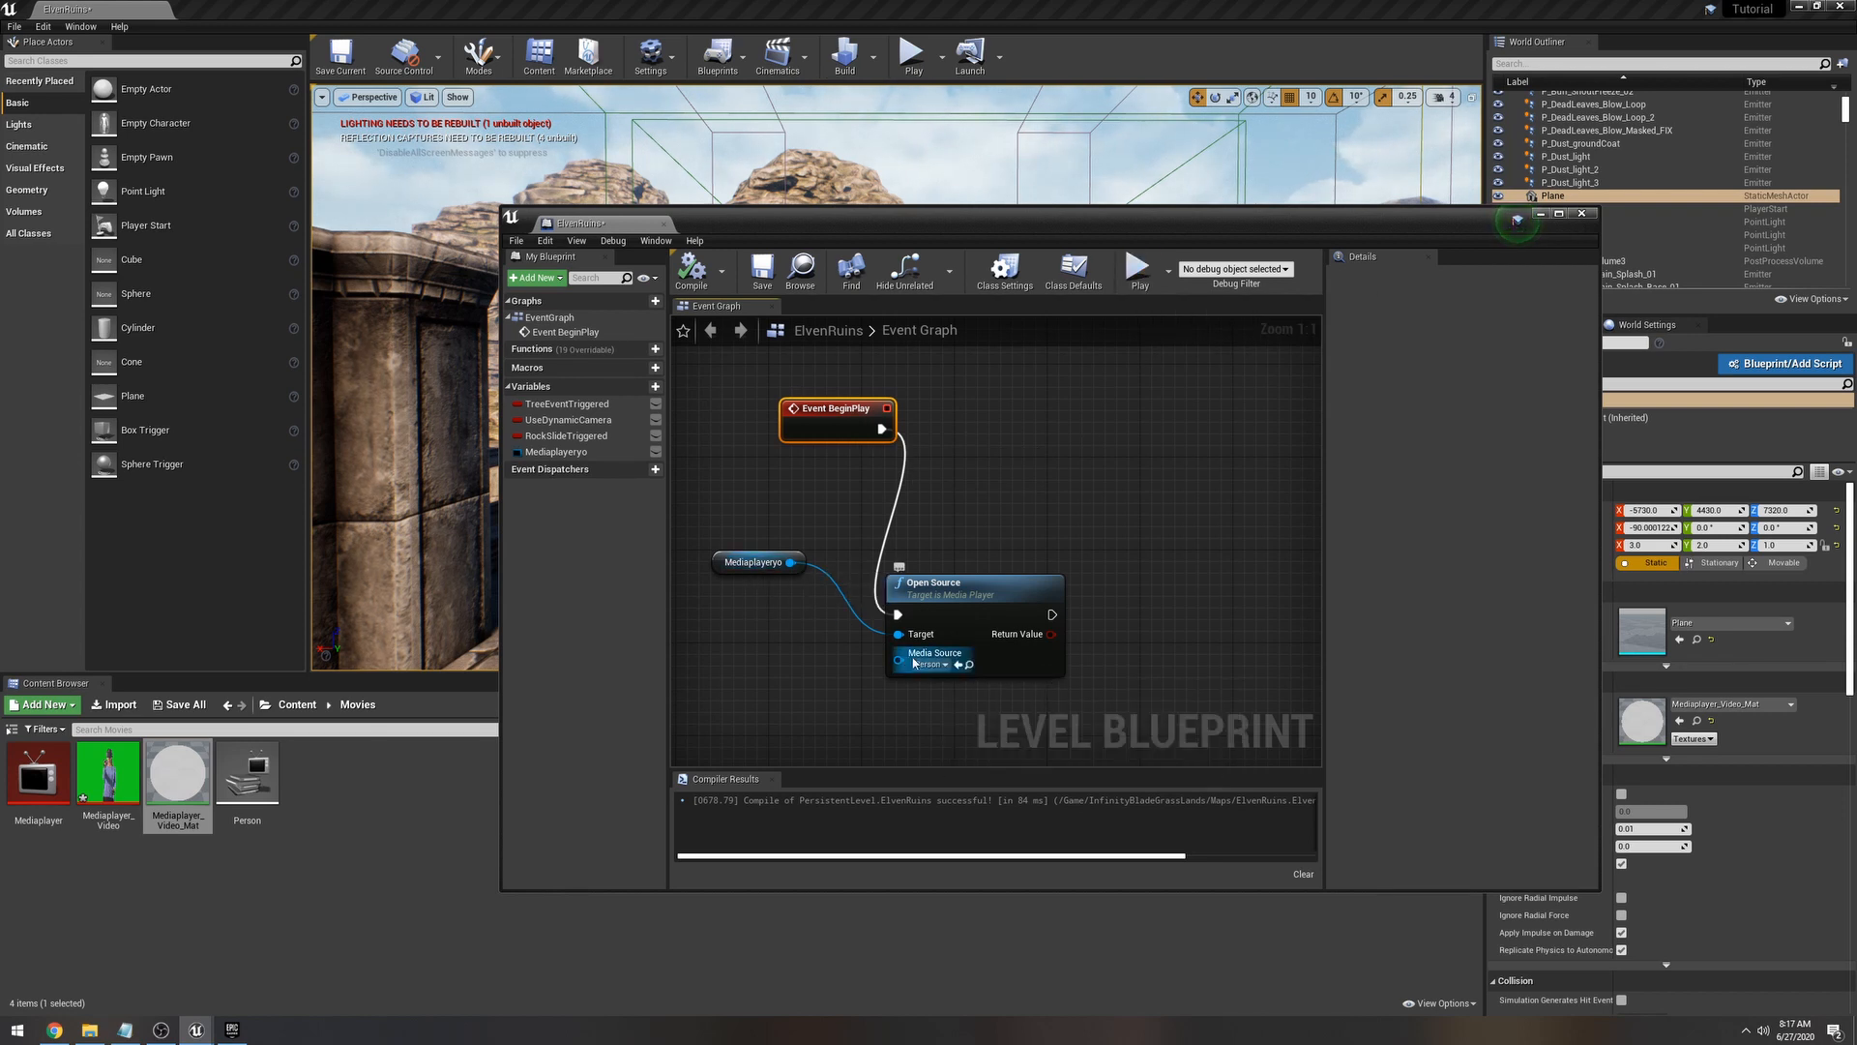
pyautogui.click(1581, 216)
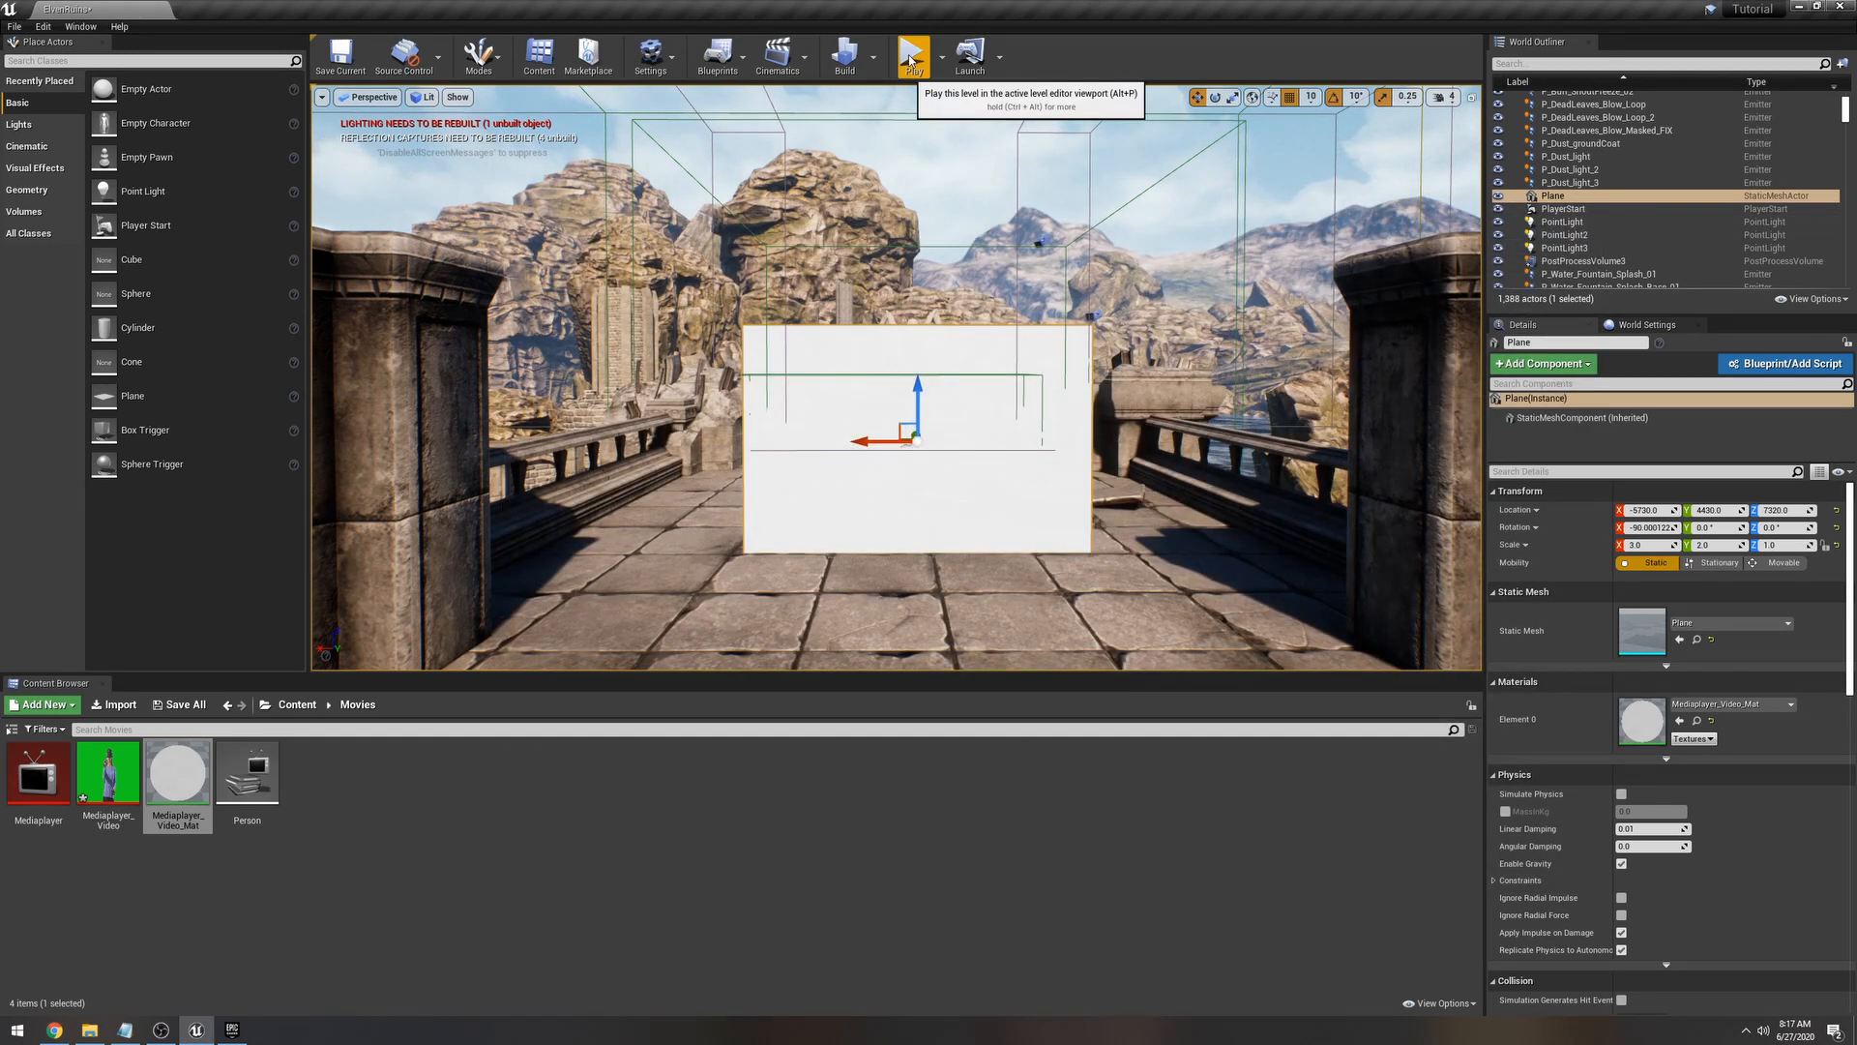
# Step: Play the level, walk towards the plane to check the video playback, and stop the session
pyautogui.click(911, 61)
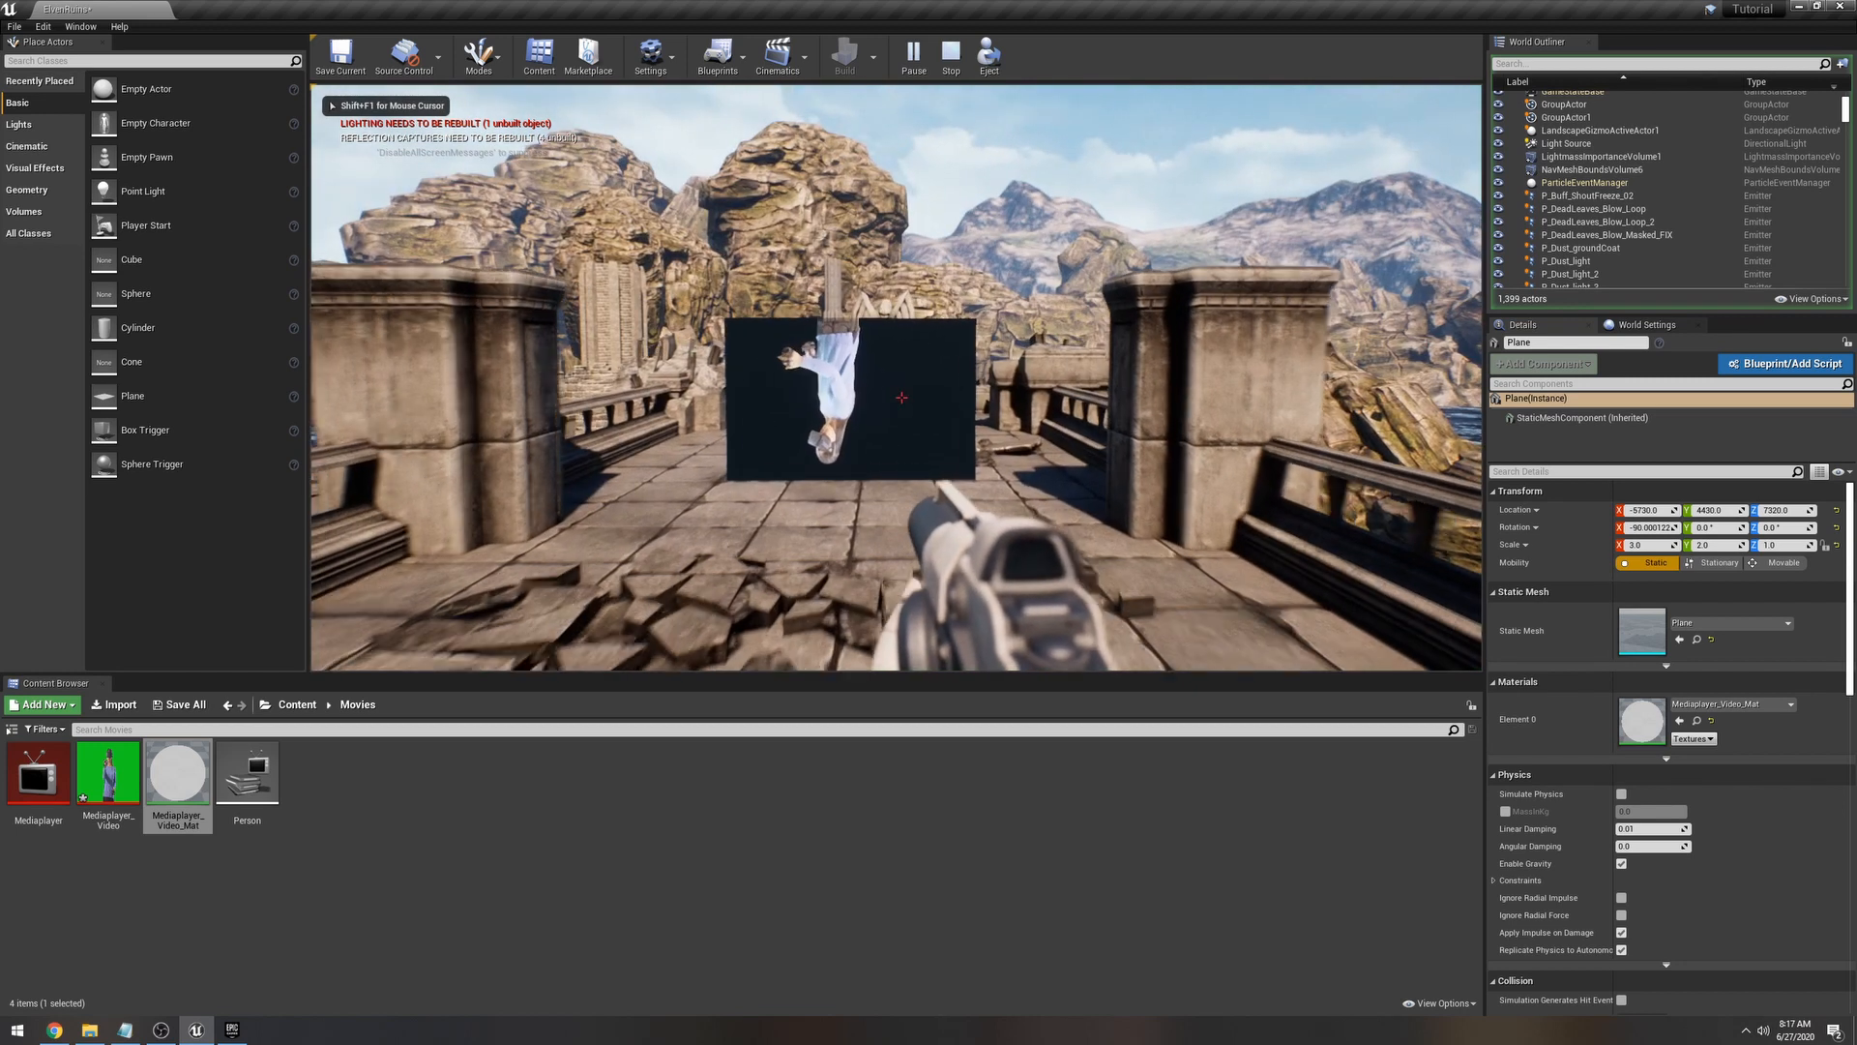
pyautogui.press('w')
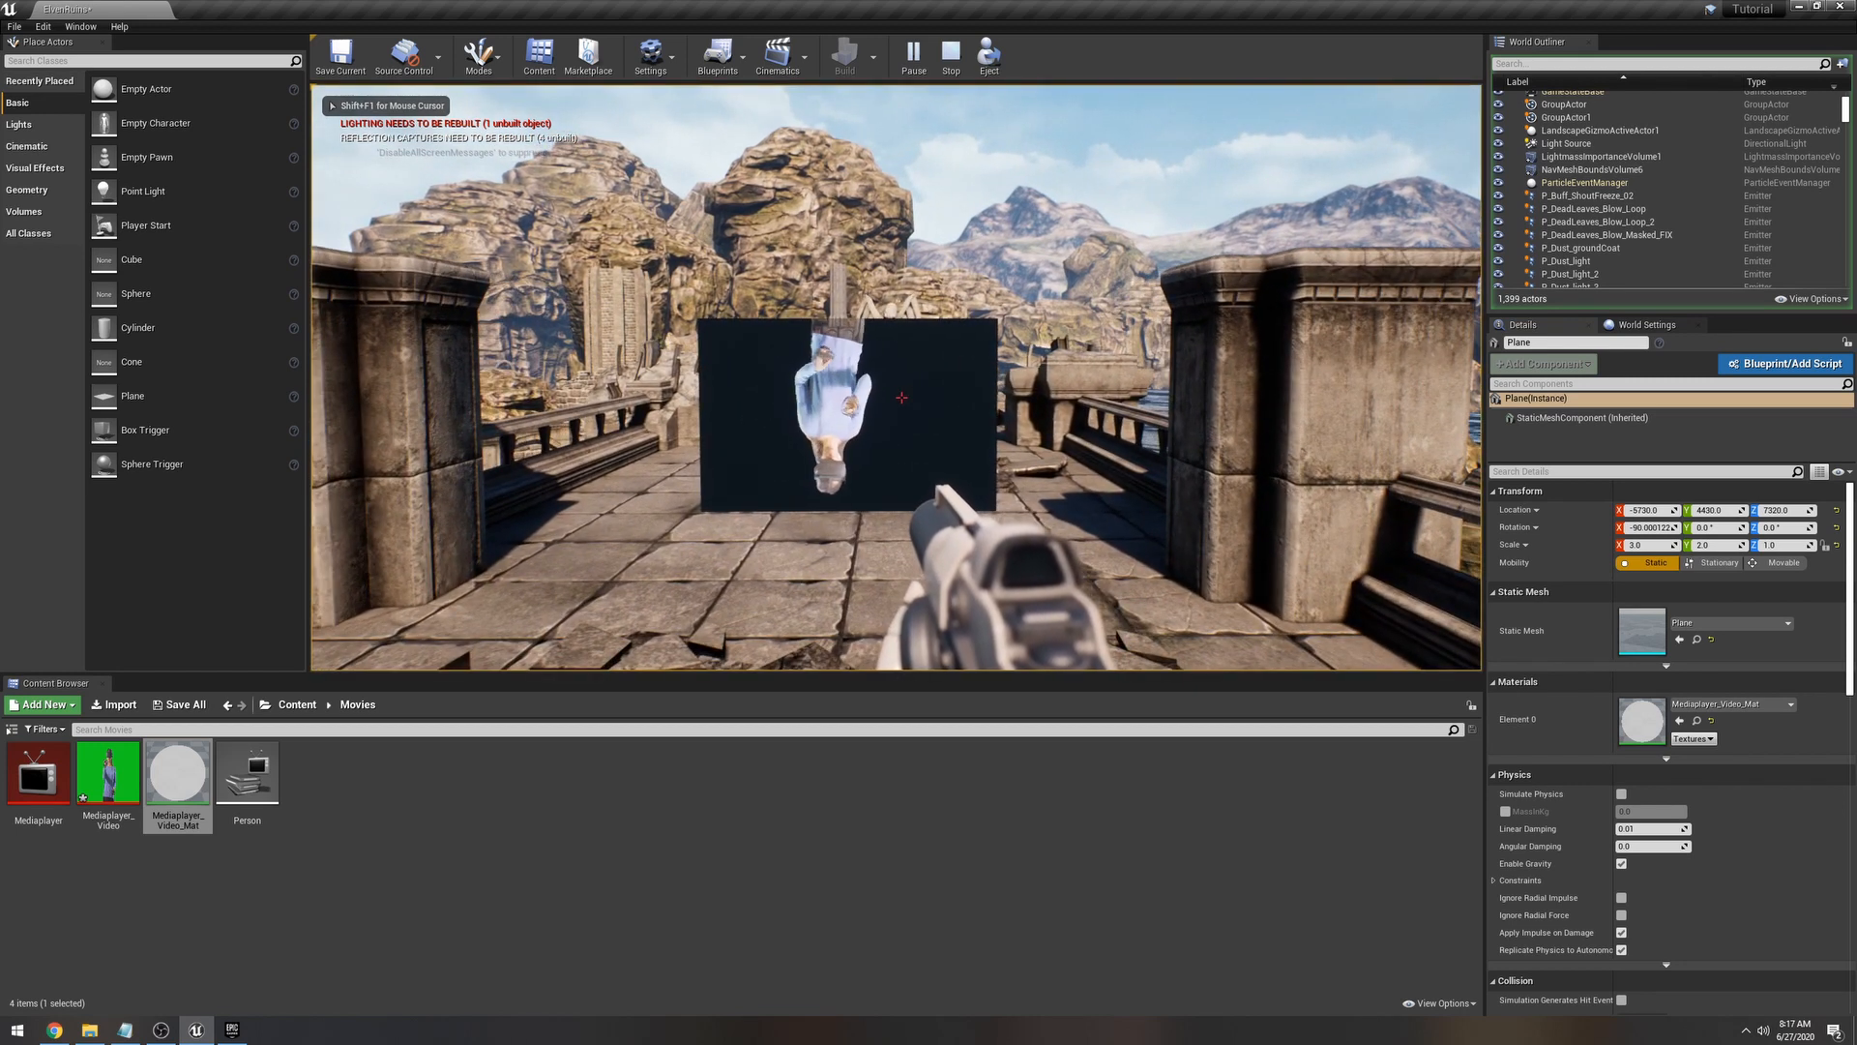
pyautogui.press('w')
pyautogui.press('w')
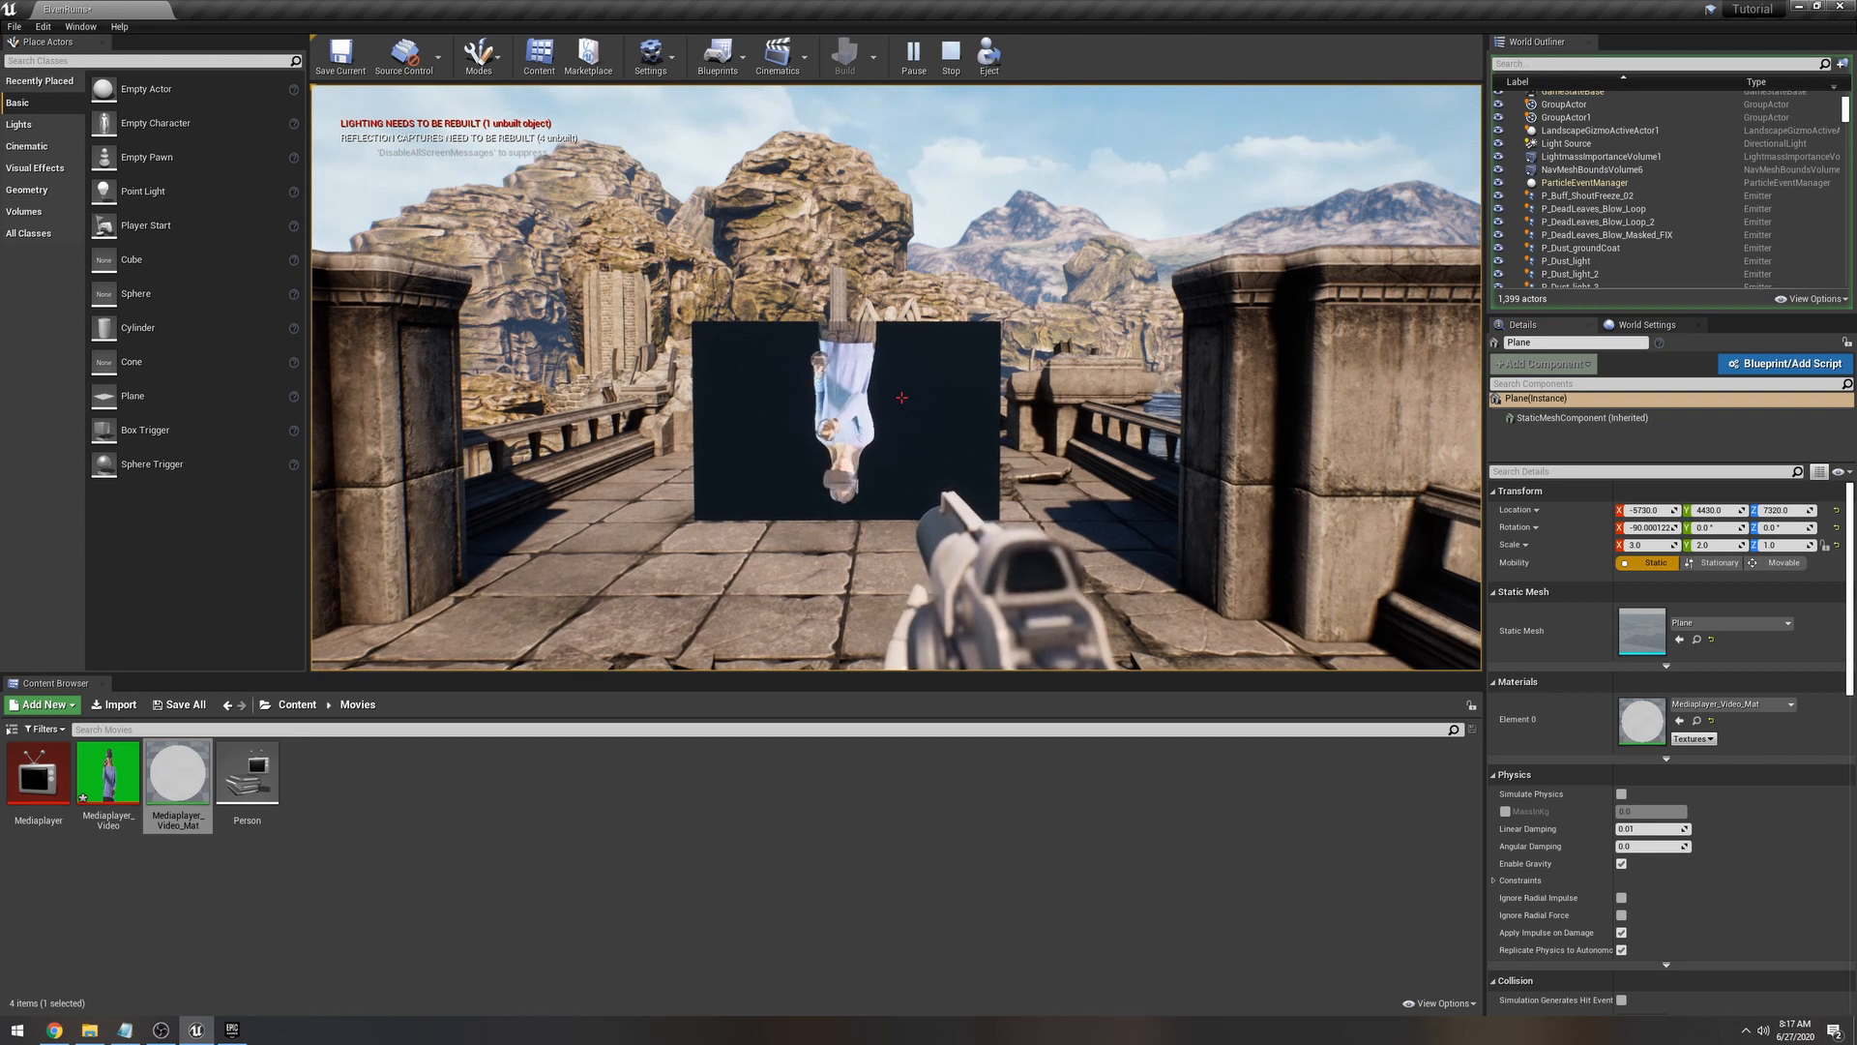
pyautogui.press('Escape')
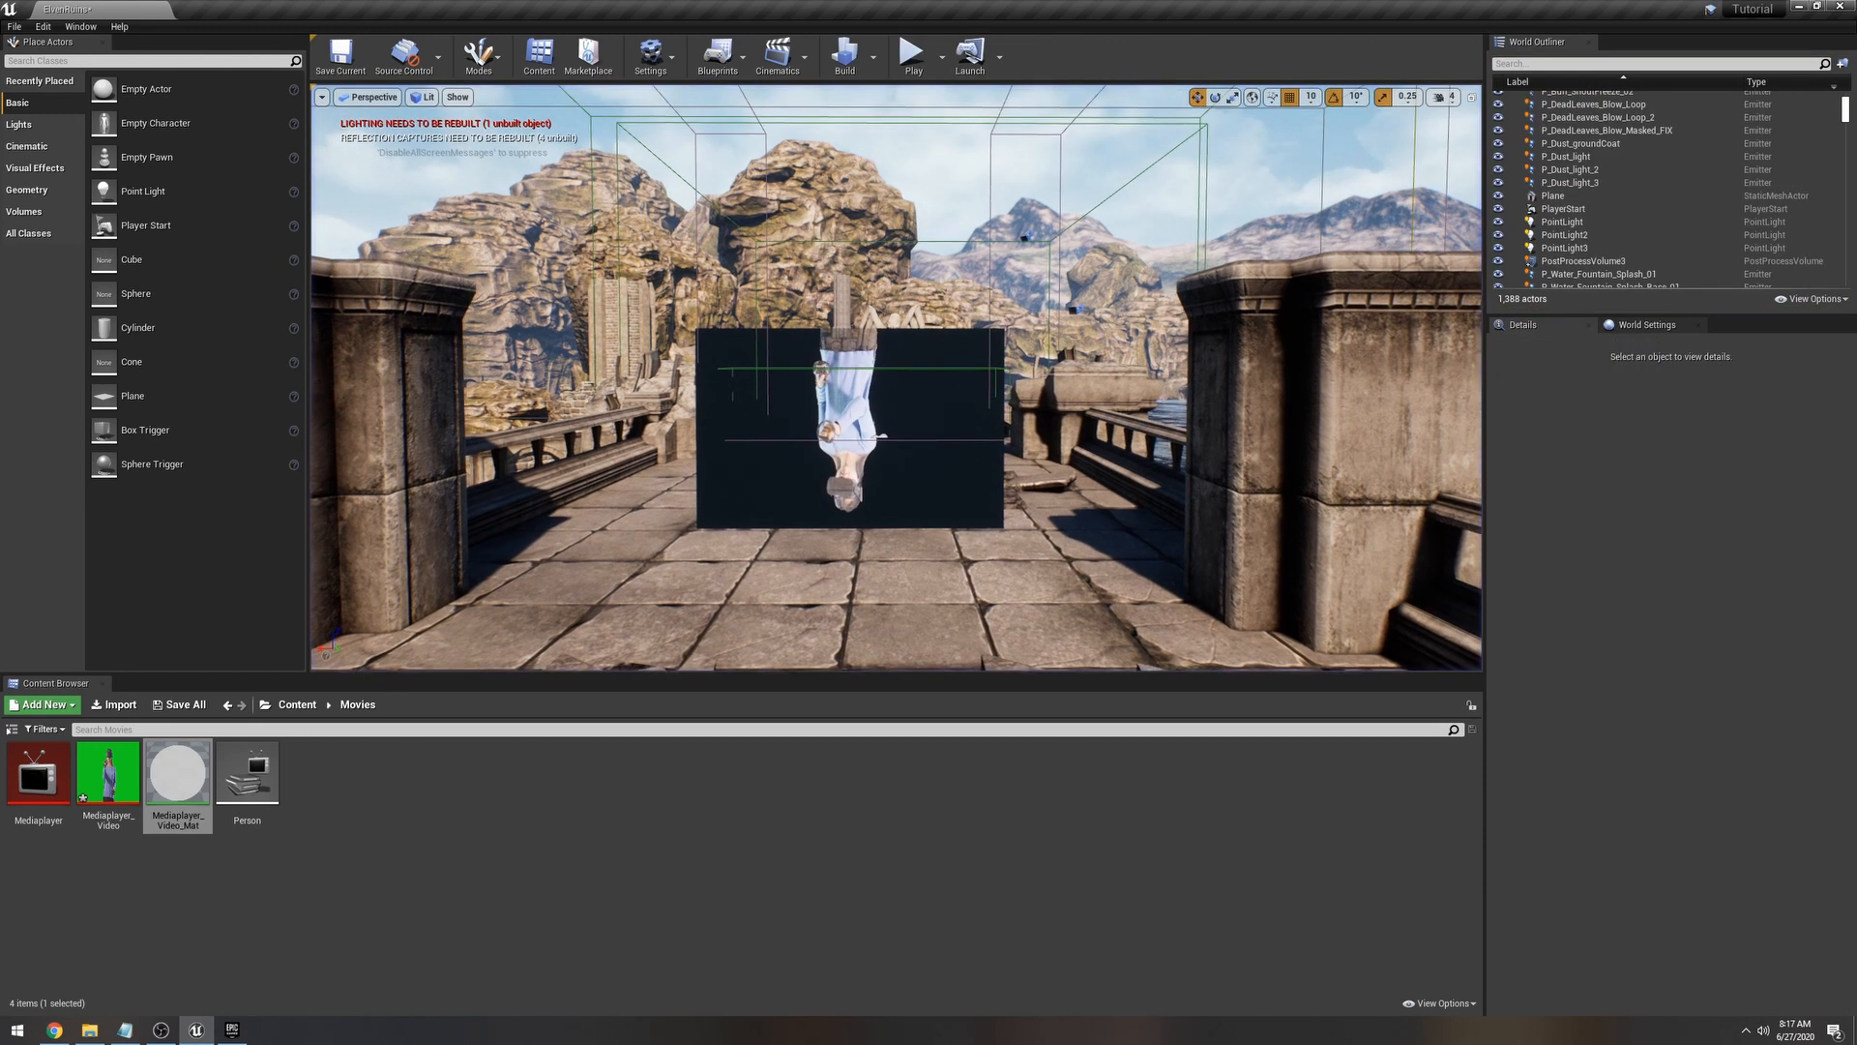
# Step: Rotate the video plane 180° so that the person in the video stands upright
pyautogui.press('e')
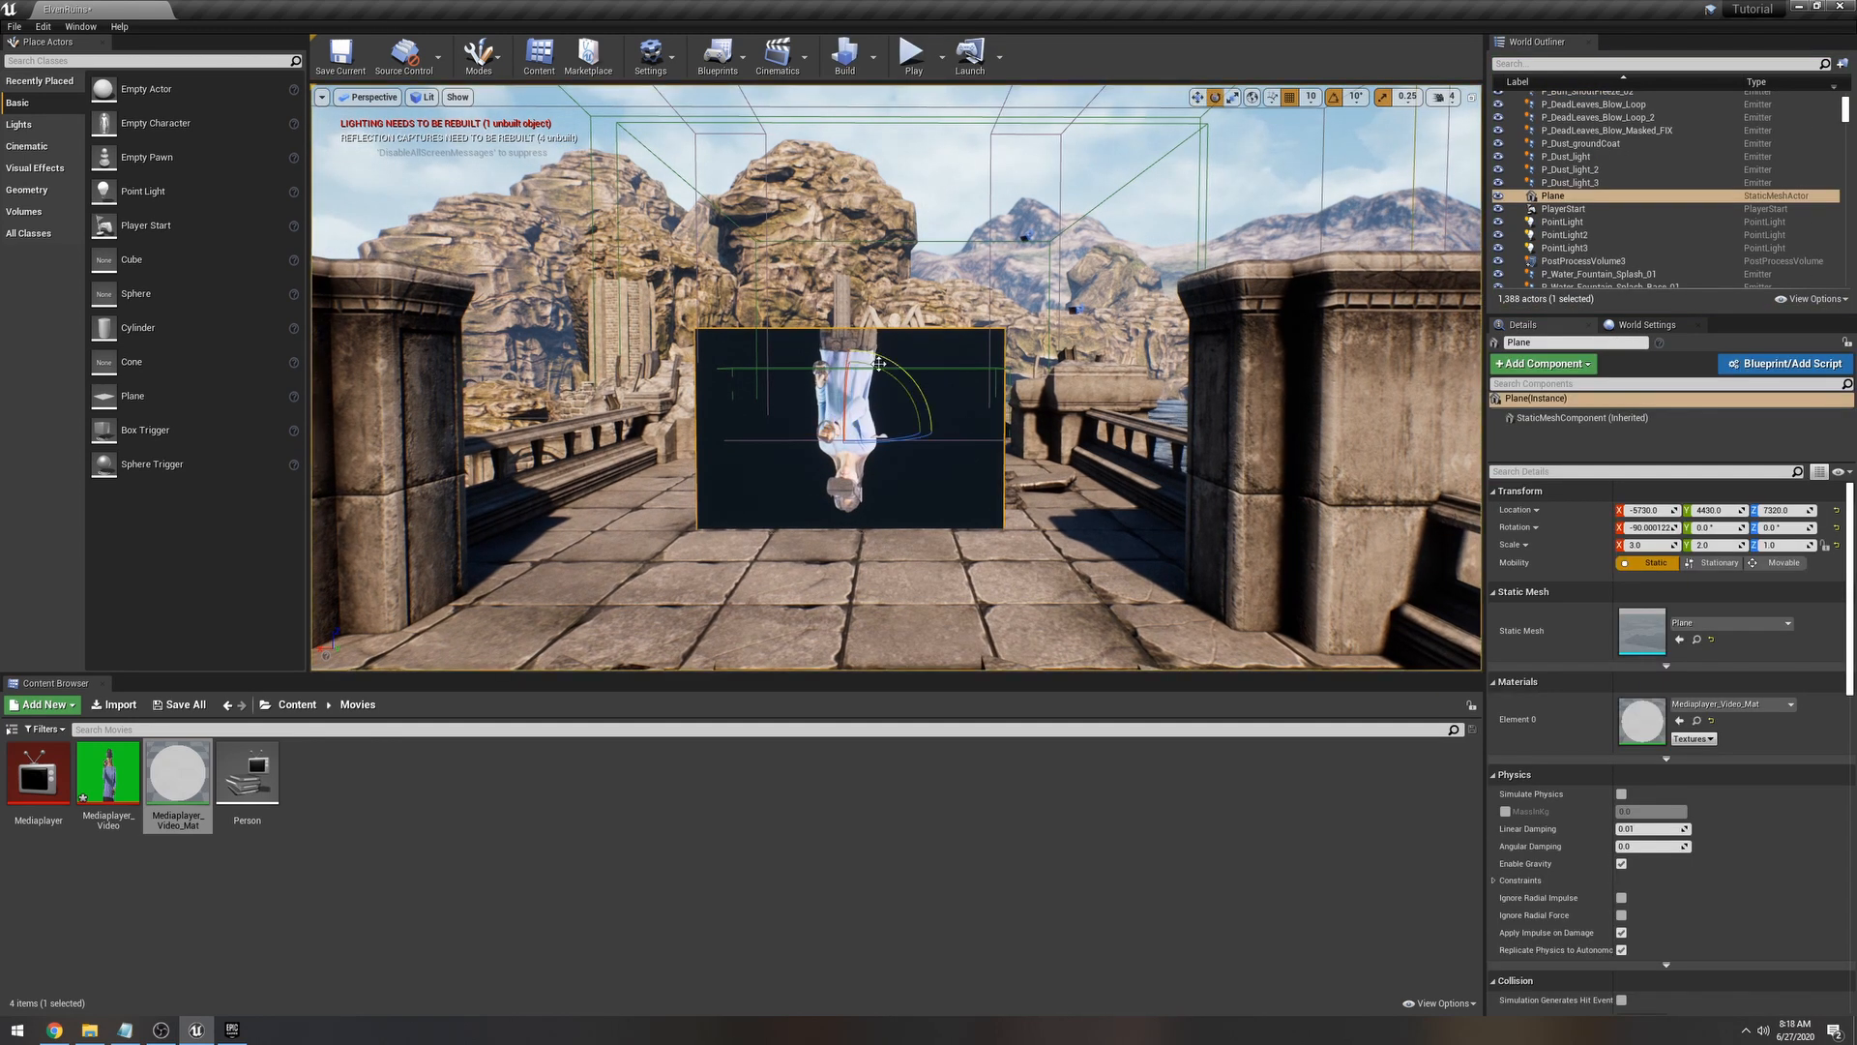
pyautogui.moveTo(878, 364); pyautogui.dragTo(1059, 373)
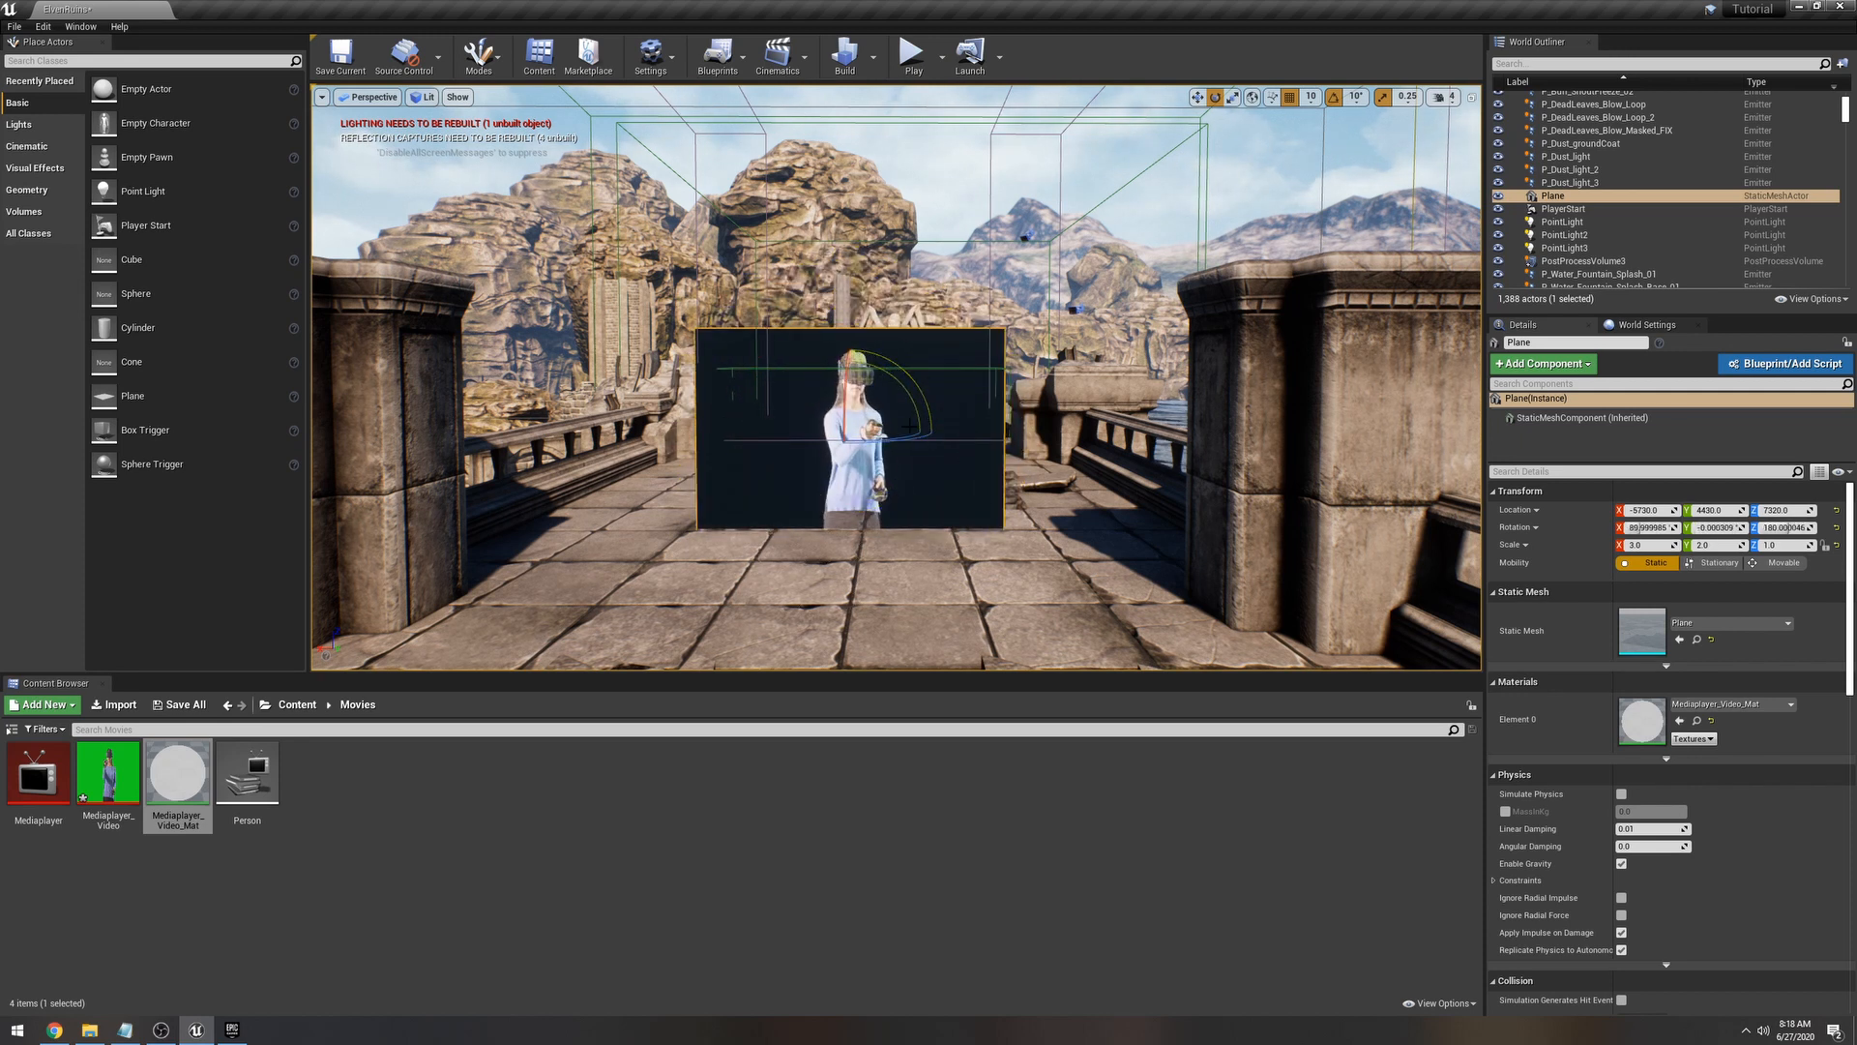
pyautogui.click(876, 533)
pyautogui.press('w')
pyautogui.press('d')
pyautogui.moveTo(876, 566)
pyautogui.mouseDown(button='right')
pyautogui.moveTo(901, 543)
pyautogui.moveTo(911, 561)
pyautogui.mouseUp(button='right')
pyautogui.press('s')
pyautogui.press('a')
pyautogui.press('d')
pyautogui.press('a')
pyautogui.press('s')
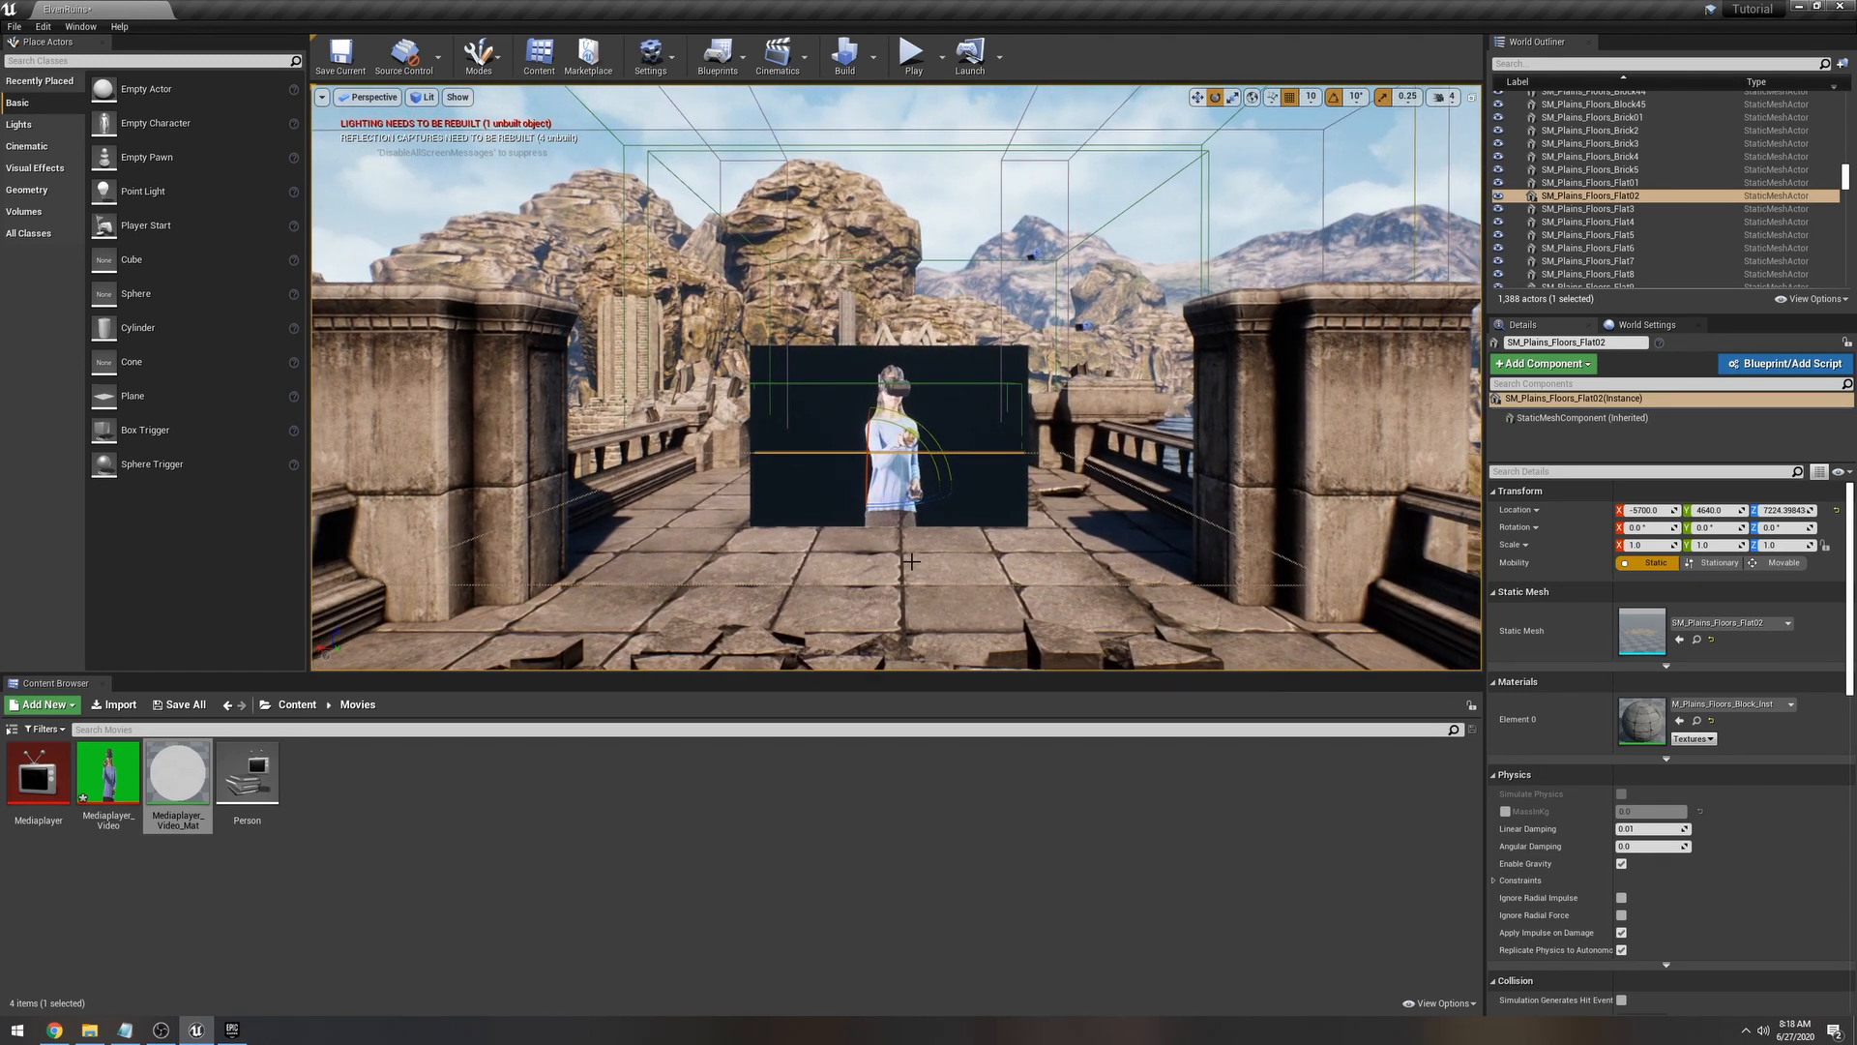
pyautogui.moveTo(875, 451); pyautogui.dragTo(876, 435)
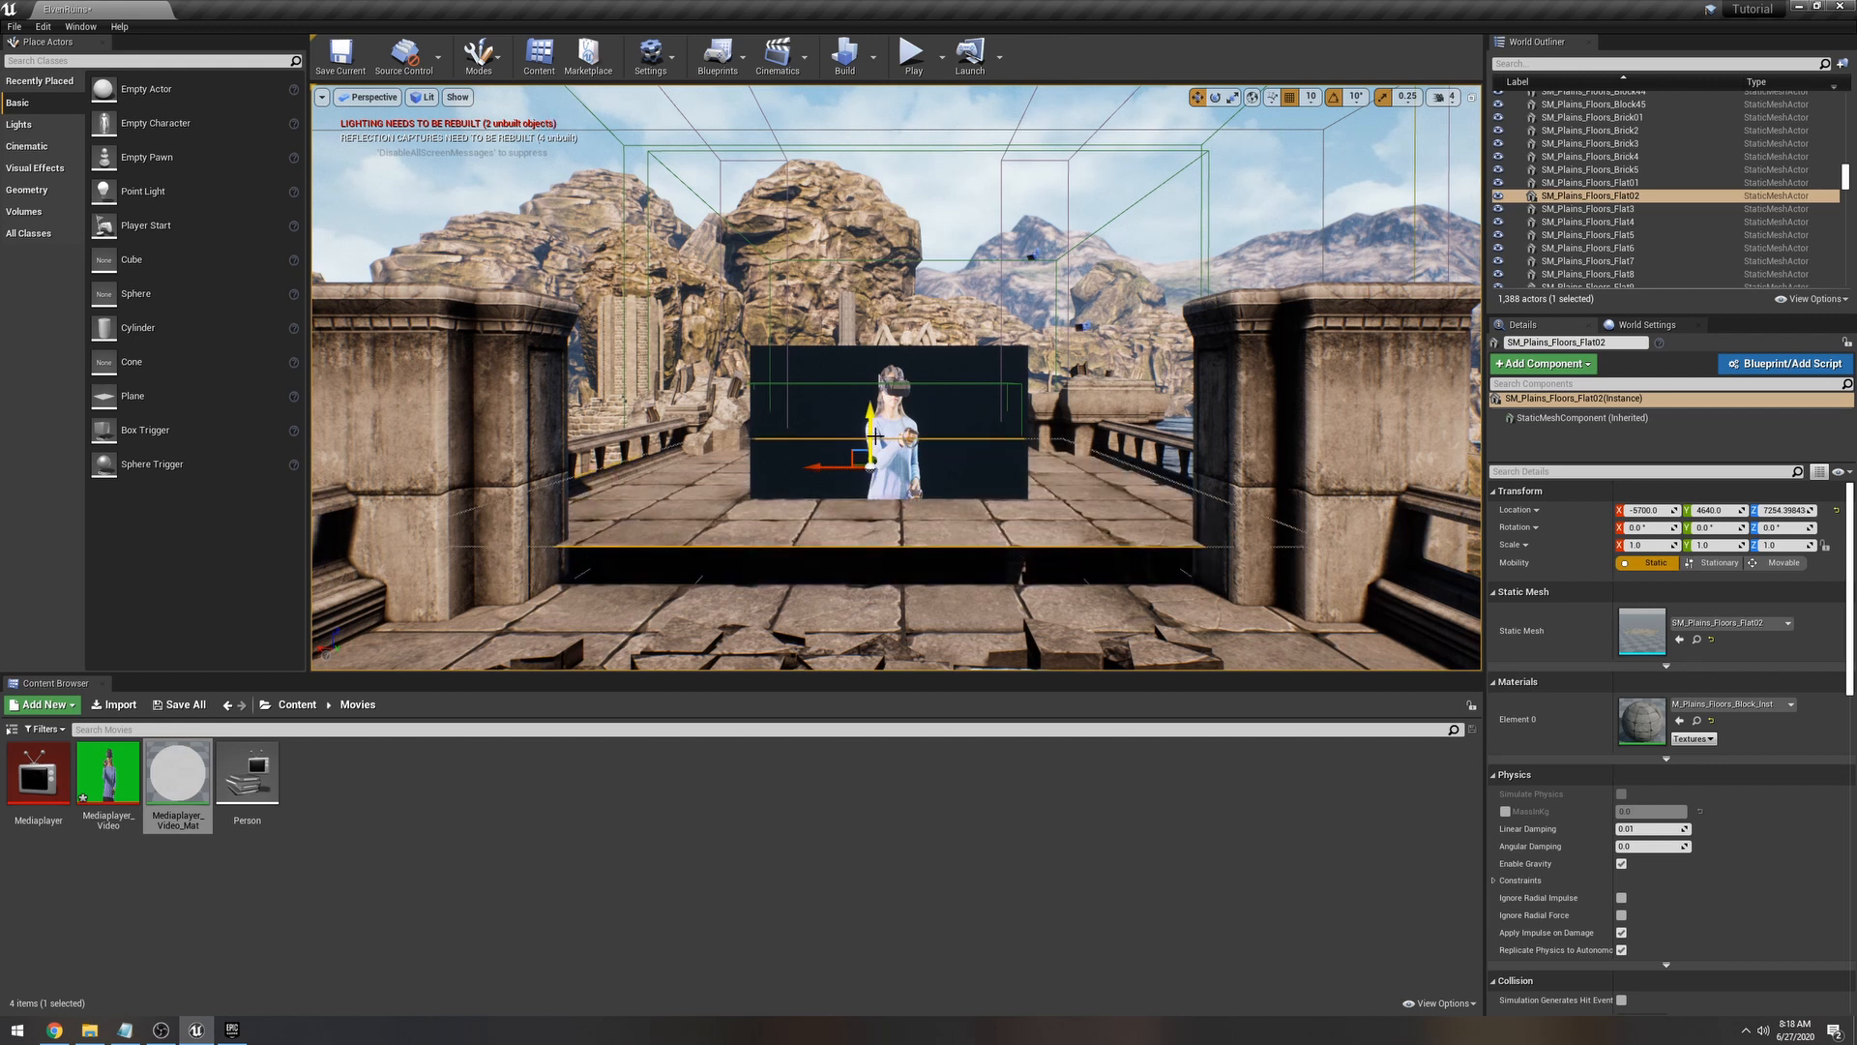
pyautogui.hotkey('ctrl', 'z')
# Step: Select the video plane again and save the current ElvenRuins level
pyautogui.click(818, 494)
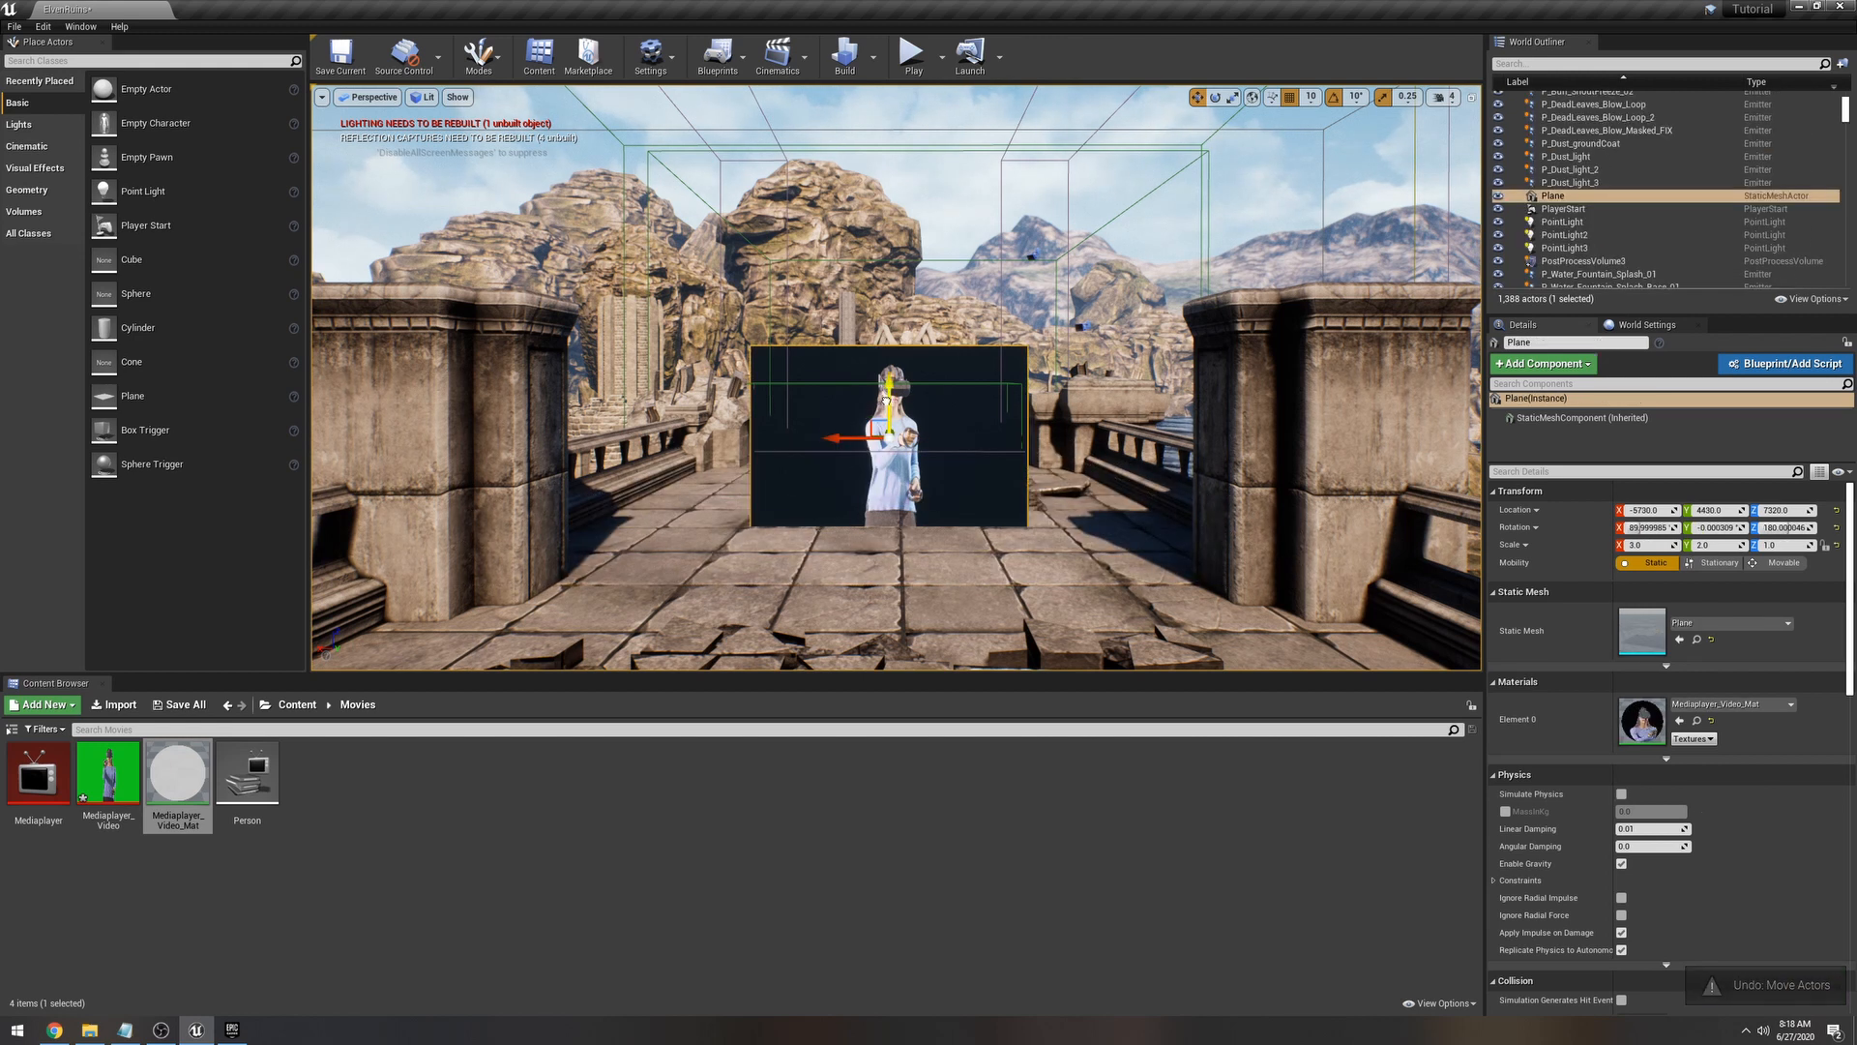
pyautogui.moveTo(914, 494)
pyautogui.mouseDown(button='right')
pyautogui.moveTo(1011, 493)
pyautogui.moveTo(885, 495)
pyautogui.moveTo(914, 493)
pyautogui.mouseUp(button='right')
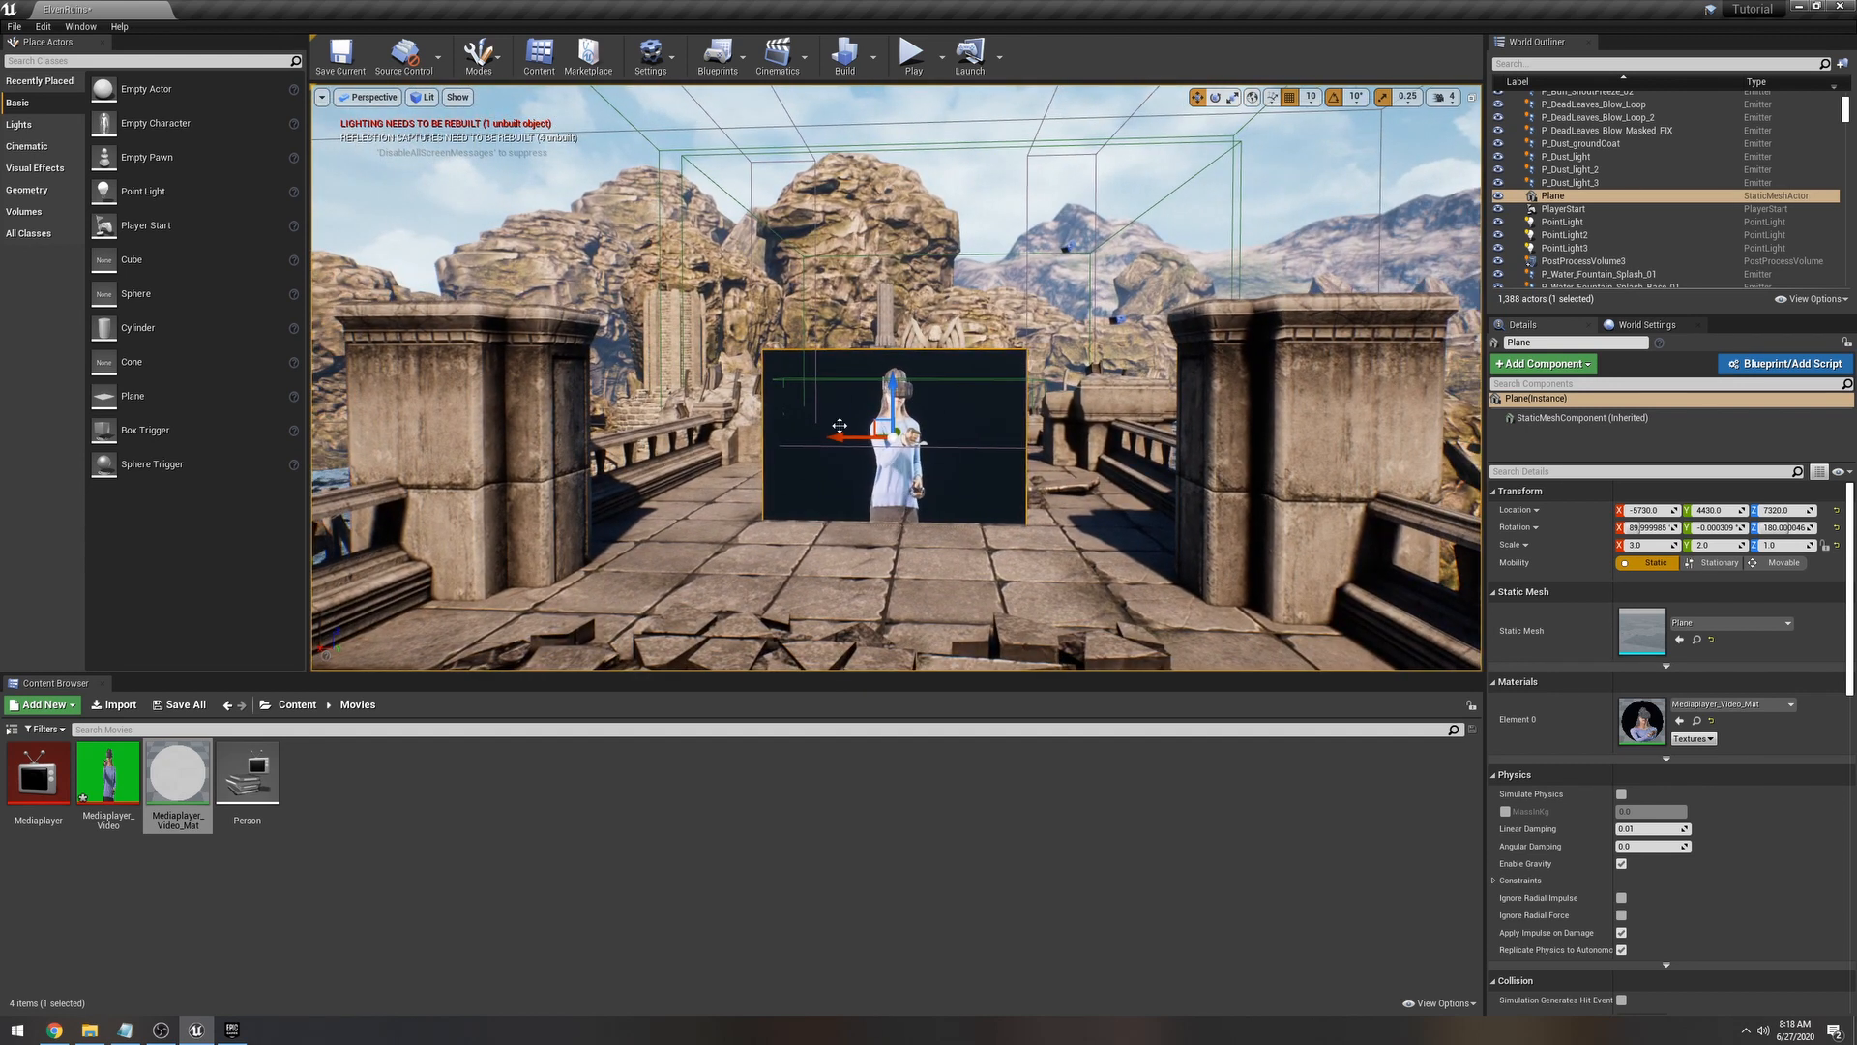
pyautogui.click(354, 80)
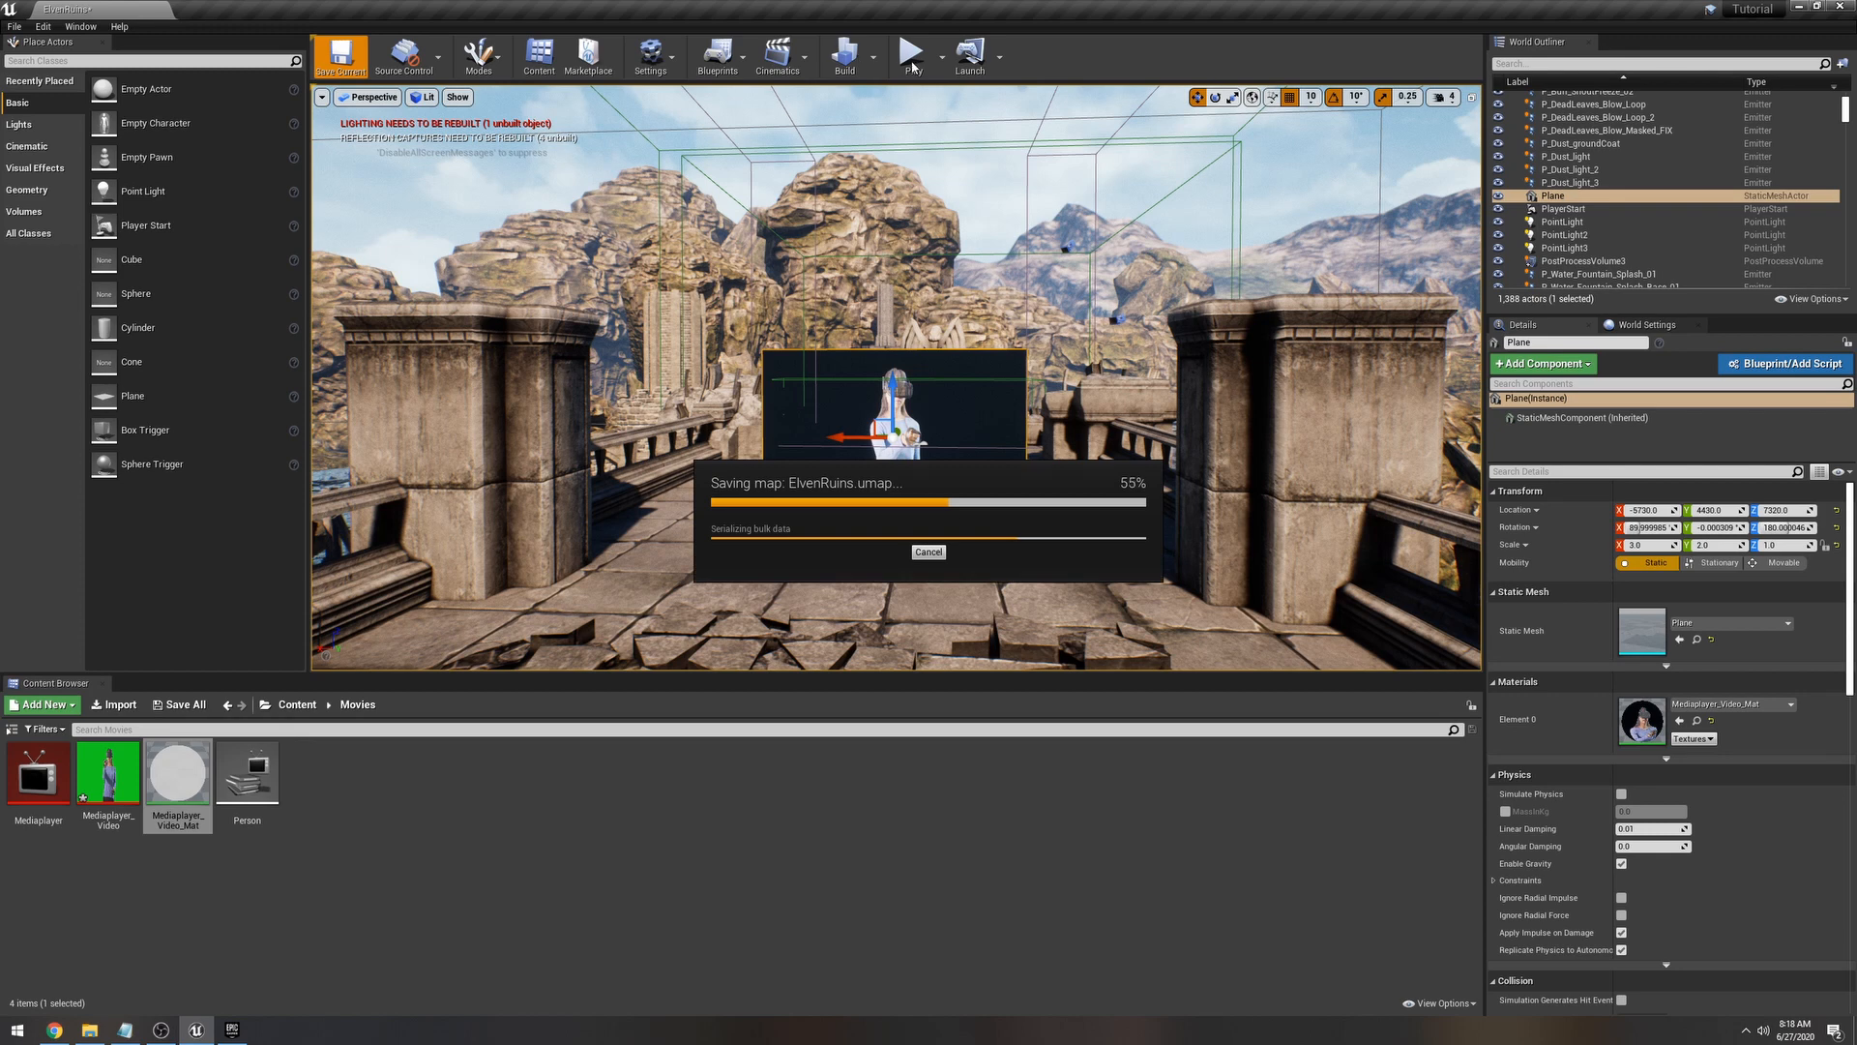
# Step: Play the level again, approach the plane and fire at it to check the upright video, and stop the session
pyautogui.click(912, 58)
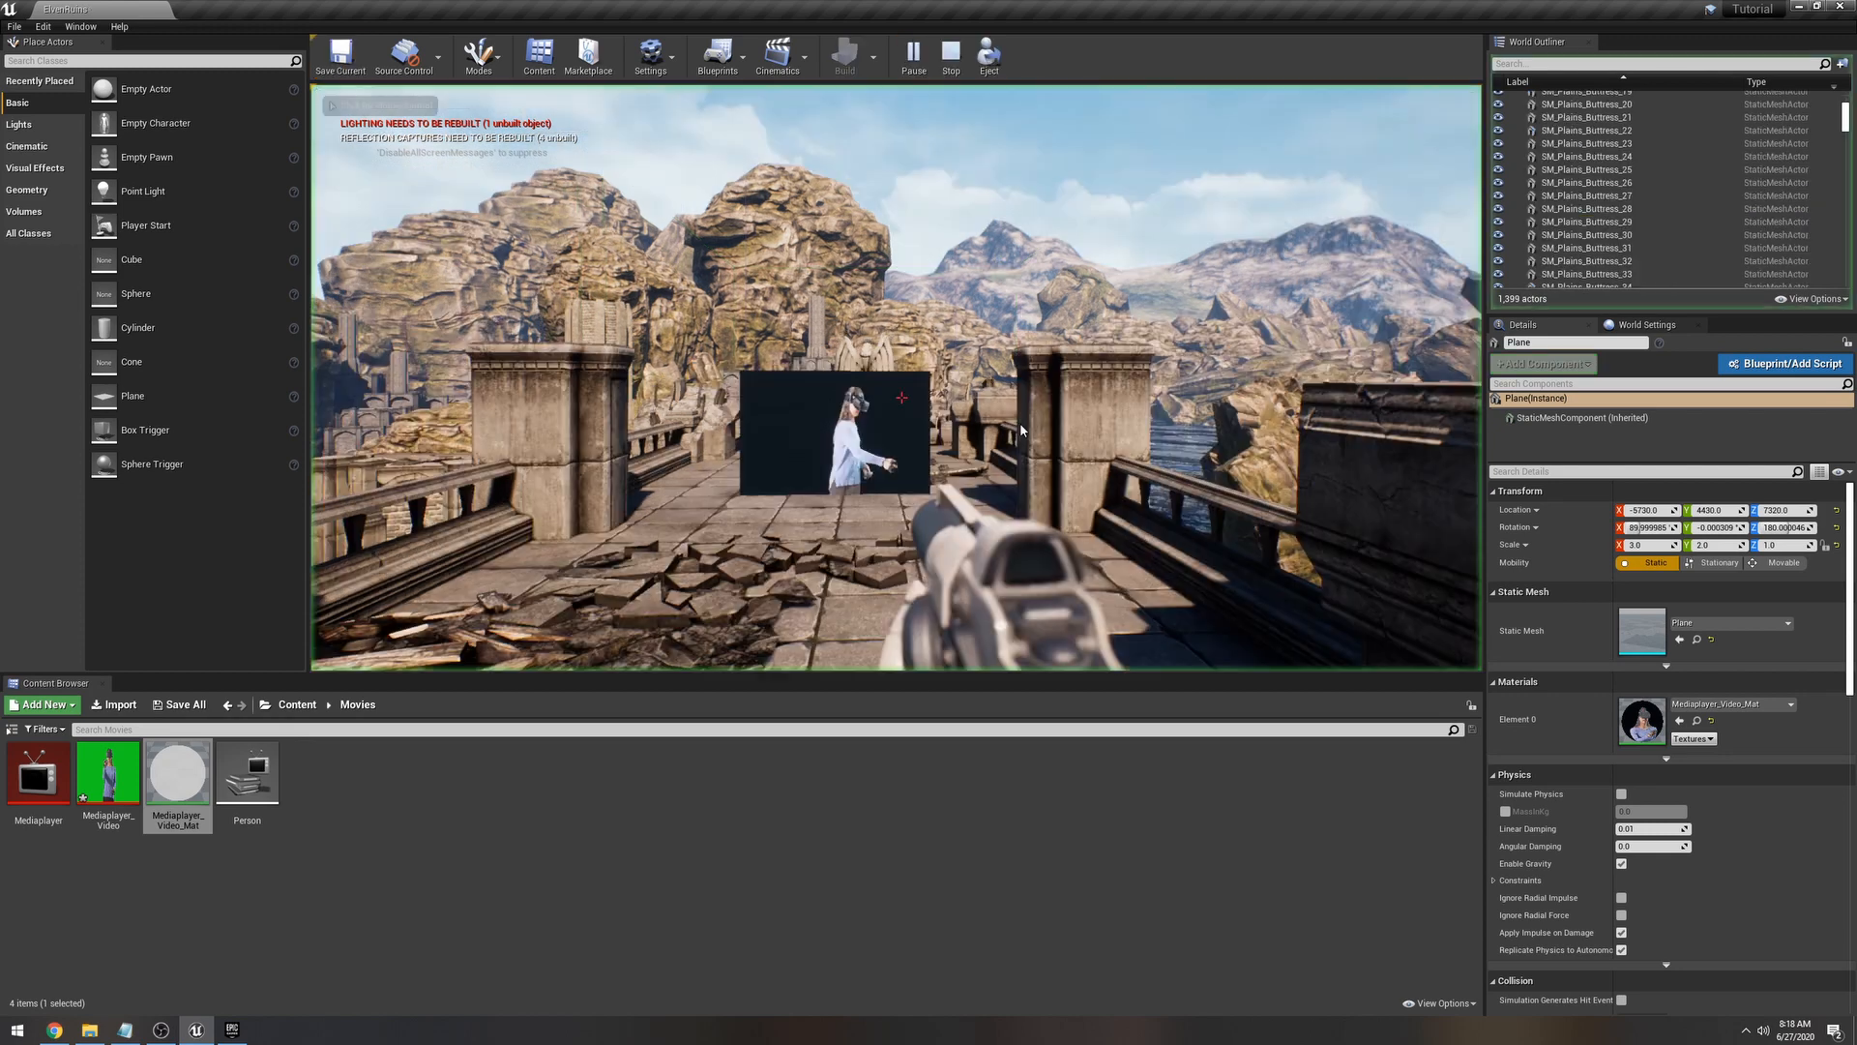
pyautogui.press('w')
pyautogui.click(895, 377)
pyautogui.click(896, 377)
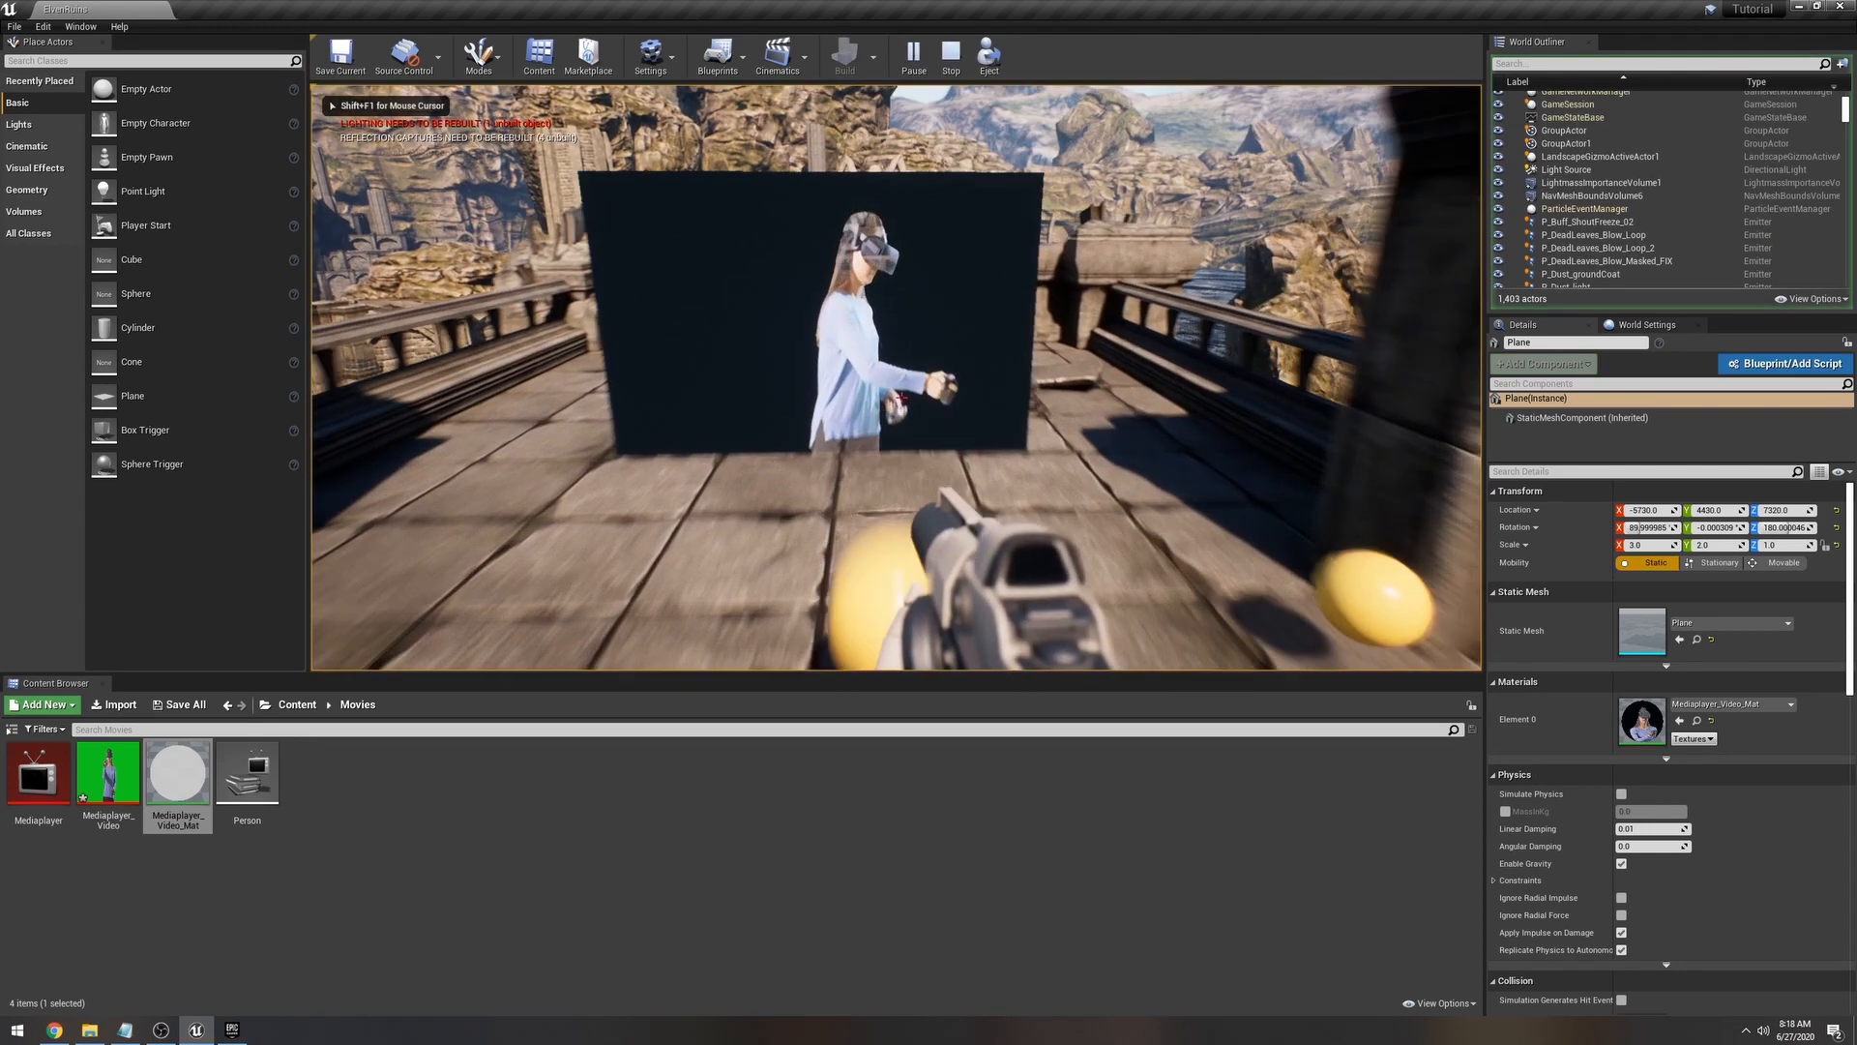
pyautogui.press('s')
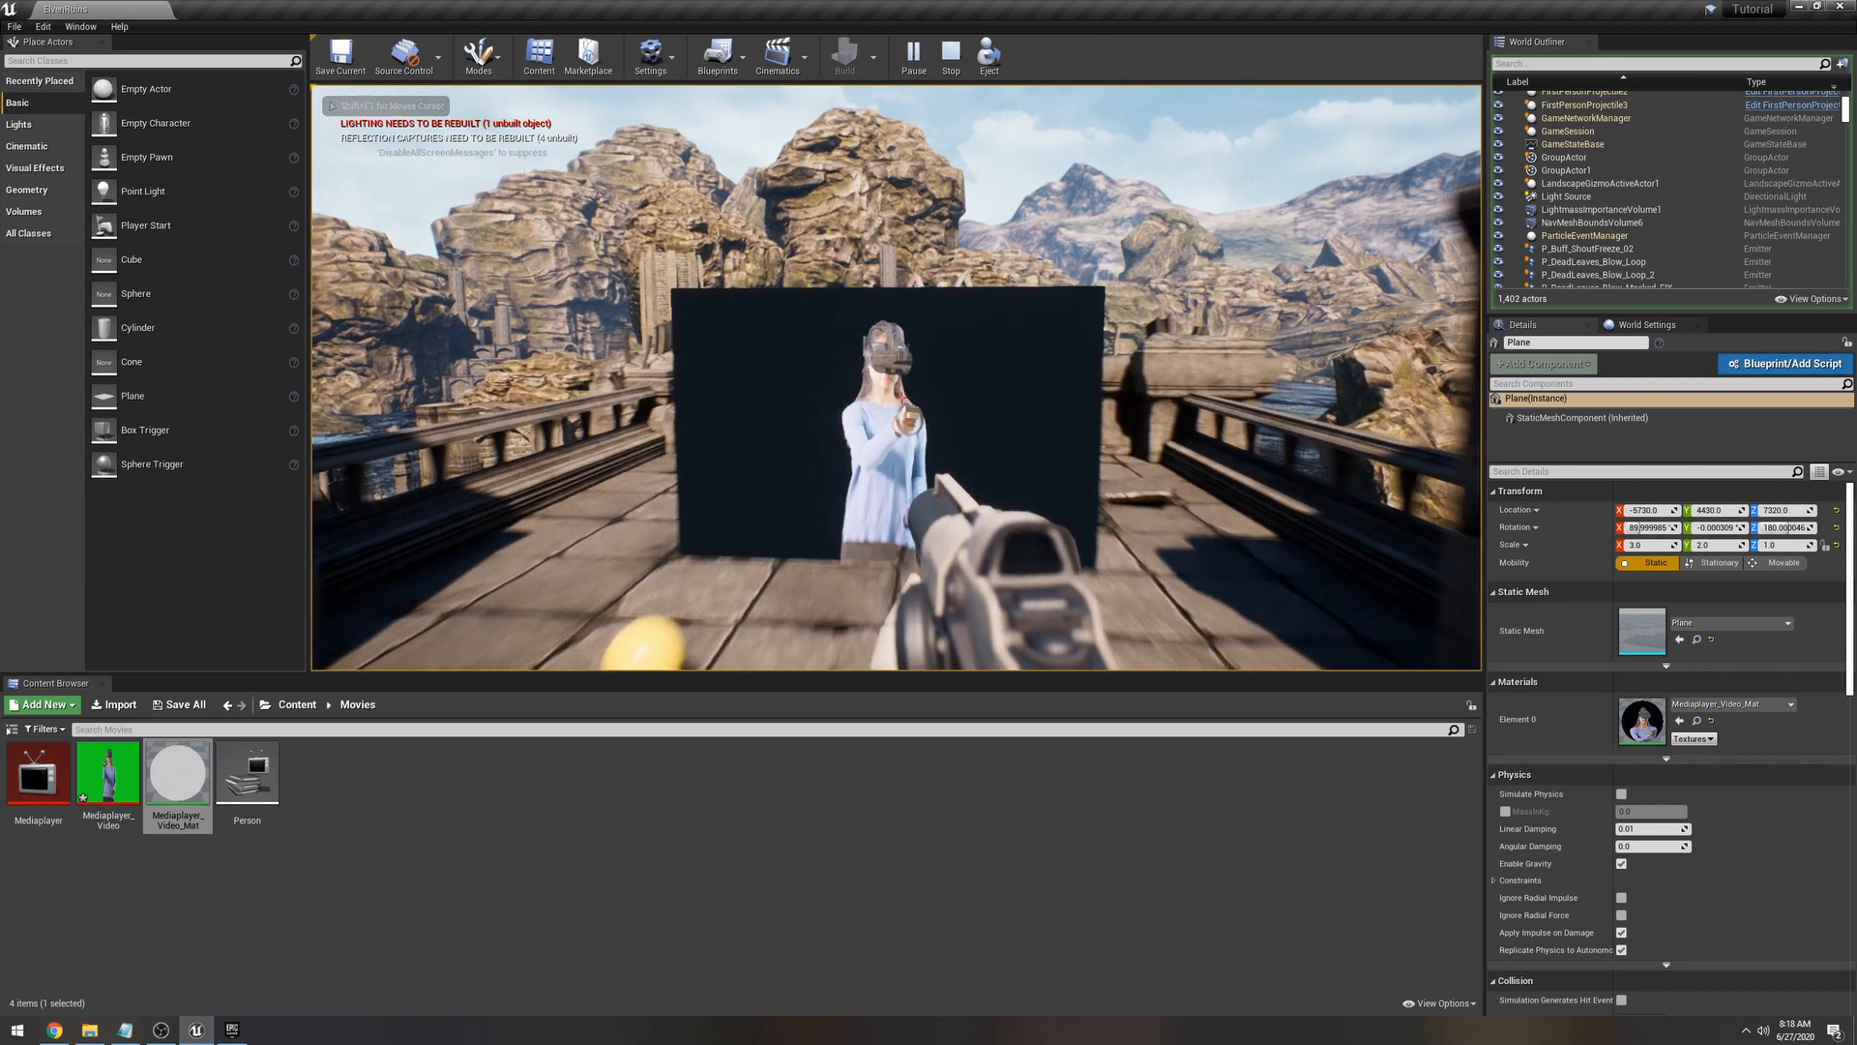
pyautogui.press('Escape')
pyautogui.press('s')
pyautogui.moveTo(1001, 470); pyautogui.dragTo(1015, 432, button='right')
pyautogui.press('w')
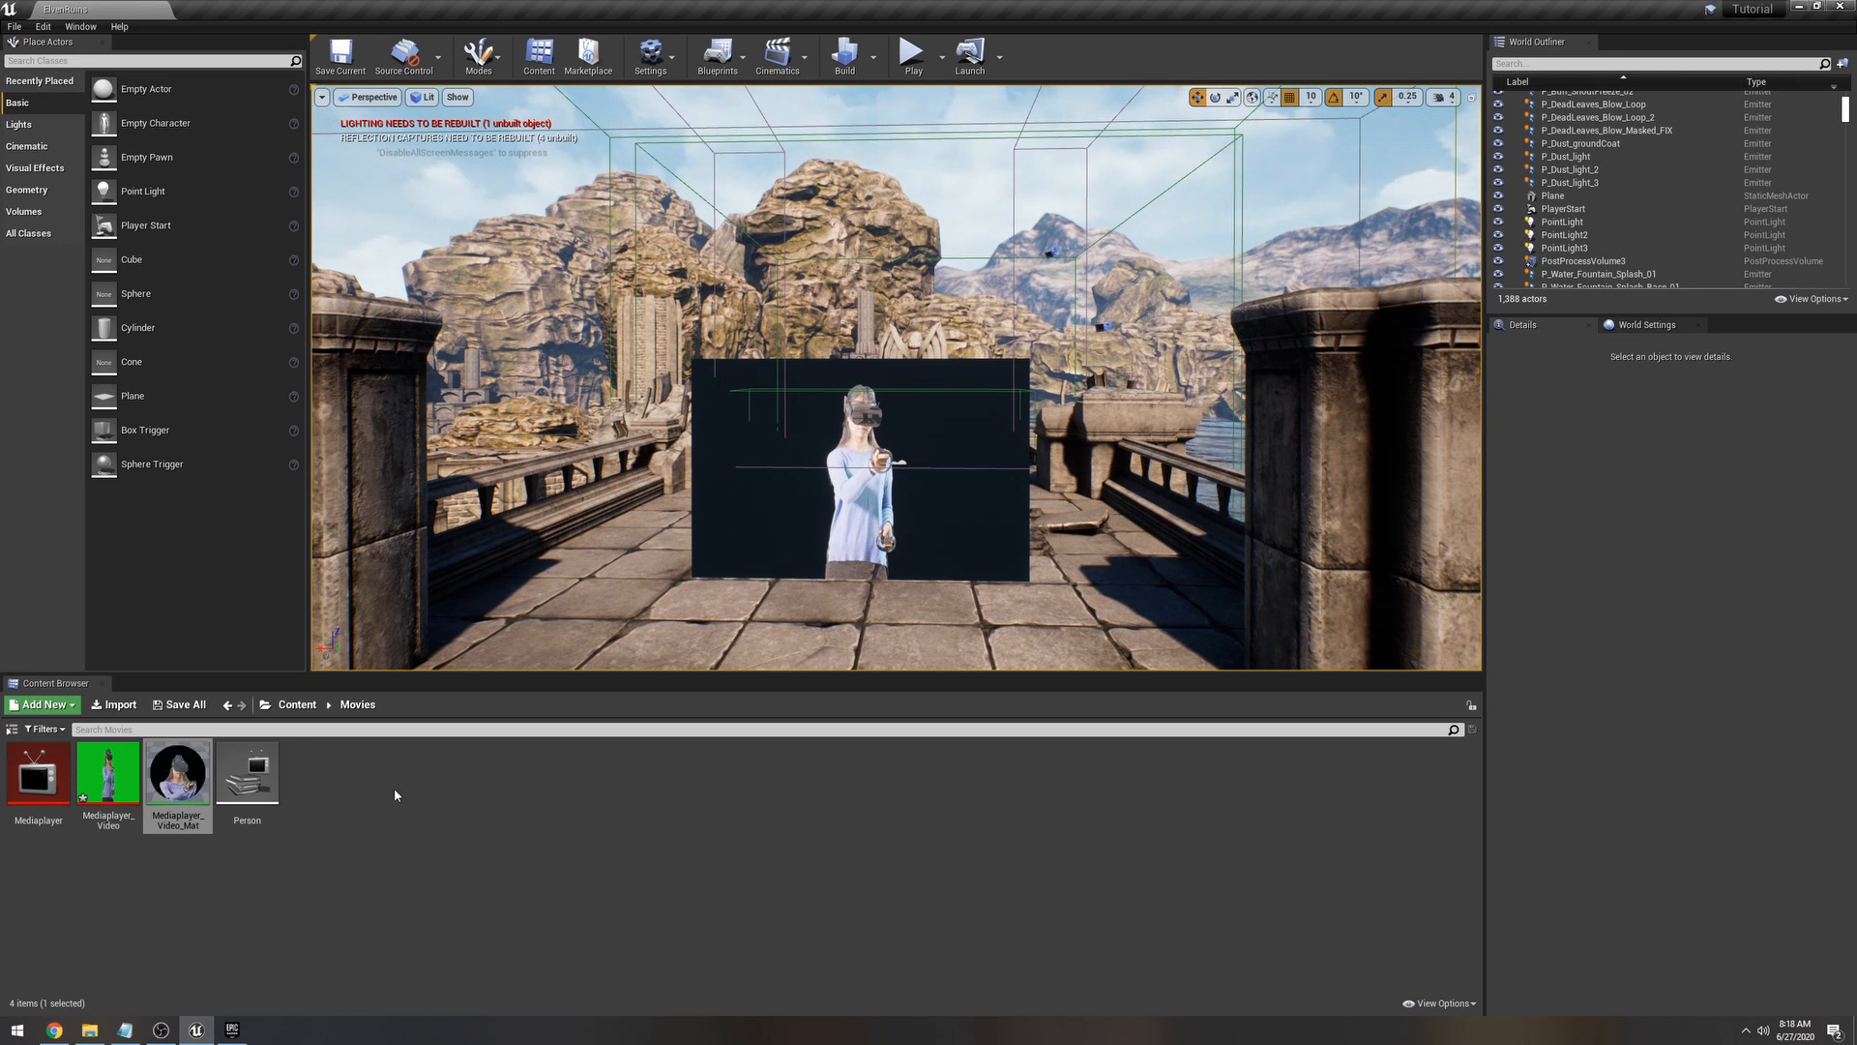
# Step: Create a material instance from Mediaplayer_Video_Mat and name it instance1
pyautogui.moveTo(189, 768)
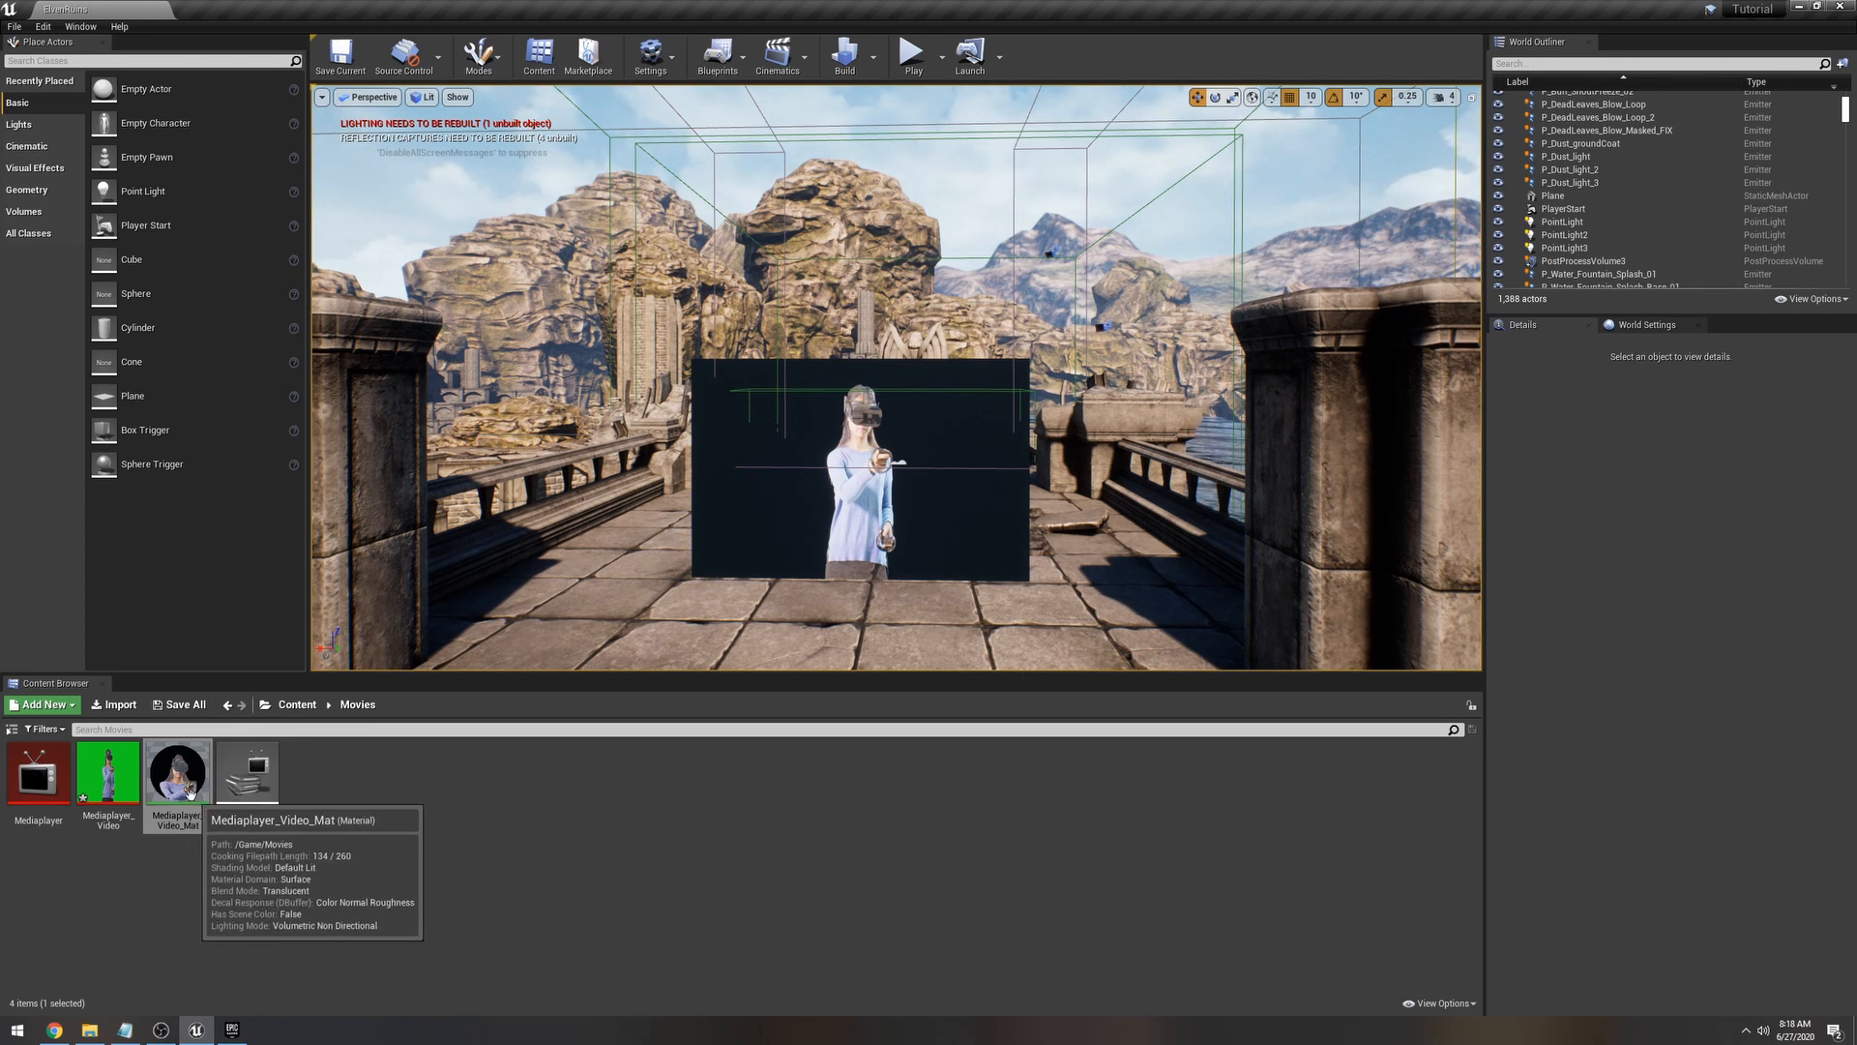
pyautogui.rightClick(187, 790)
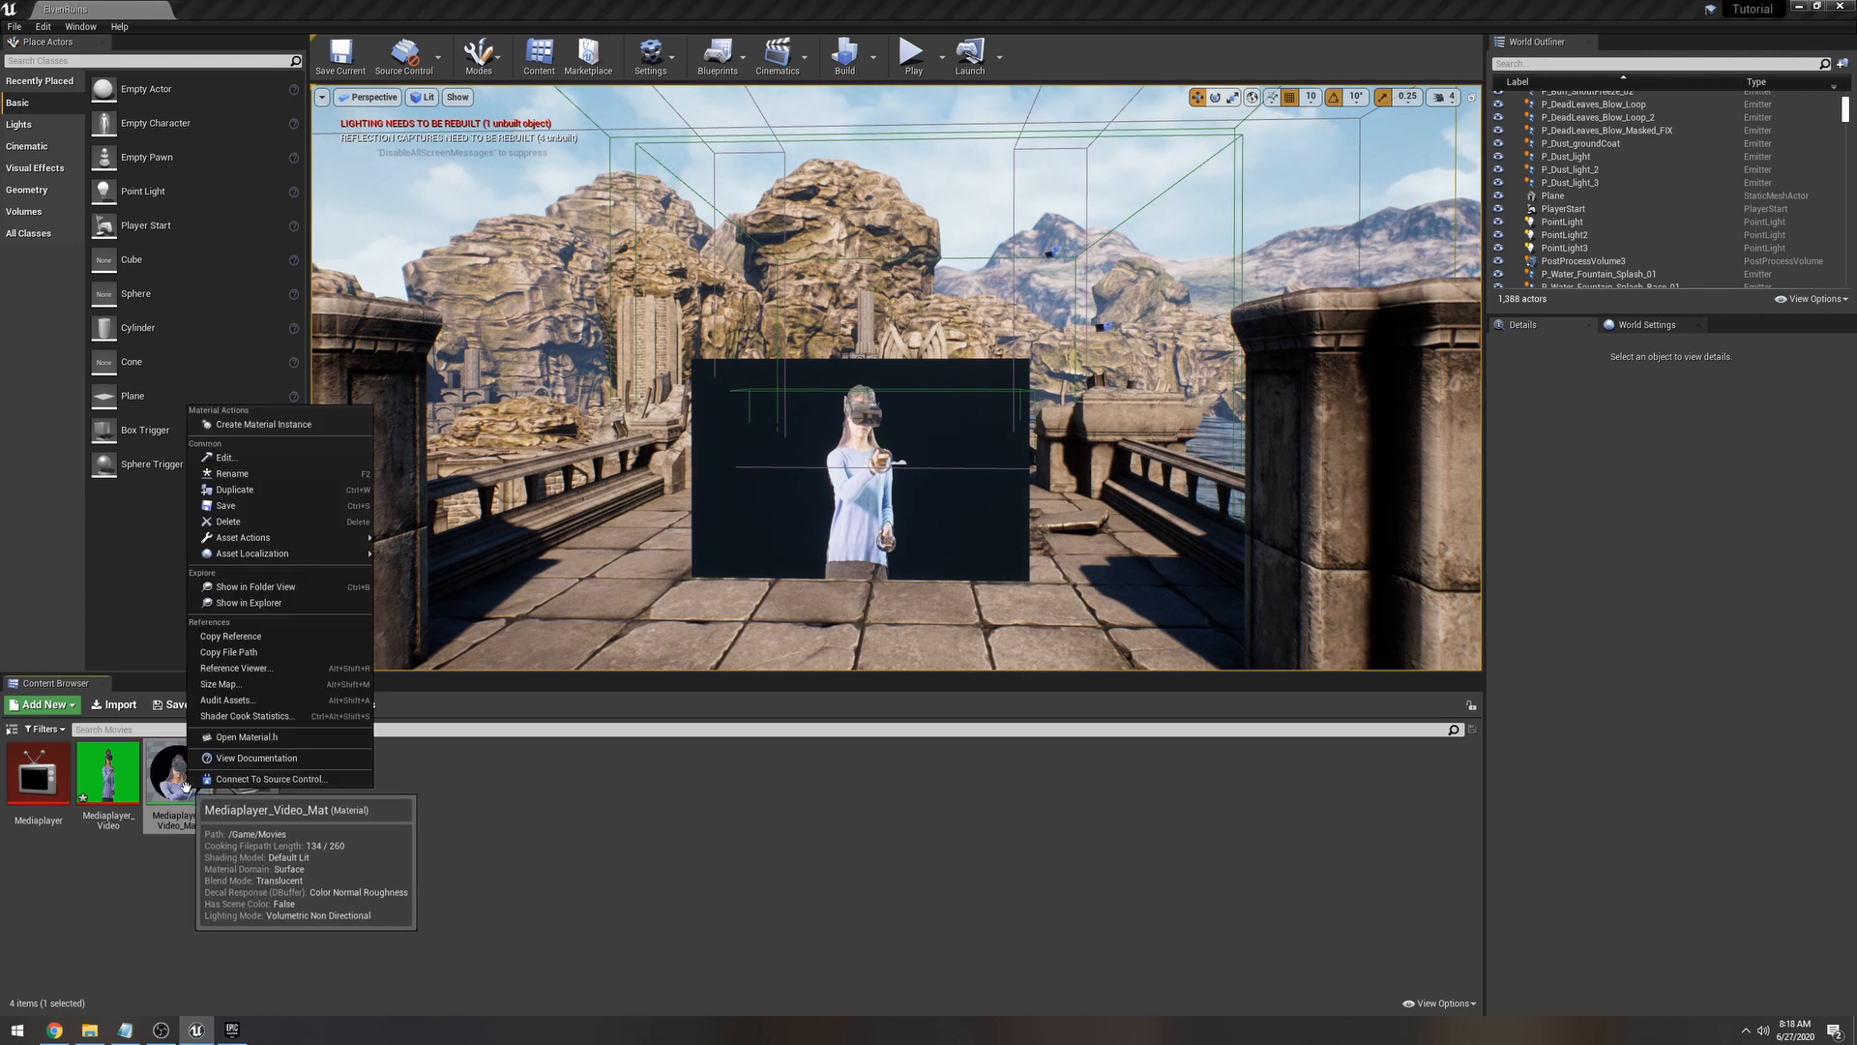
pyautogui.click(320, 424)
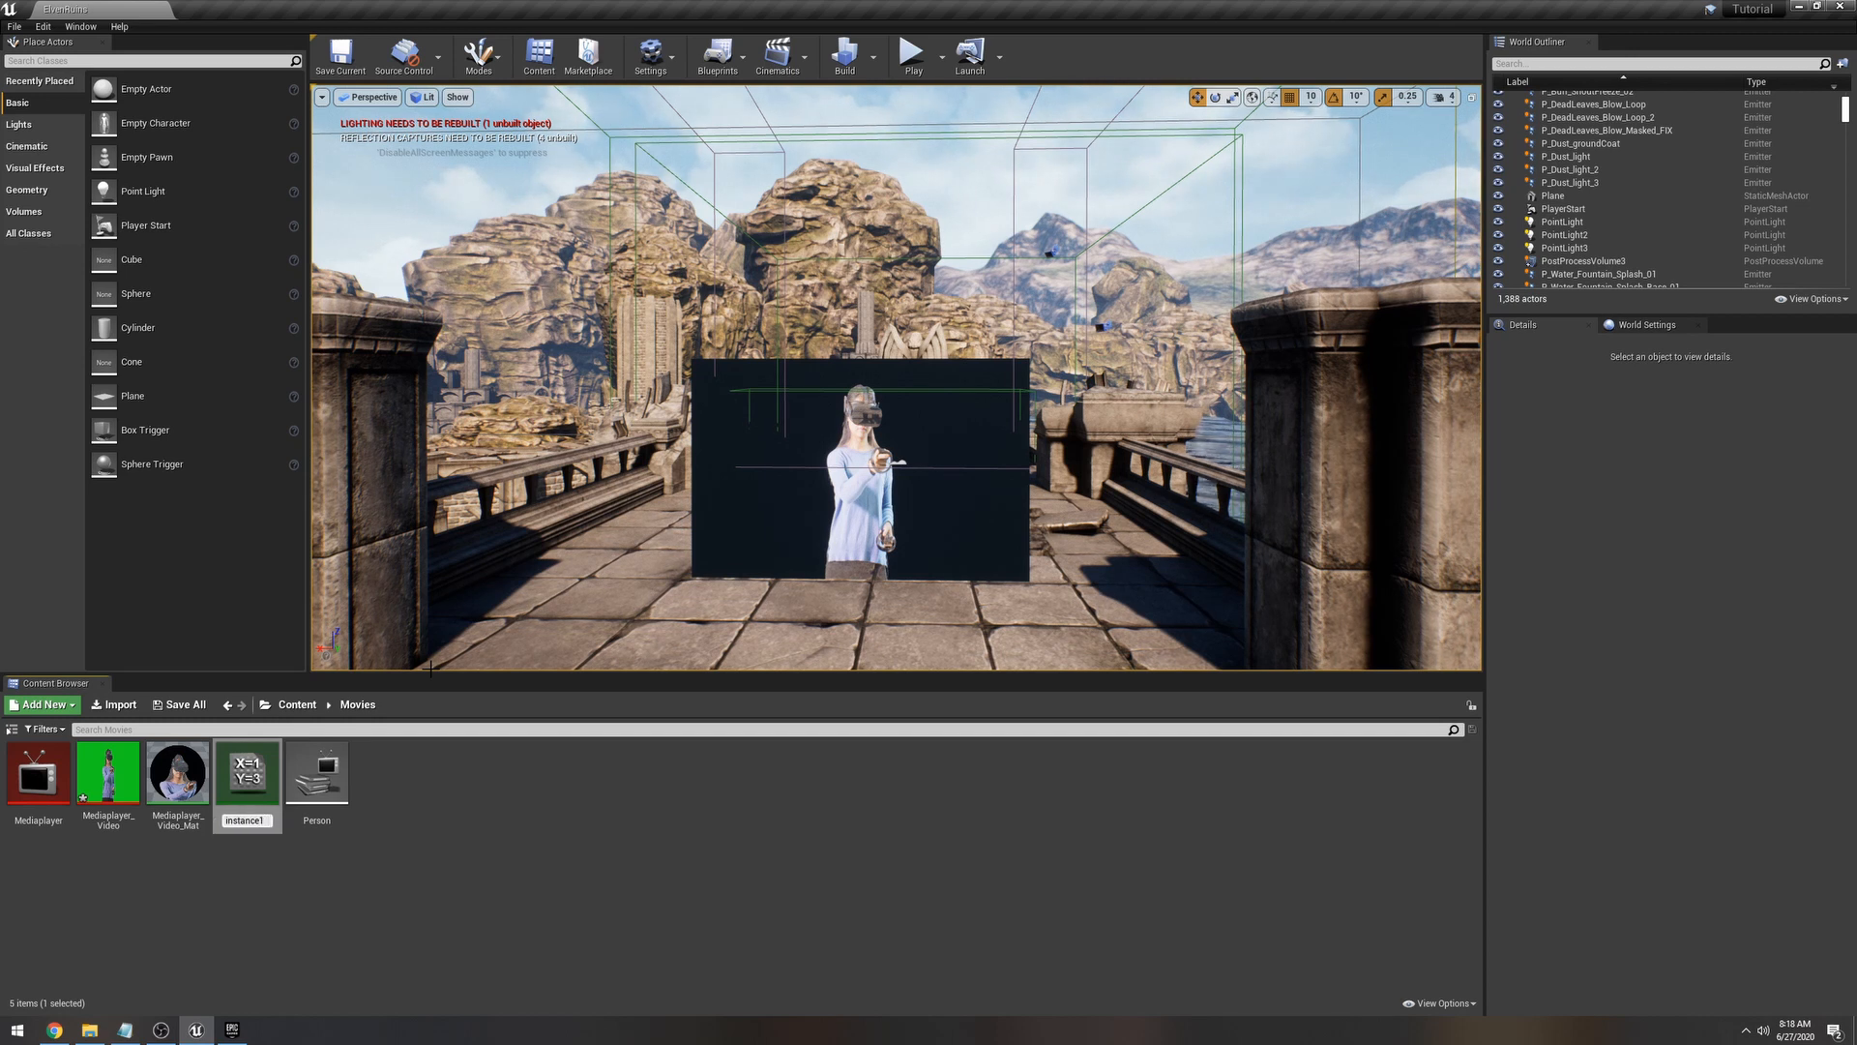
pyautogui.press('Return')
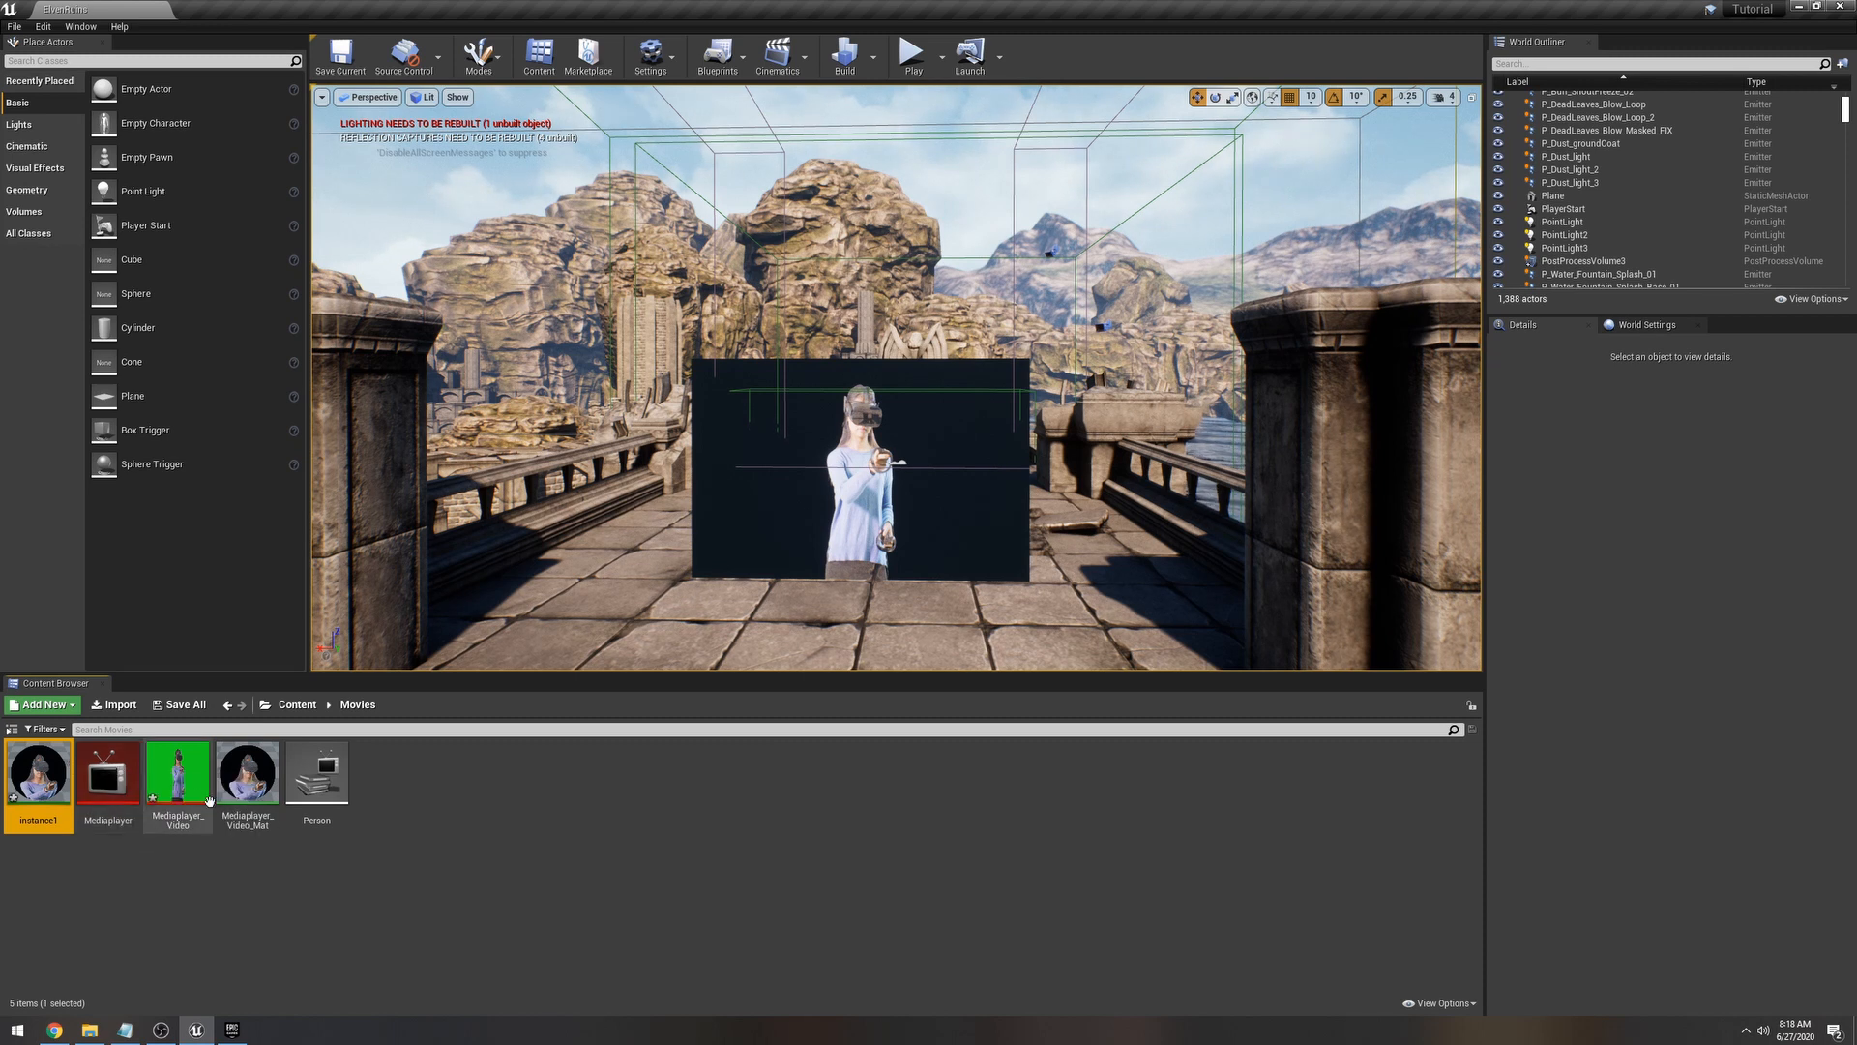
# Step: Open the instance1 material instance, turn its preview to show the person, and widen the editor window
pyautogui.doubleClick(43, 789)
pyautogui.scroll(-5, 893, 666)
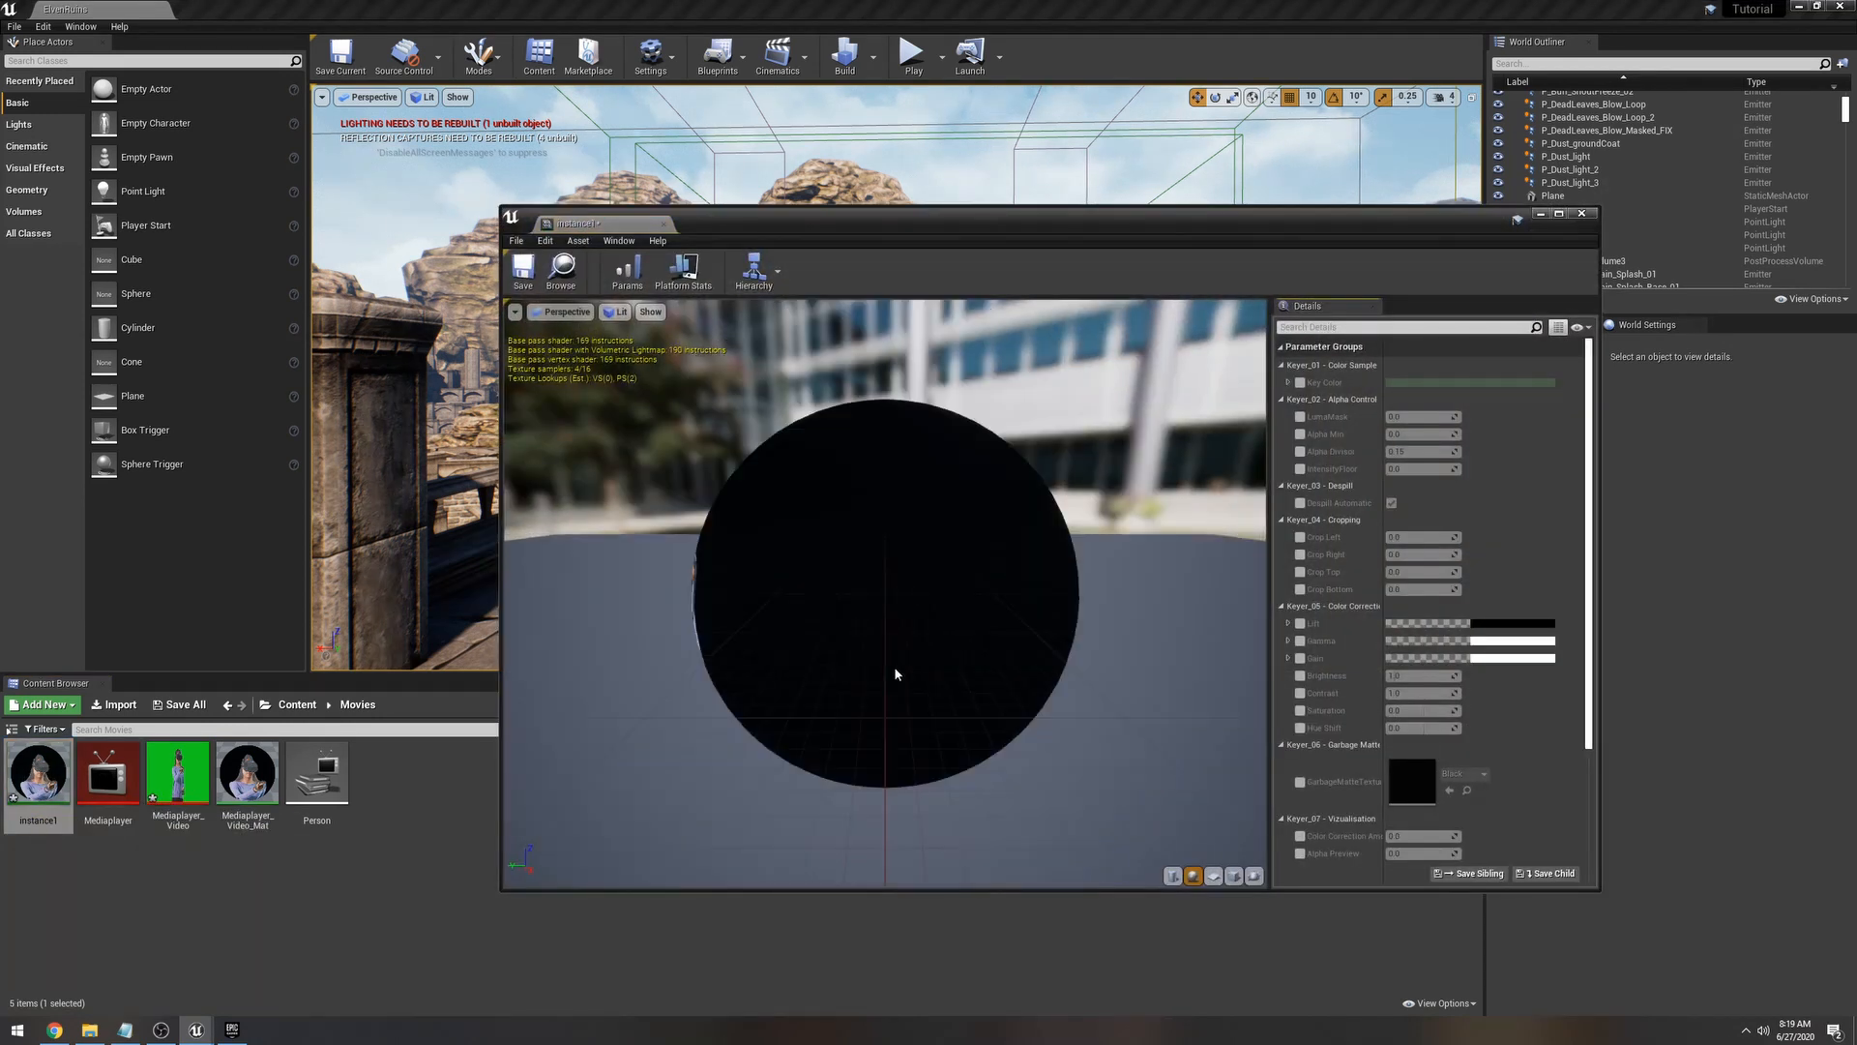
pyautogui.moveTo(869, 637); pyautogui.dragTo(829, 633)
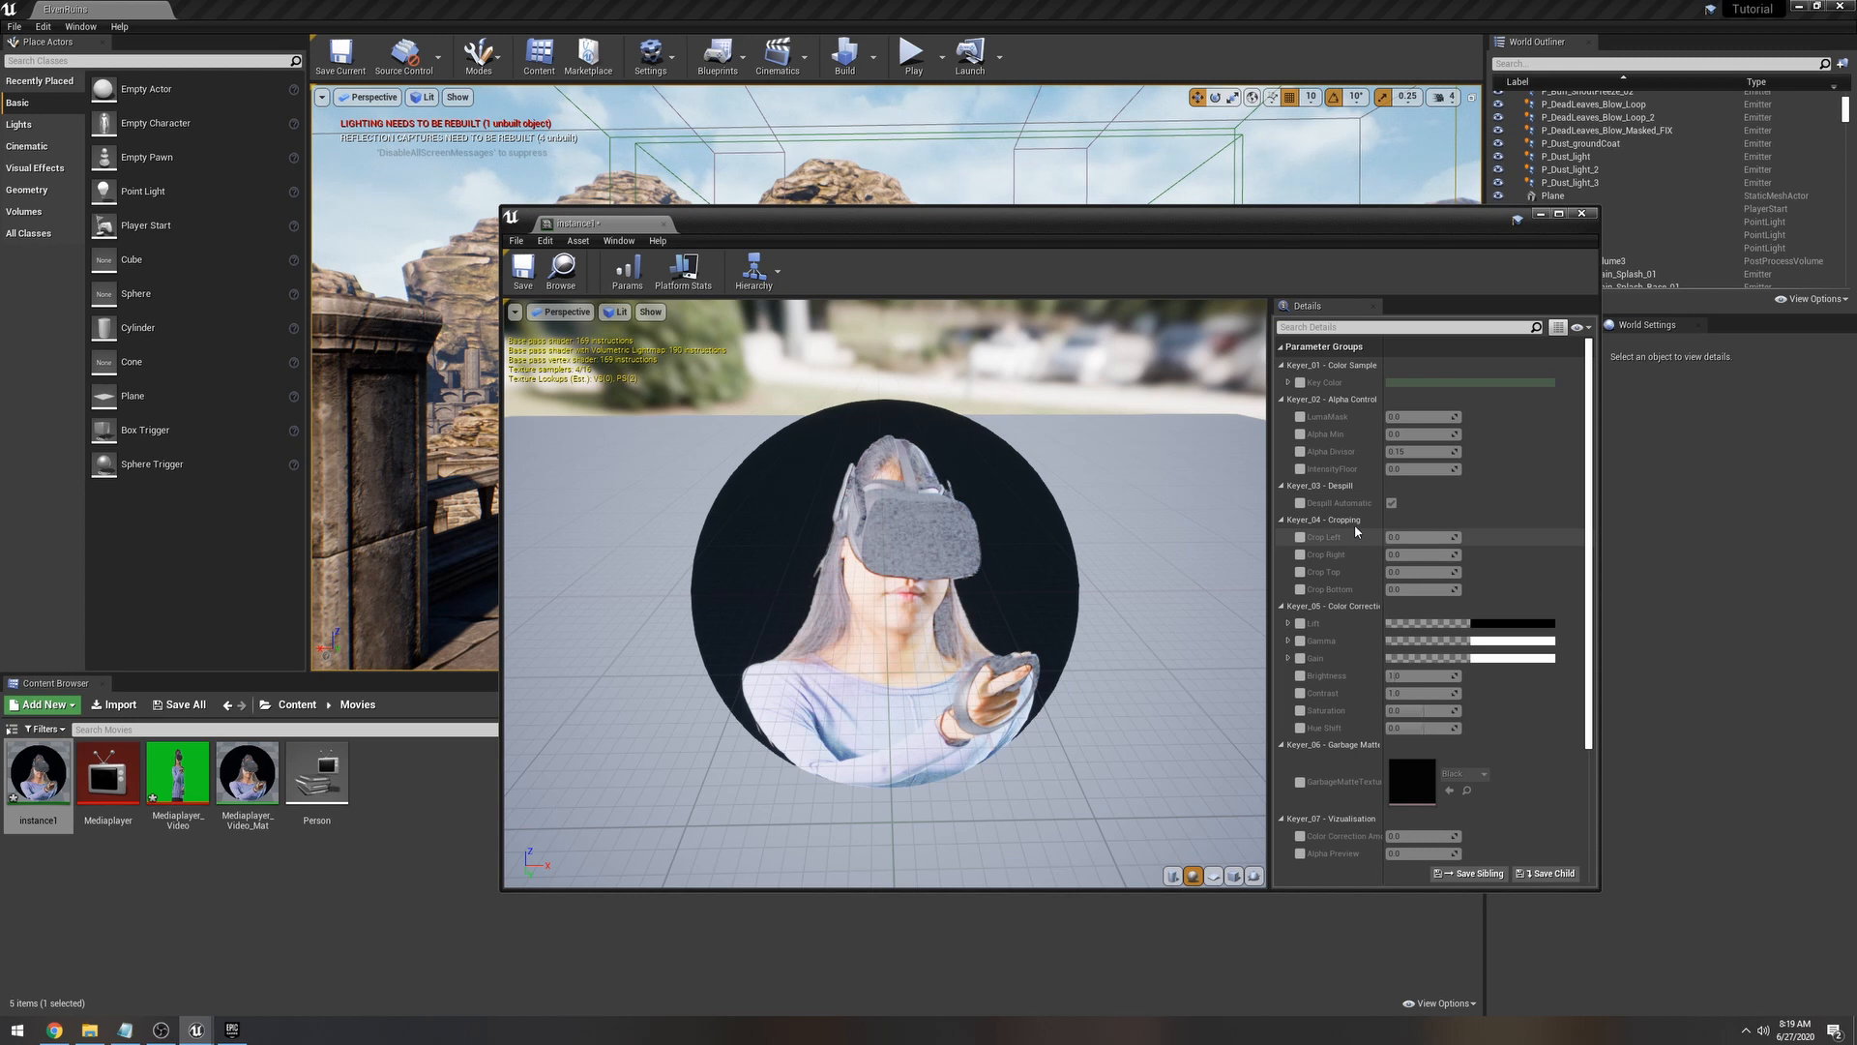
pyautogui.moveTo(1601, 515); pyautogui.dragTo(1676, 515)
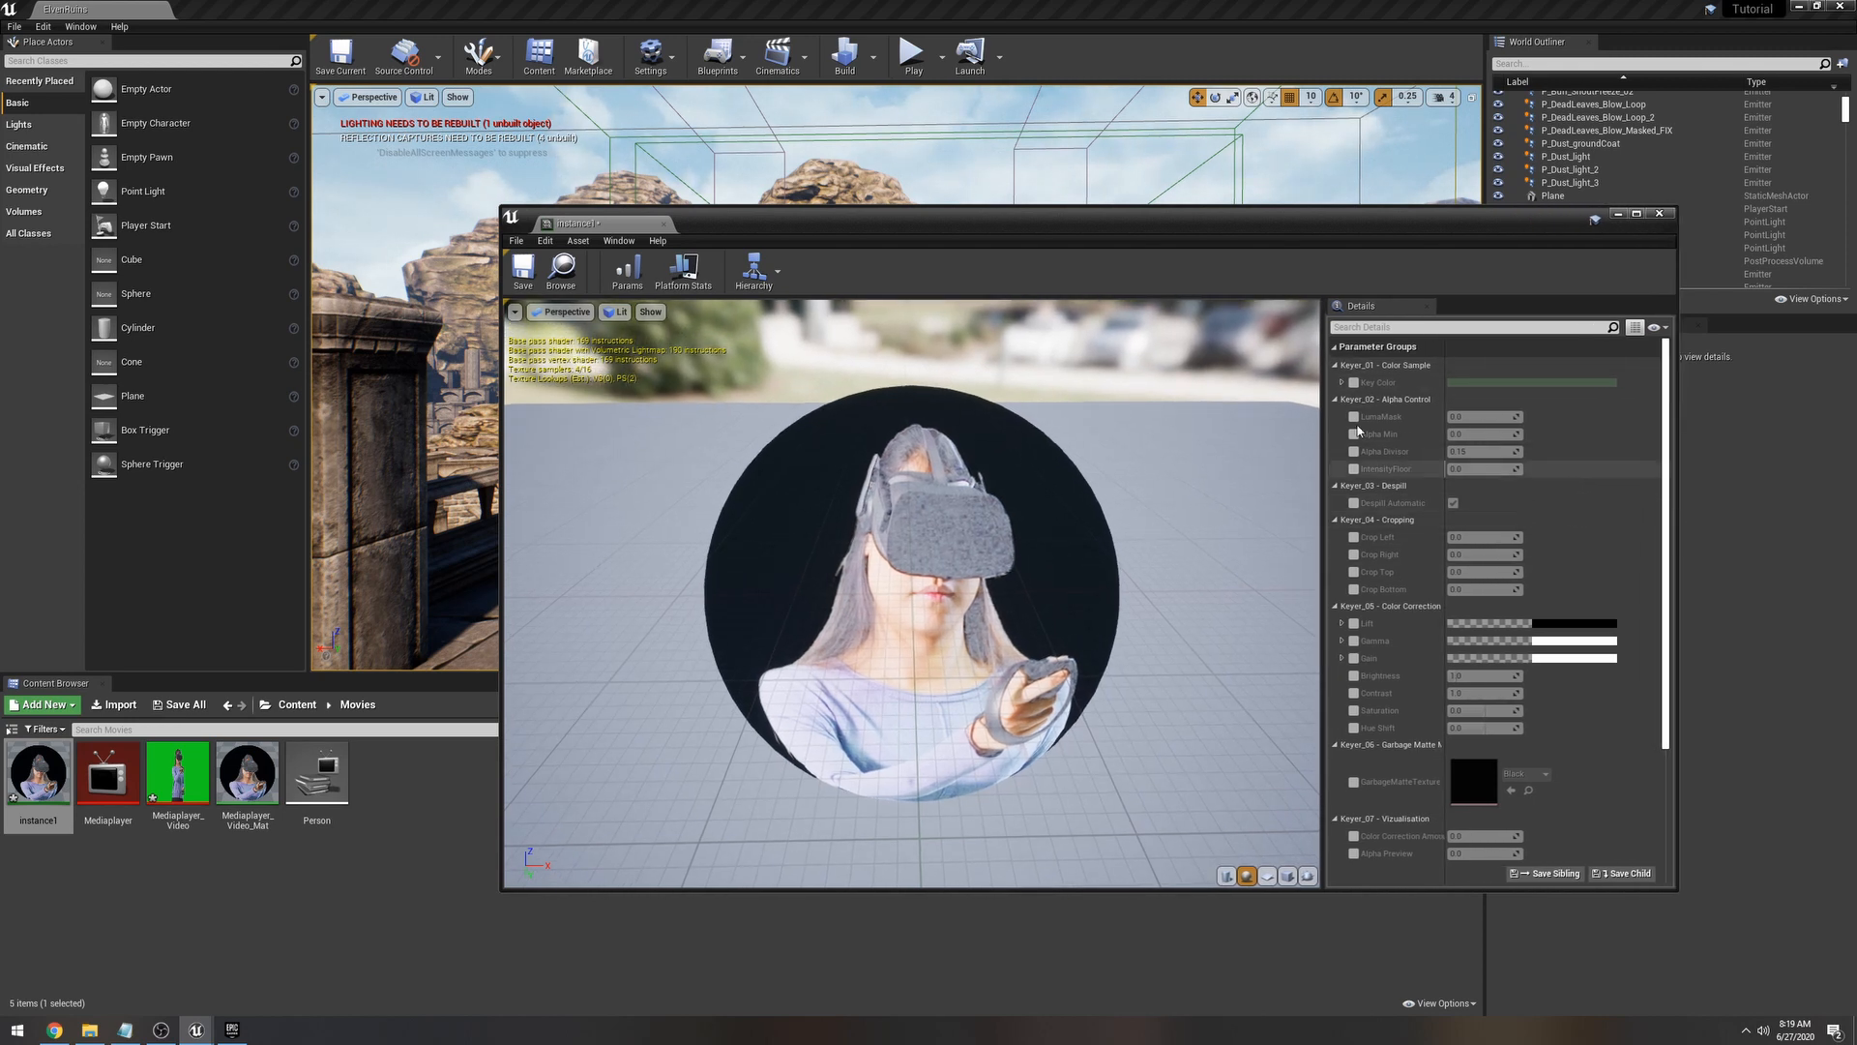
# Step: Override the Key Color of instance1 with the bright green sampled from the Mediaplayer_Video thumbnail, and check the keyed preview
pyautogui.scroll(-2, 1426, 634)
pyautogui.scroll(2, 1432, 624)
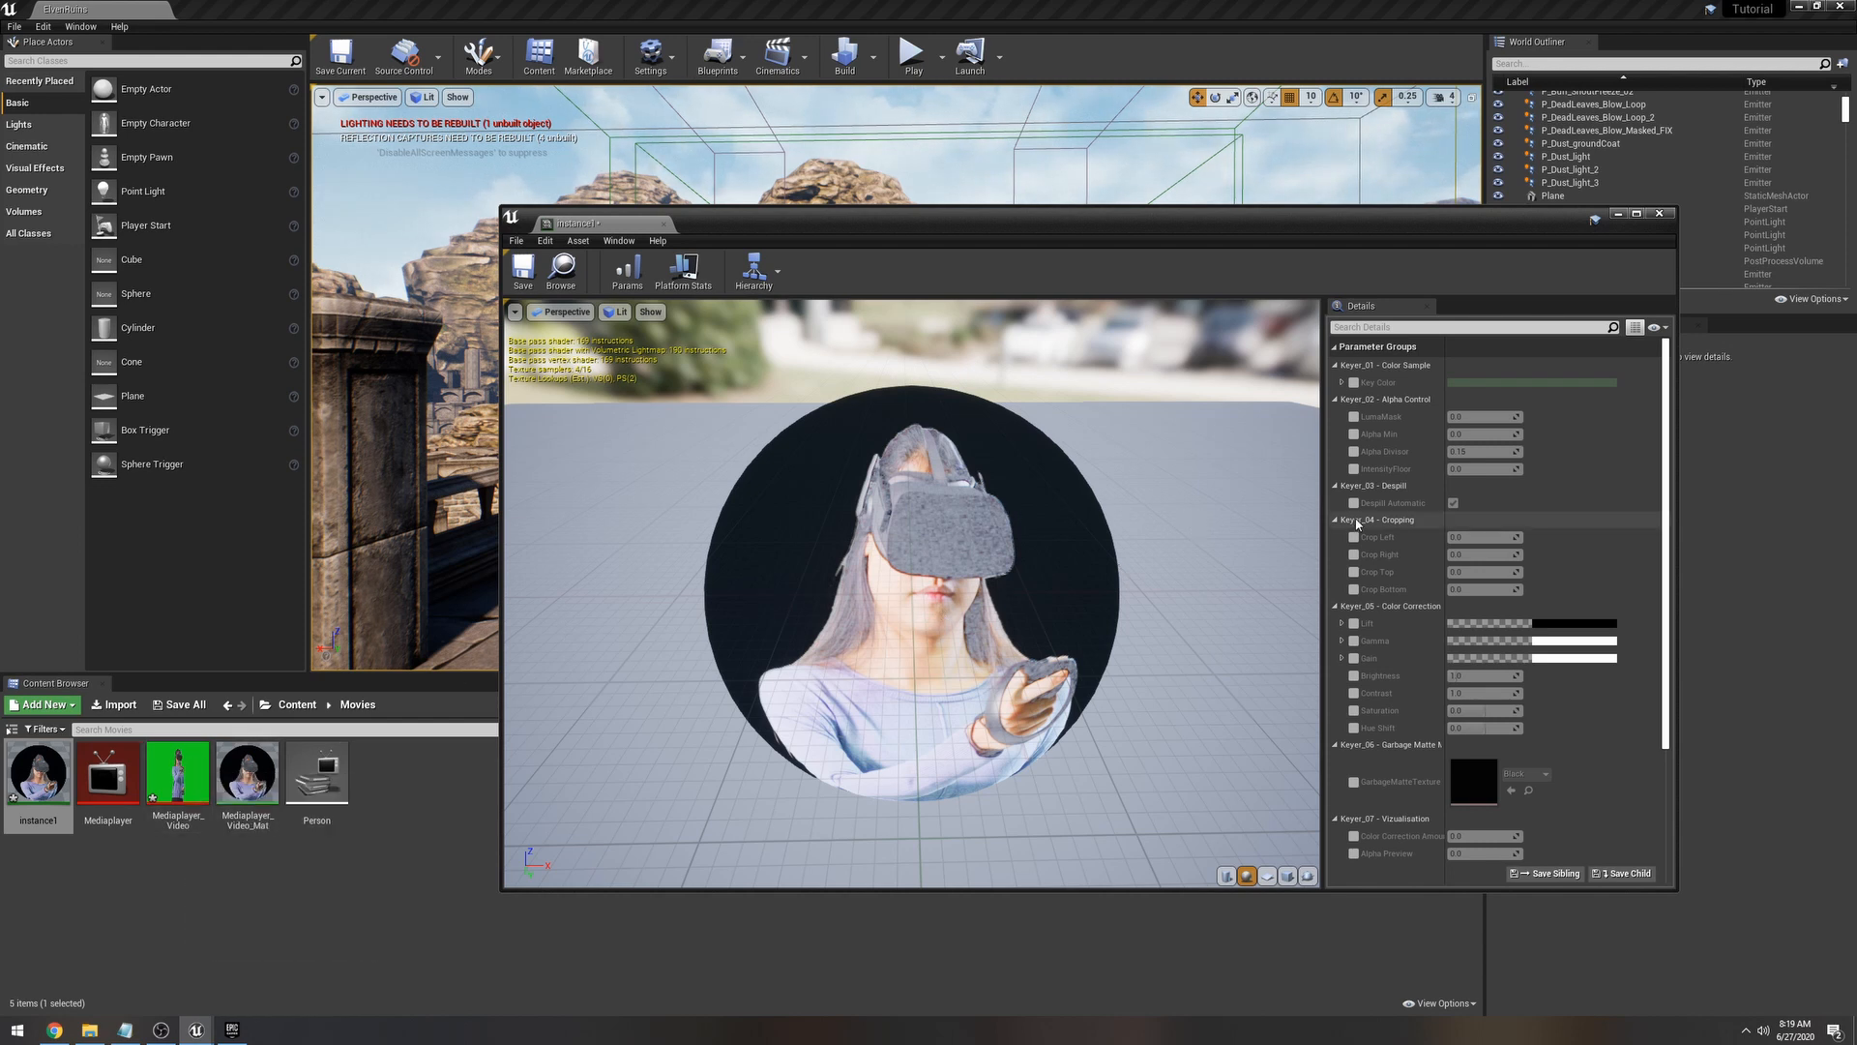
pyautogui.click(1353, 382)
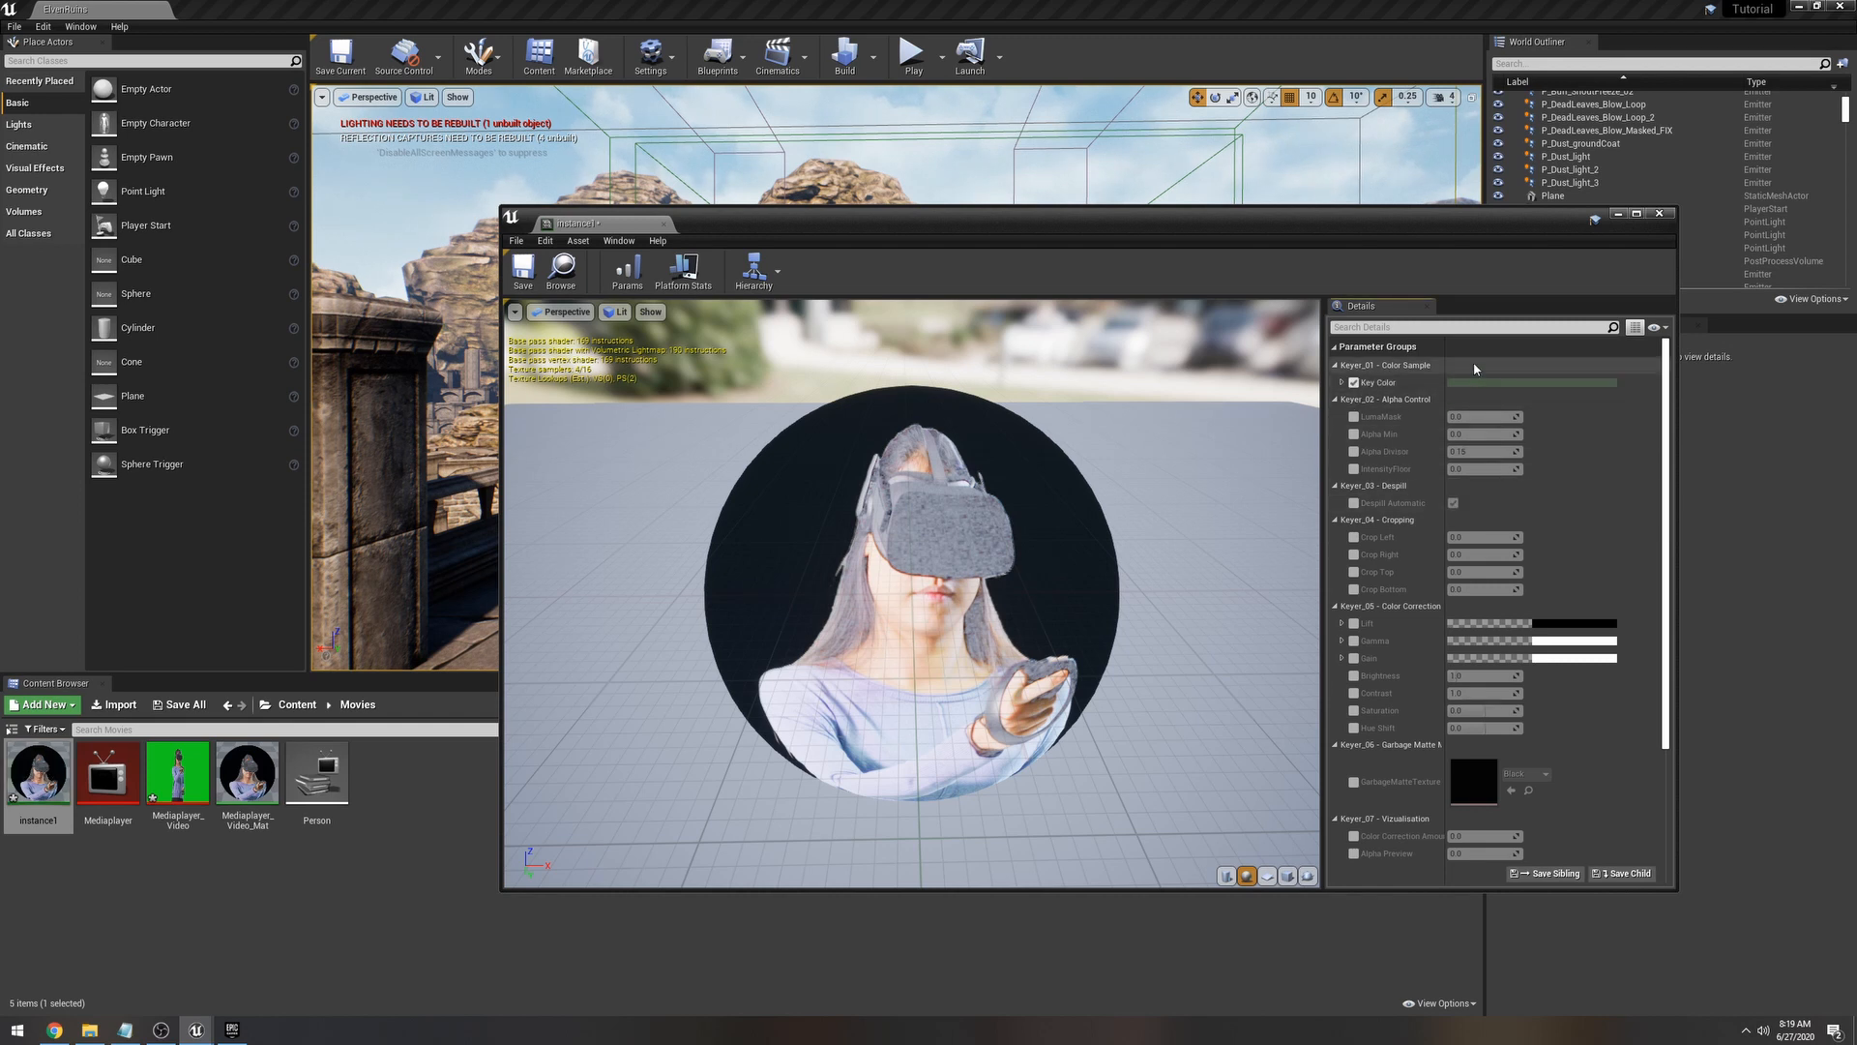
pyautogui.click(1531, 382)
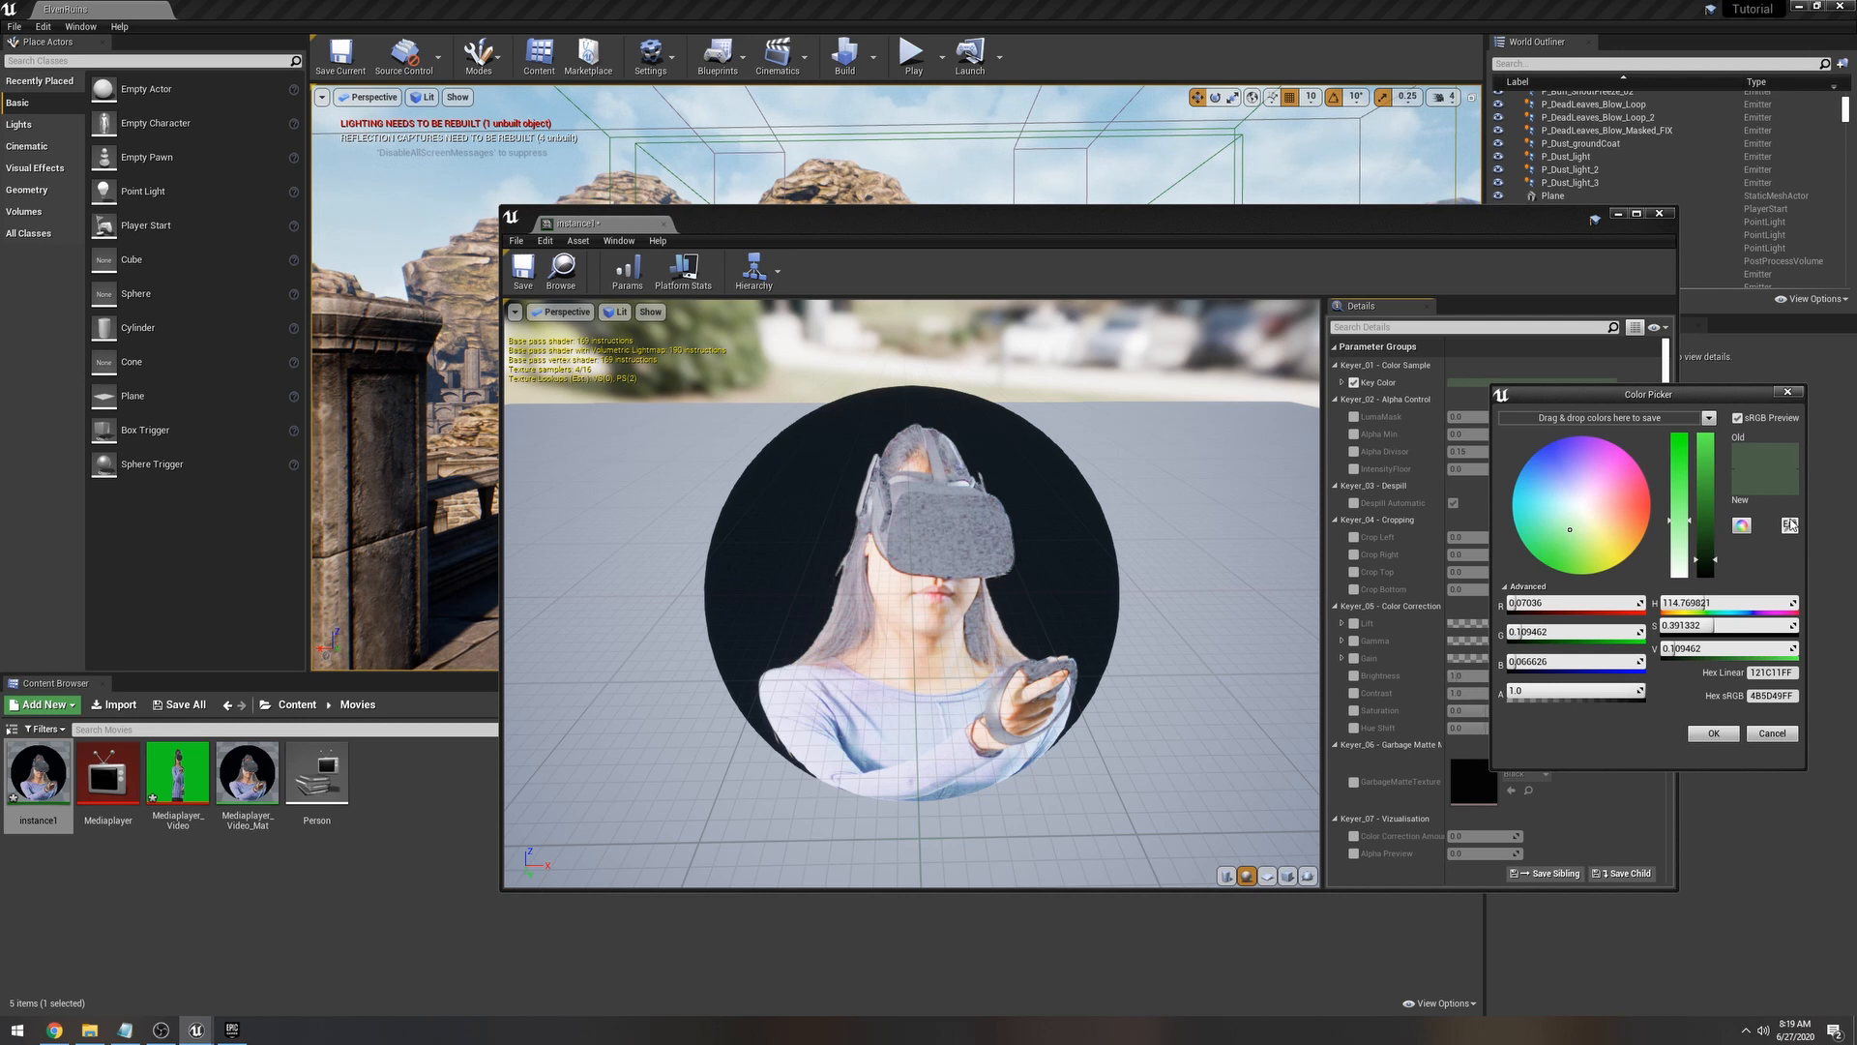
pyautogui.click(163, 756)
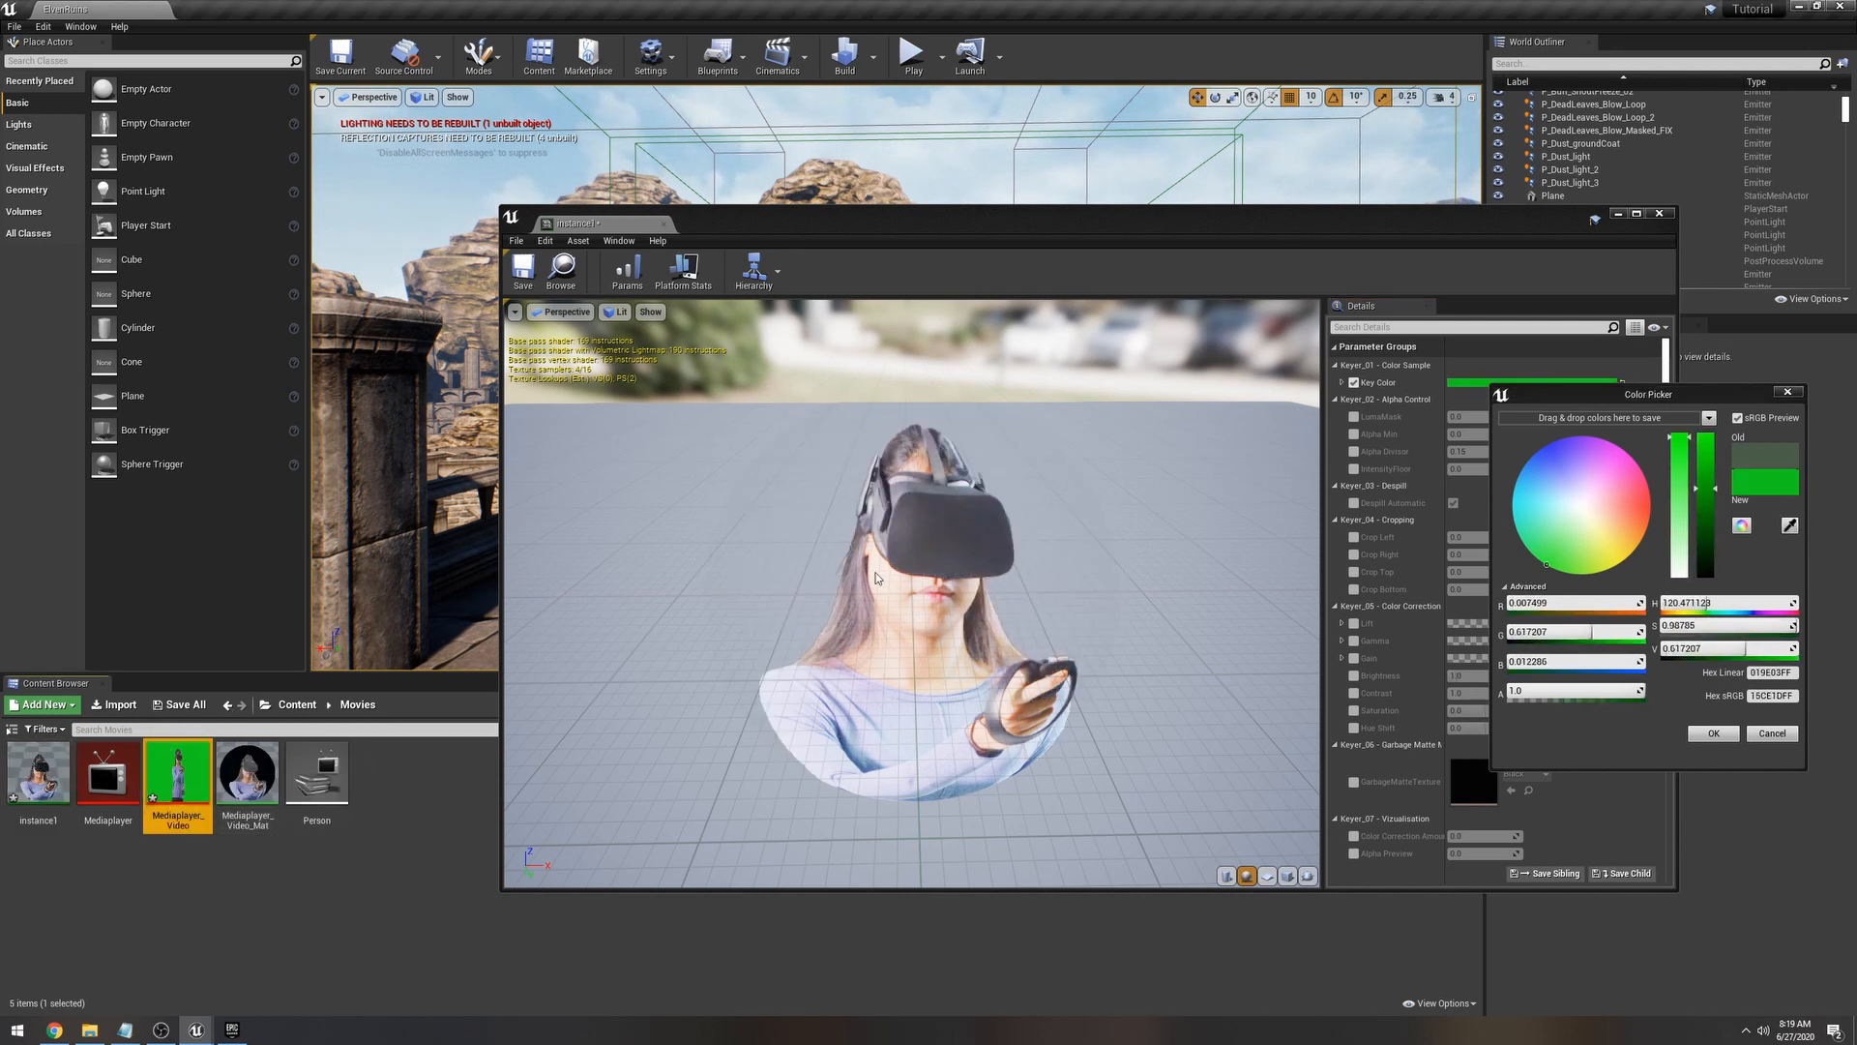
pyautogui.moveTo(875, 577)
pyautogui.mouseDown()
pyautogui.moveTo(976, 590)
pyautogui.moveTo(874, 544)
pyautogui.mouseUp()
pyautogui.click(1713, 735)
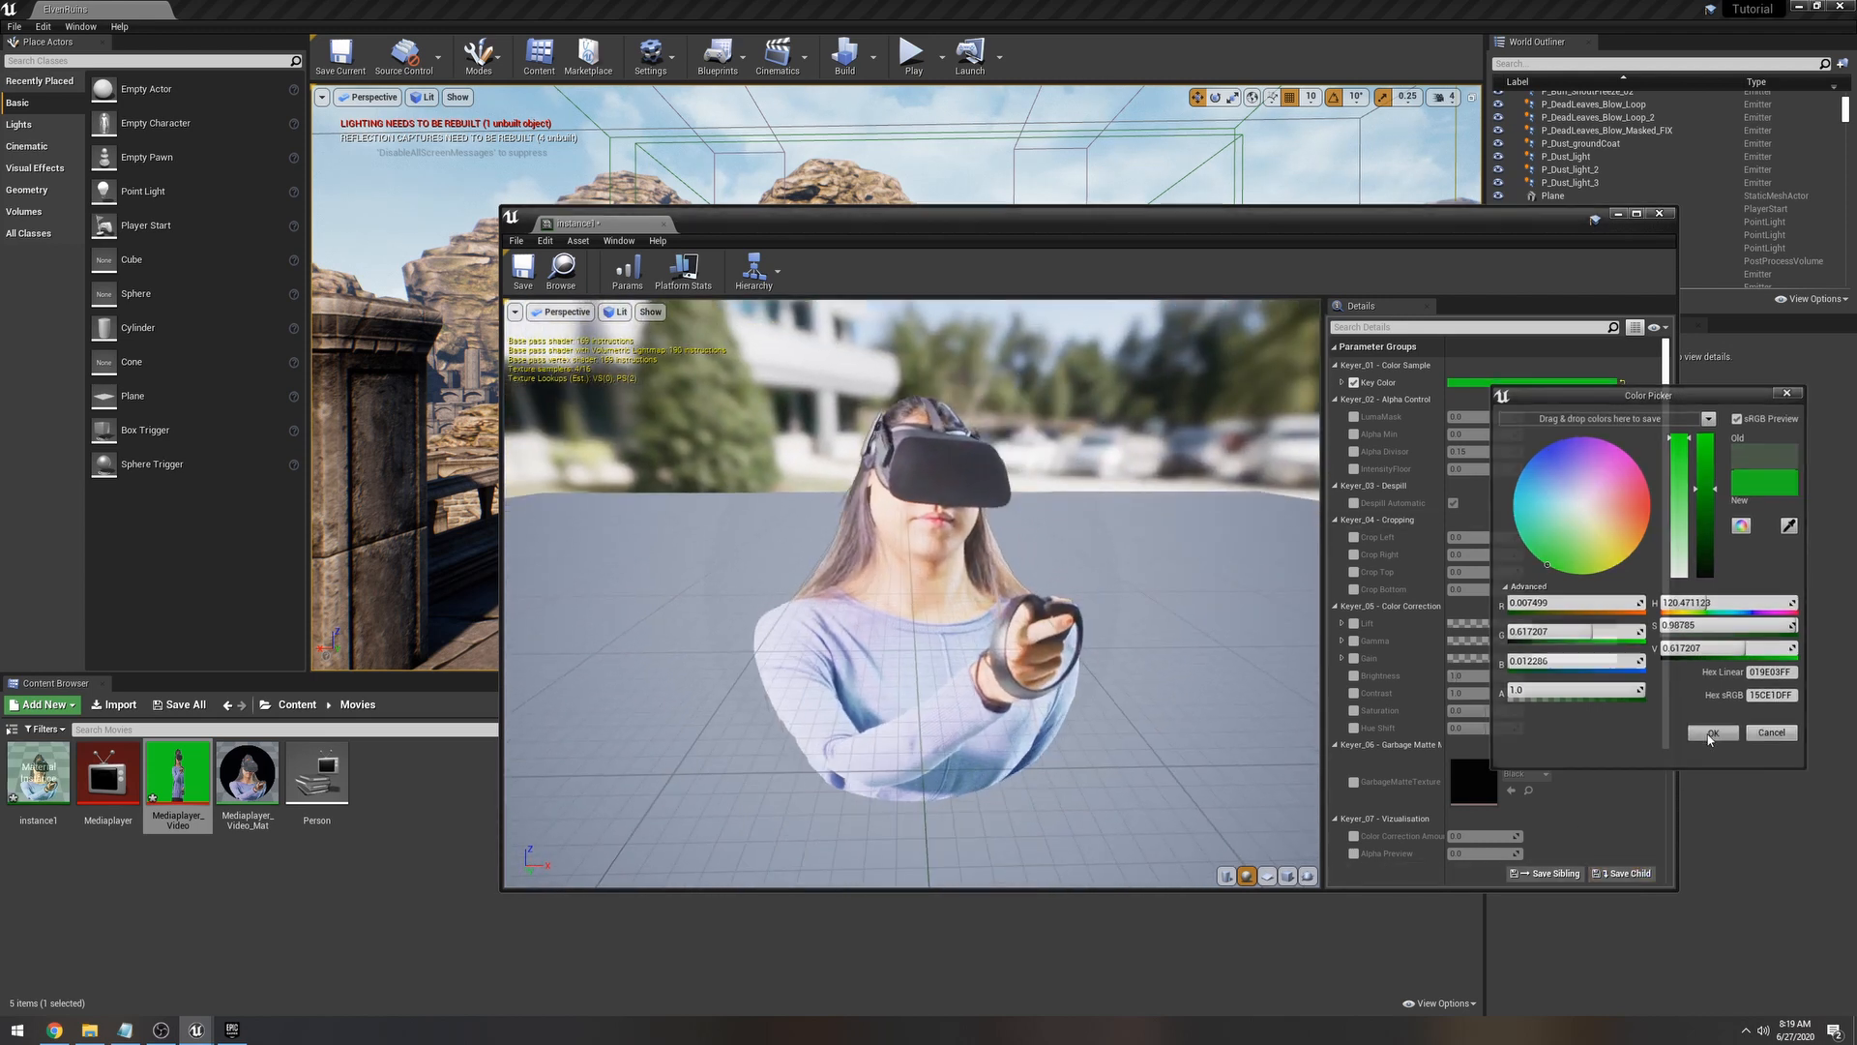
# Step: Override the alpha controls with LumaMask about 1.91, Alpha Min about 0.09, Alpha Divisor about 0.14 and IntensityFloor about -0.31
pyautogui.click(1354, 417)
pyautogui.click(1354, 435)
pyautogui.click(1354, 452)
pyautogui.click(1353, 469)
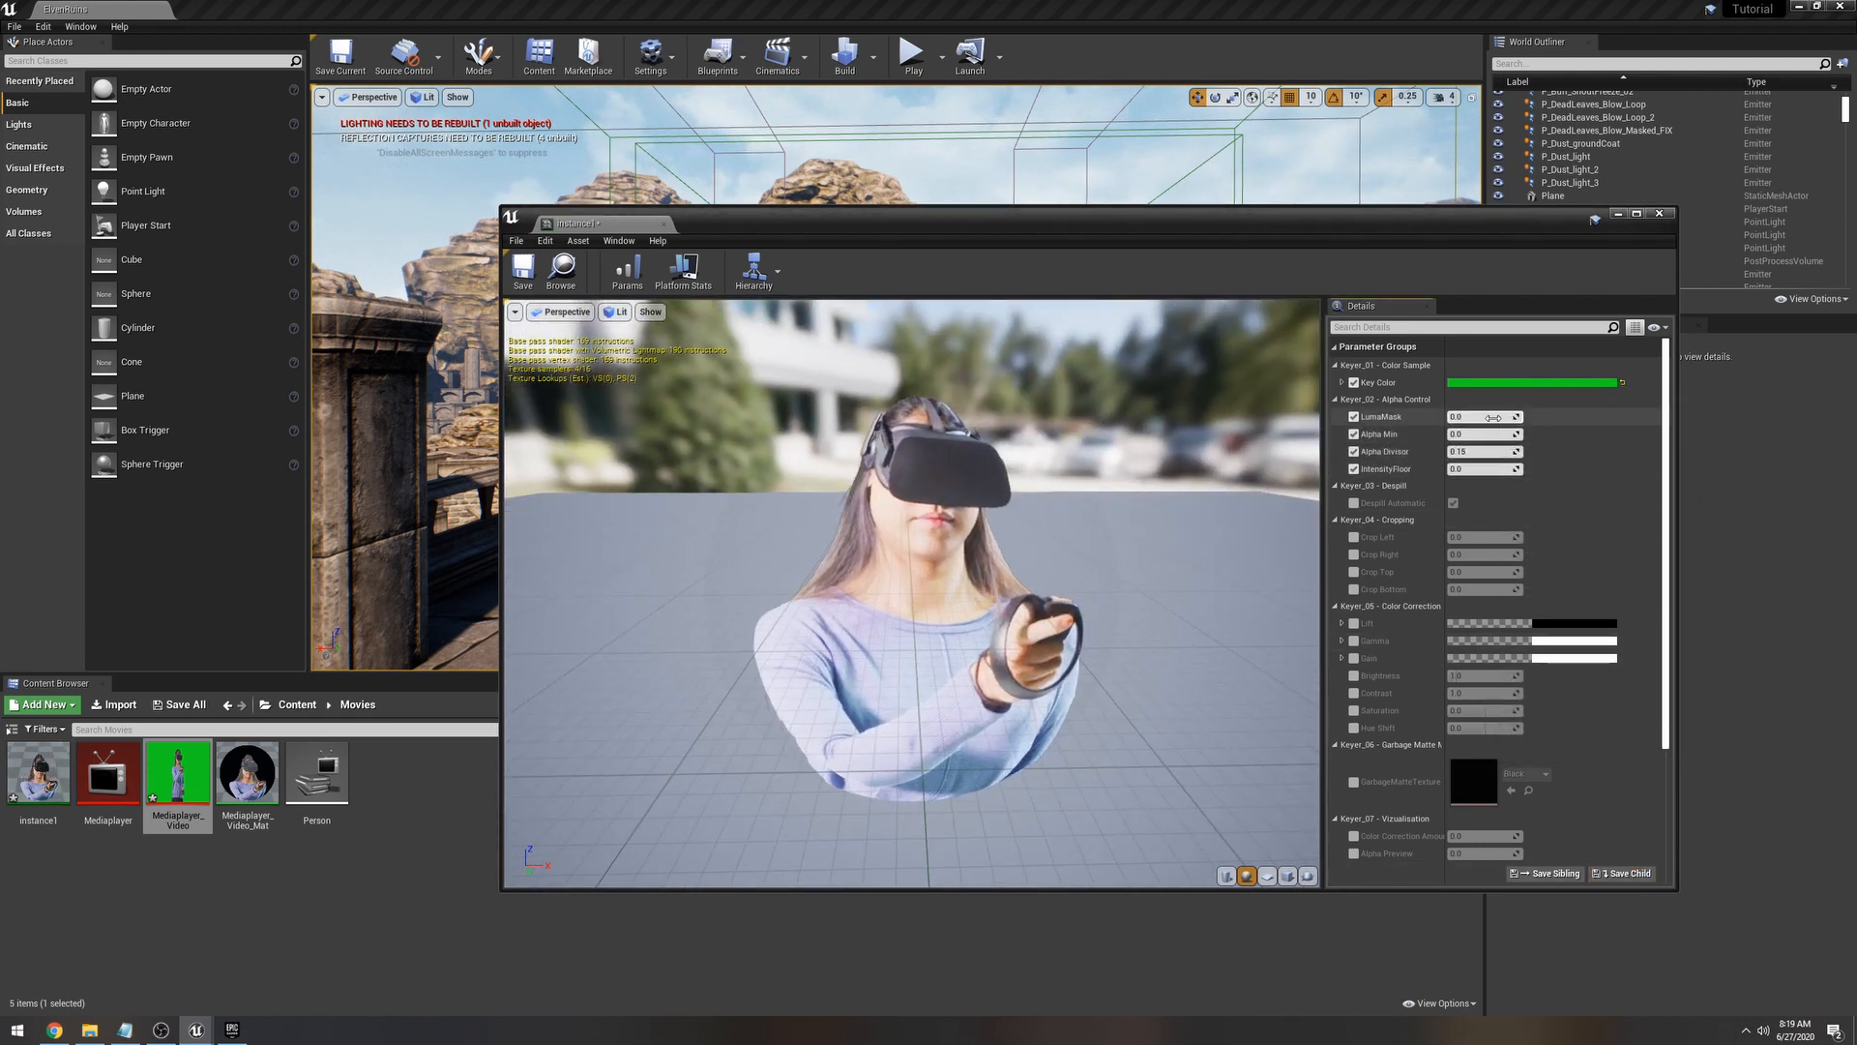
pyautogui.moveTo(1493, 417)
pyautogui.mouseDown()
pyautogui.moveTo(1513, 417)
pyautogui.moveTo(1472, 434)
pyautogui.moveTo(1470, 416)
pyautogui.moveTo(1490, 452)
pyautogui.moveTo(1456, 470)
pyautogui.moveTo(1488, 434)
pyautogui.mouseUp()
pyautogui.moveTo(968, 600)
pyautogui.mouseDown()
pyautogui.moveTo(1141, 464)
pyautogui.moveTo(975, 625)
pyautogui.mouseUp()
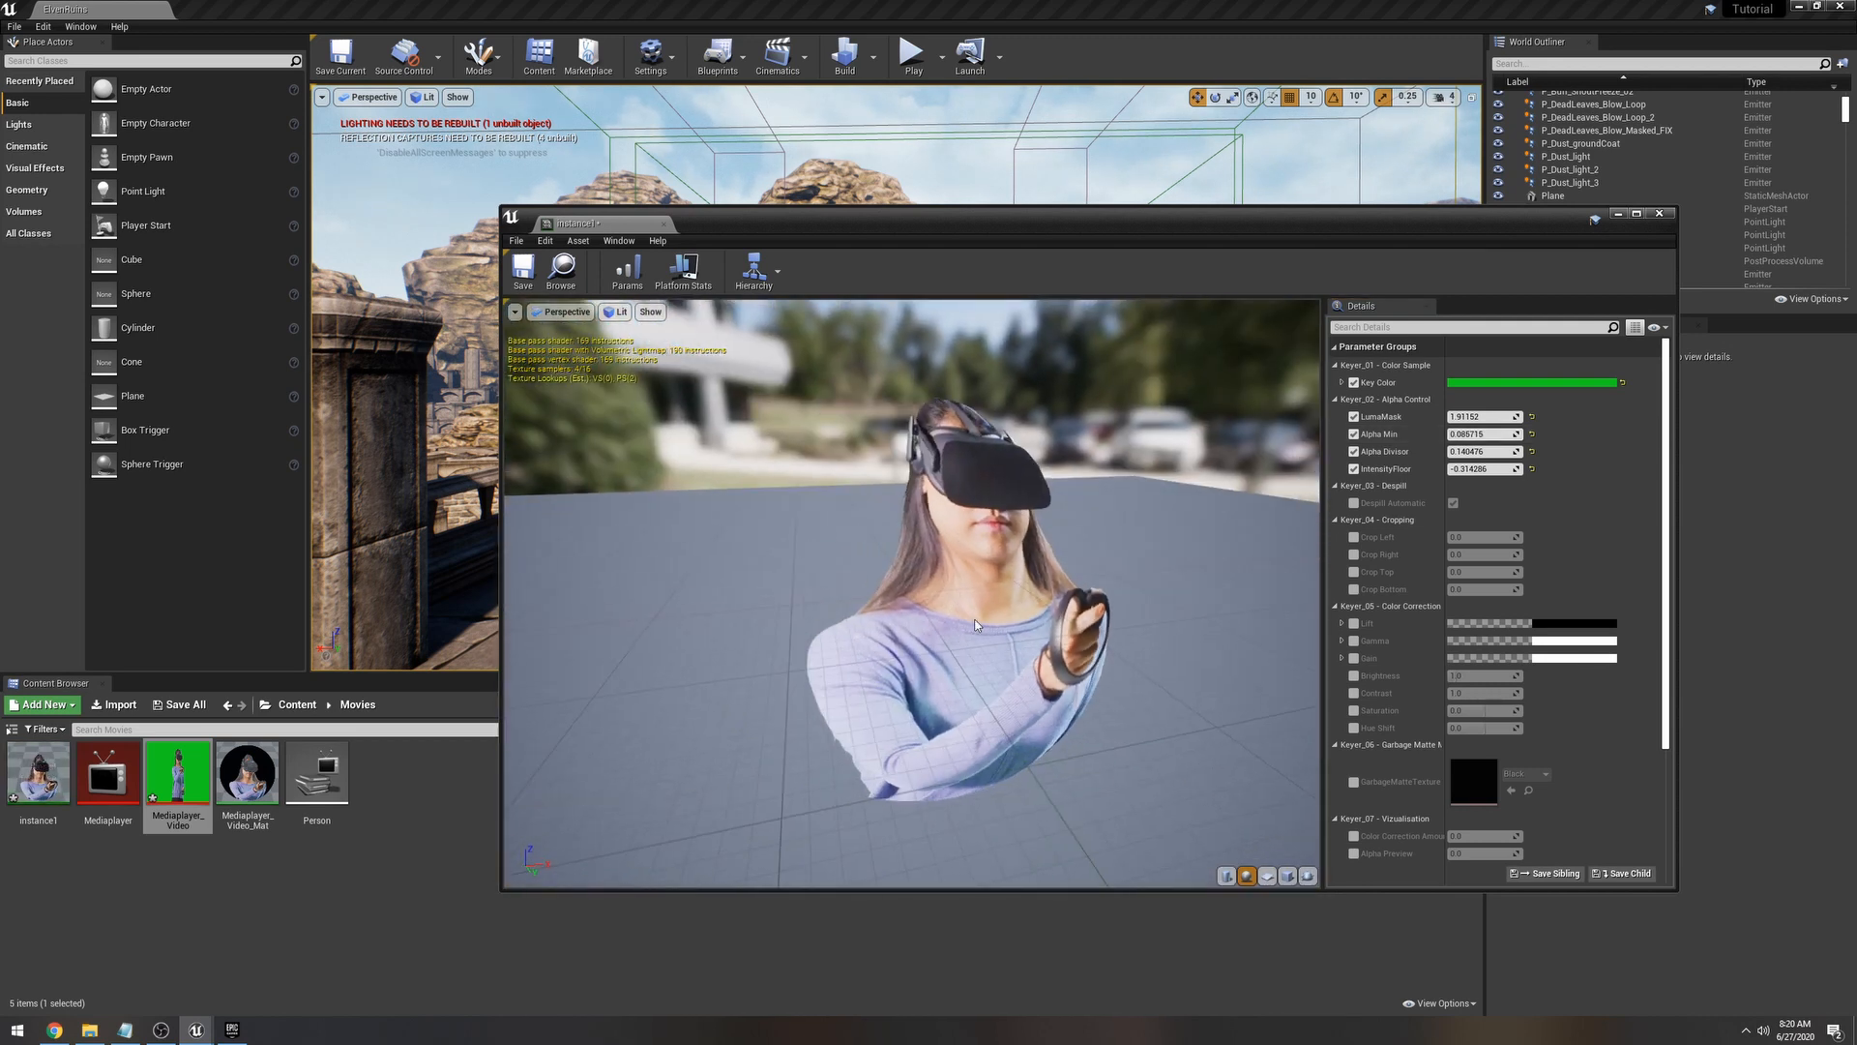
# Step: Enable the Crop Left, Crop Right, Crop Top and Crop Bottom overrides and adjust the left and bottom cropping
pyautogui.click(1353, 536)
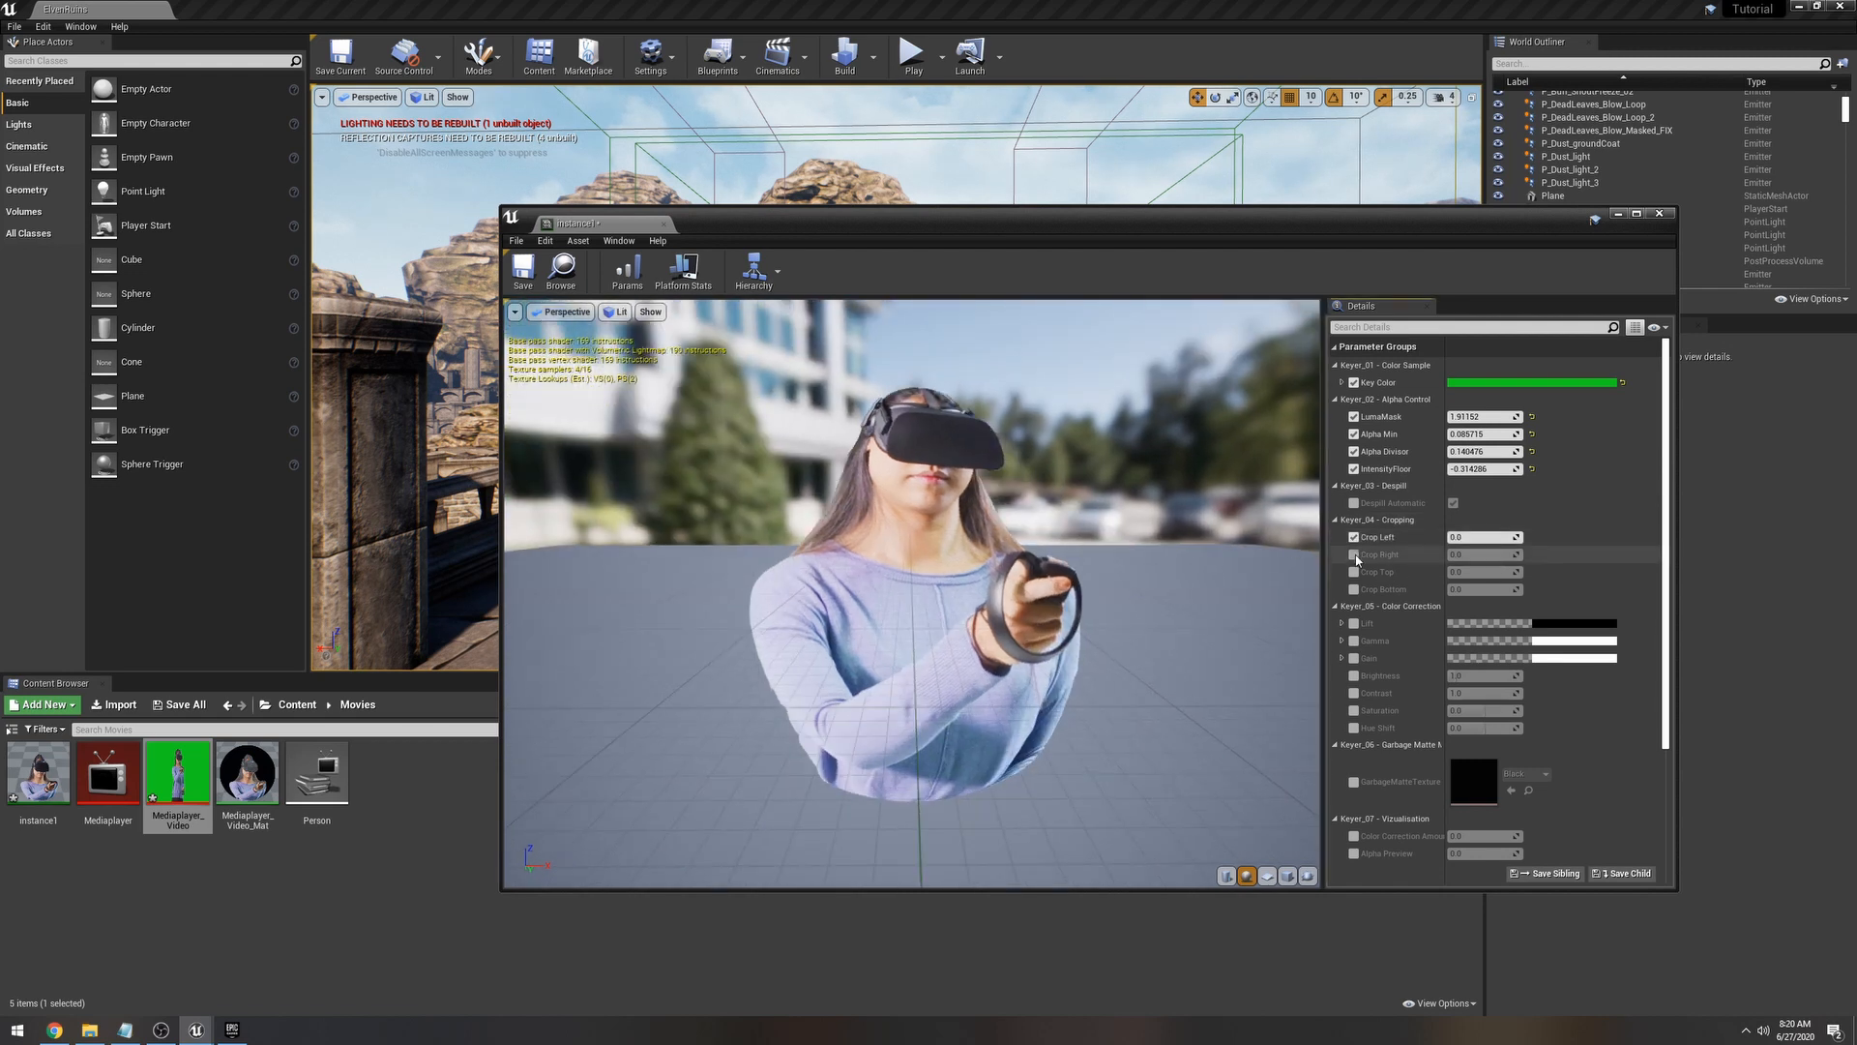
pyautogui.click(1354, 554)
pyautogui.click(1353, 571)
pyautogui.moveTo(1470, 537)
pyautogui.mouseDown()
pyautogui.moveTo(1548, 537)
pyautogui.moveTo(1456, 538)
pyautogui.mouseUp()
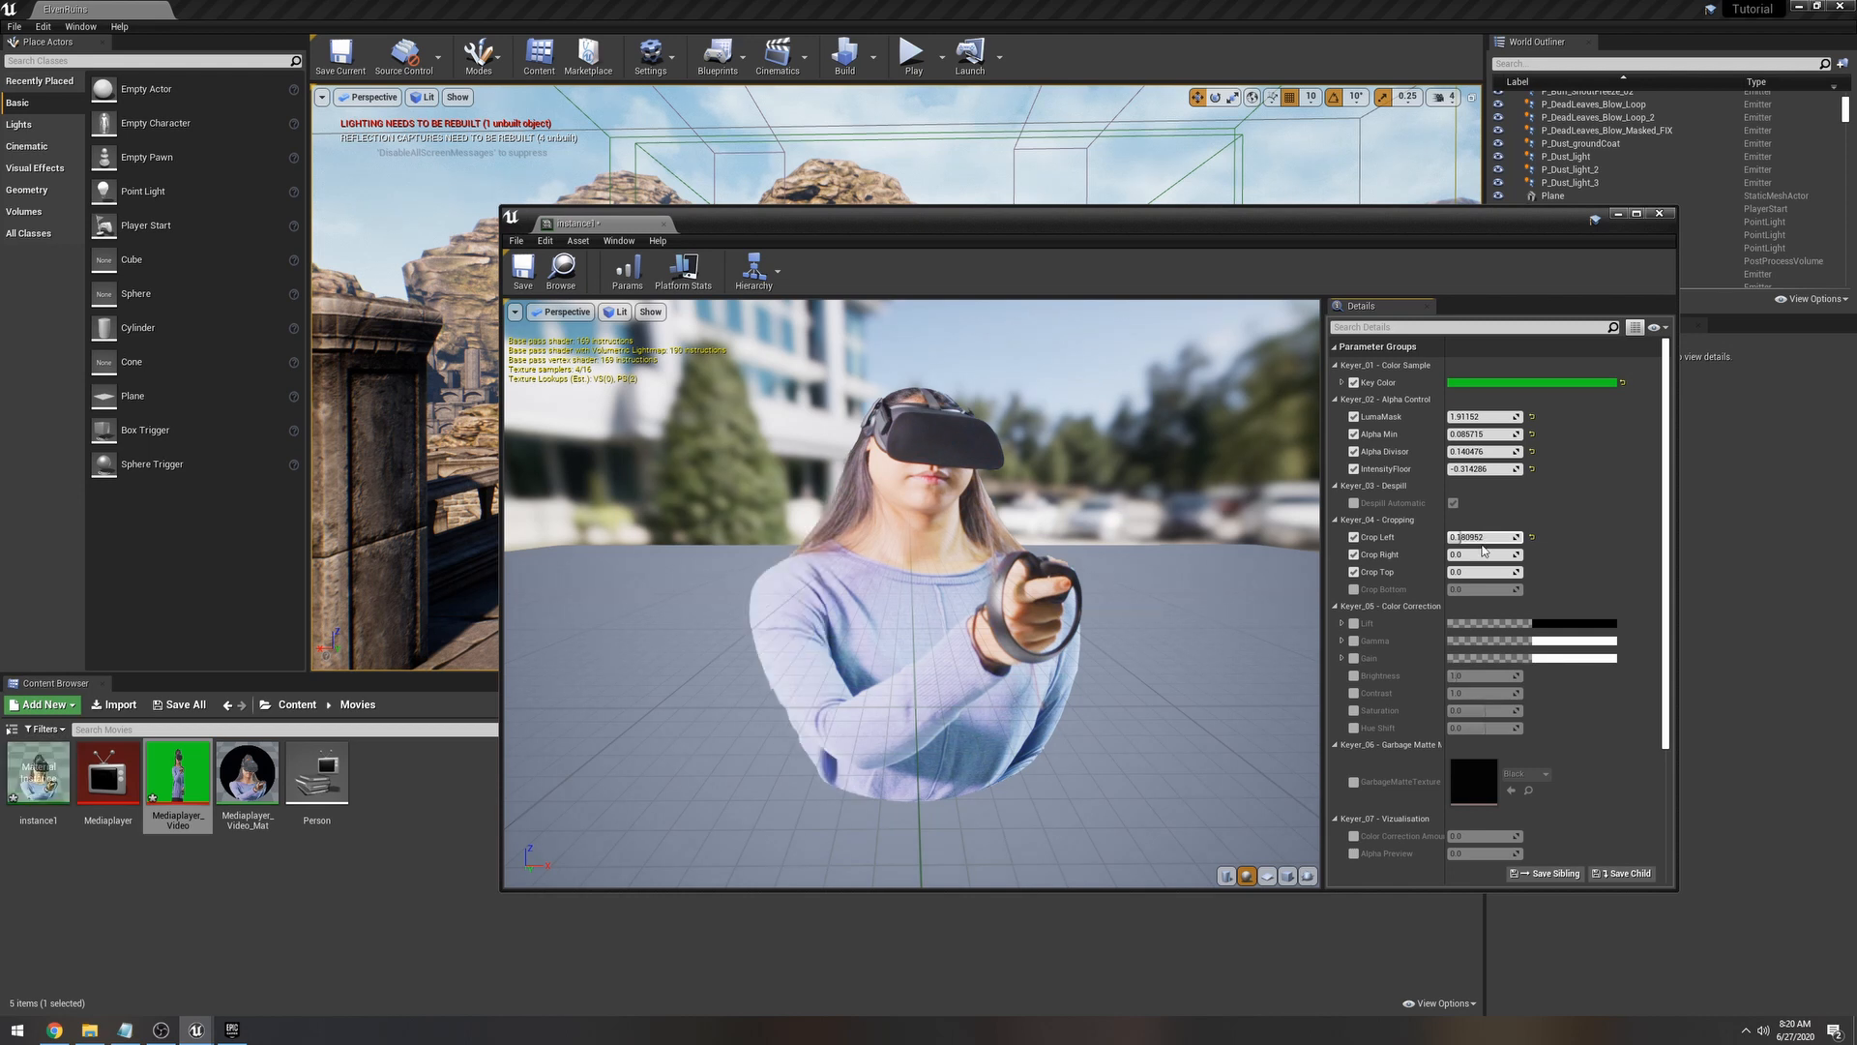
pyautogui.click(1353, 589)
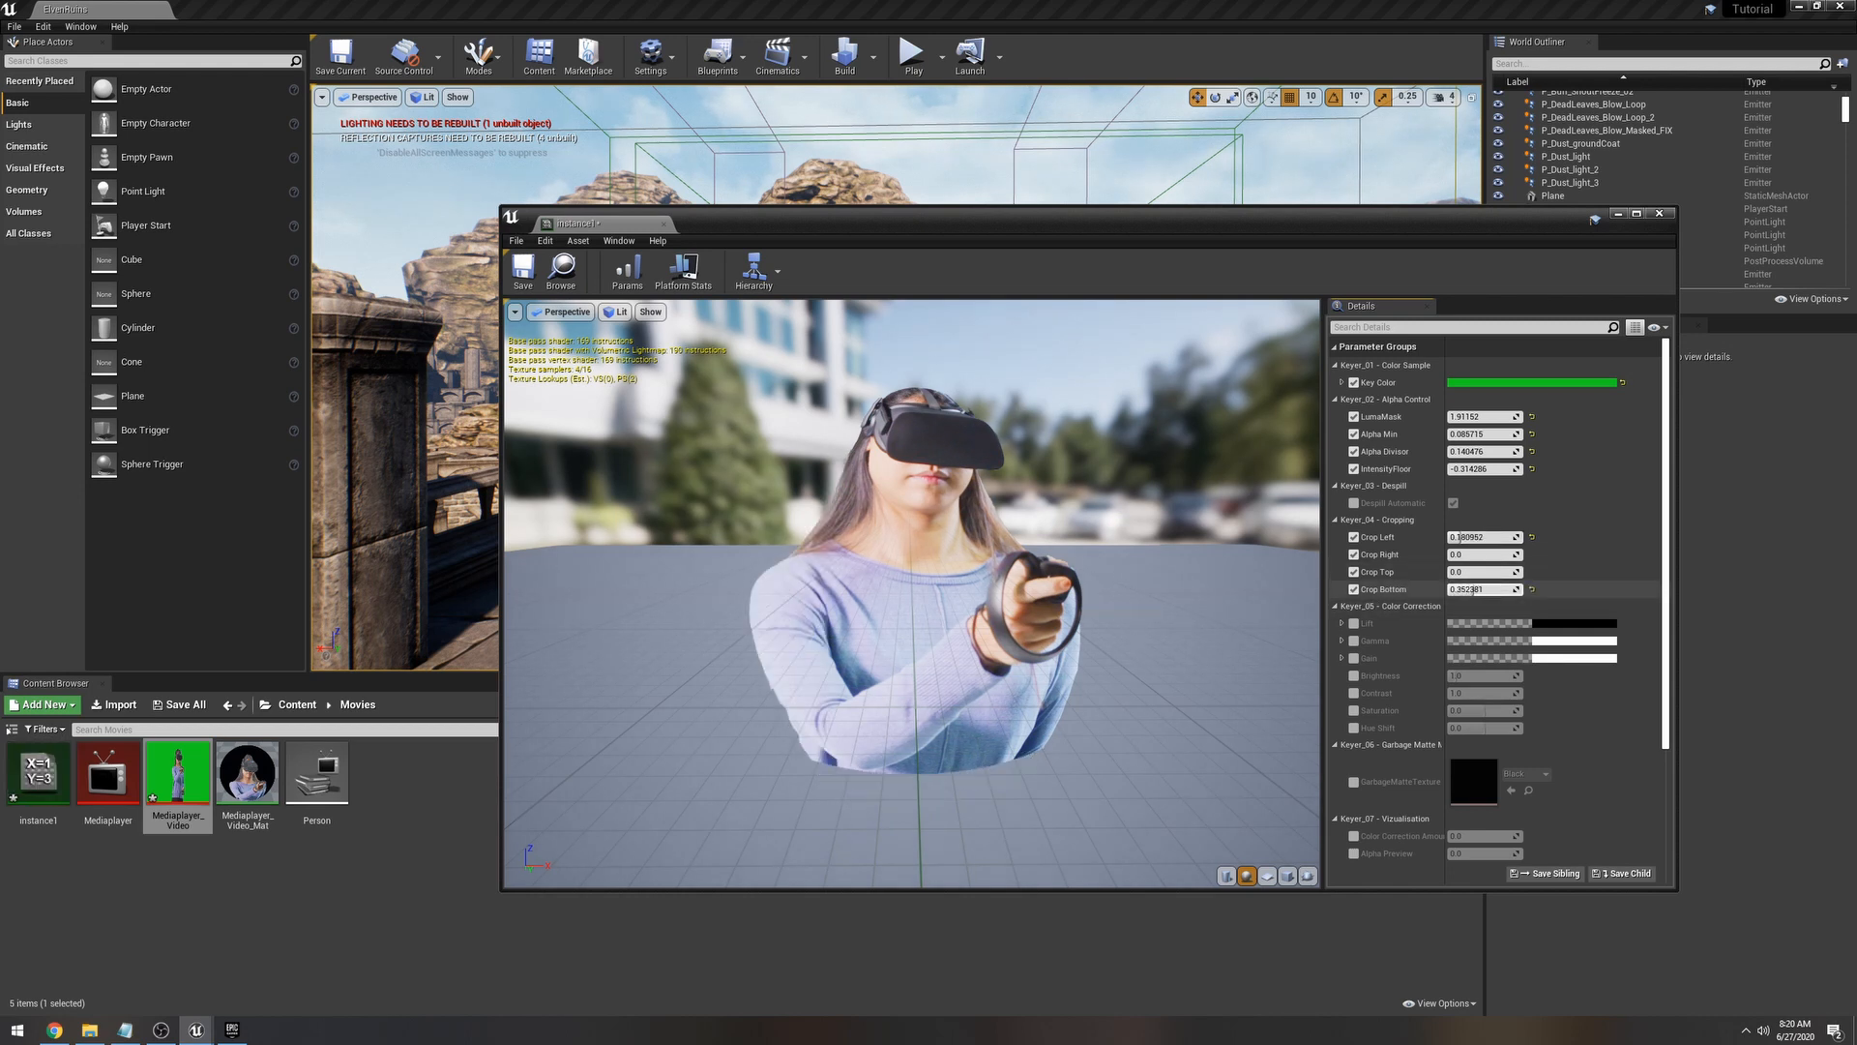
# Step: Enable the overrides for Lift, Gamma, Gain, Brightness, Contrast, Saturation and Hue Shift, and set Brightness to 1
pyautogui.scroll(-2, 1414, 604)
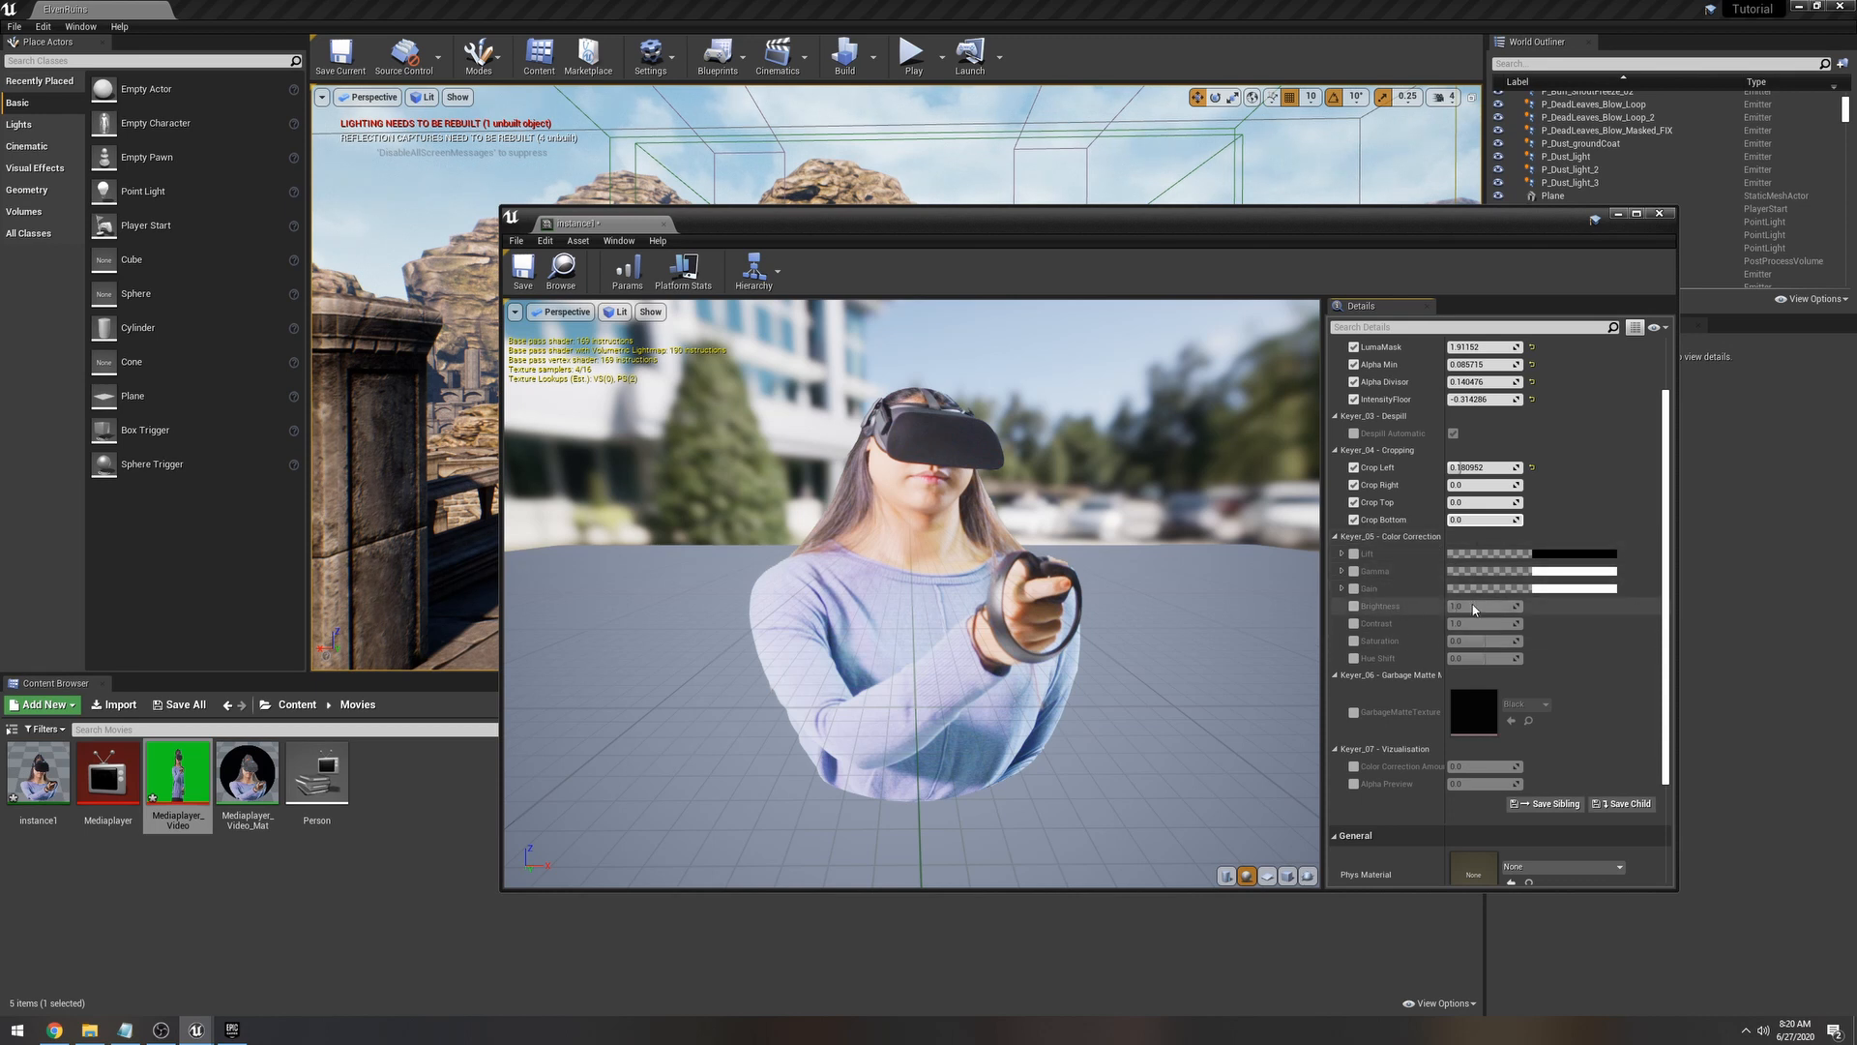
pyautogui.scroll(-1, 1441, 581)
pyautogui.click(1353, 507)
pyautogui.click(1353, 524)
pyautogui.click(1353, 542)
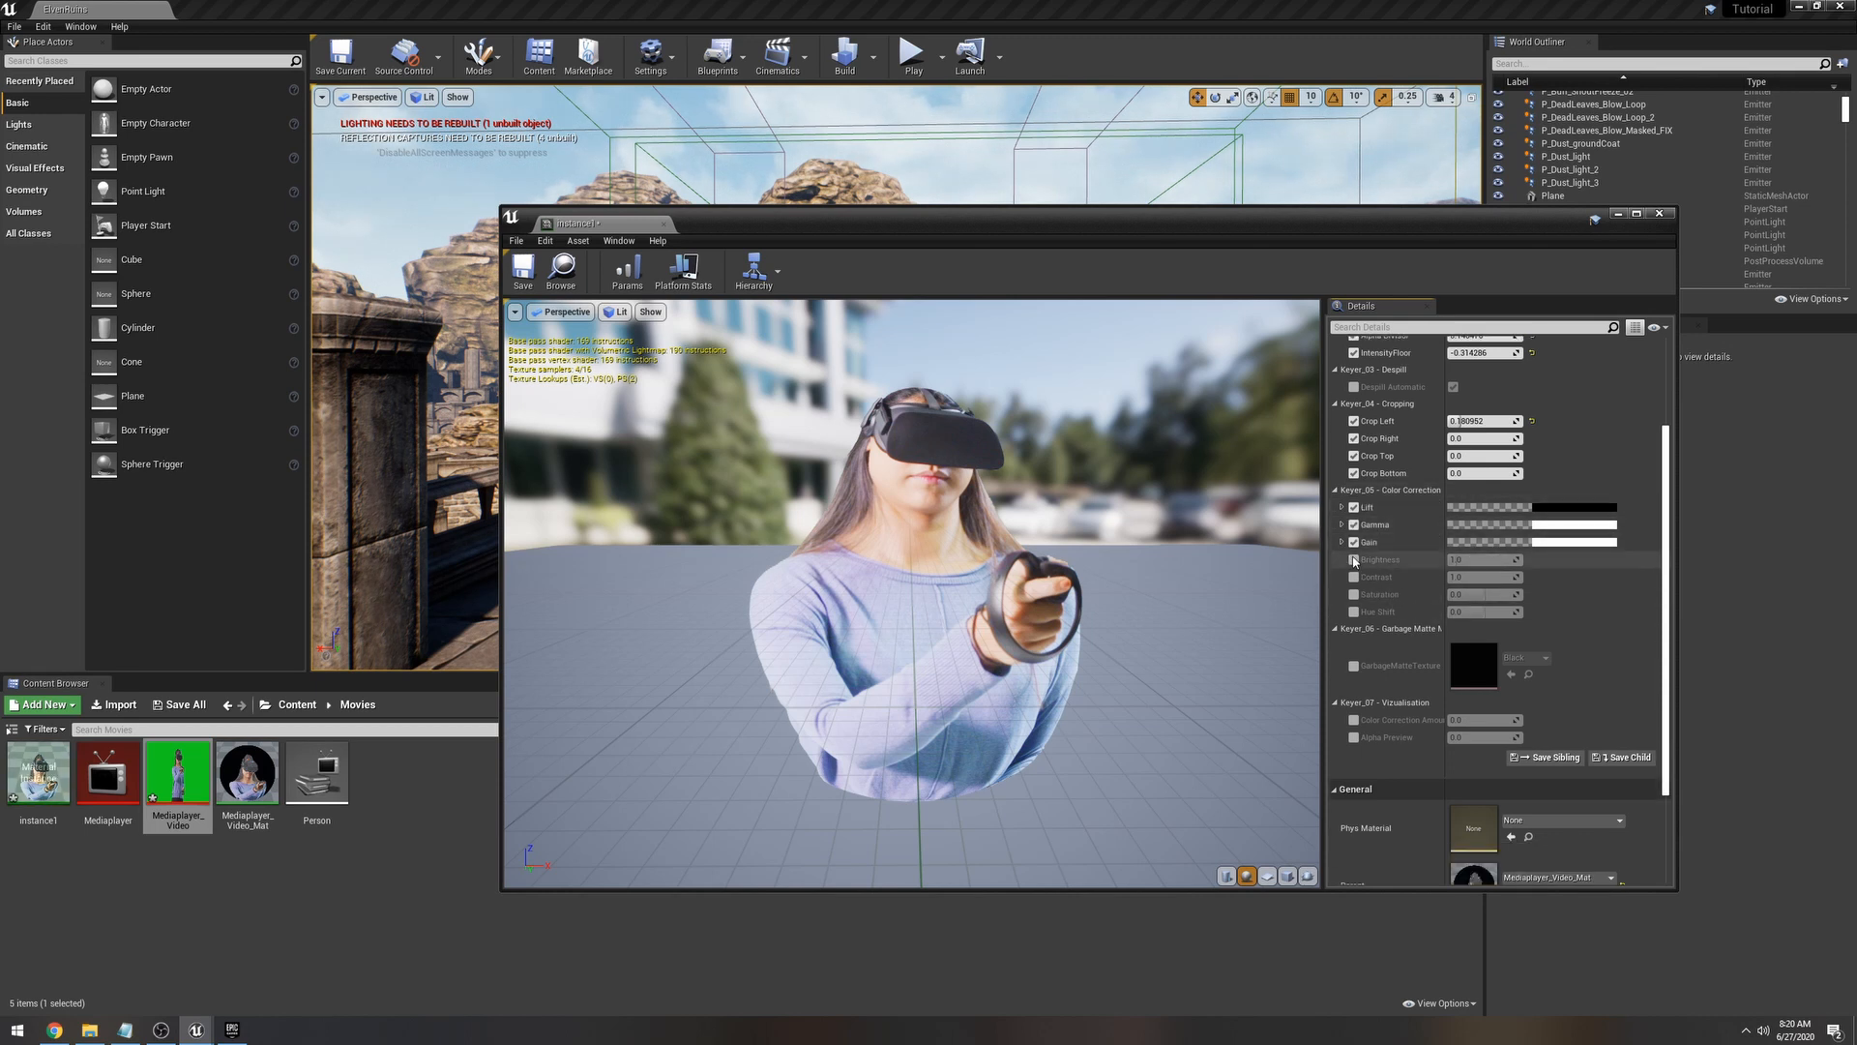
pyautogui.click(1353, 559)
pyautogui.click(1353, 577)
pyautogui.click(1354, 594)
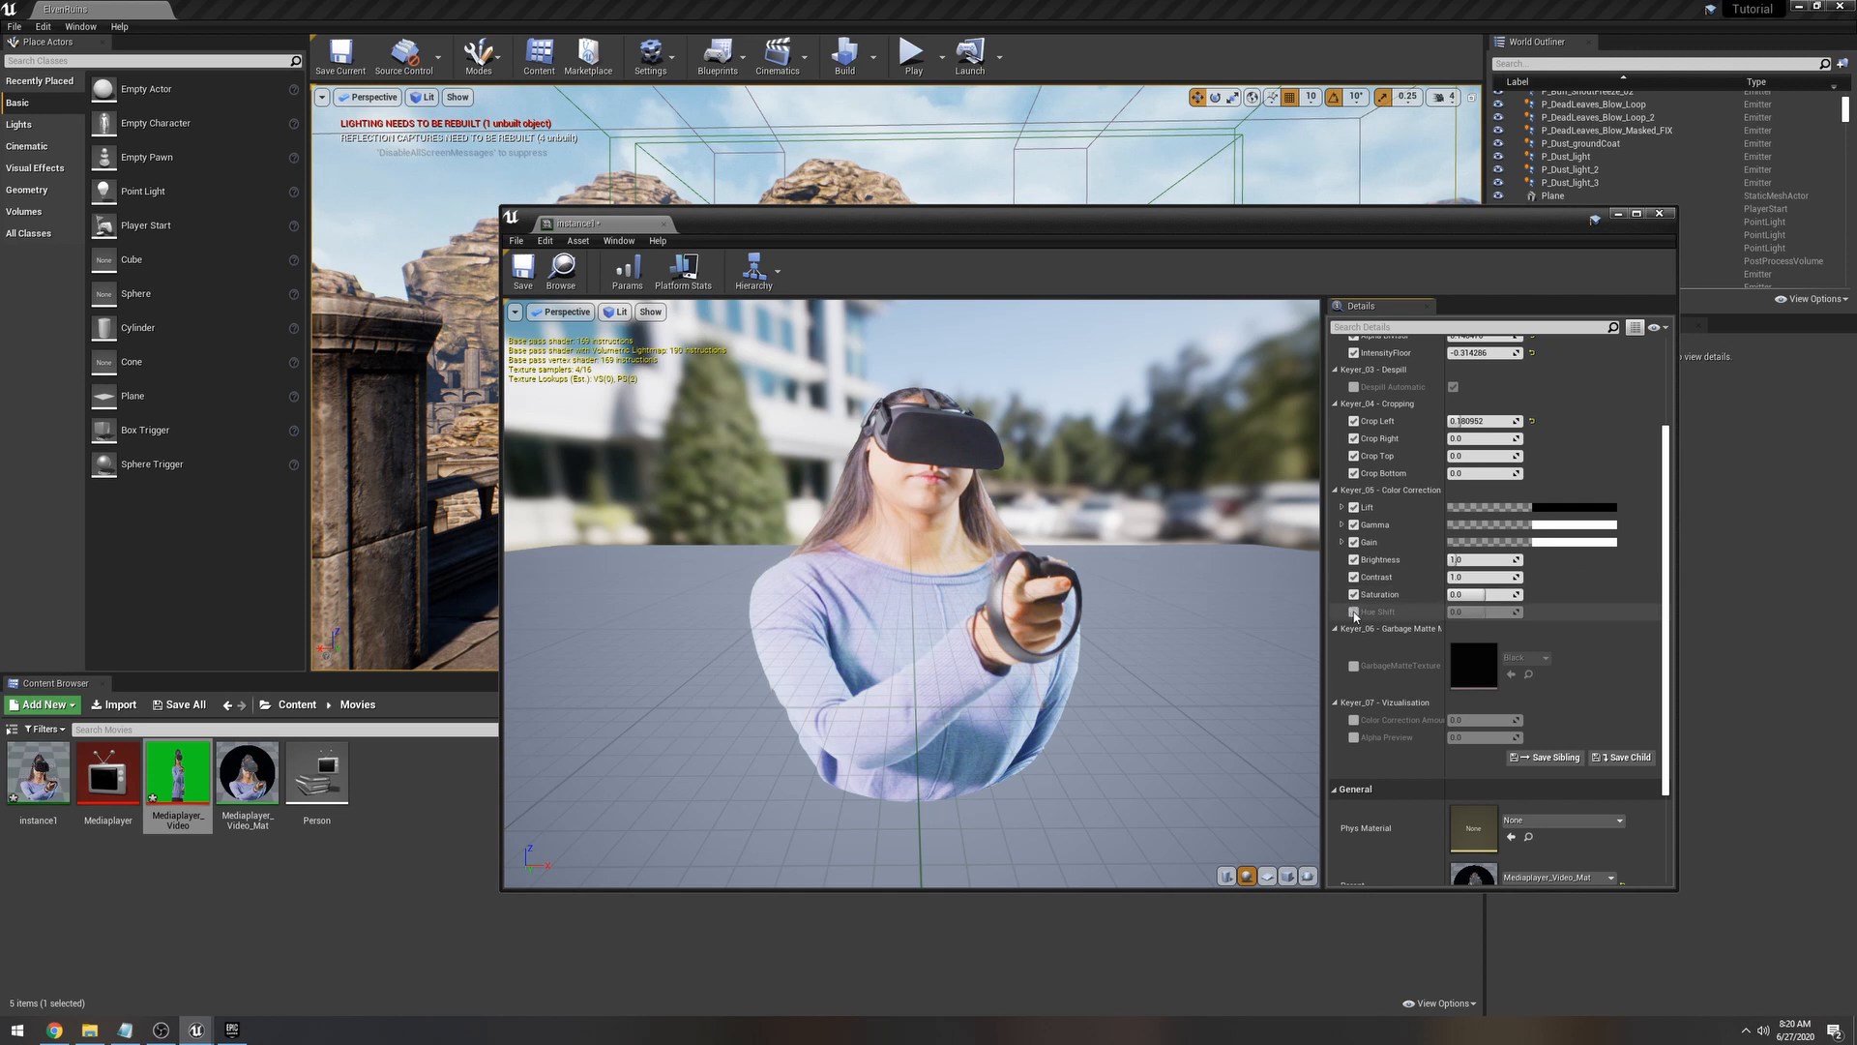
pyautogui.click(1354, 614)
pyautogui.moveTo(1472, 556)
pyautogui.mouseDown()
pyautogui.moveTo(1540, 556)
pyautogui.moveTo(1472, 559)
pyautogui.mouseUp()
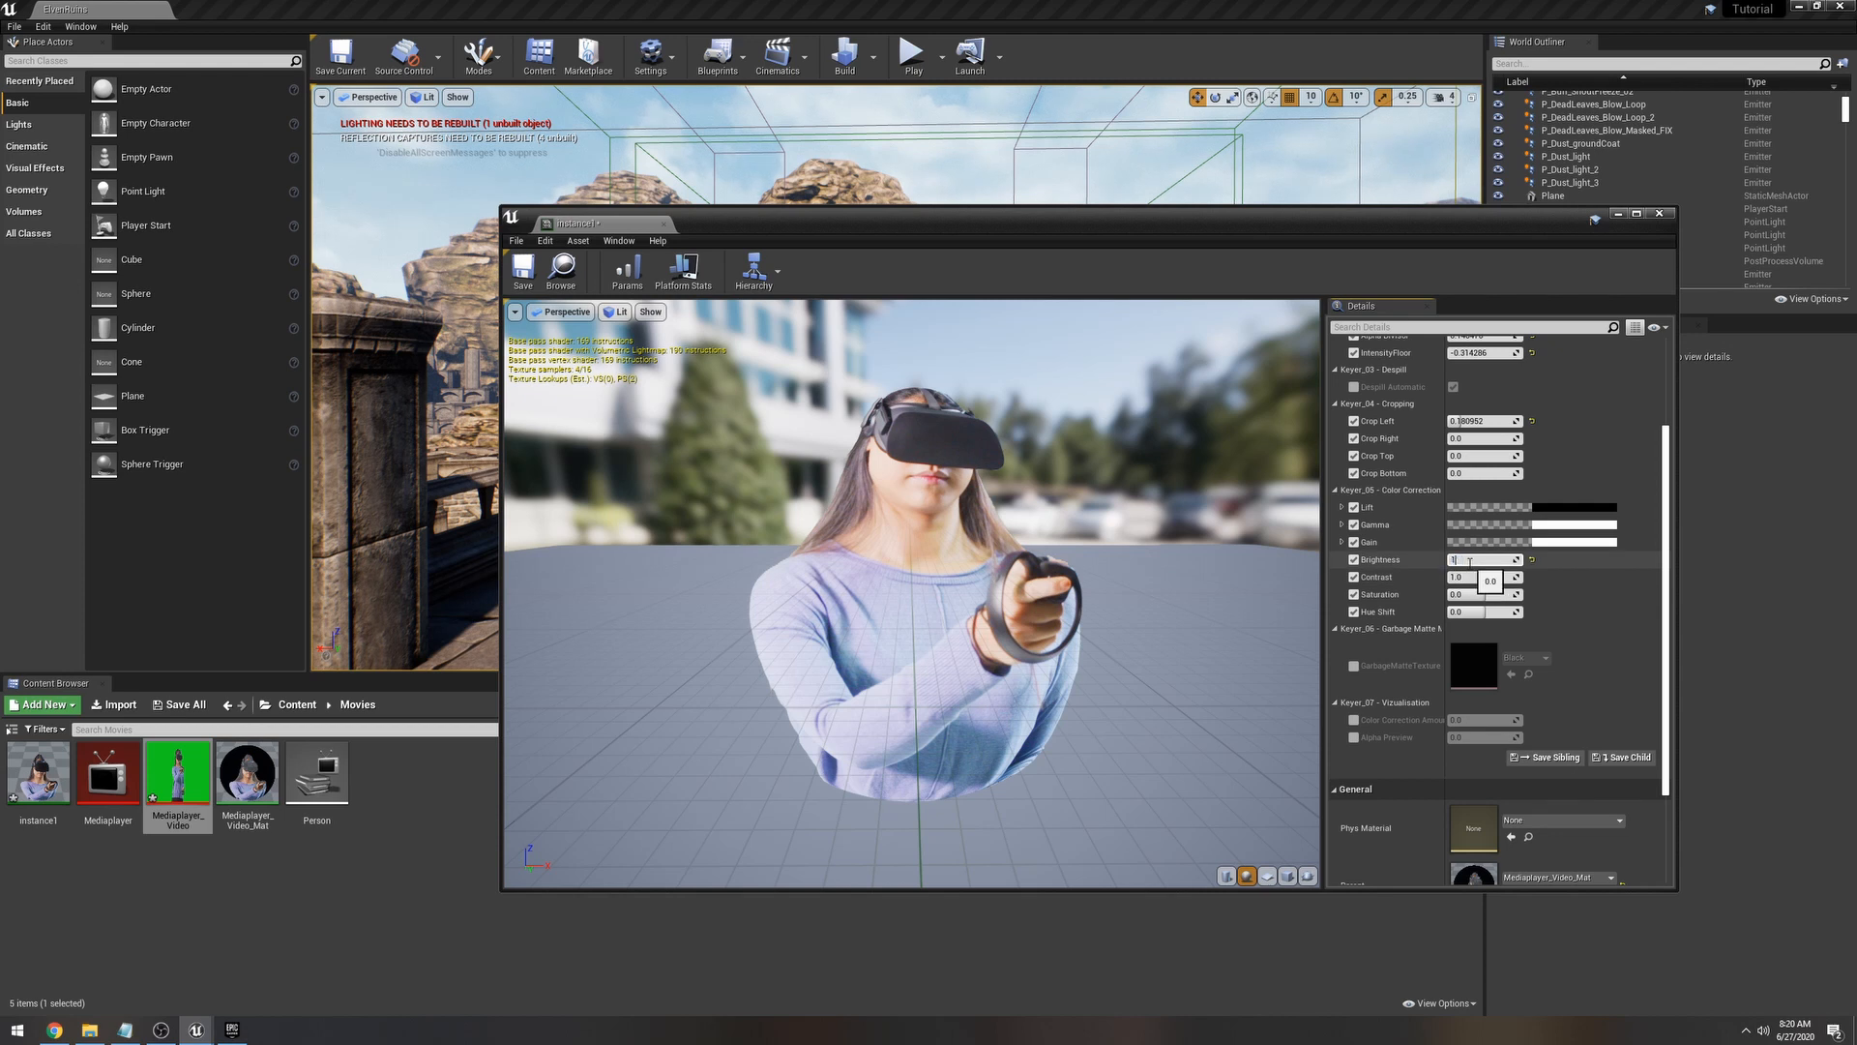
pyautogui.write('1')
pyautogui.press('Return')
# Step: Disable all seven Color Correction overrides, from Lift through Hue Shift
pyautogui.click(1355, 507)
pyautogui.click(1354, 524)
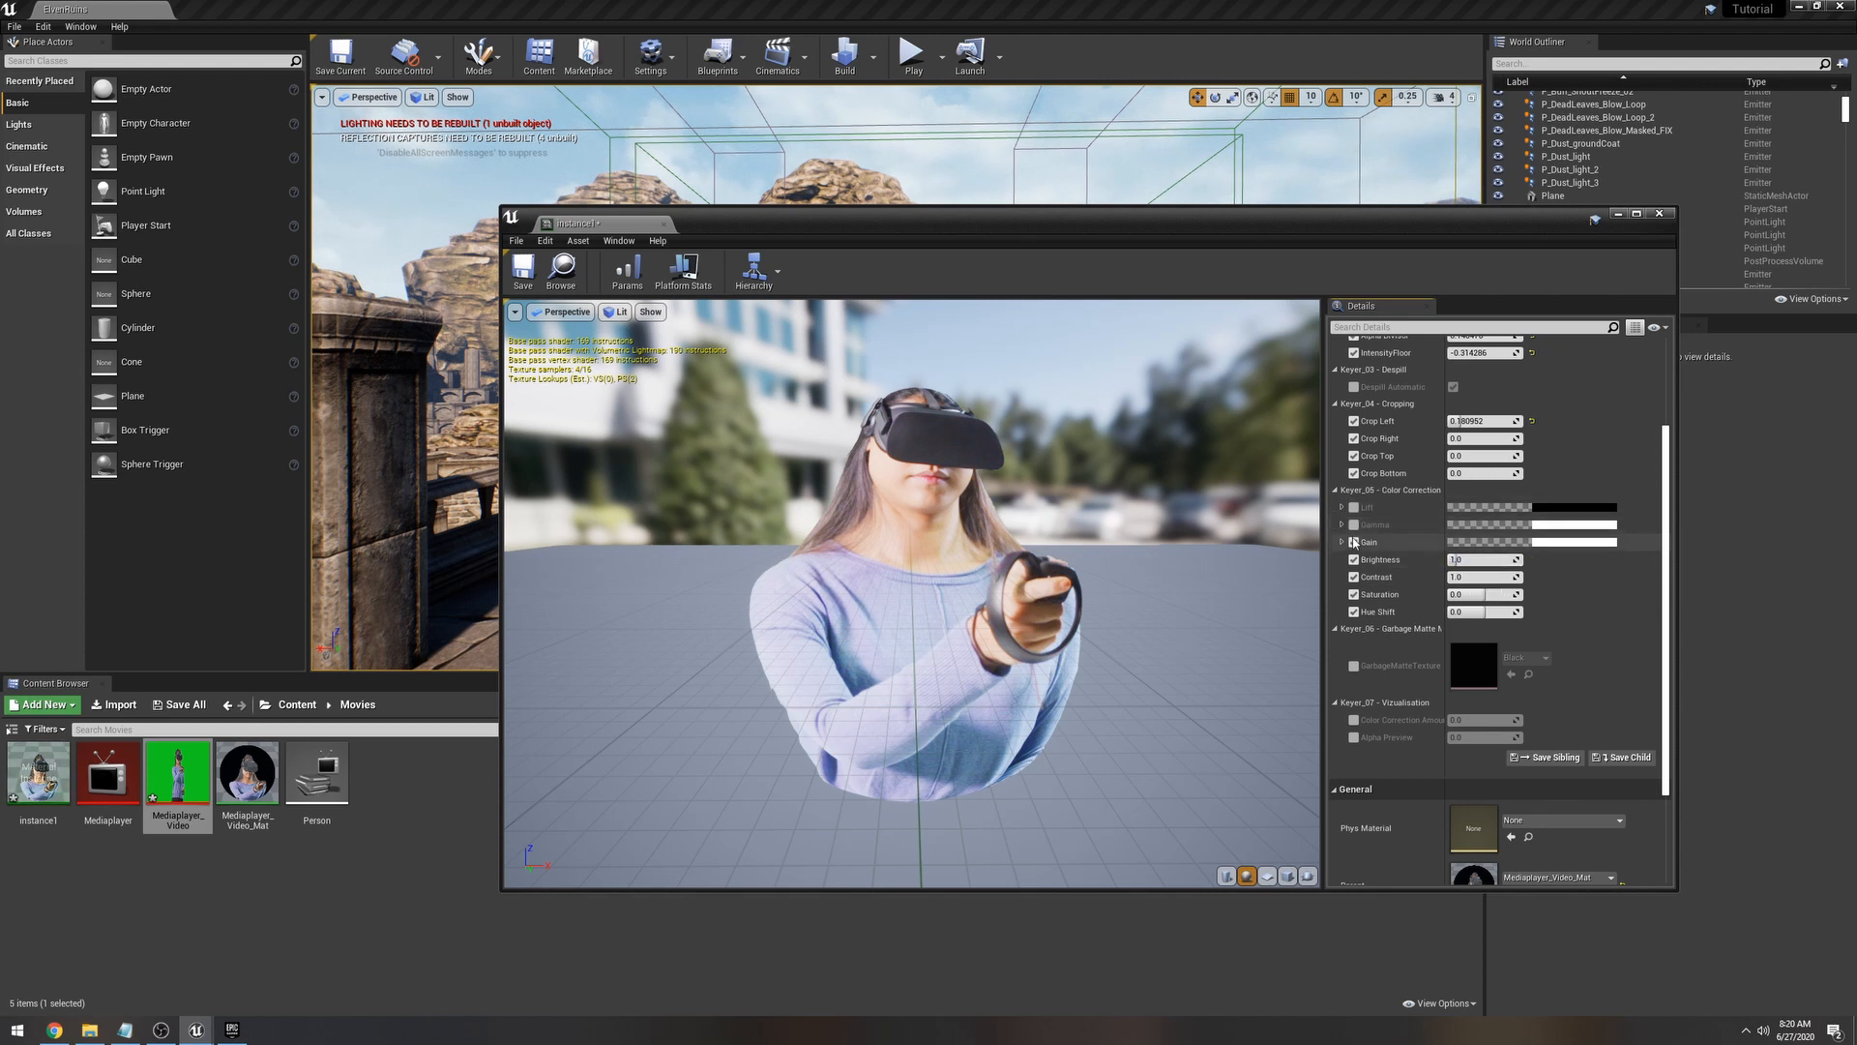
pyautogui.click(1354, 541)
pyautogui.click(1354, 559)
pyautogui.click(1354, 576)
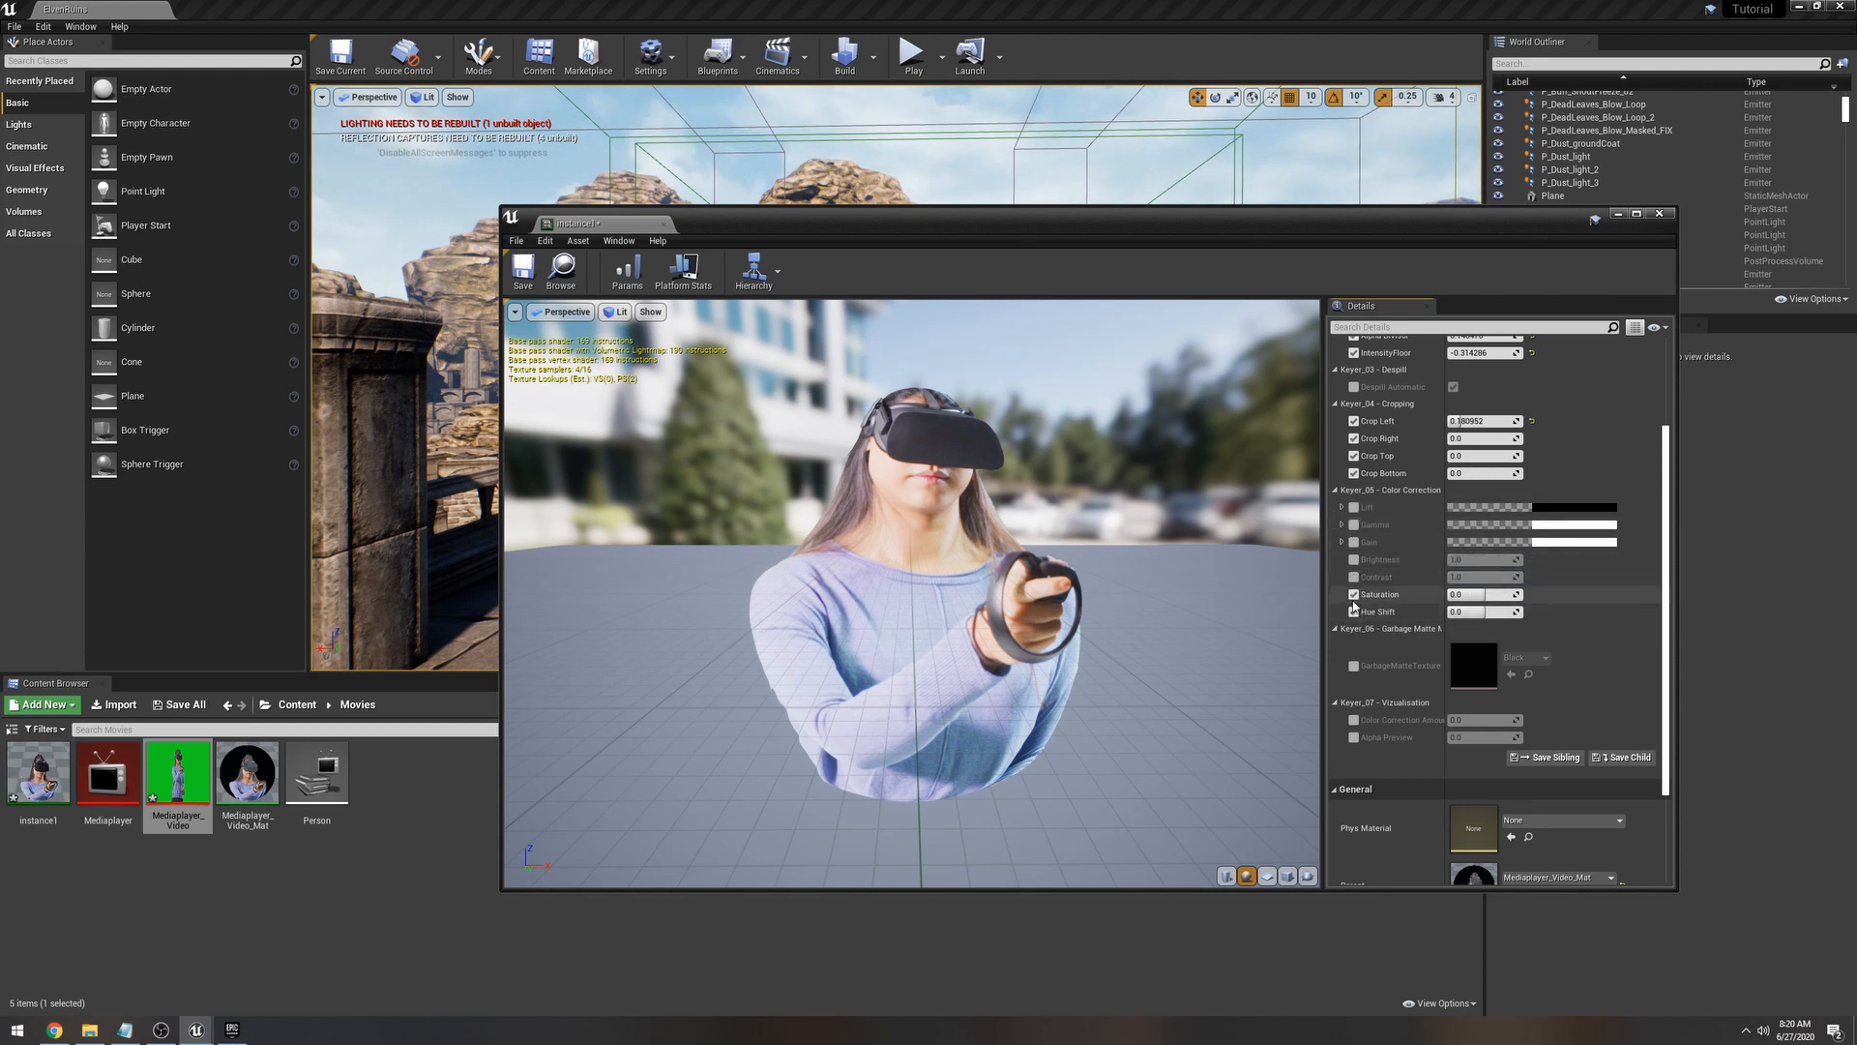
pyautogui.click(1354, 594)
pyautogui.click(1355, 612)
# Step: Save the instance1 material instance and close its editor
pyautogui.scroll(-2, 1448, 696)
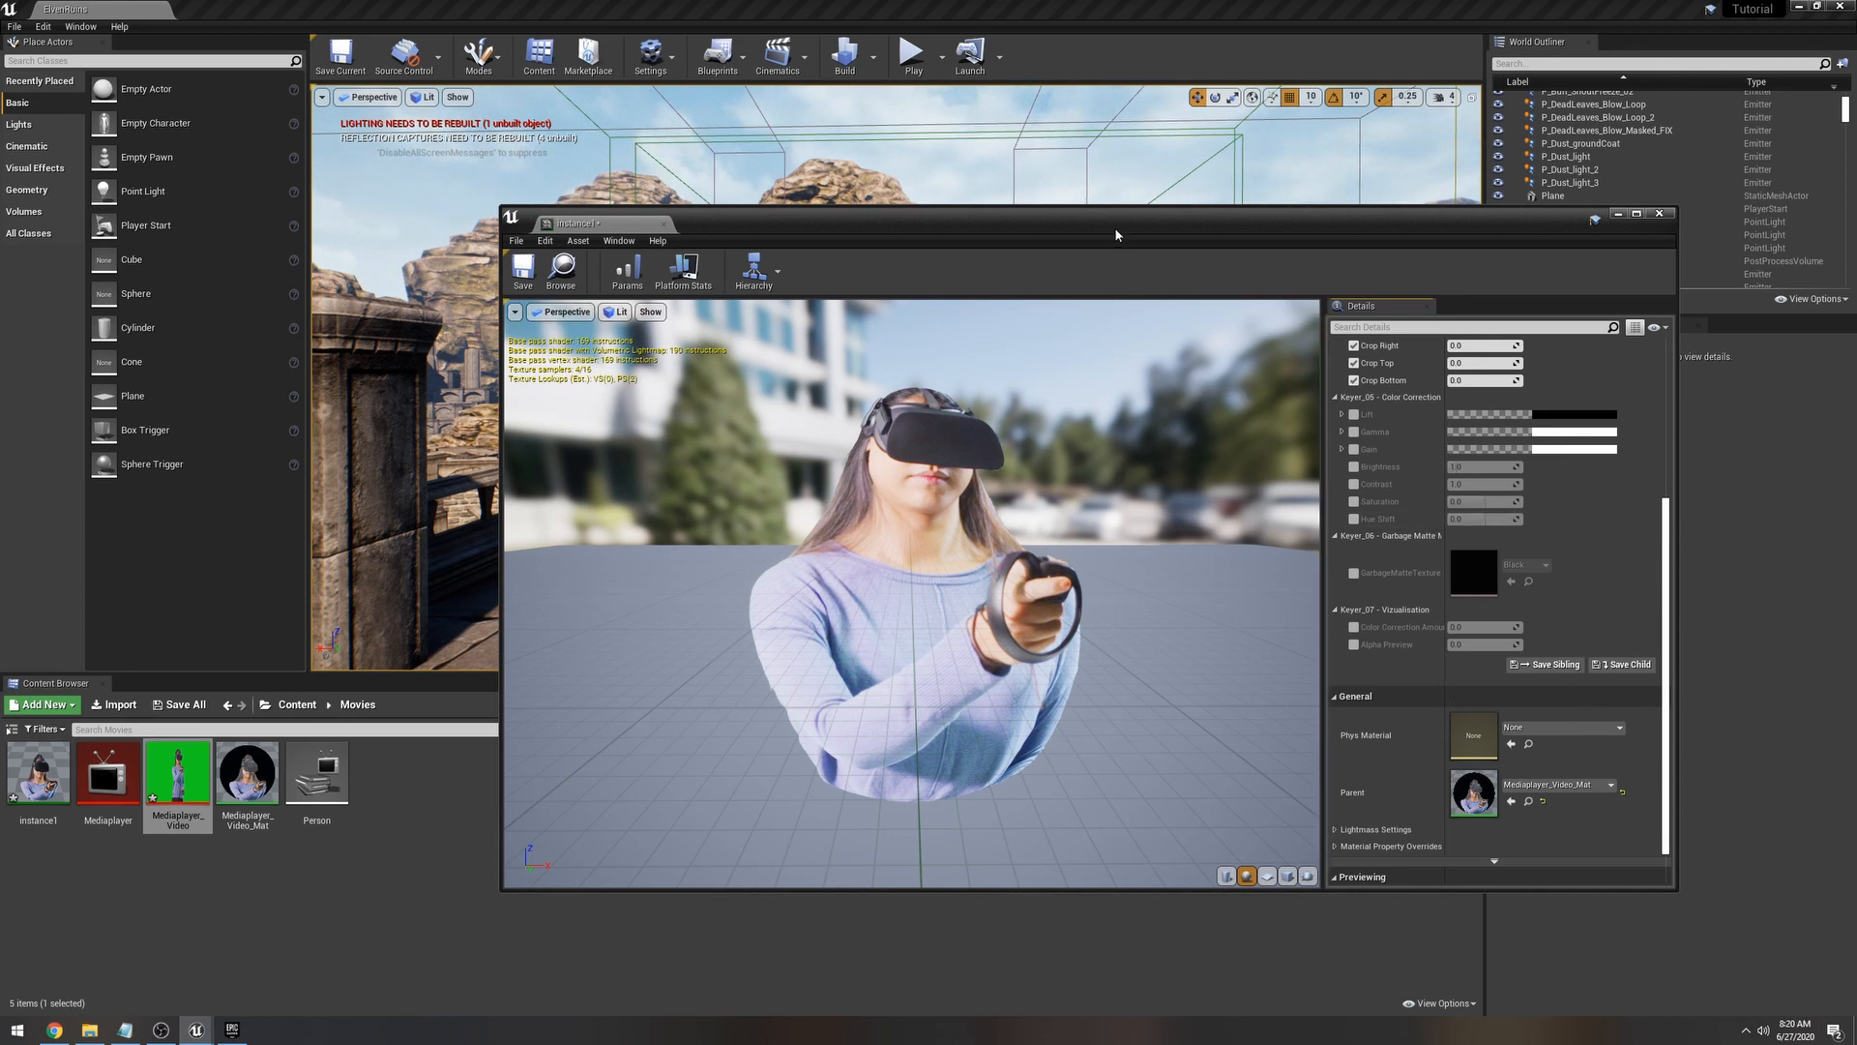
pyautogui.moveTo(1114, 228); pyautogui.dragTo(1482, 503)
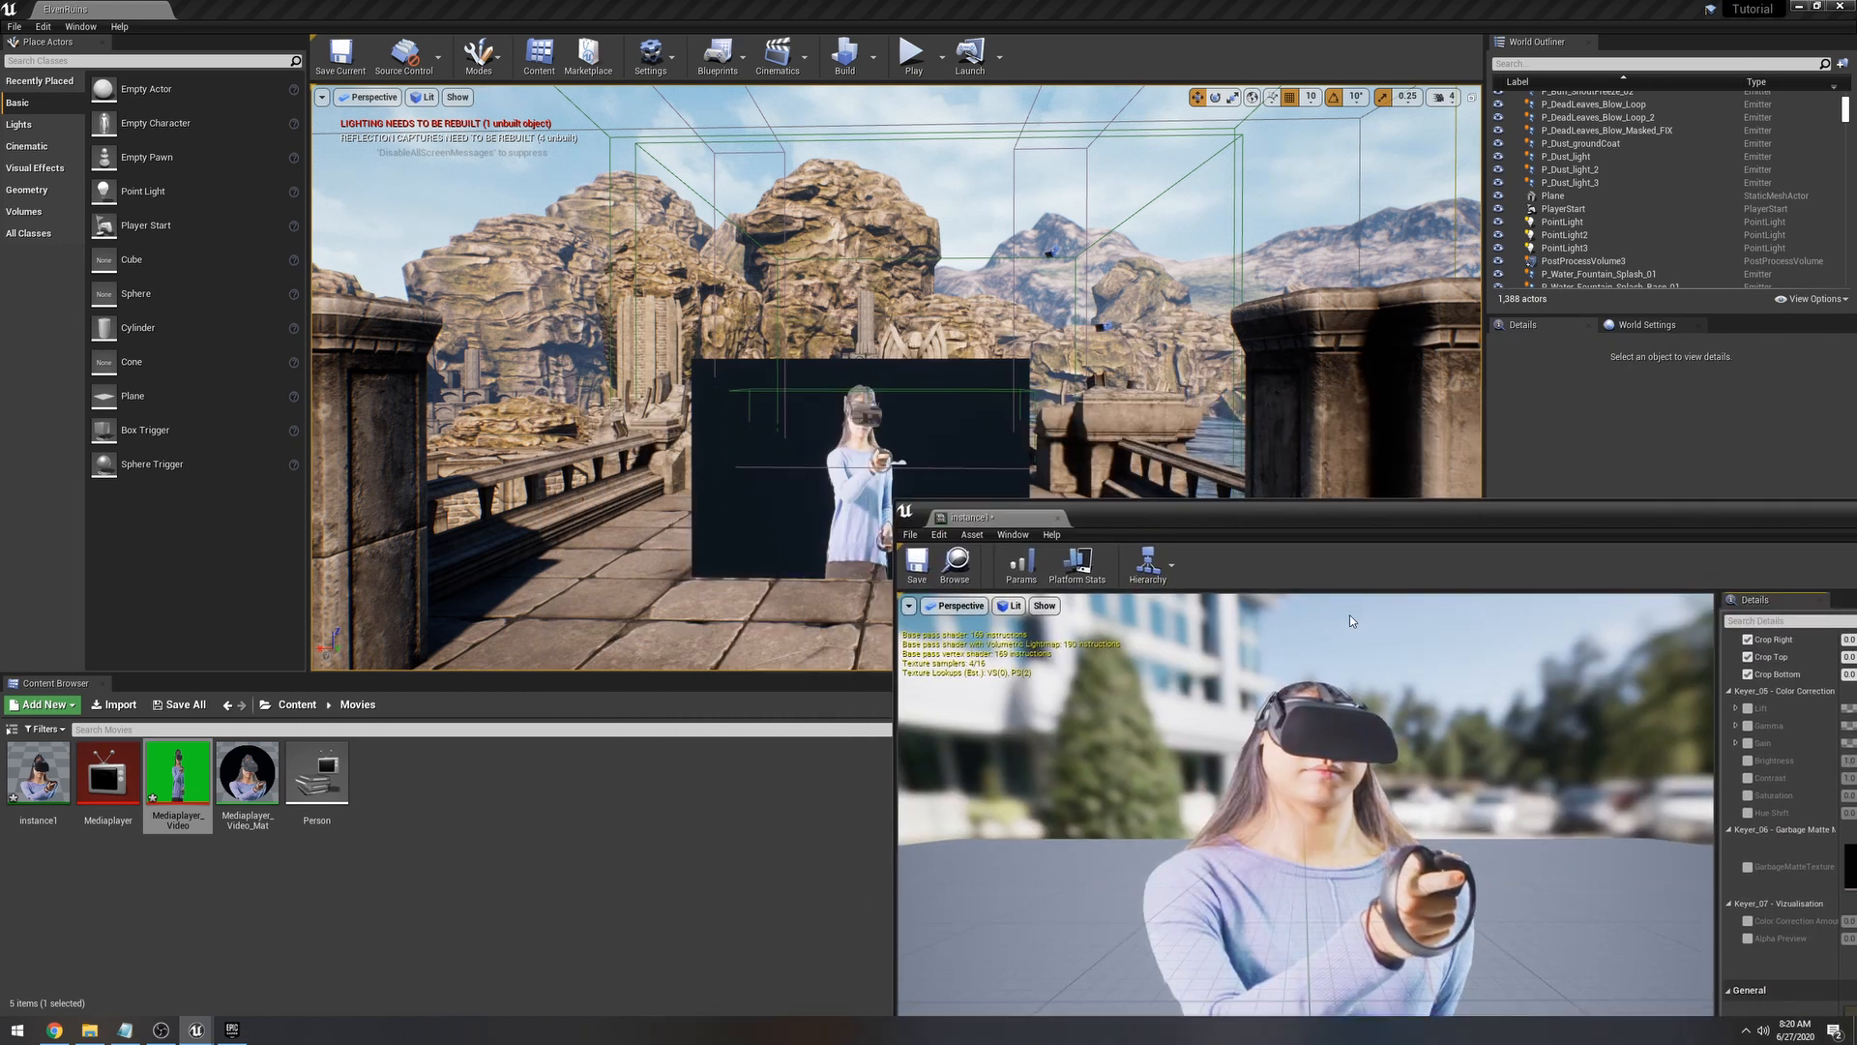
pyautogui.moveTo(1285, 523); pyautogui.dragTo(855, 166)
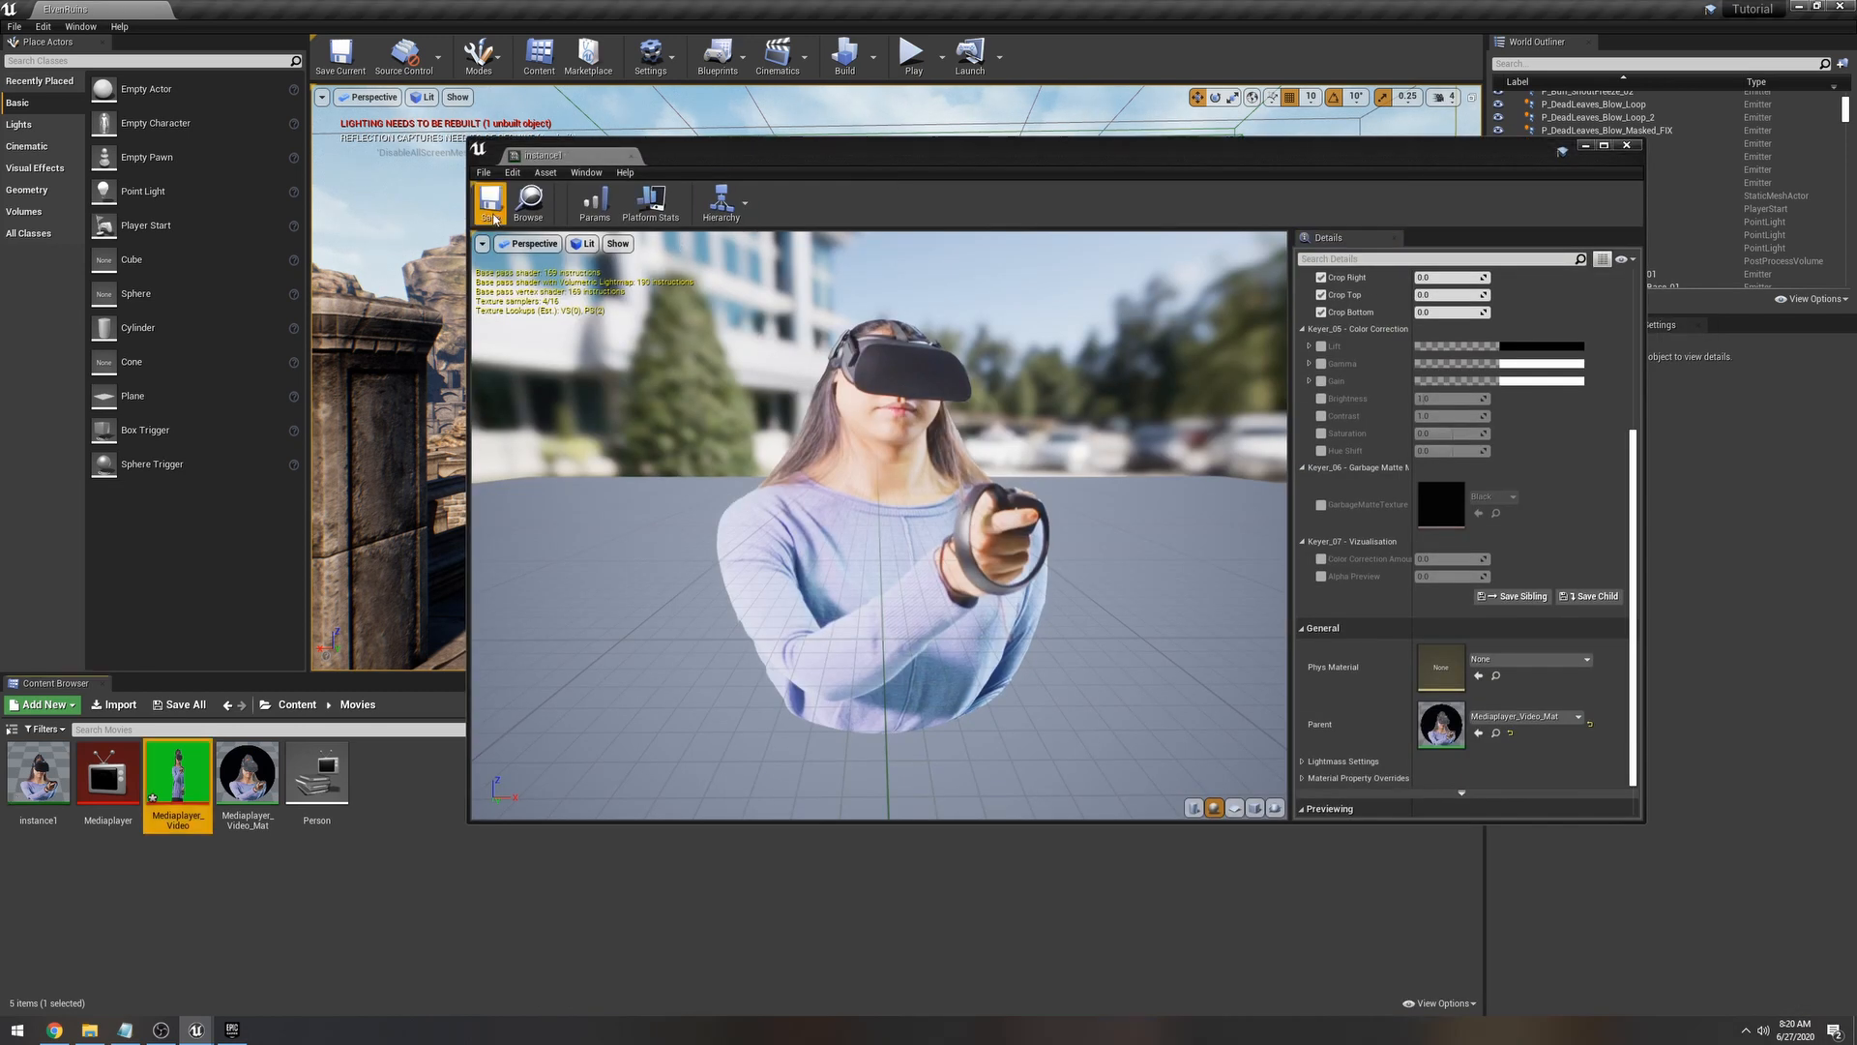
pyautogui.click(1627, 145)
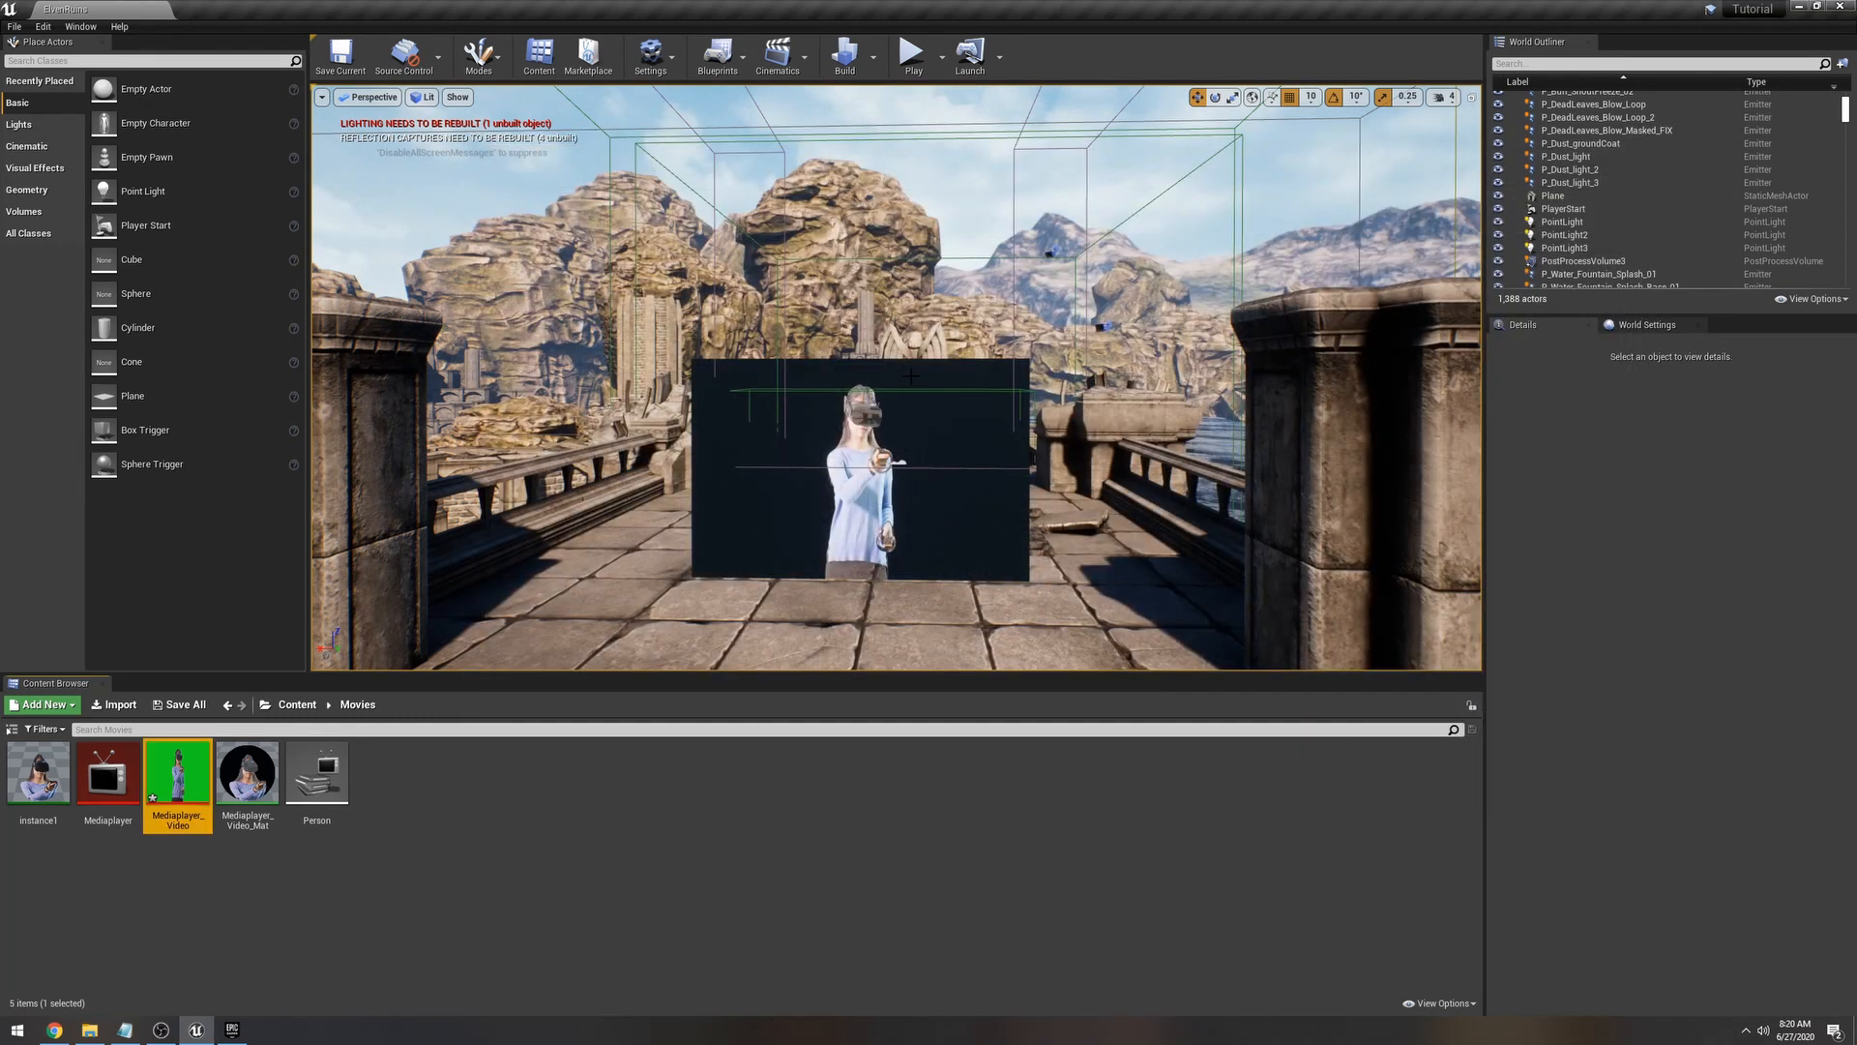
# Step: Apply the instance1 material instance to the video plane in the level
pyautogui.click(747, 481)
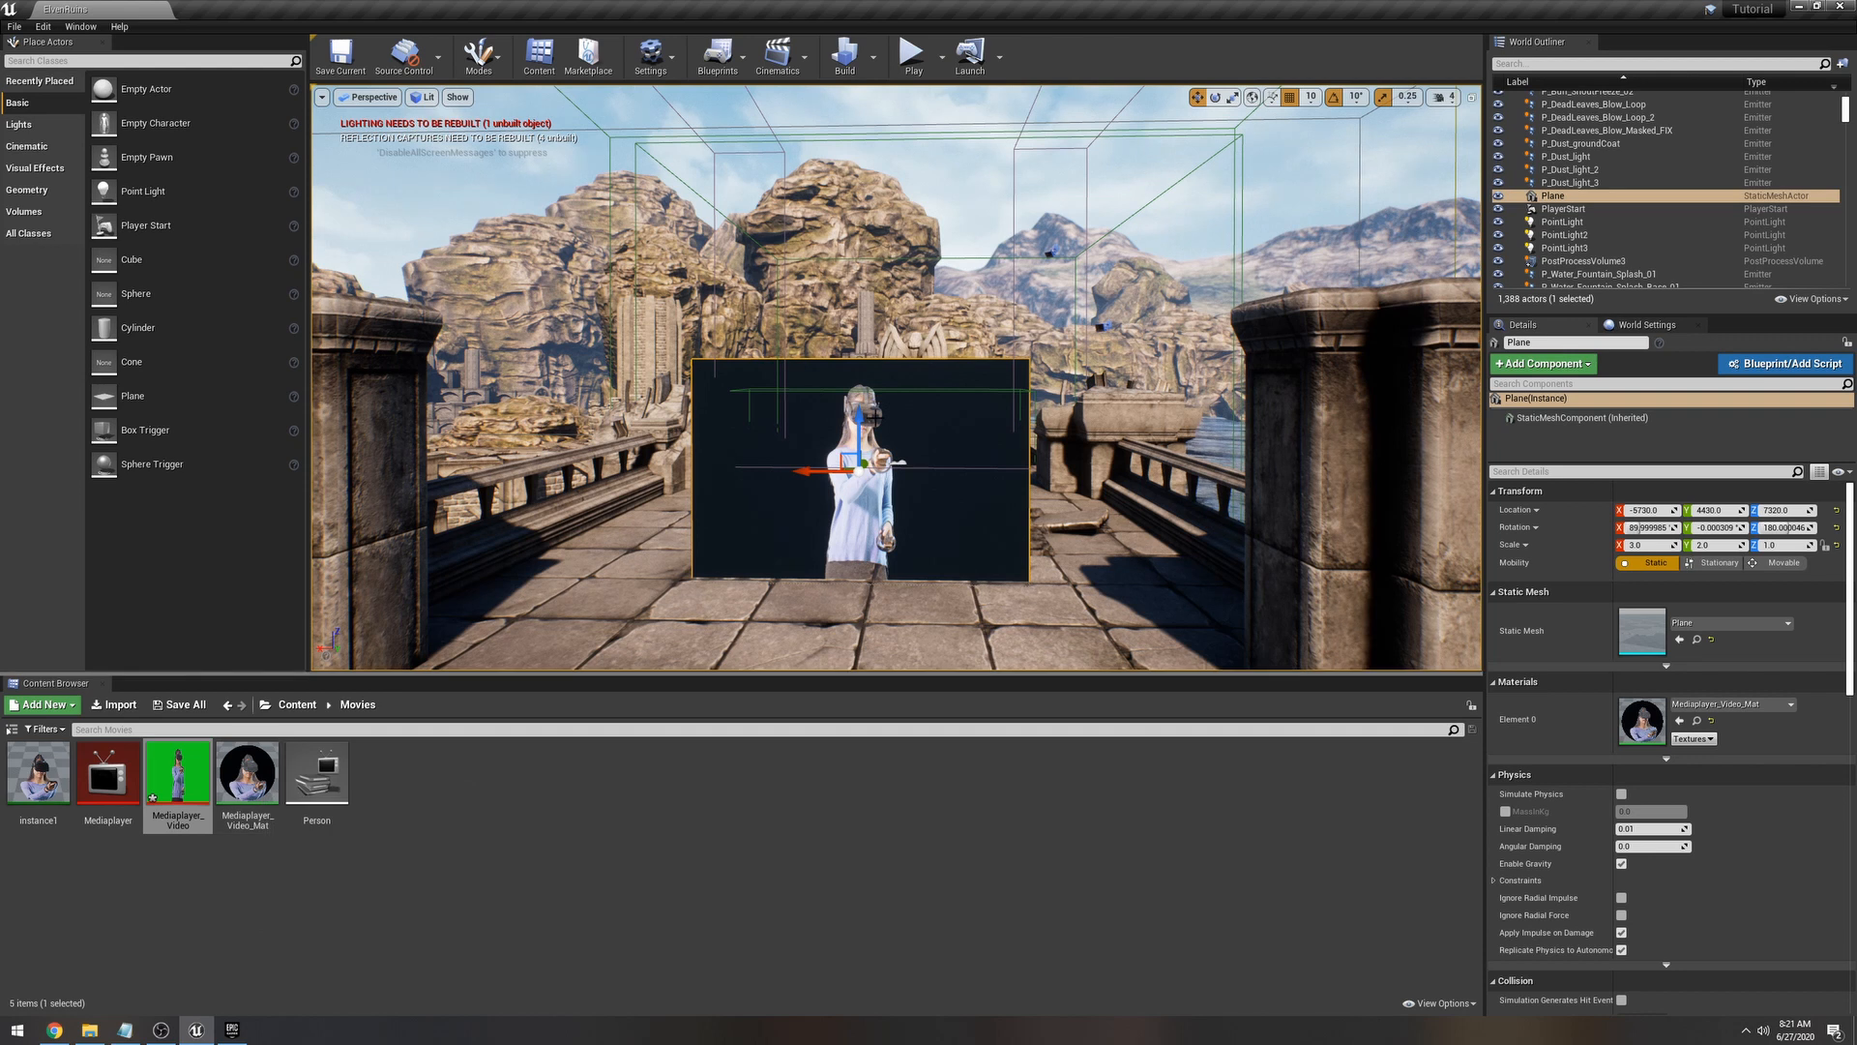
pyautogui.moveTo(38, 773); pyautogui.dragTo(737, 509)
# Step: Play the level, walk up to the keyed person and fire at the plane to check it, and stop the session
pyautogui.click(912, 58)
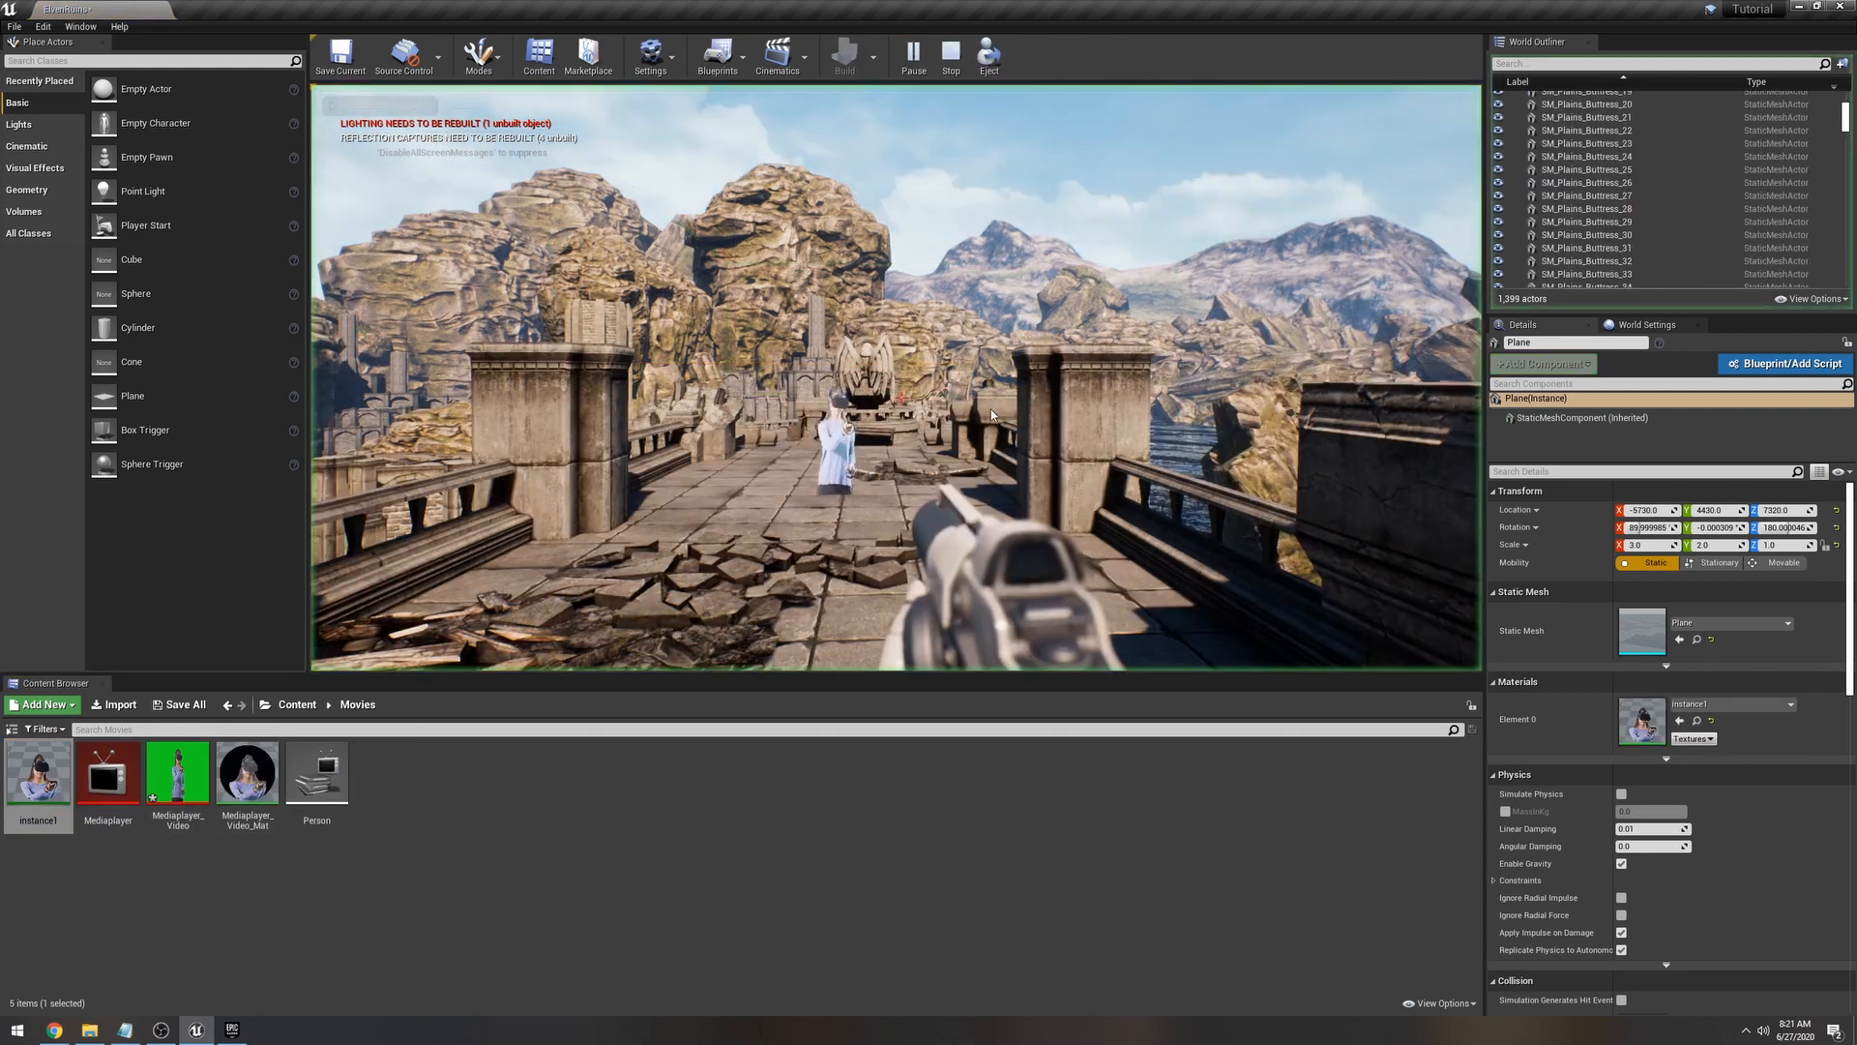
pyautogui.press('w')
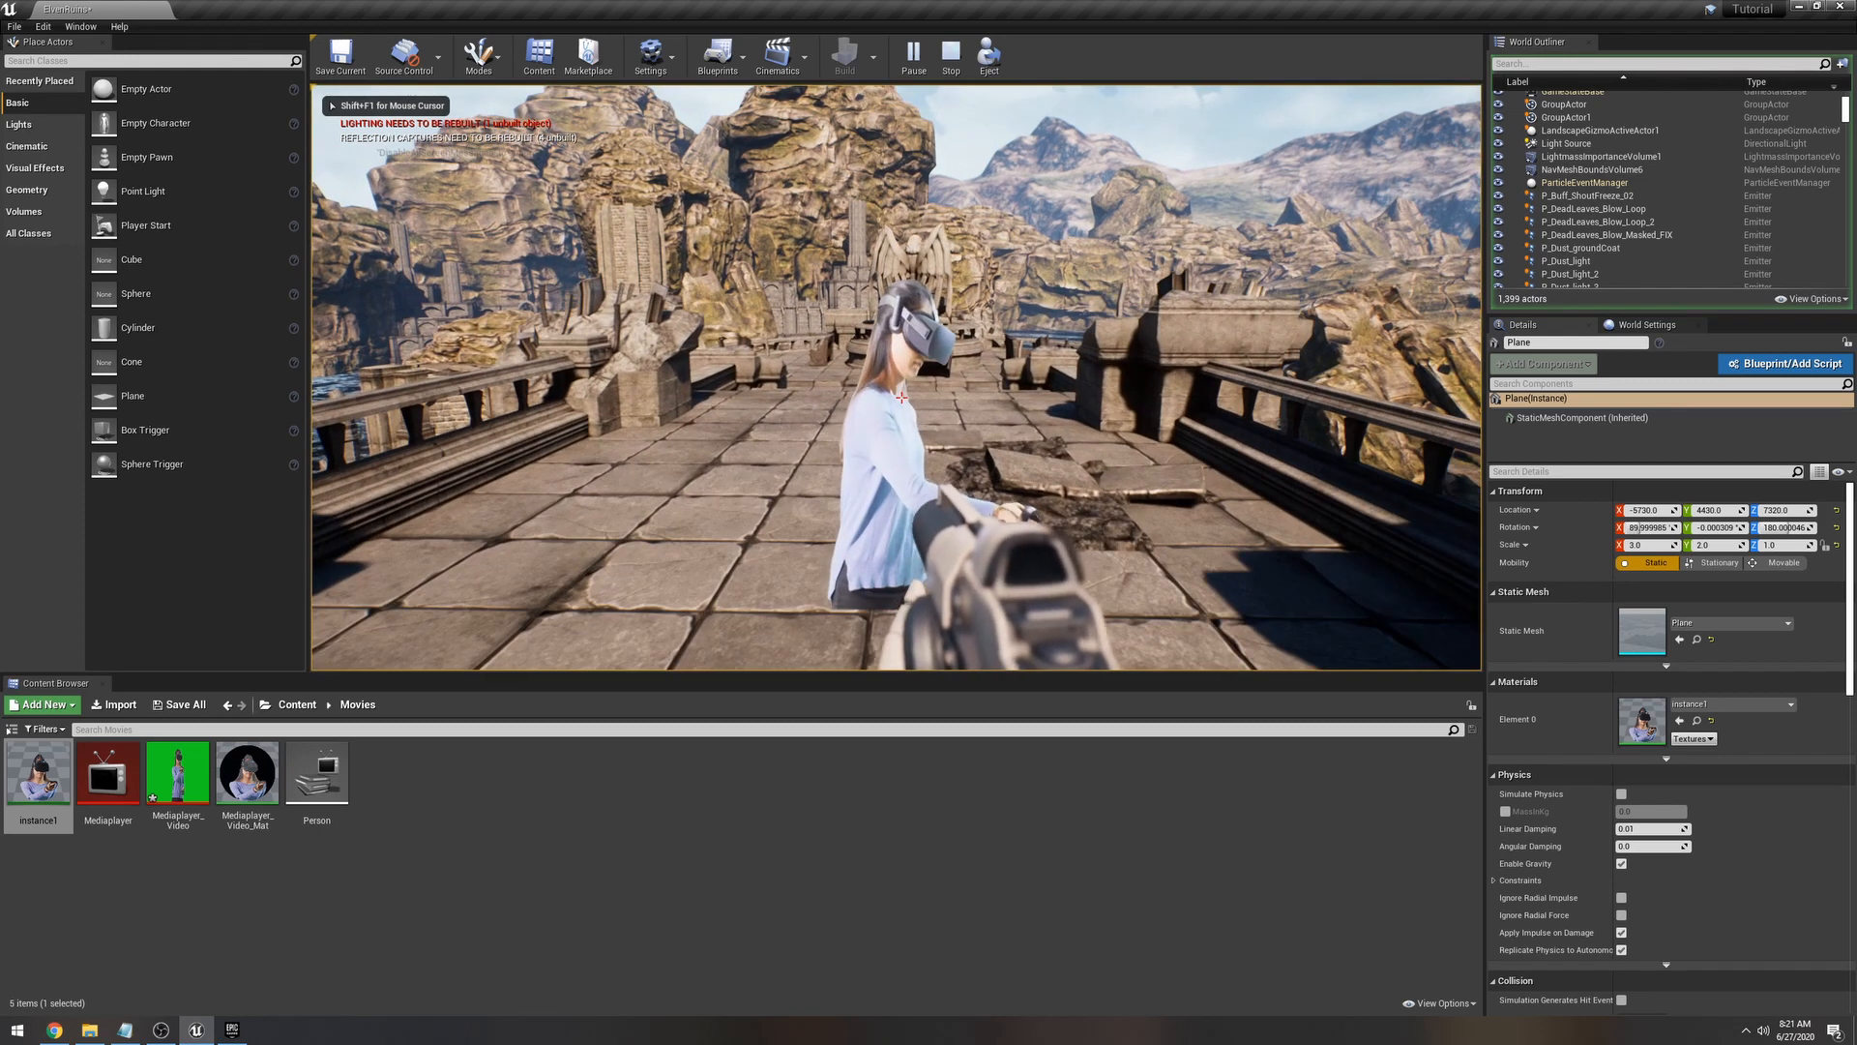
pyautogui.click(901, 397)
pyautogui.click(902, 396)
pyautogui.click(901, 397)
pyautogui.click(901, 398)
pyautogui.click(901, 397)
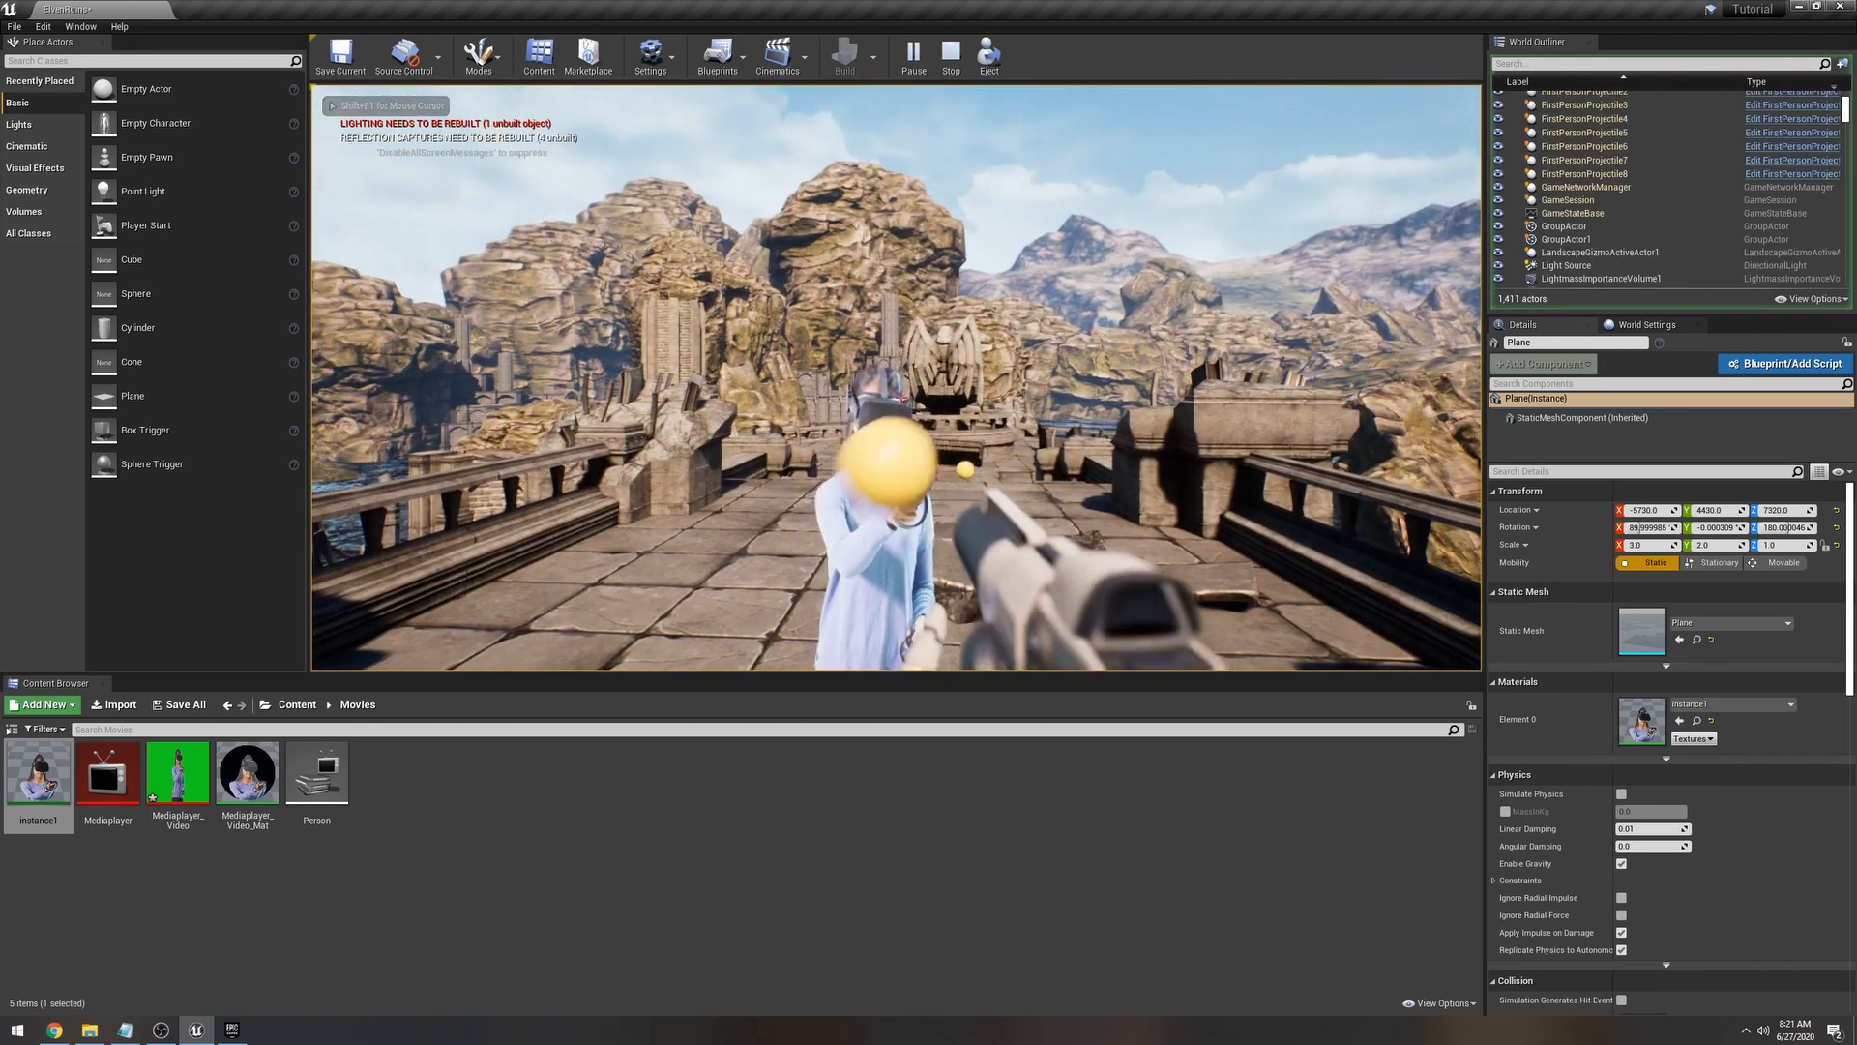
pyautogui.press('s')
pyautogui.click(902, 397)
pyautogui.click(901, 397)
pyautogui.click(901, 397)
pyautogui.click(901, 396)
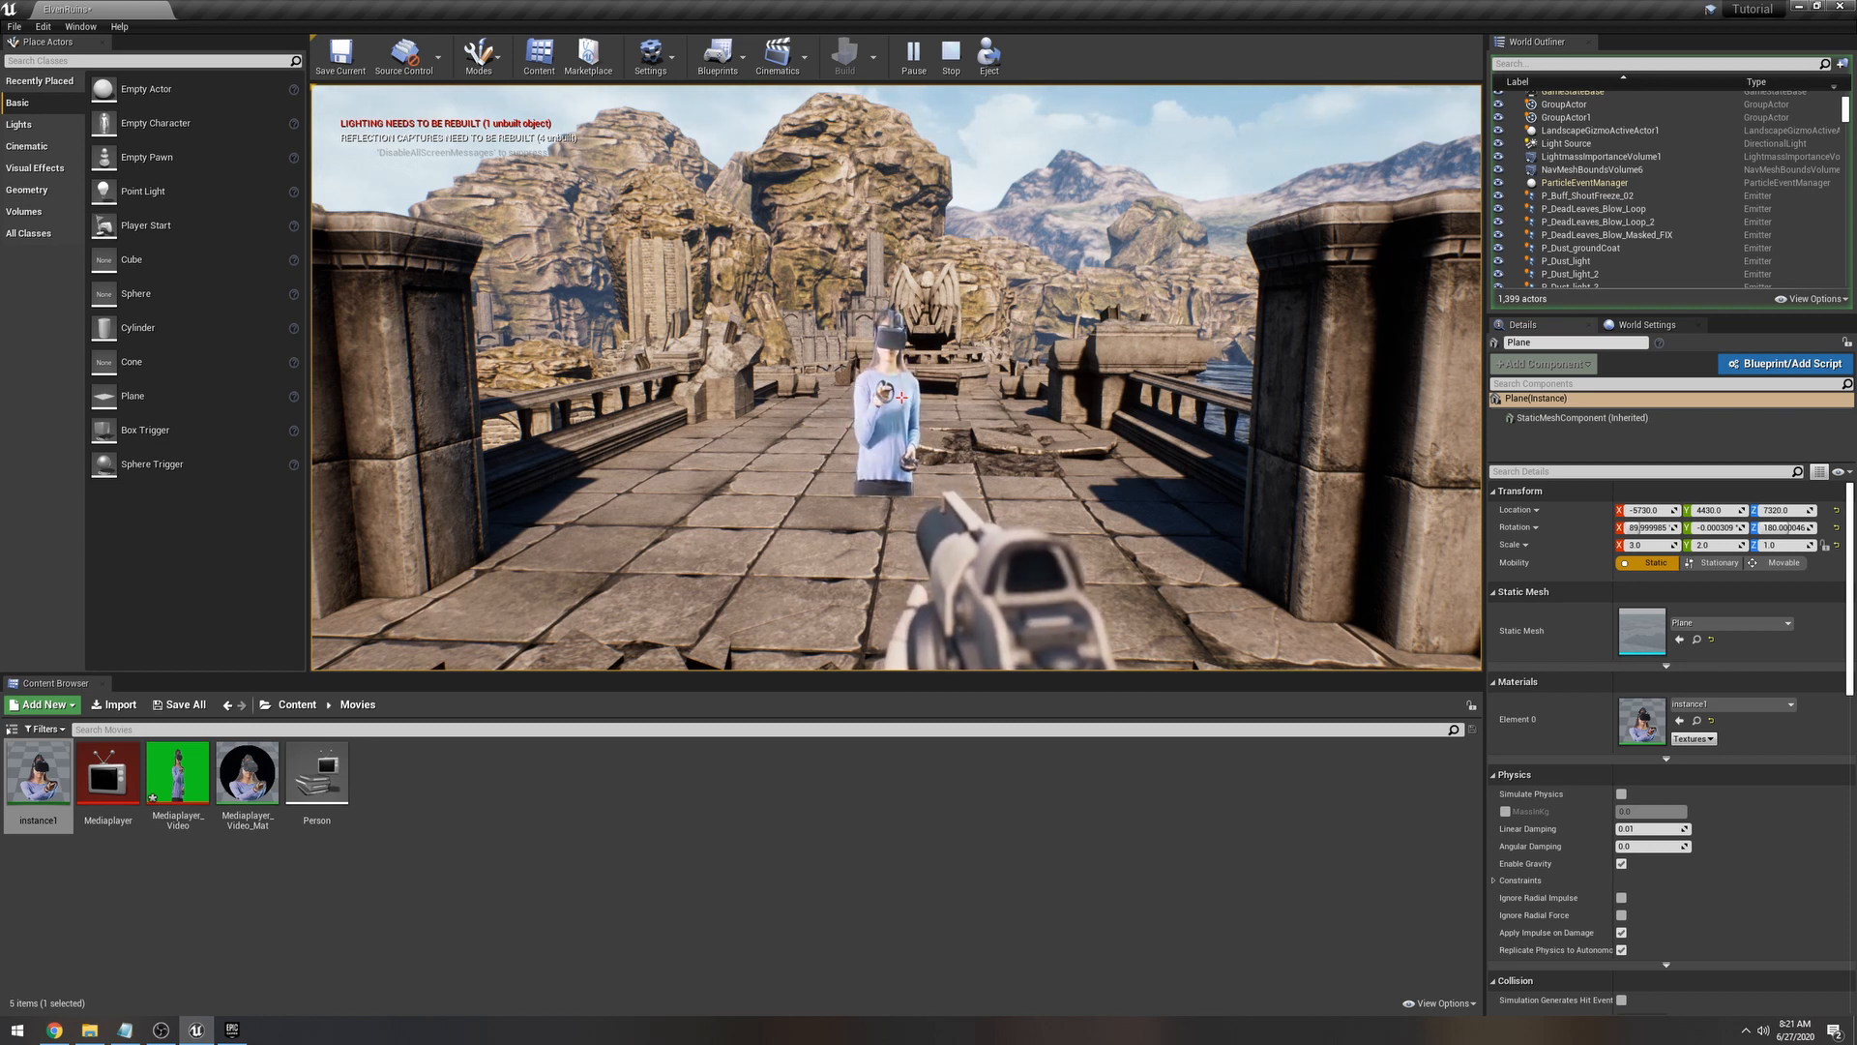
pyautogui.press('Escape')
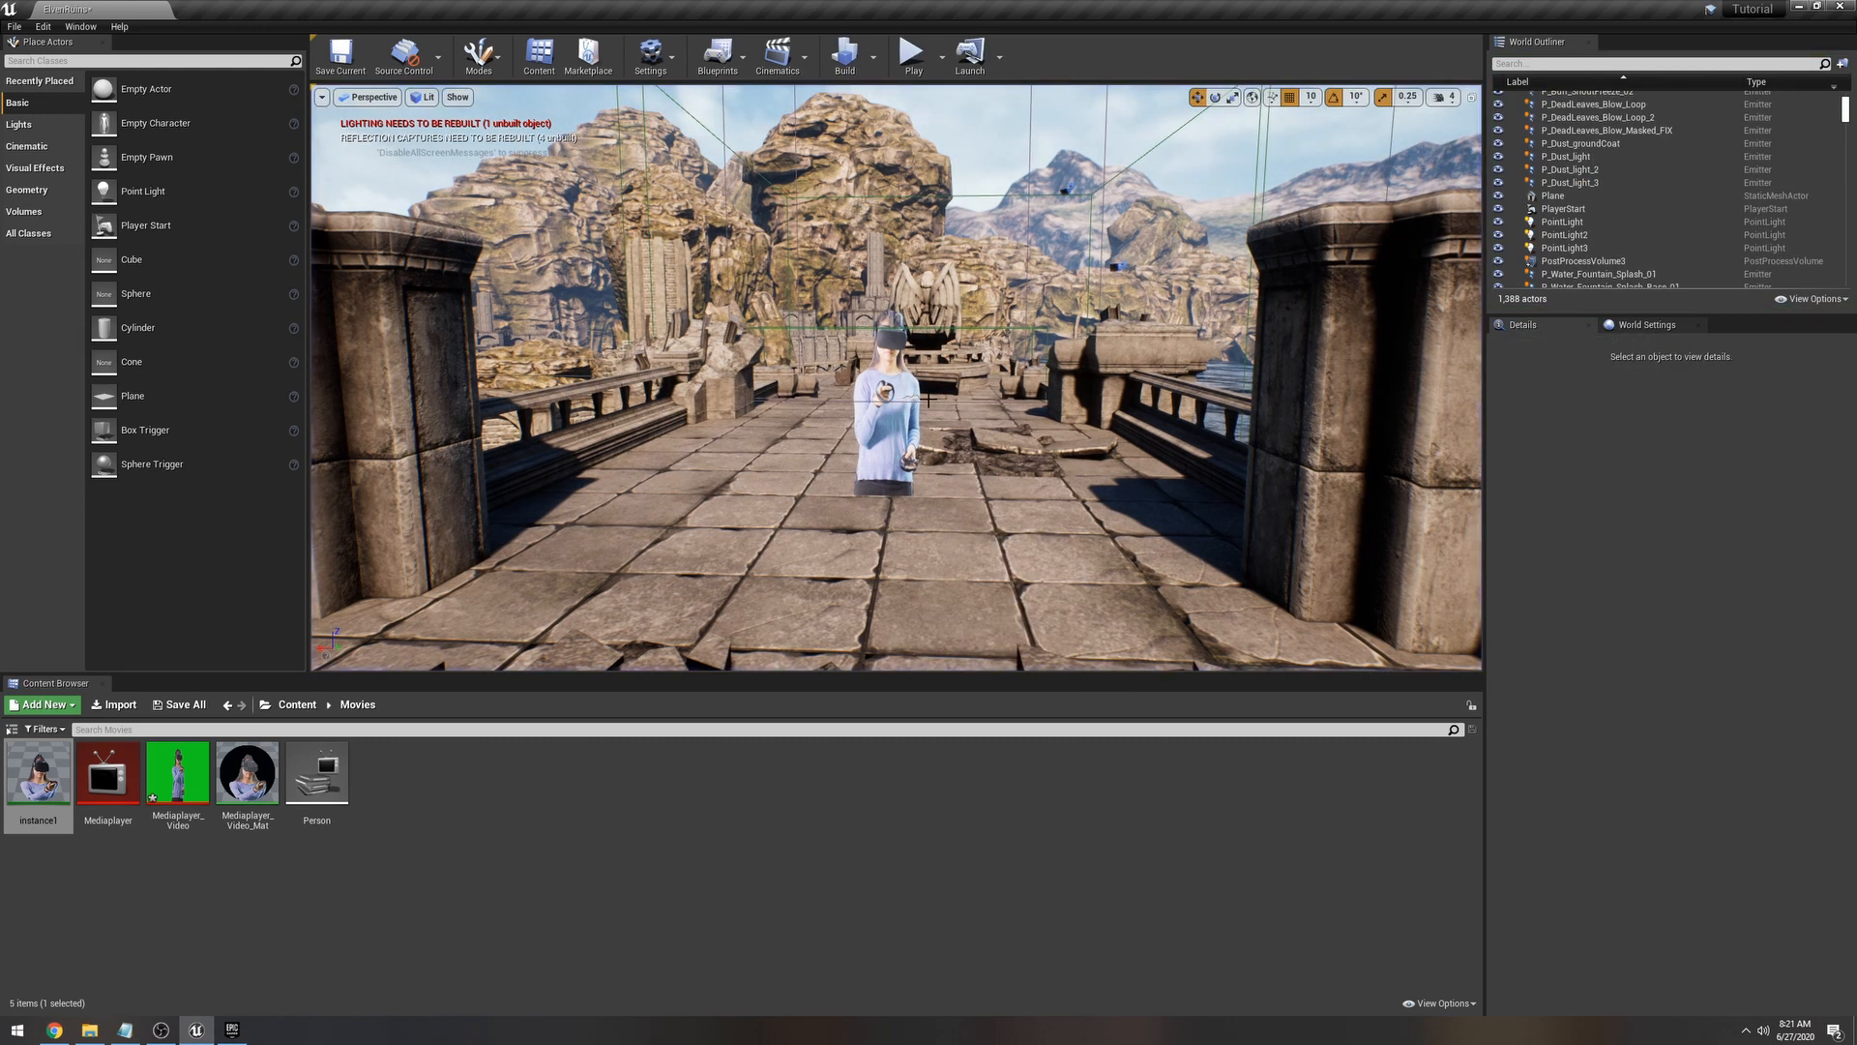
# Step: Open Mediaplayer_Video_Mat and add a Multiply node with its A input fed by the Texture Sample's RGB output
pyautogui.press('w')
pyautogui.moveTo(907, 383); pyautogui.dragTo(907, 383, button='right')
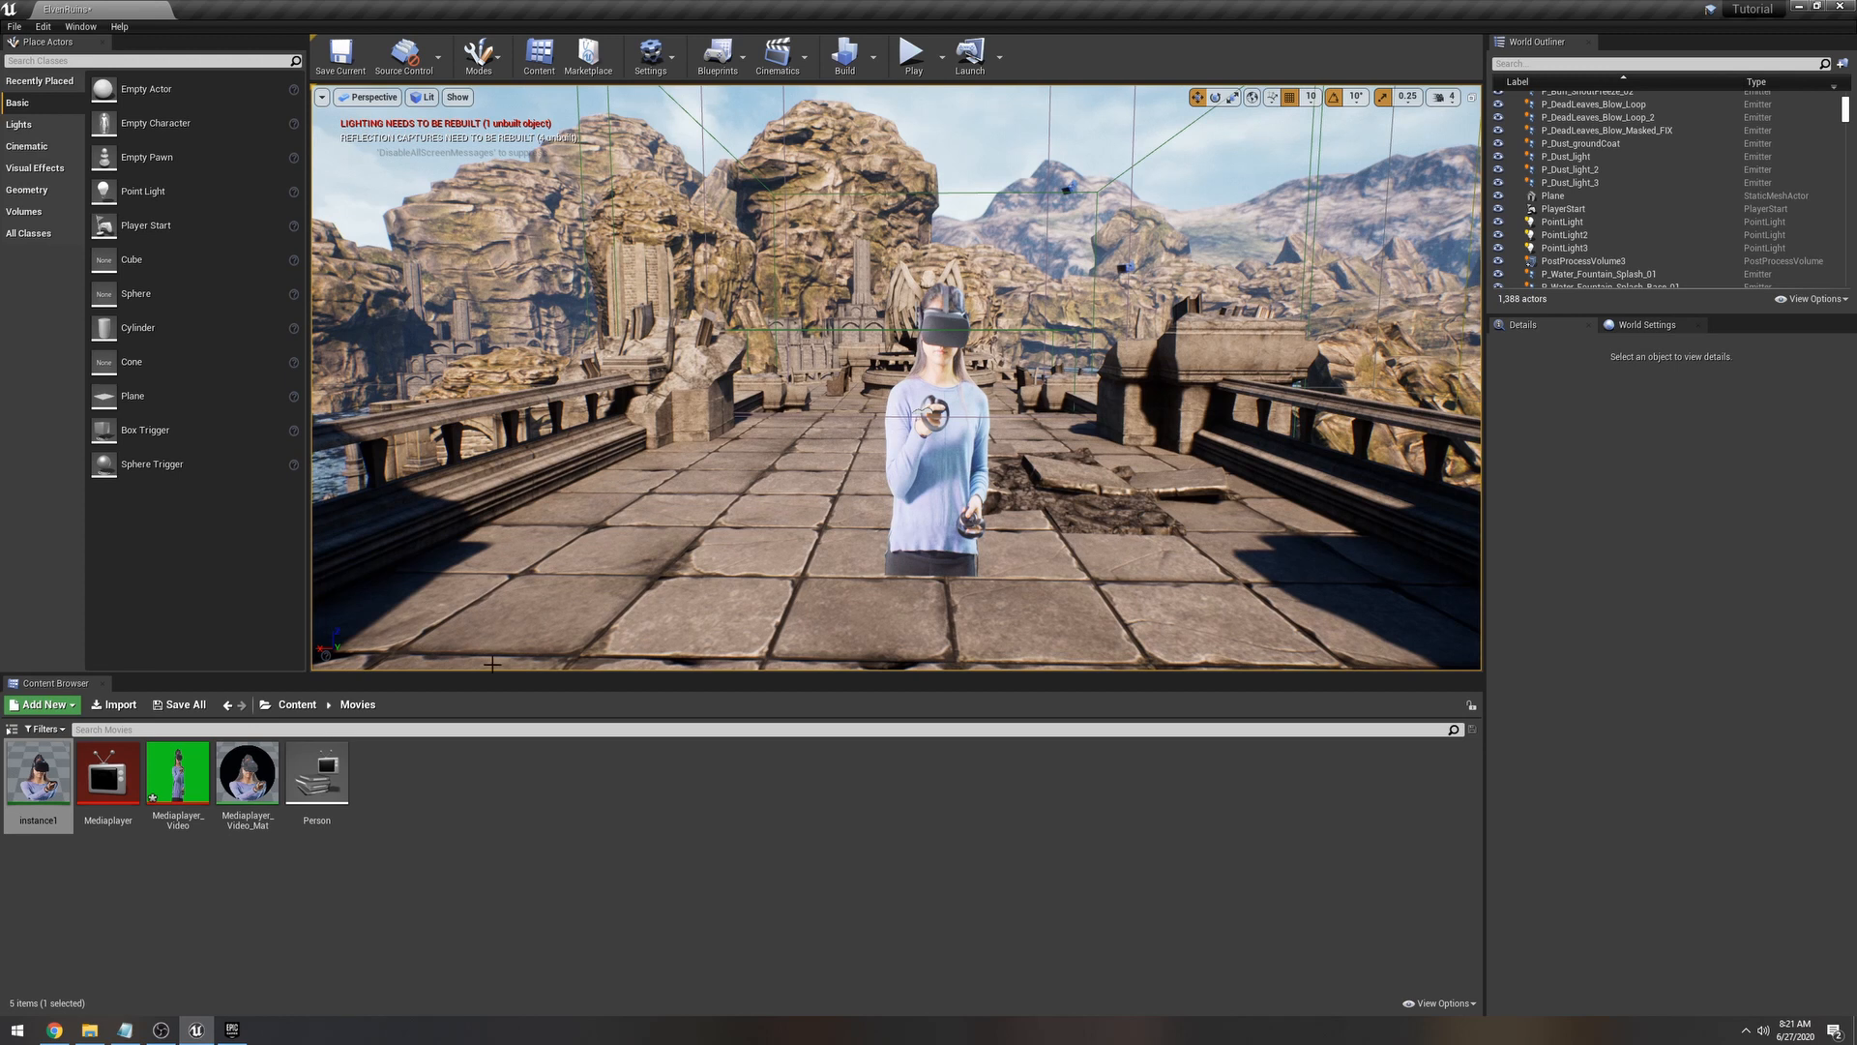
pyautogui.click(251, 788)
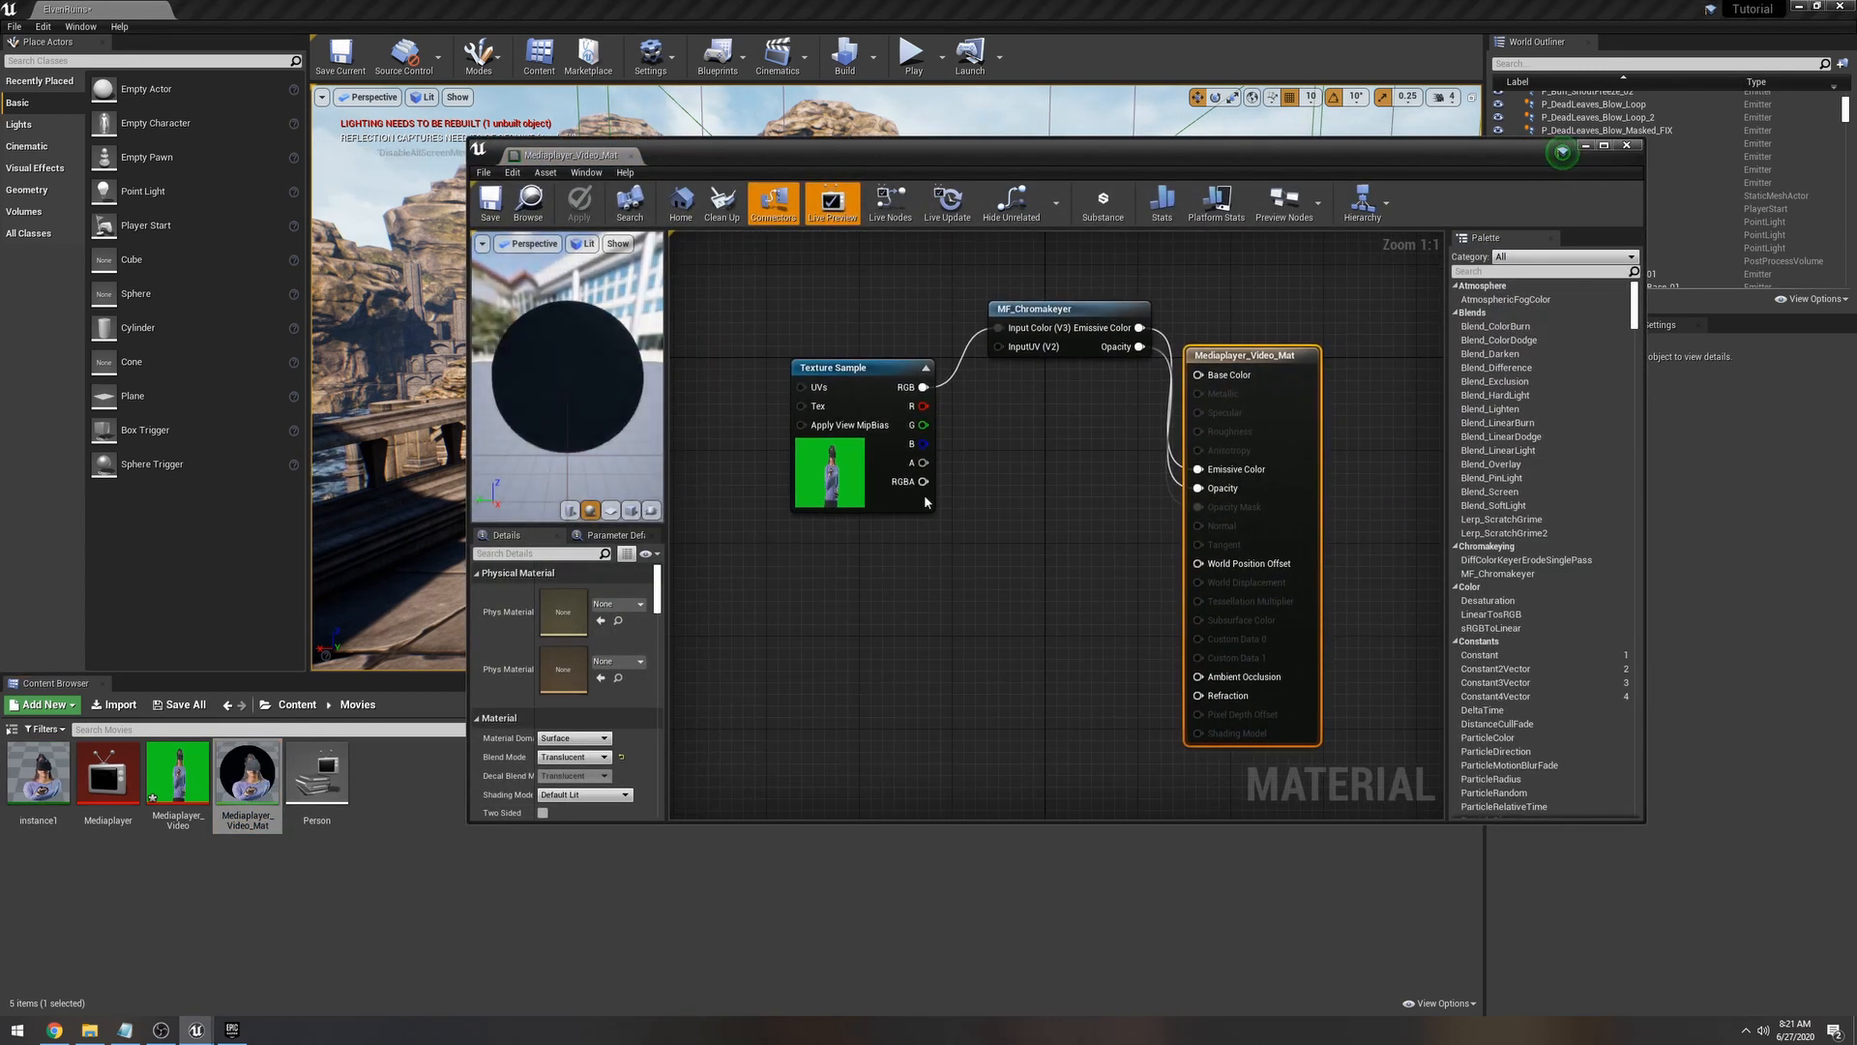
pyautogui.moveTo(921, 381); pyautogui.dragTo(856, 665)
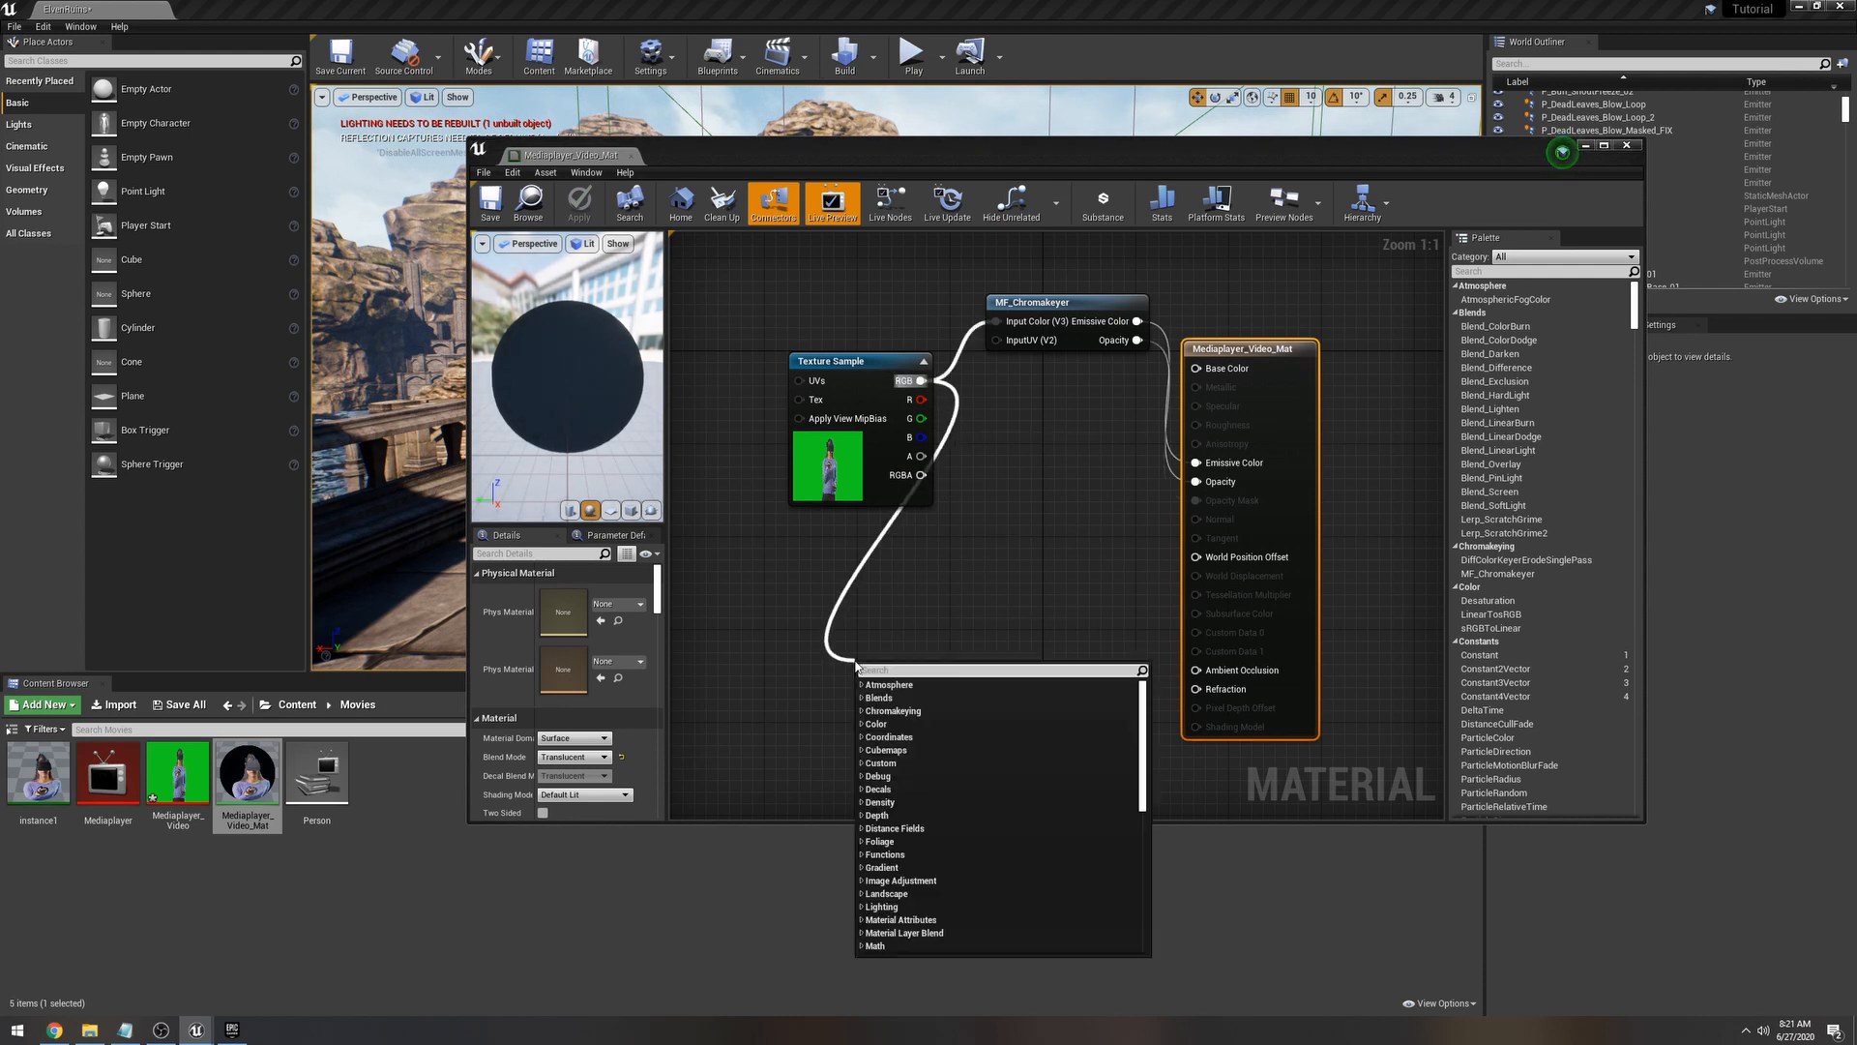
pyautogui.write('multi')
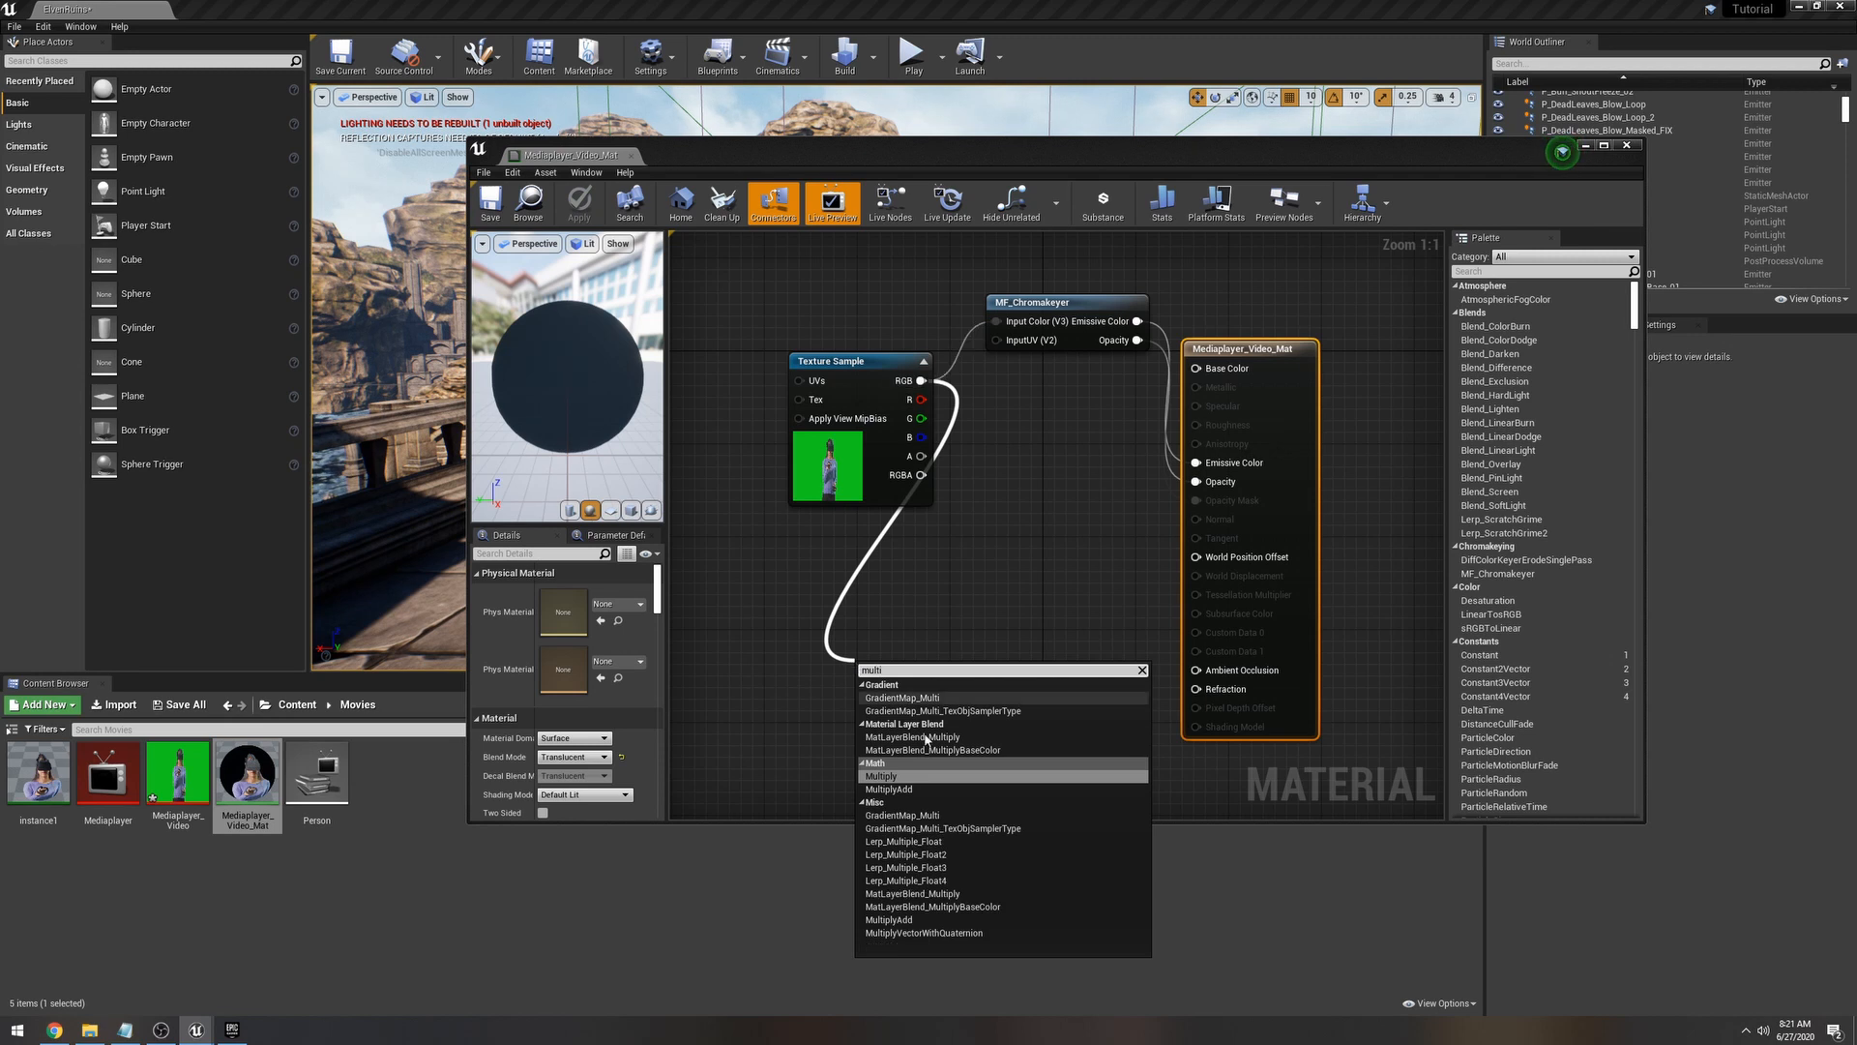
pyautogui.click(890, 775)
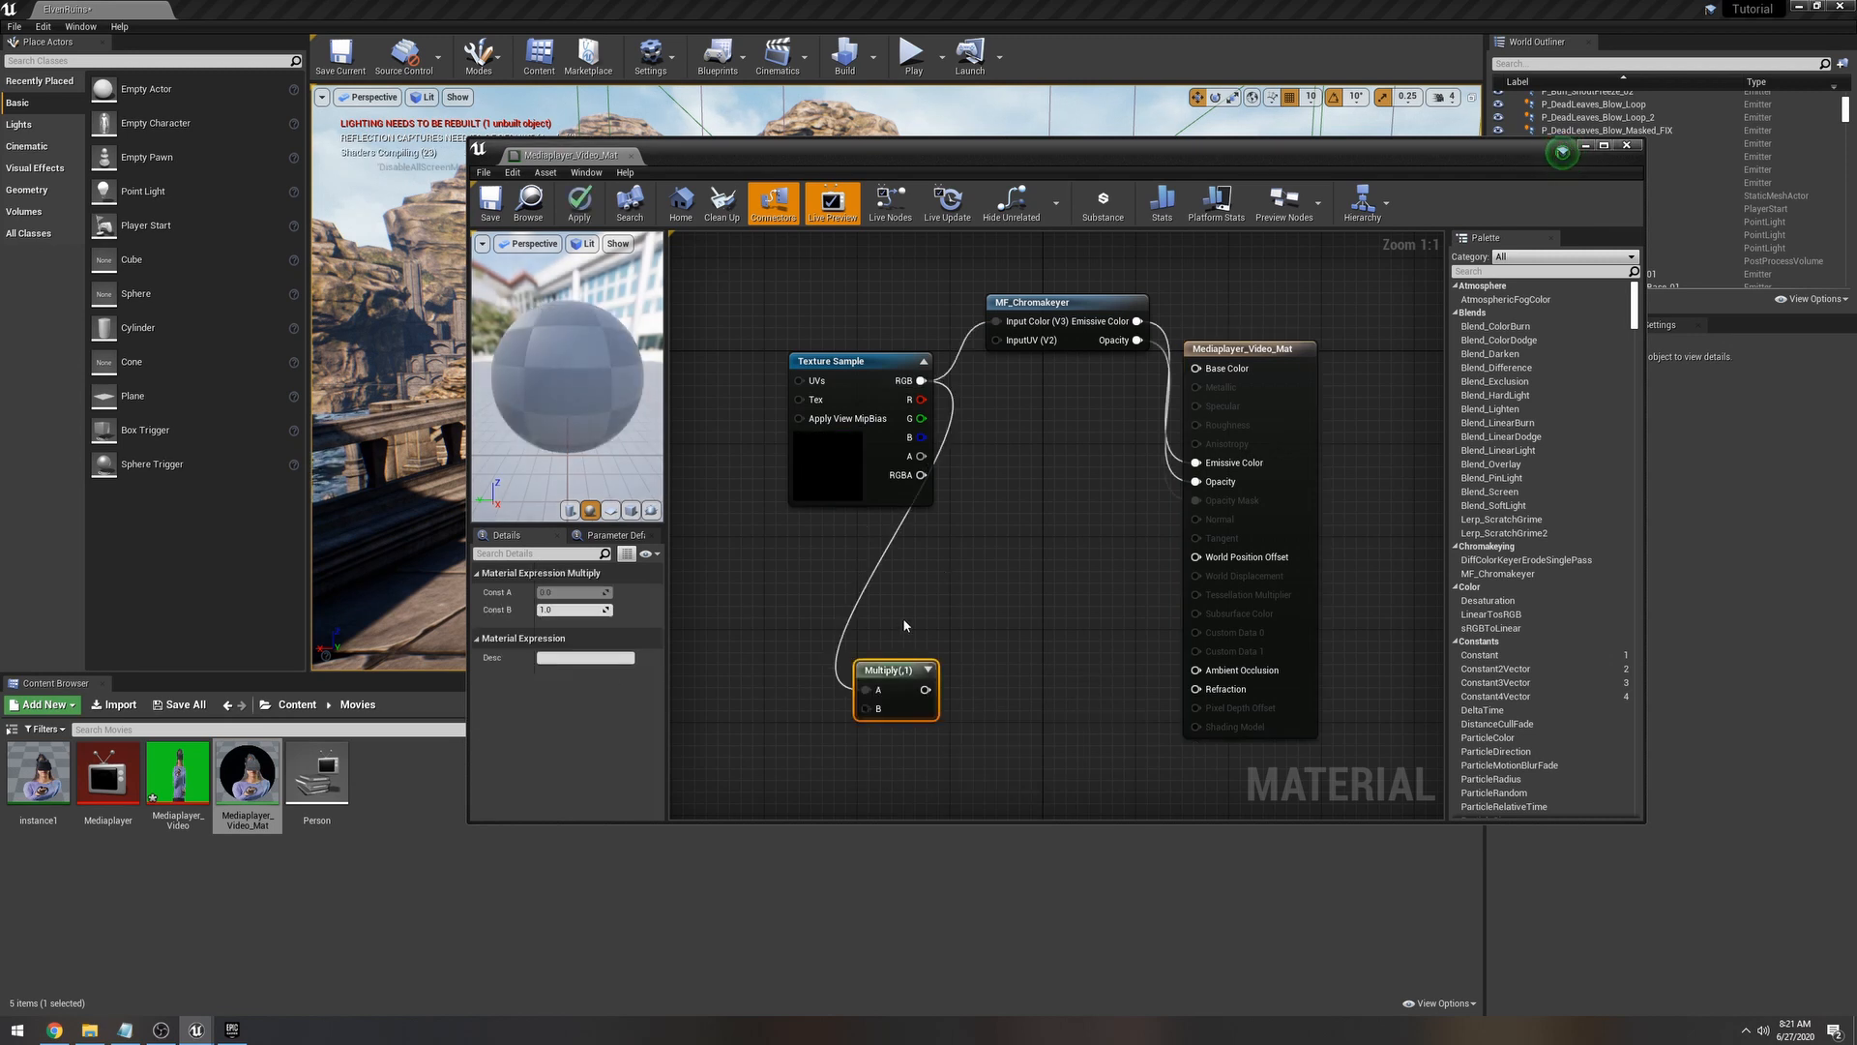
# Step: Feed the Multiply node's B input from a new Constant node and connect the Multiply output to Emissive Color
pyautogui.moveTo(892, 671); pyautogui.dragTo(965, 582)
pyautogui.rightClick(818, 646)
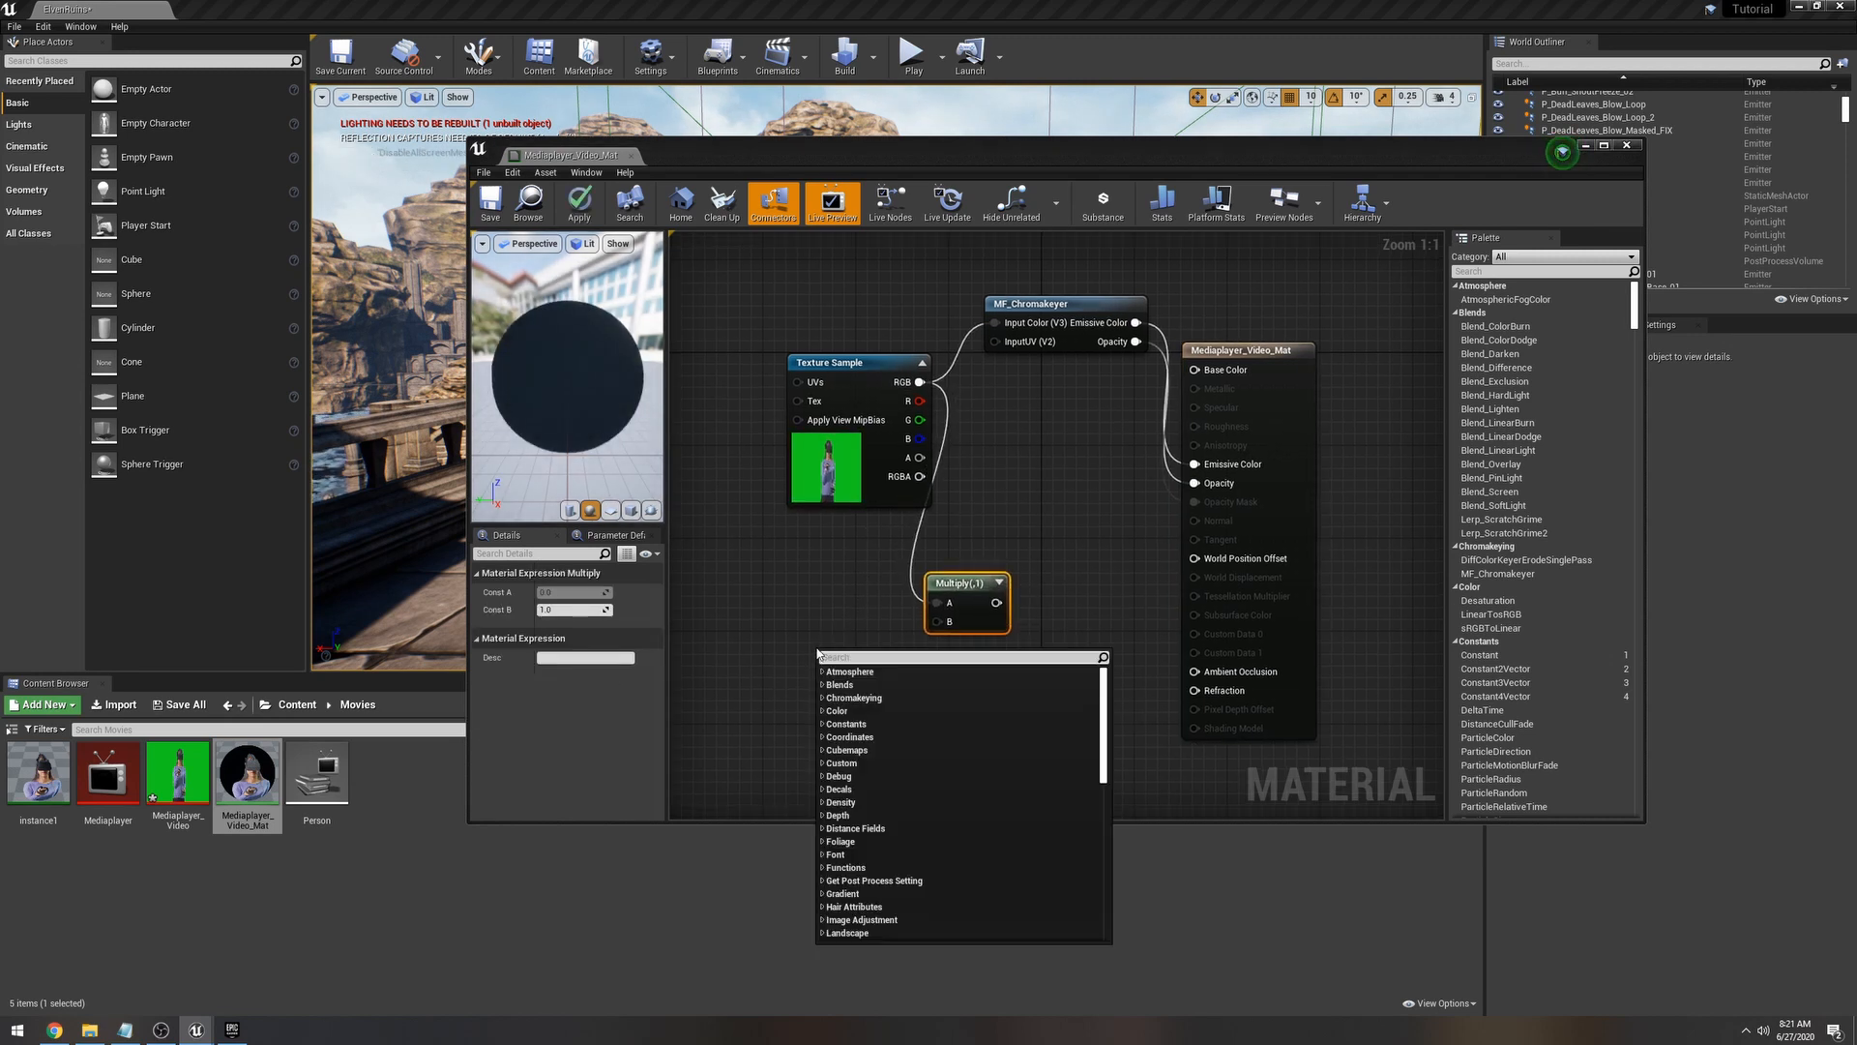
pyautogui.write('cons')
pyautogui.click(844, 683)
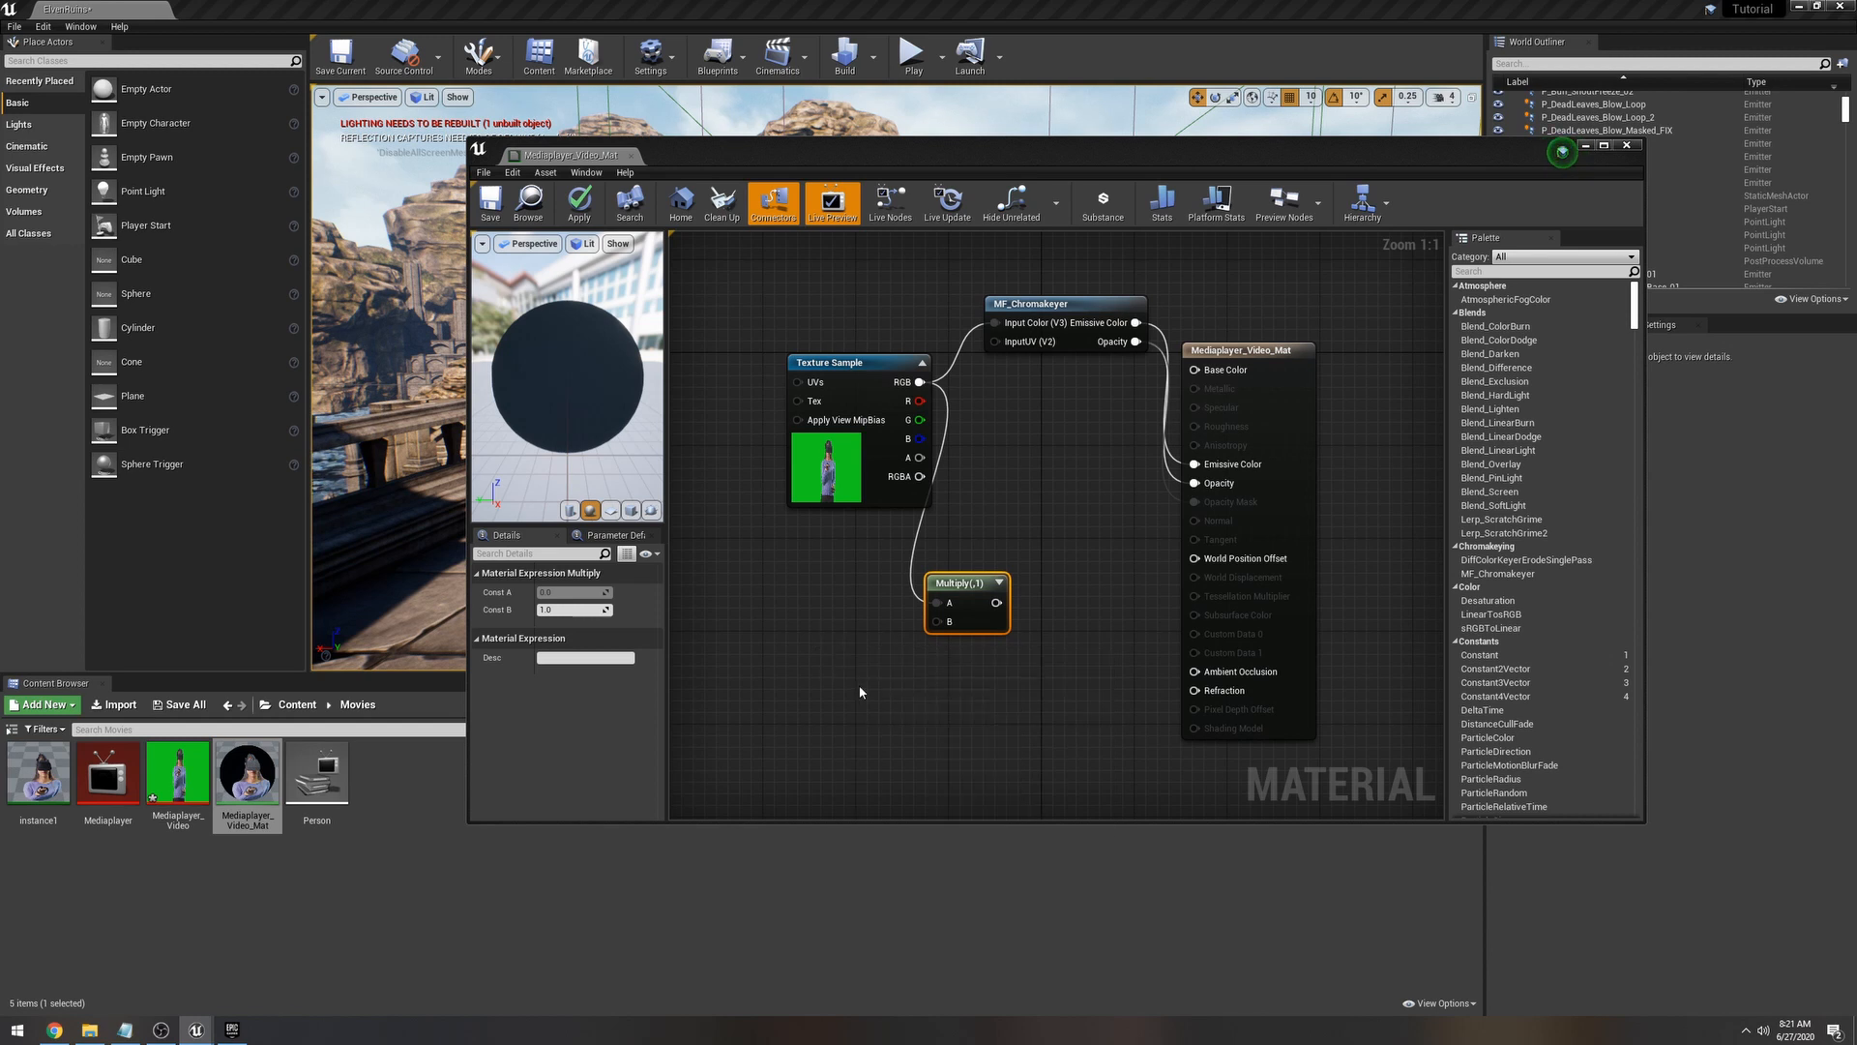
pyautogui.moveTo(844, 677); pyautogui.dragTo(1195, 464)
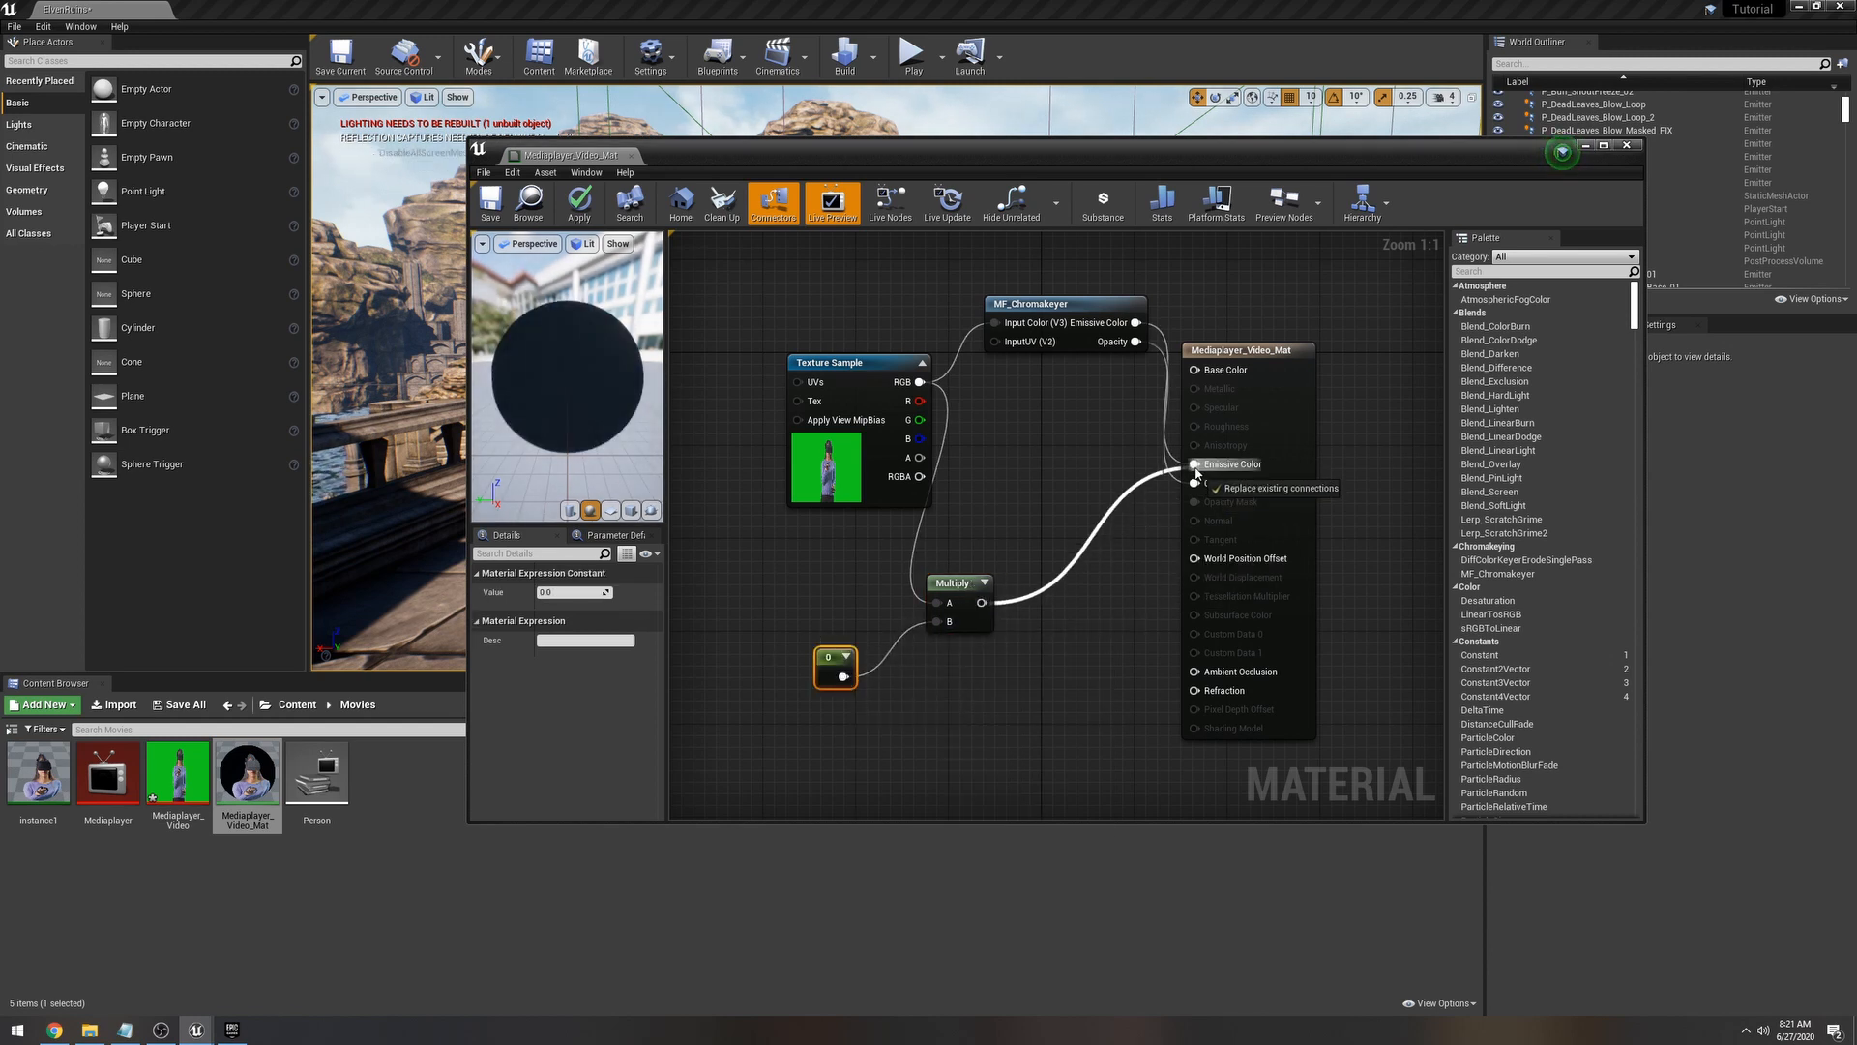
# Step: Set the Constant node's value to 0.2, save the Mediaplayer_Video_Mat material and close its editor
pyautogui.moveTo(890, 612); pyautogui.dragTo(970, 611, button='right')
pyautogui.click(914, 657)
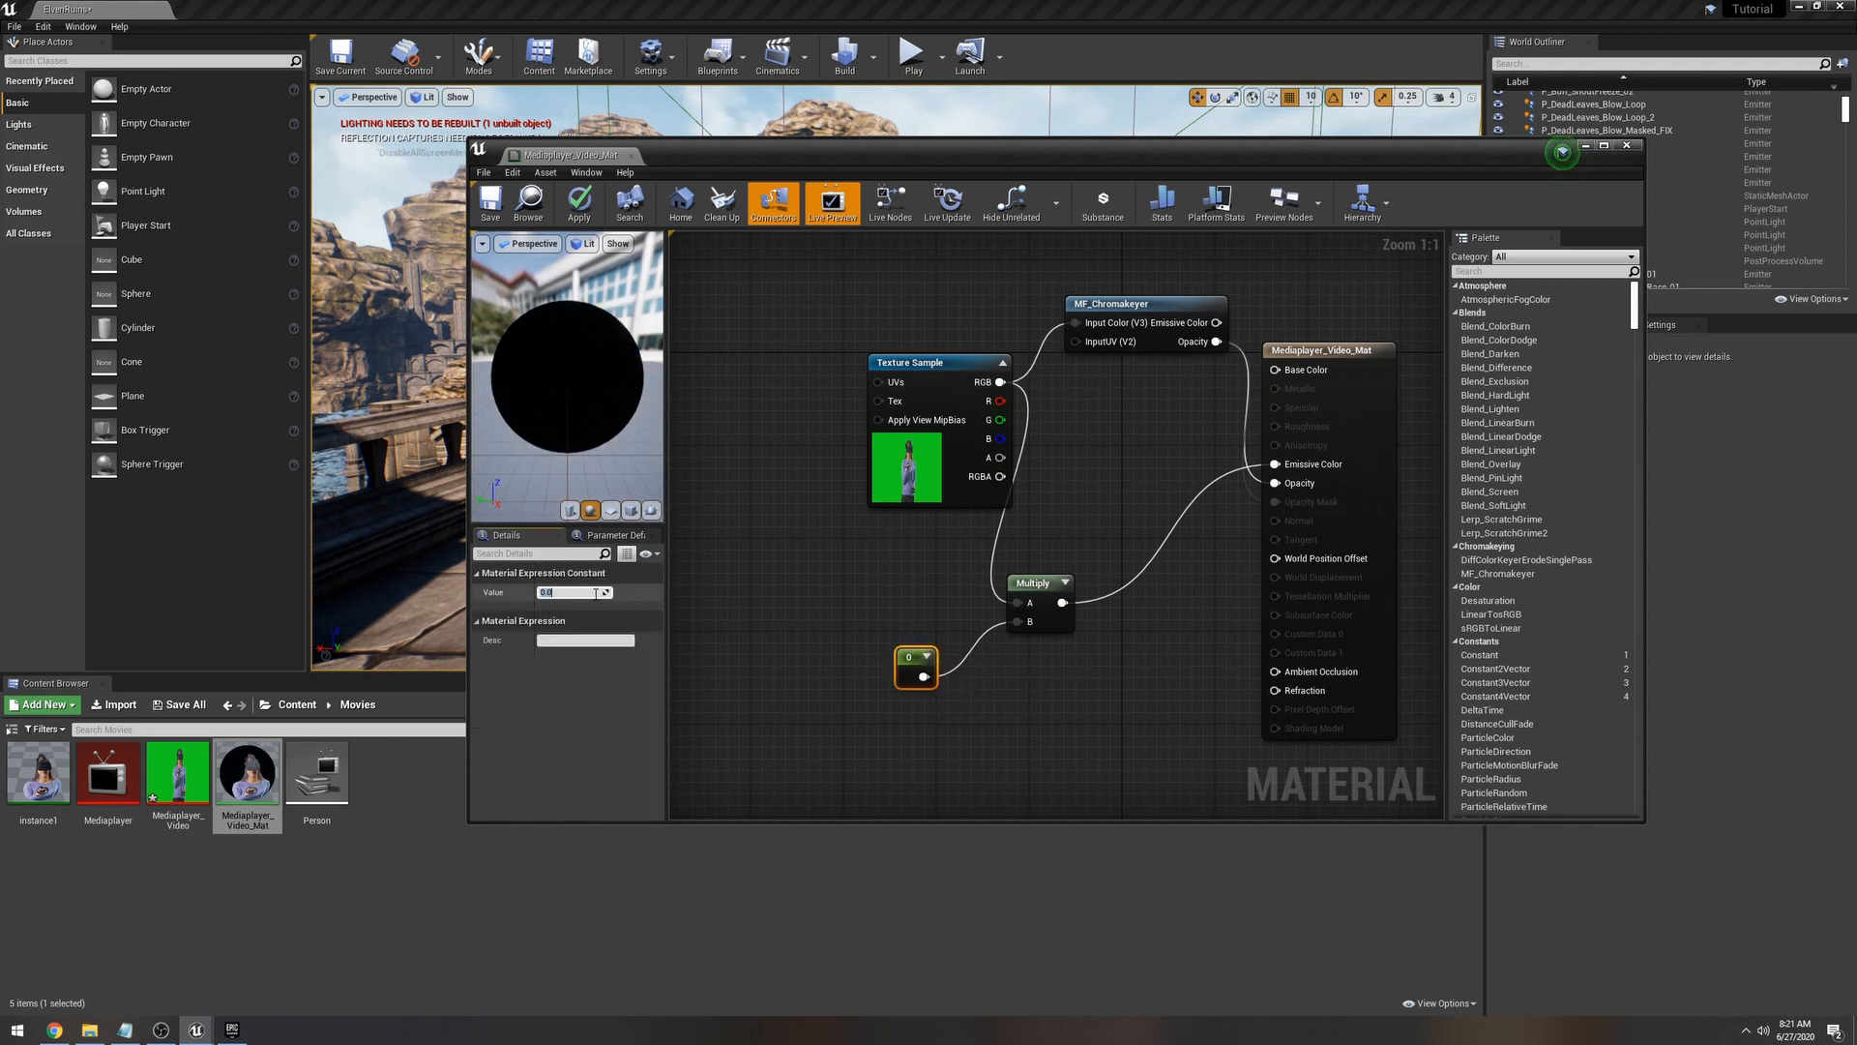
pyautogui.press('Return')
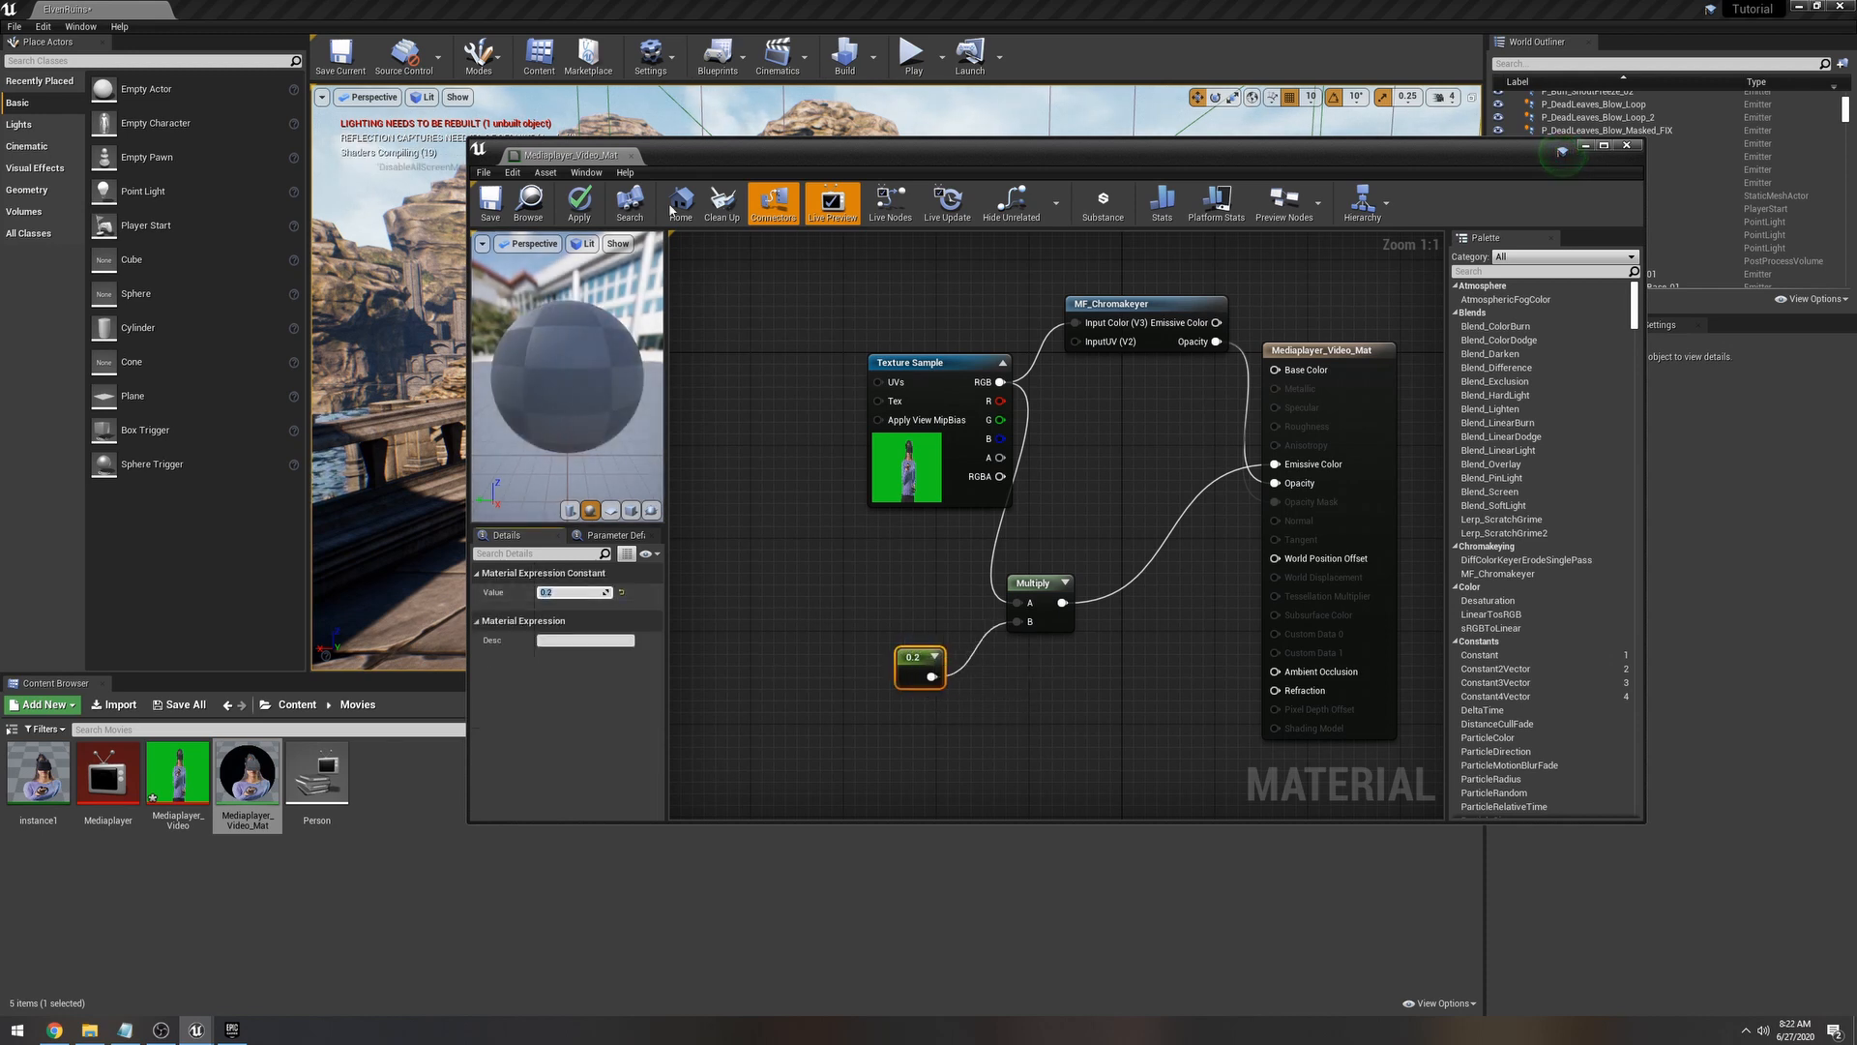
pyautogui.click(490, 205)
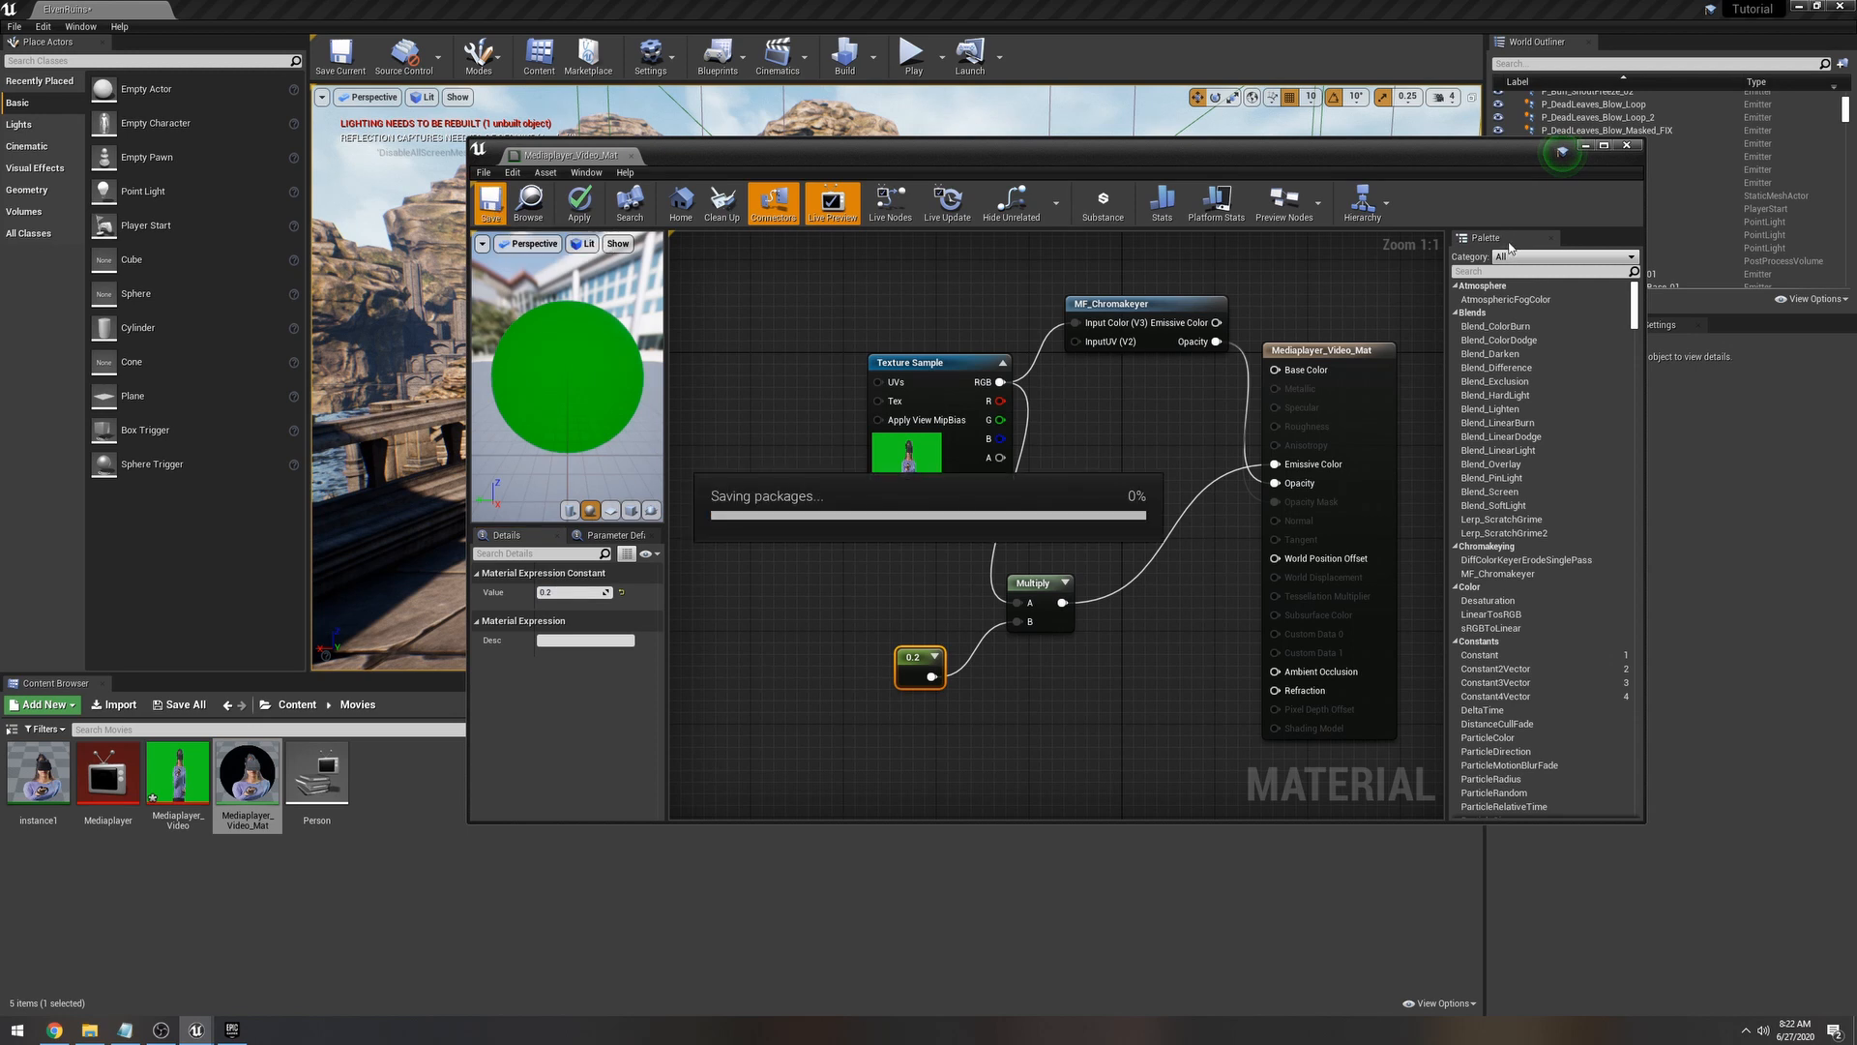
pyautogui.click(1626, 145)
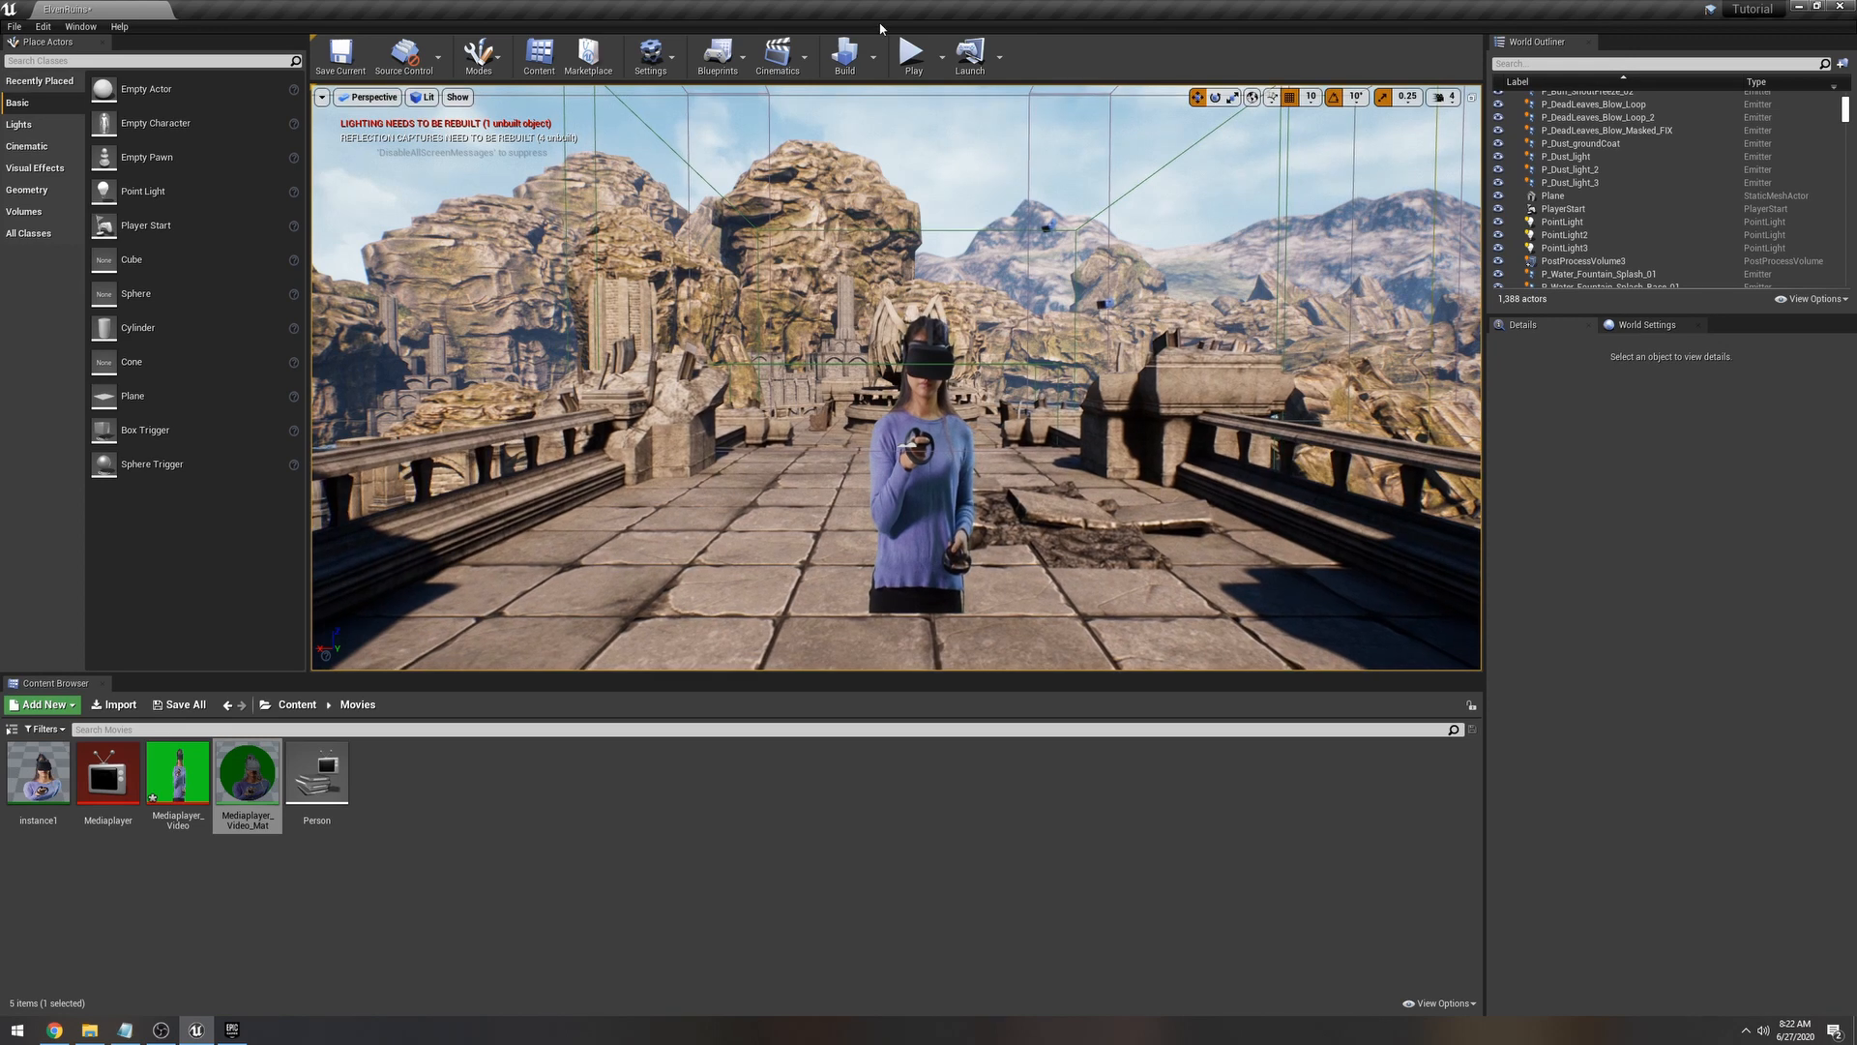
# Step: Play the level, move toward and away from the keyed person to check the brightness, and stop the session
pyautogui.click(913, 55)
pyautogui.press('w')
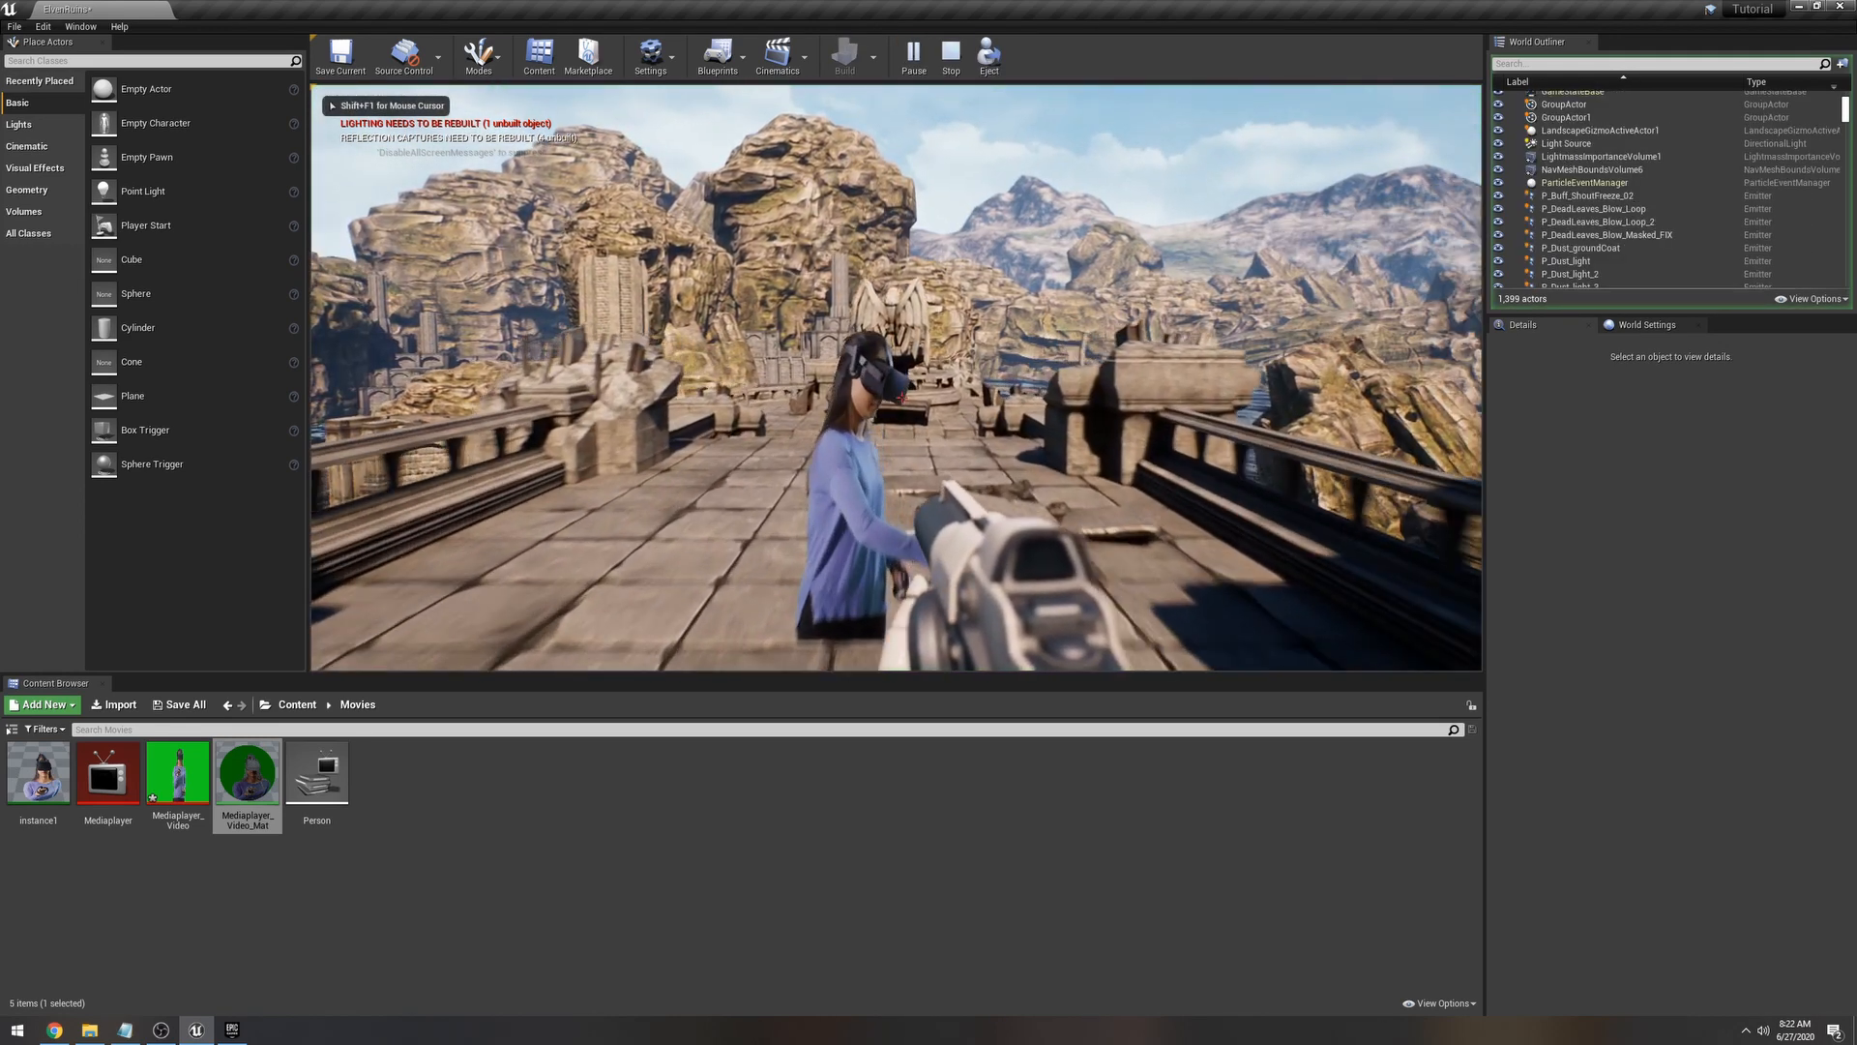
pyautogui.press('s')
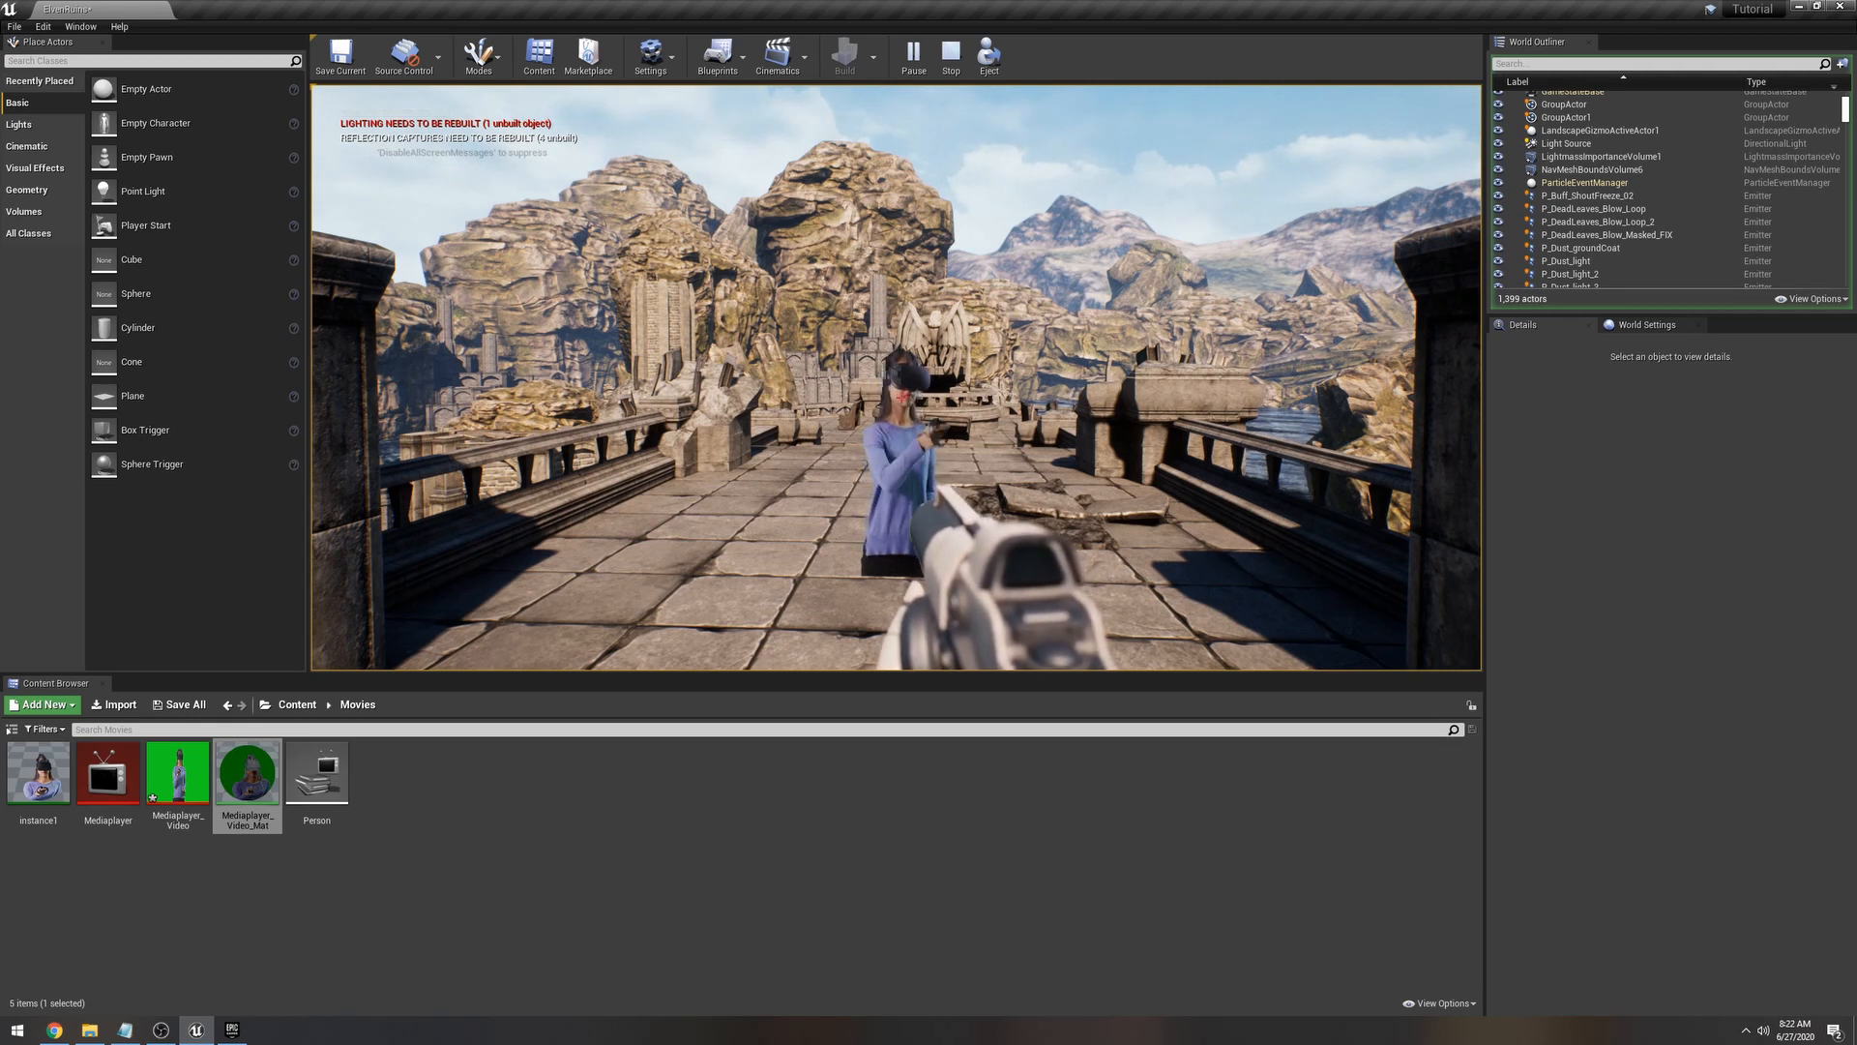
pyautogui.press('s')
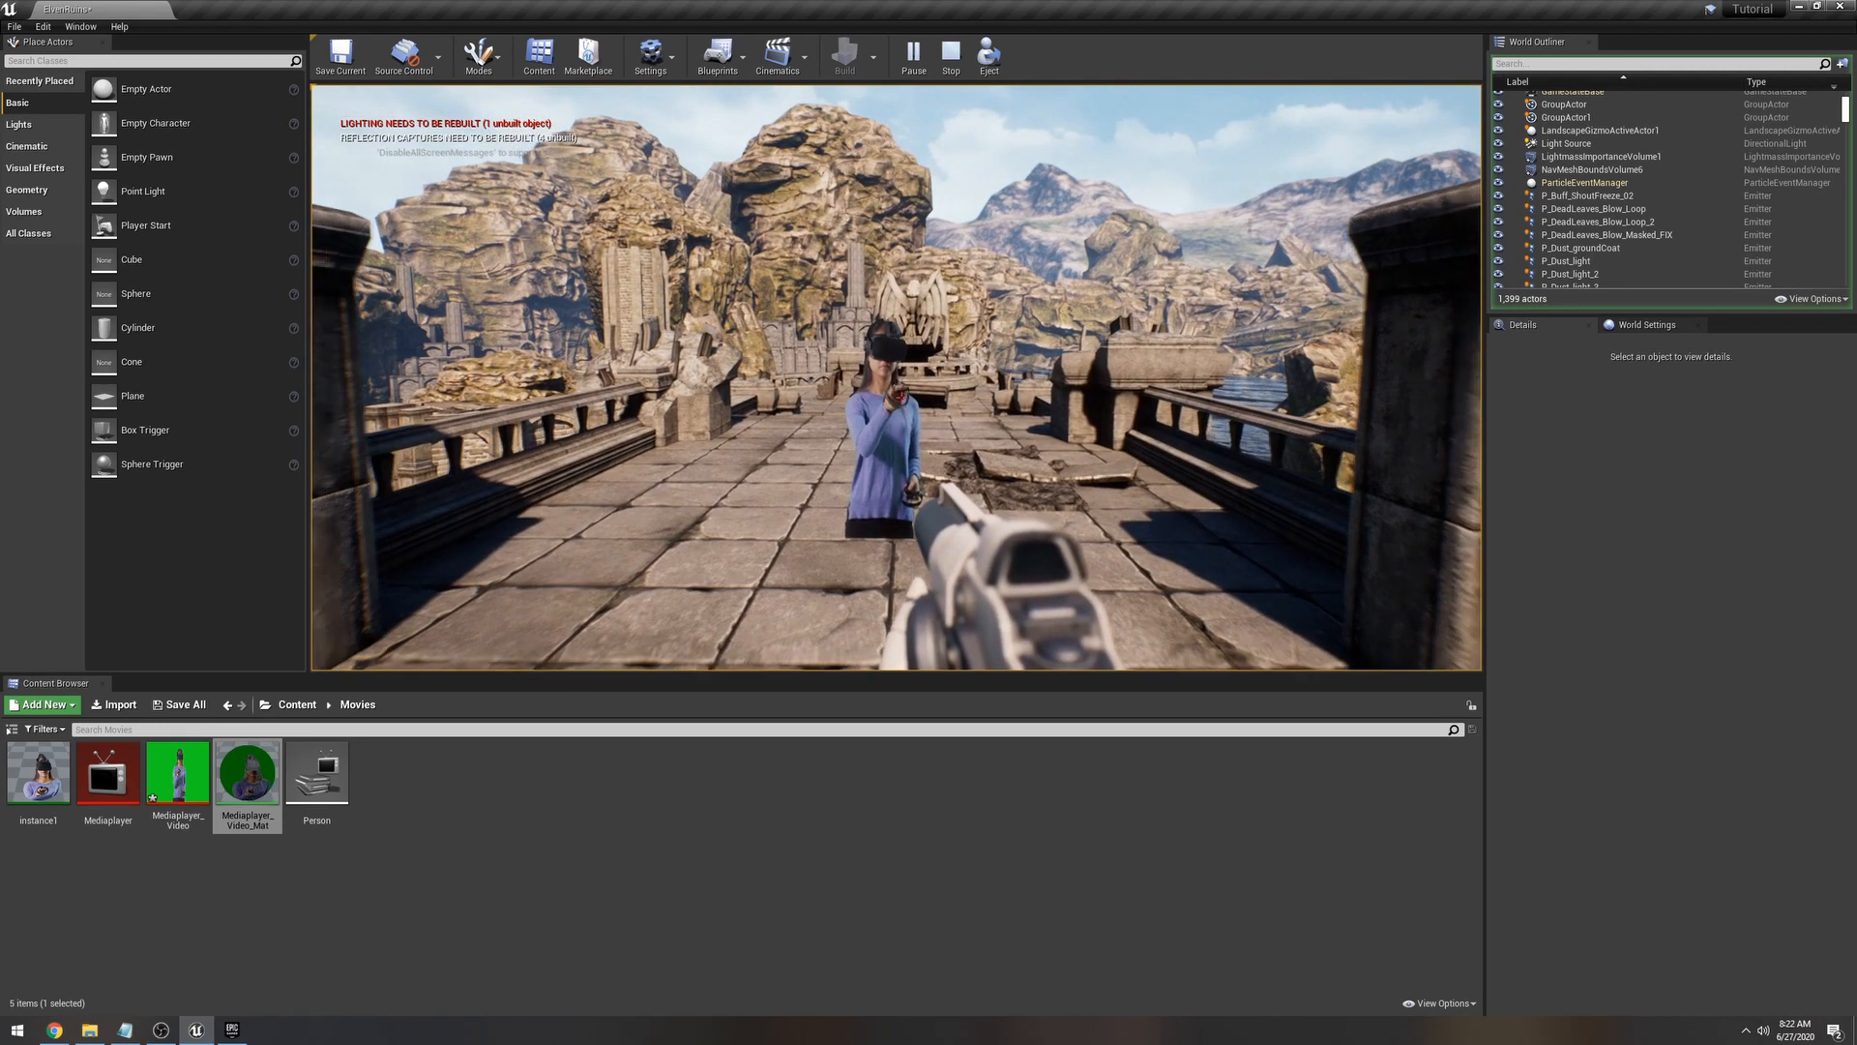
pyautogui.press('Escape')
# Step: Add a level sequence named yourmom and extend its playback end to about frame 417
pyautogui.moveTo(1070, 345)
pyautogui.mouseDown(button='right')
pyautogui.moveTo(1083, 295)
pyautogui.moveTo(1068, 342)
pyautogui.mouseUp(button='right')
pyautogui.press('e')
pyautogui.press('q')
pyautogui.press('e')
pyautogui.press('w')
pyautogui.press('s')
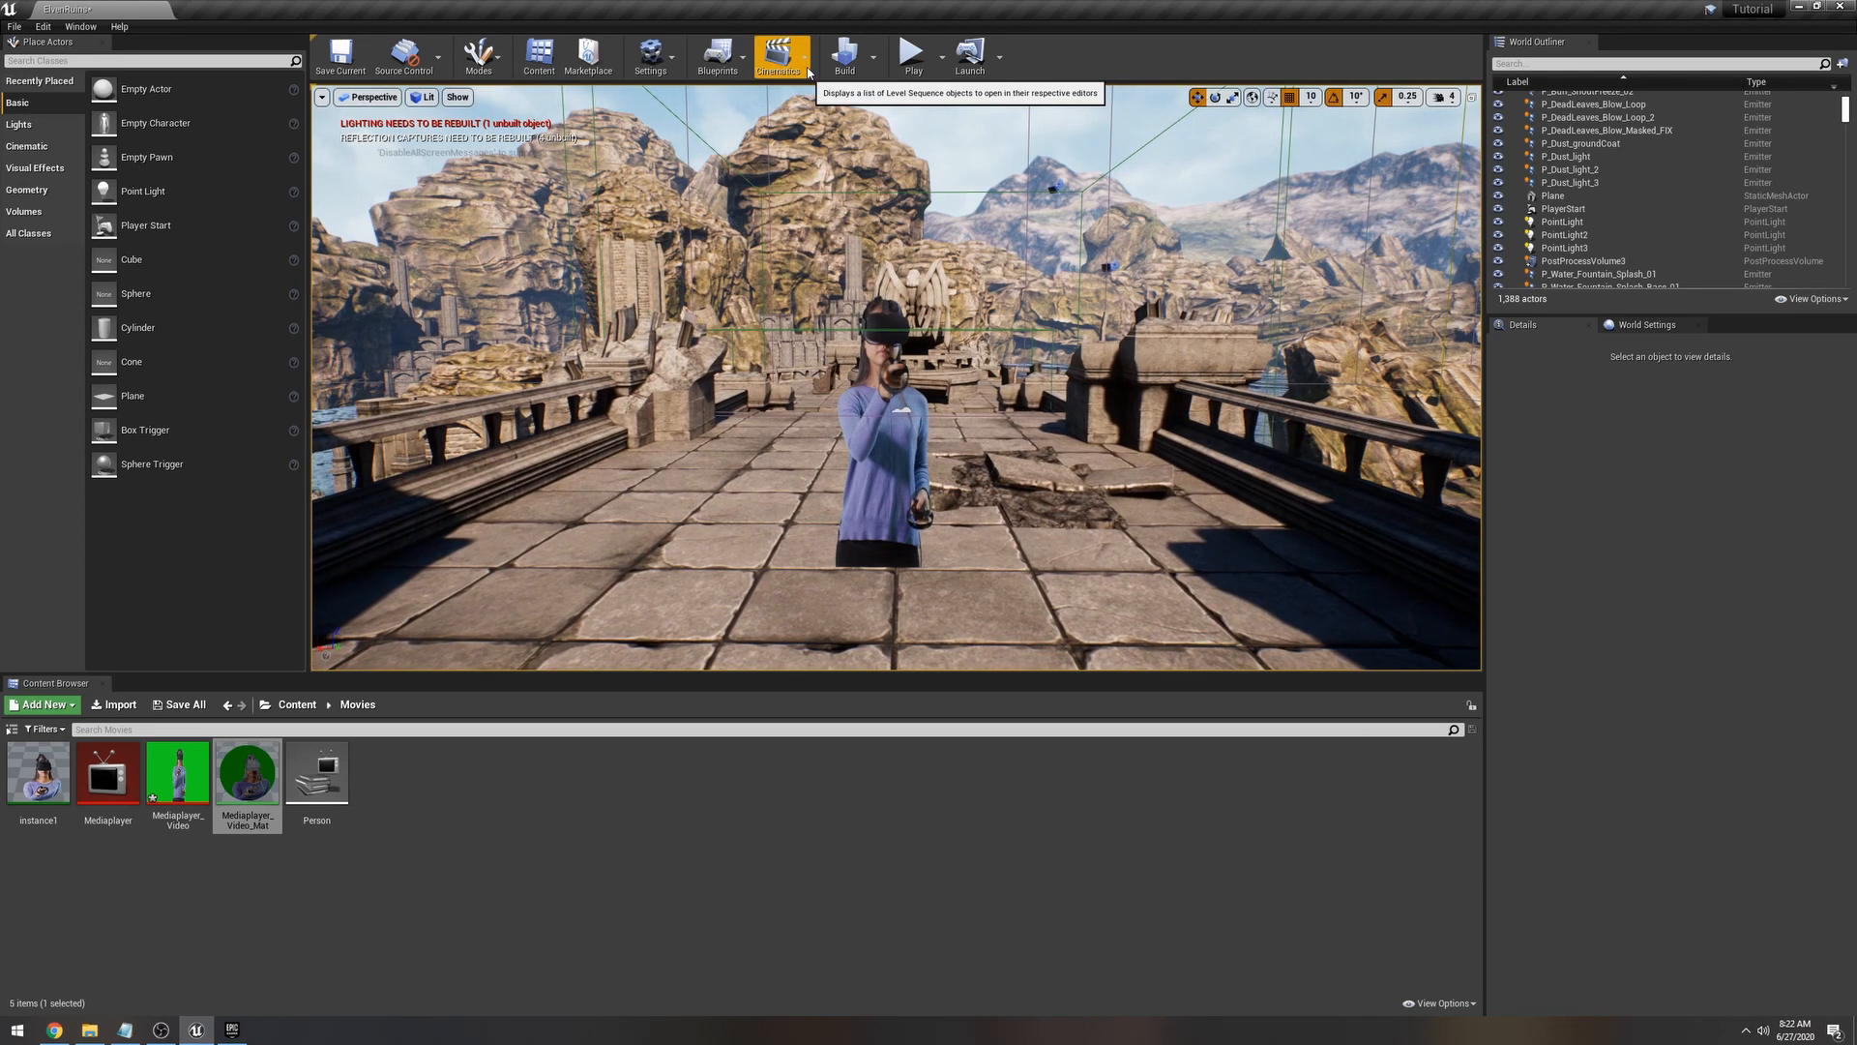
pyautogui.click(808, 69)
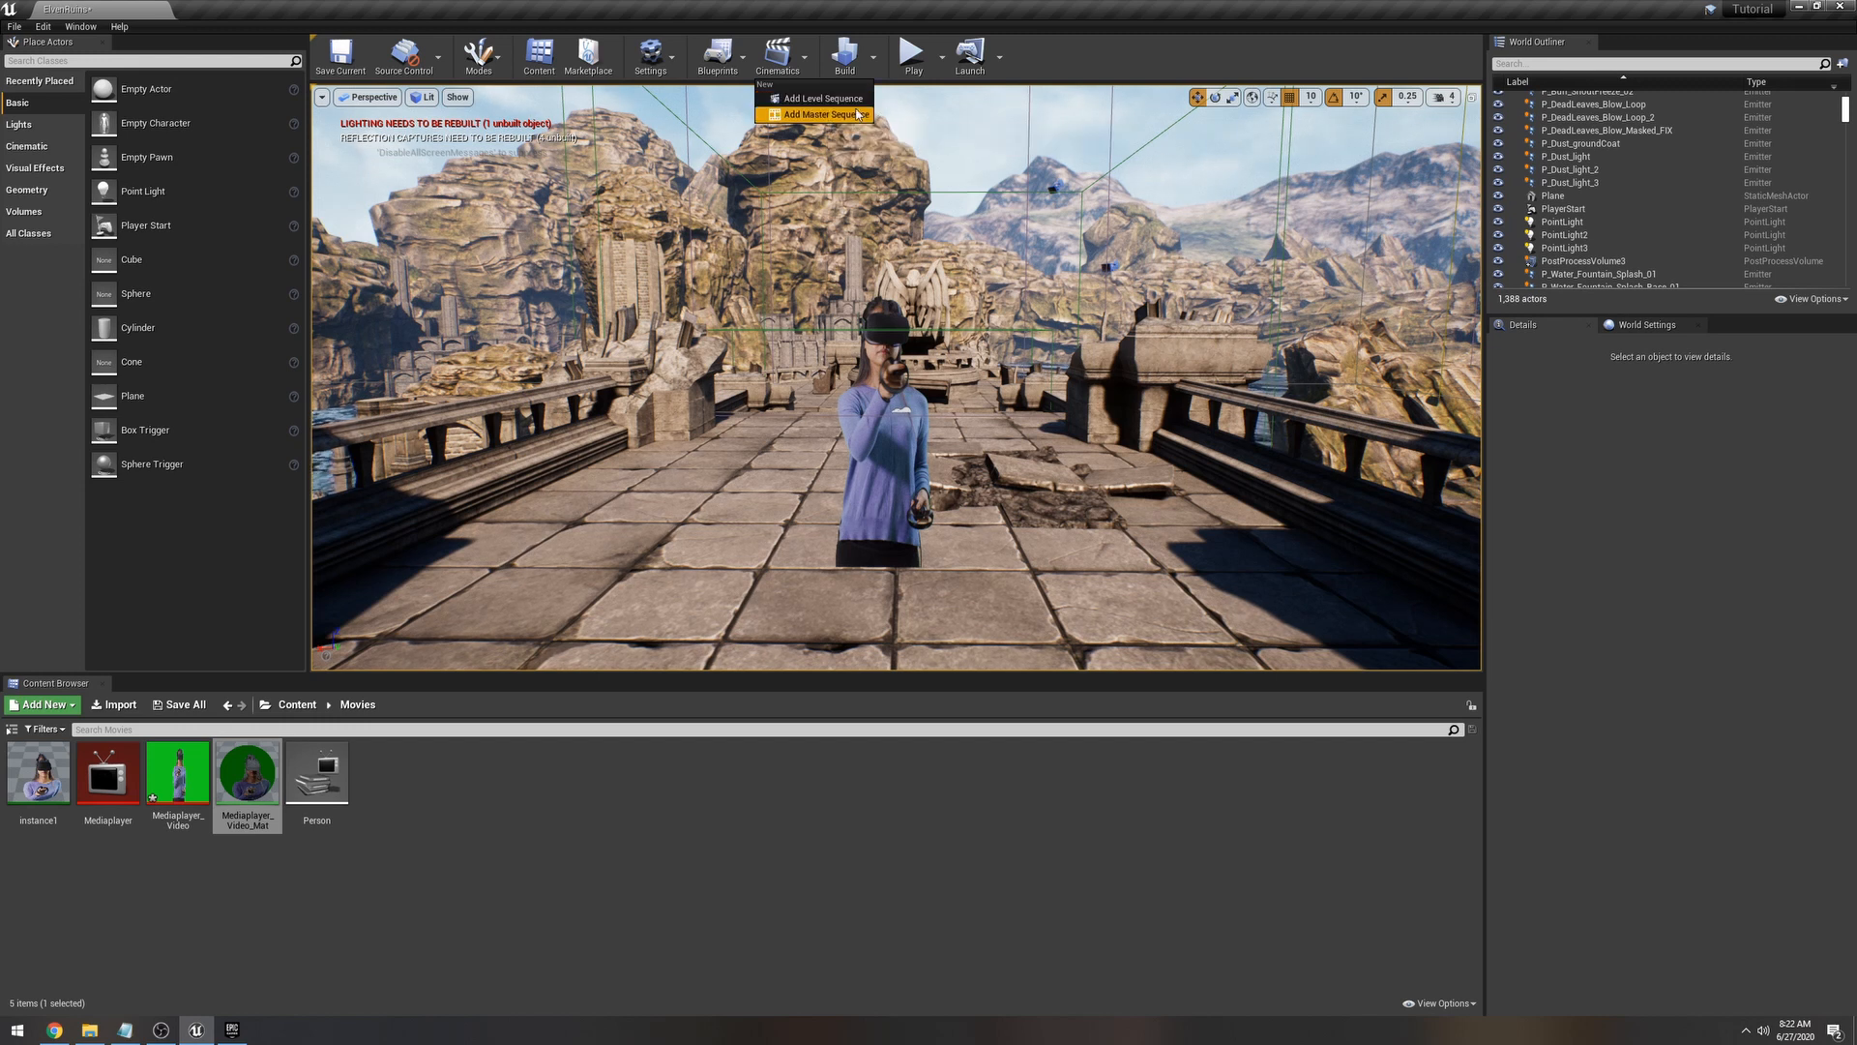
pyautogui.click(823, 101)
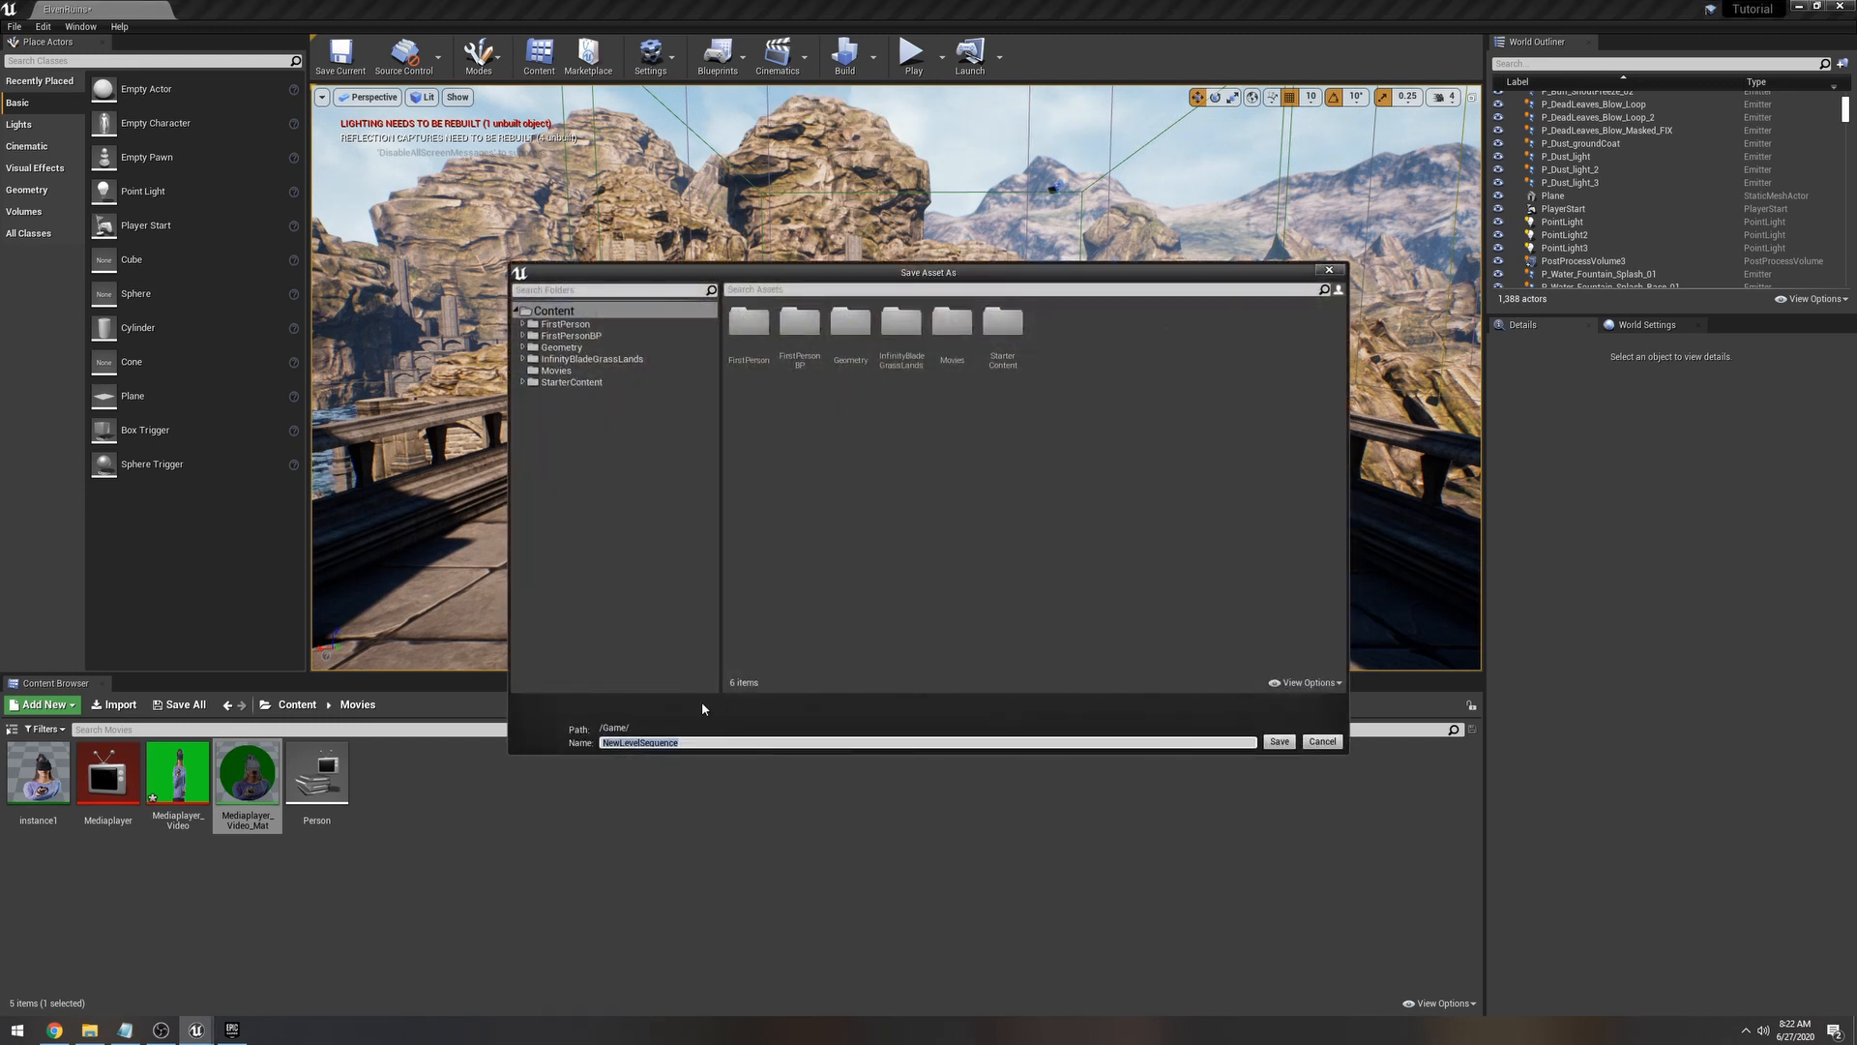
pyautogui.write('yourmom')
pyautogui.press('Return')
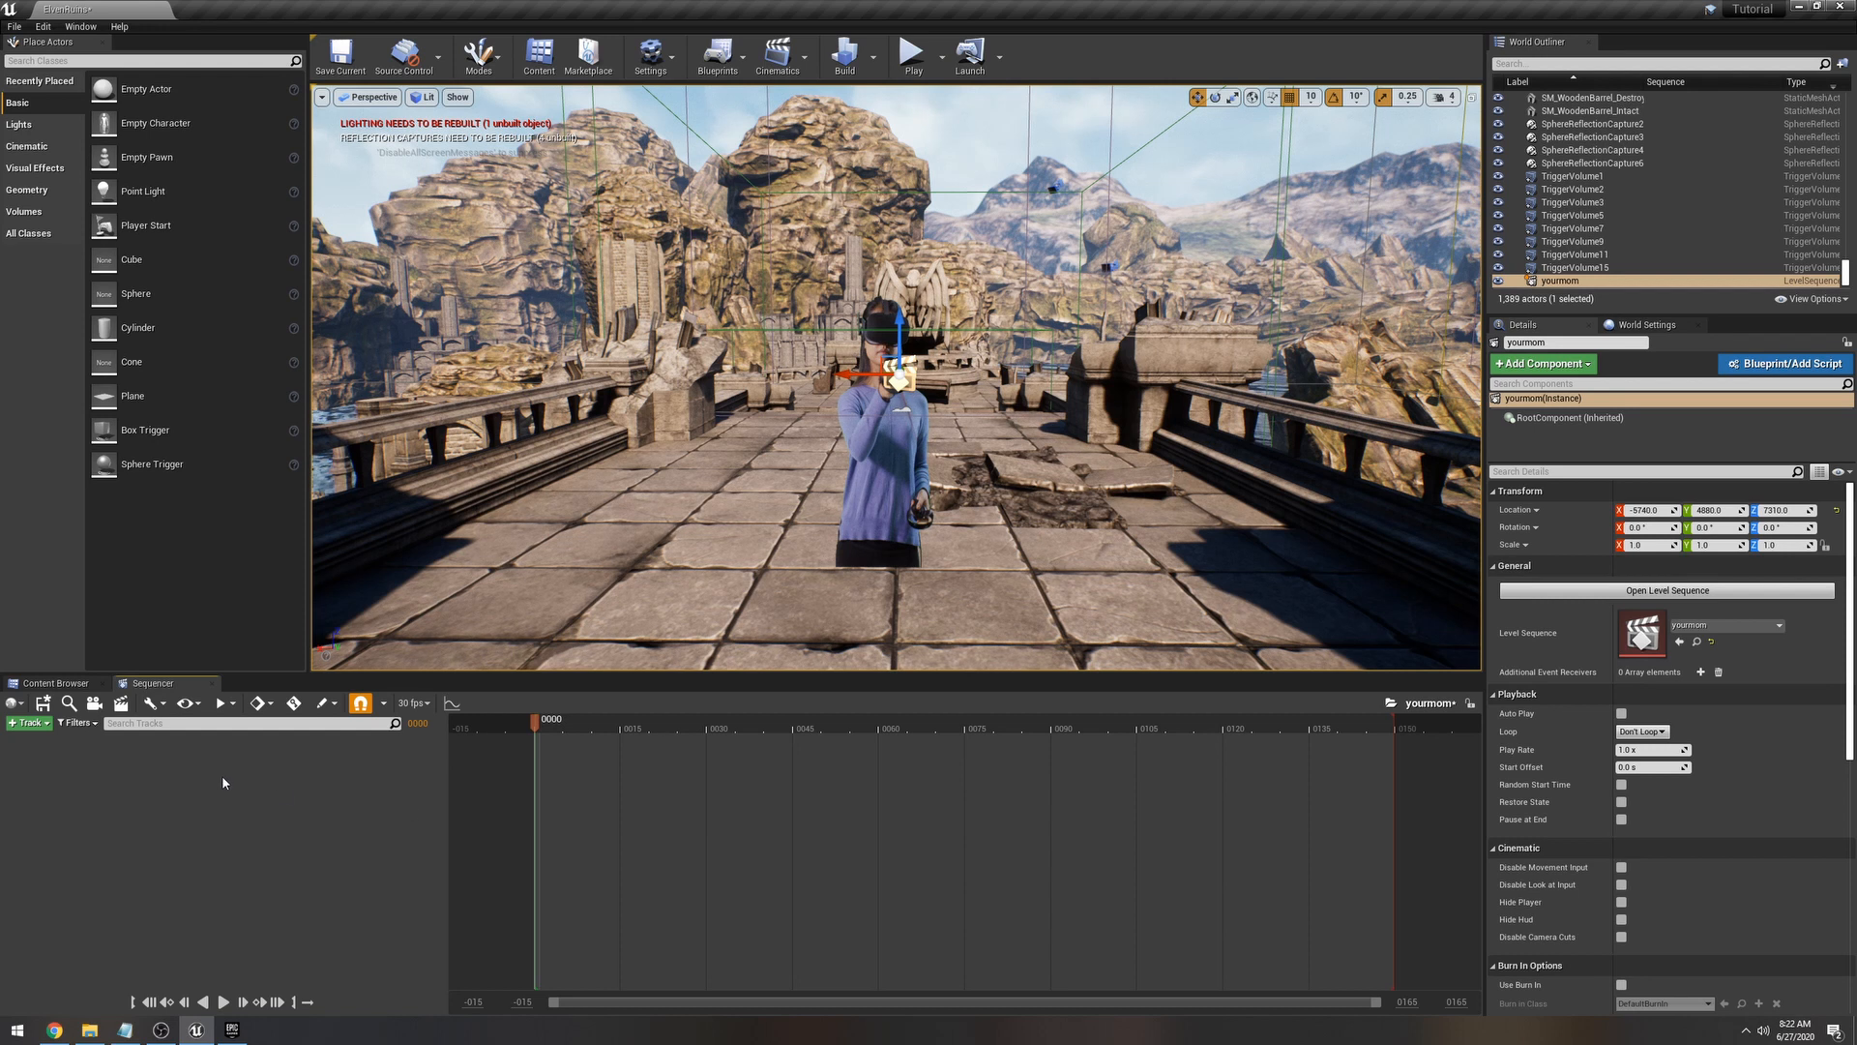
pyautogui.keyDown('ctrl'); pyautogui.scroll(-5, 907, 824); pyautogui.keyUp('ctrl')
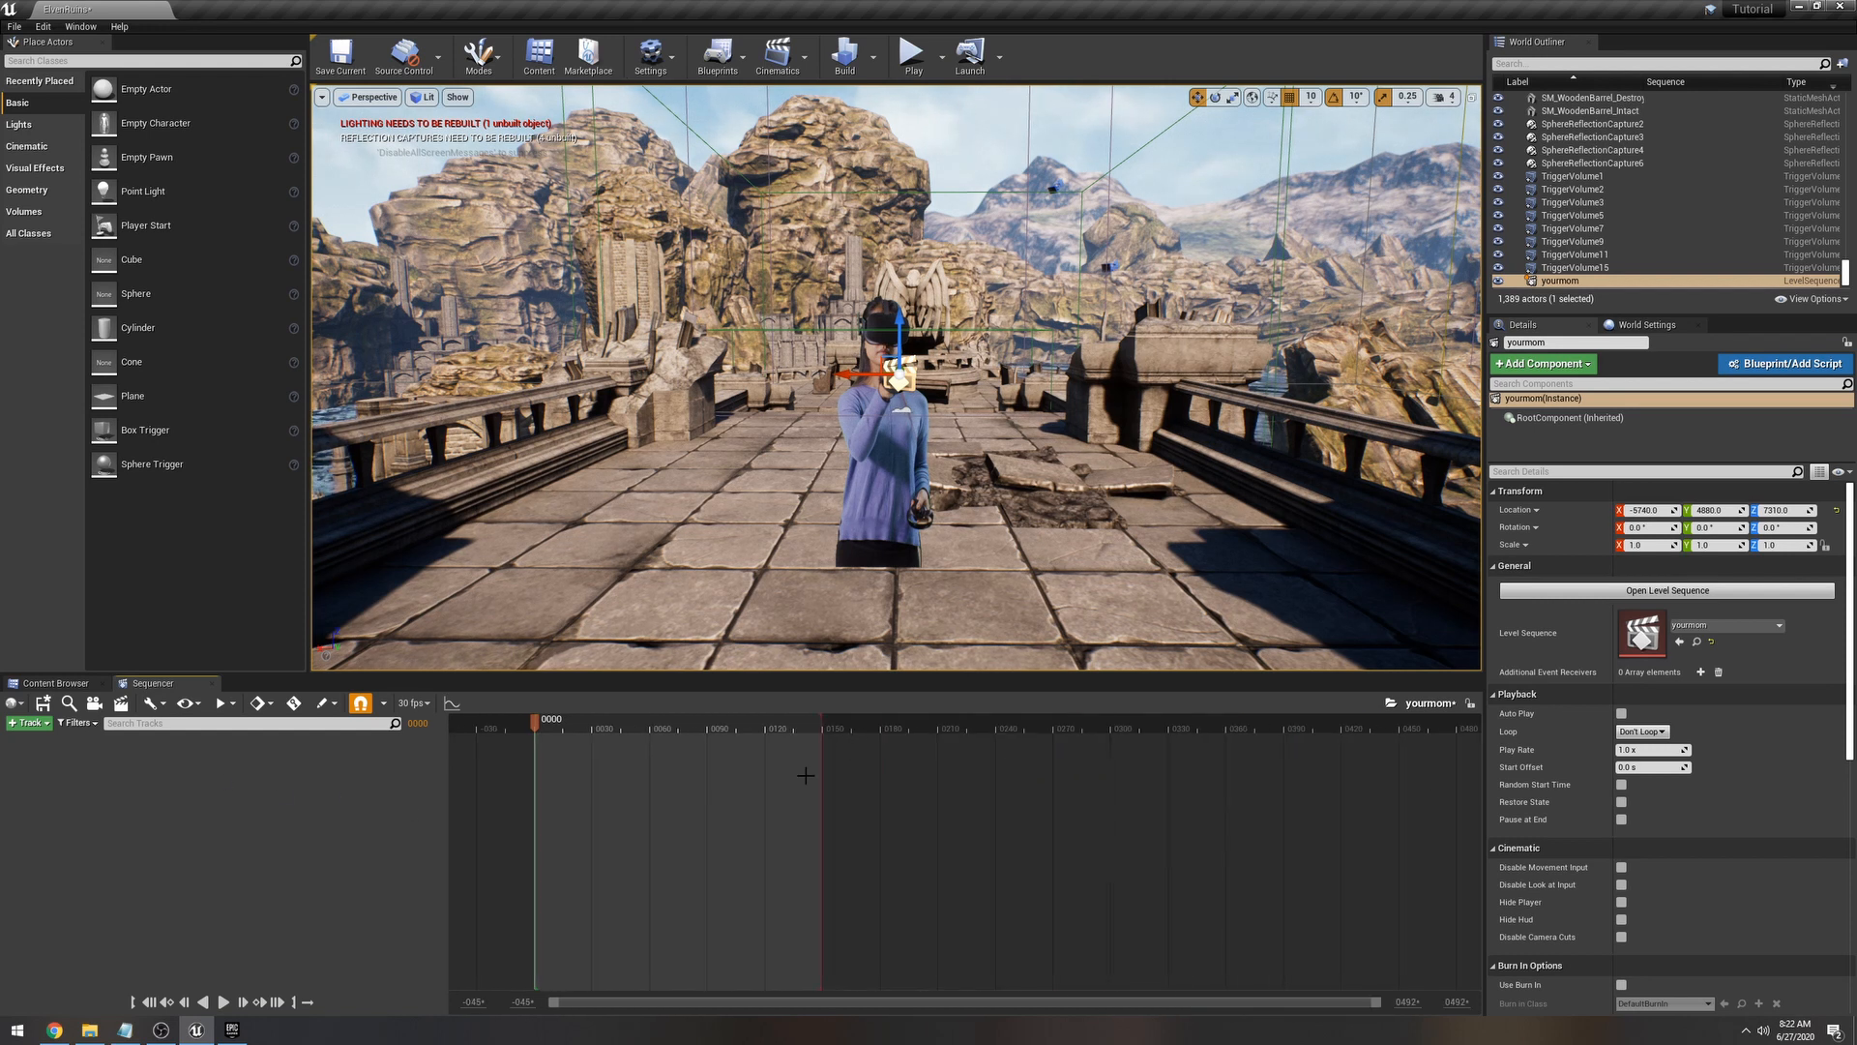
pyautogui.moveTo(823, 727); pyautogui.dragTo(1337, 727)
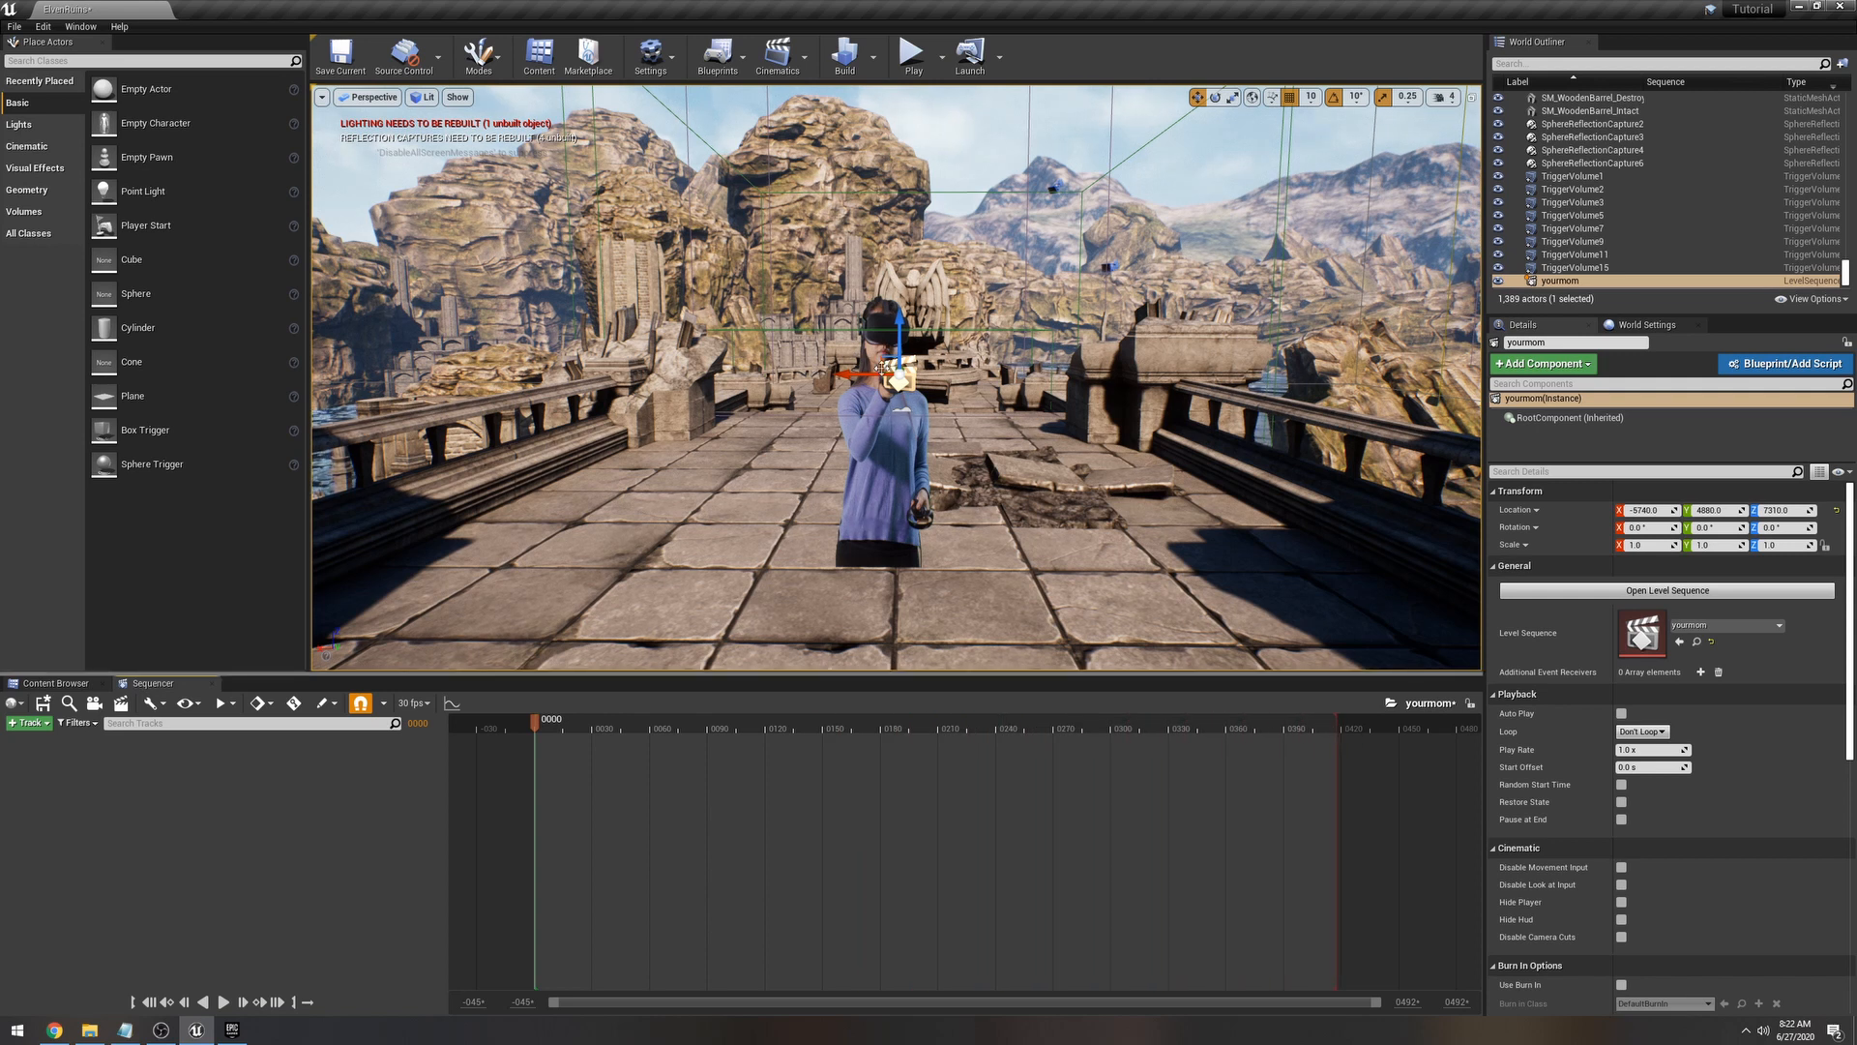
# Step: Find the level sequence actor by filtering the level's actors with "seq" and move it sideways, clear of the video plane
pyautogui.click(1082, 489)
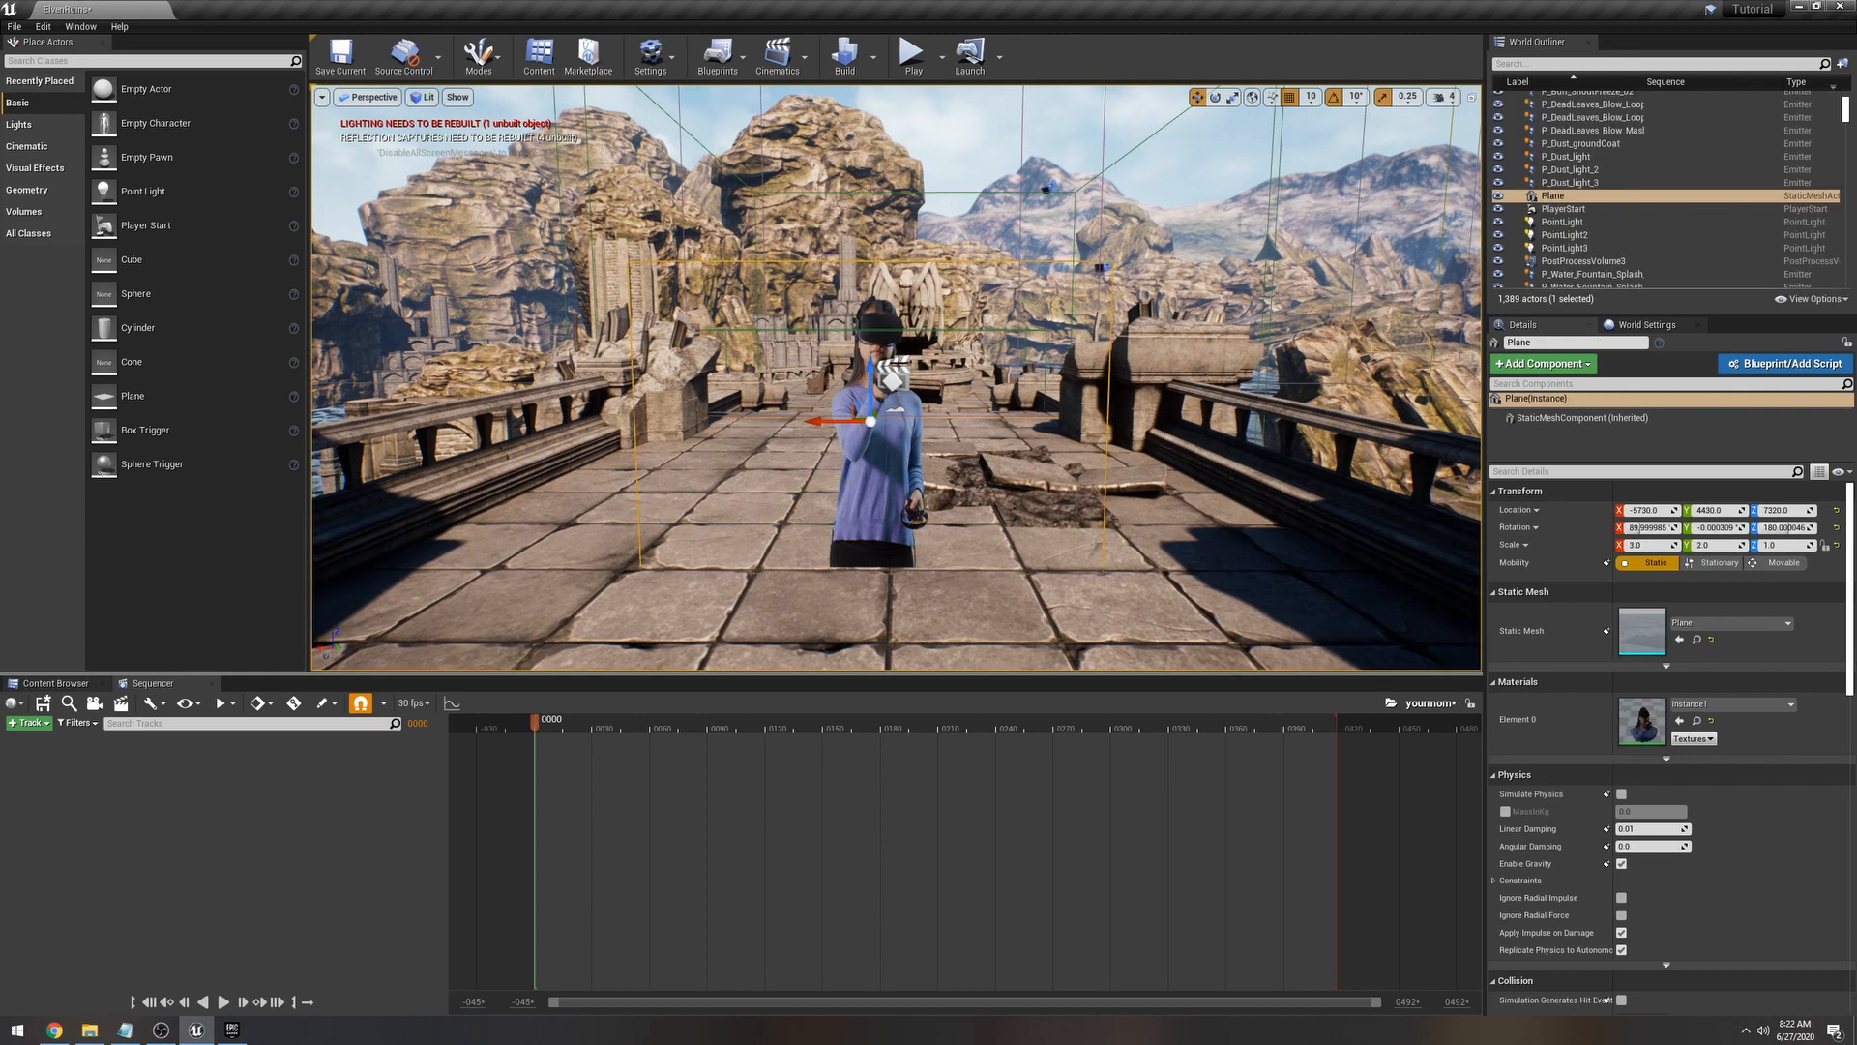
pyautogui.scroll(-1, 1627, 275)
pyautogui.scroll(-15, 1628, 275)
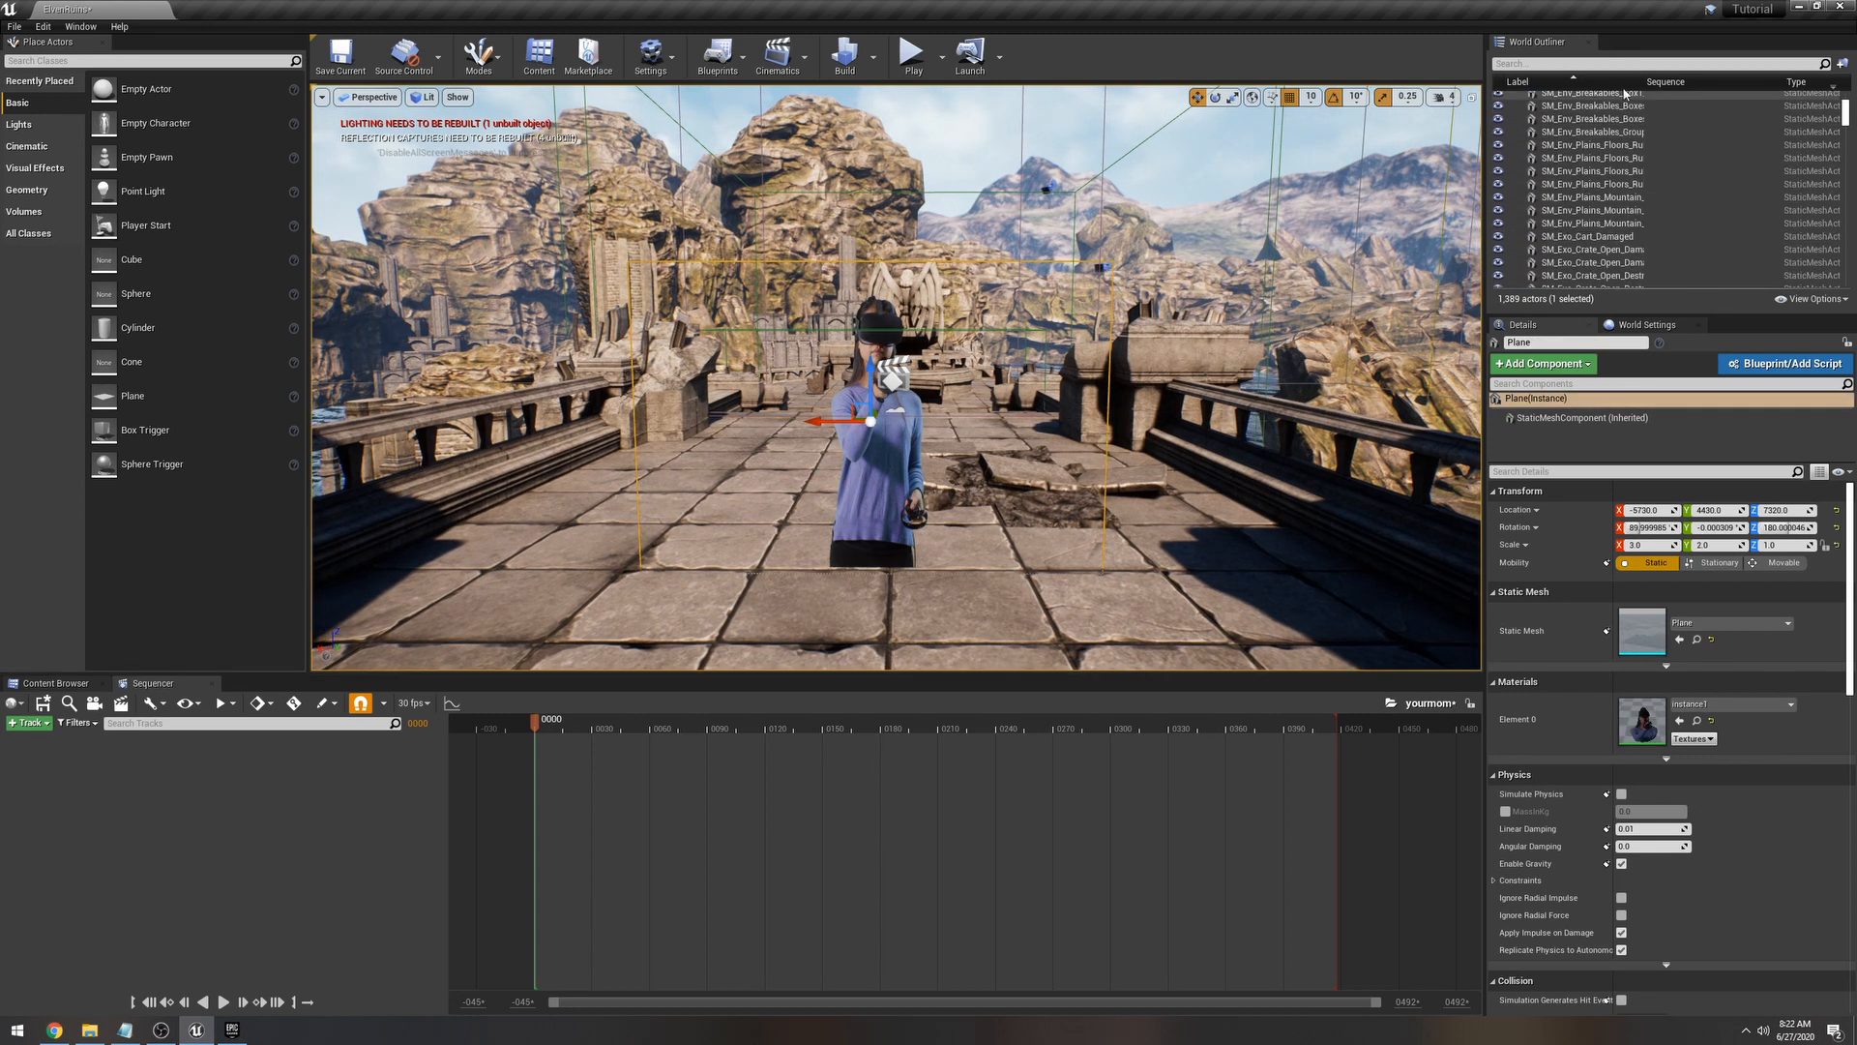
pyautogui.moveTo(1847, 118); pyautogui.dragTo(1848, 95)
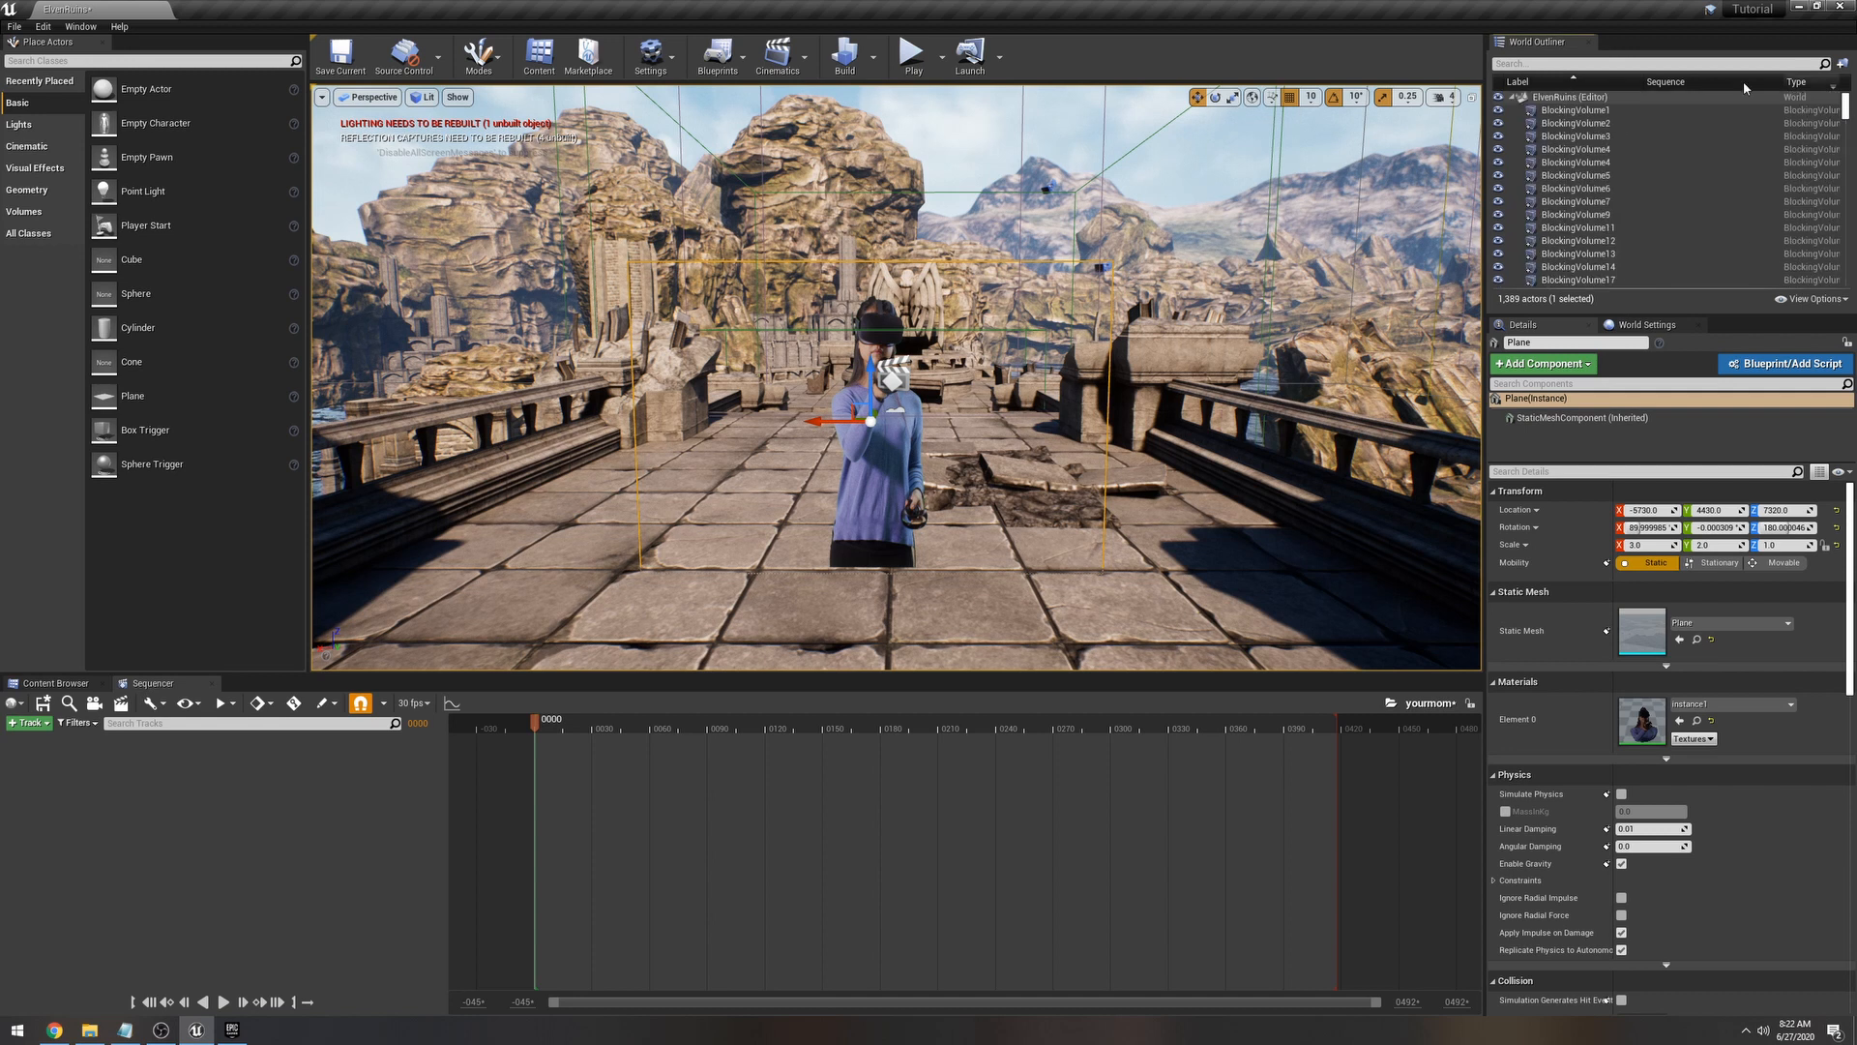
pyautogui.click(1597, 64)
pyautogui.write('seq')
pyautogui.press('Return')
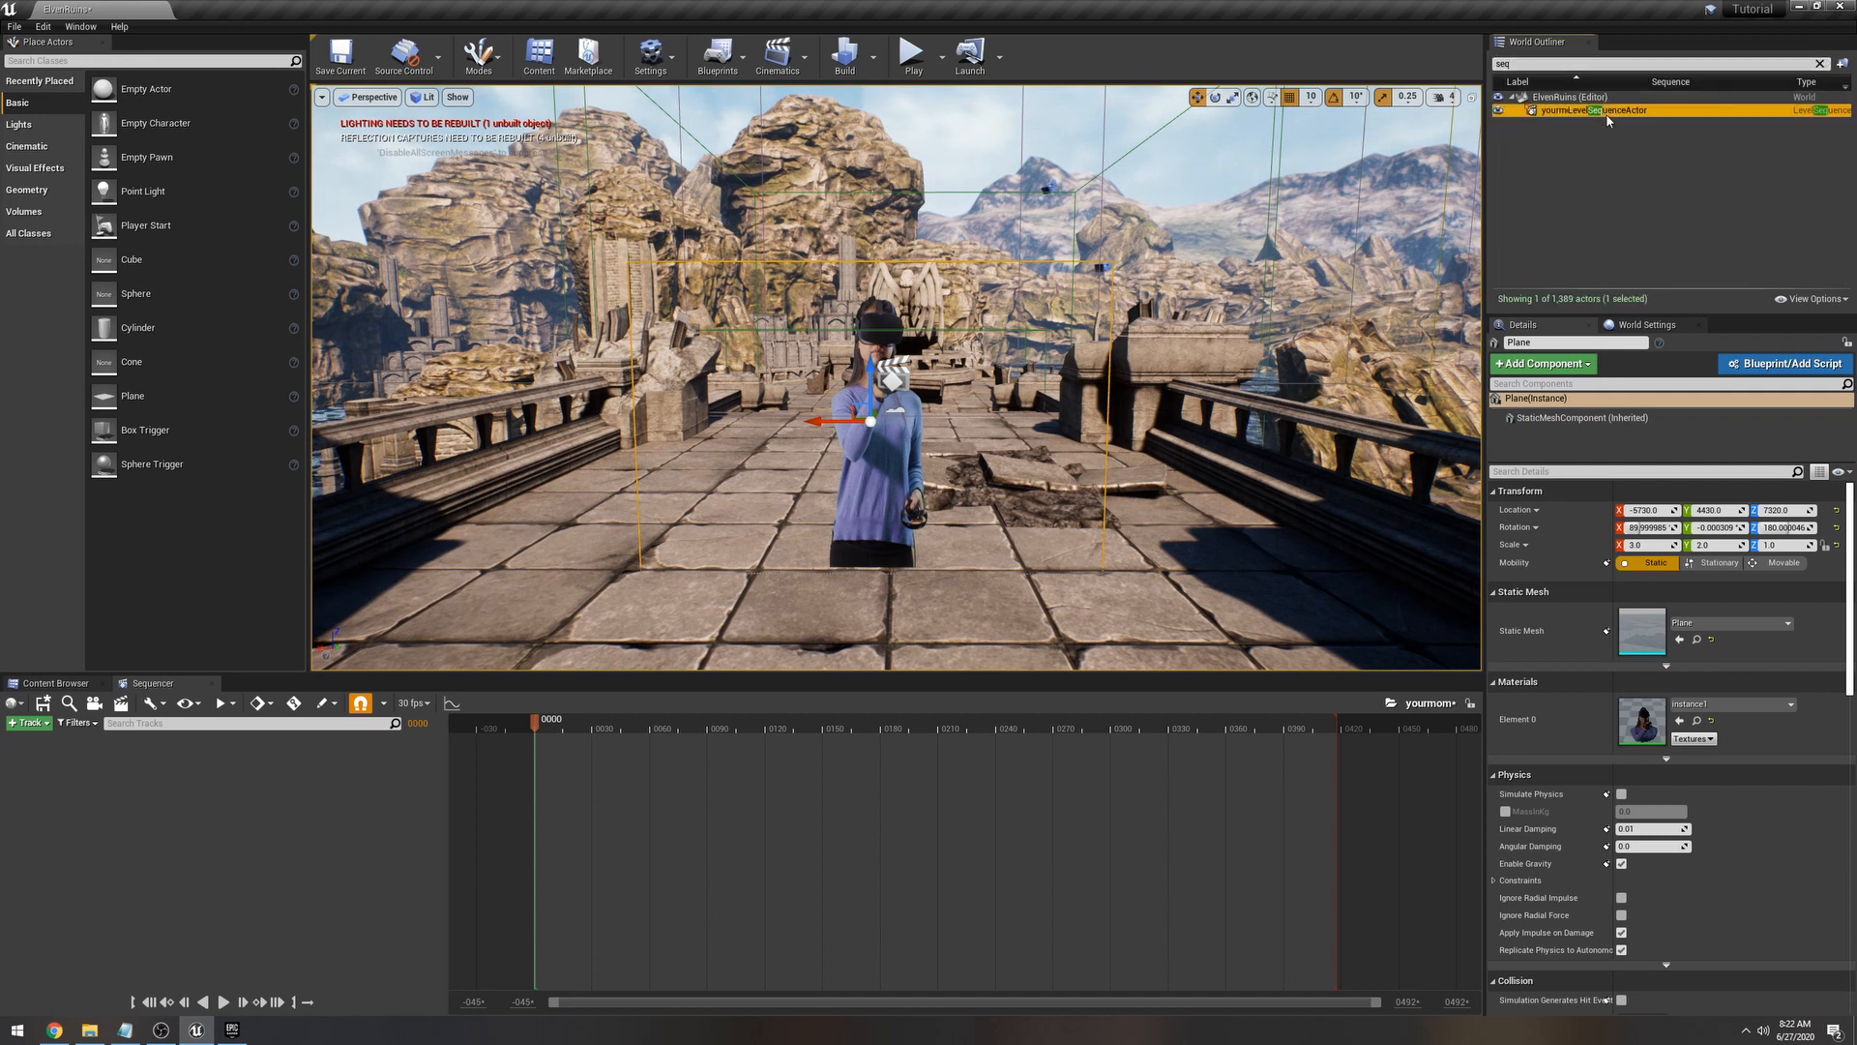
pyautogui.moveTo(838, 382); pyautogui.dragTo(737, 360)
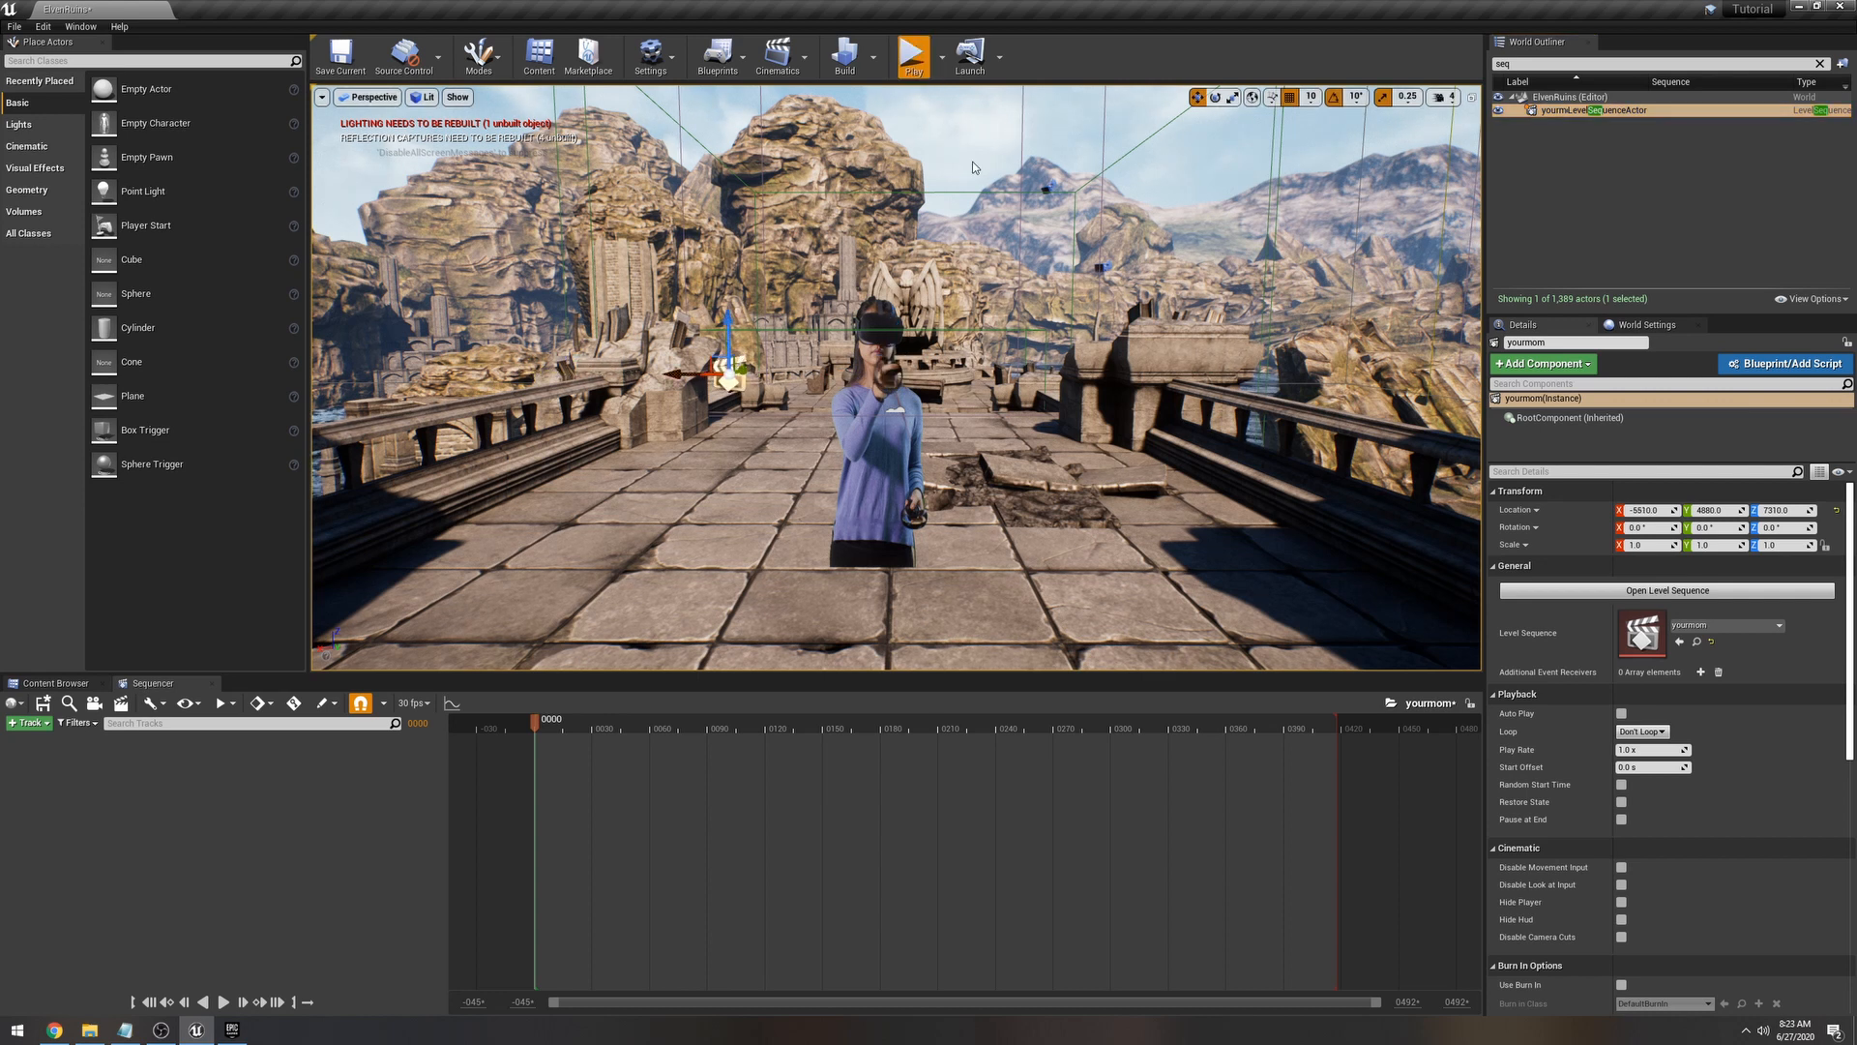
pyautogui.press('Escape')
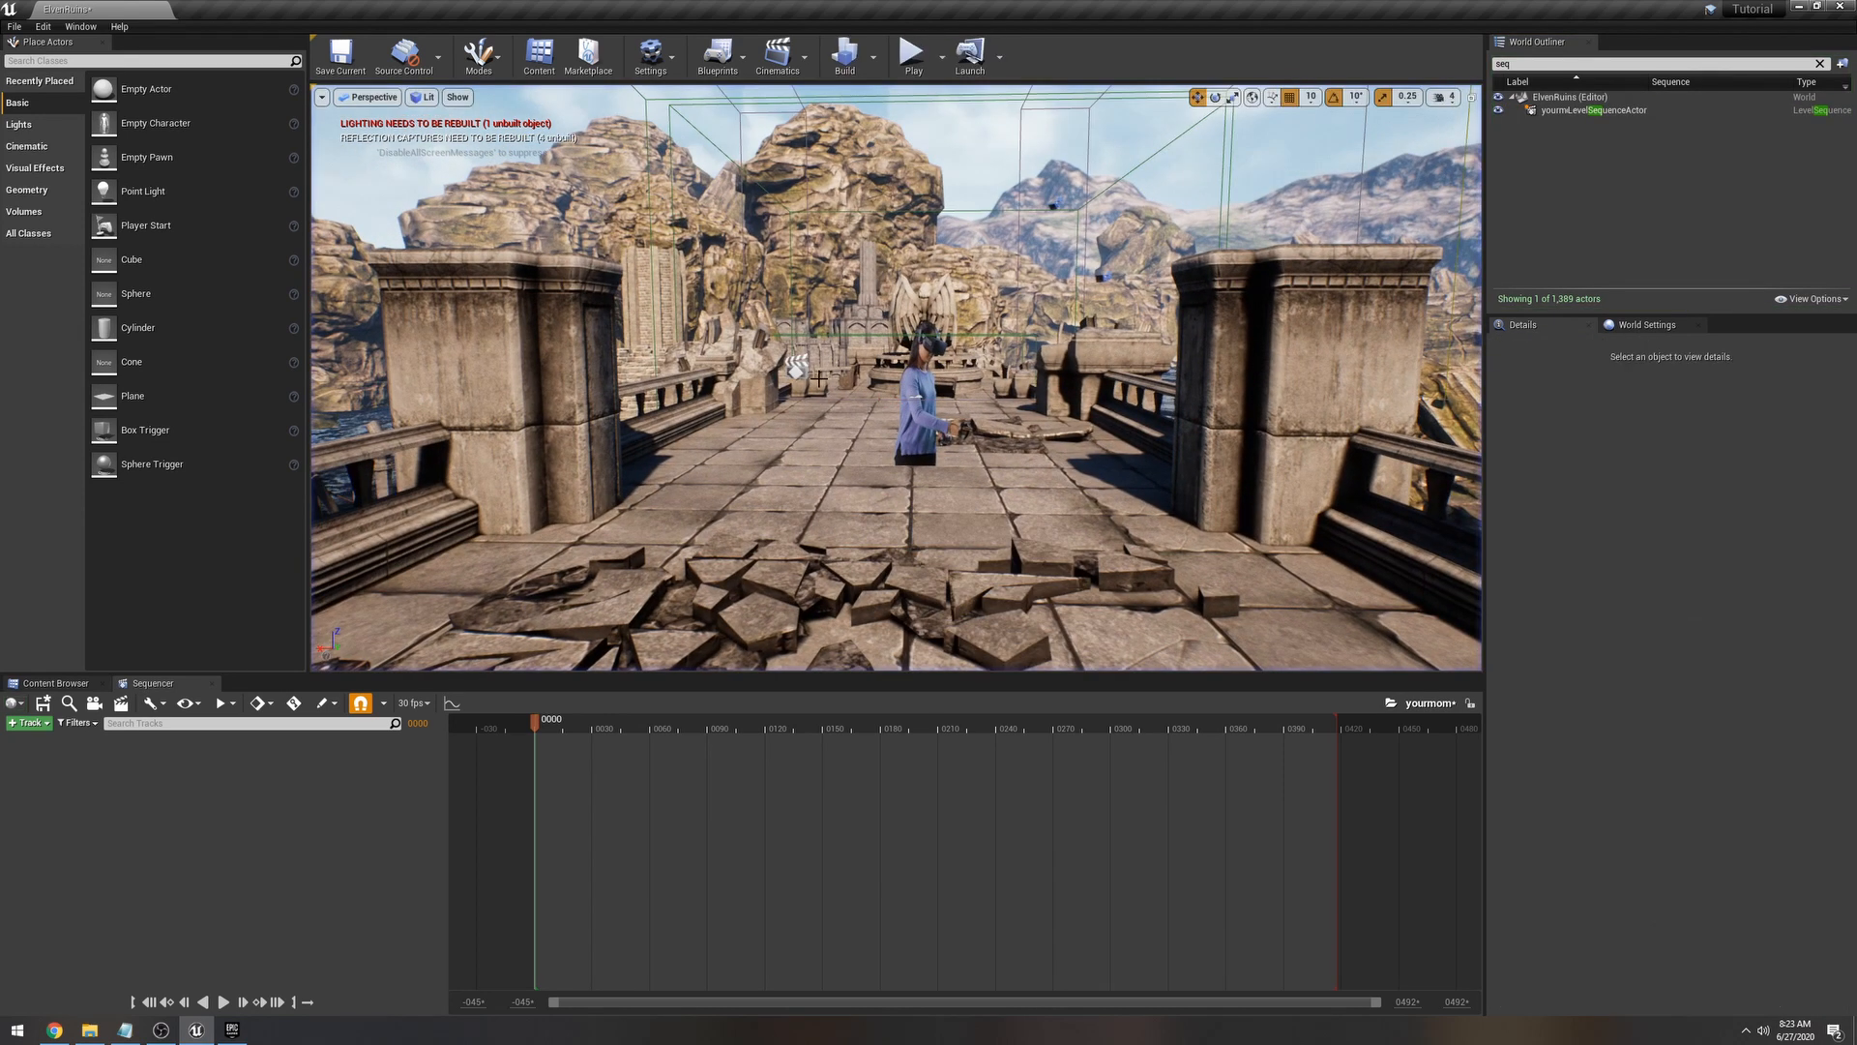
pyautogui.click(818, 379)
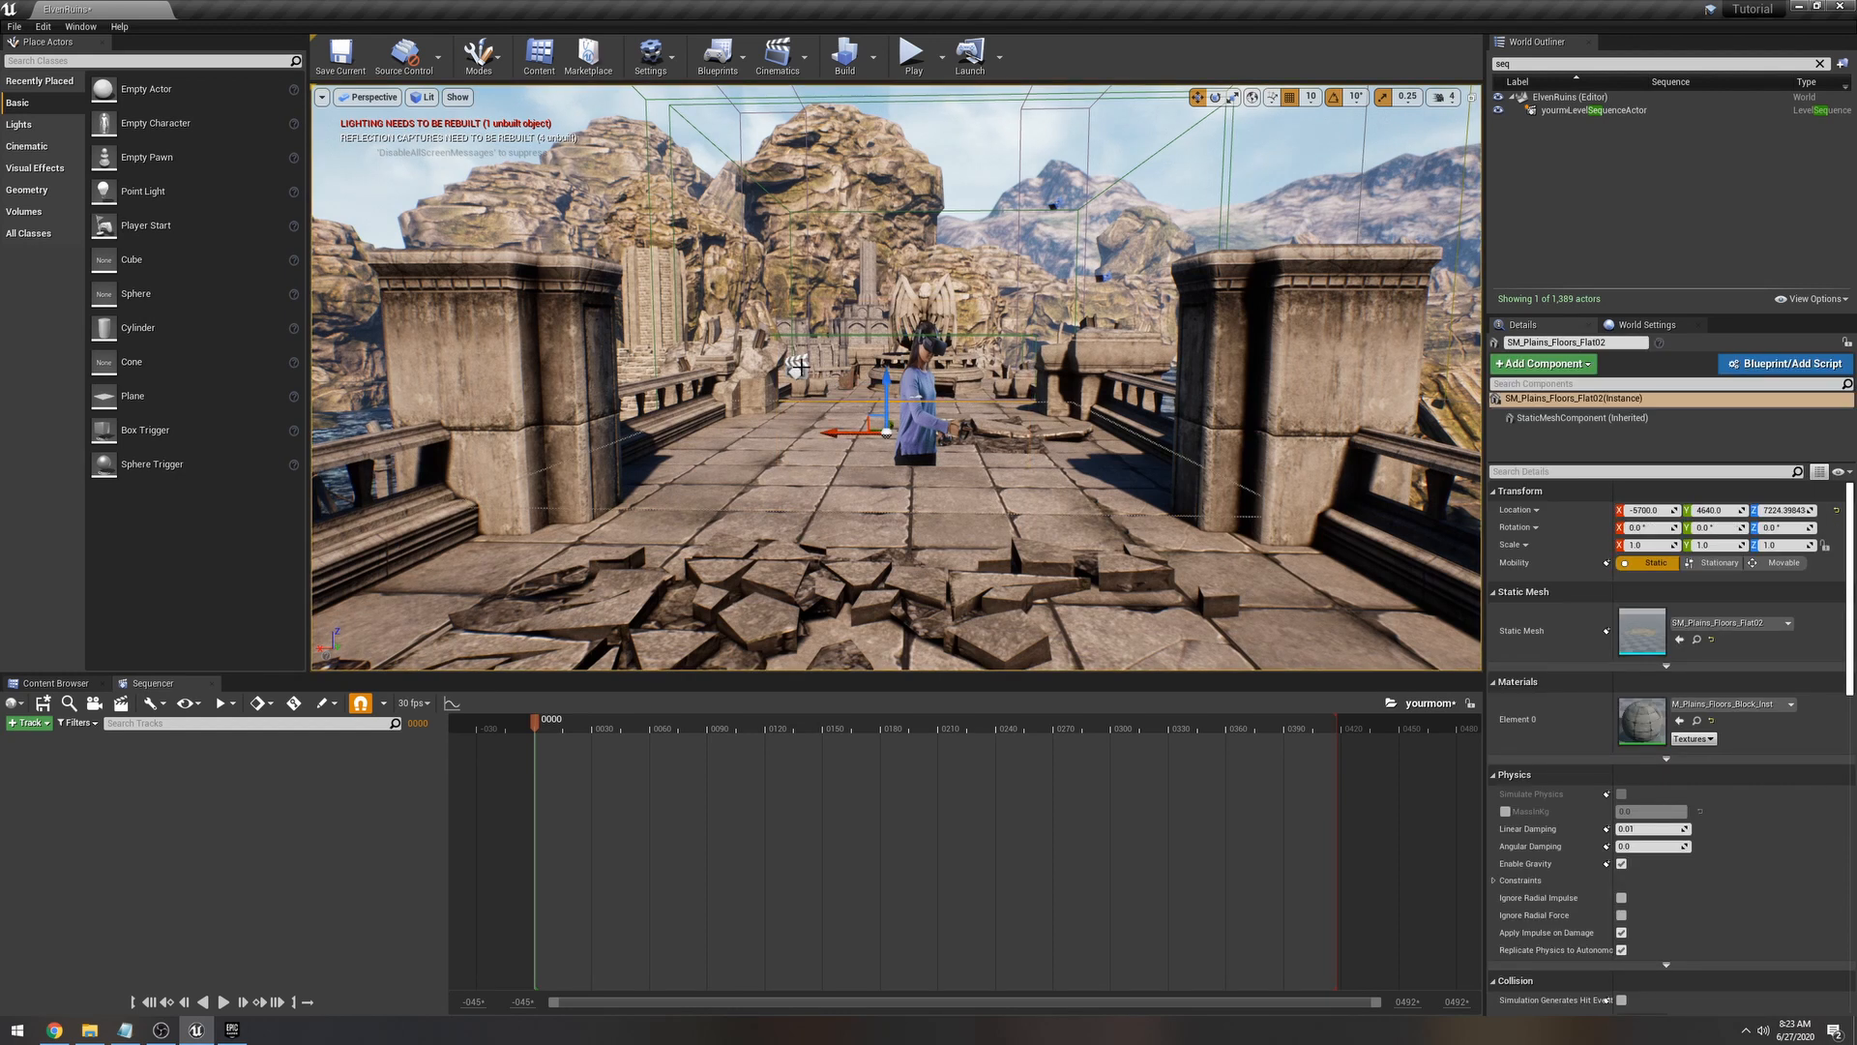
pyautogui.press('f')
pyautogui.press('s')
pyautogui.moveTo(921, 478); pyautogui.dragTo(915, 481, button='right')
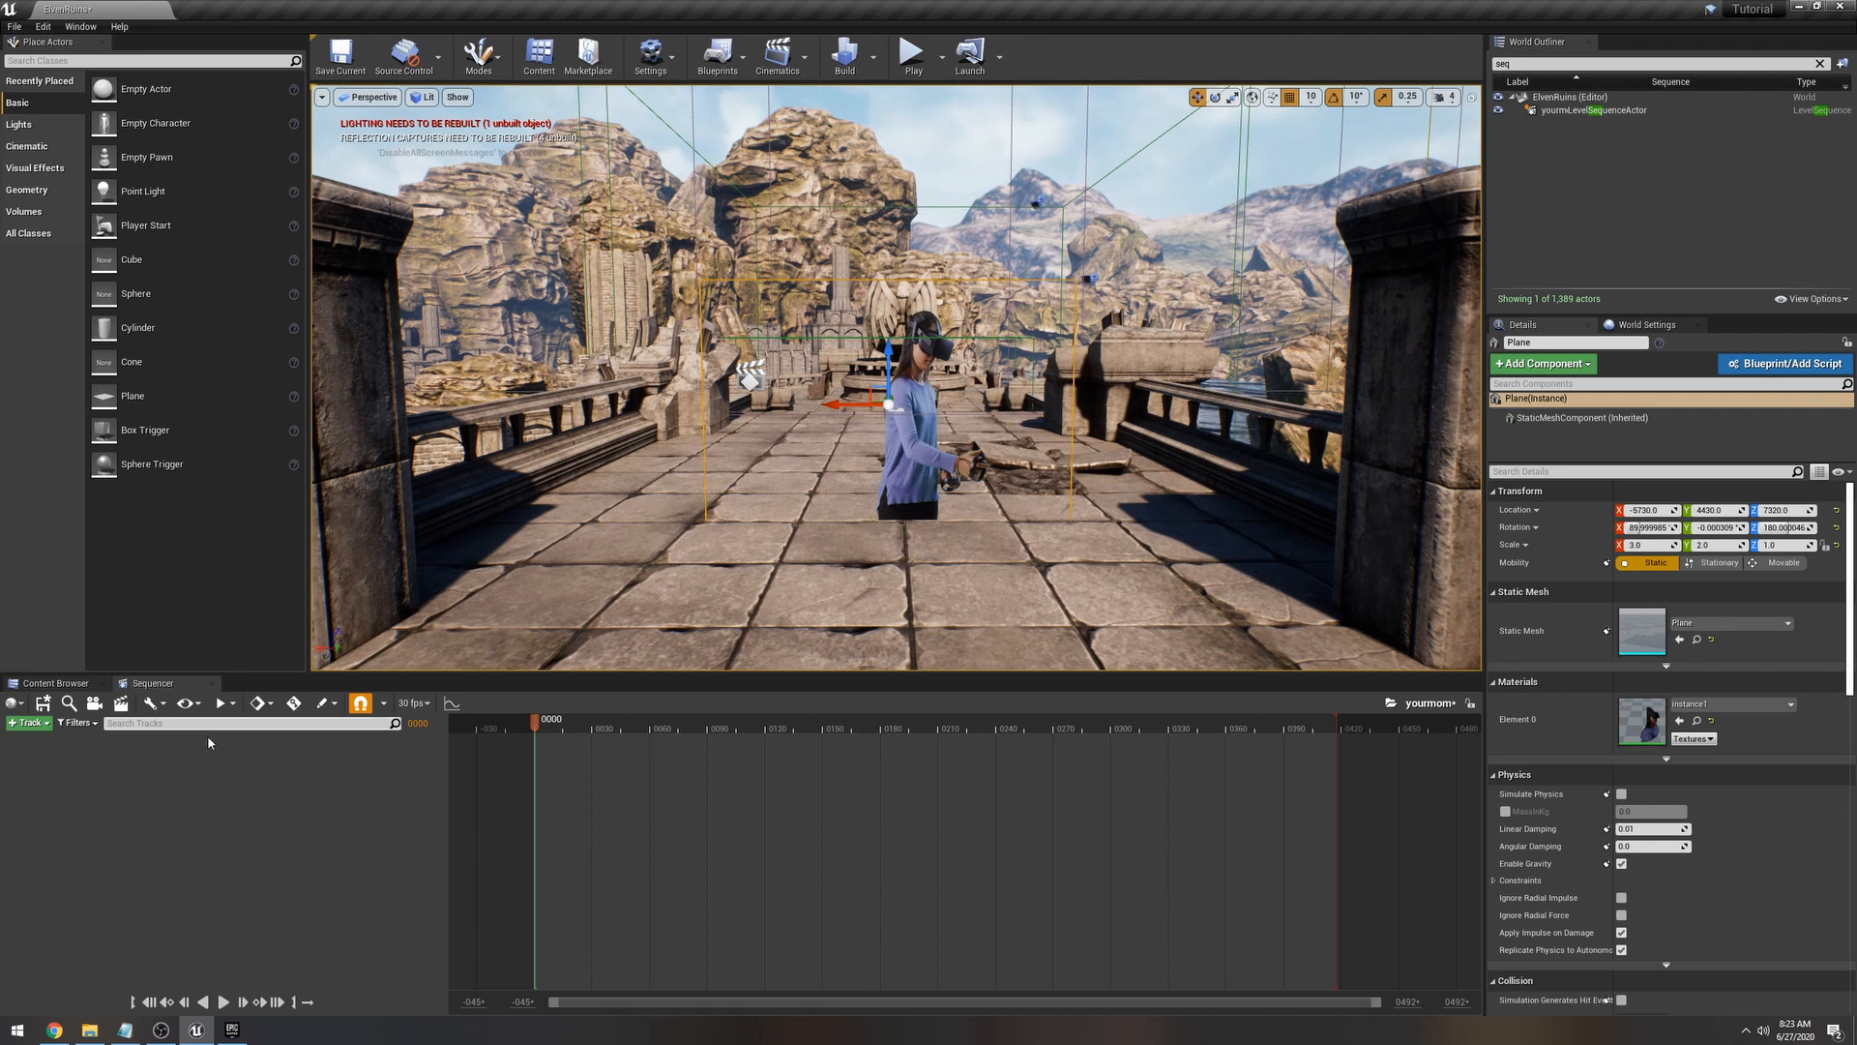
# Step: Set the sequence's display rate to 24 fps (film)
pyautogui.click(30, 722)
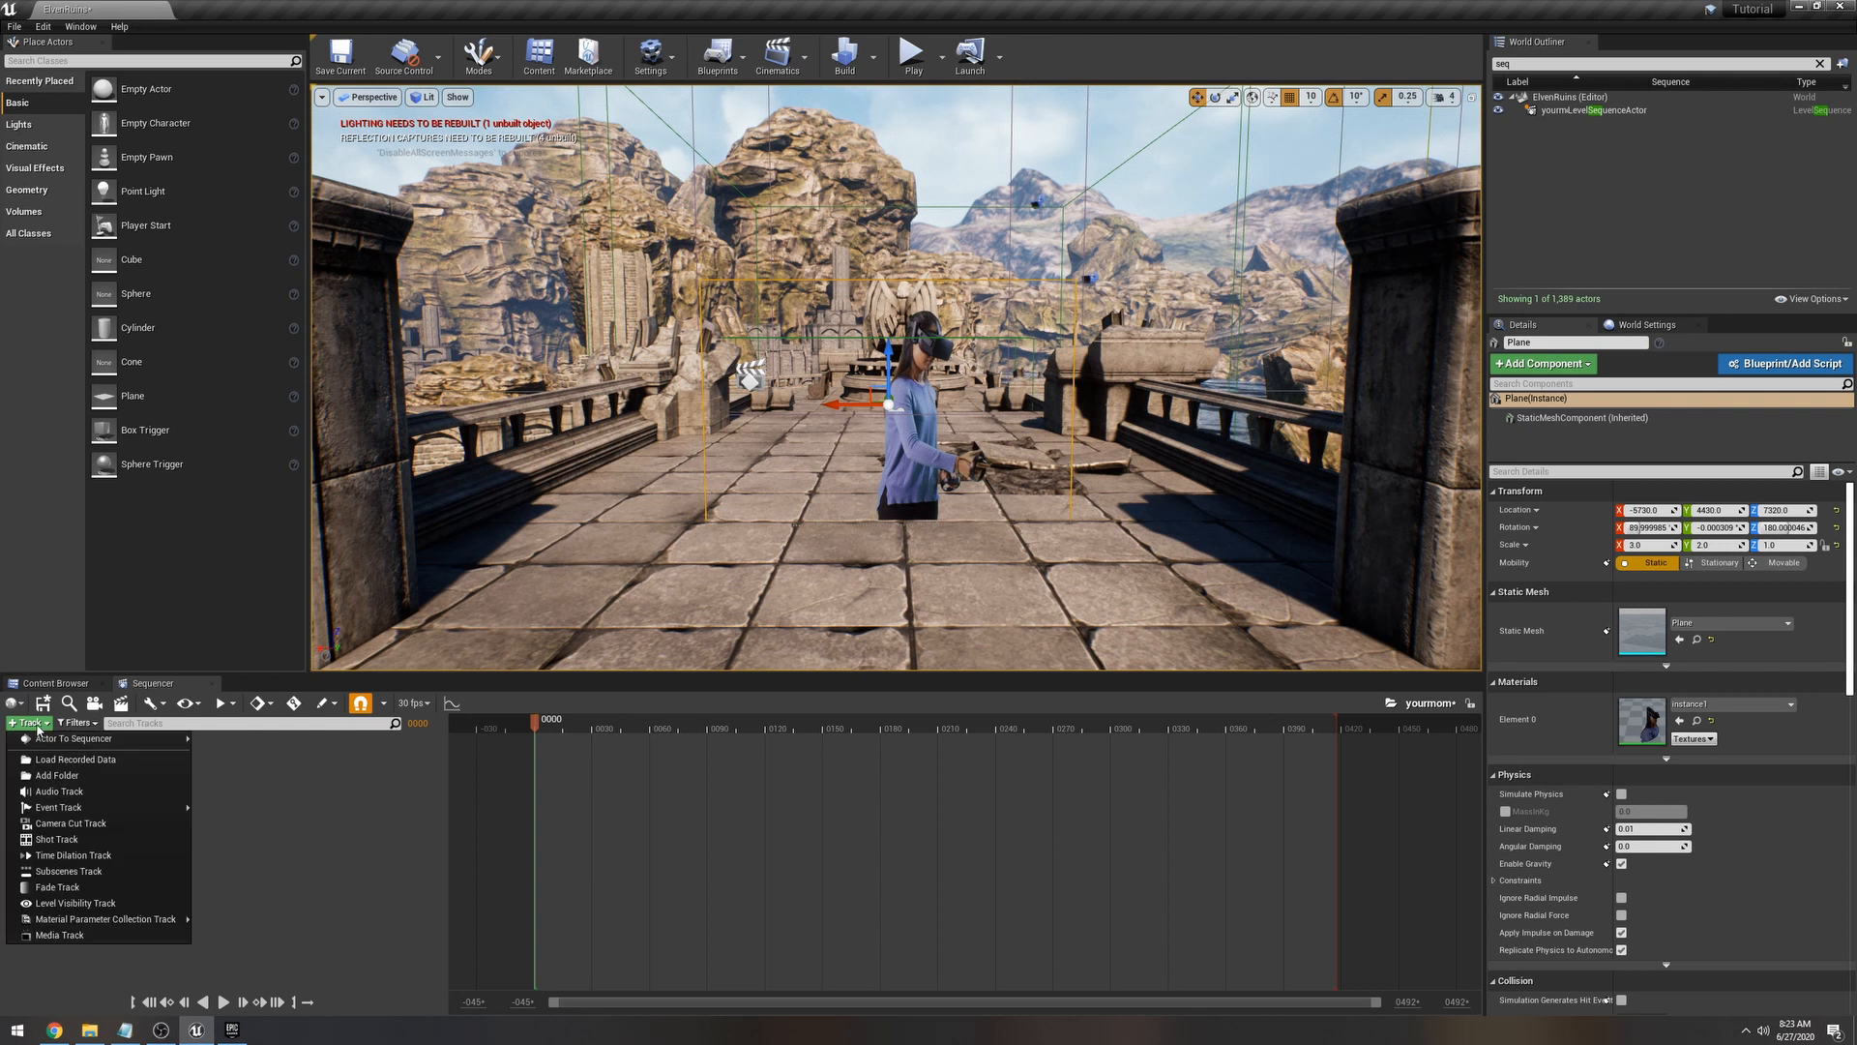
pyautogui.click(411, 704)
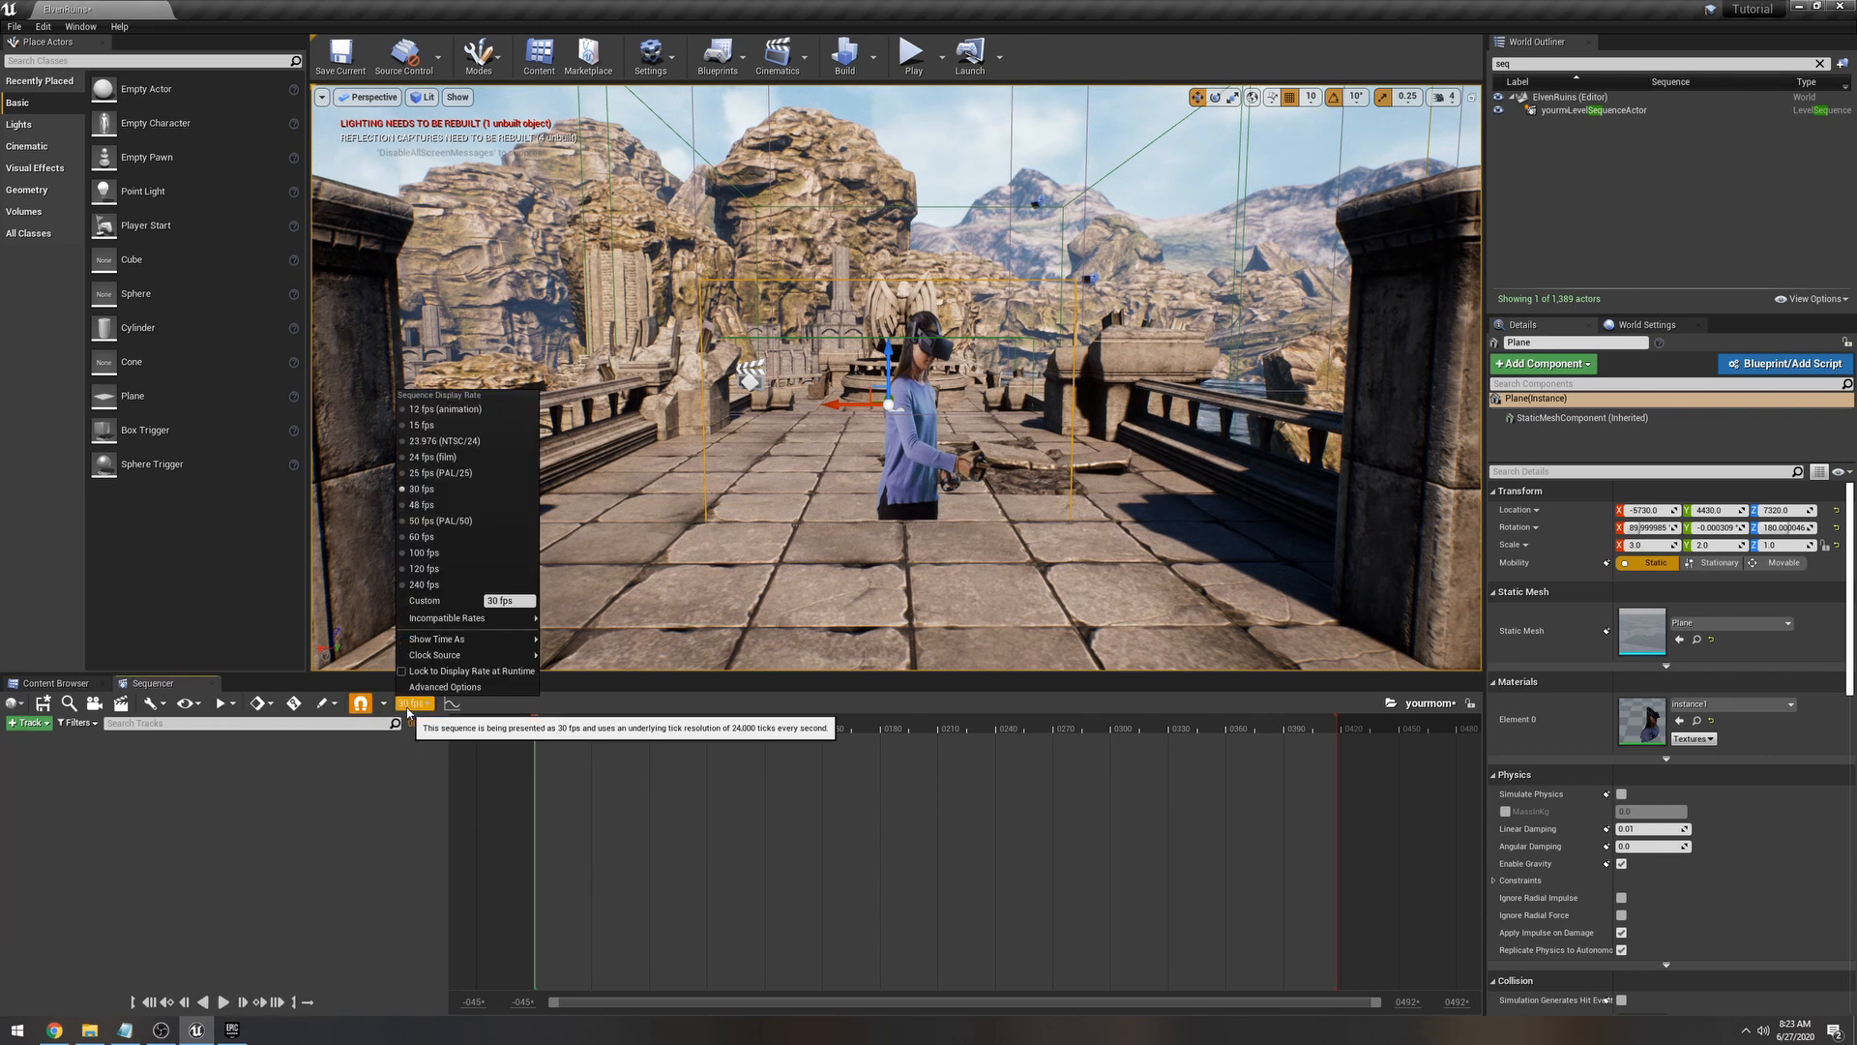
pyautogui.click(433, 457)
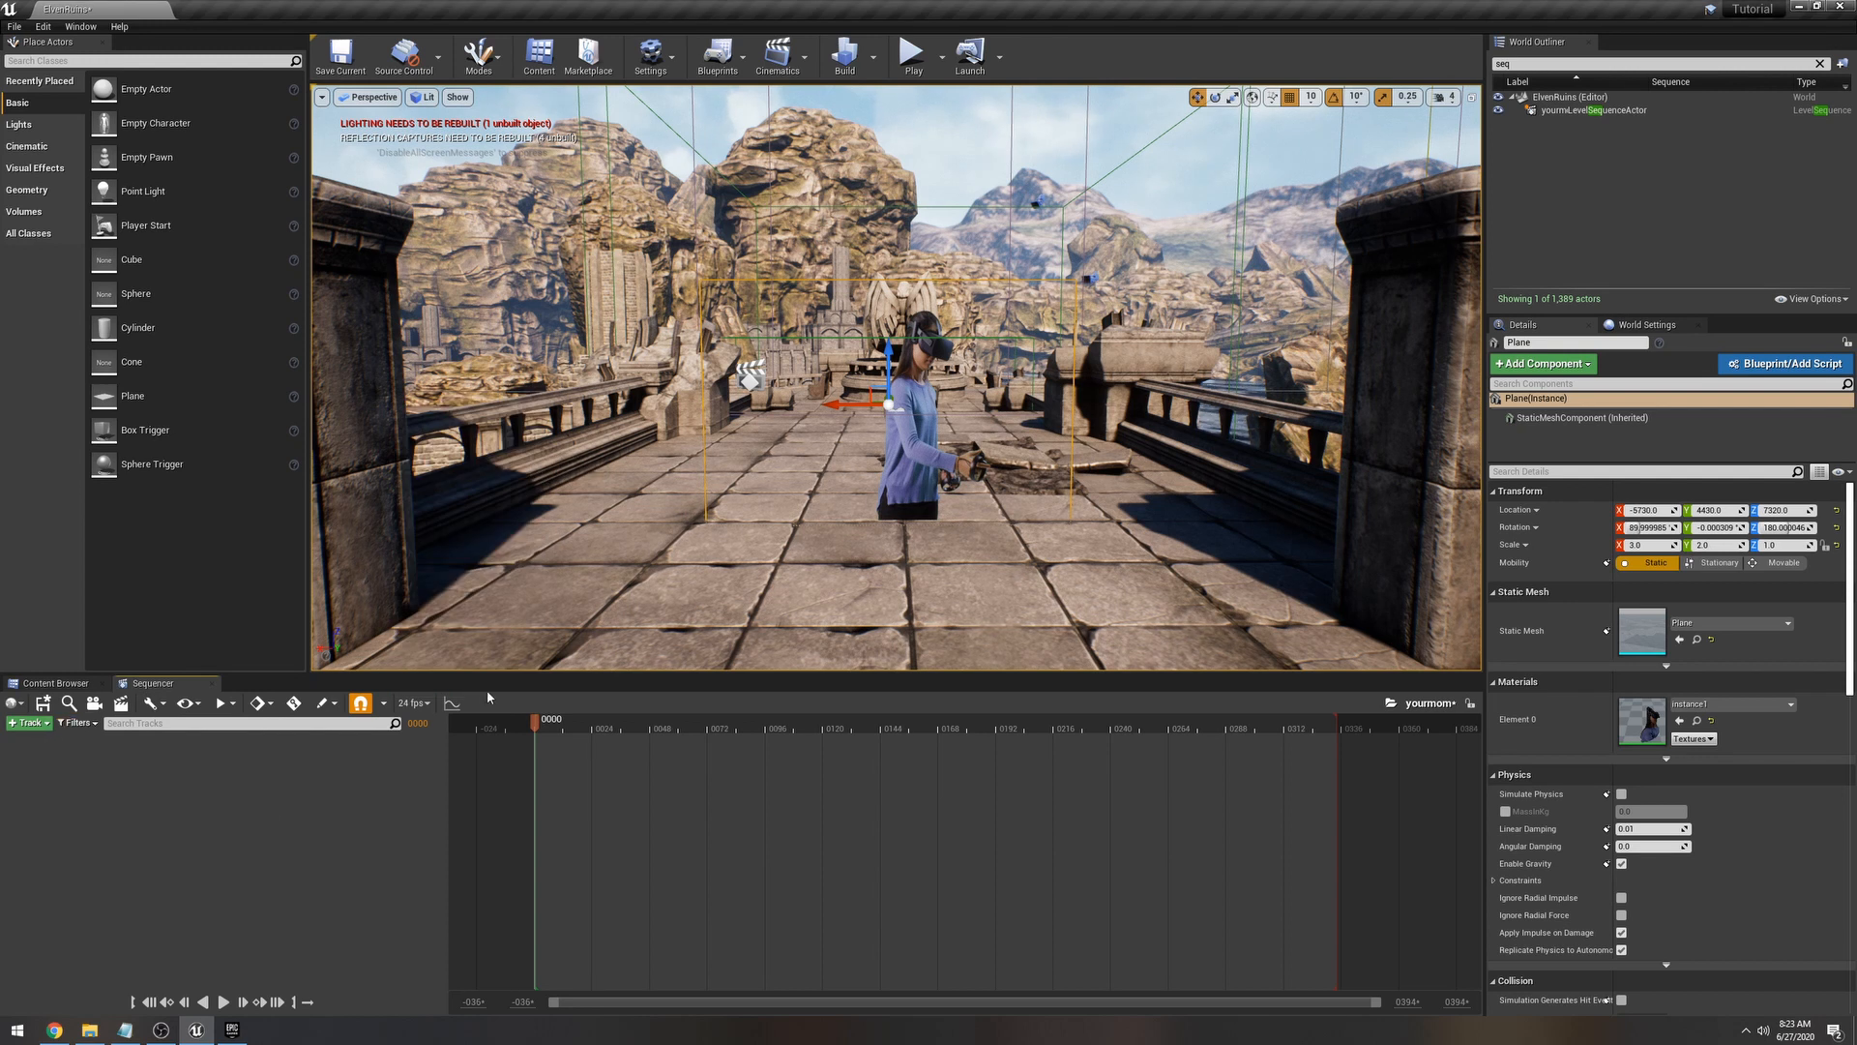
# Step: Add a Media Track with the Person media source at frame 0 and stretch its section to frame 188
pyautogui.click(30, 722)
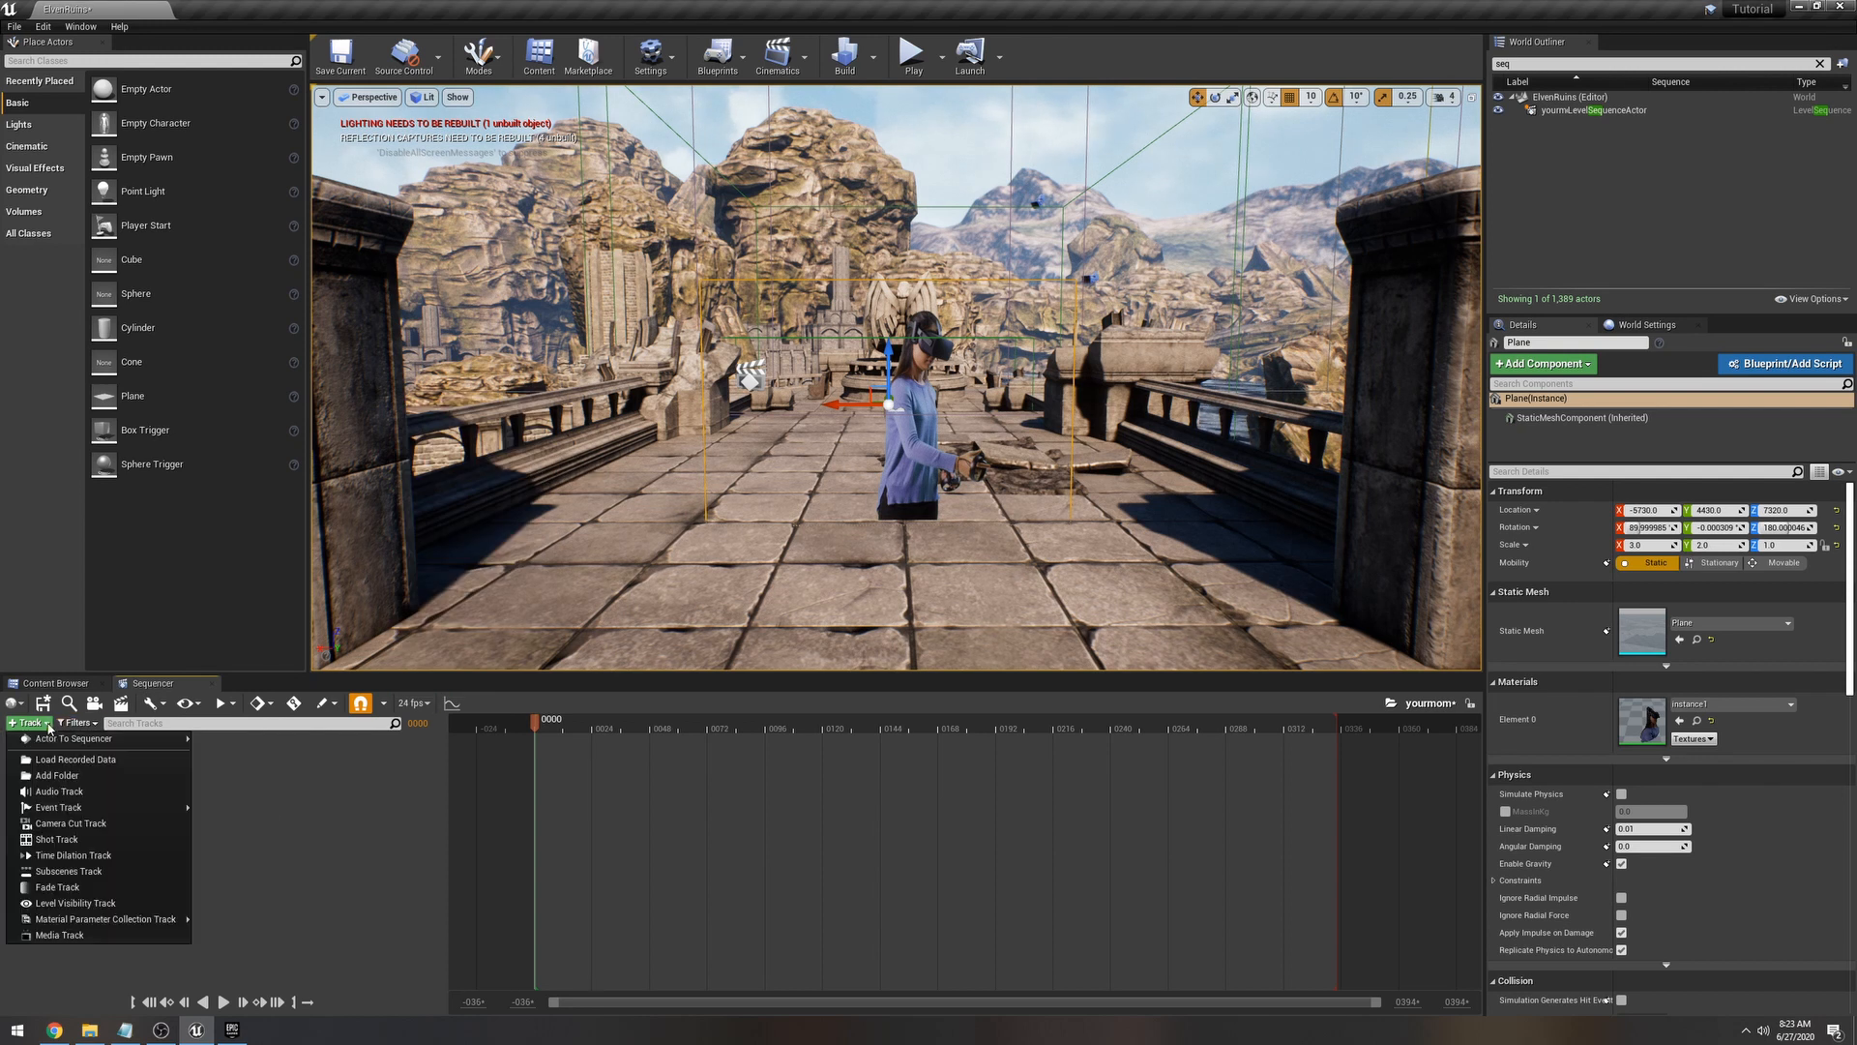
pyautogui.click(118, 938)
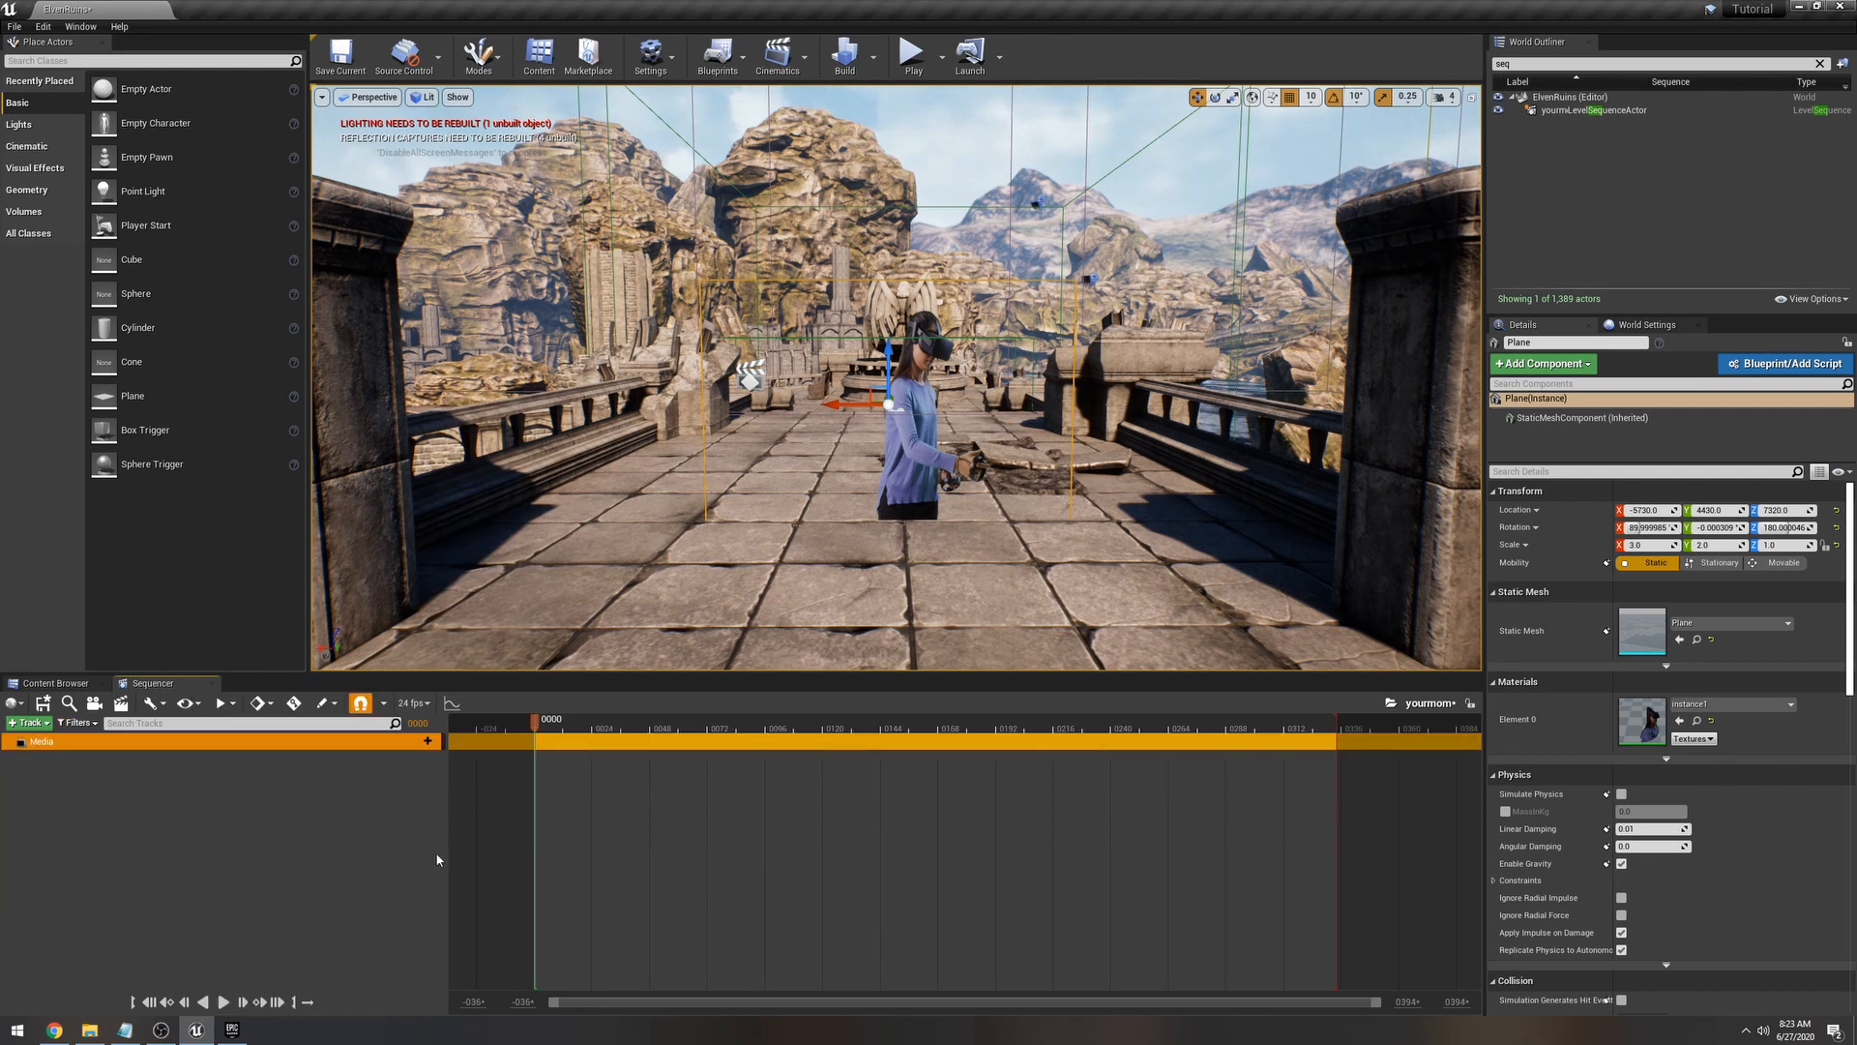
pyautogui.click(408, 747)
pyautogui.click(488, 786)
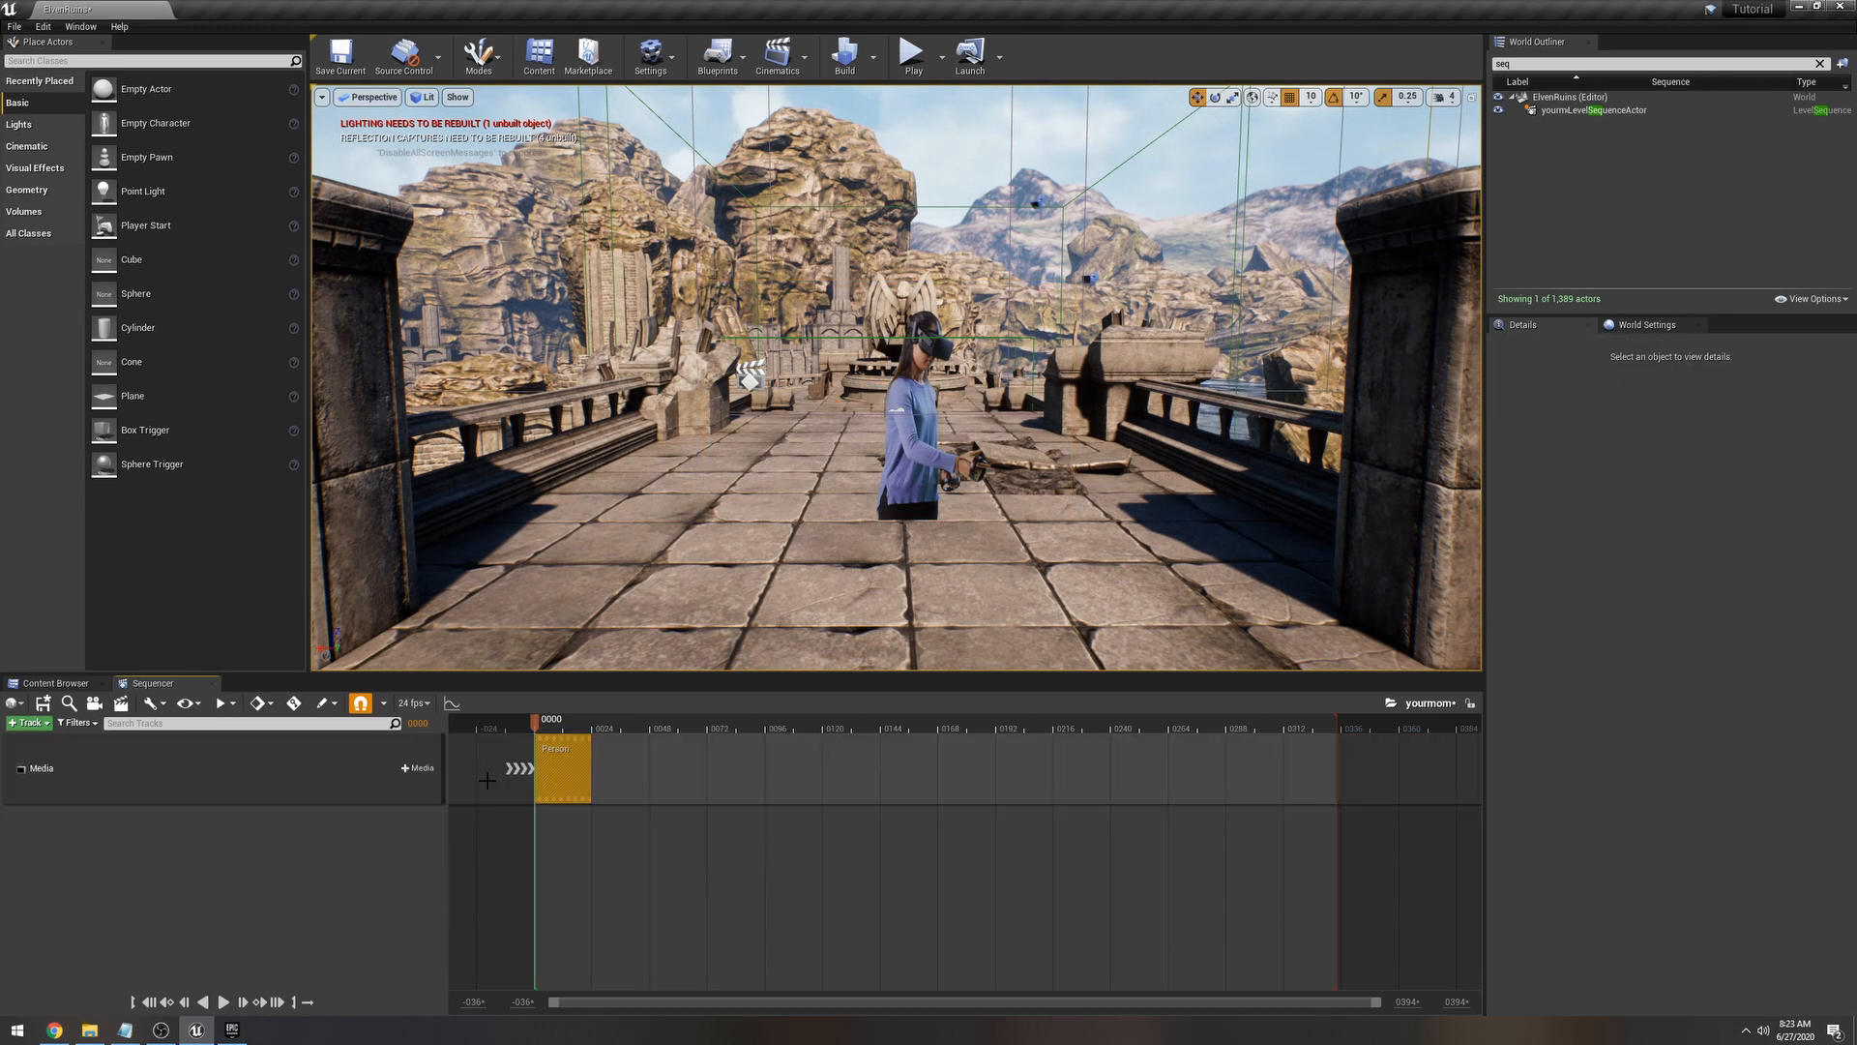
pyautogui.moveTo(591, 780); pyautogui.dragTo(984, 784)
# Step: Assign Mediaplayer_Video as the media texture in the Person section's properties
pyautogui.rightClick(738, 789)
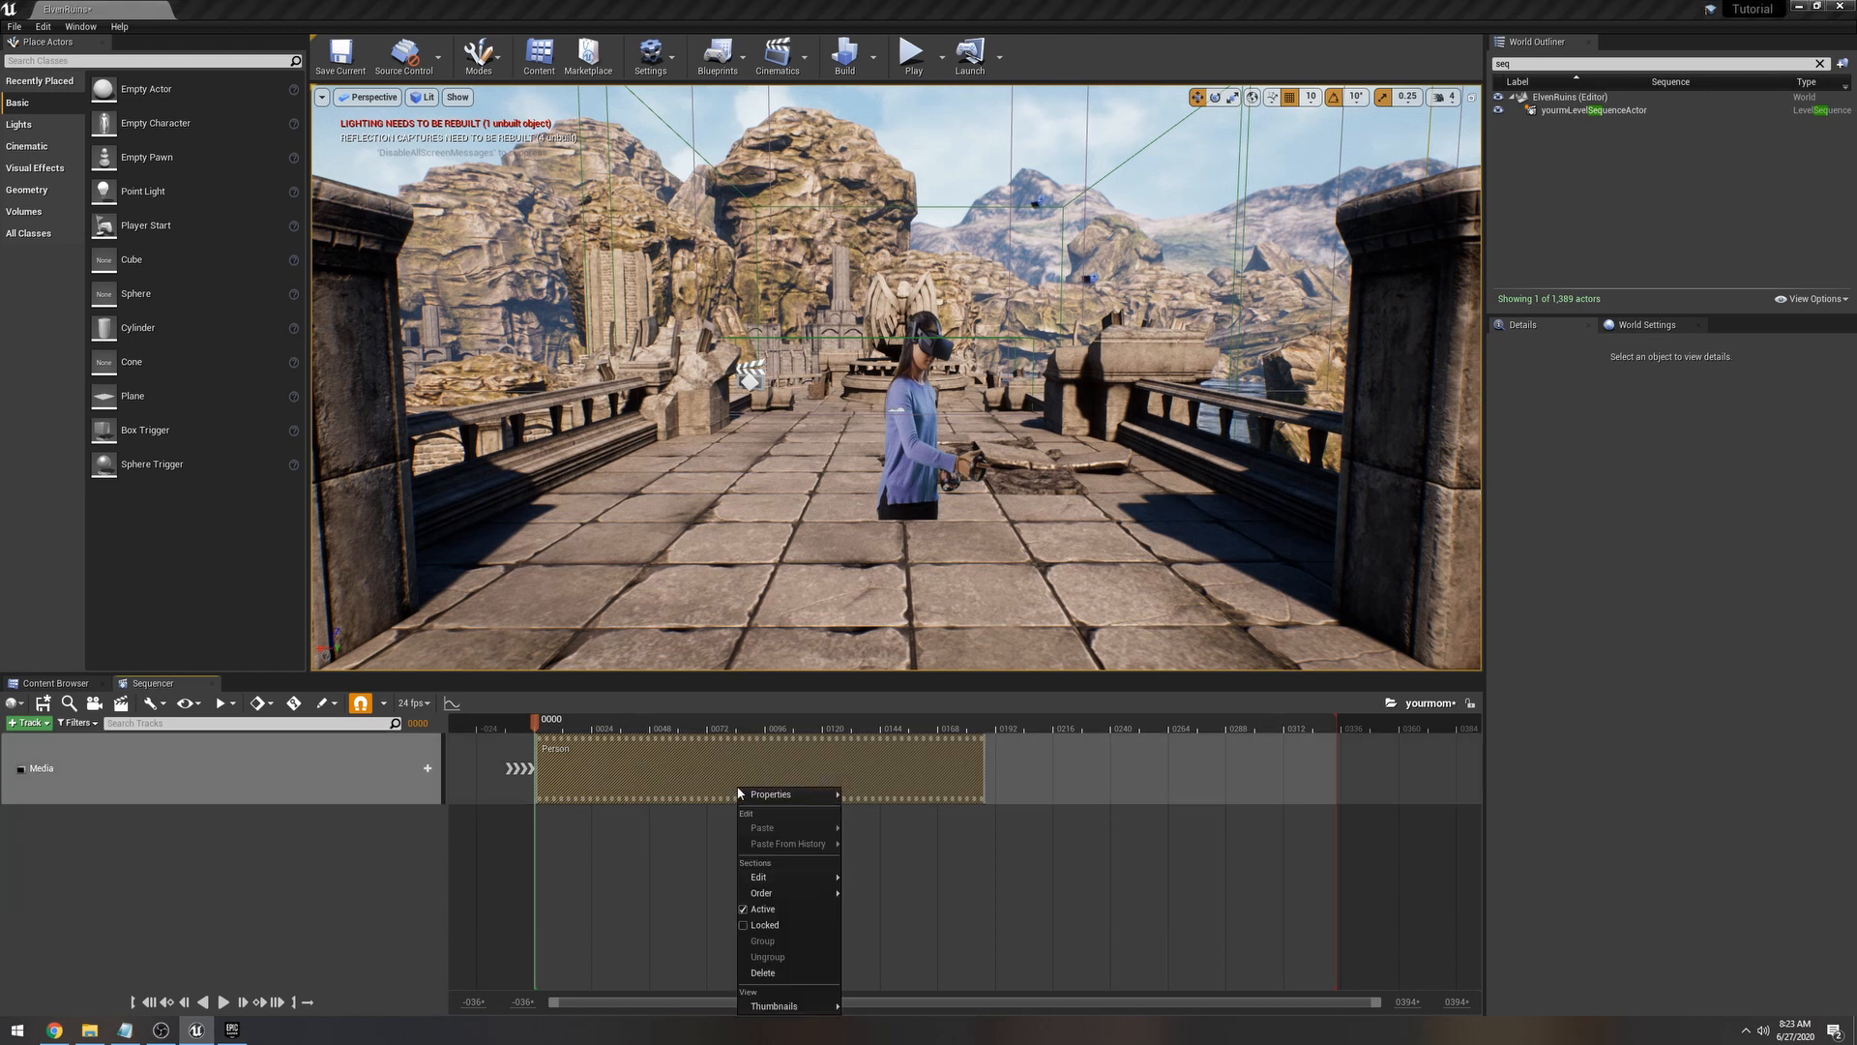
pyautogui.moveTo(741, 794)
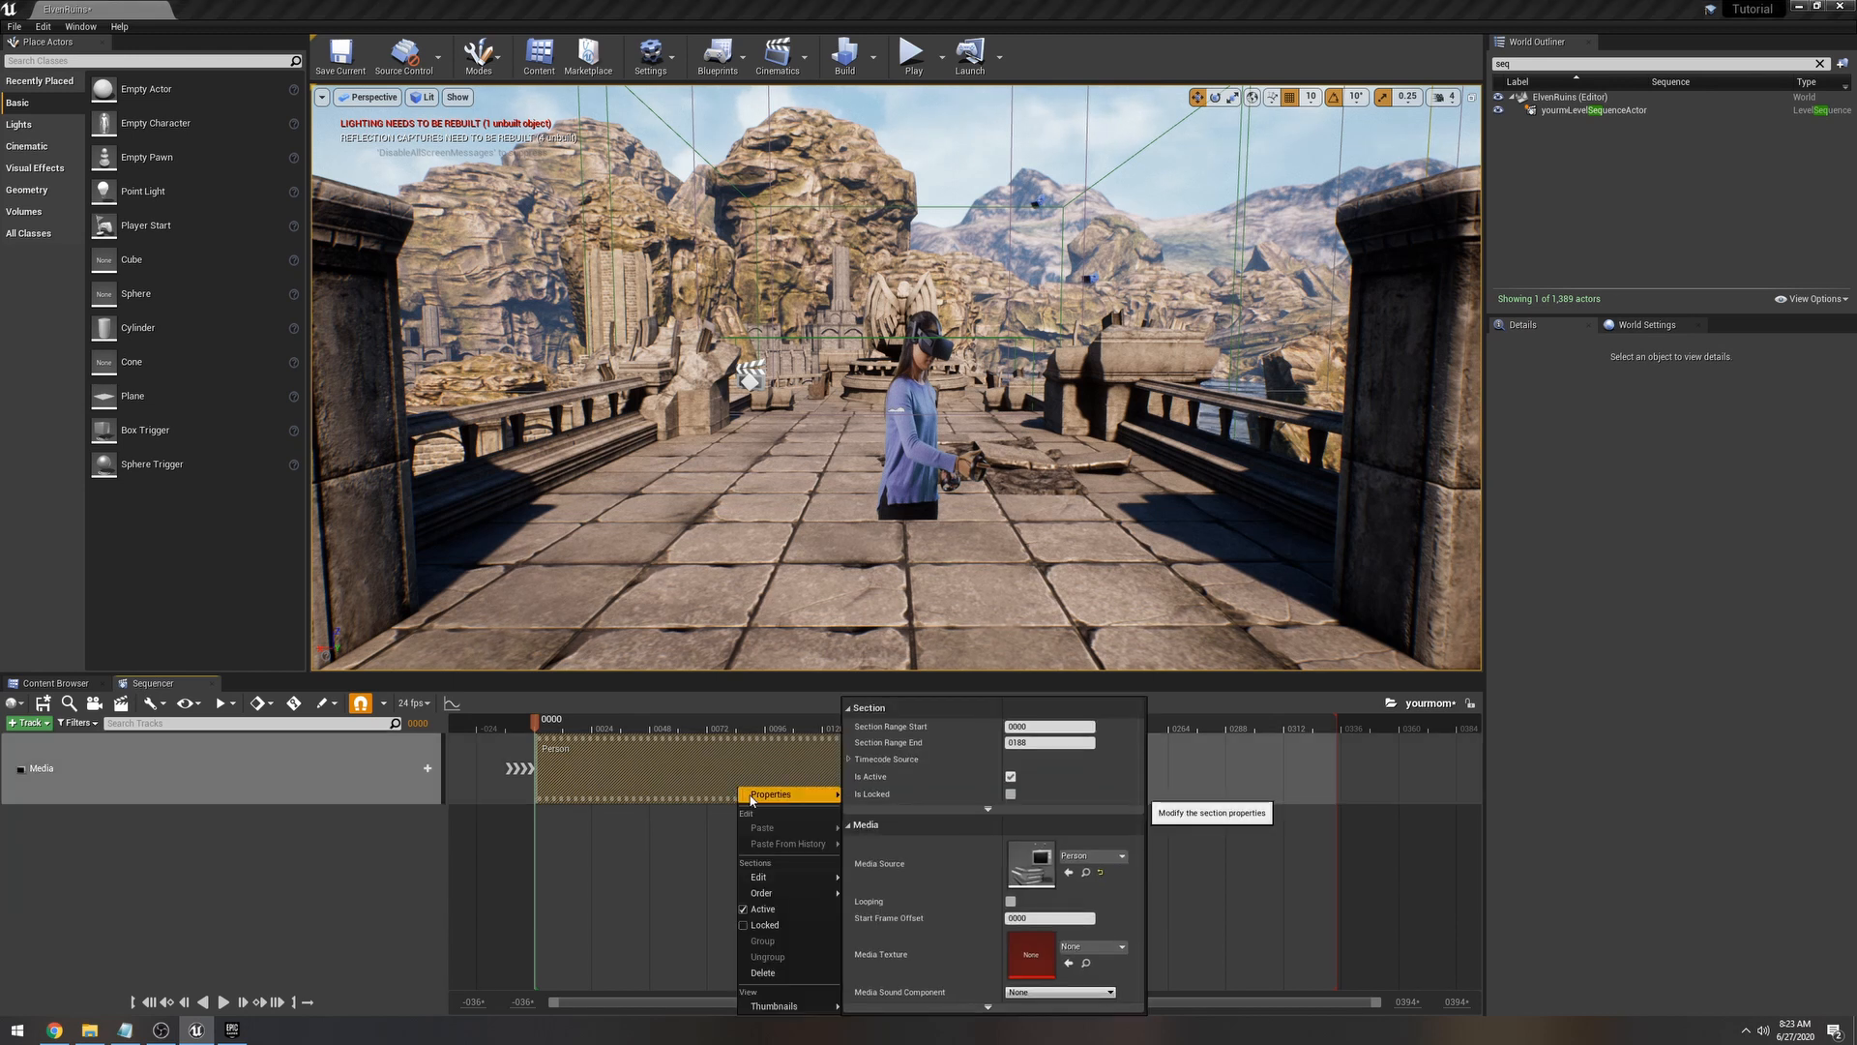
pyautogui.click(1091, 946)
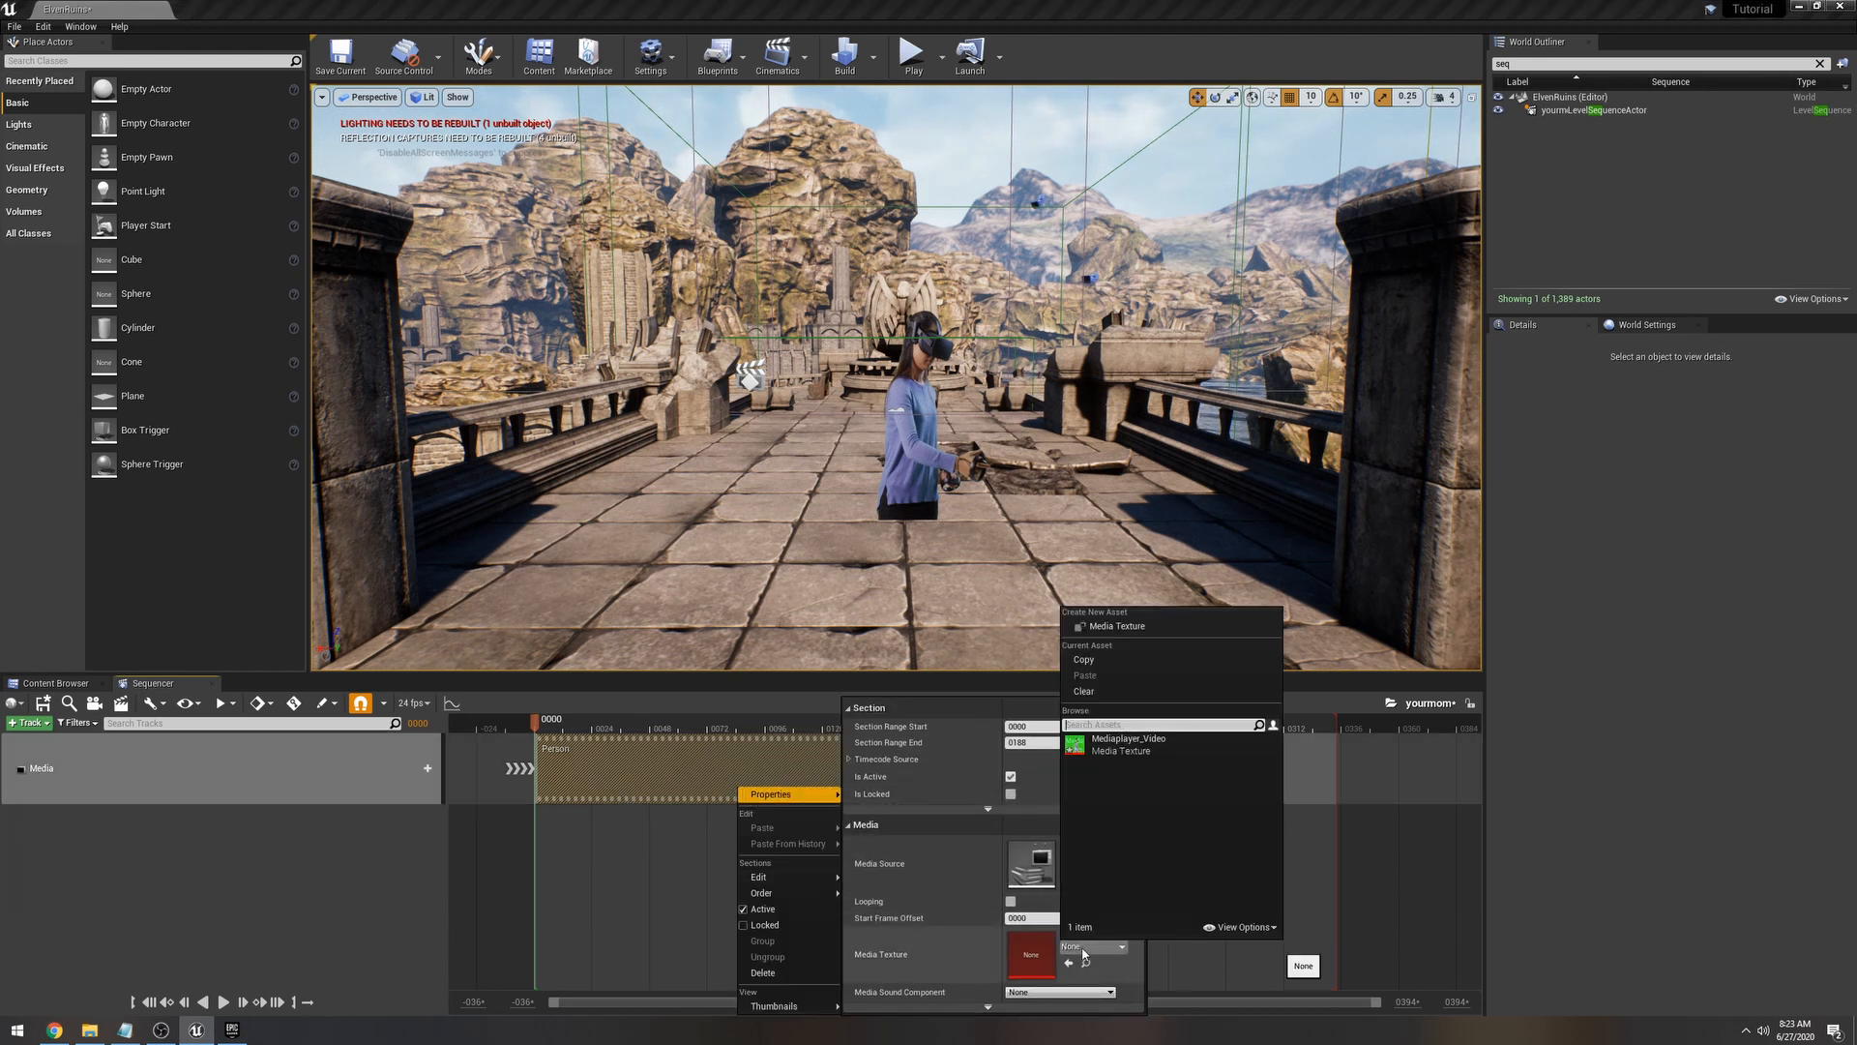
pyautogui.click(1145, 750)
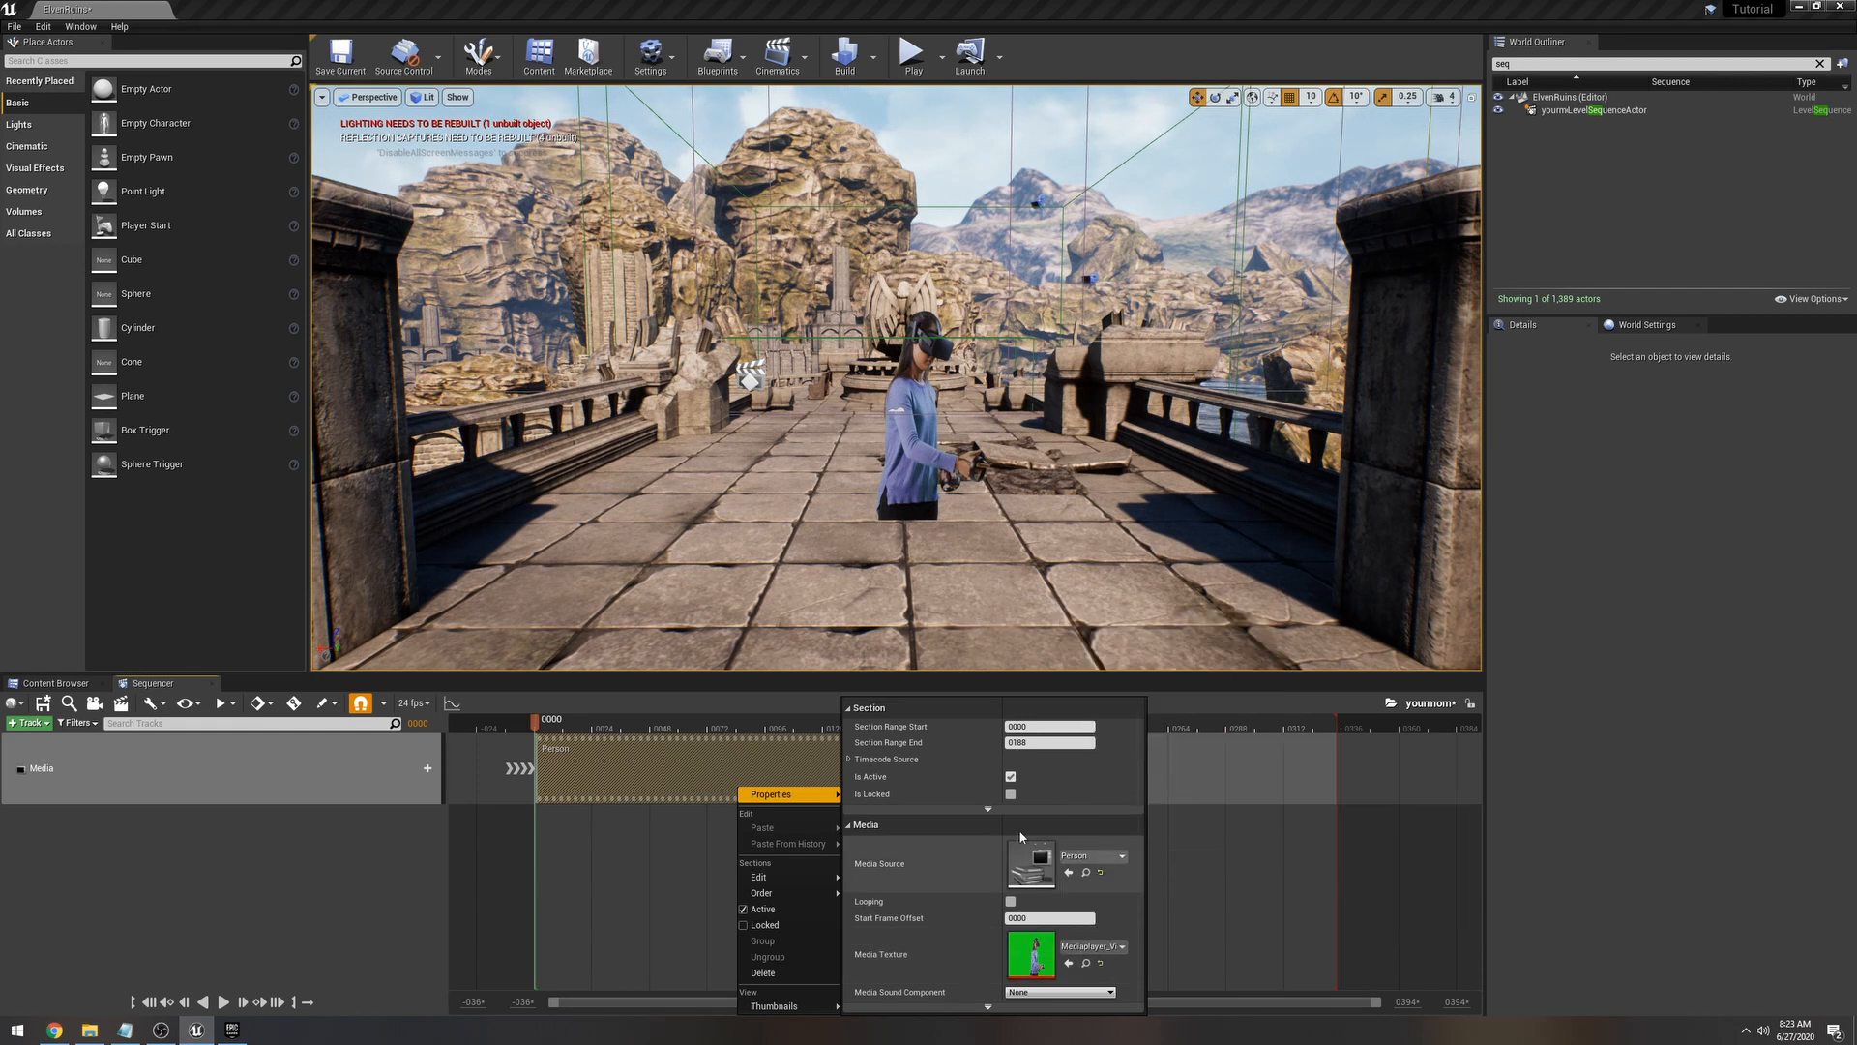
pyautogui.click(501, 847)
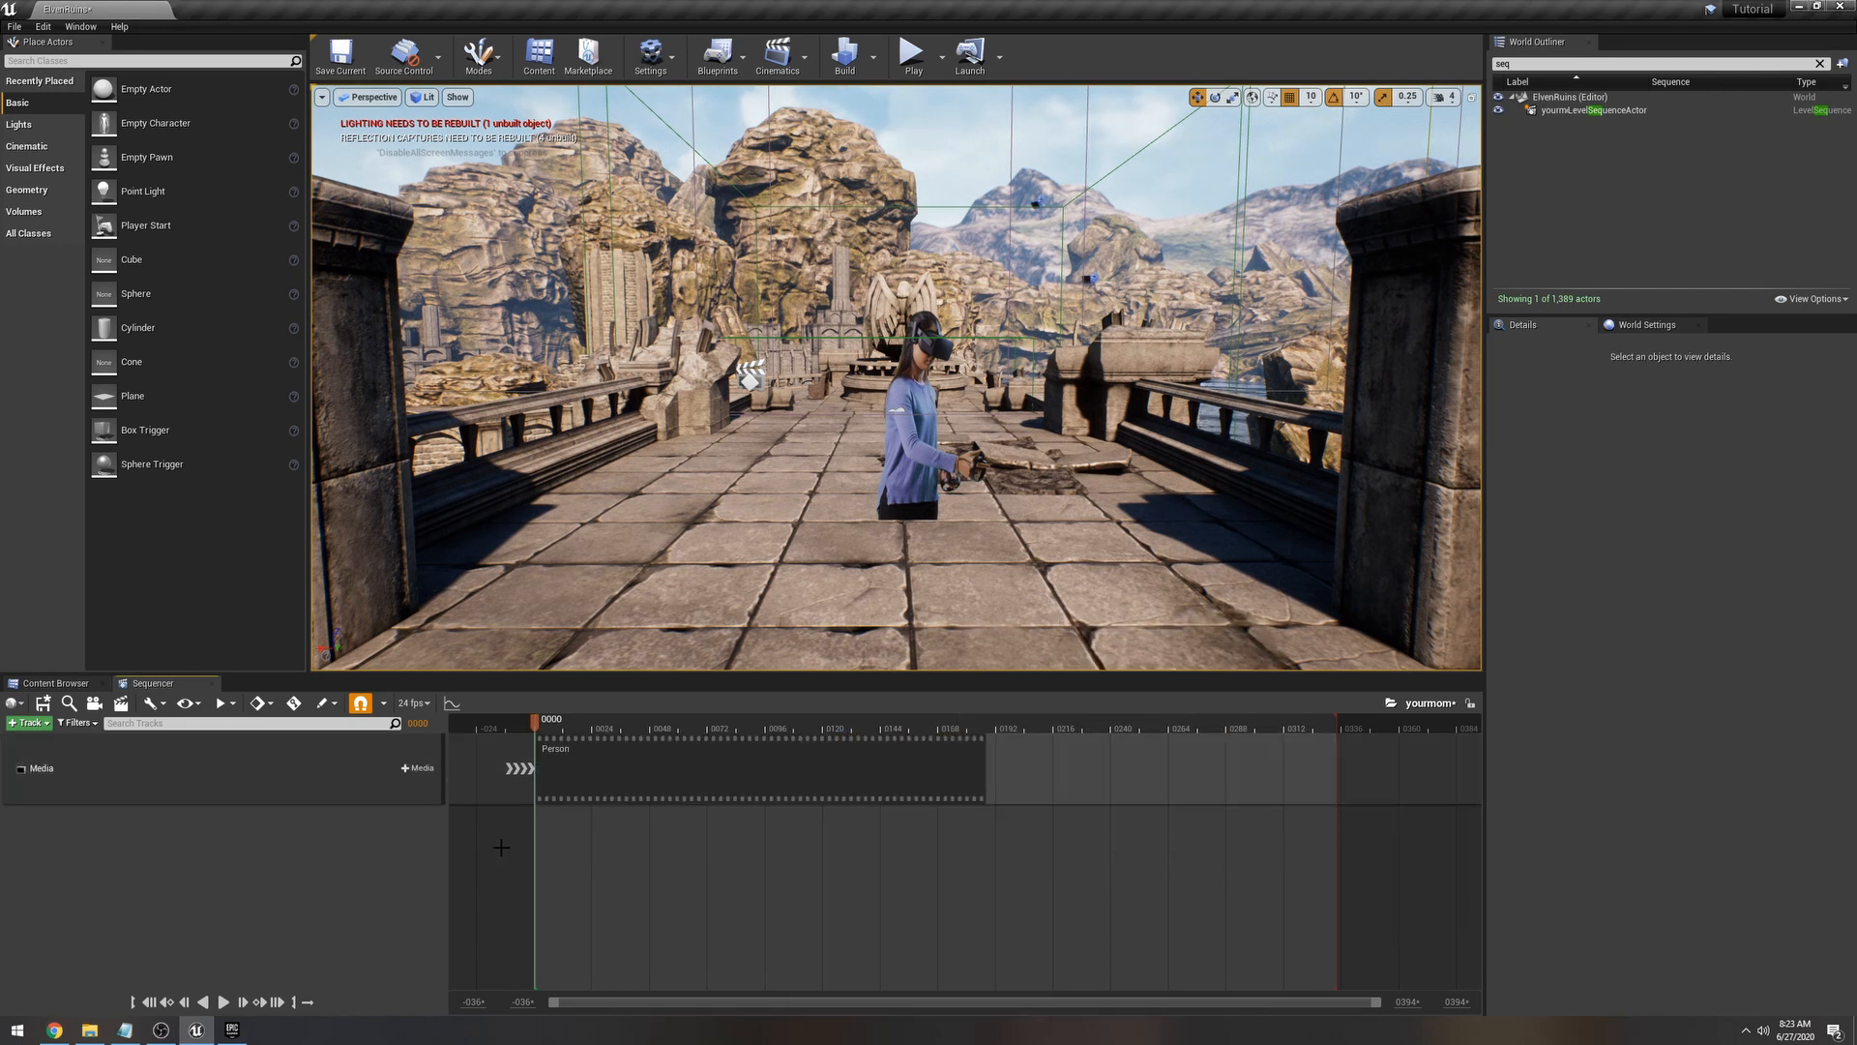
# Step: Enable Auto Play on the yourmom level sequence actor and save the current level
pyautogui.click(750, 377)
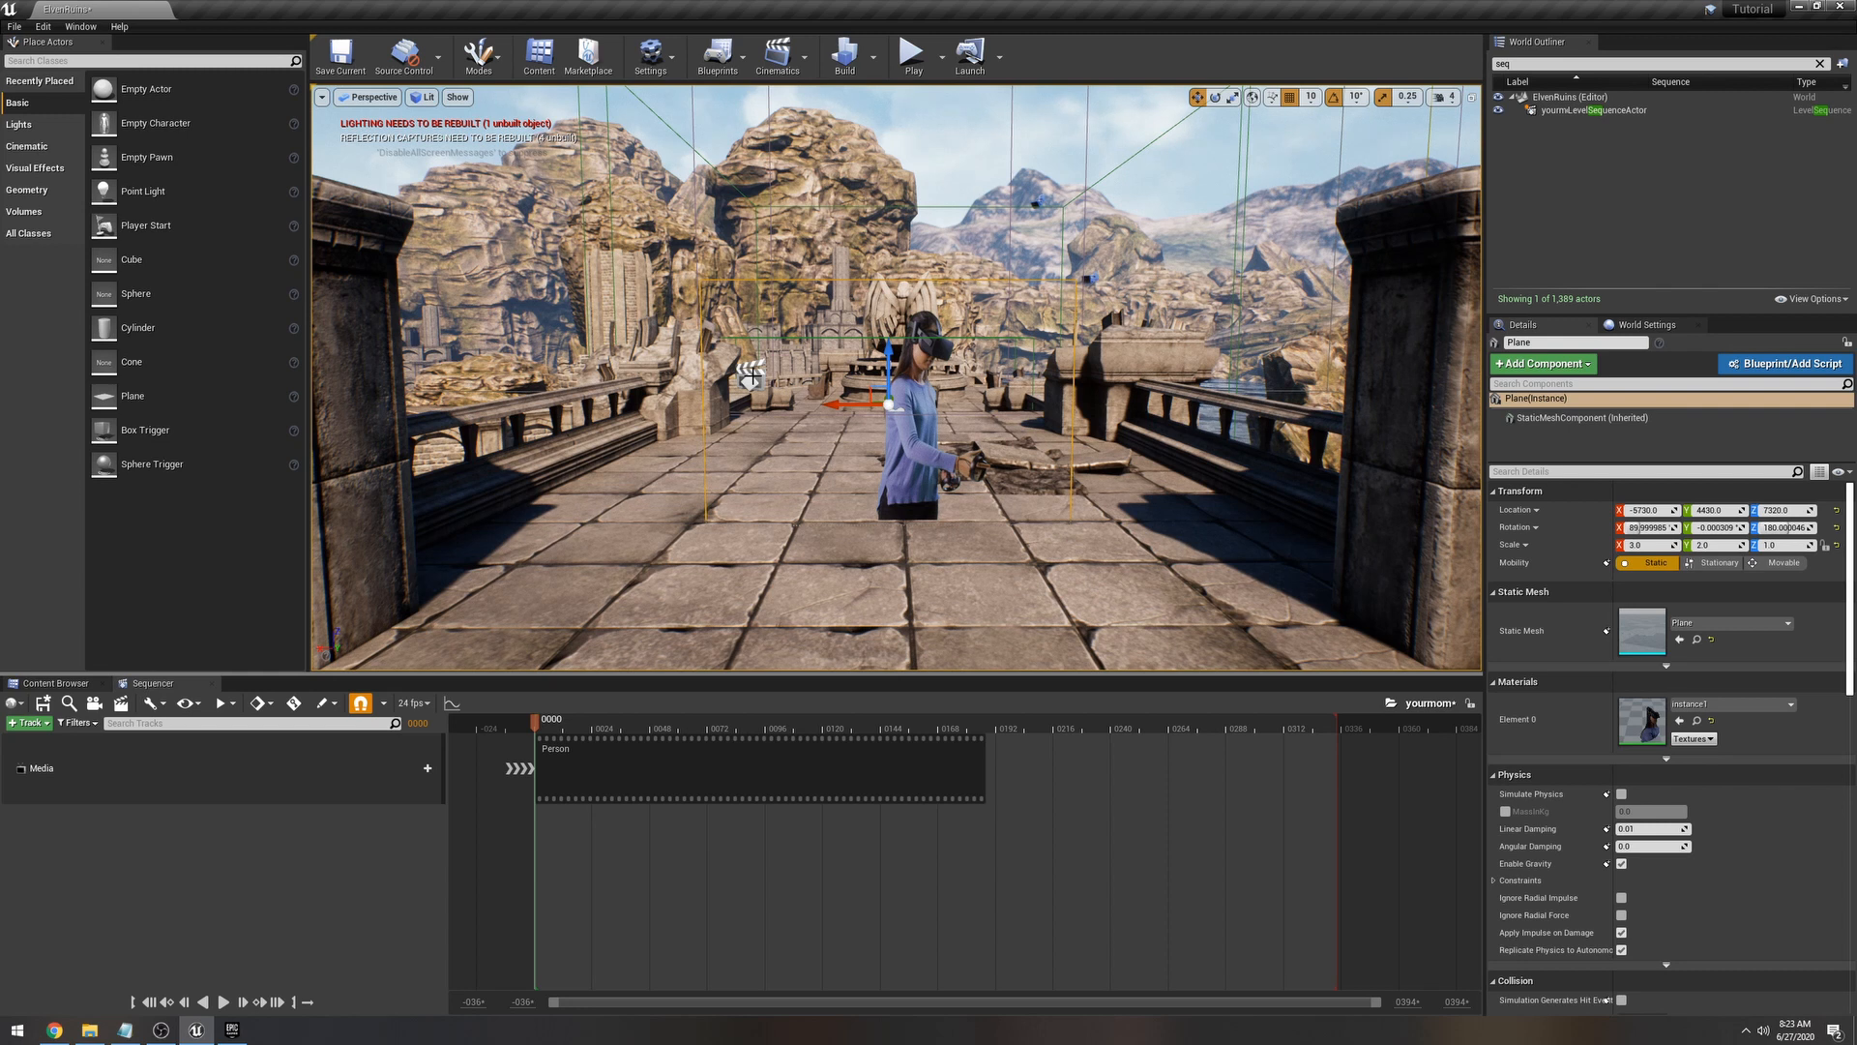
pyautogui.click(1598, 112)
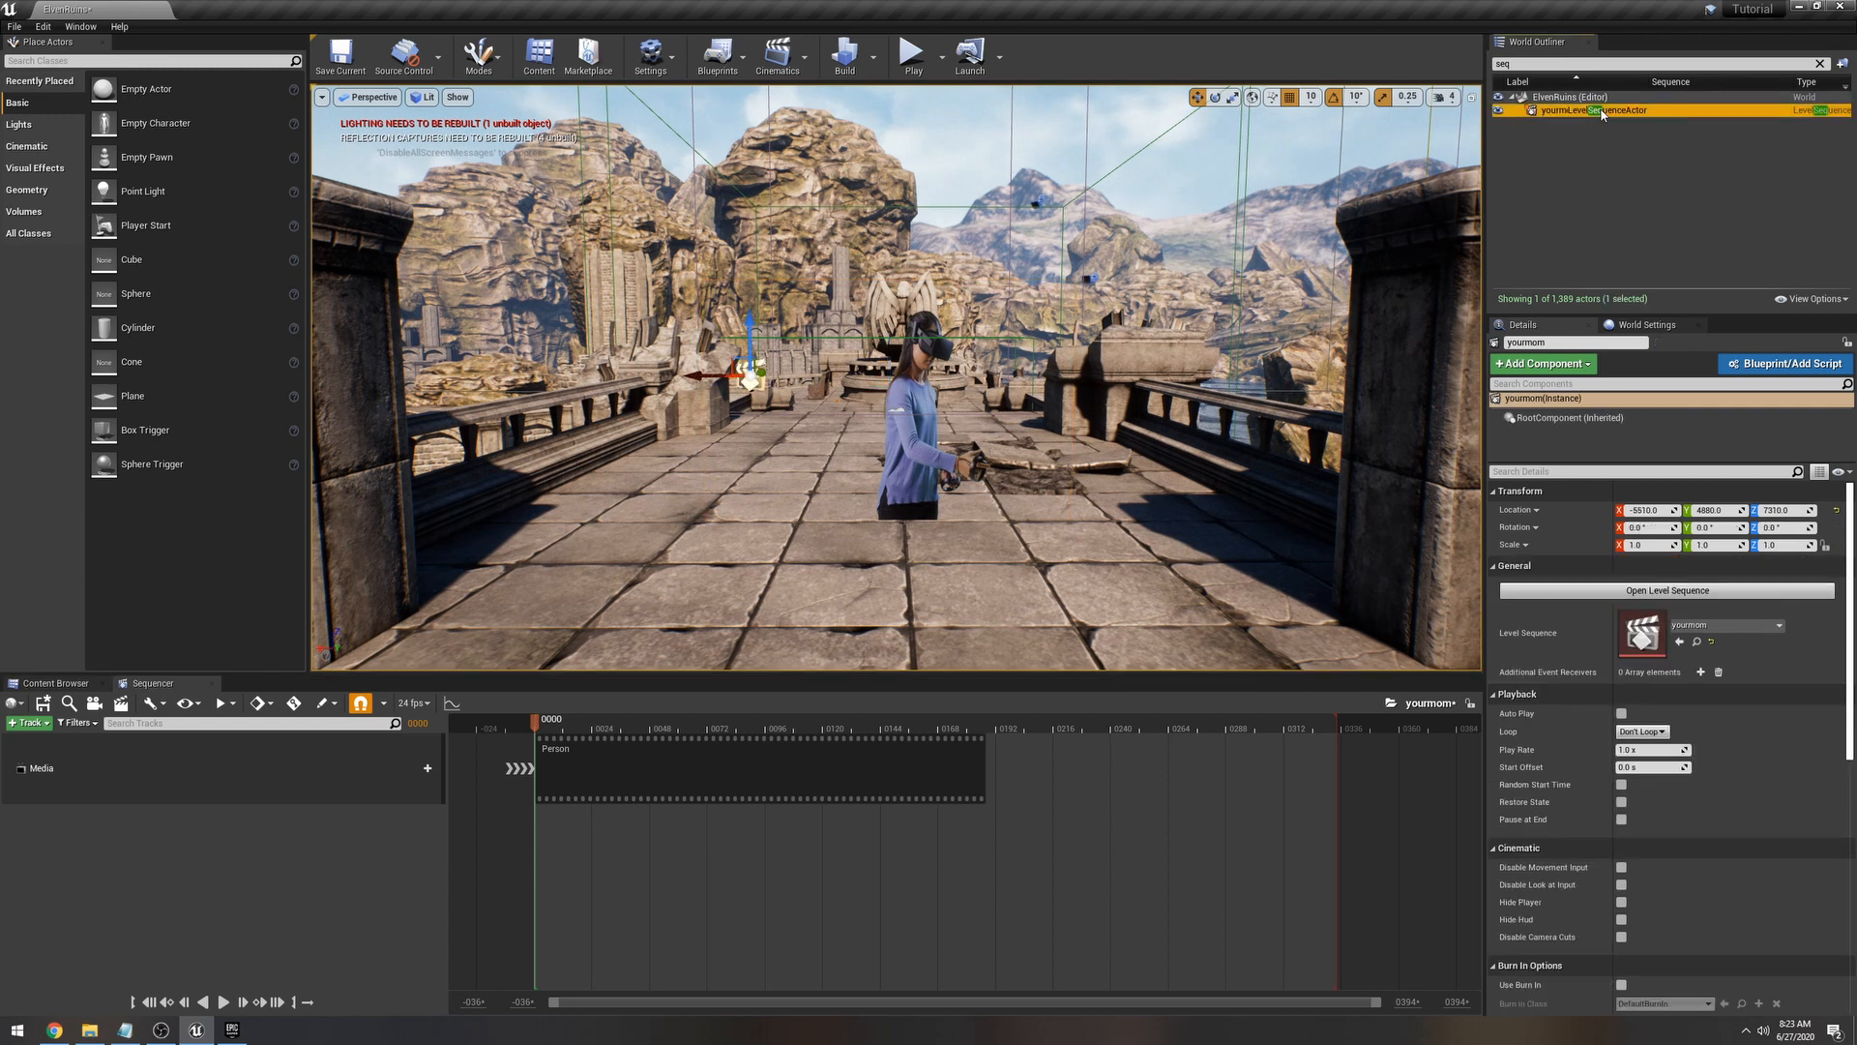
pyautogui.click(1621, 714)
pyautogui.click(342, 56)
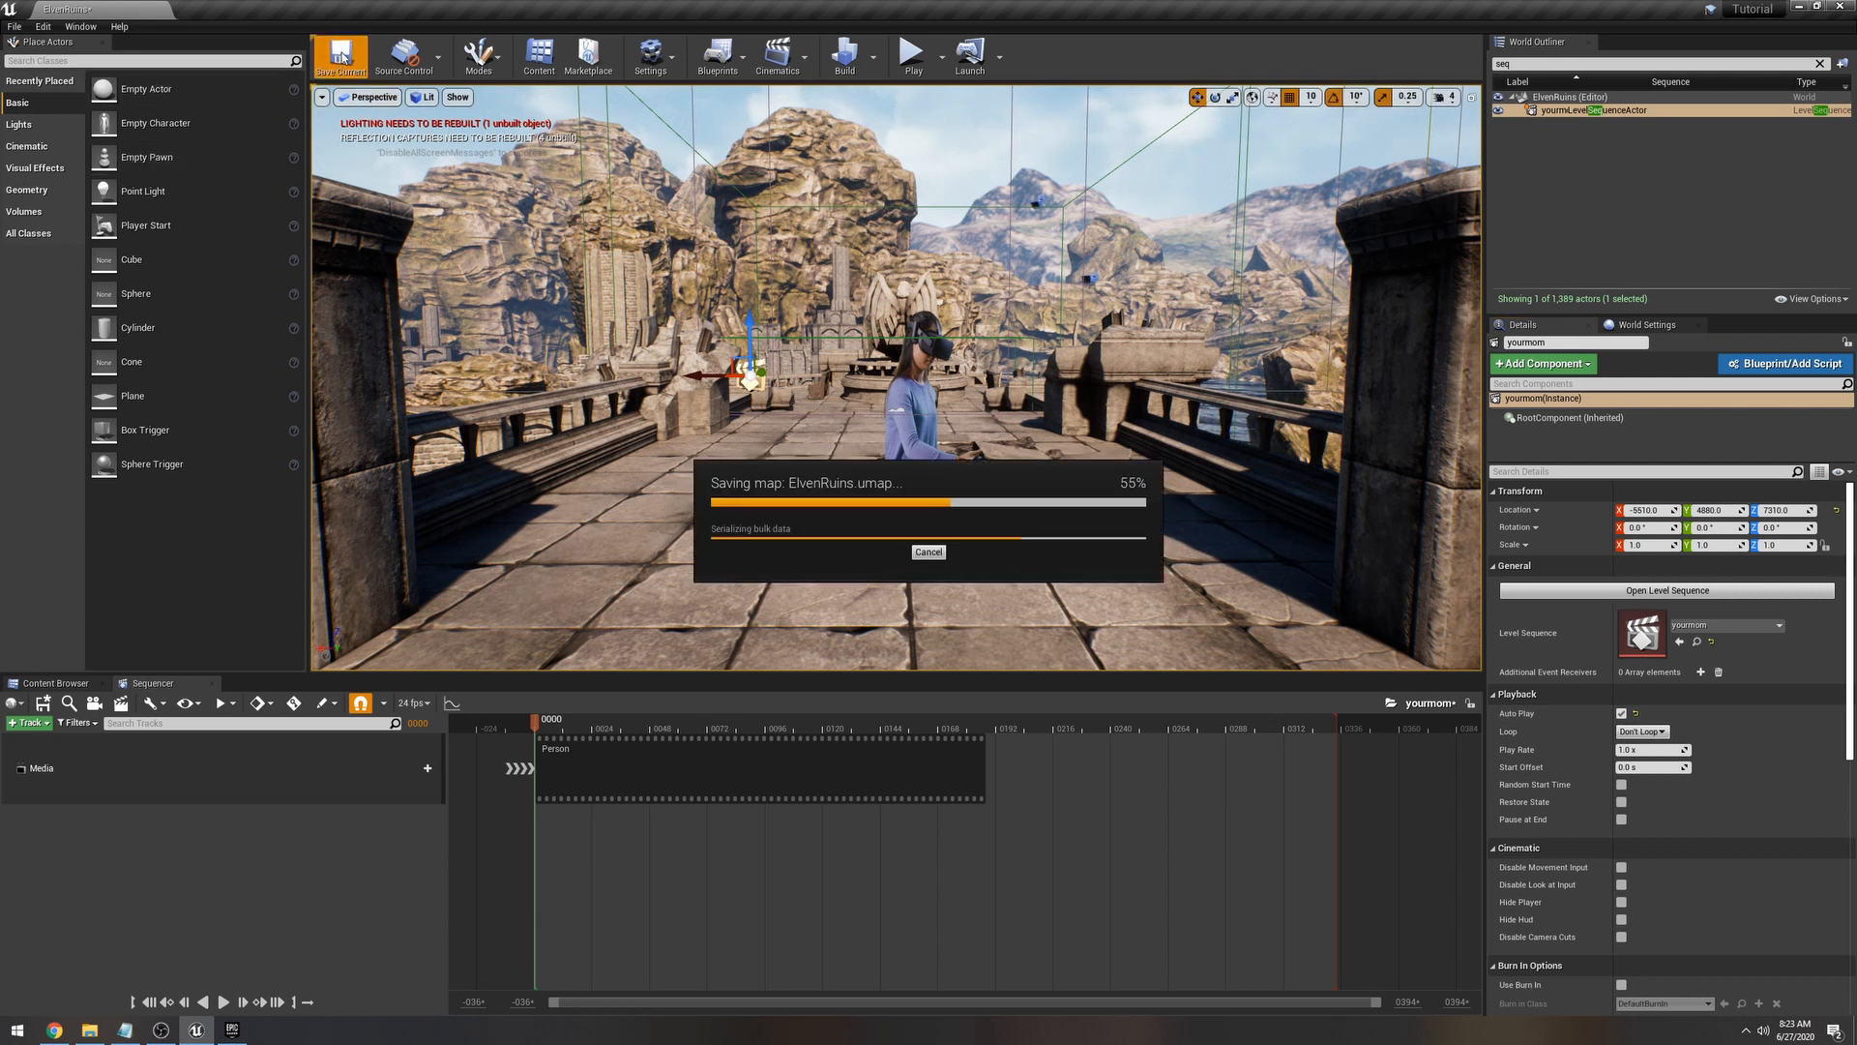
# Step: Play-test the level twice, moving toward and away from the woman's video to check its automatic playback
pyautogui.click(914, 55)
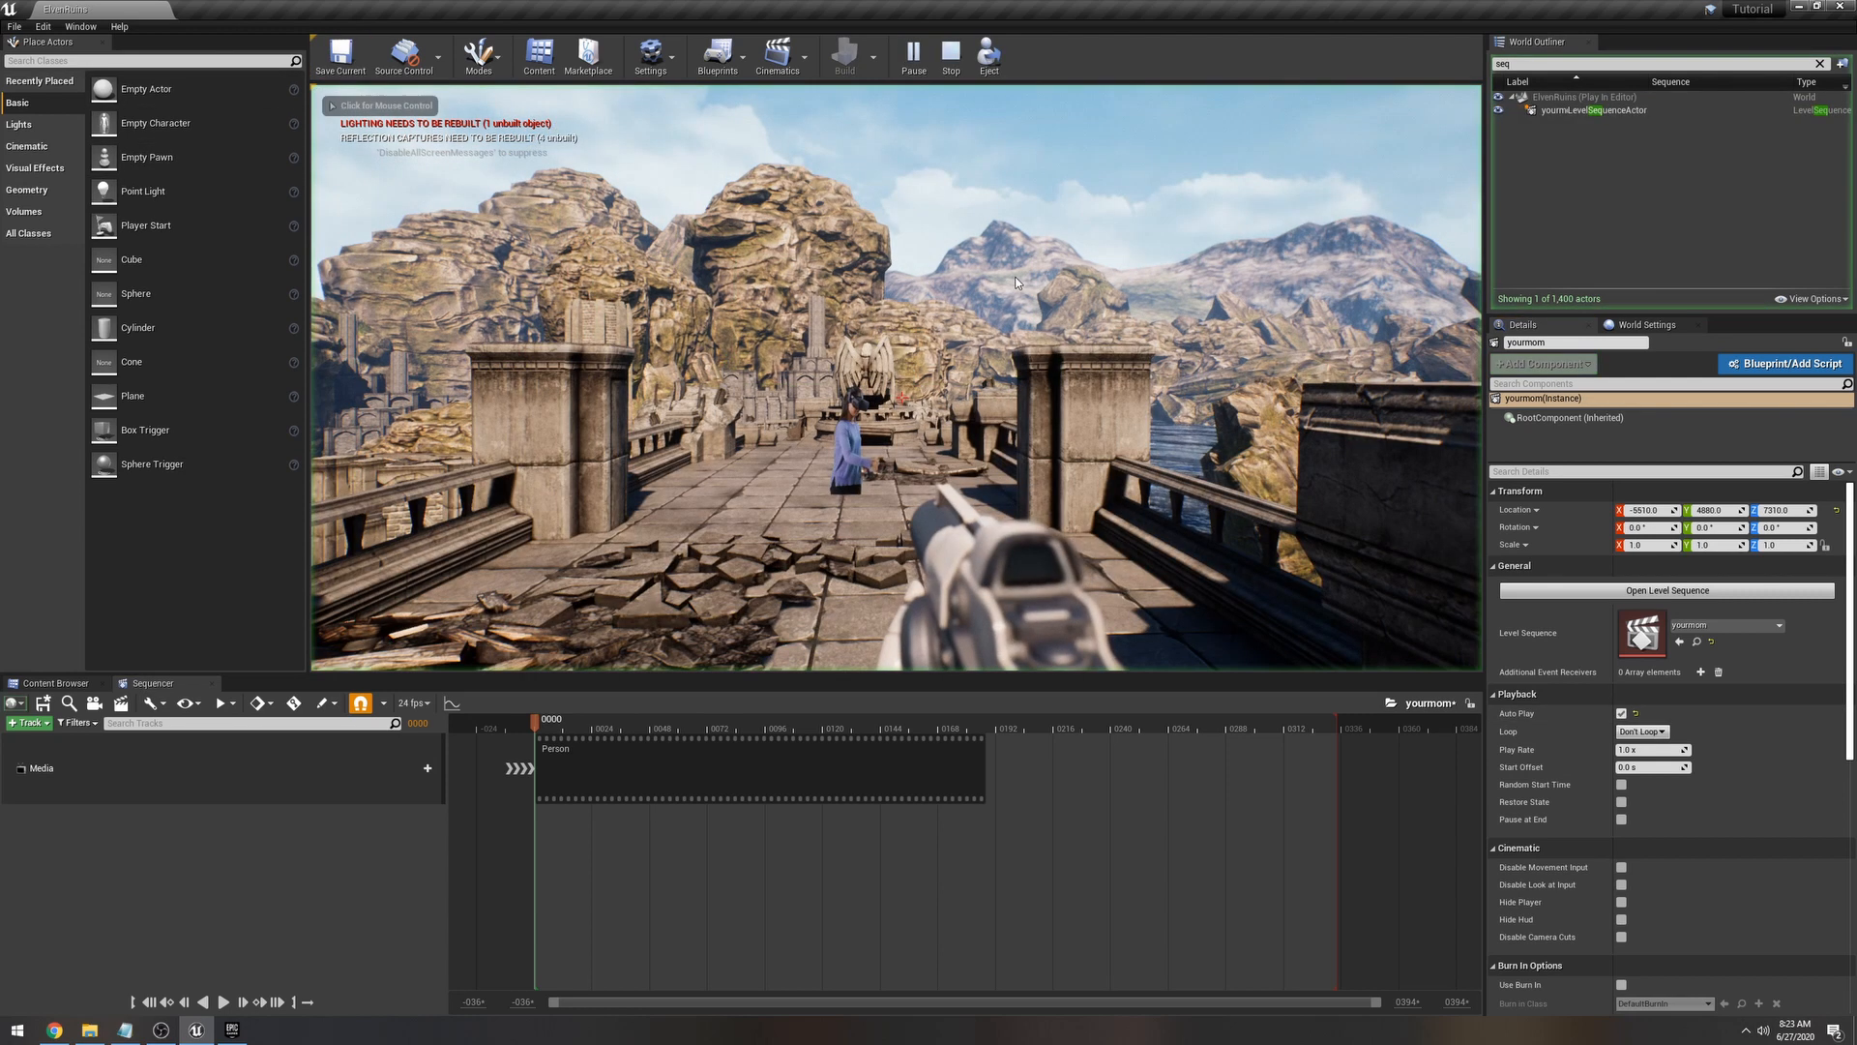
pyautogui.click(1015, 283)
pyautogui.press('w')
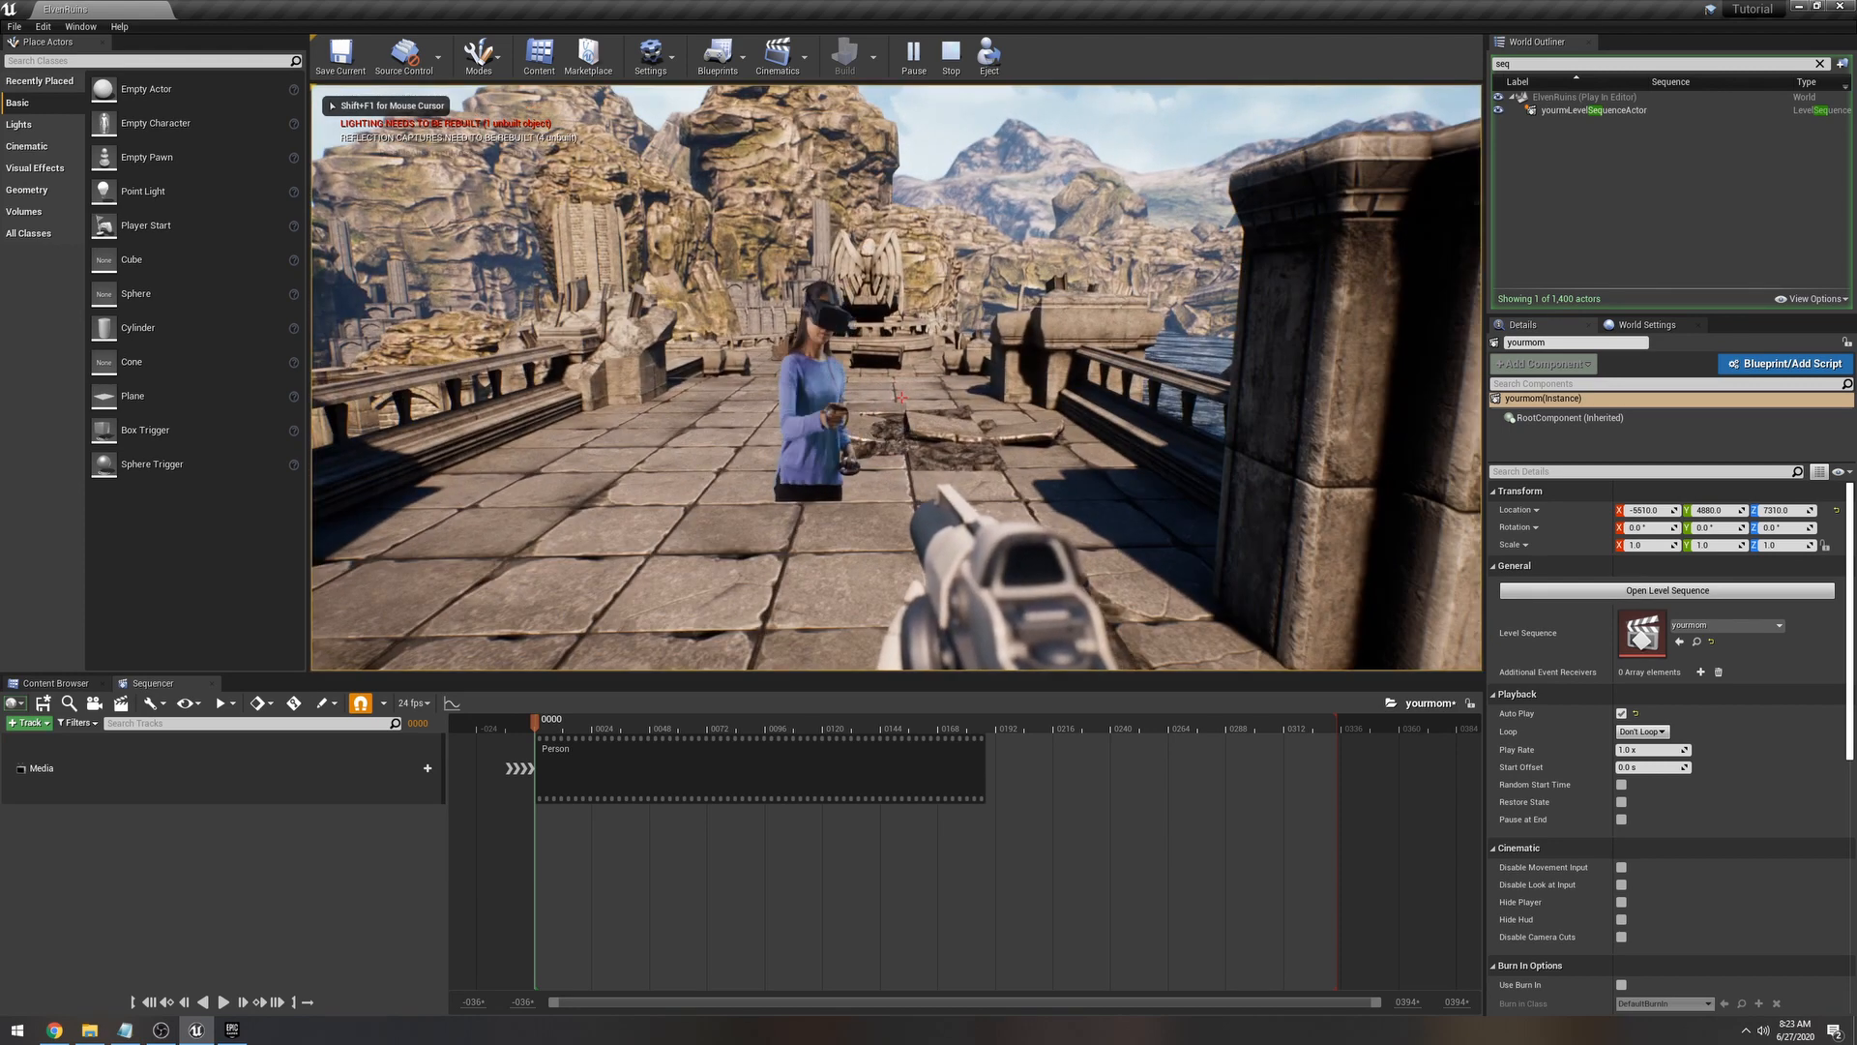
pyautogui.press('Escape')
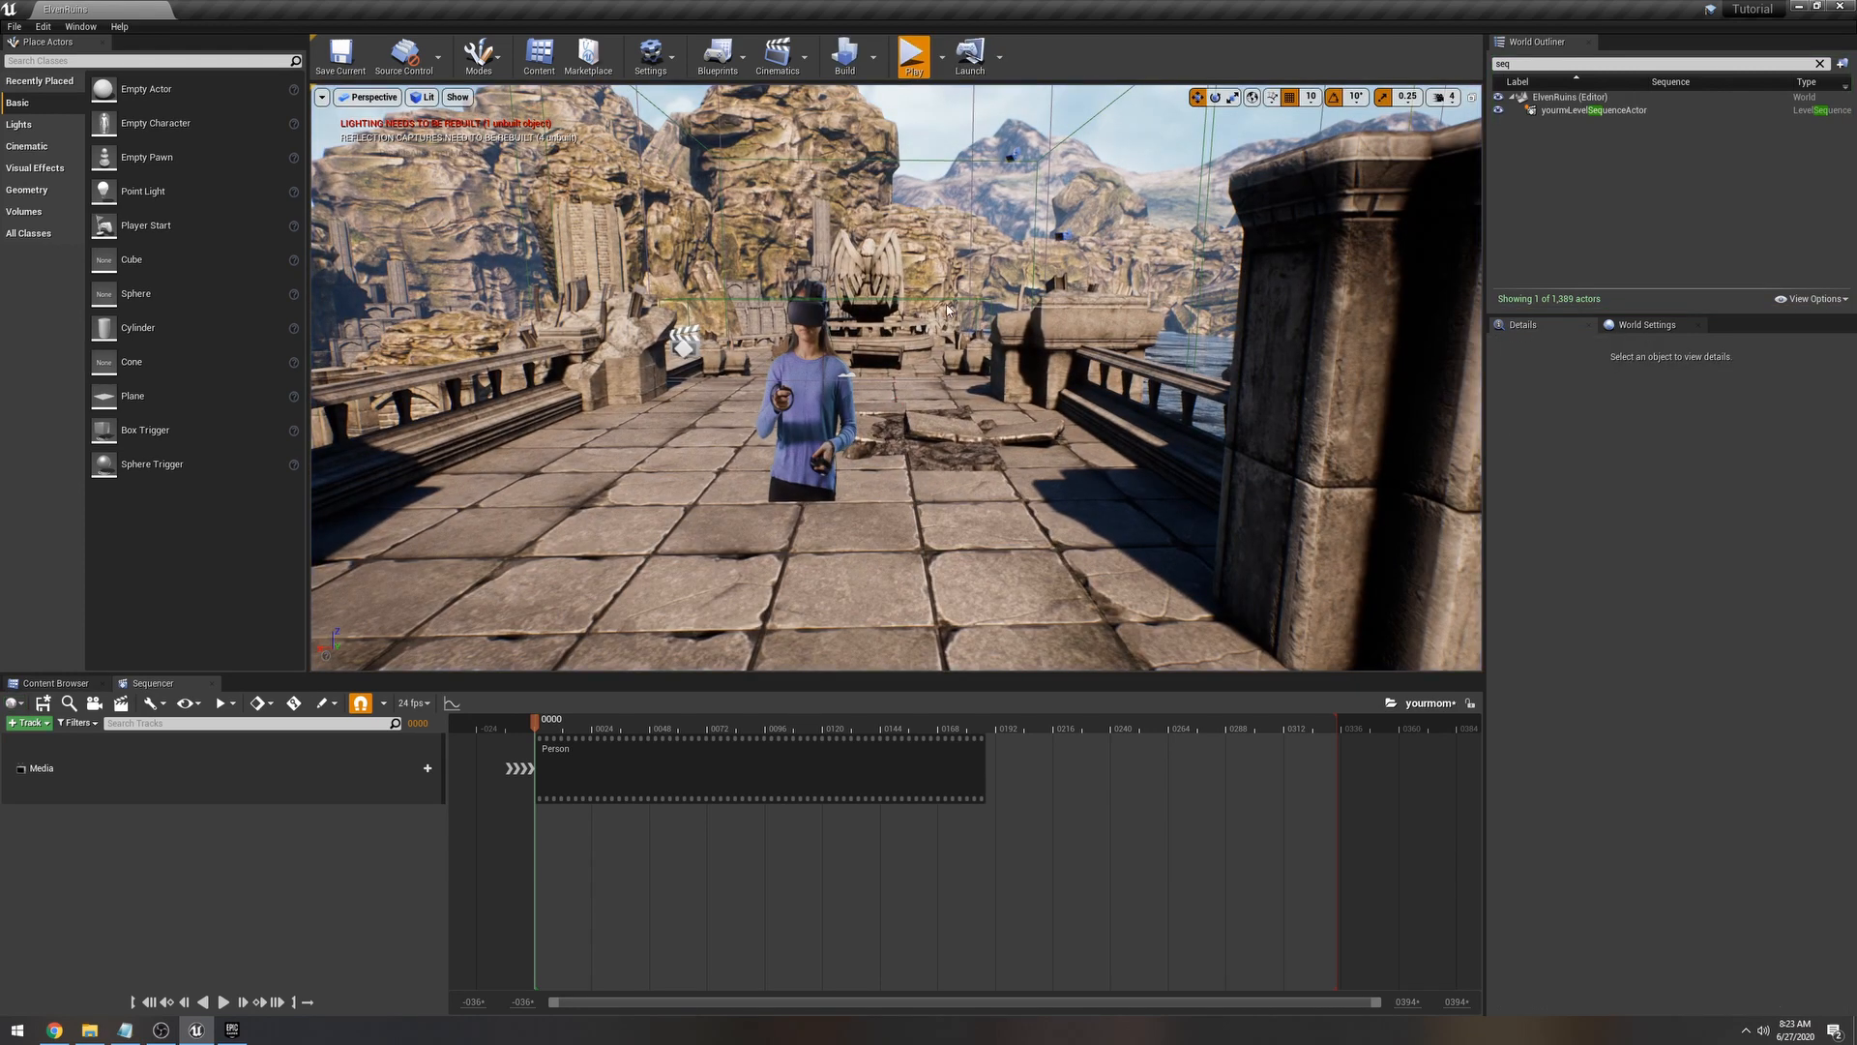
pyautogui.click(947, 310)
pyautogui.press('w')
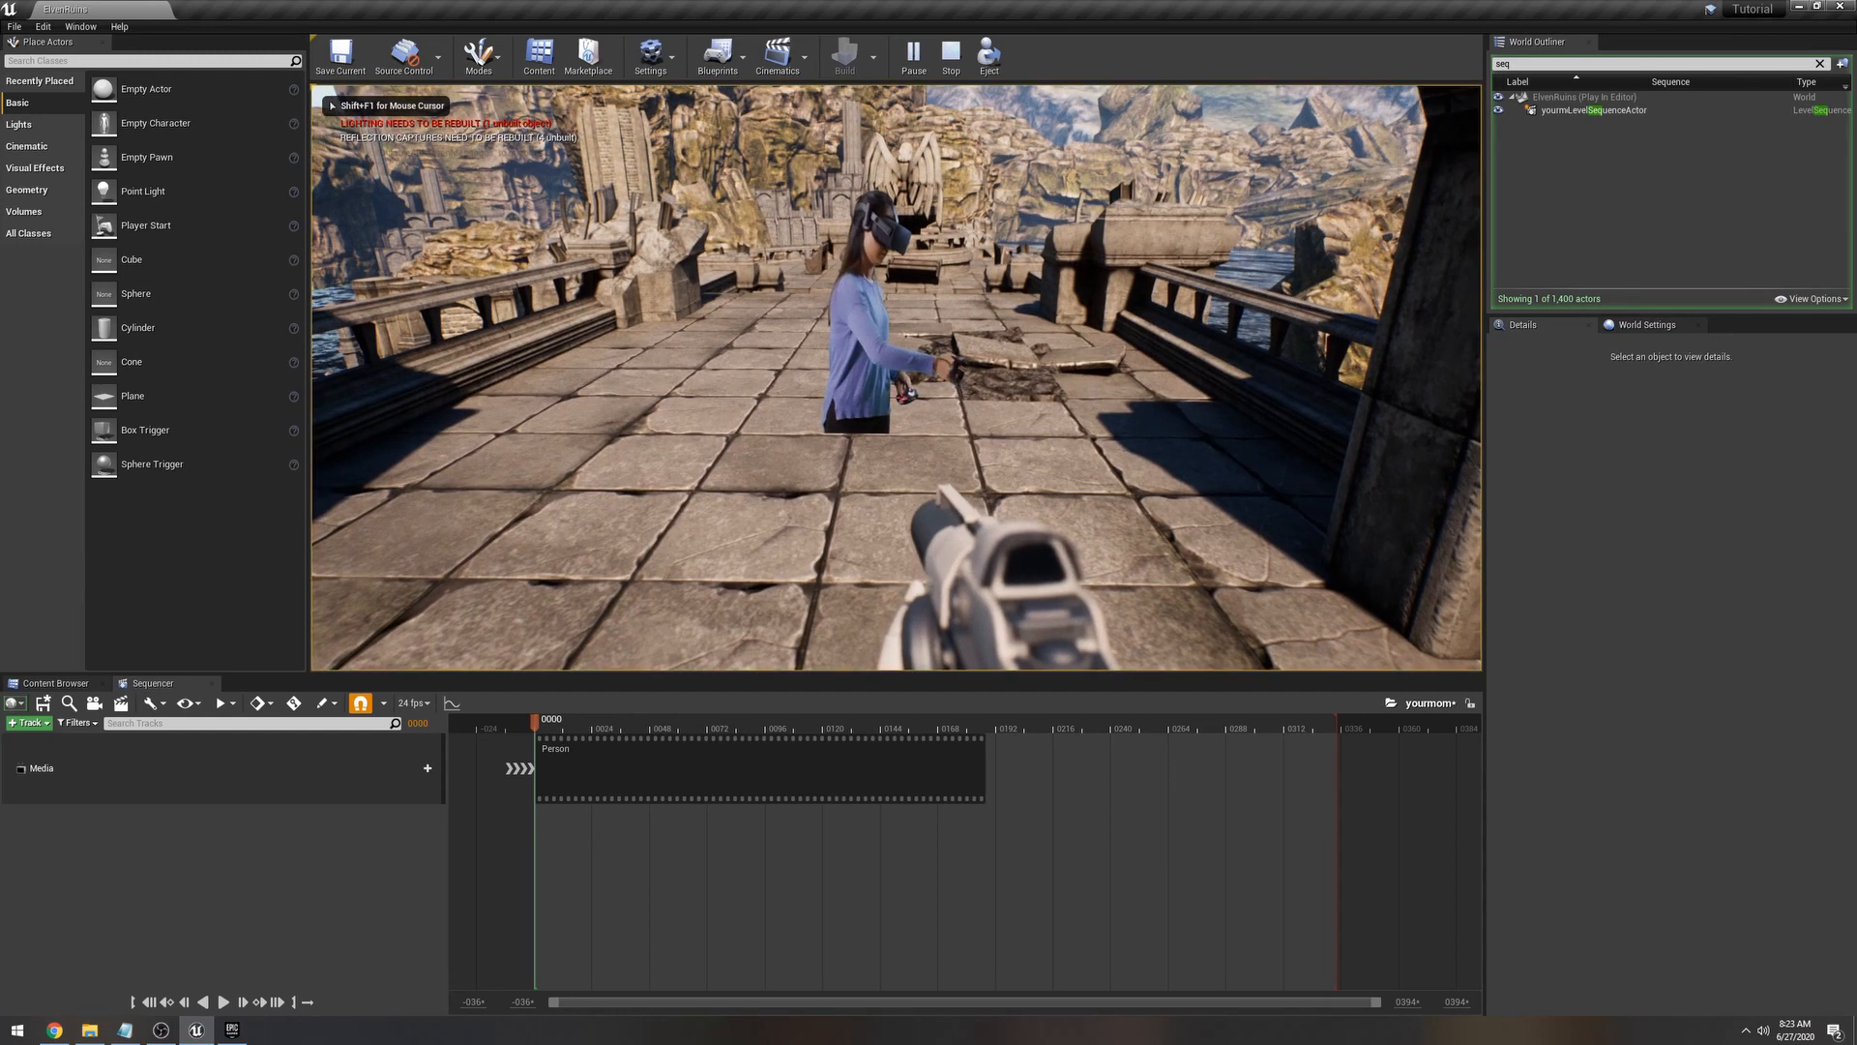
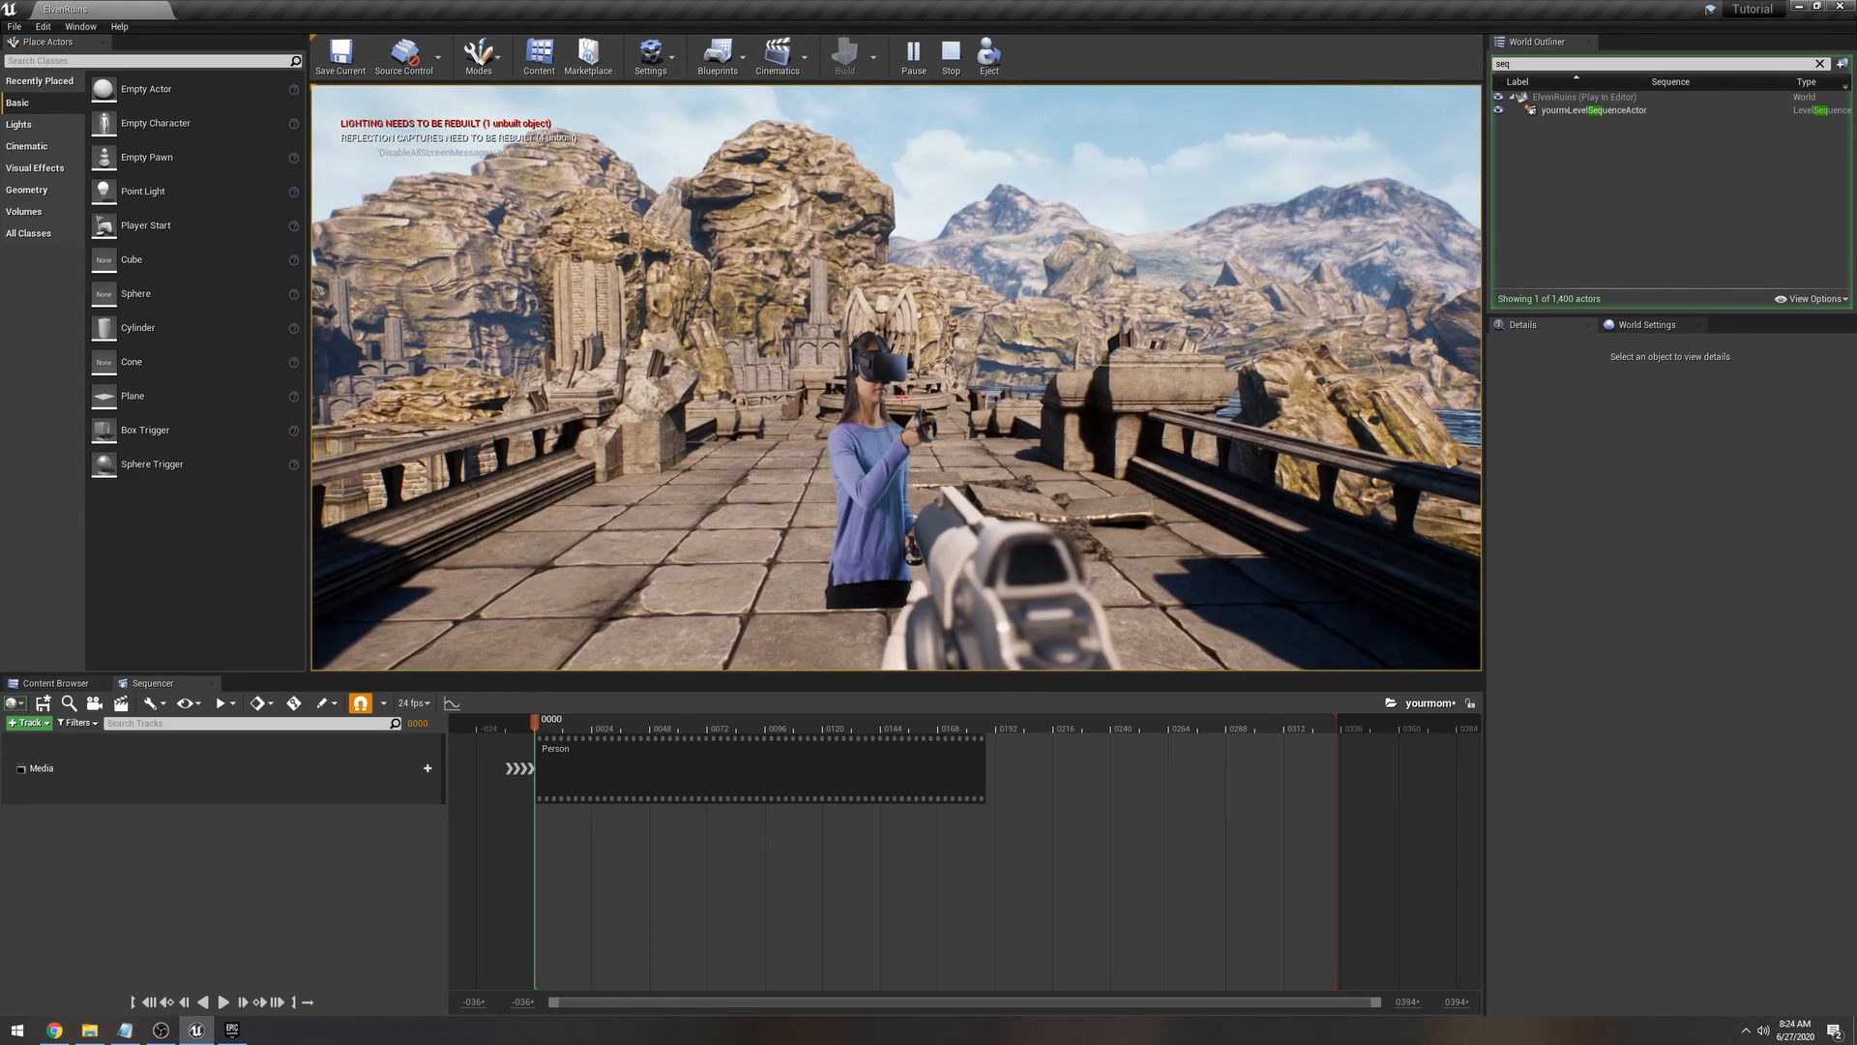
pyautogui.press('s')
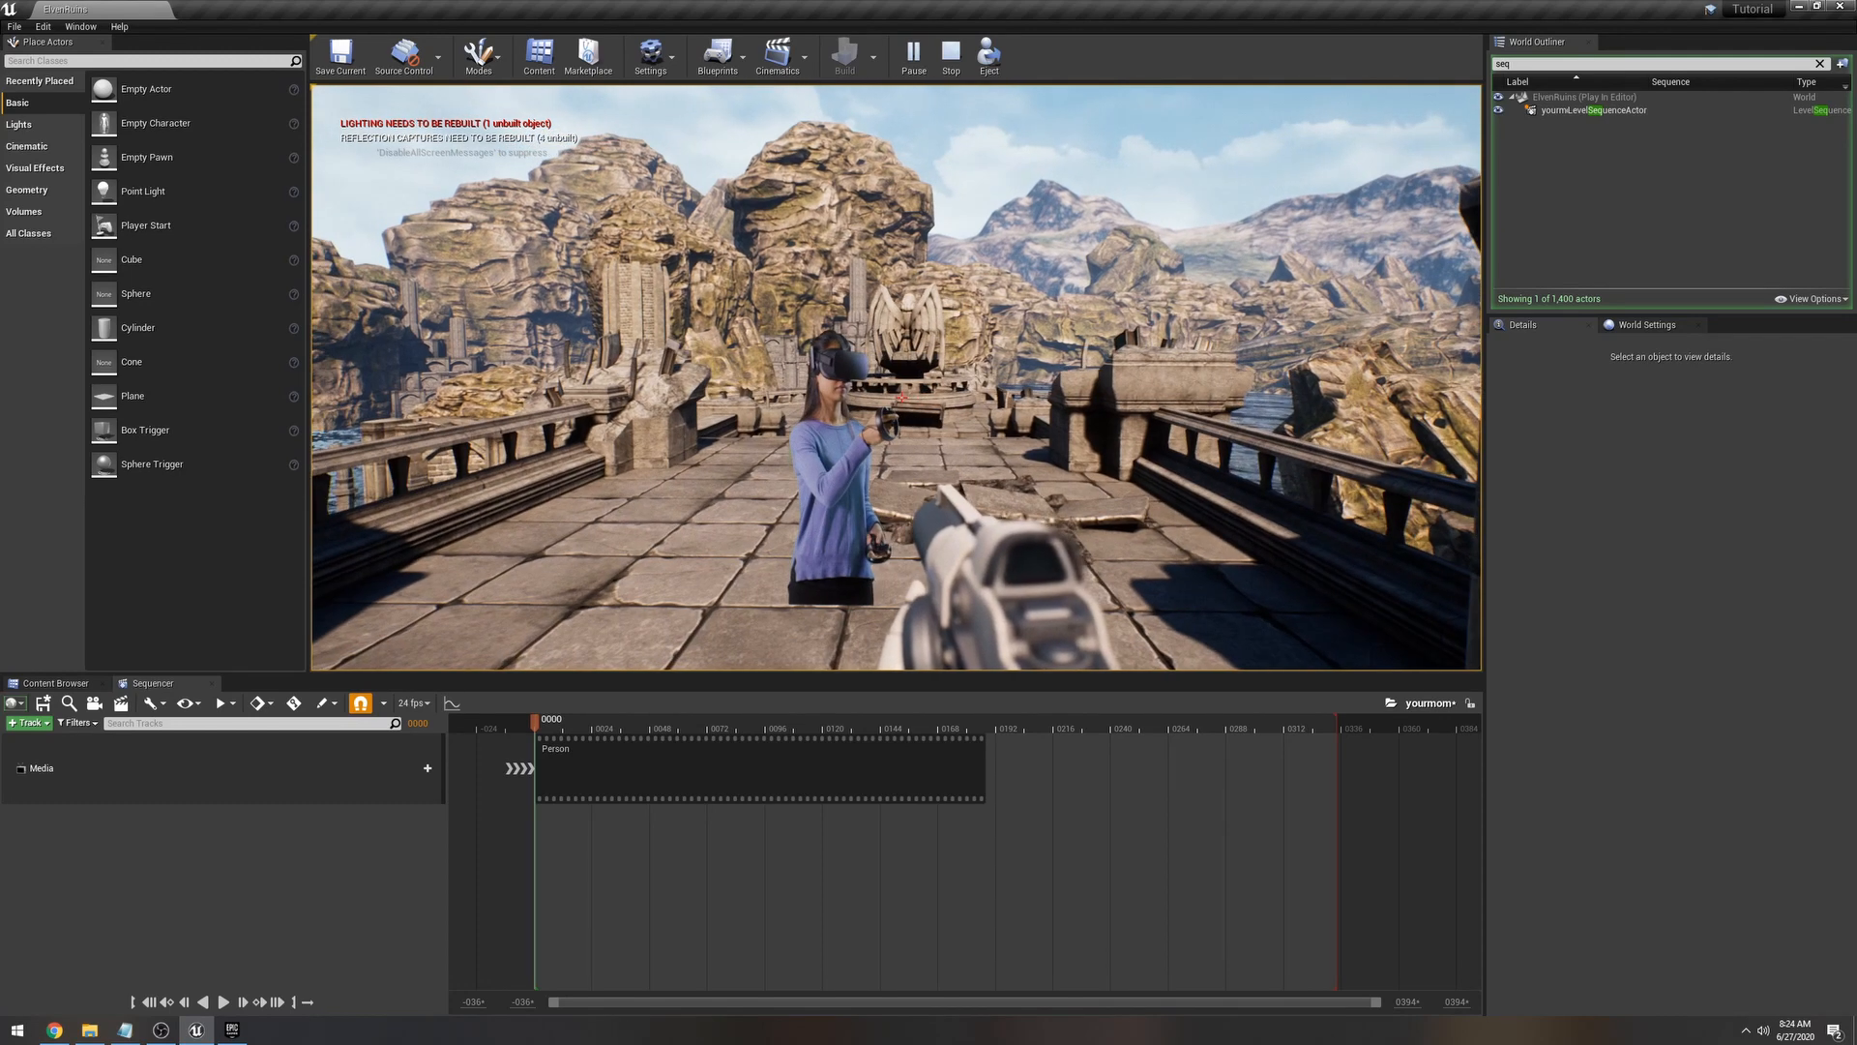
pyautogui.press('w')
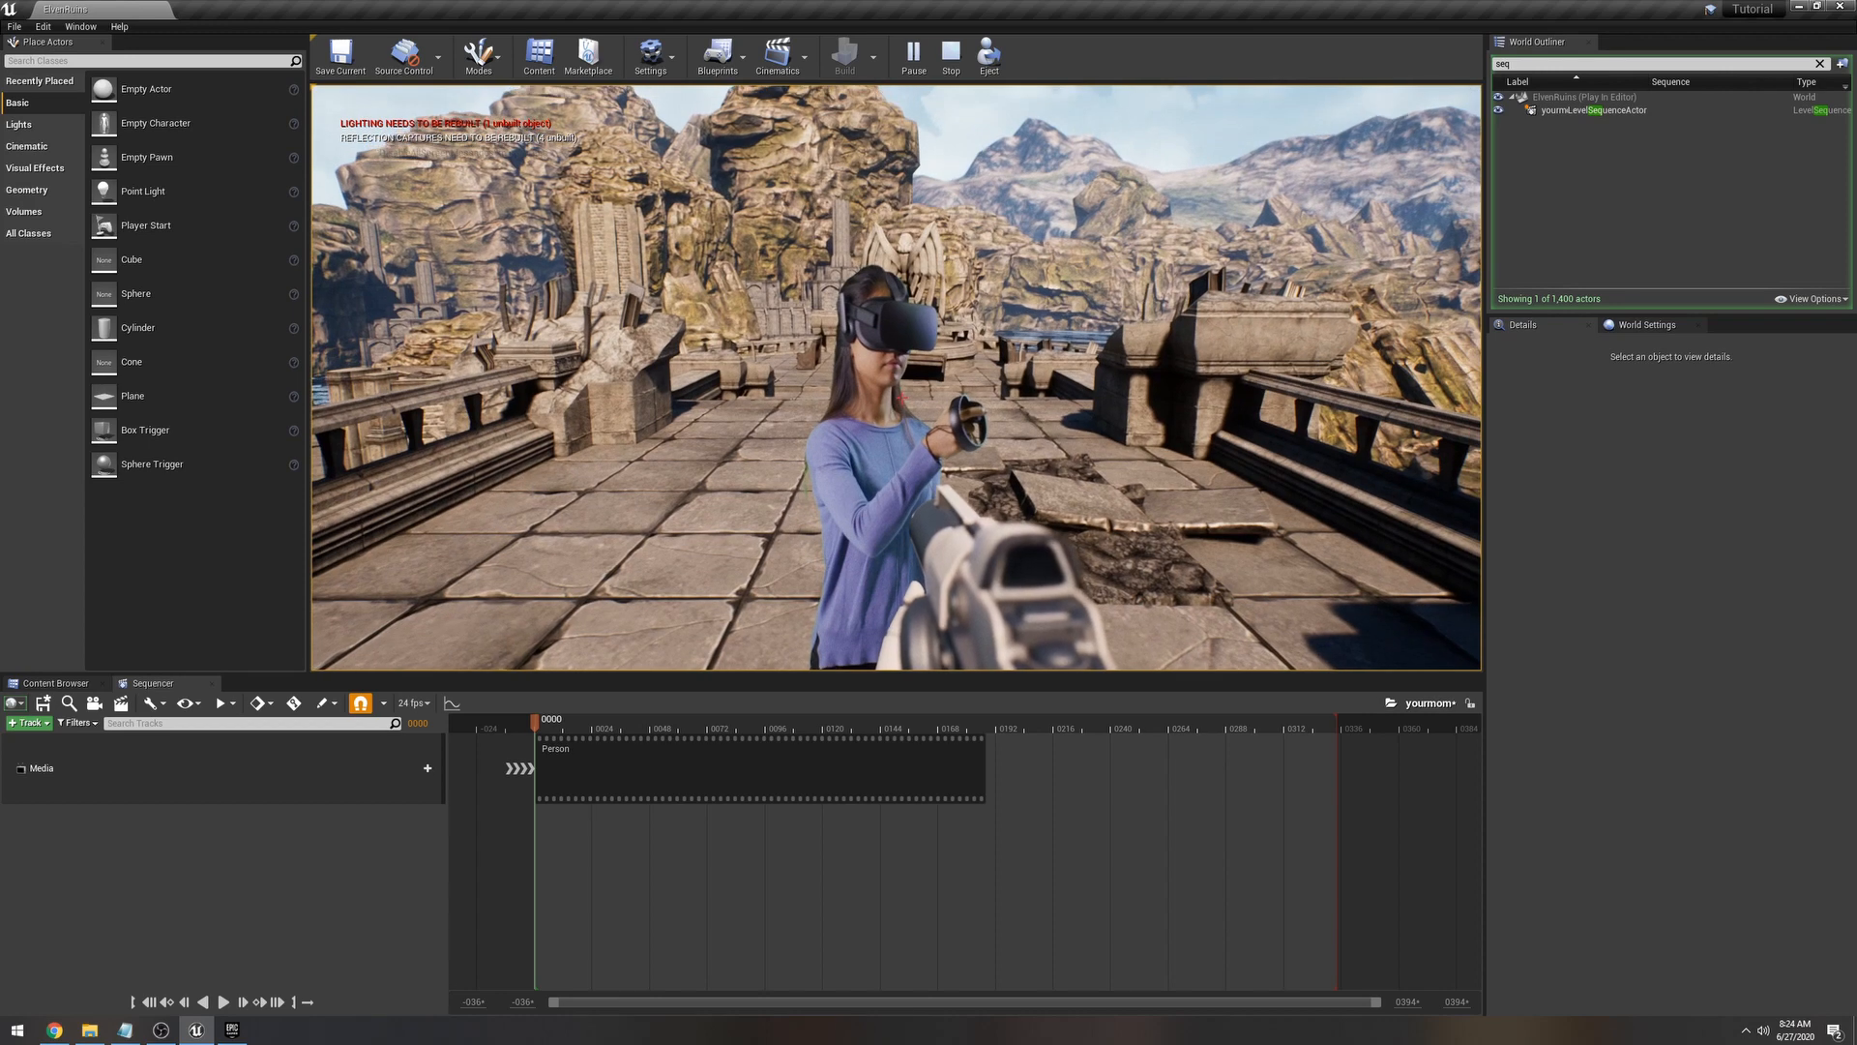
pyautogui.press('s')
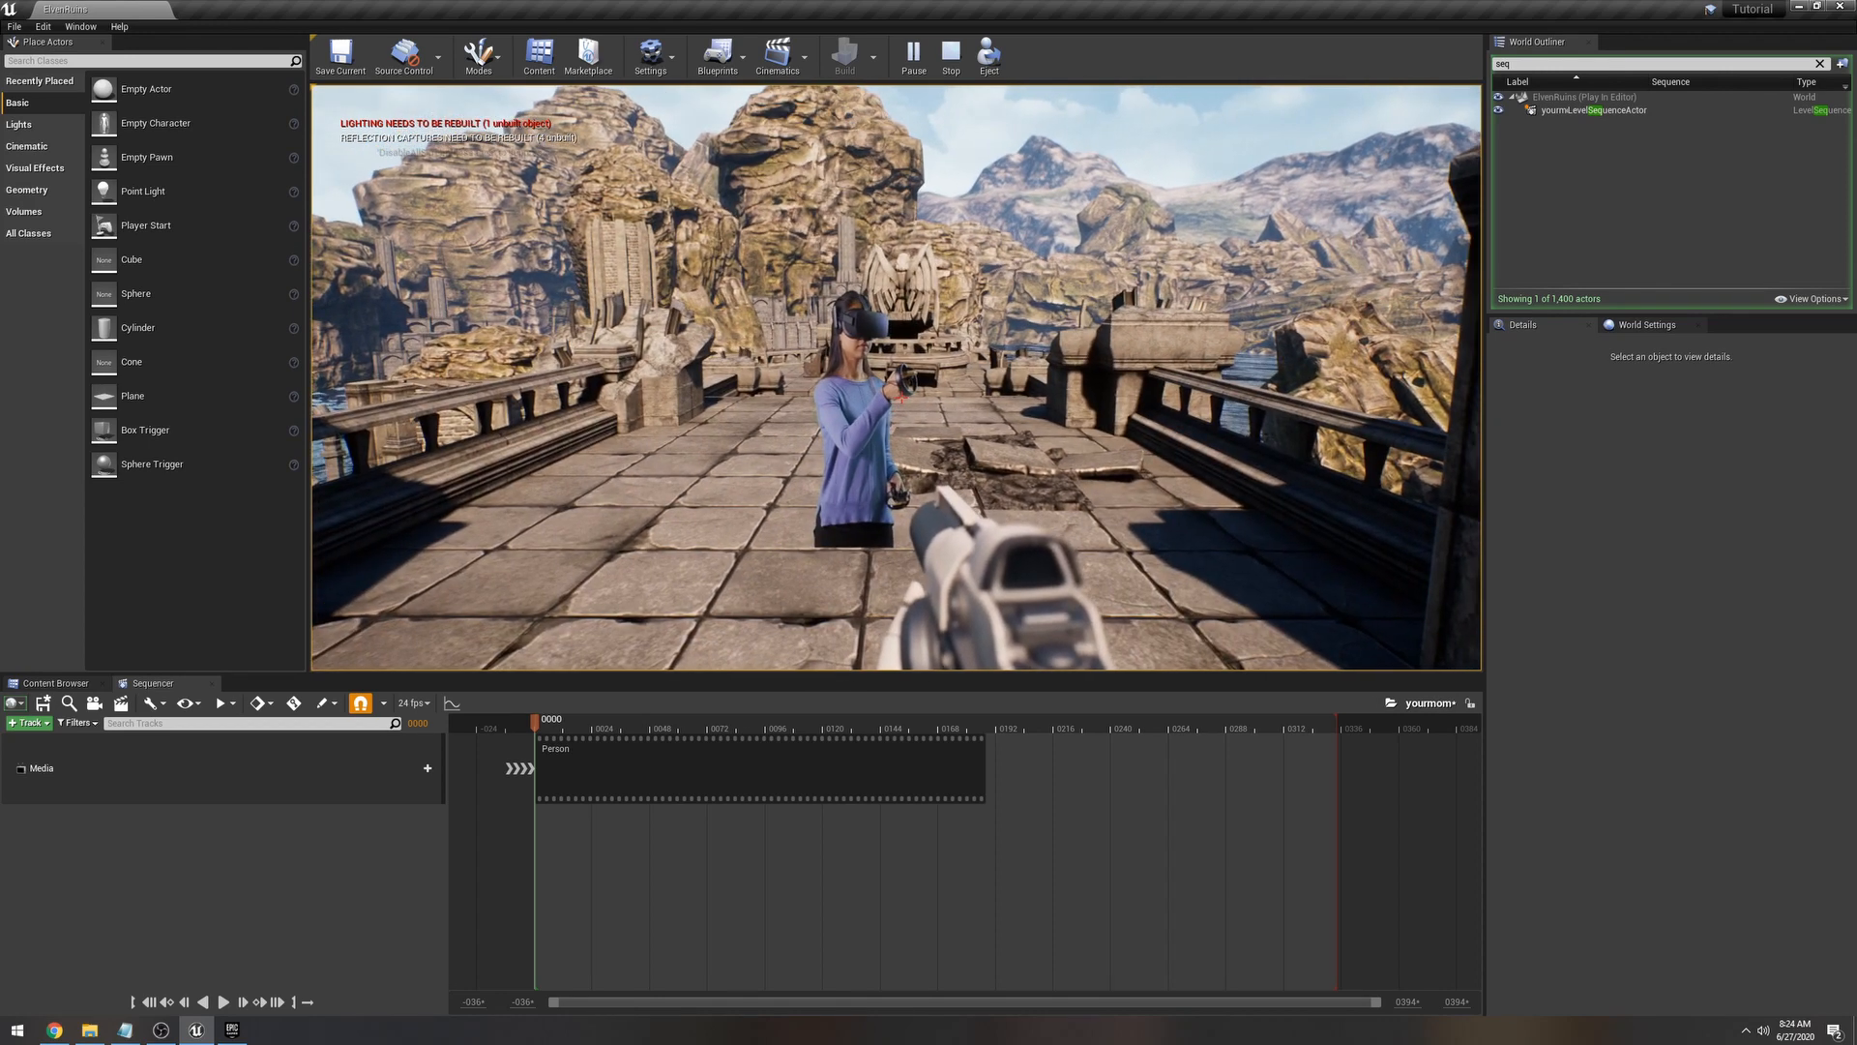
pyautogui.press('Escape')
# Step: Find the Cine Camera Actor among the placeable actors and add one to the level in front of the video plane
pyautogui.press('s')
pyautogui.press('w')
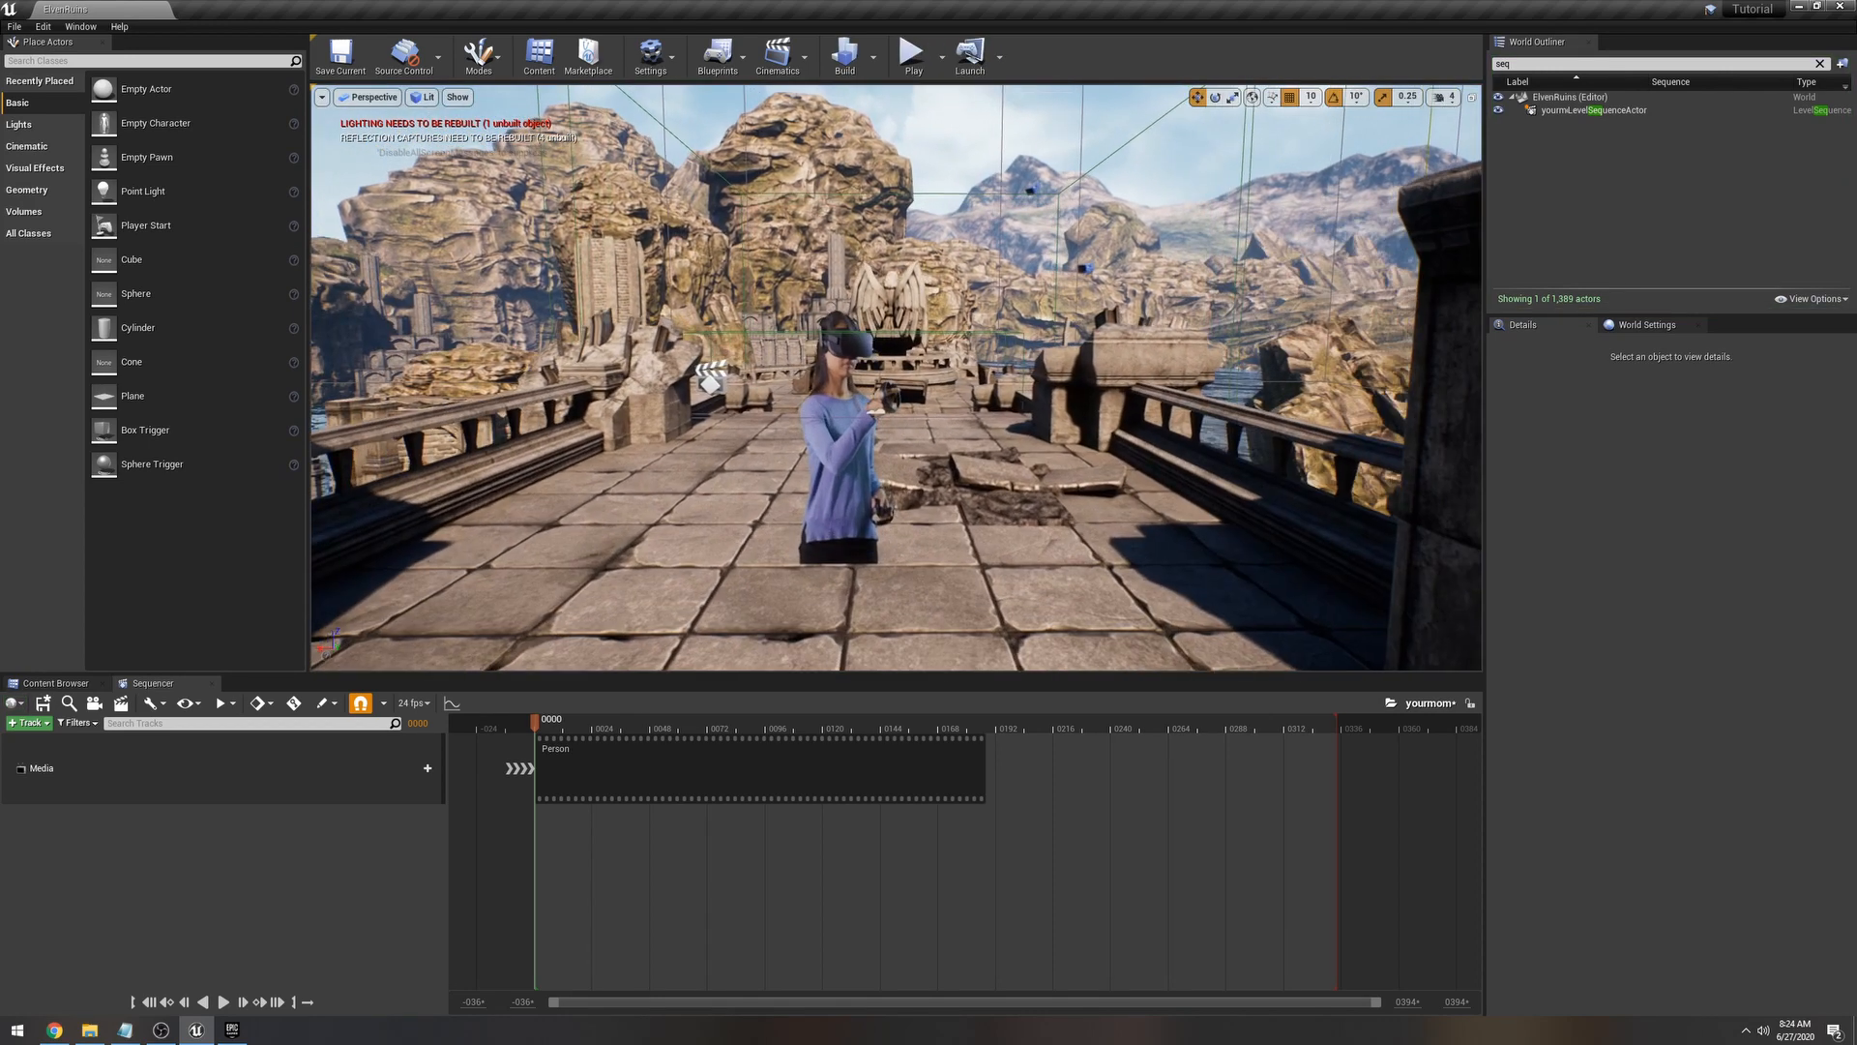
pyautogui.press('s')
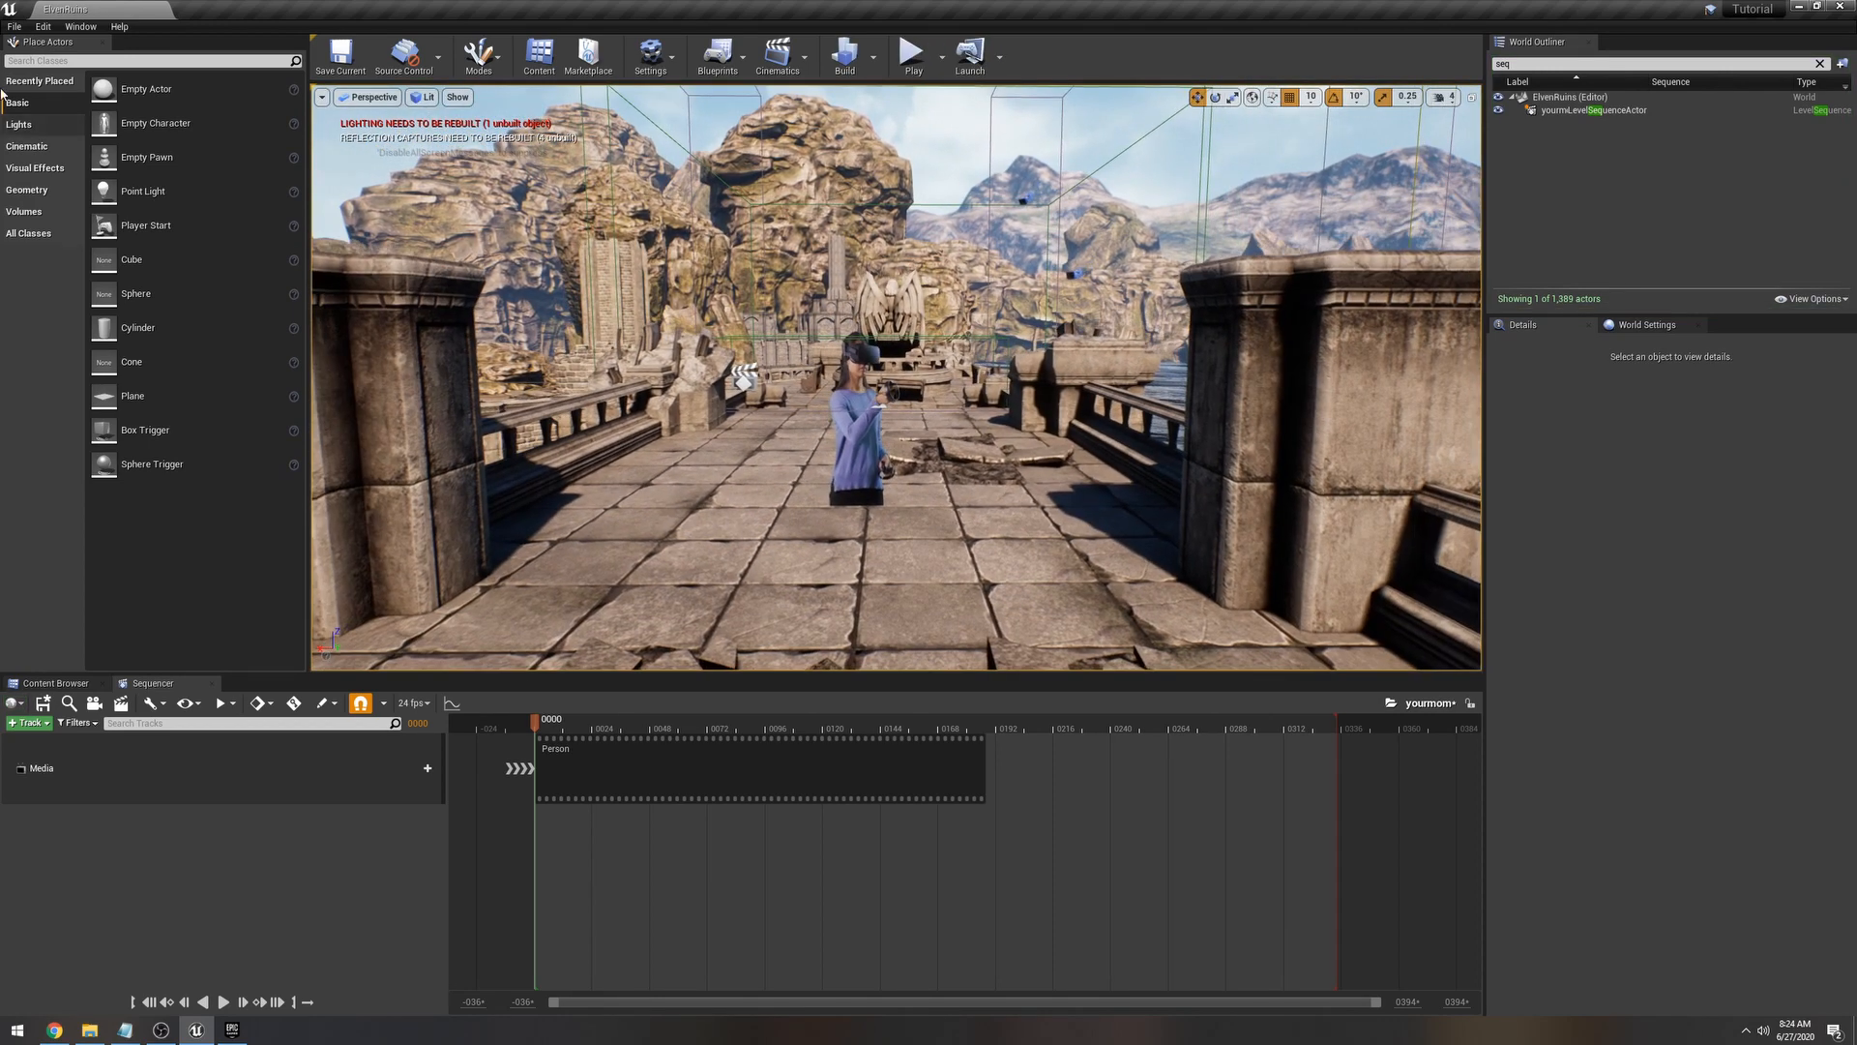
pyautogui.click(59, 61)
pyautogui.write('cin')
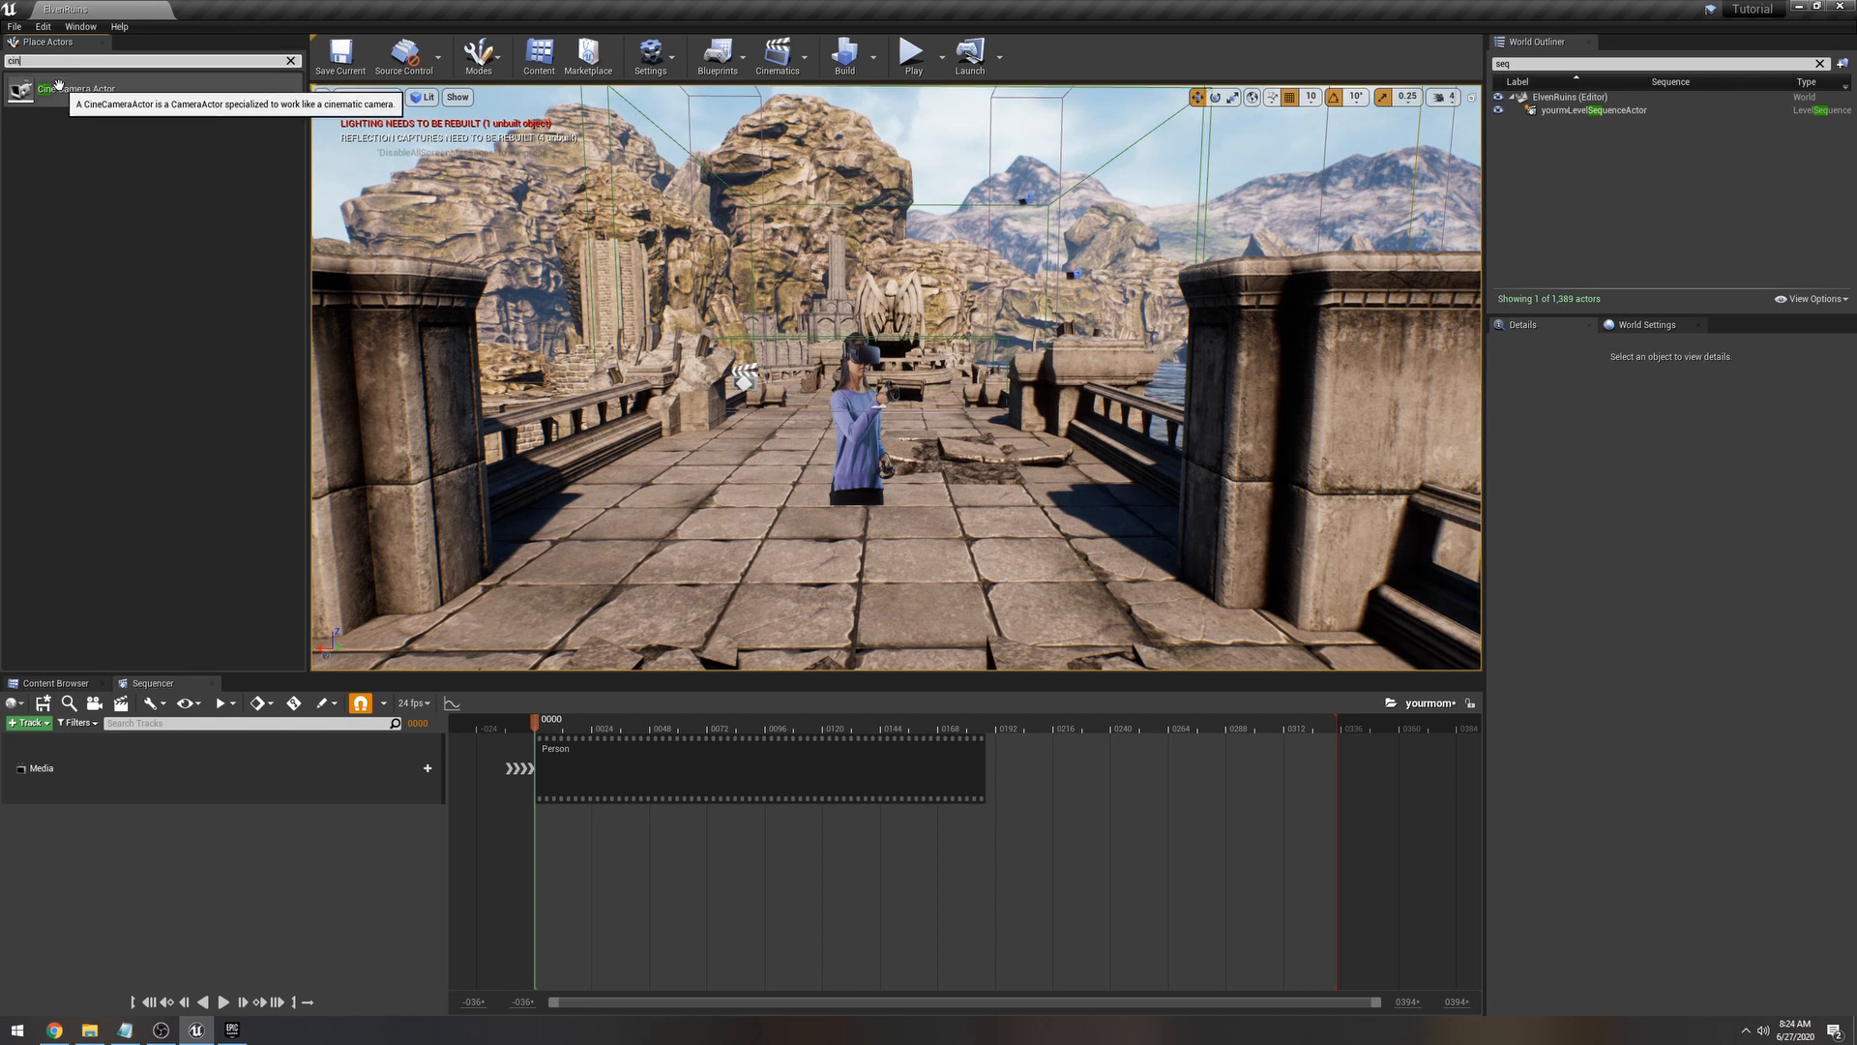
pyautogui.moveTo(59, 85); pyautogui.dragTo(651, 509)
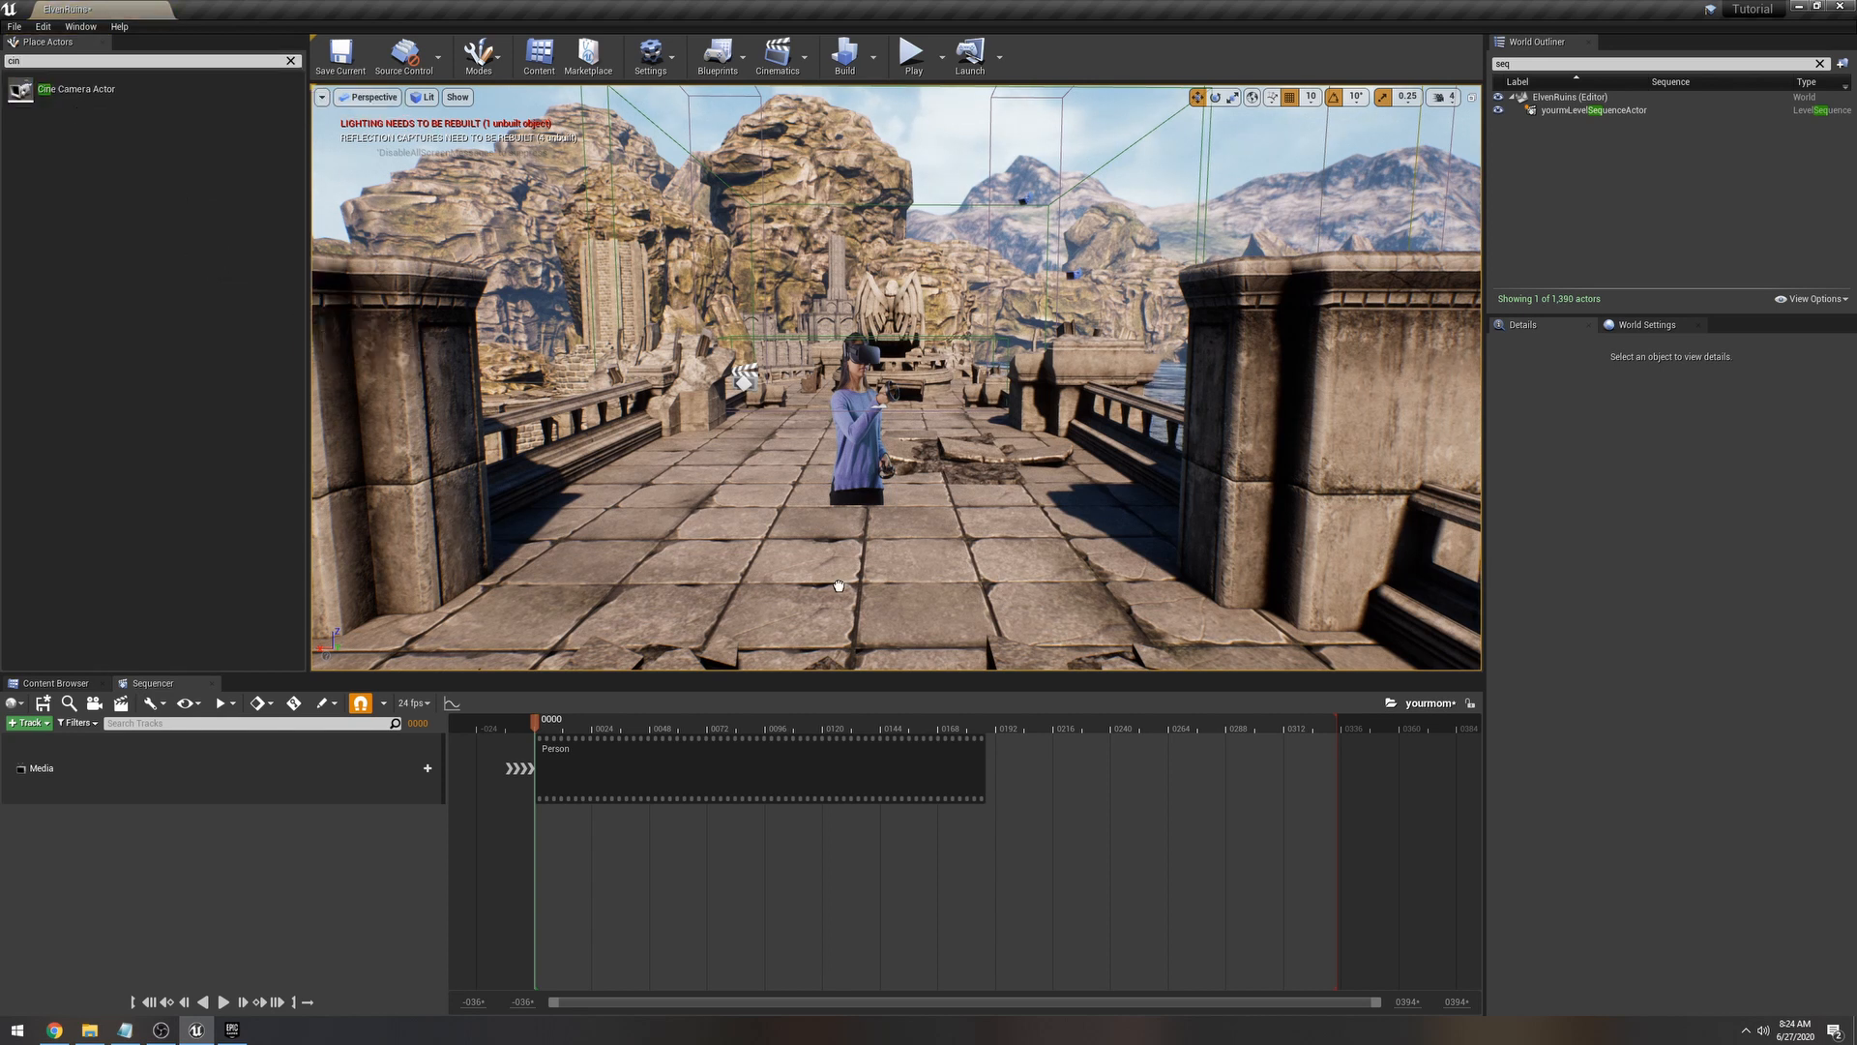
# Step: Aim the cine camera at the woman with a 90° Z rotation and position it at X -5738, Y 4155, Z 7350
pyautogui.moveTo(839, 585); pyautogui.dragTo(769, 392)
pyautogui.press('e')
pyautogui.press('w')
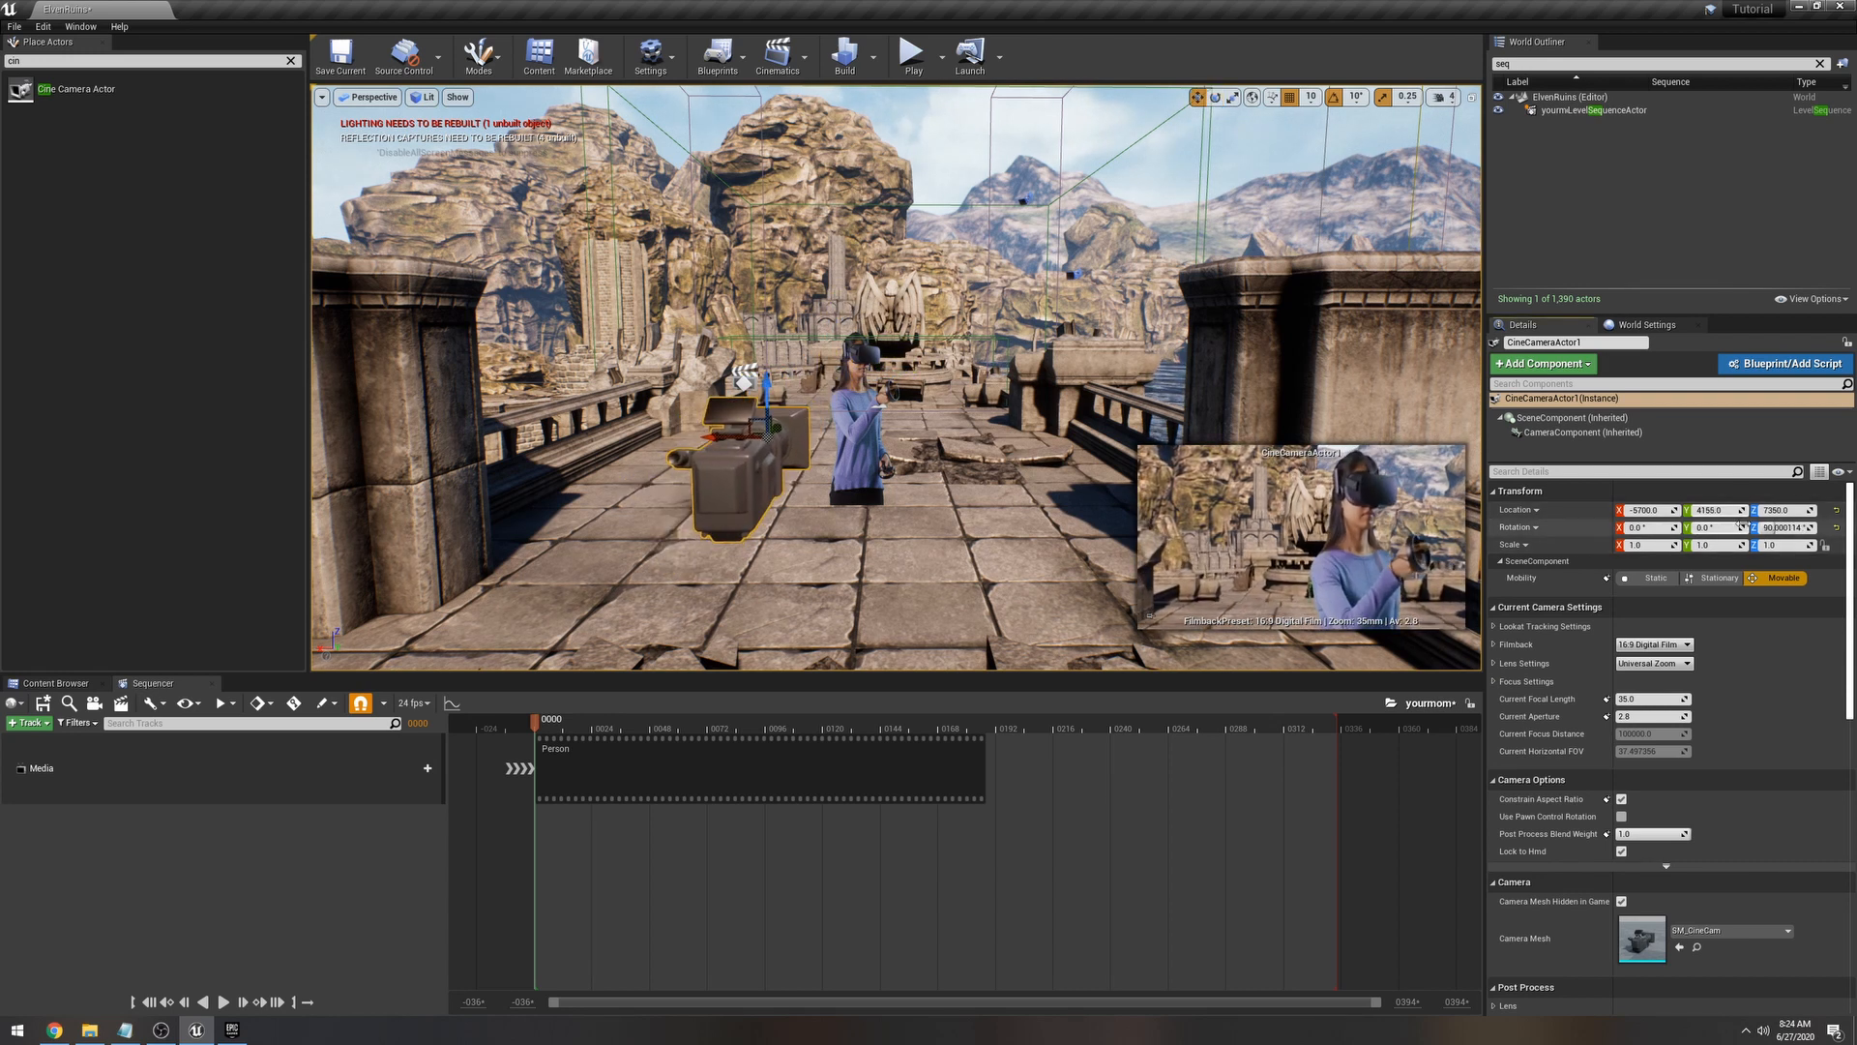
pyautogui.moveTo(1635, 511); pyautogui.dragTo(1609, 511)
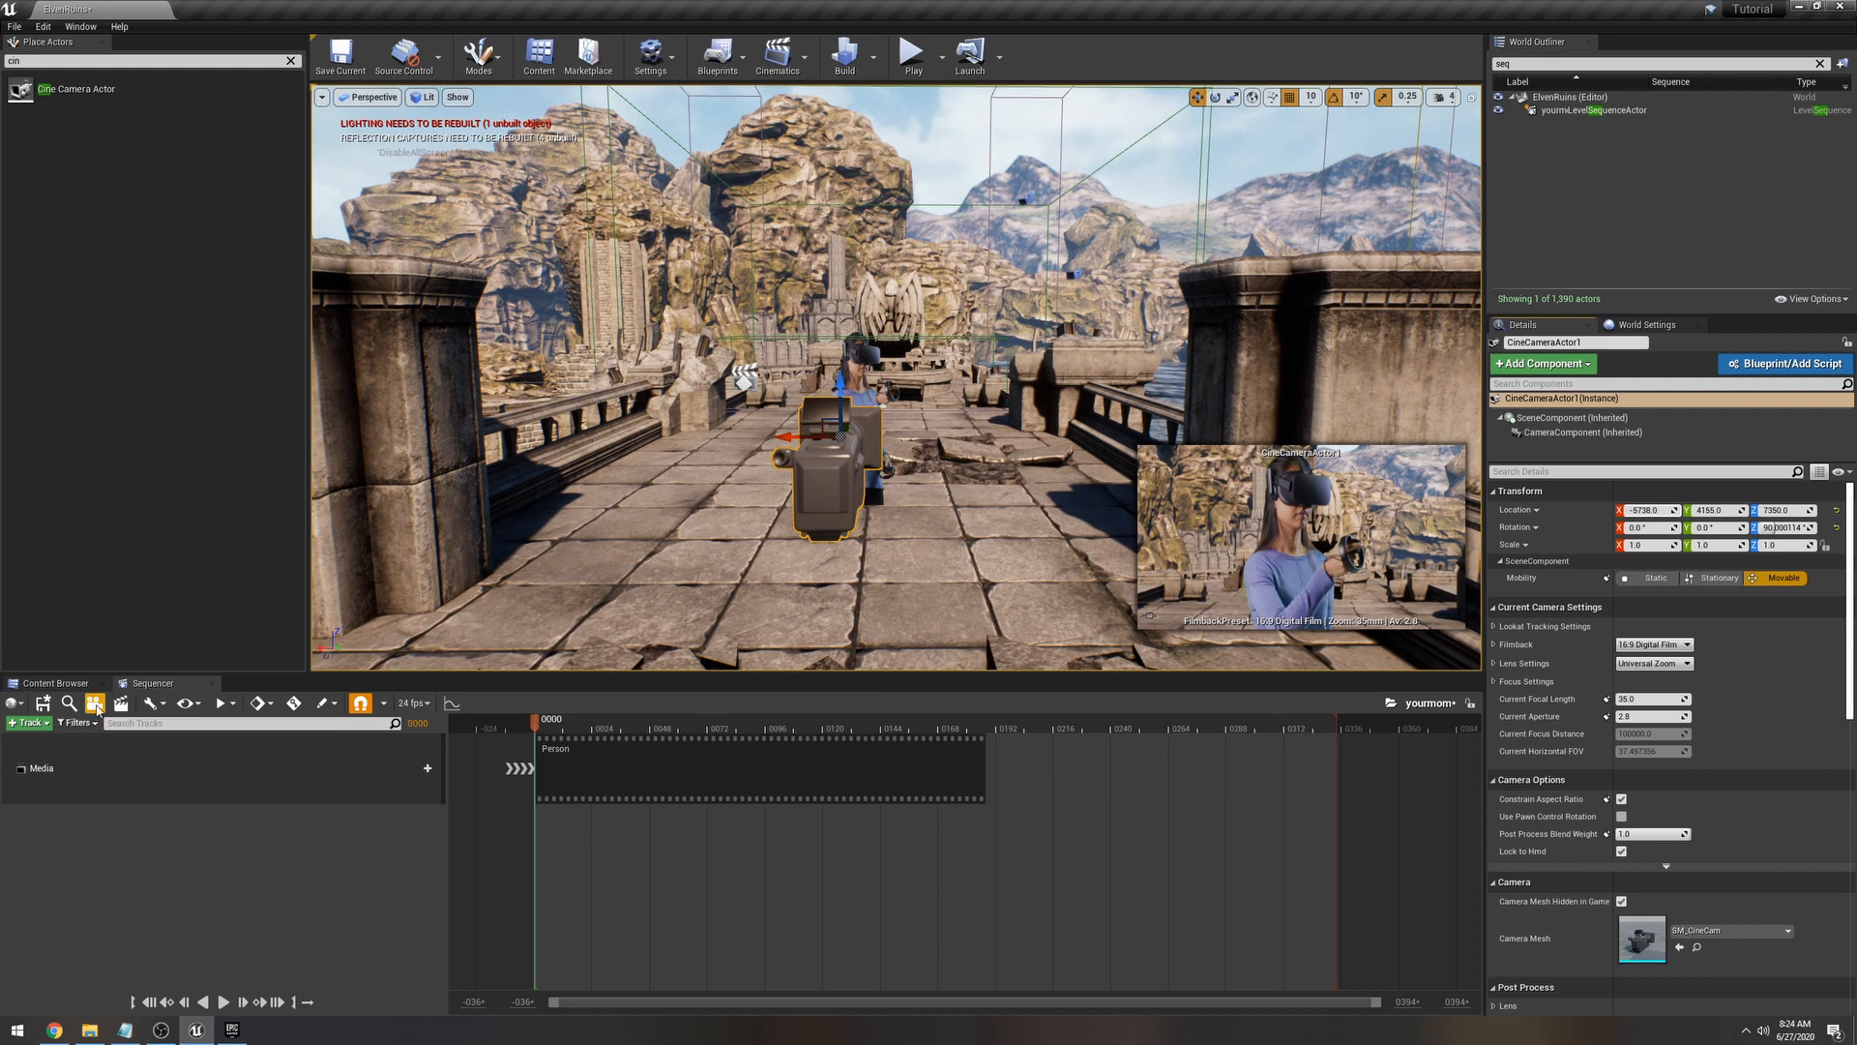
# Step: Add the CineCameraActor1 from the level to the yourmom sequence
pyautogui.click(294, 702)
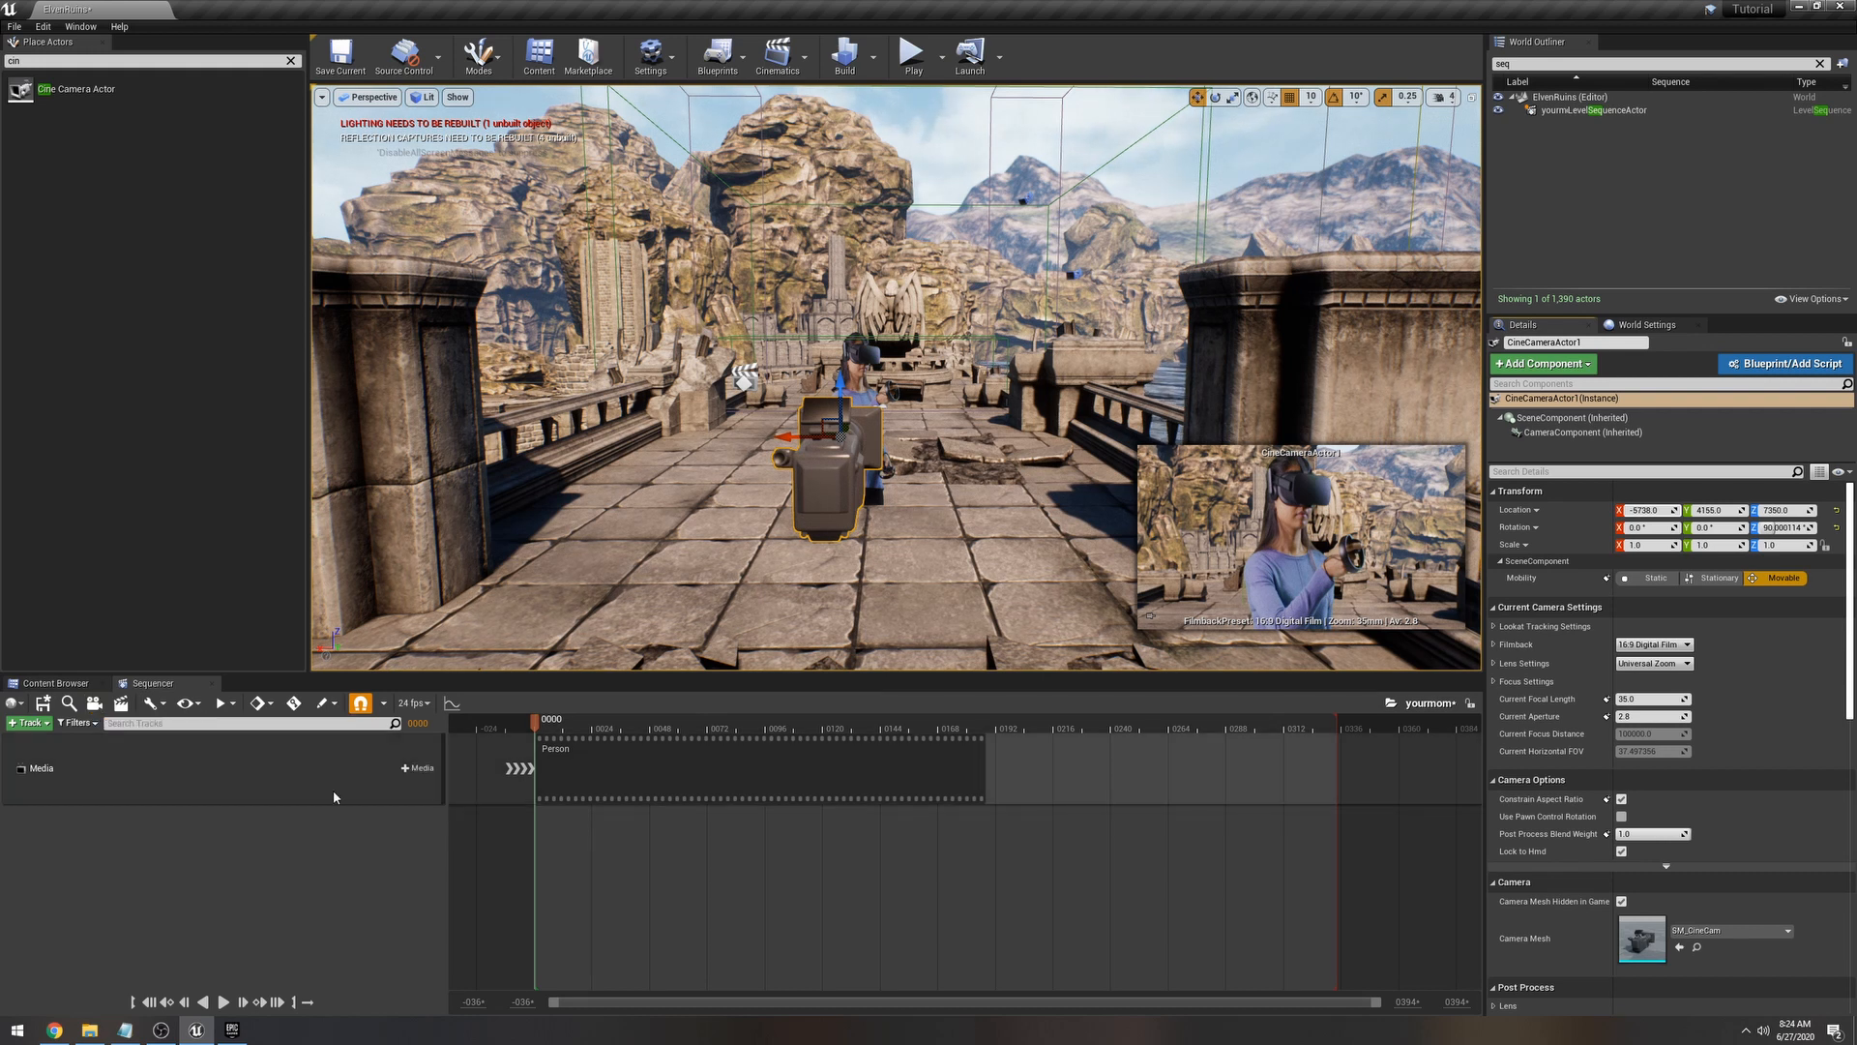
pyautogui.click(29, 723)
pyautogui.moveTo(32, 739)
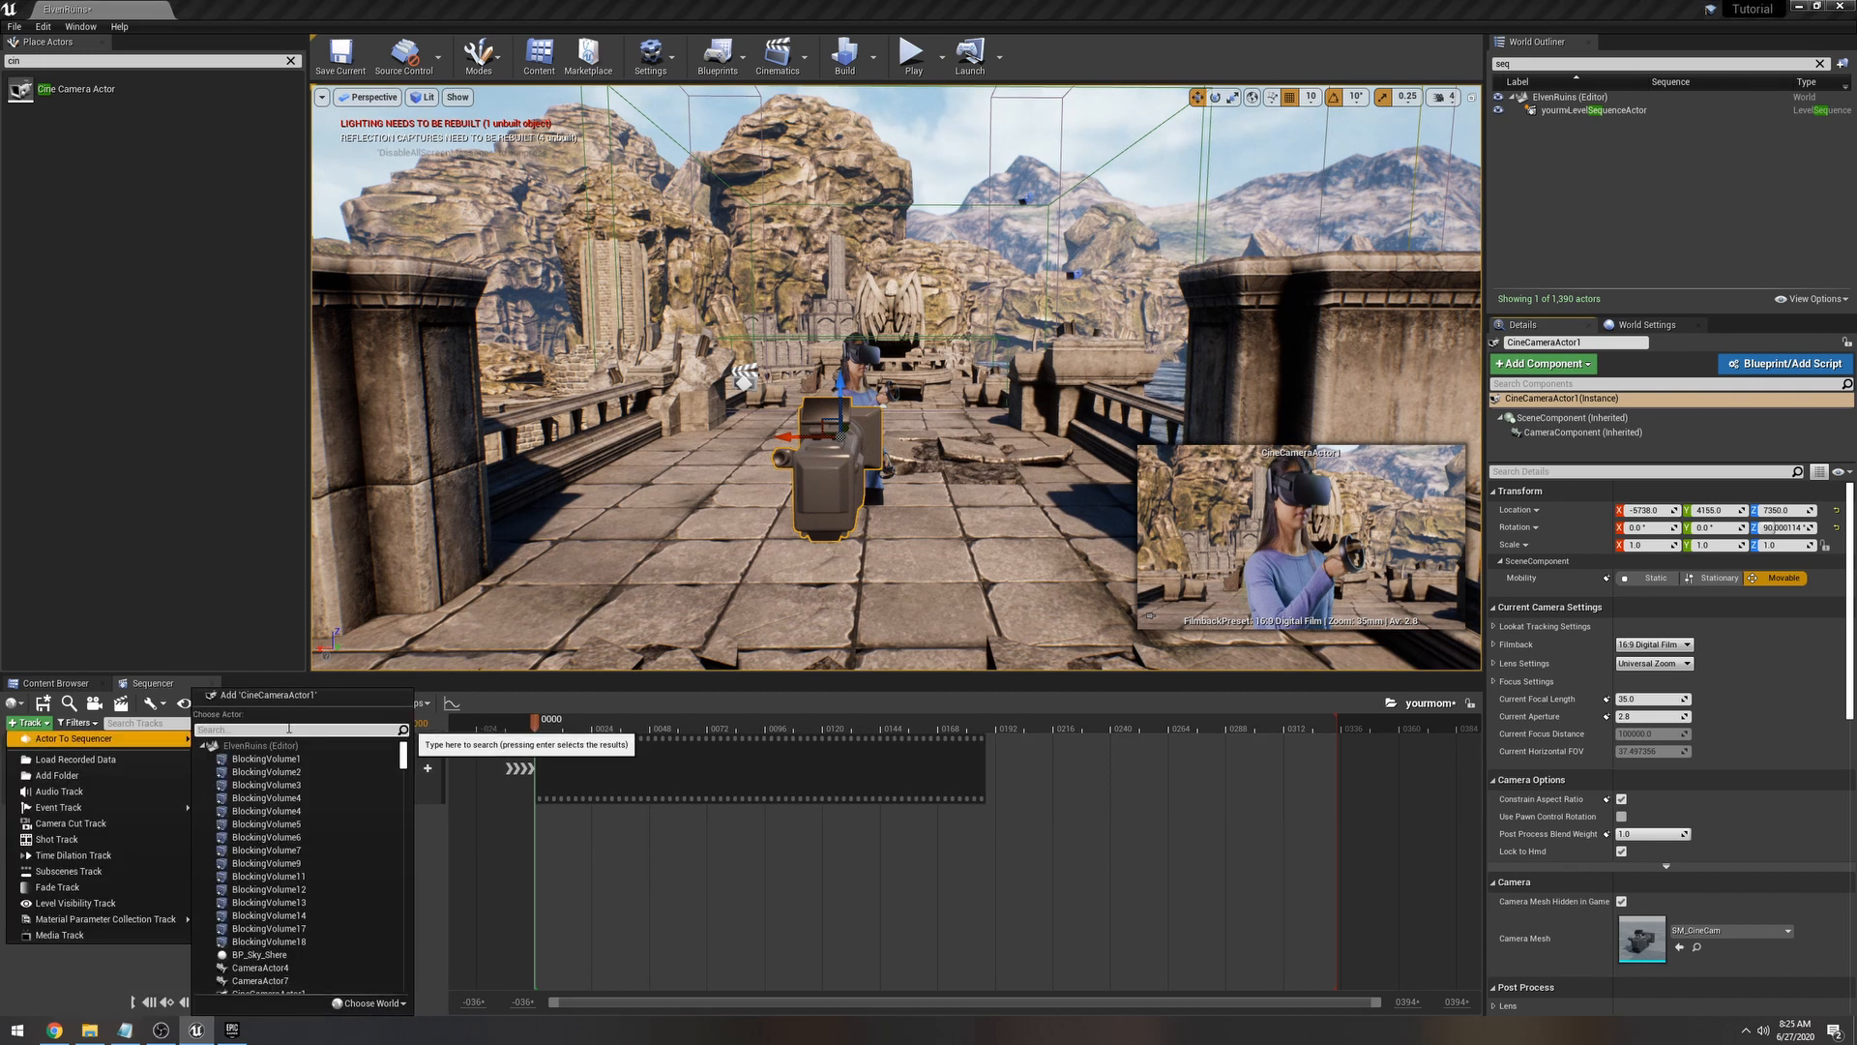
pyautogui.write('cin')
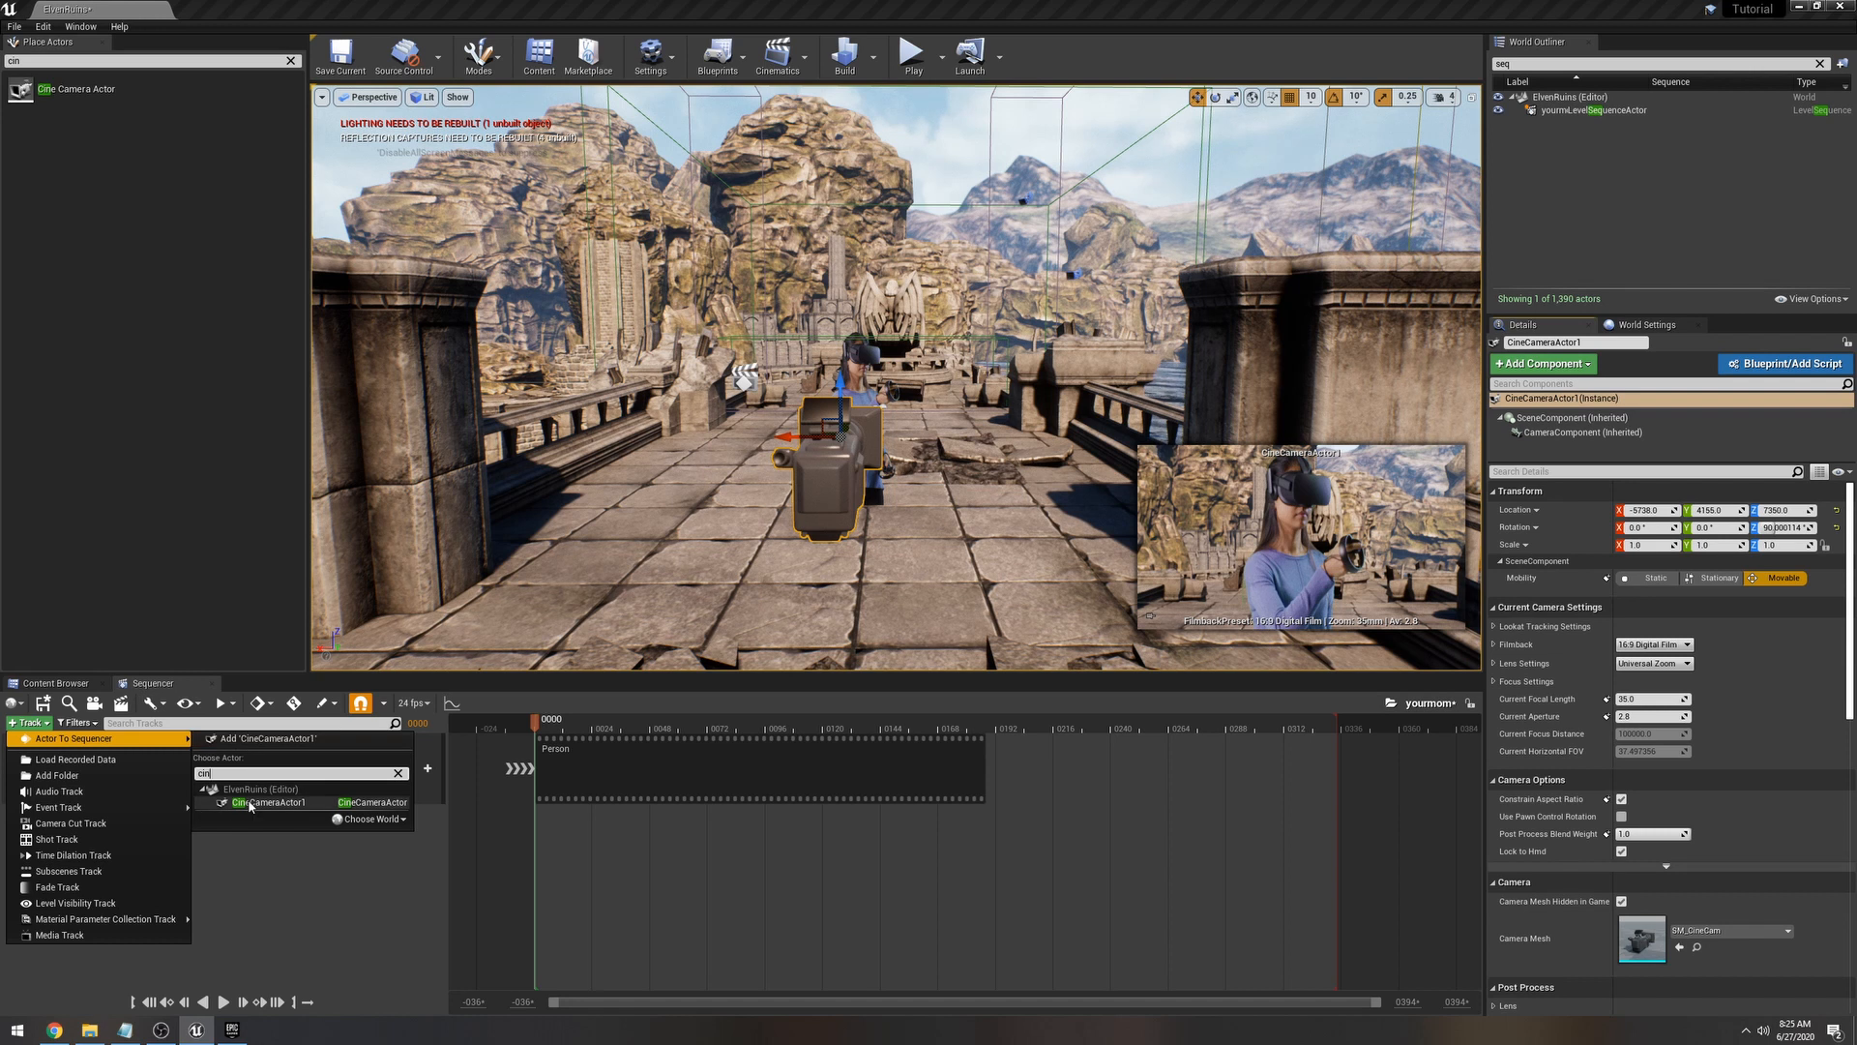
pyautogui.click(250, 802)
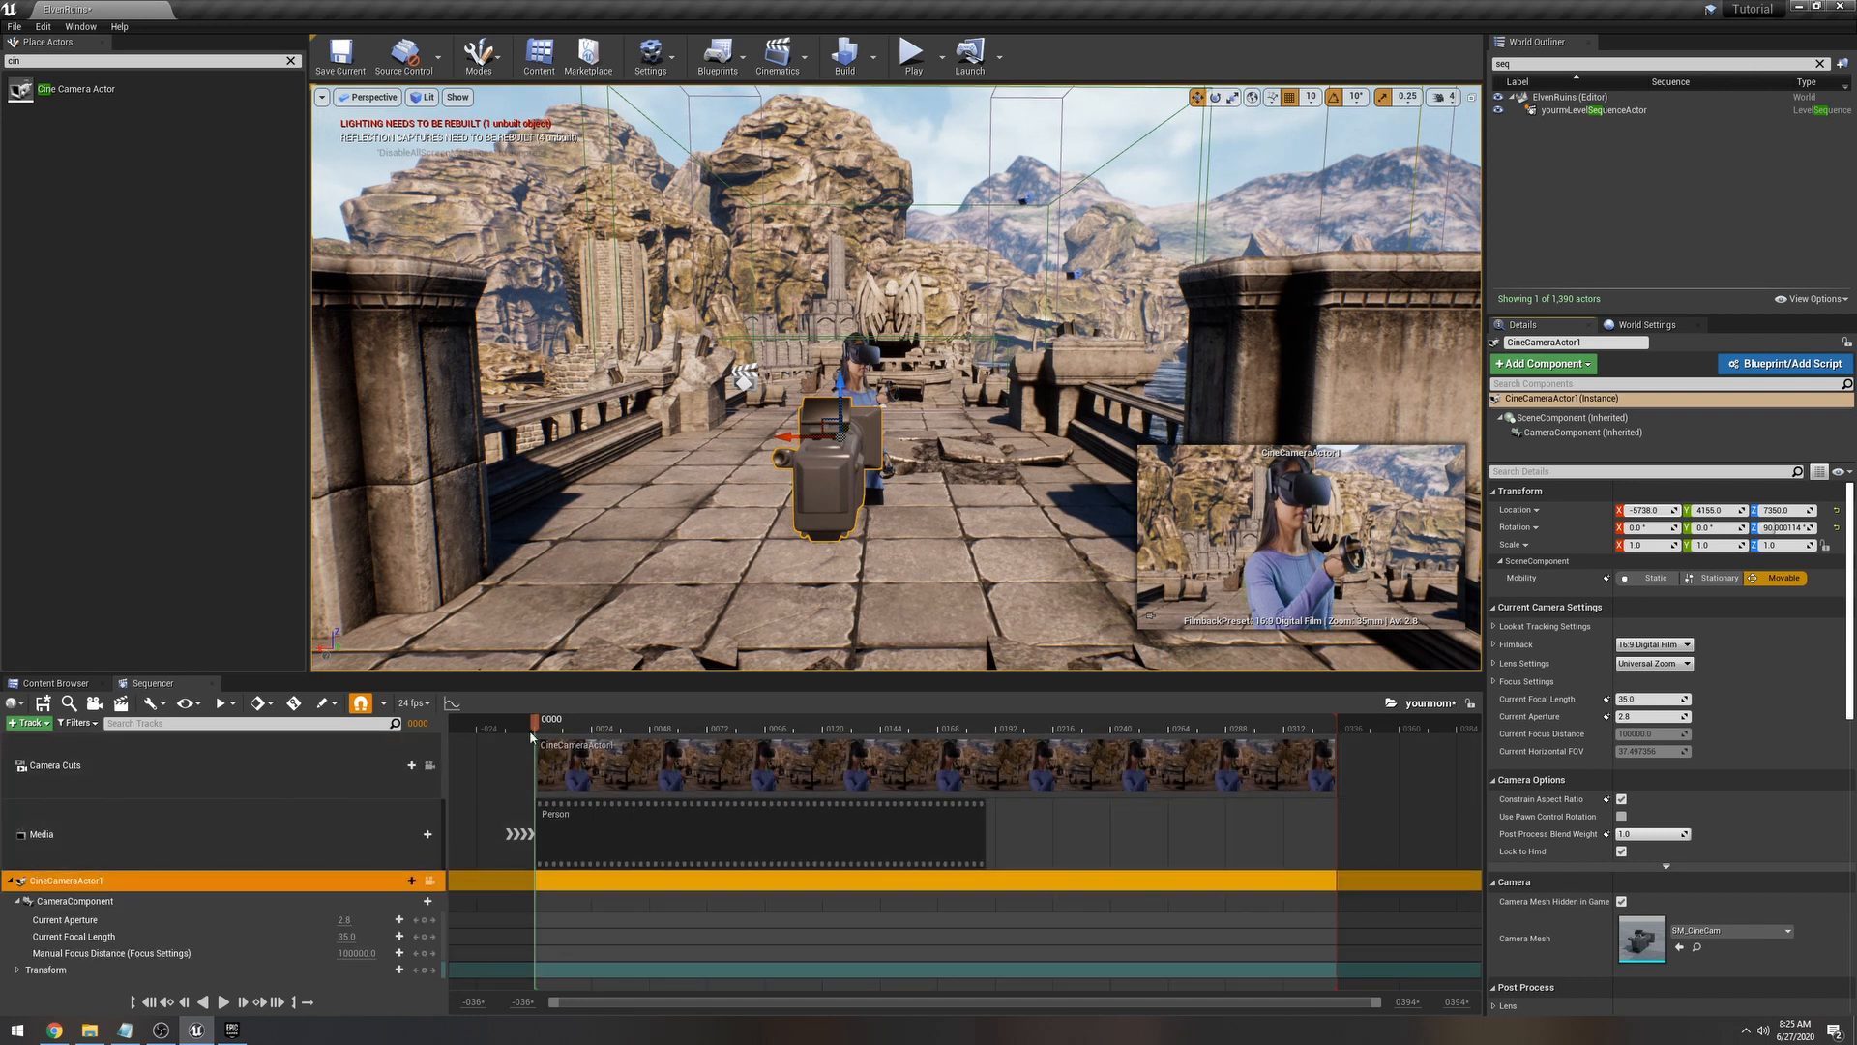
# Step: Lock the viewport to the sequence's Camera Cuts track
pyautogui.click(430, 766)
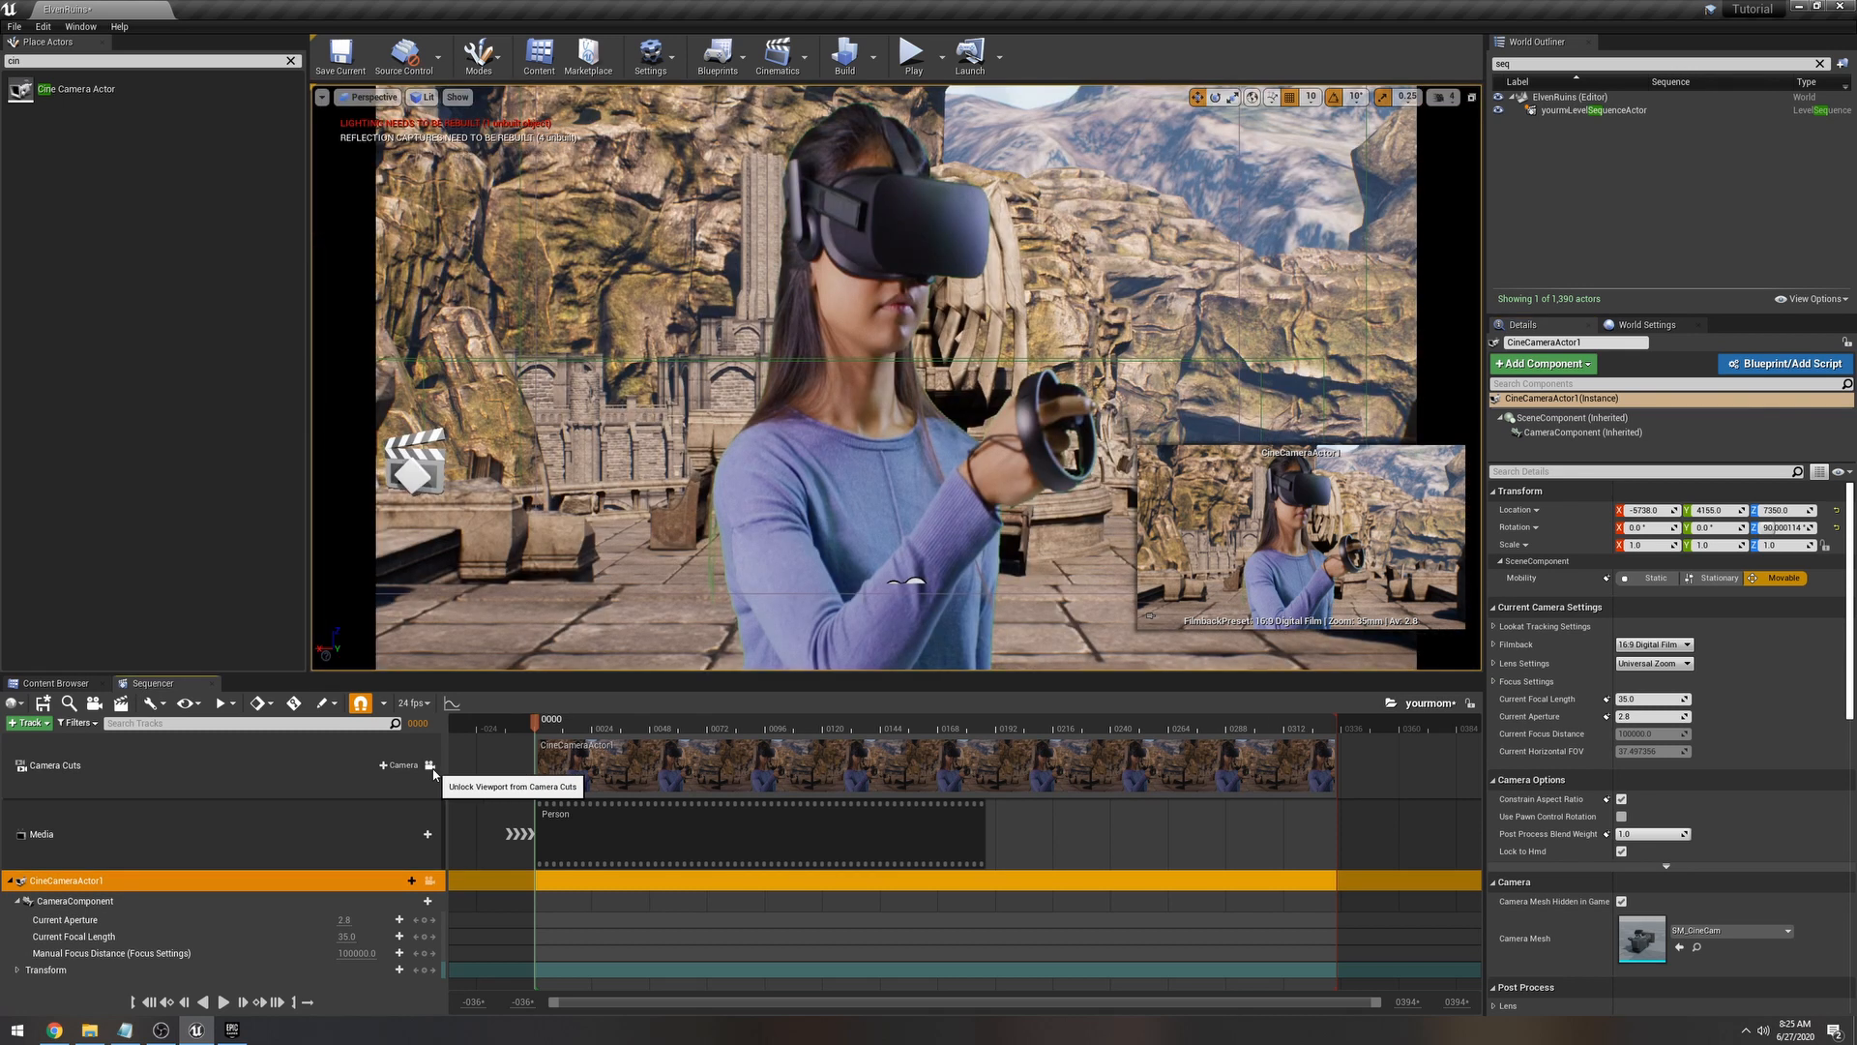
pyautogui.click(430, 766)
pyautogui.click(430, 766)
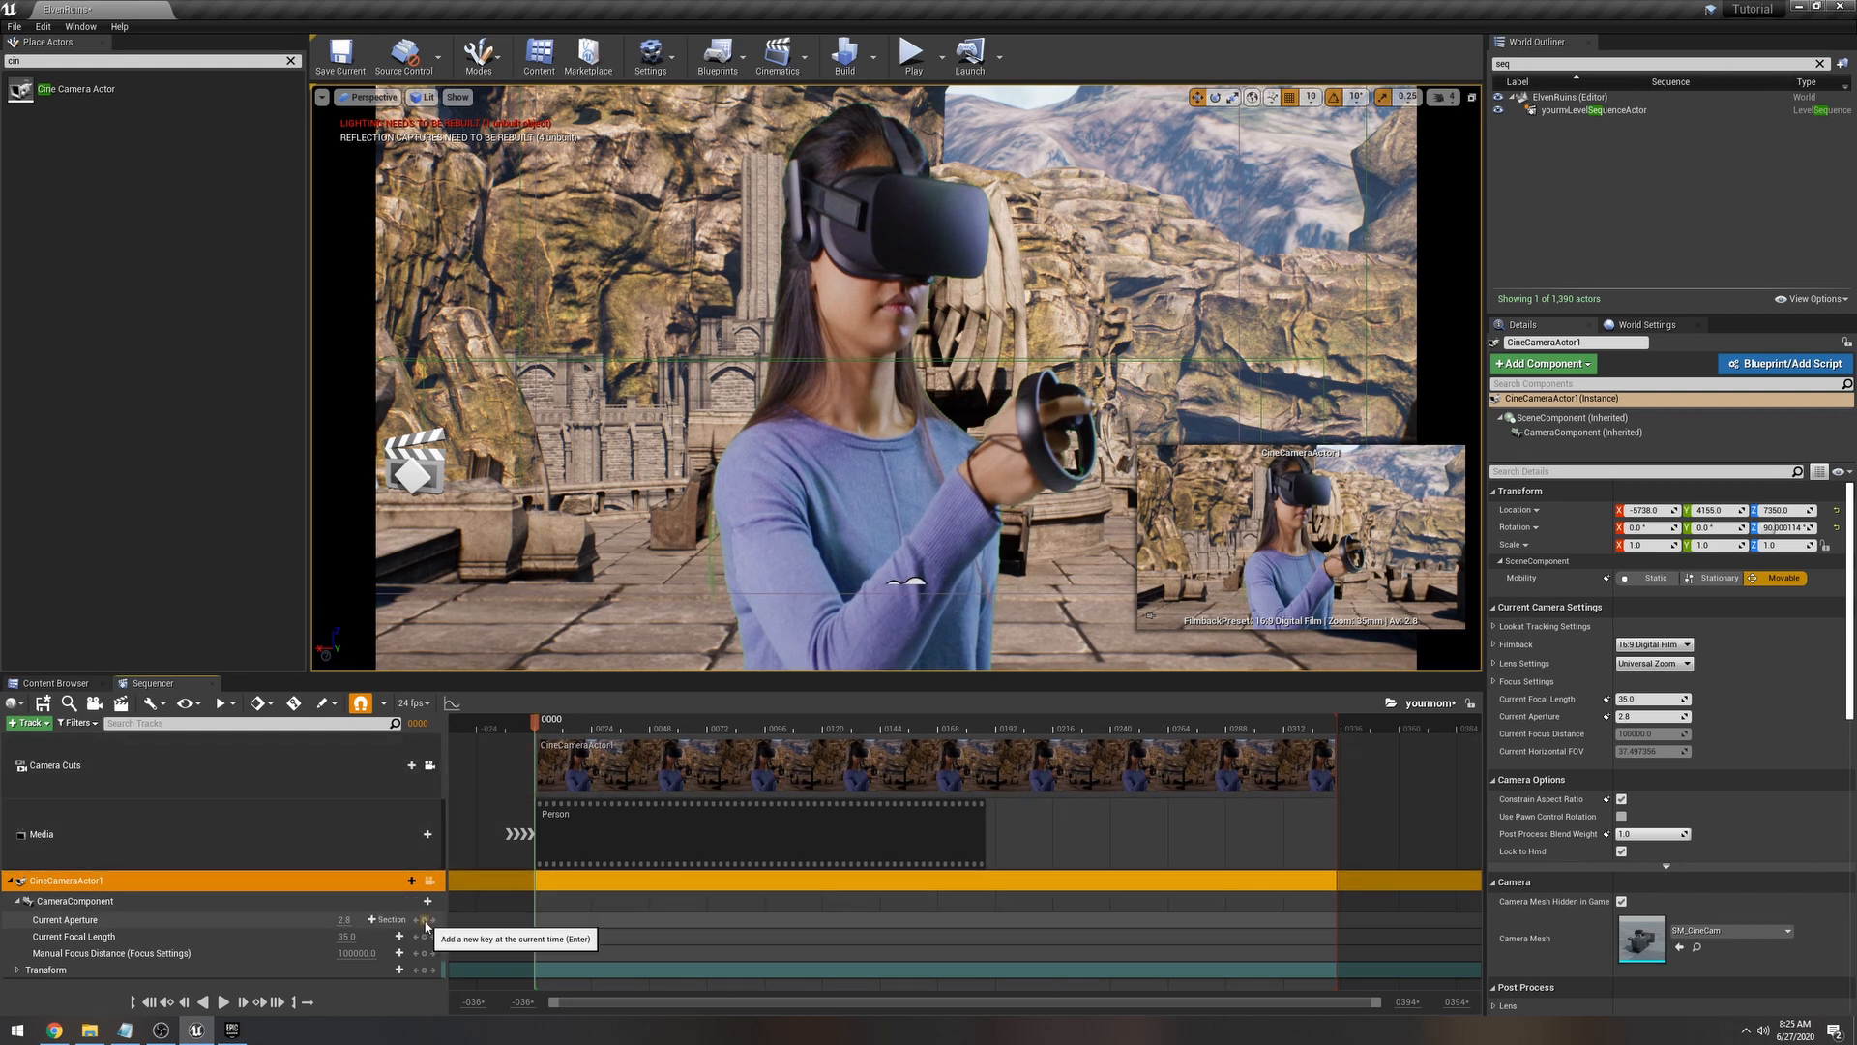
# Step: Expand the camera's Transform track and key the whole transform at frame 0
pyautogui.click(16, 969)
pyautogui.scroll(-1, 193, 958)
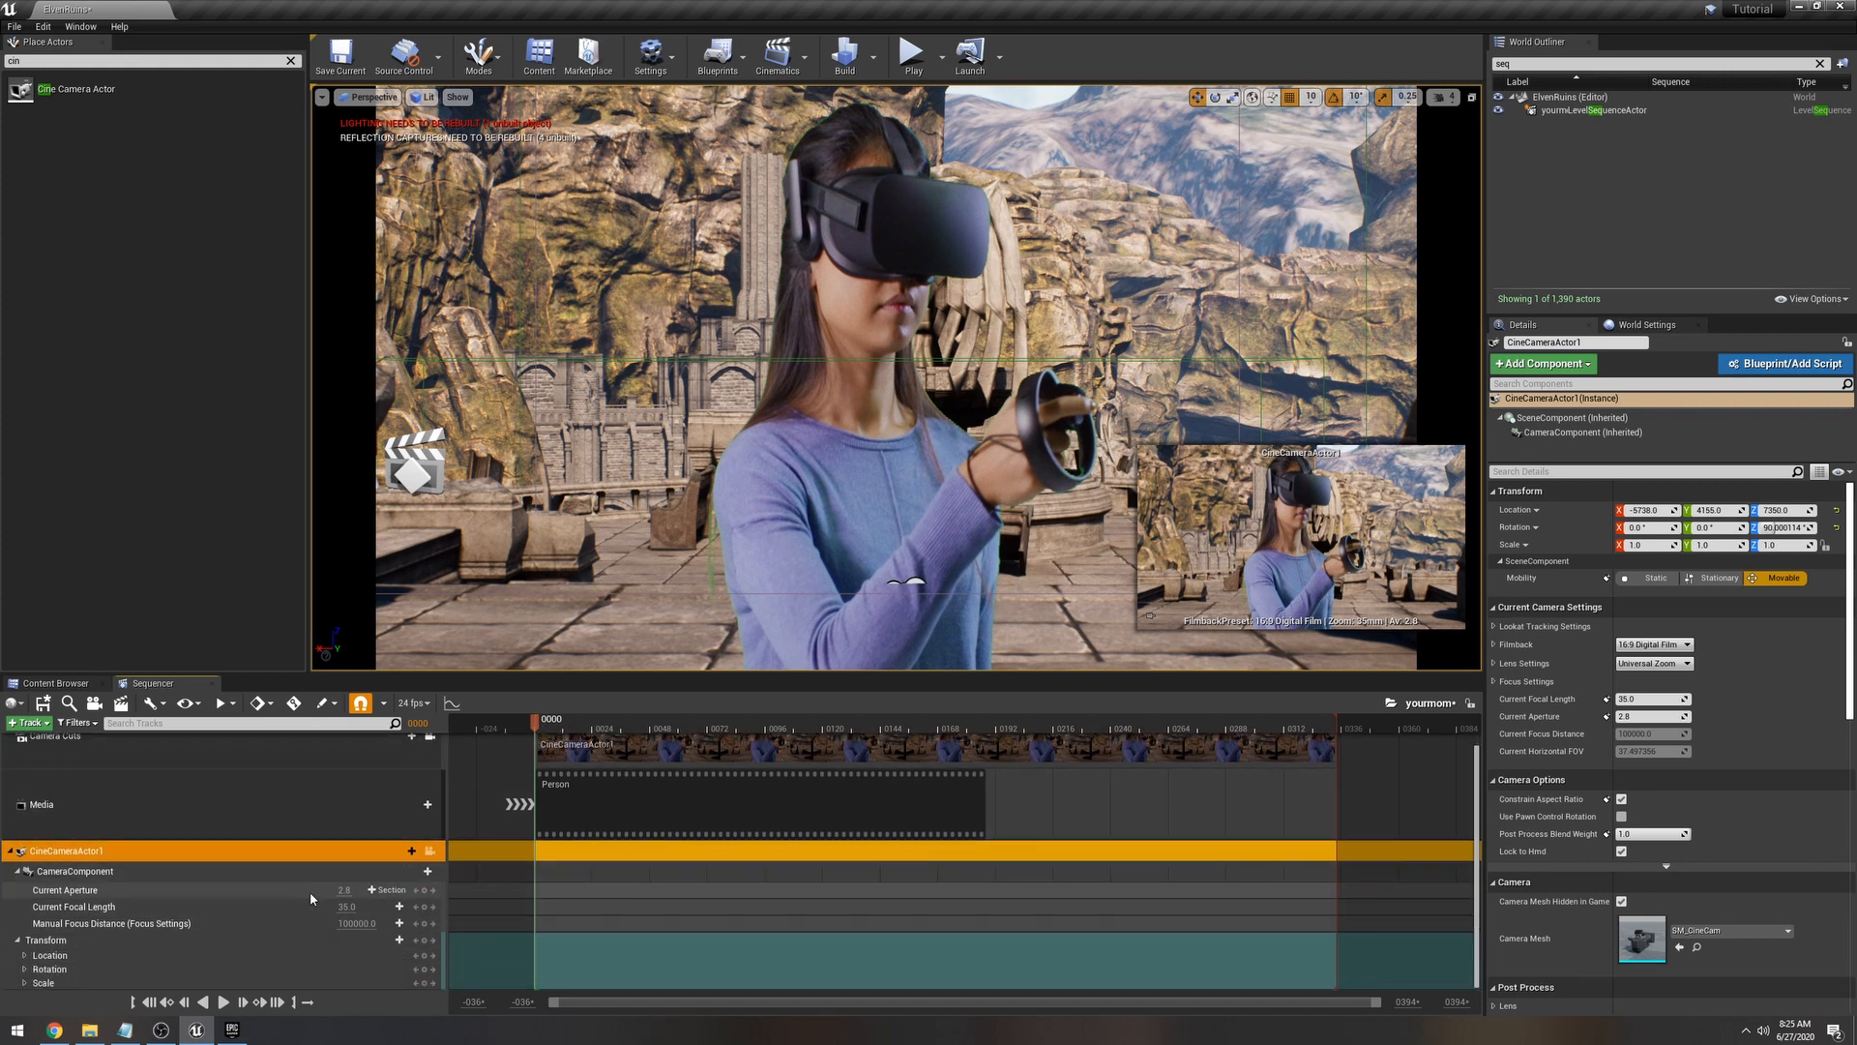
pyautogui.click(422, 941)
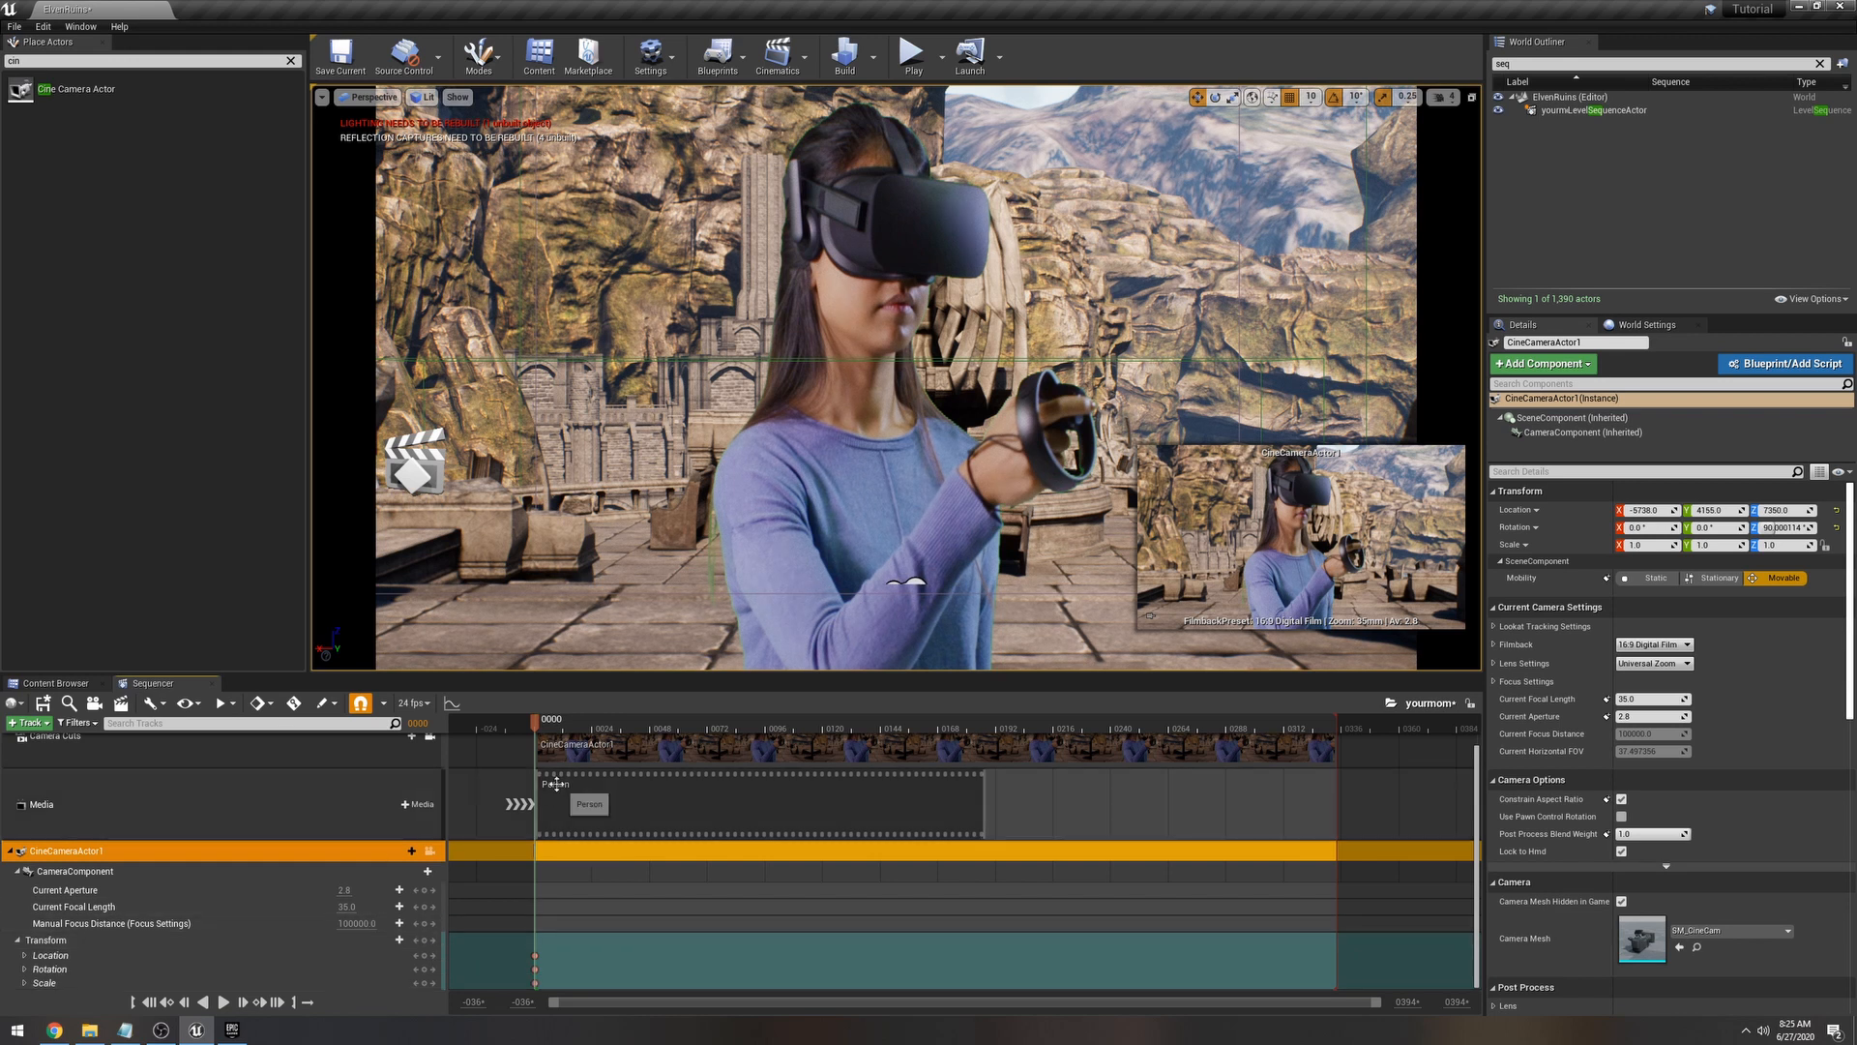
# Step: Key the camera's Y location at about 3389.58 at frame 120 to pull it back from the woman
pyautogui.moveTo(550, 729); pyautogui.dragTo(822, 761)
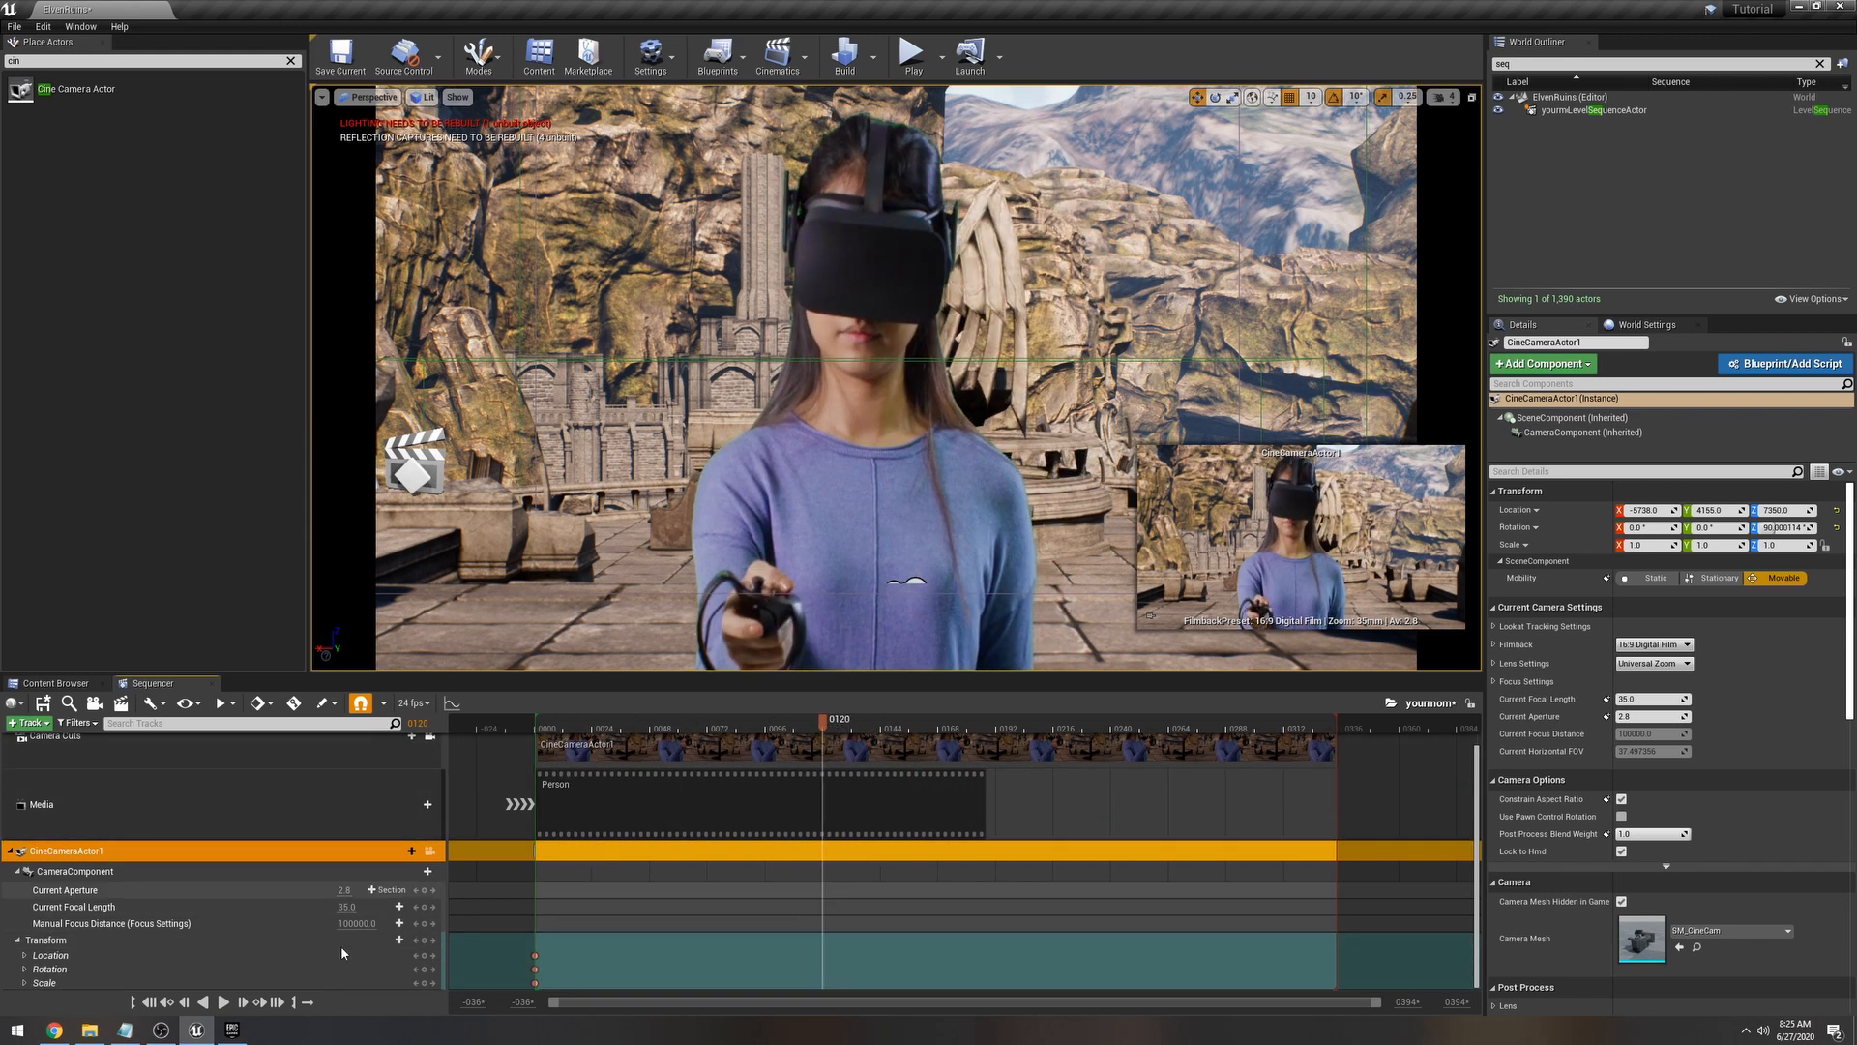
pyautogui.click(24, 954)
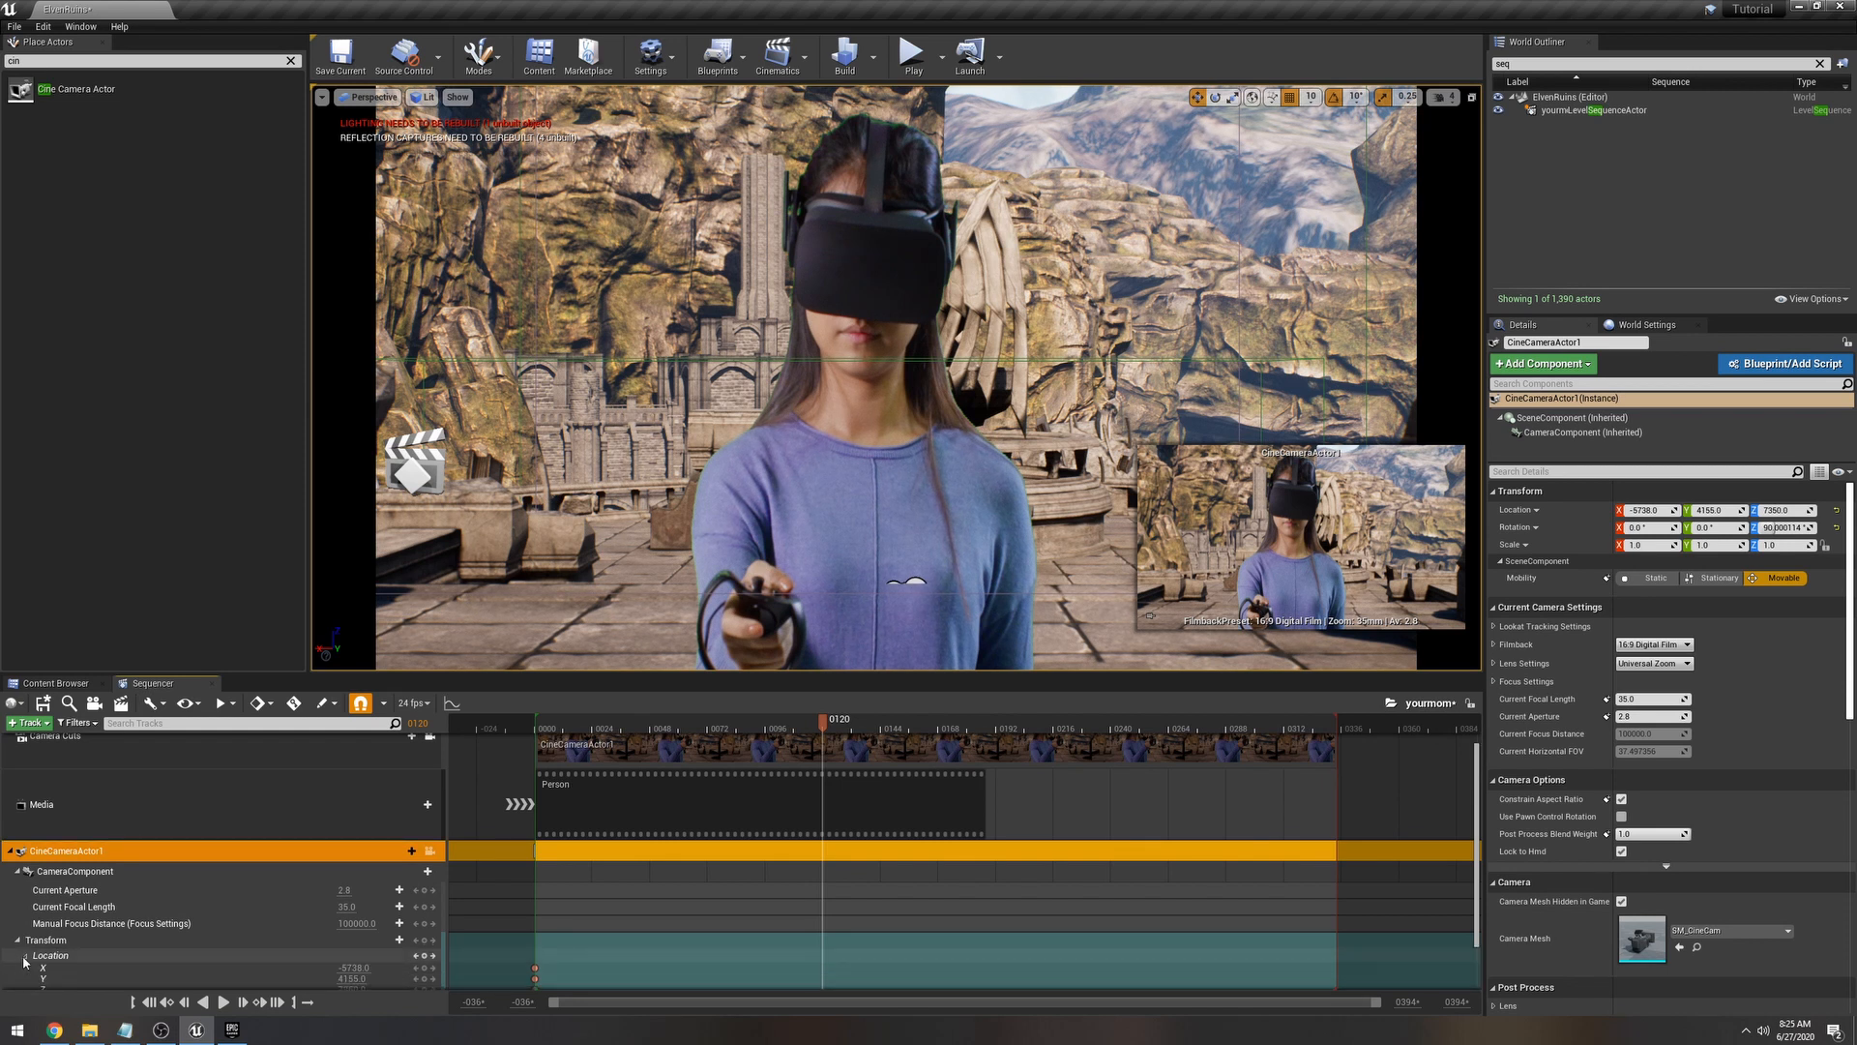
pyautogui.scroll(-1, 193, 934)
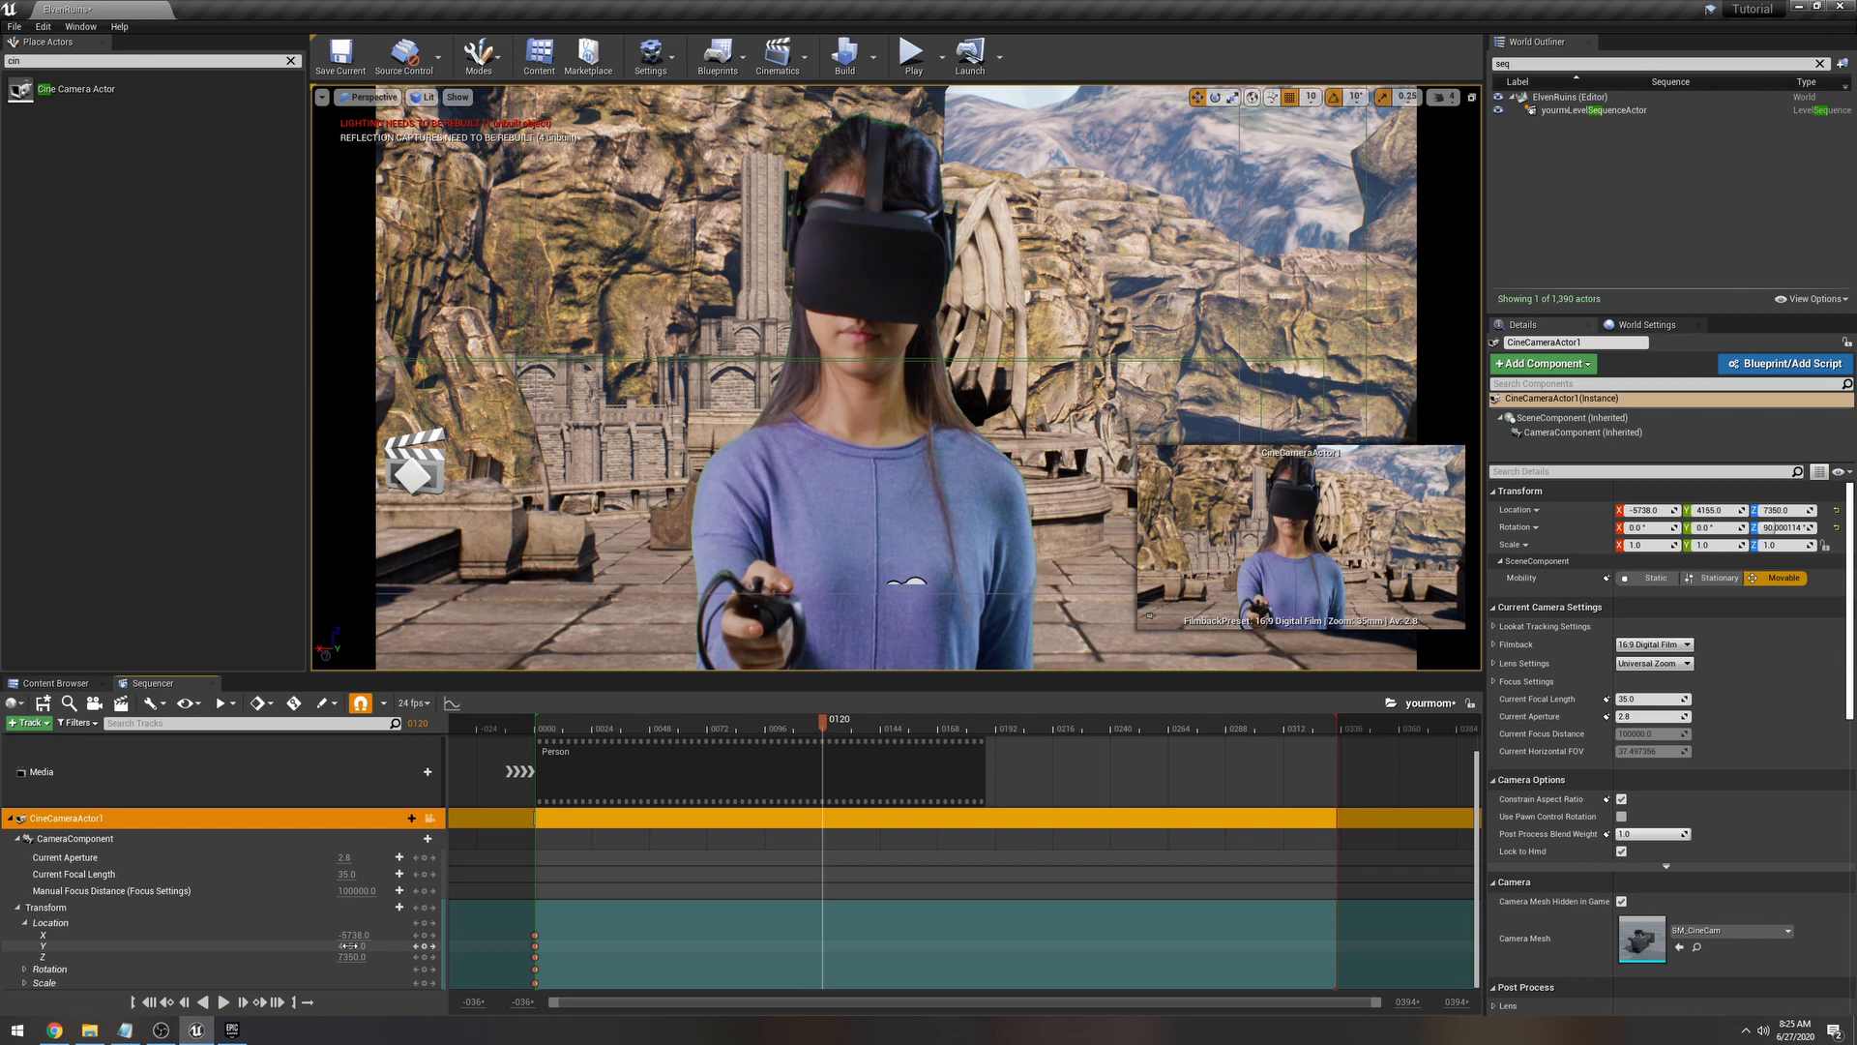
pyautogui.moveTo(348, 945); pyautogui.dragTo(282, 945)
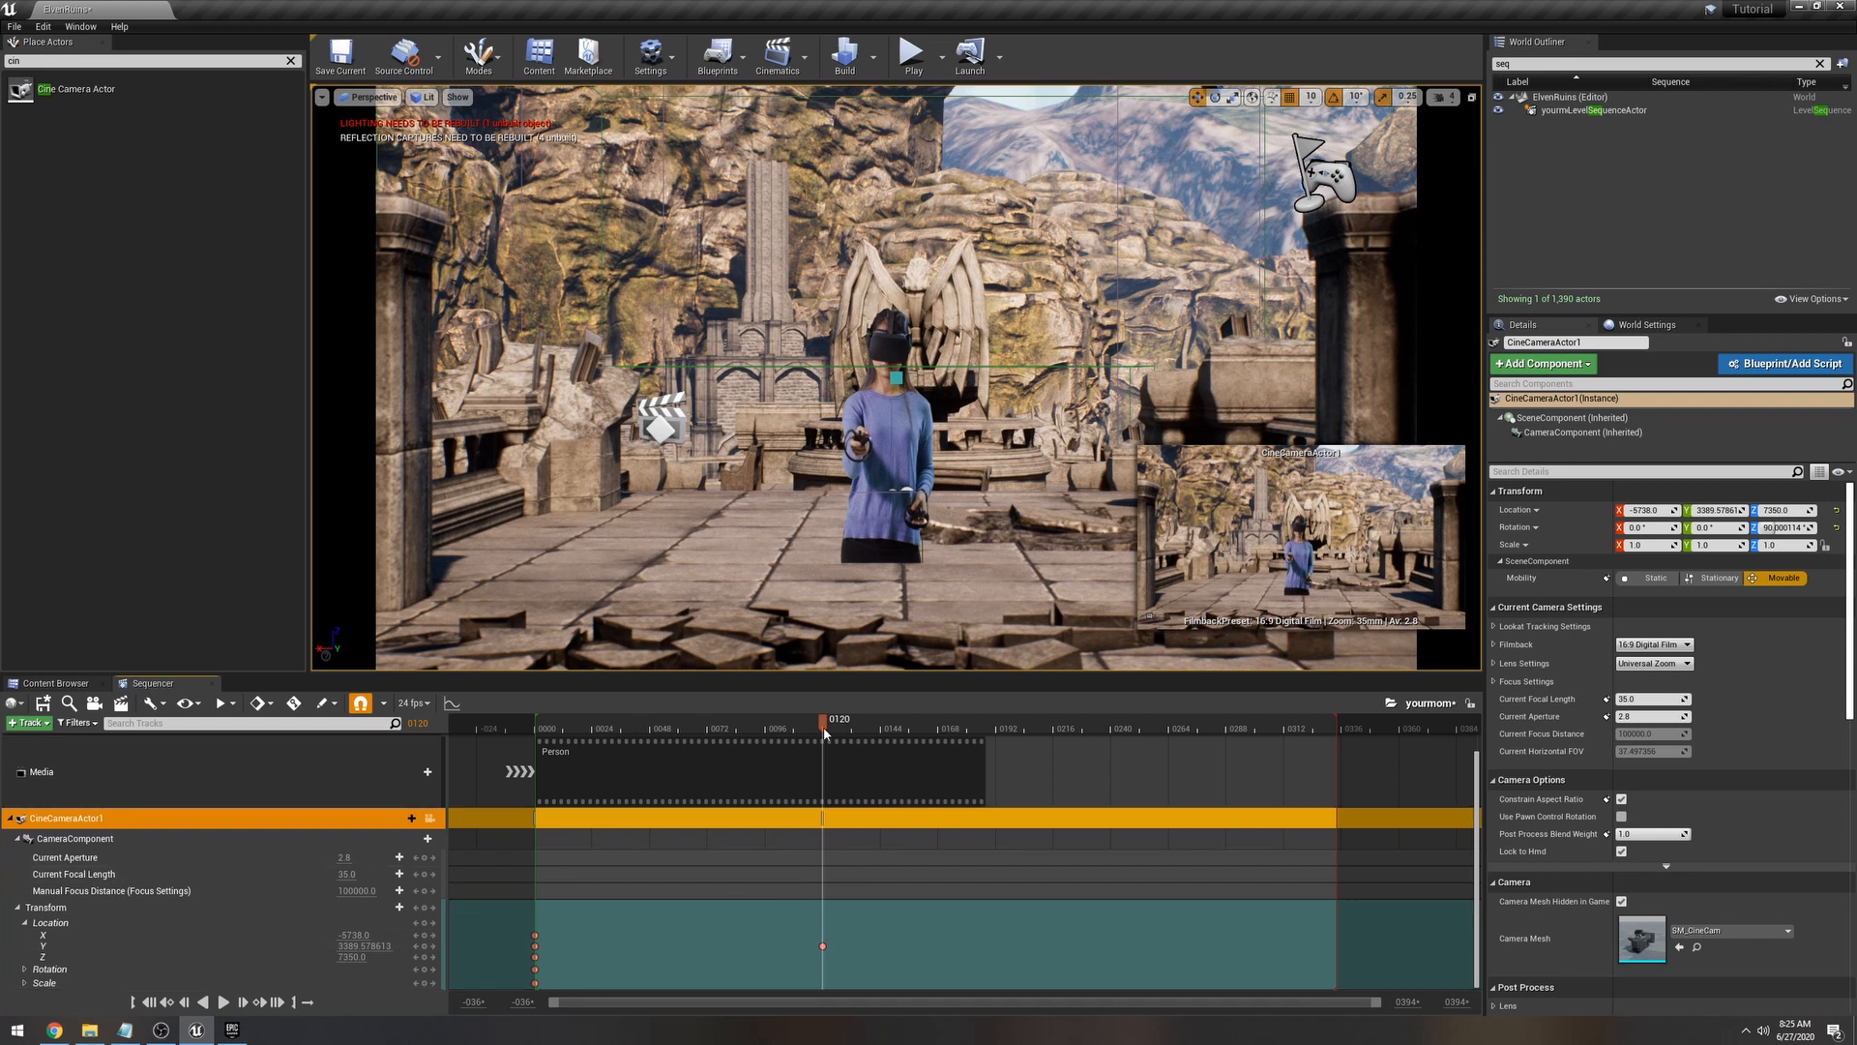
# Step: Scrub the timeline between the start and frame 120 to preview the camera's pull-back
pyautogui.moveTo(822, 727); pyautogui.dragTo(533, 788)
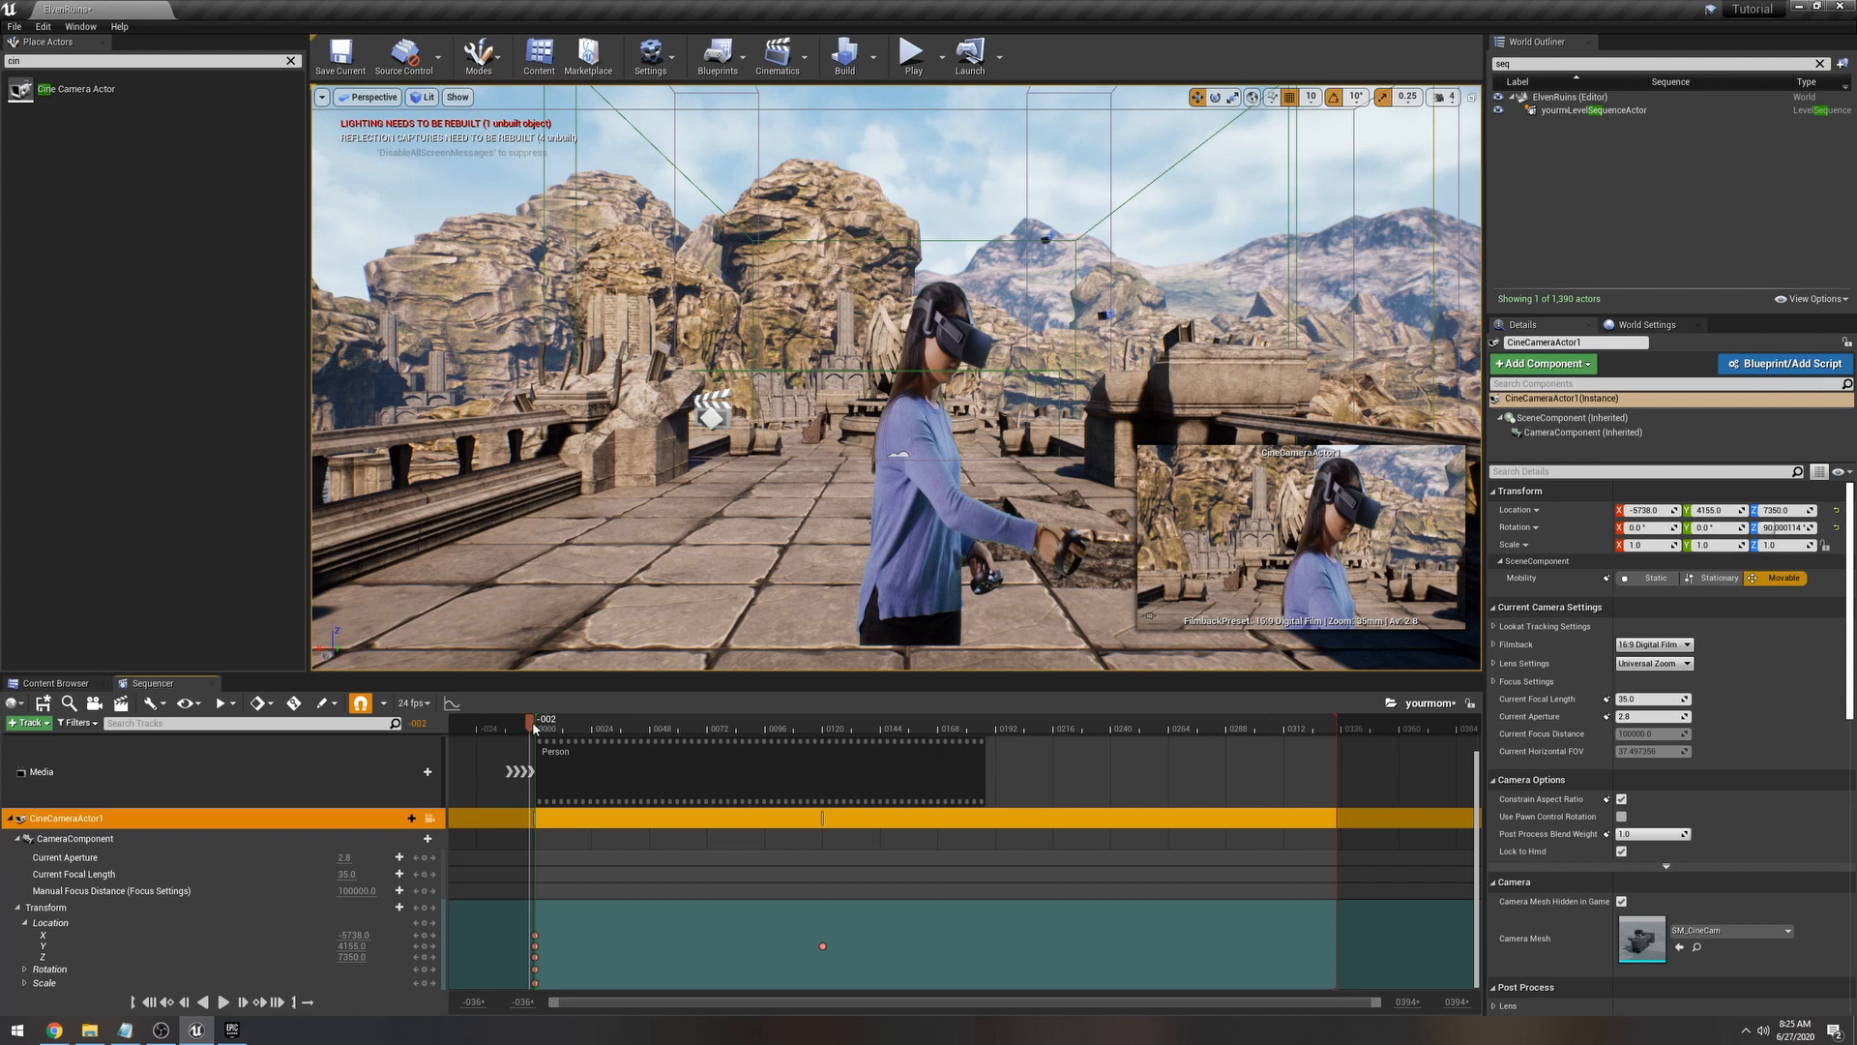
pyautogui.moveTo(534, 727); pyautogui.dragTo(639, 731)
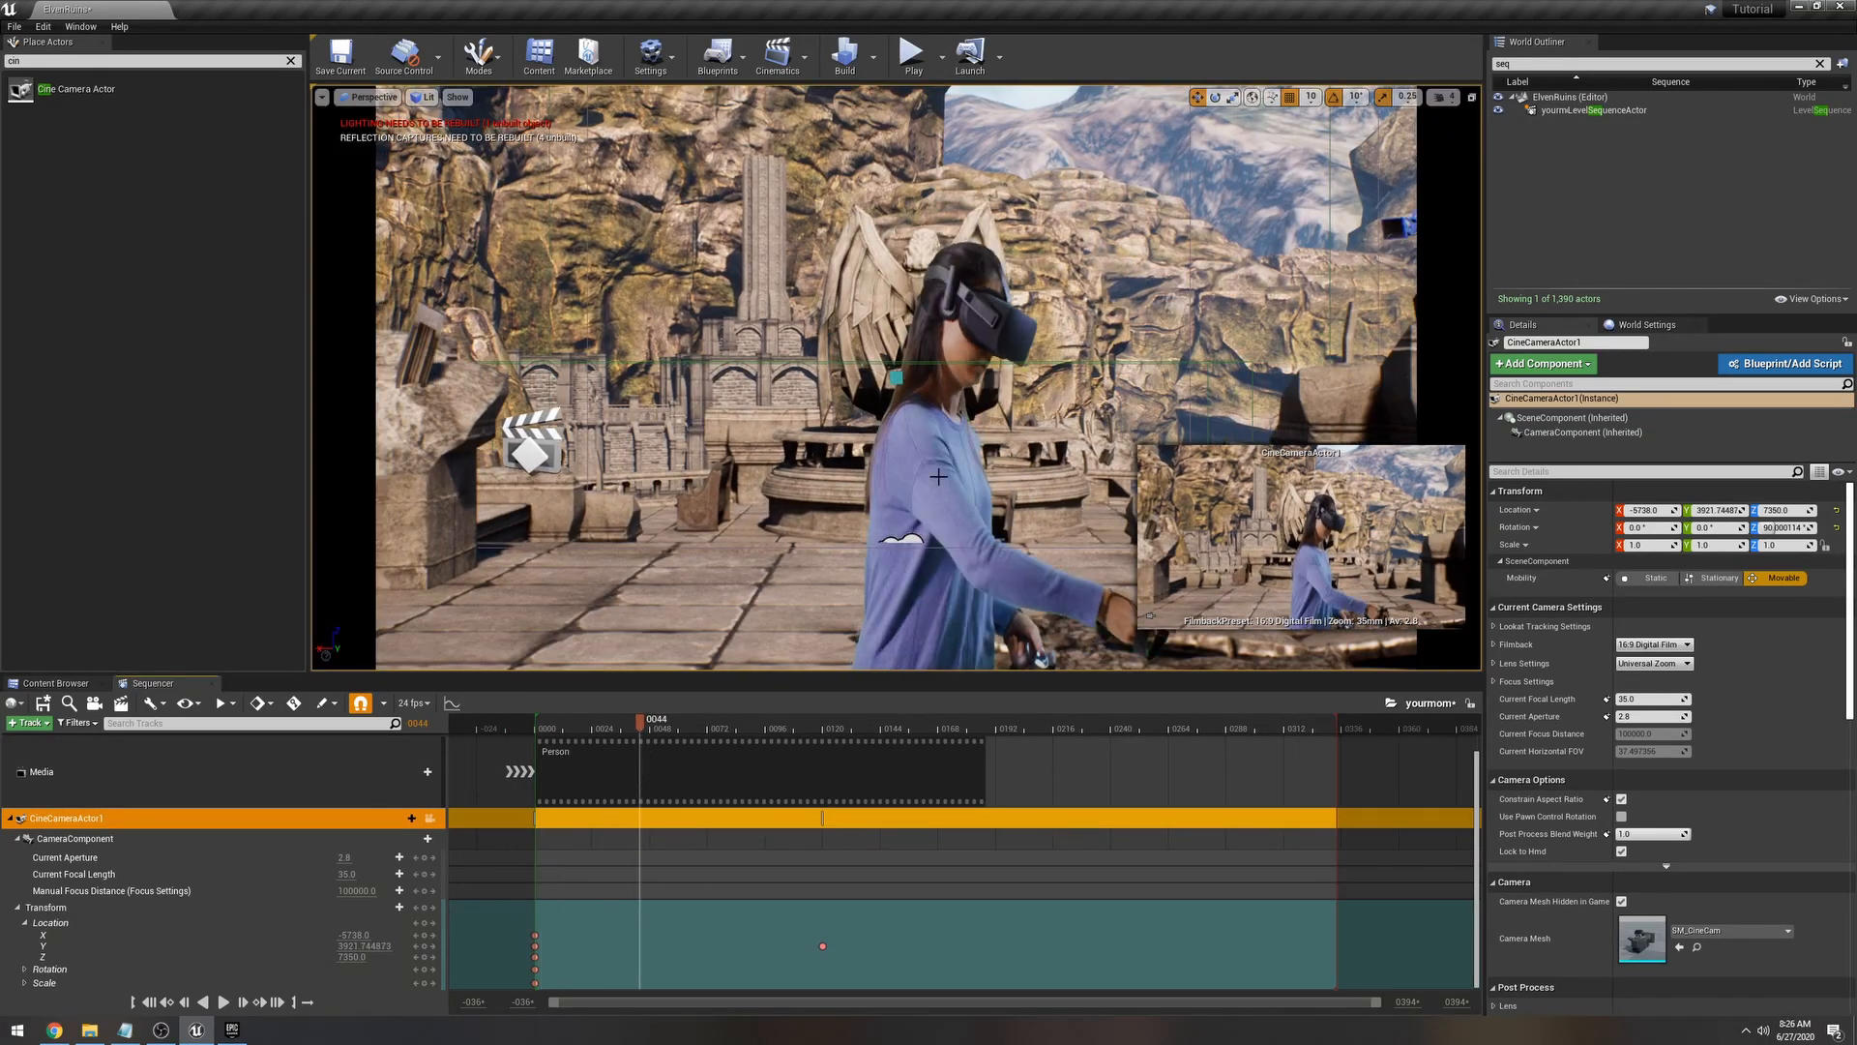
pyautogui.click(539, 731)
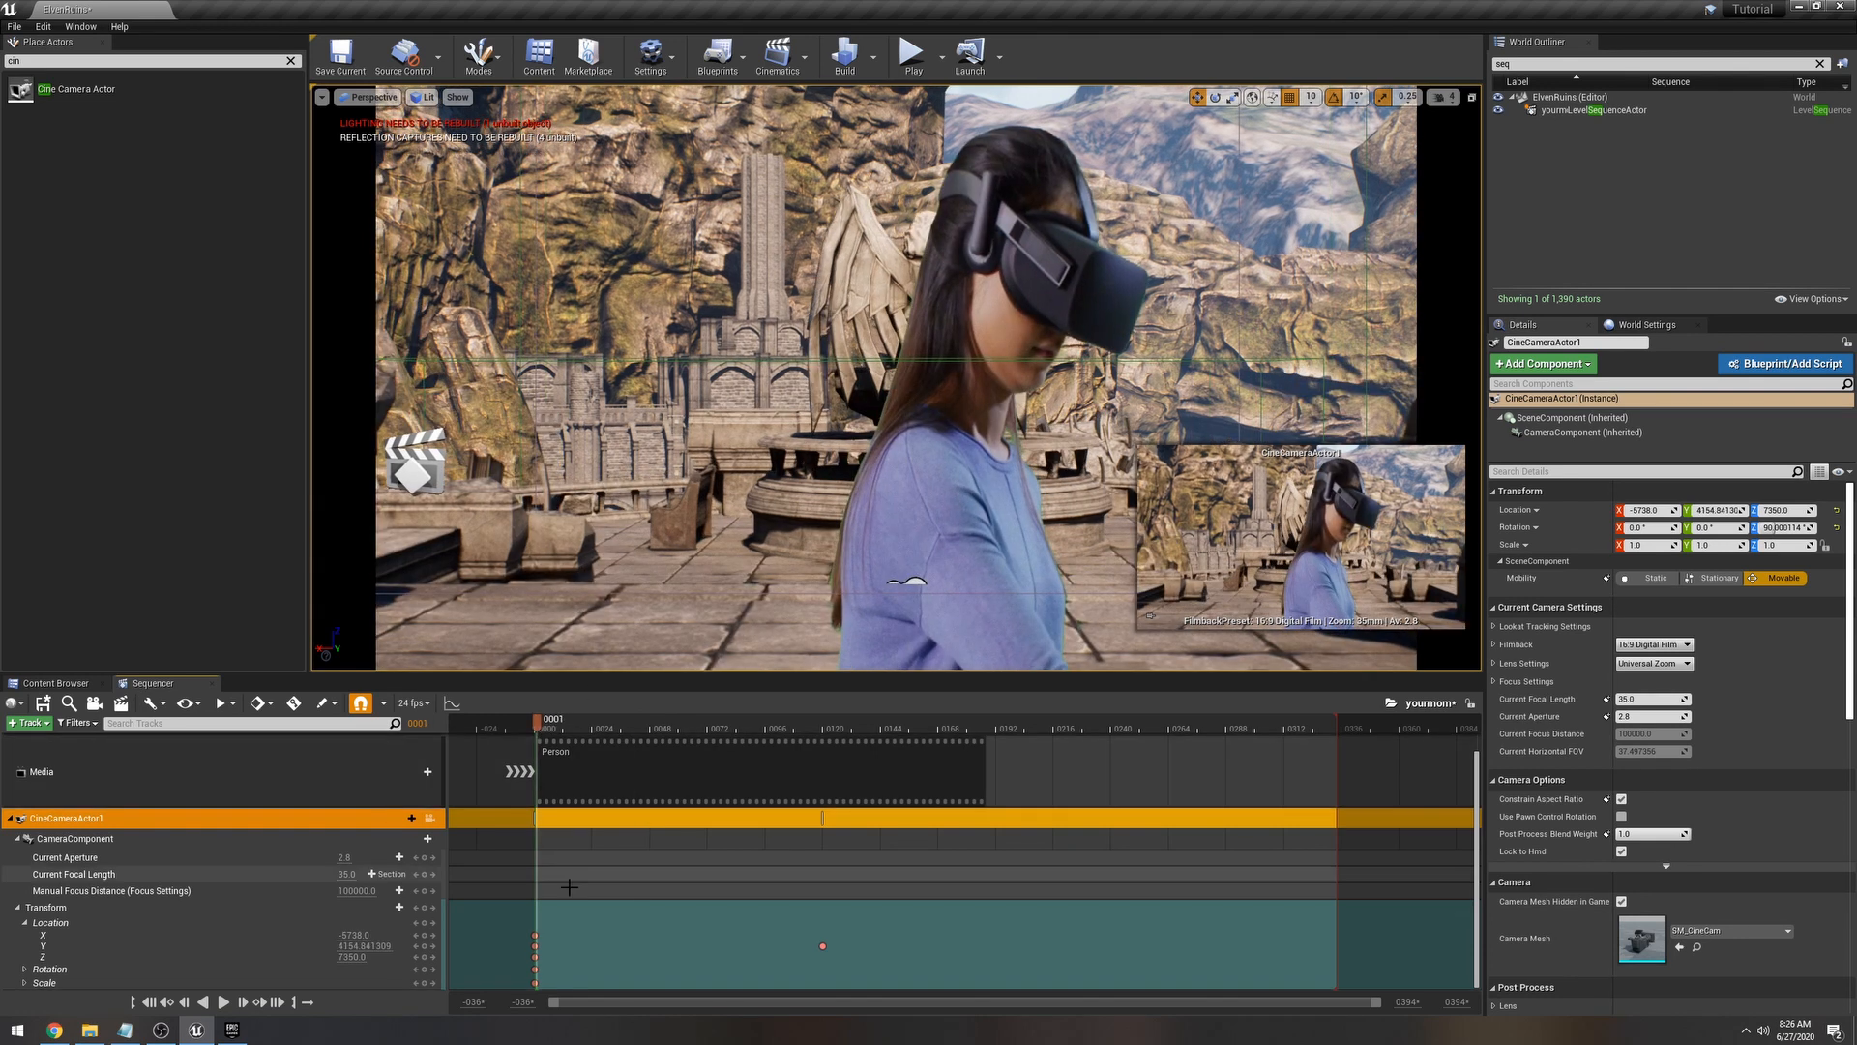
# Step: Change the interpolation of the camera's transform keys at frame 0 to Linear
pyautogui.click(536, 935)
pyautogui.click(538, 951)
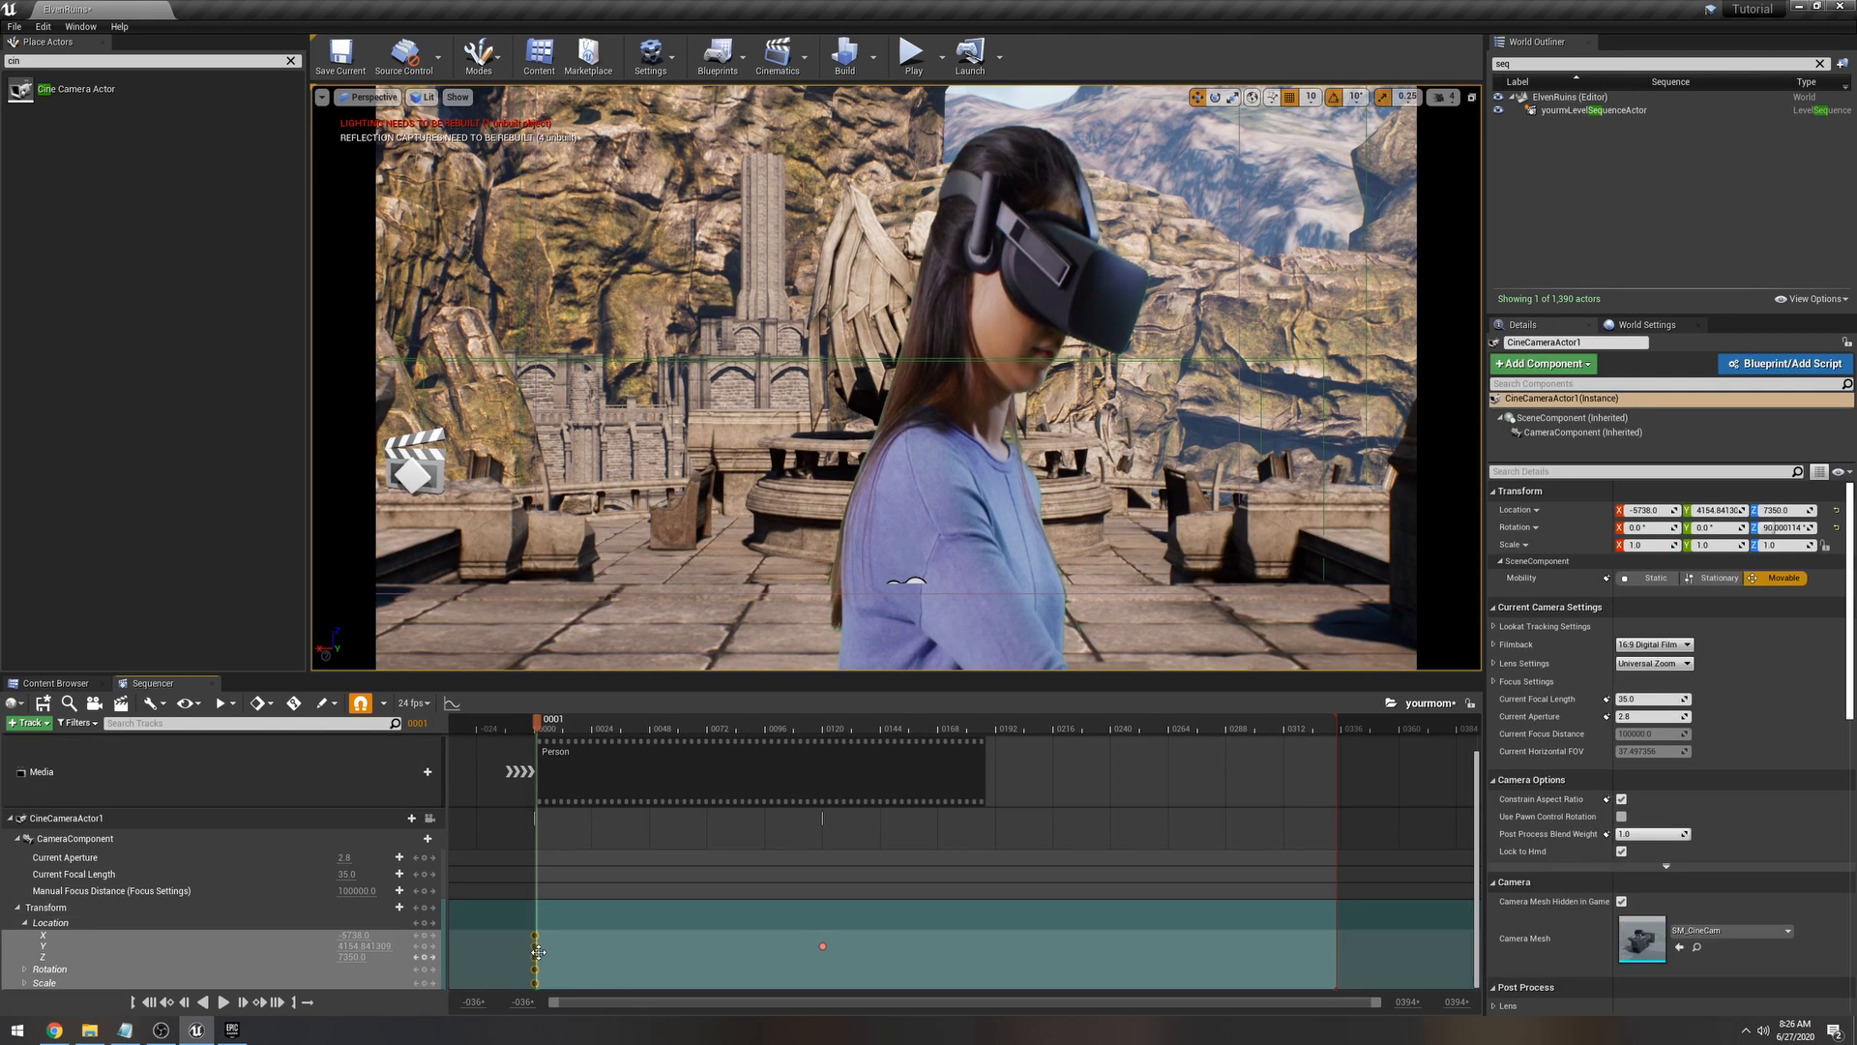
pyautogui.rightClick(535, 936)
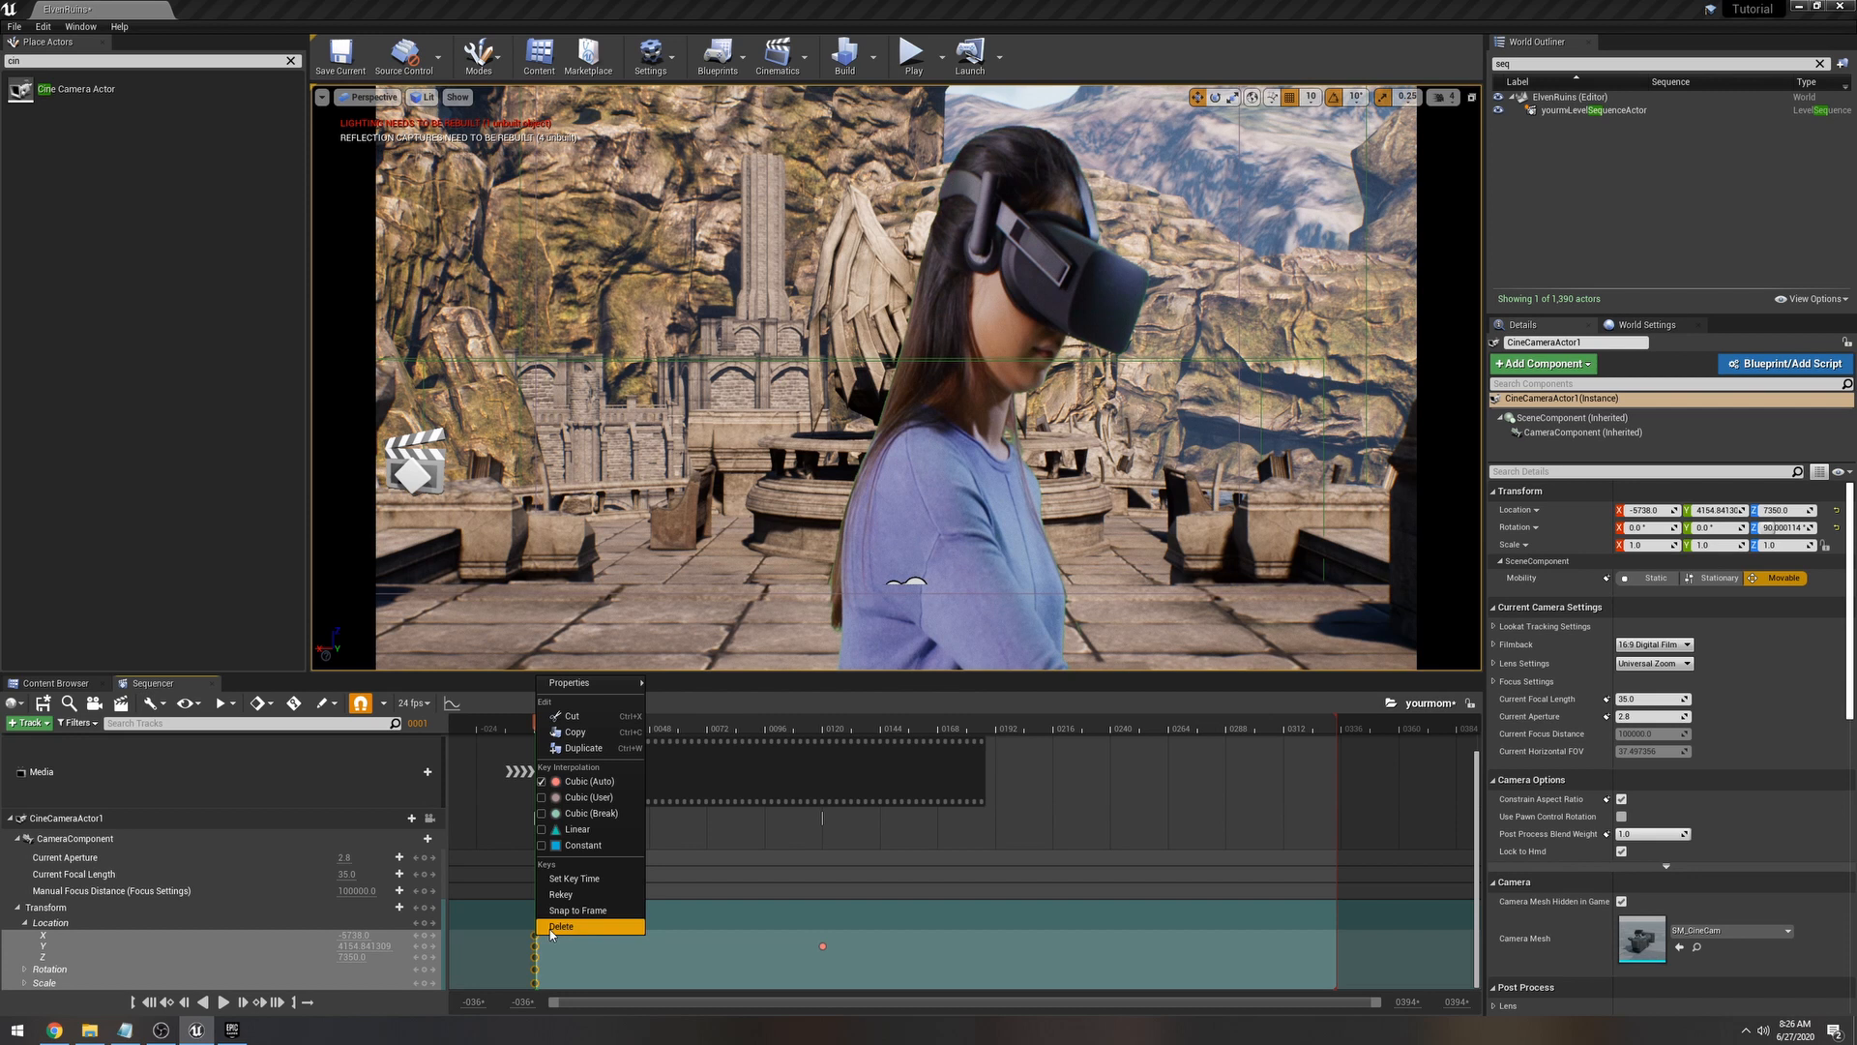
pyautogui.click(579, 829)
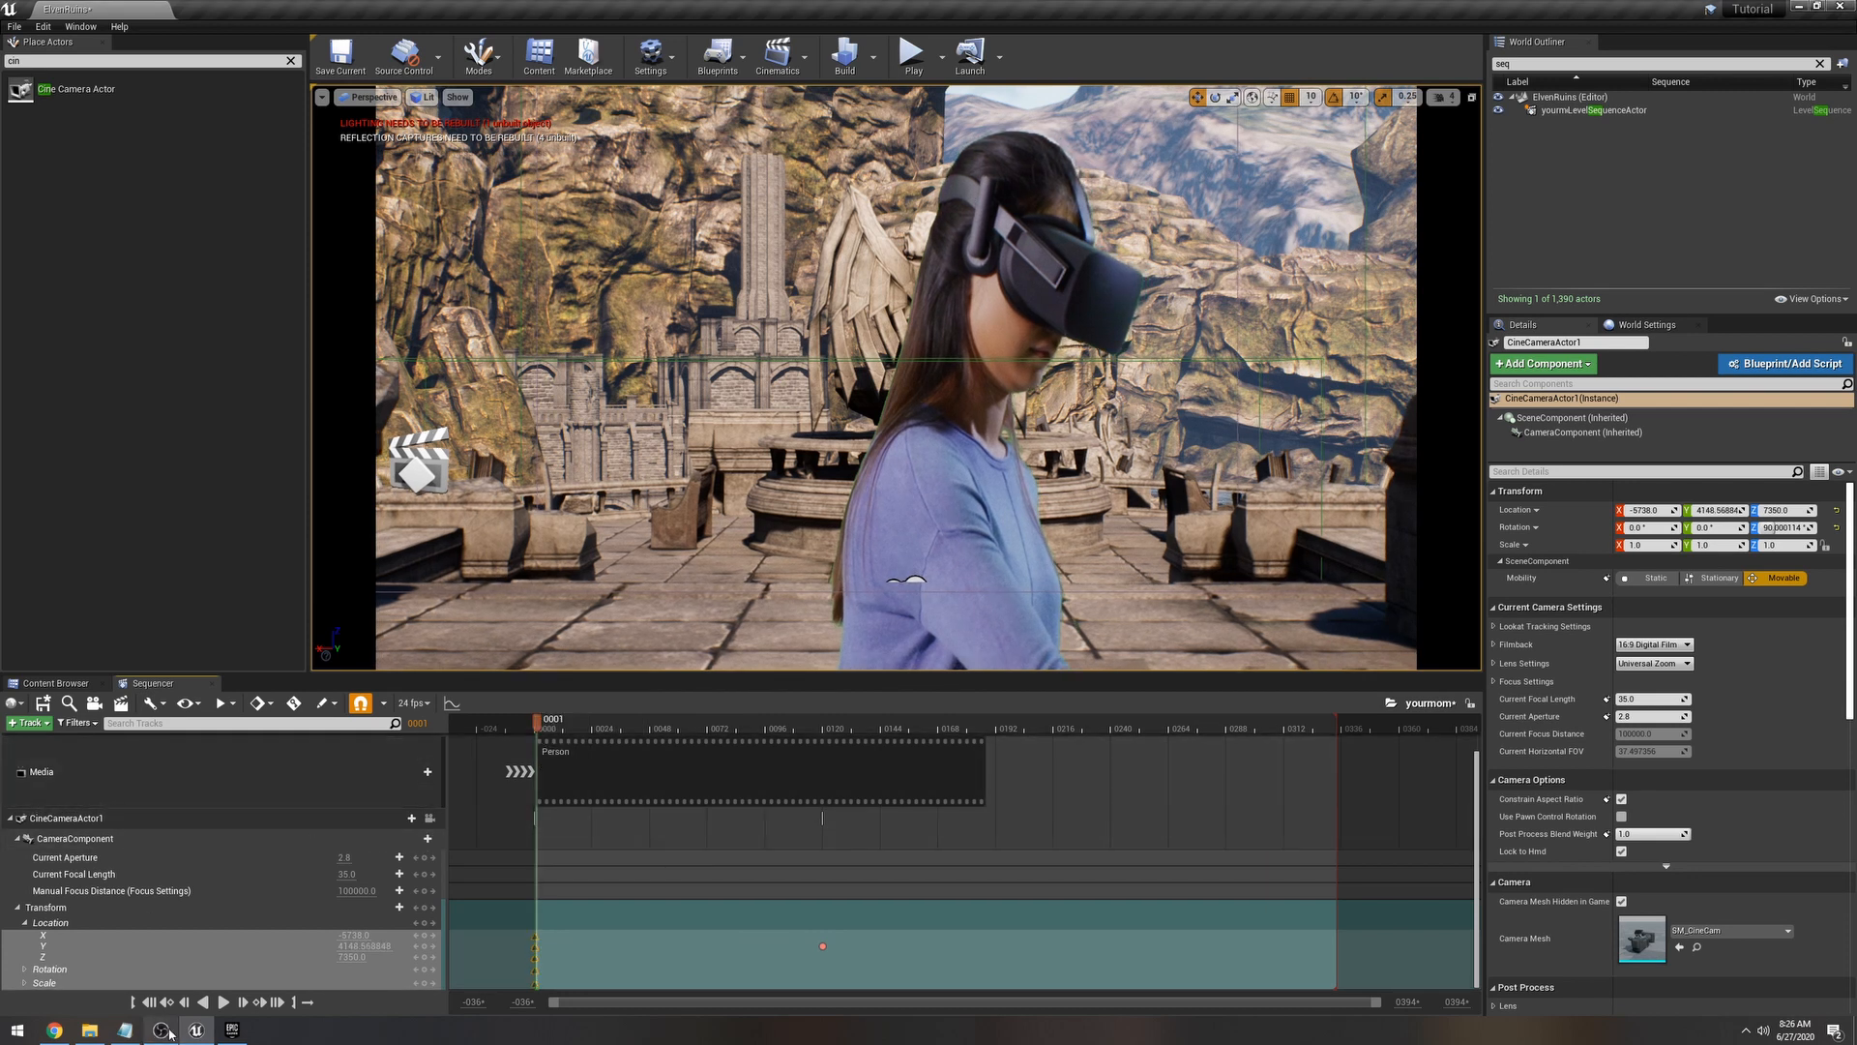
# Step: Play the sequence and scrub back from frame 148 to frame 18 to review the camera move
pyautogui.click(222, 1002)
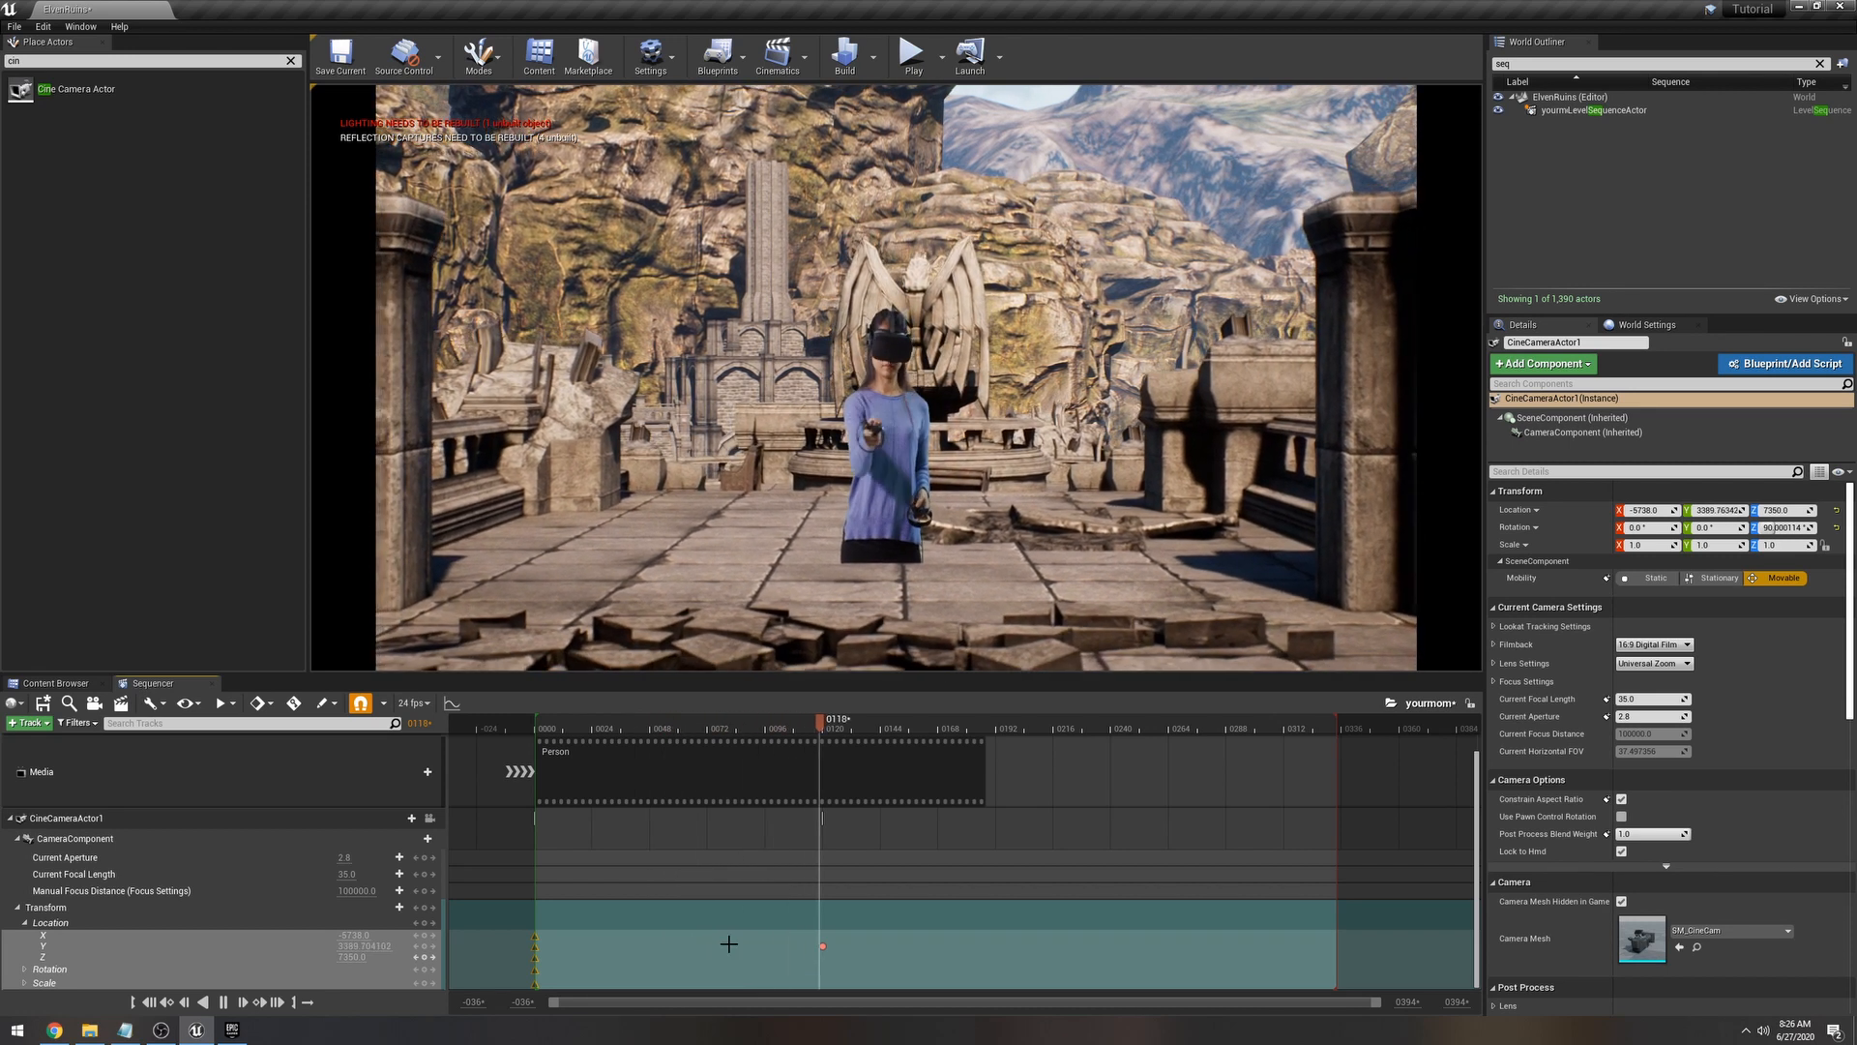
pyautogui.click(891, 727)
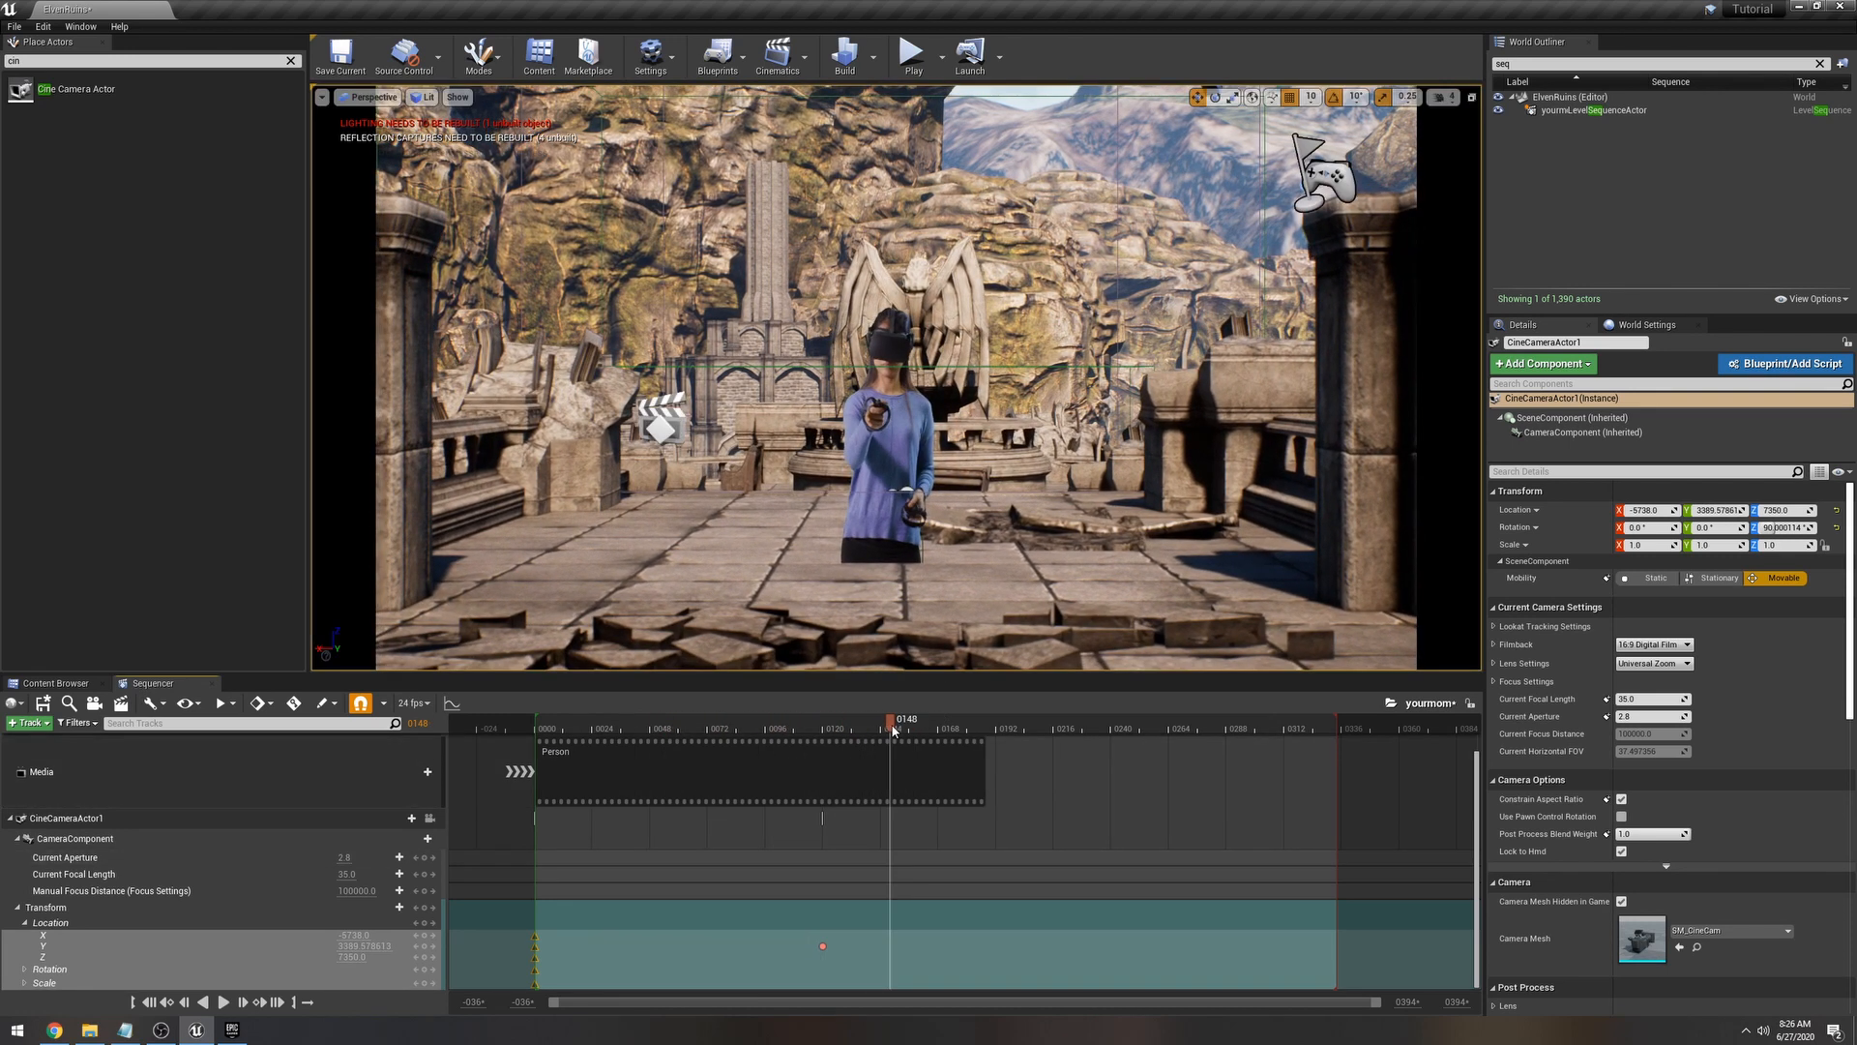
pyautogui.moveTo(837, 733); pyautogui.dragTo(580, 774)
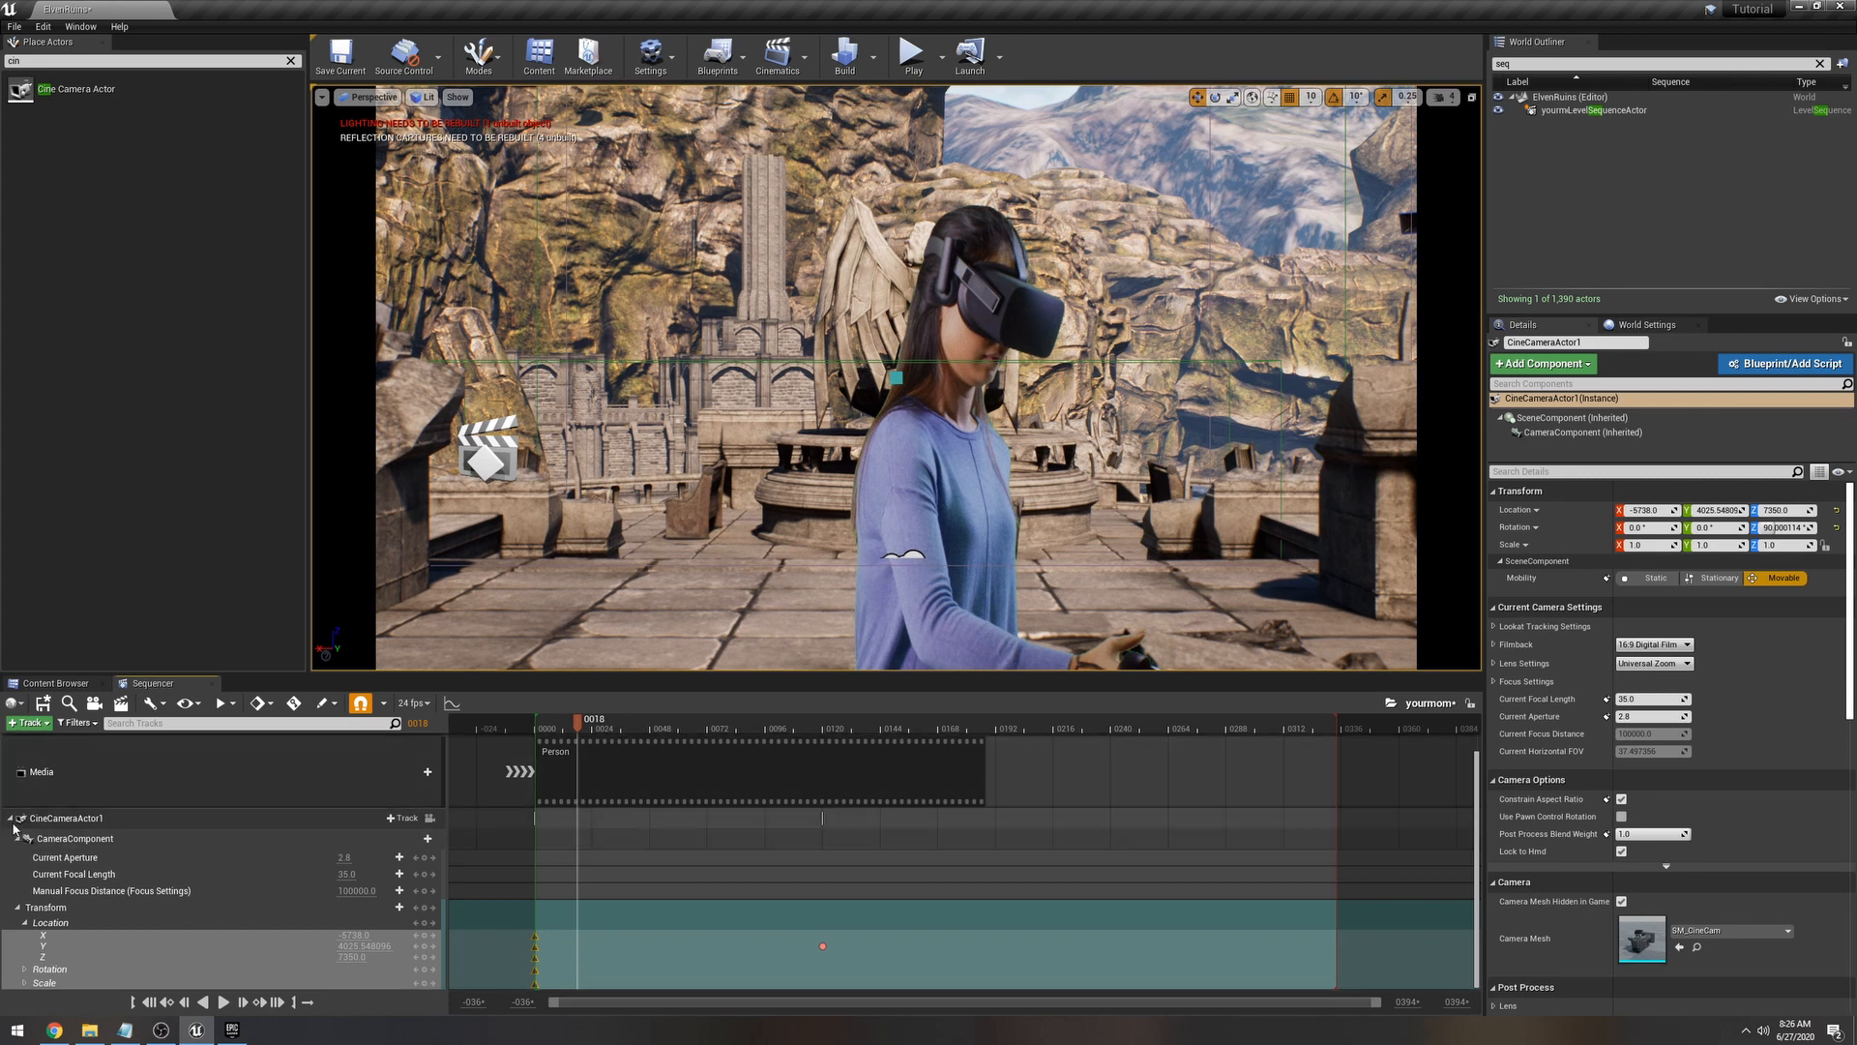
# Step: Set the cine camera's filmback to Full Frame DSLR and its focal length to 50, and return the sequence to frame 1
pyautogui.click(135, 838)
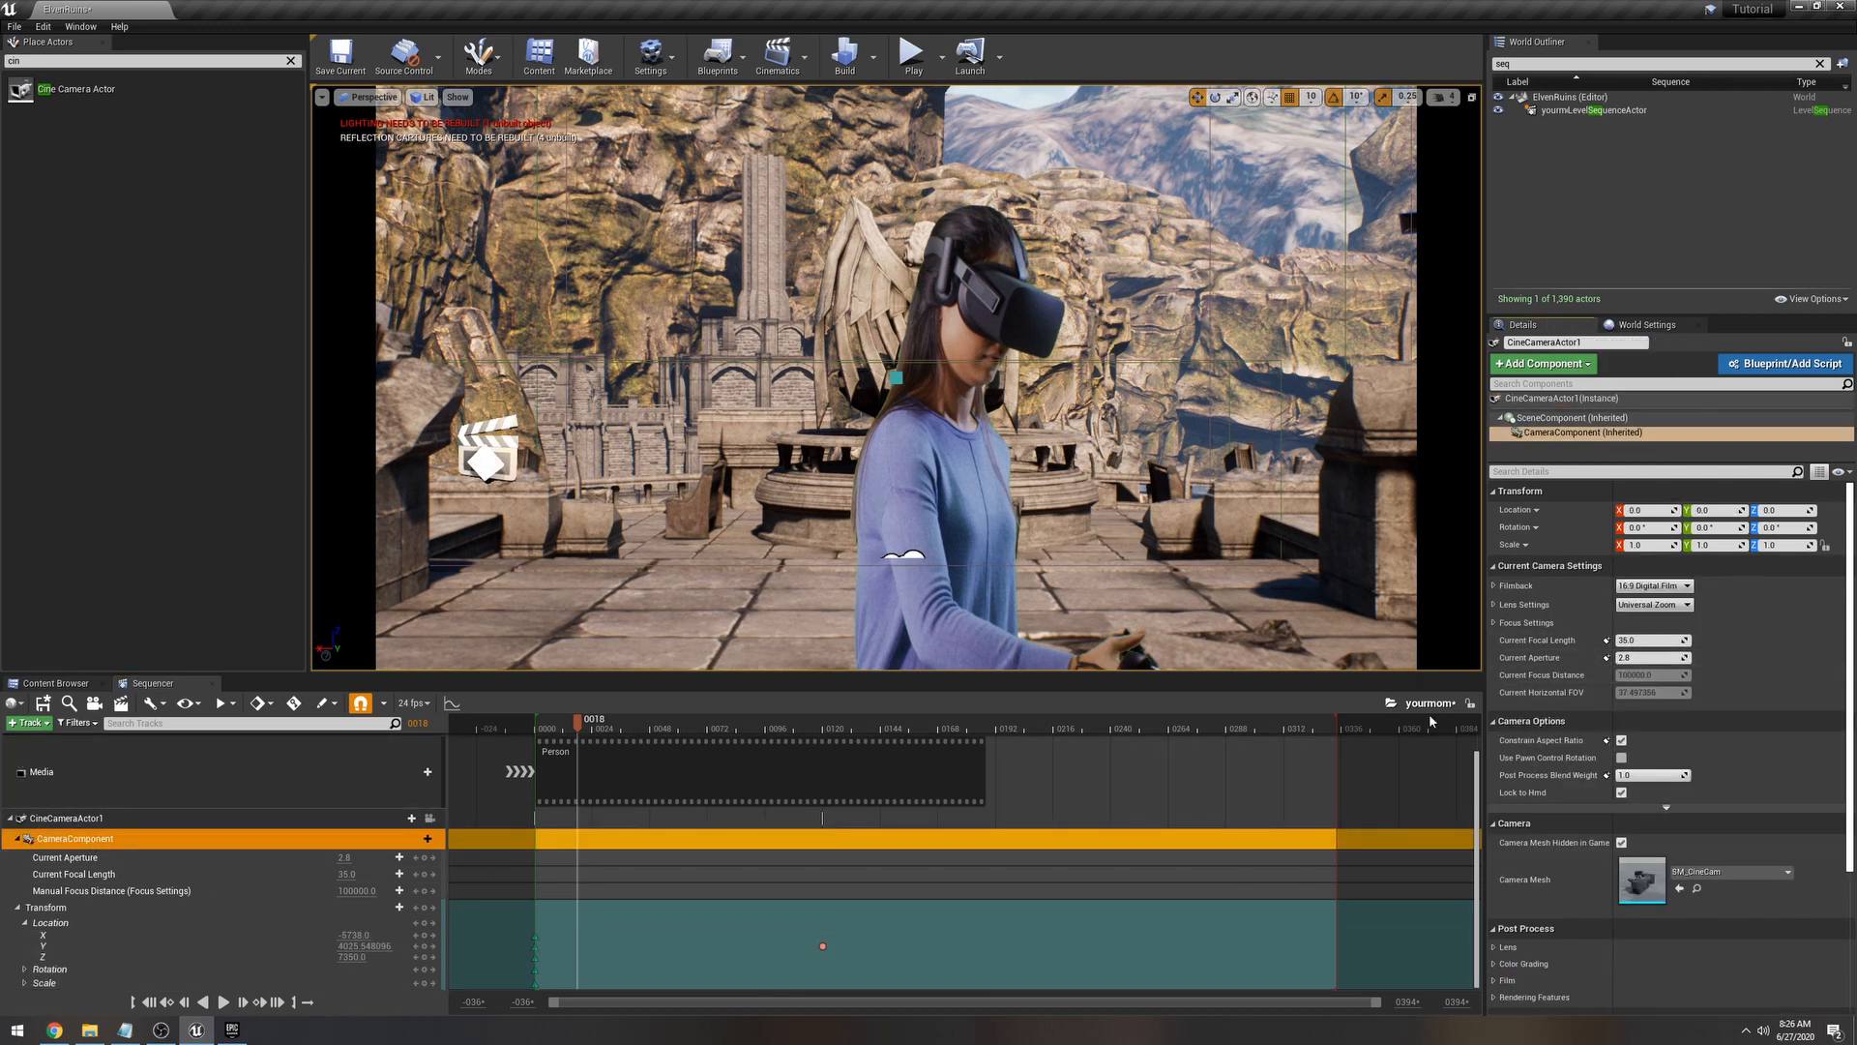
pyautogui.click(1670, 586)
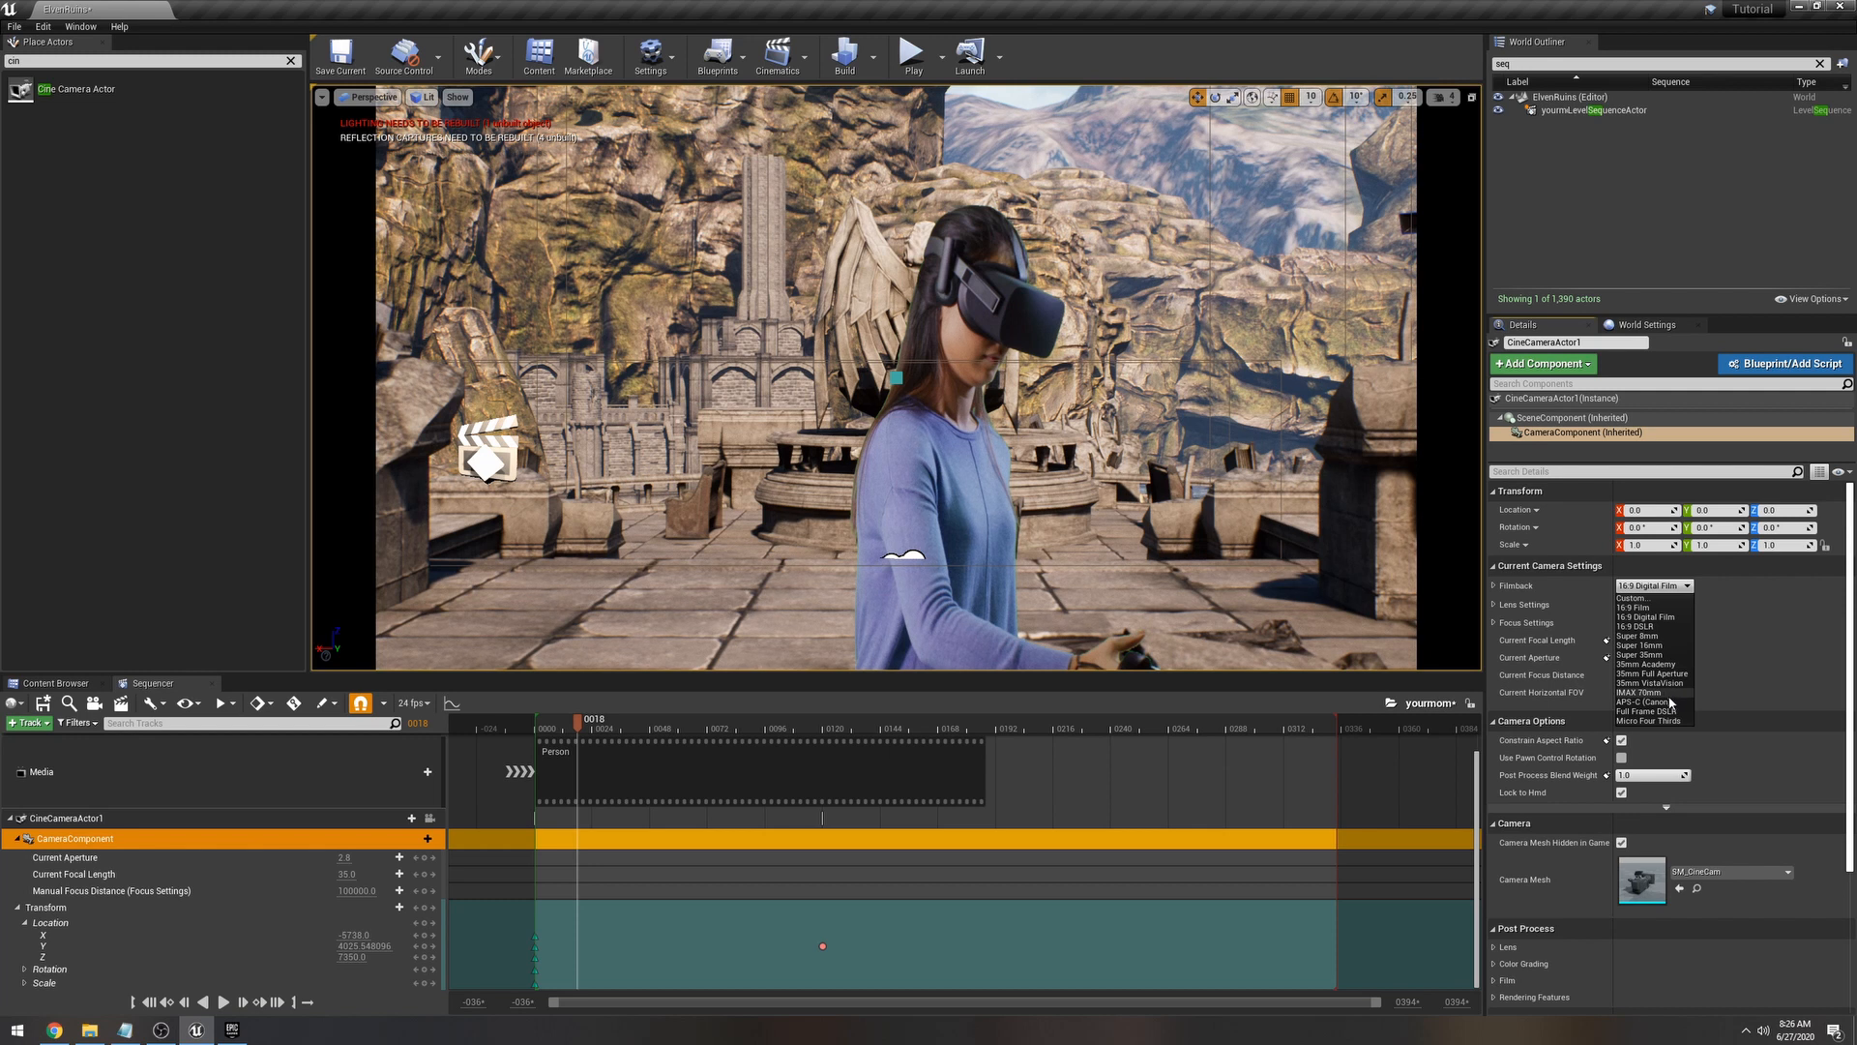
pyautogui.click(1649, 711)
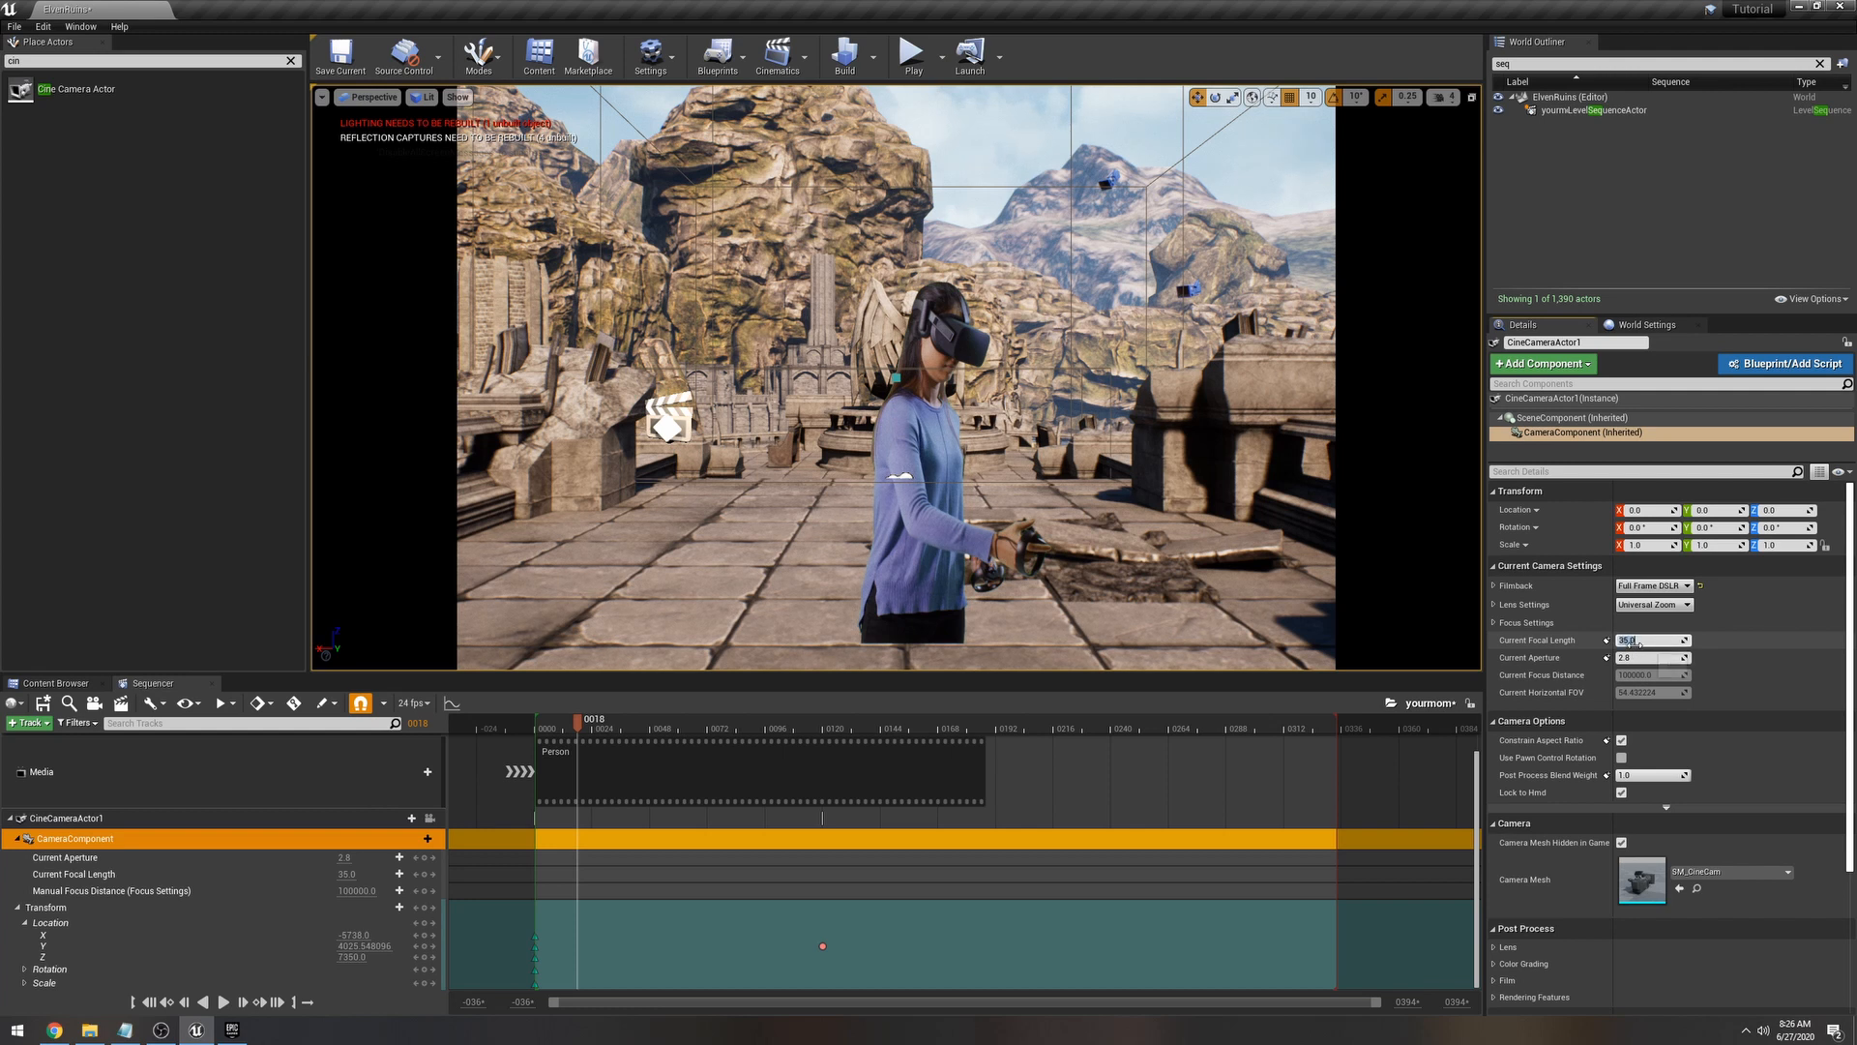
pyautogui.press('Return')
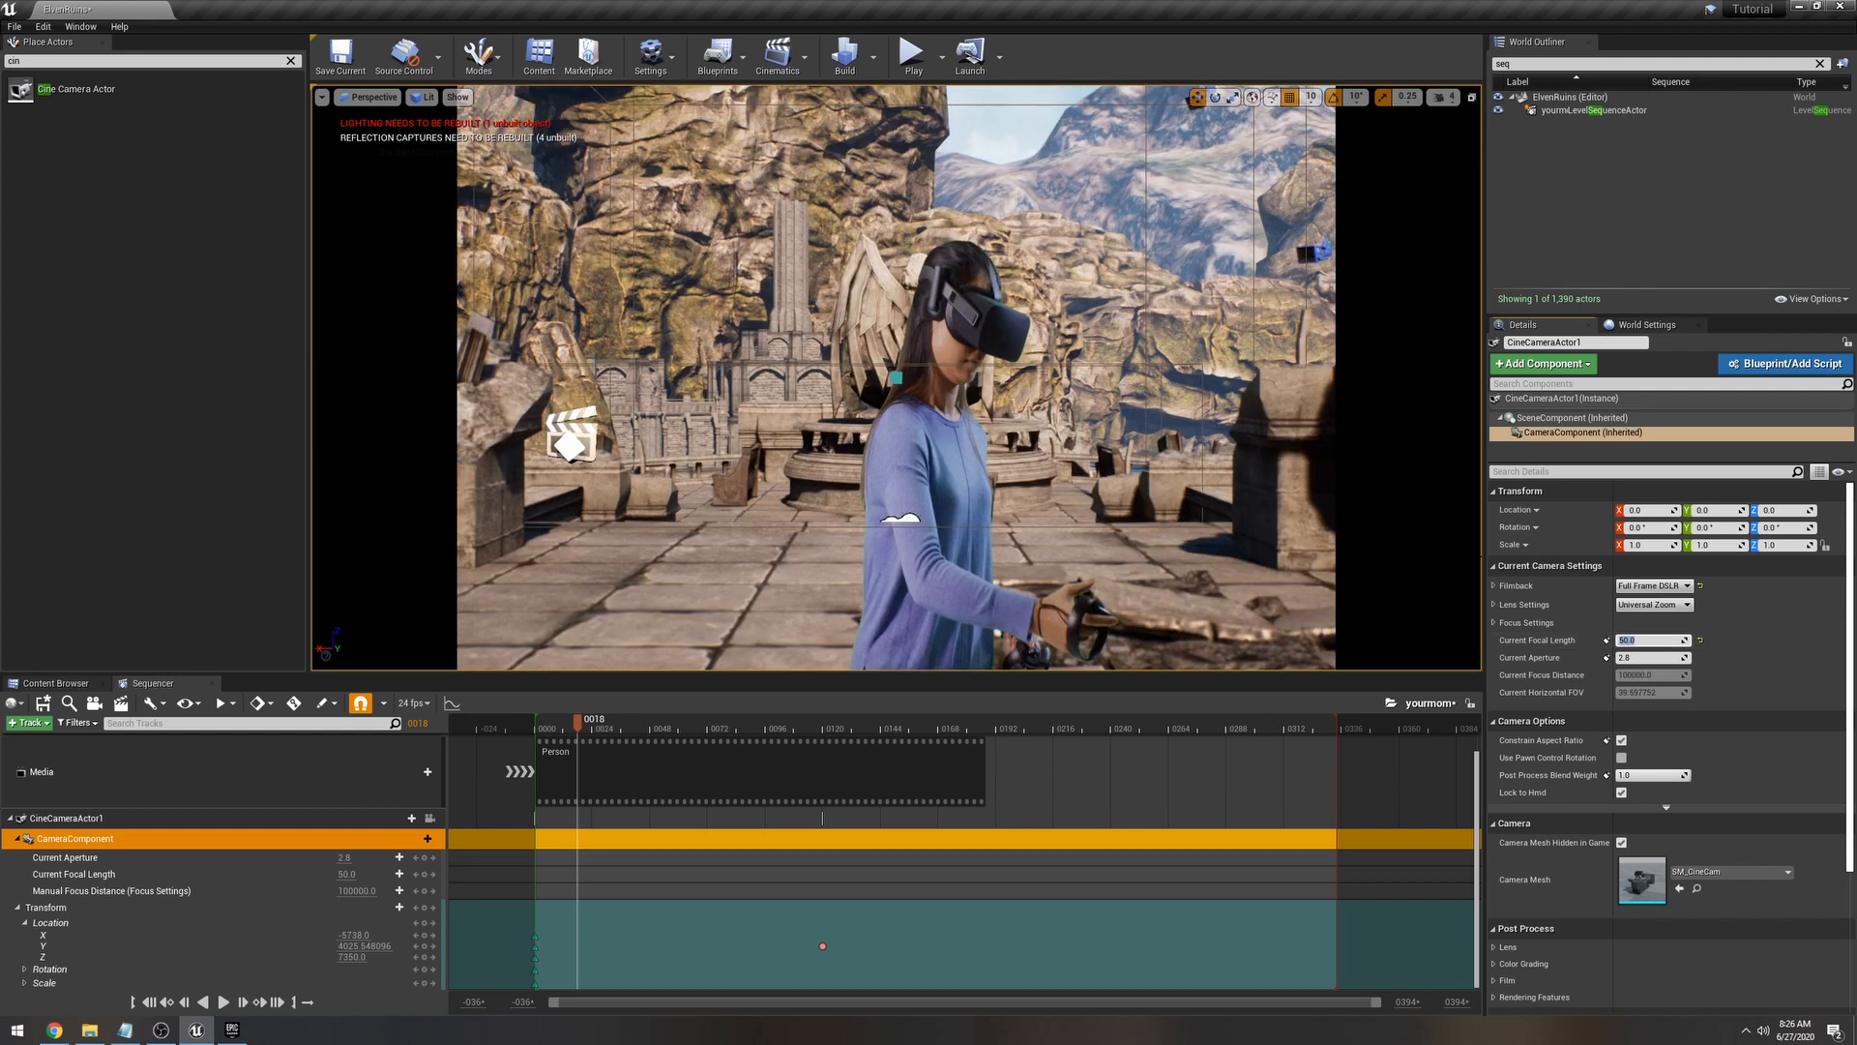
pyautogui.moveTo(577, 721); pyautogui.dragTo(537, 738)
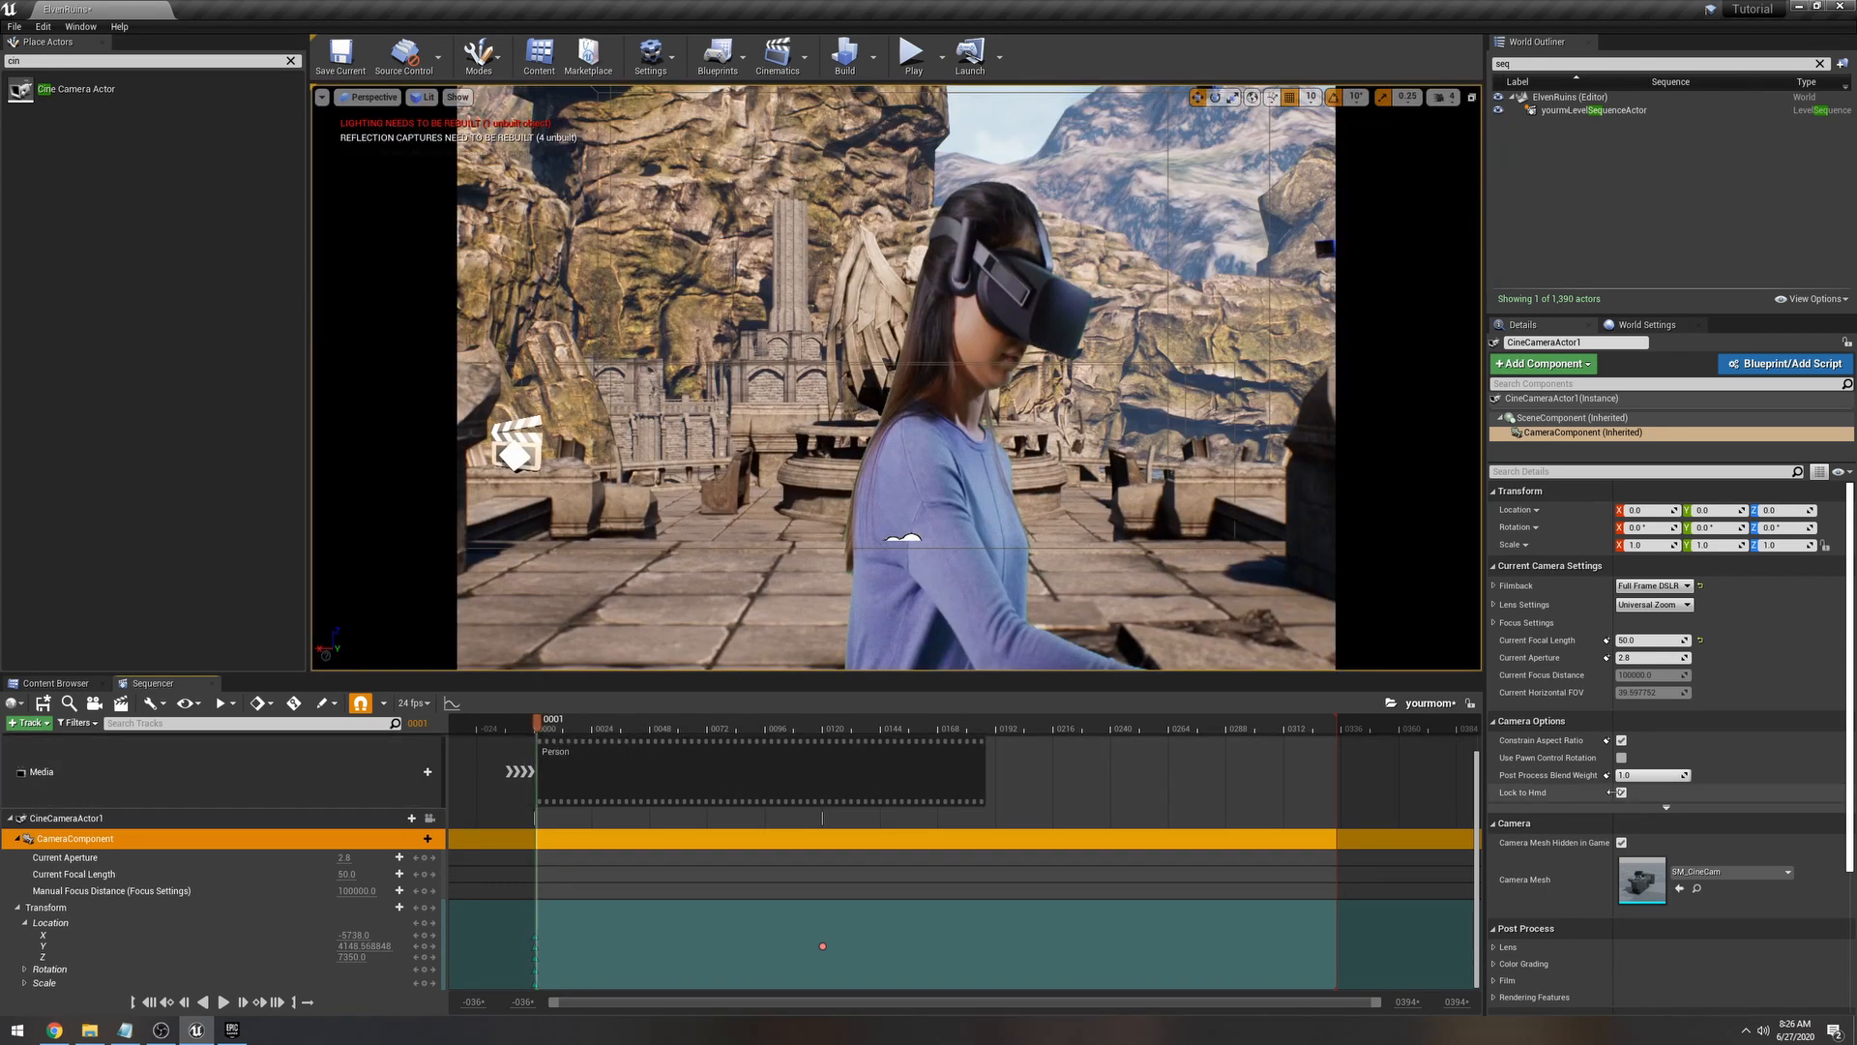
# Step: Expand the camera's lens settings and set the current aperture to 1.2
pyautogui.click(1494, 605)
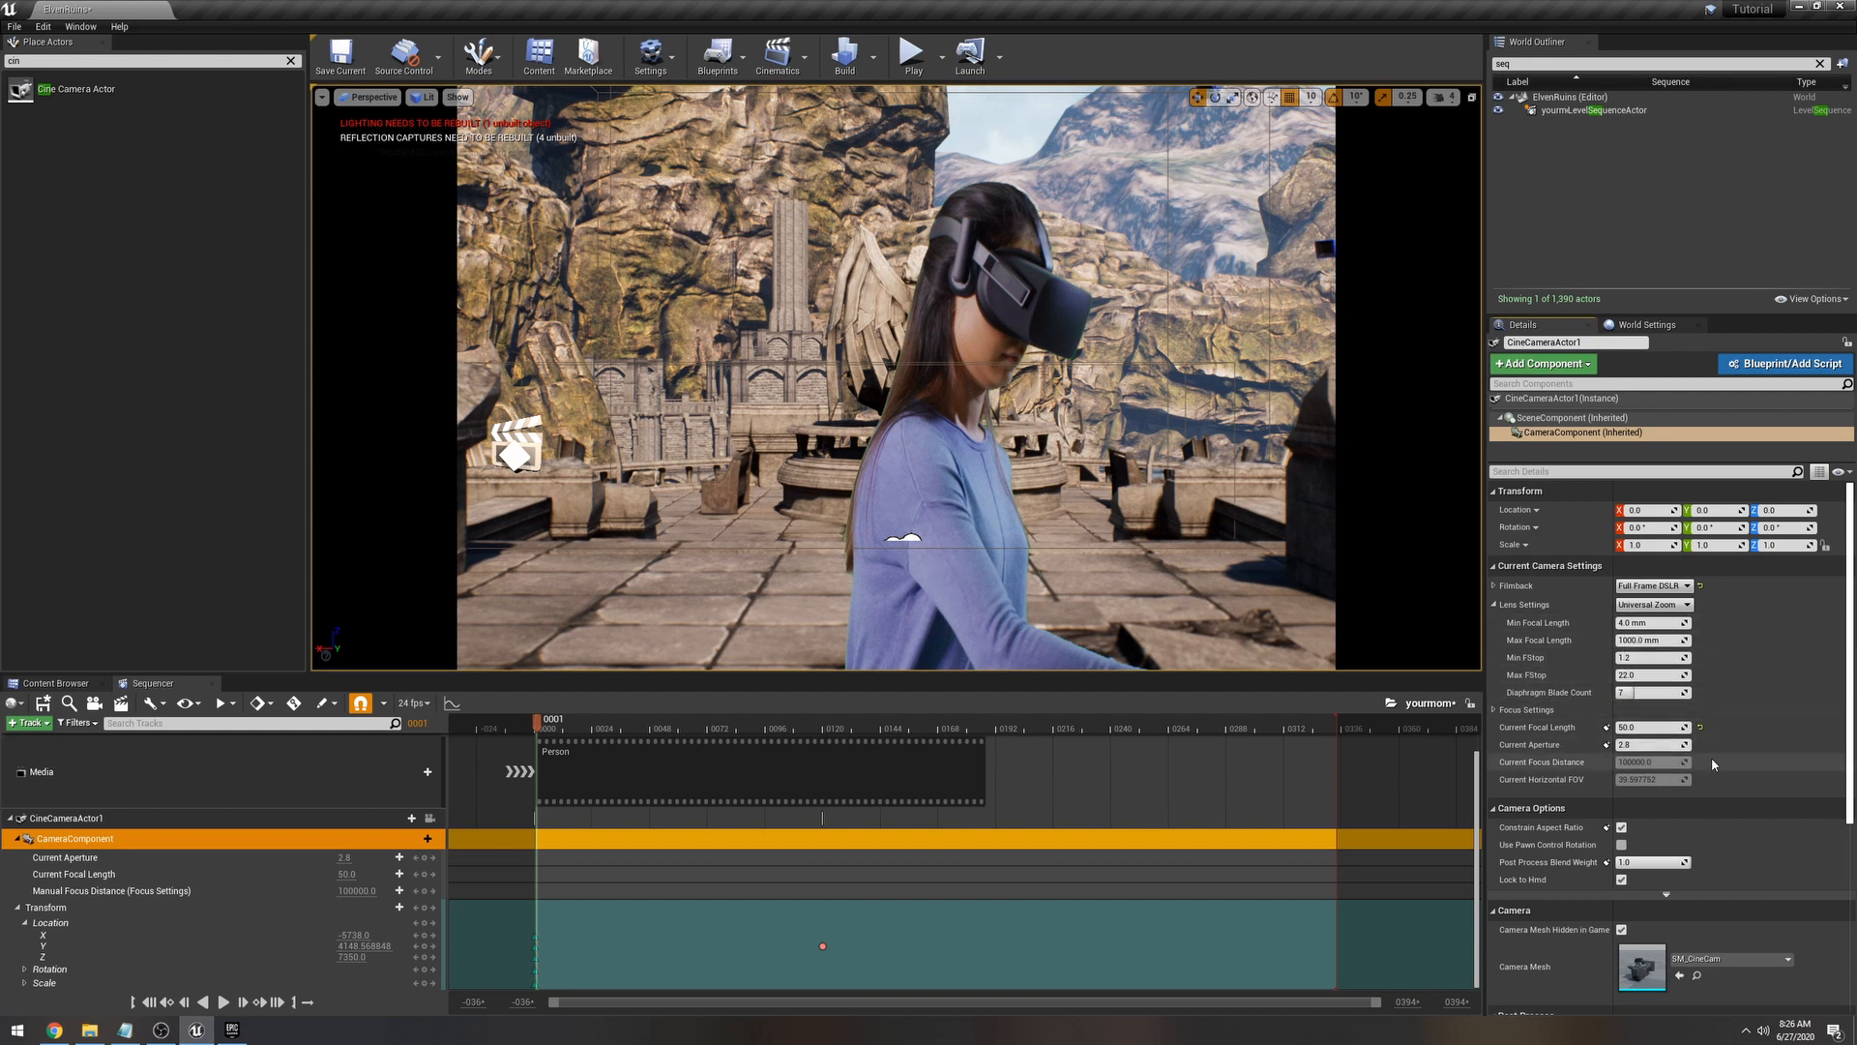
pyautogui.click(1659, 747)
pyautogui.write('1.2')
pyautogui.press('Return')
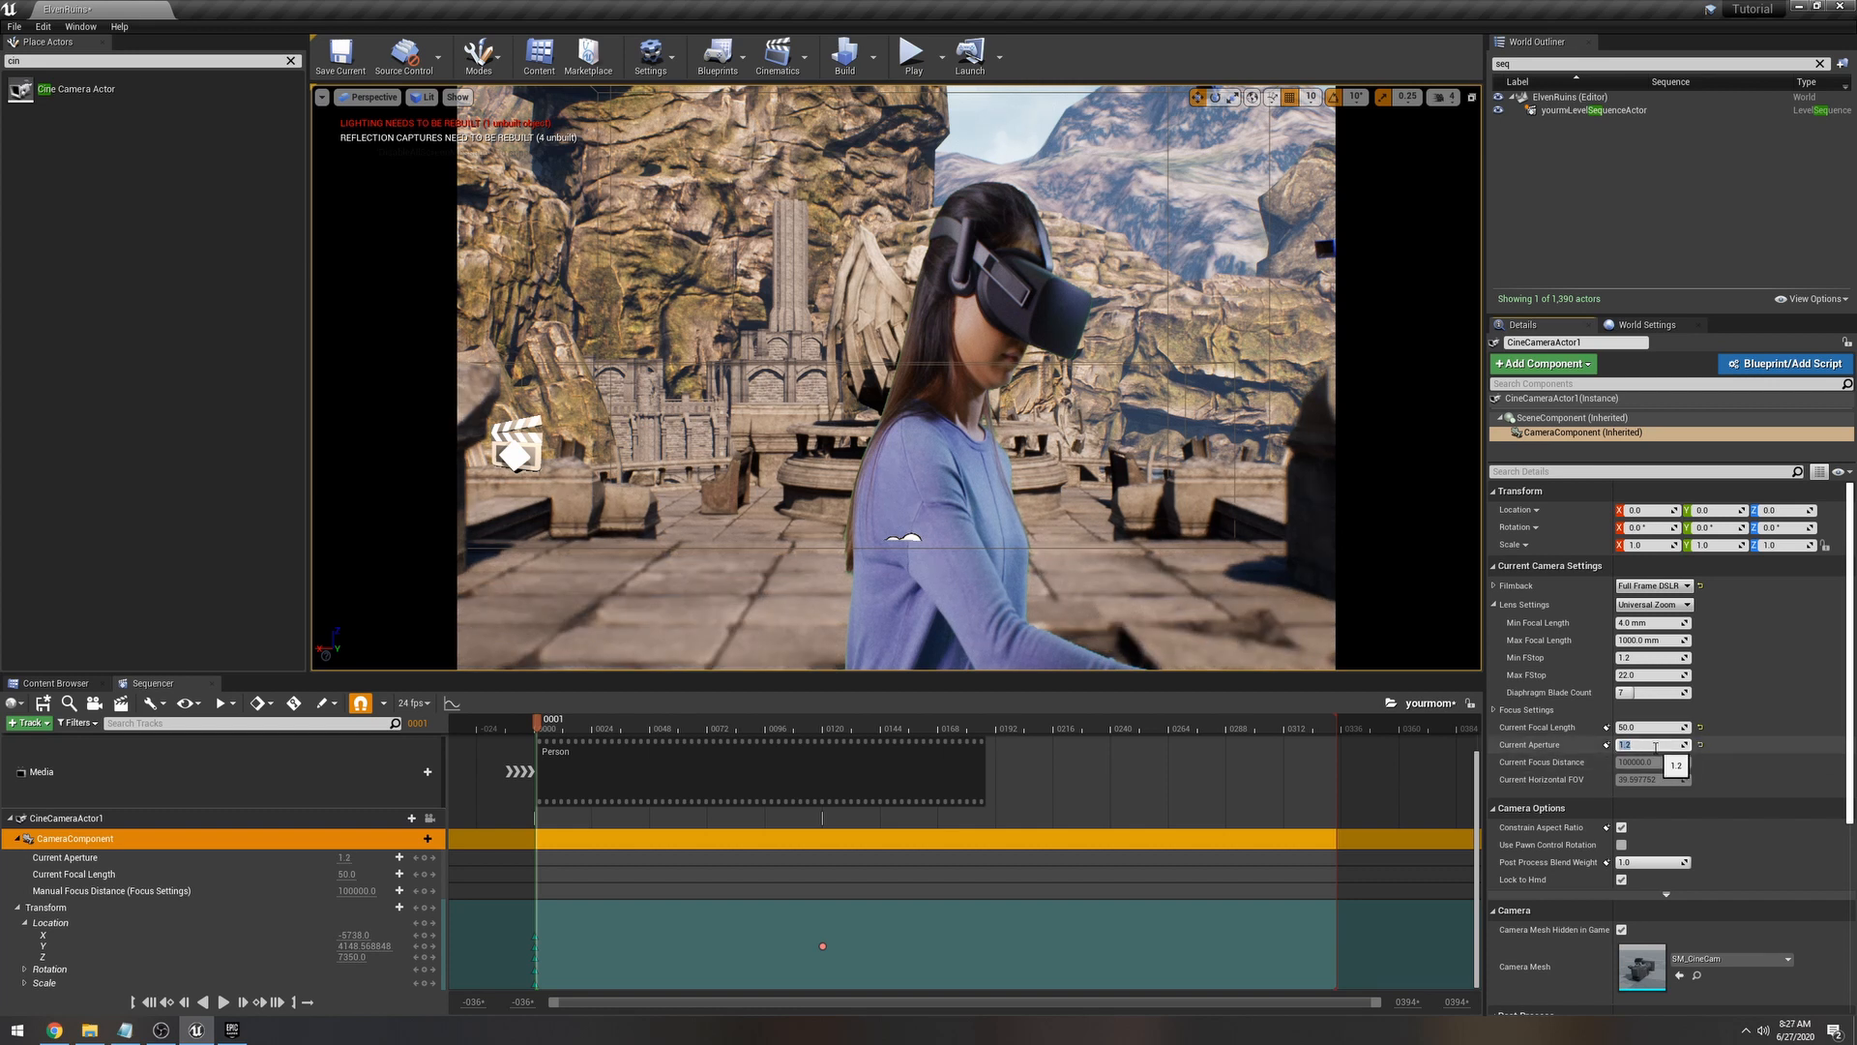
# Step: Sample the camera's manual focus distance from the woman in the viewport, and raise it to about 1044.52 to shift focus onto the background
pyautogui.click(1495, 710)
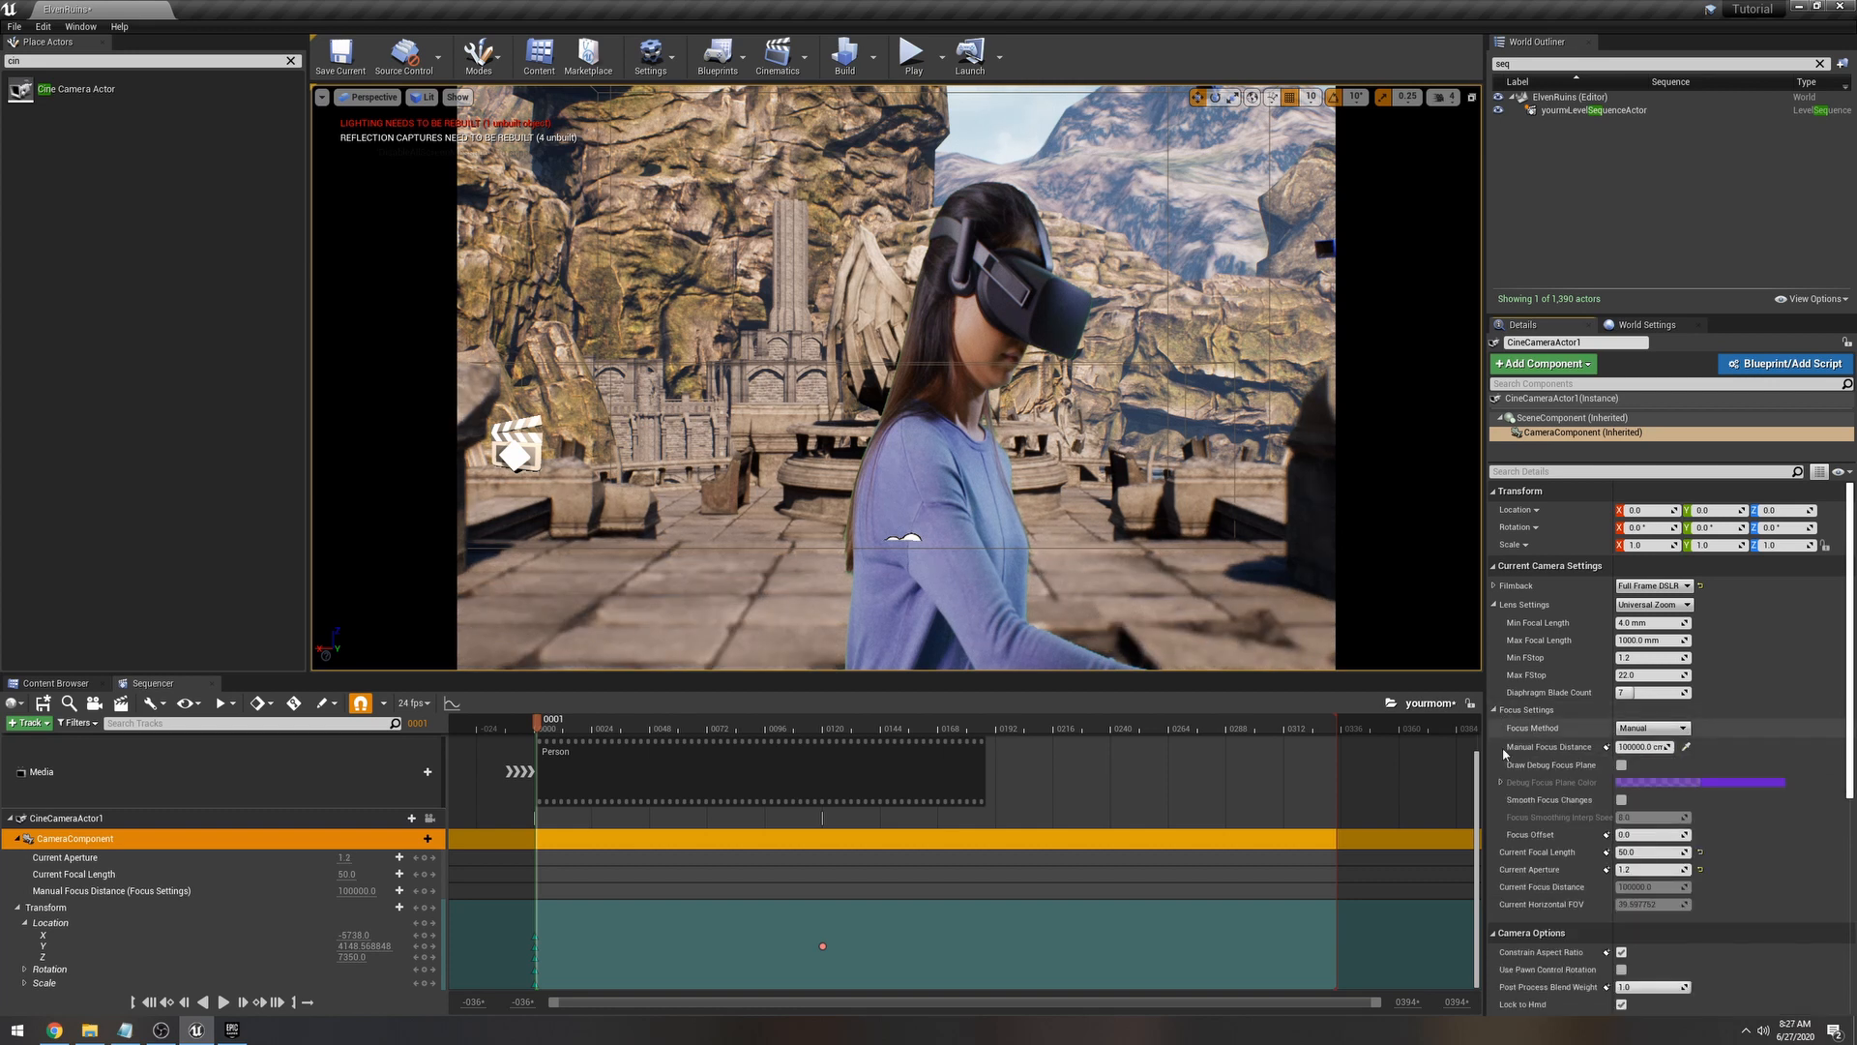
pyautogui.click(1687, 747)
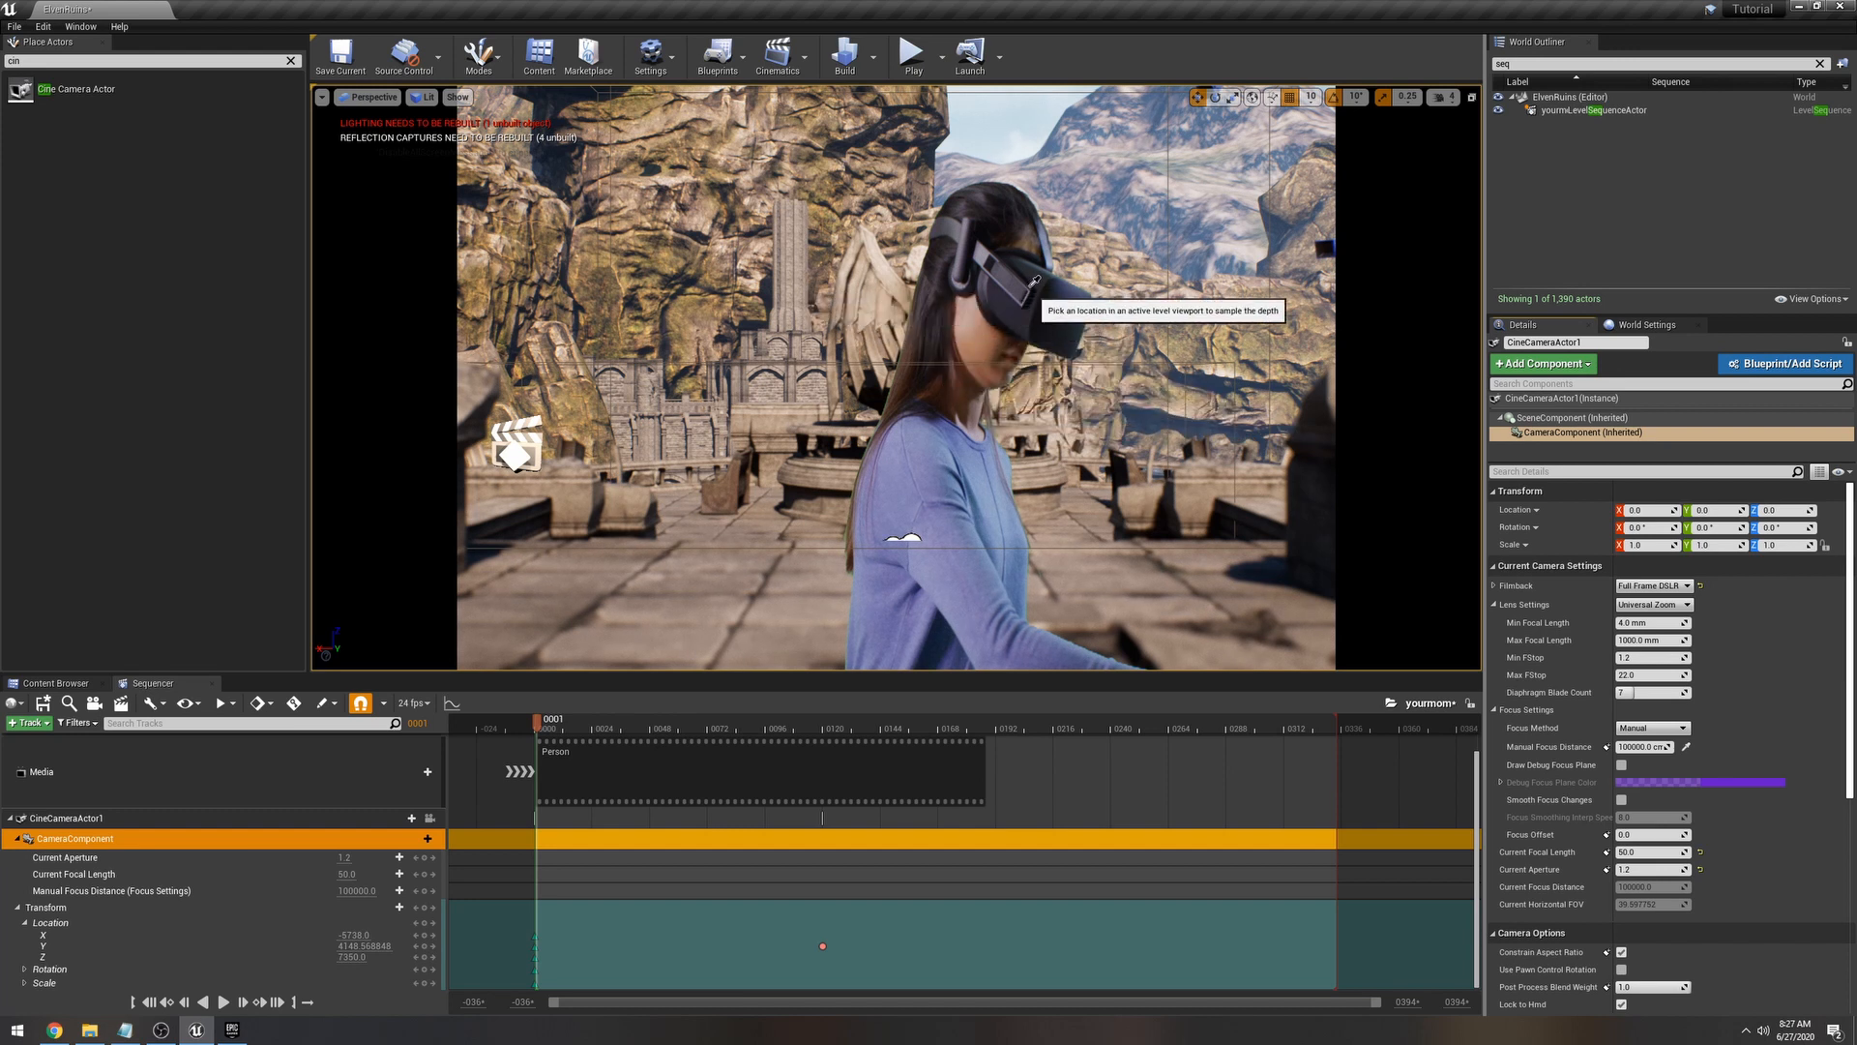
pyautogui.click(1116, 361)
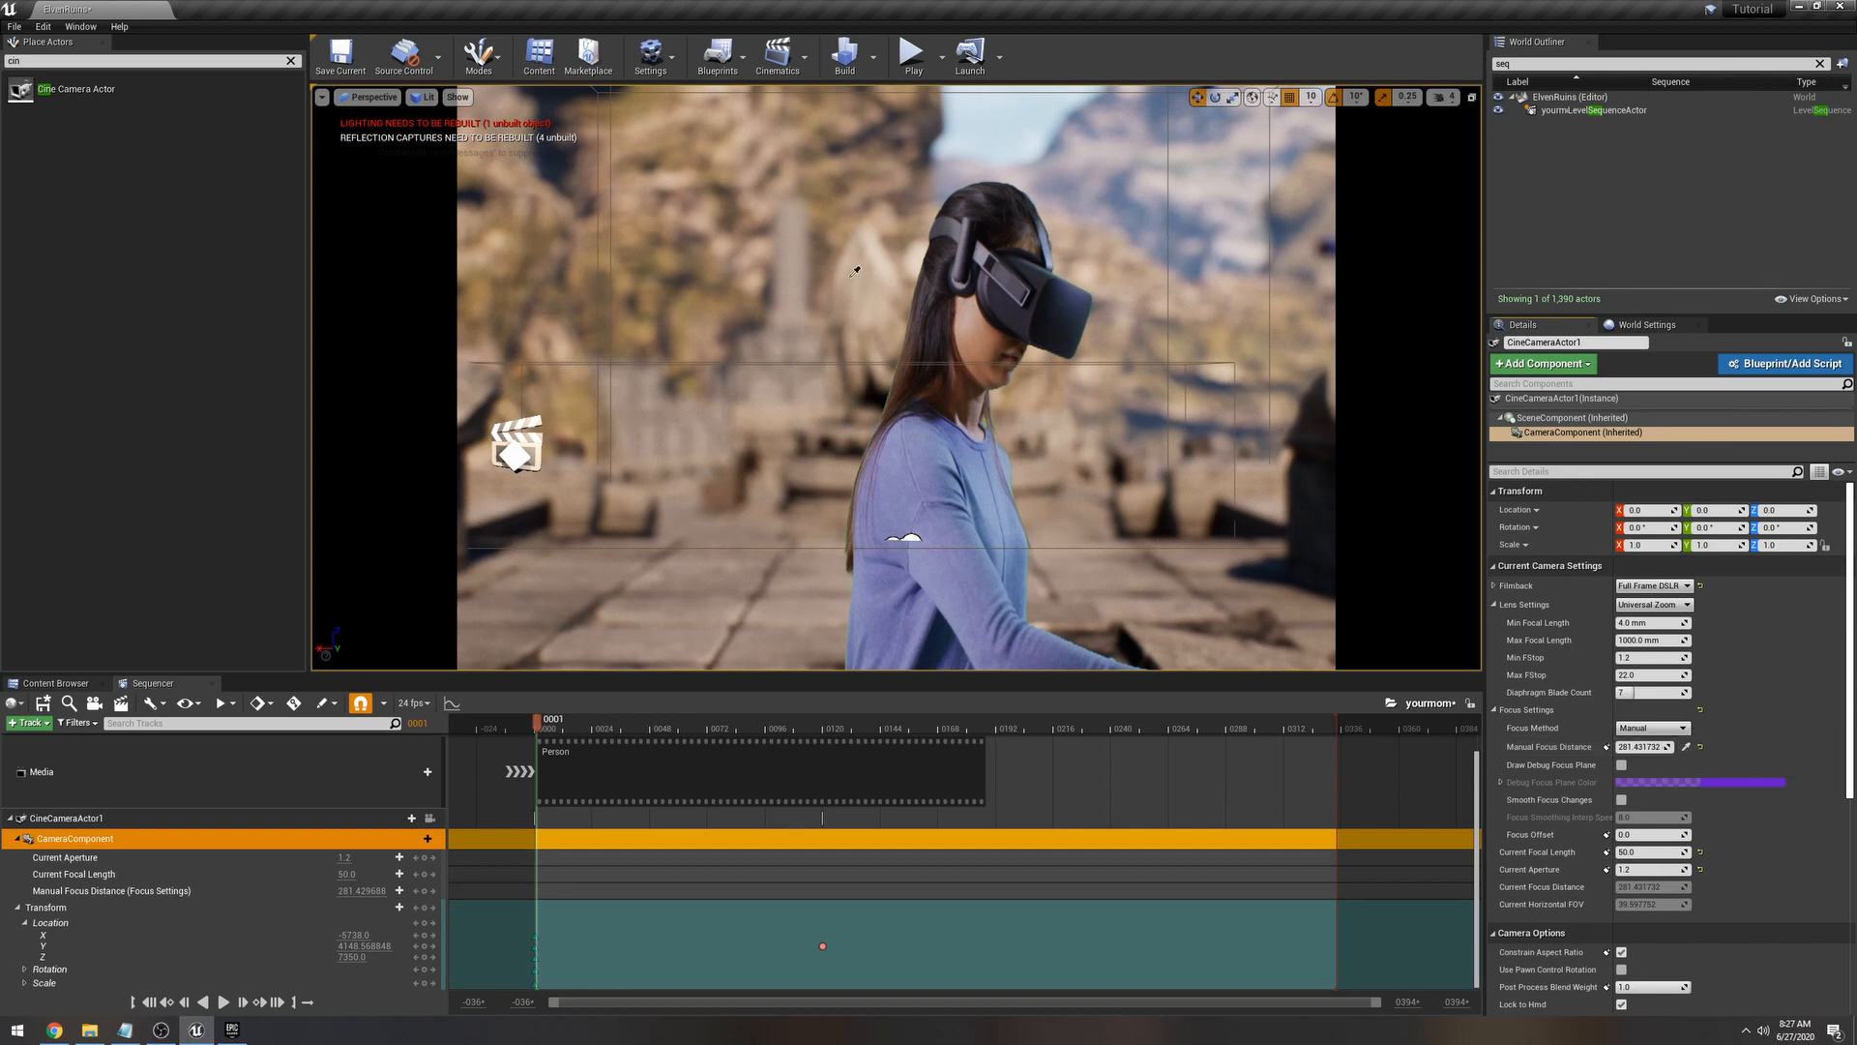
pyautogui.click(999, 363)
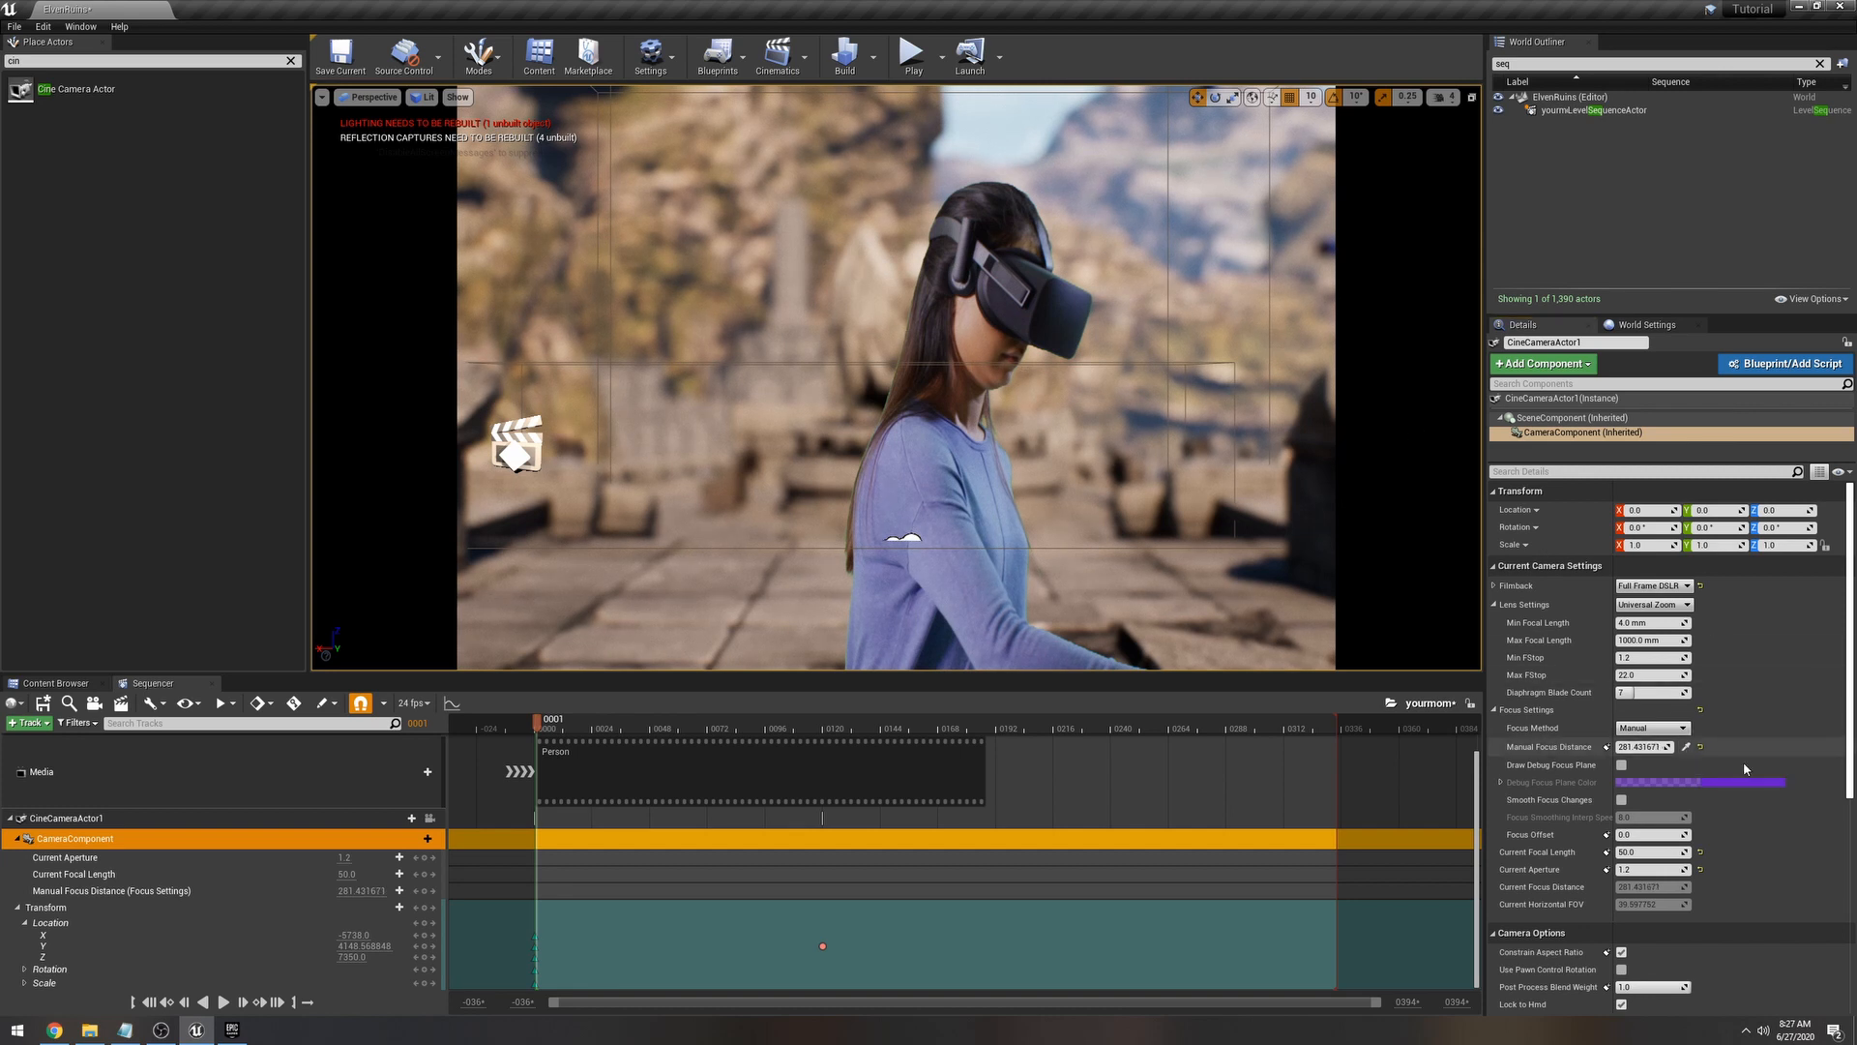
pyautogui.moveTo(1642, 747); pyautogui.dragTo(1762, 747)
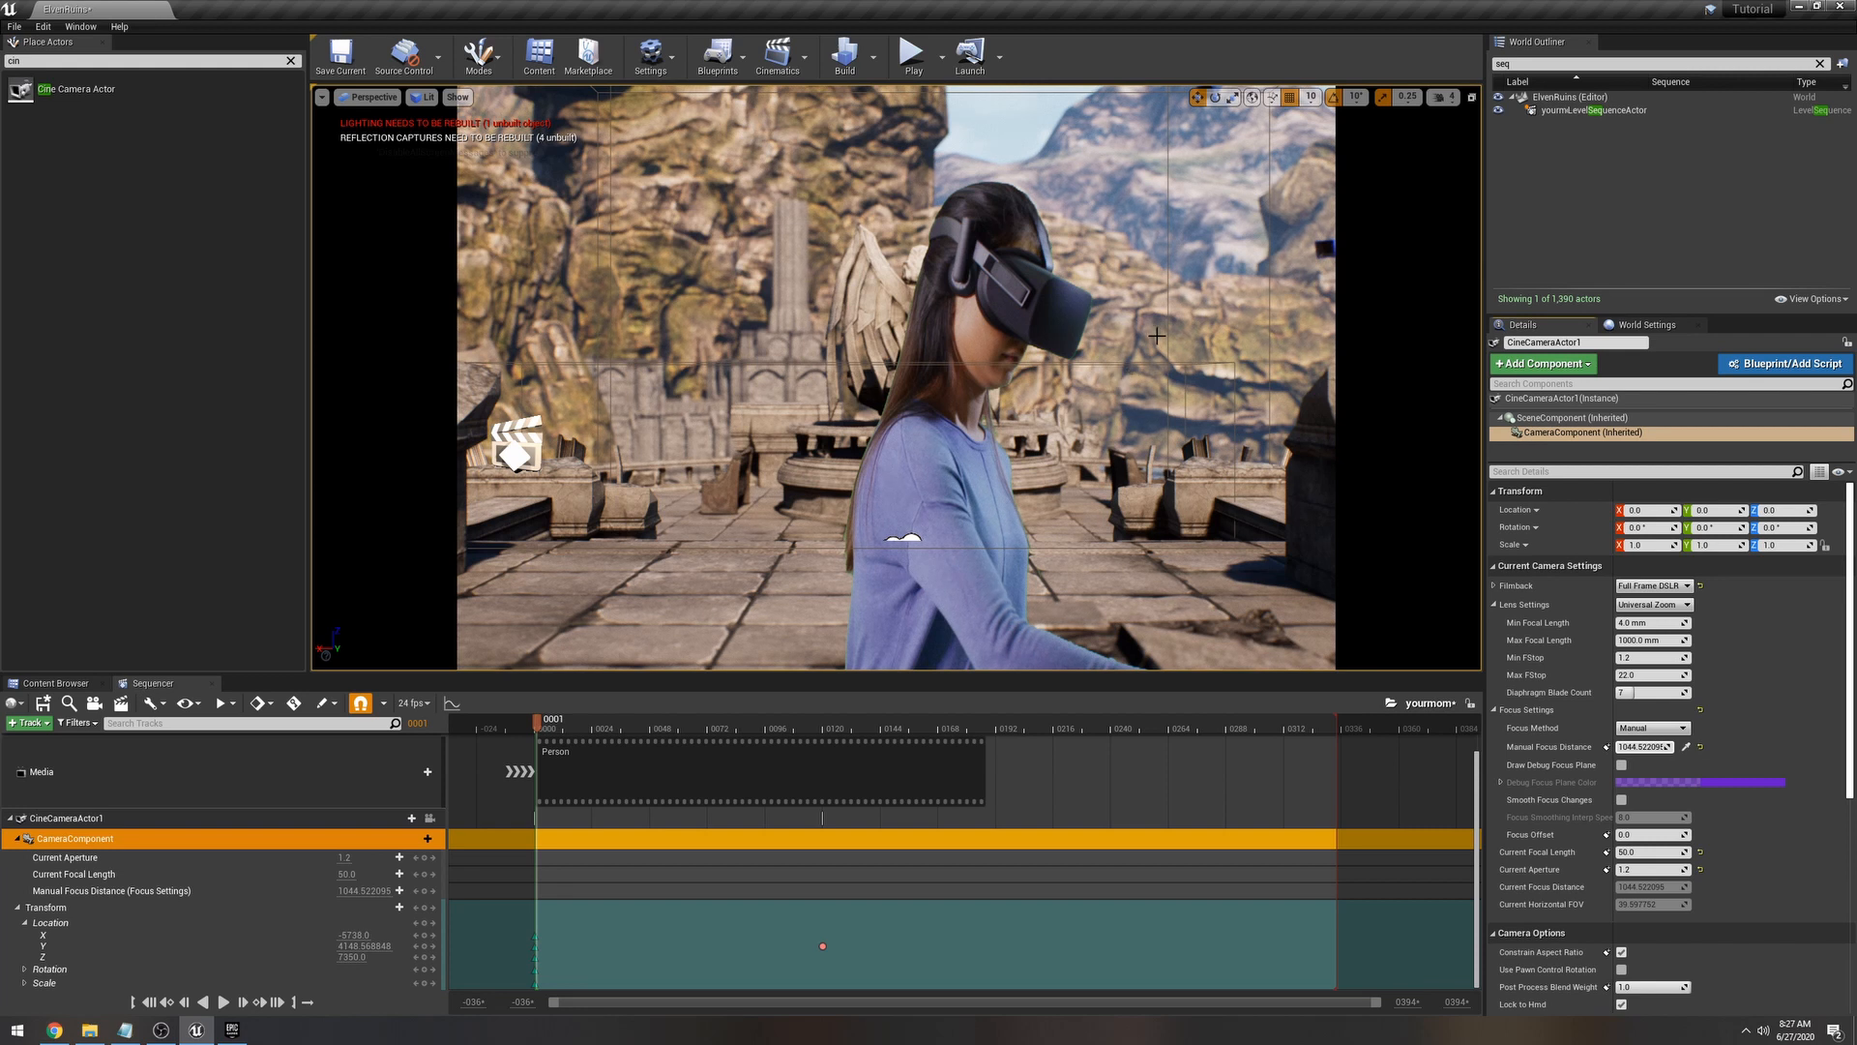
# Step: Change the blend mode of the Mediaplayer_Video_Mat material to Masked, save the material and close it
pyautogui.click(76, 689)
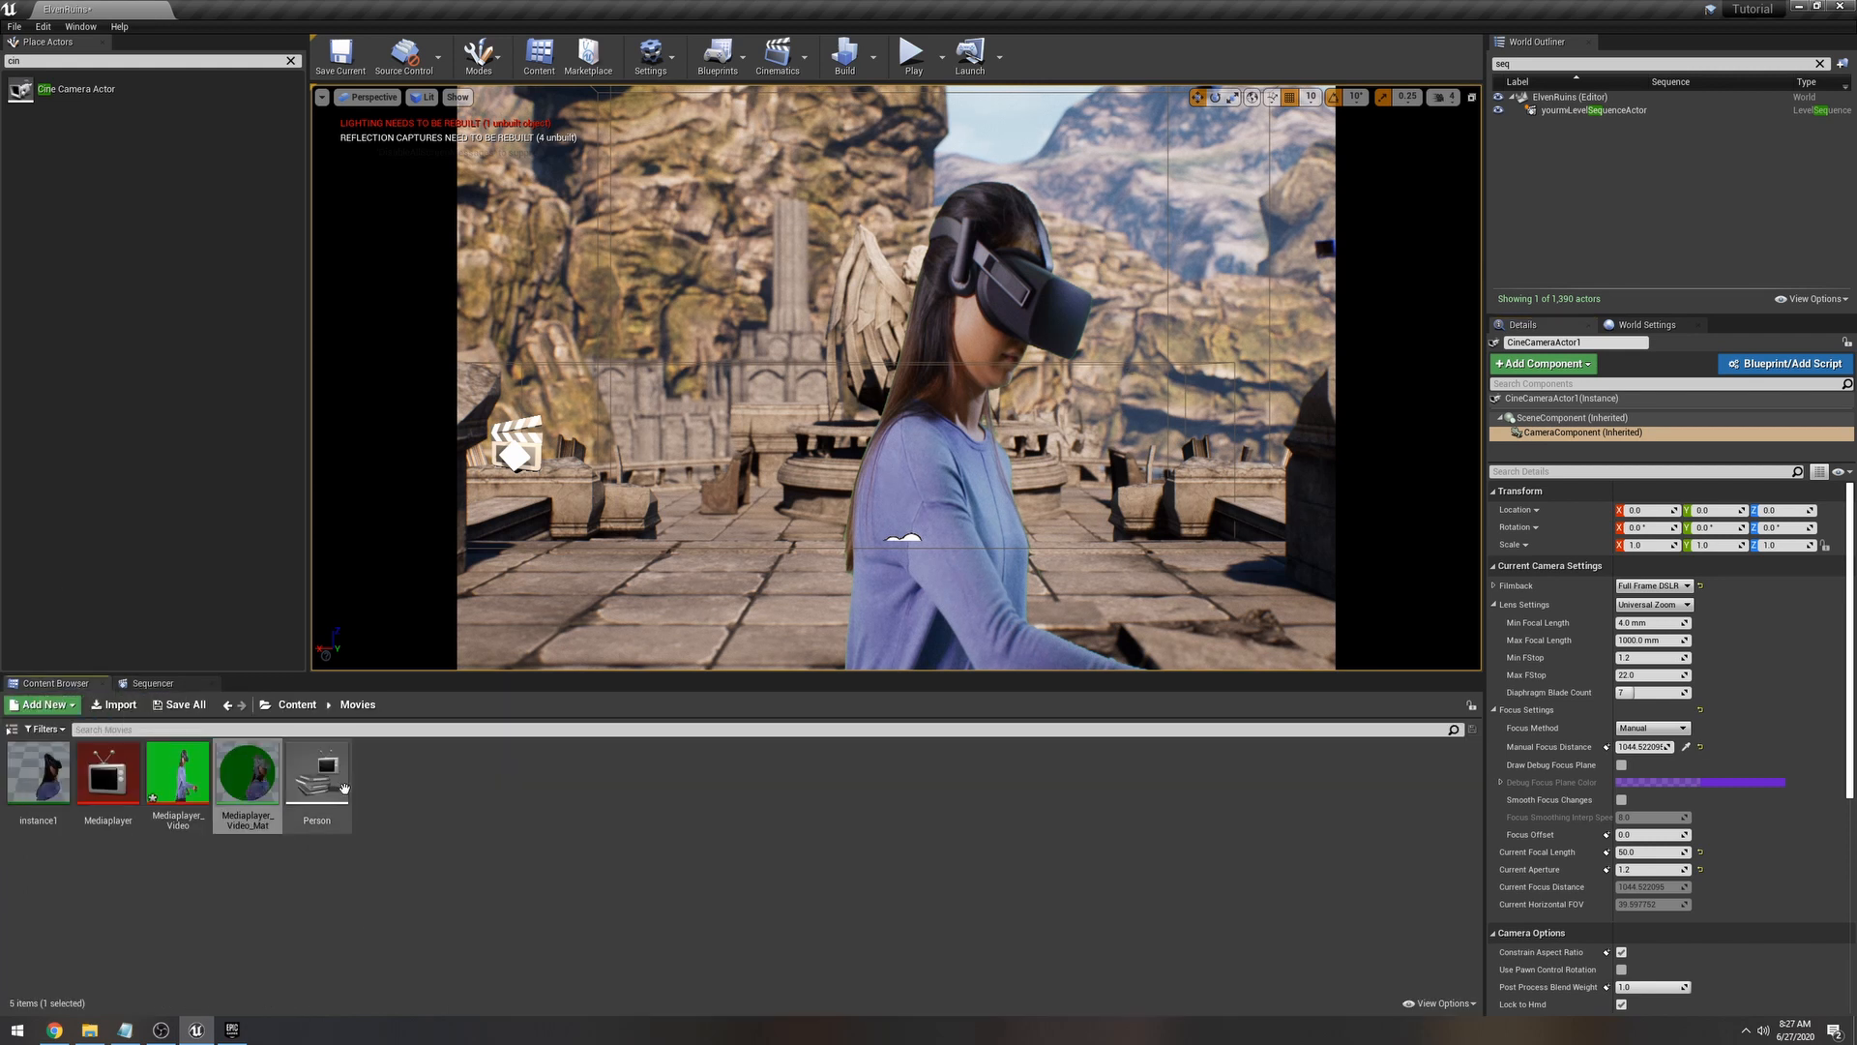
pyautogui.doubleClick(250, 786)
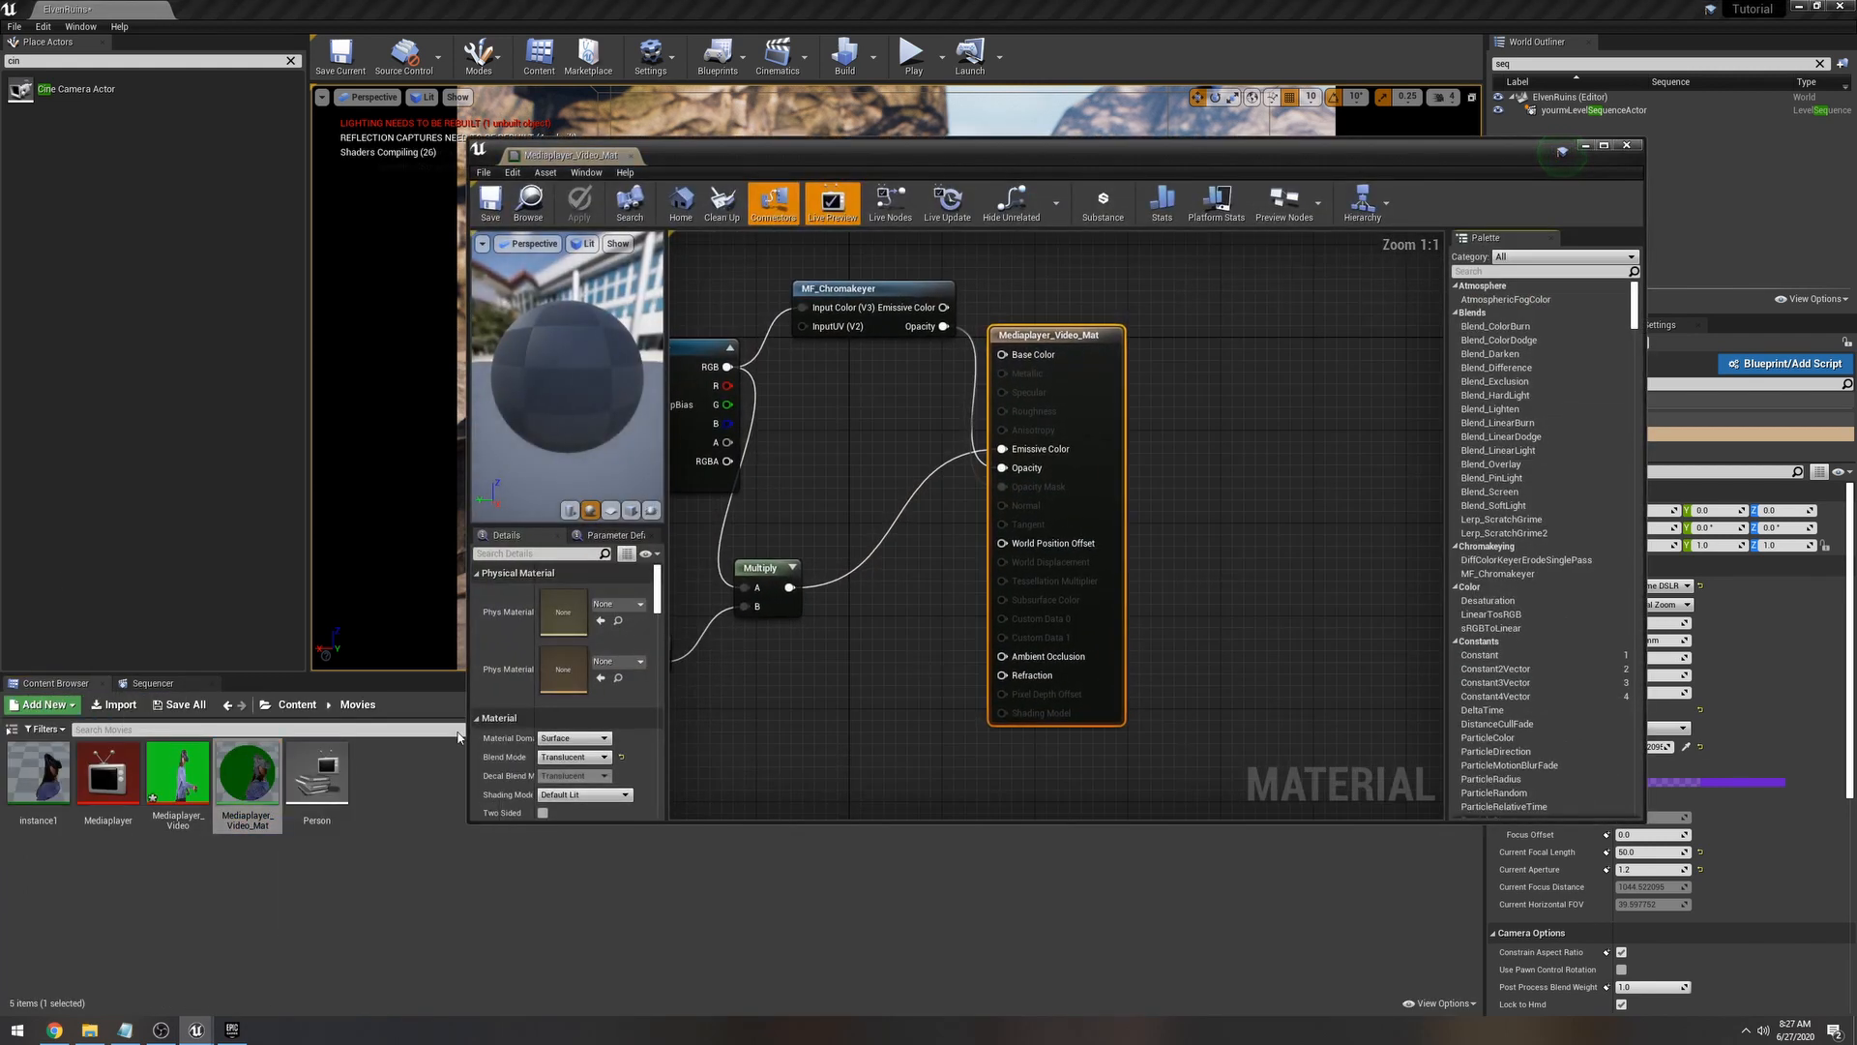
pyautogui.moveTo(748, 675); pyautogui.dragTo(861, 613, button='right')
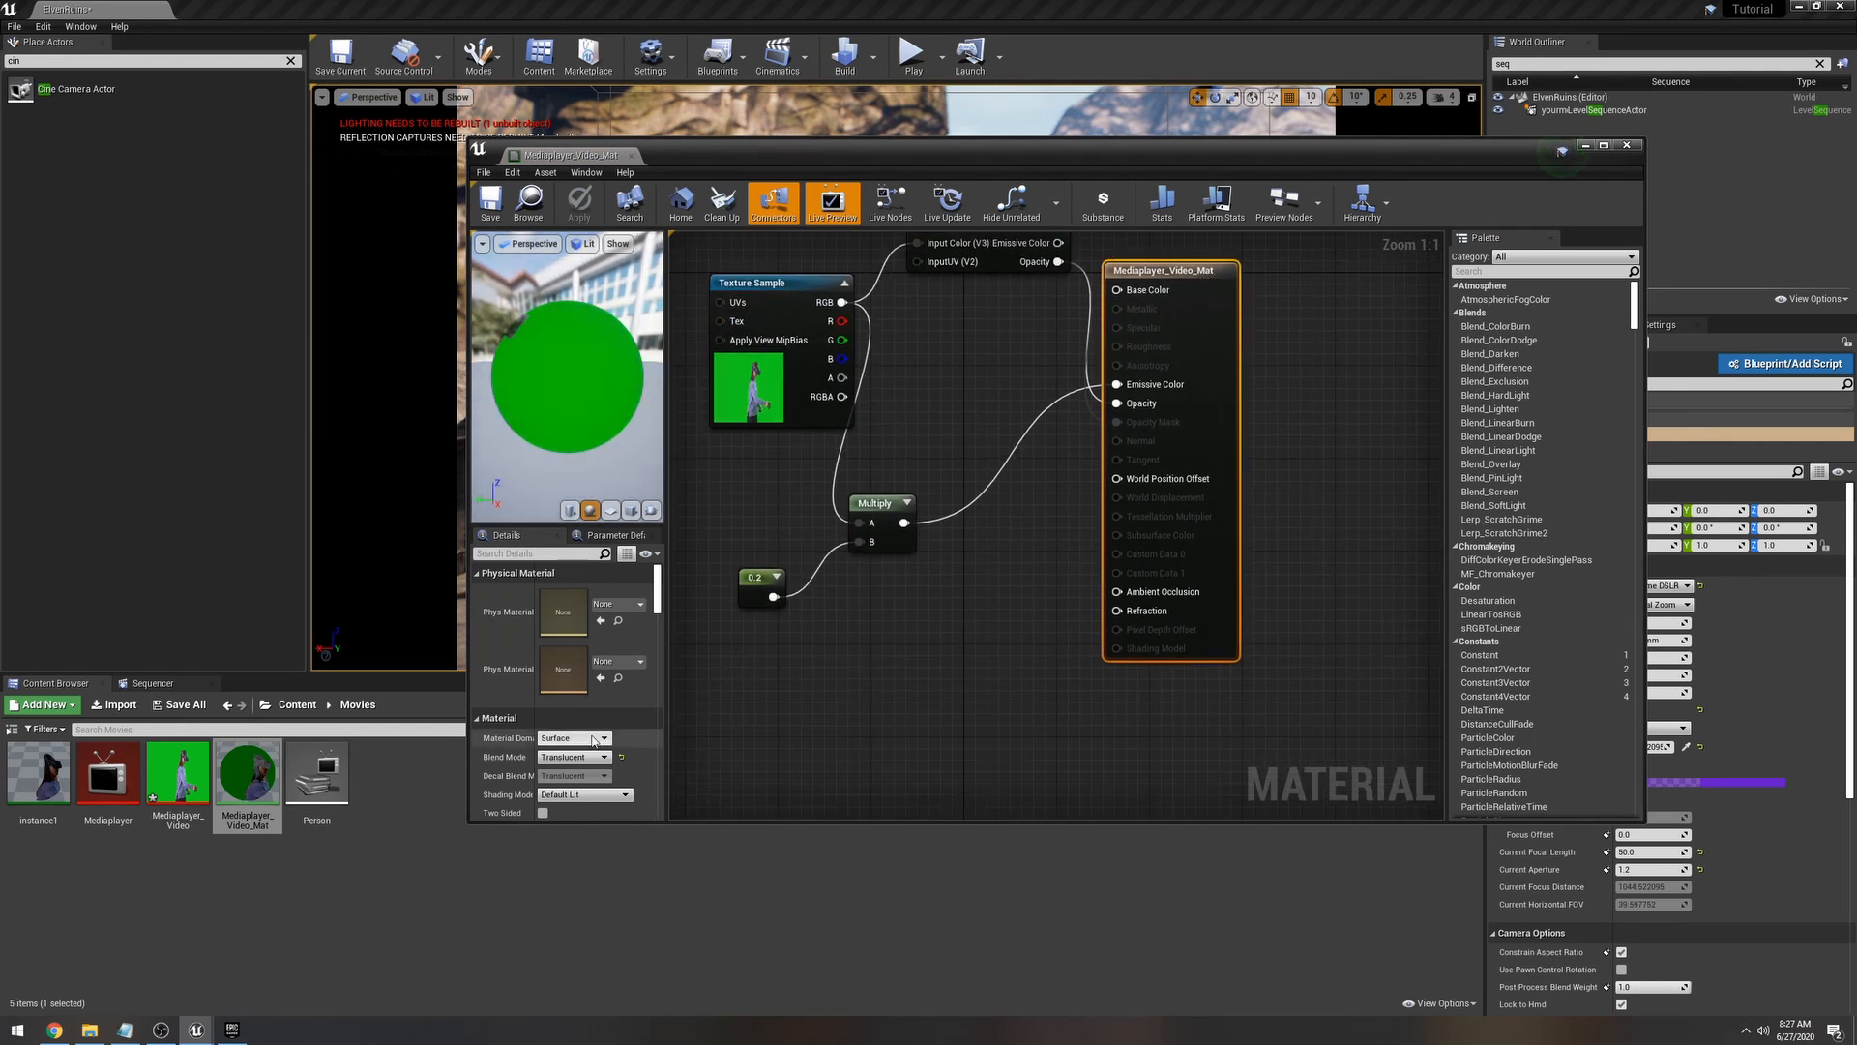
pyautogui.click(573, 757)
pyautogui.click(553, 777)
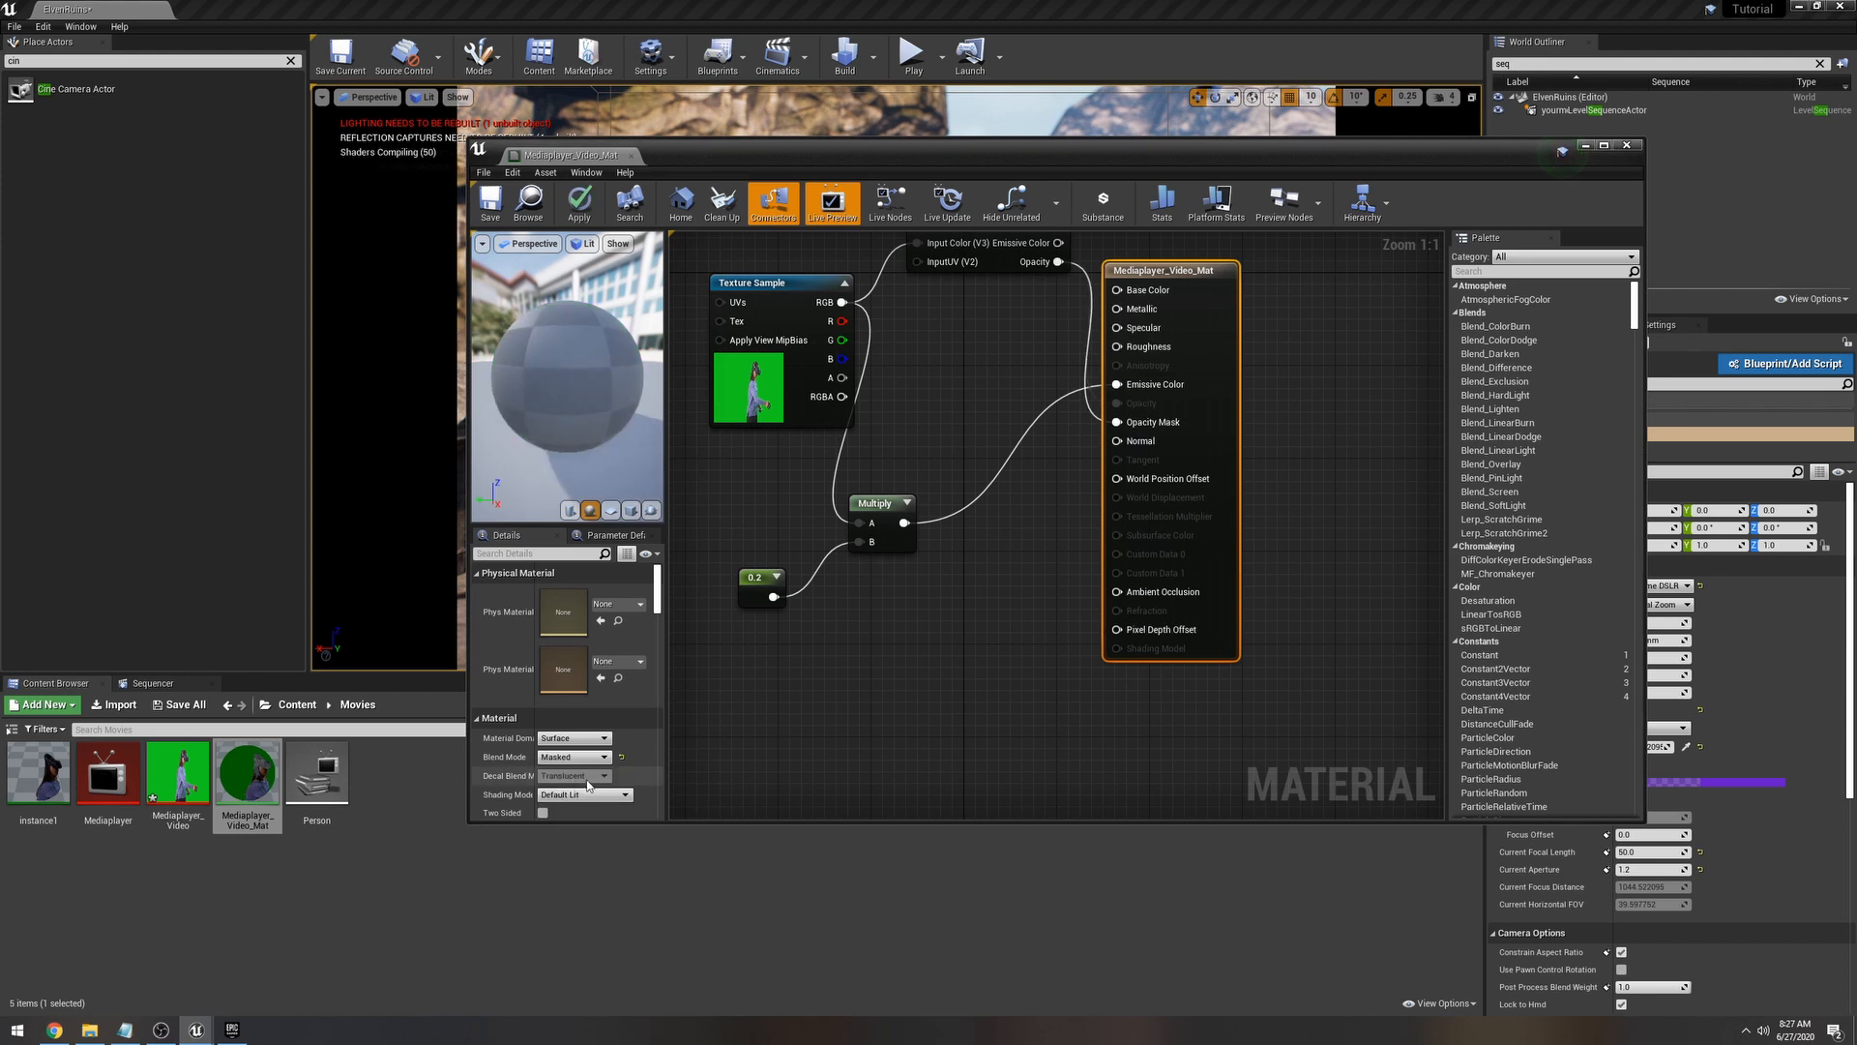
pyautogui.click(491, 204)
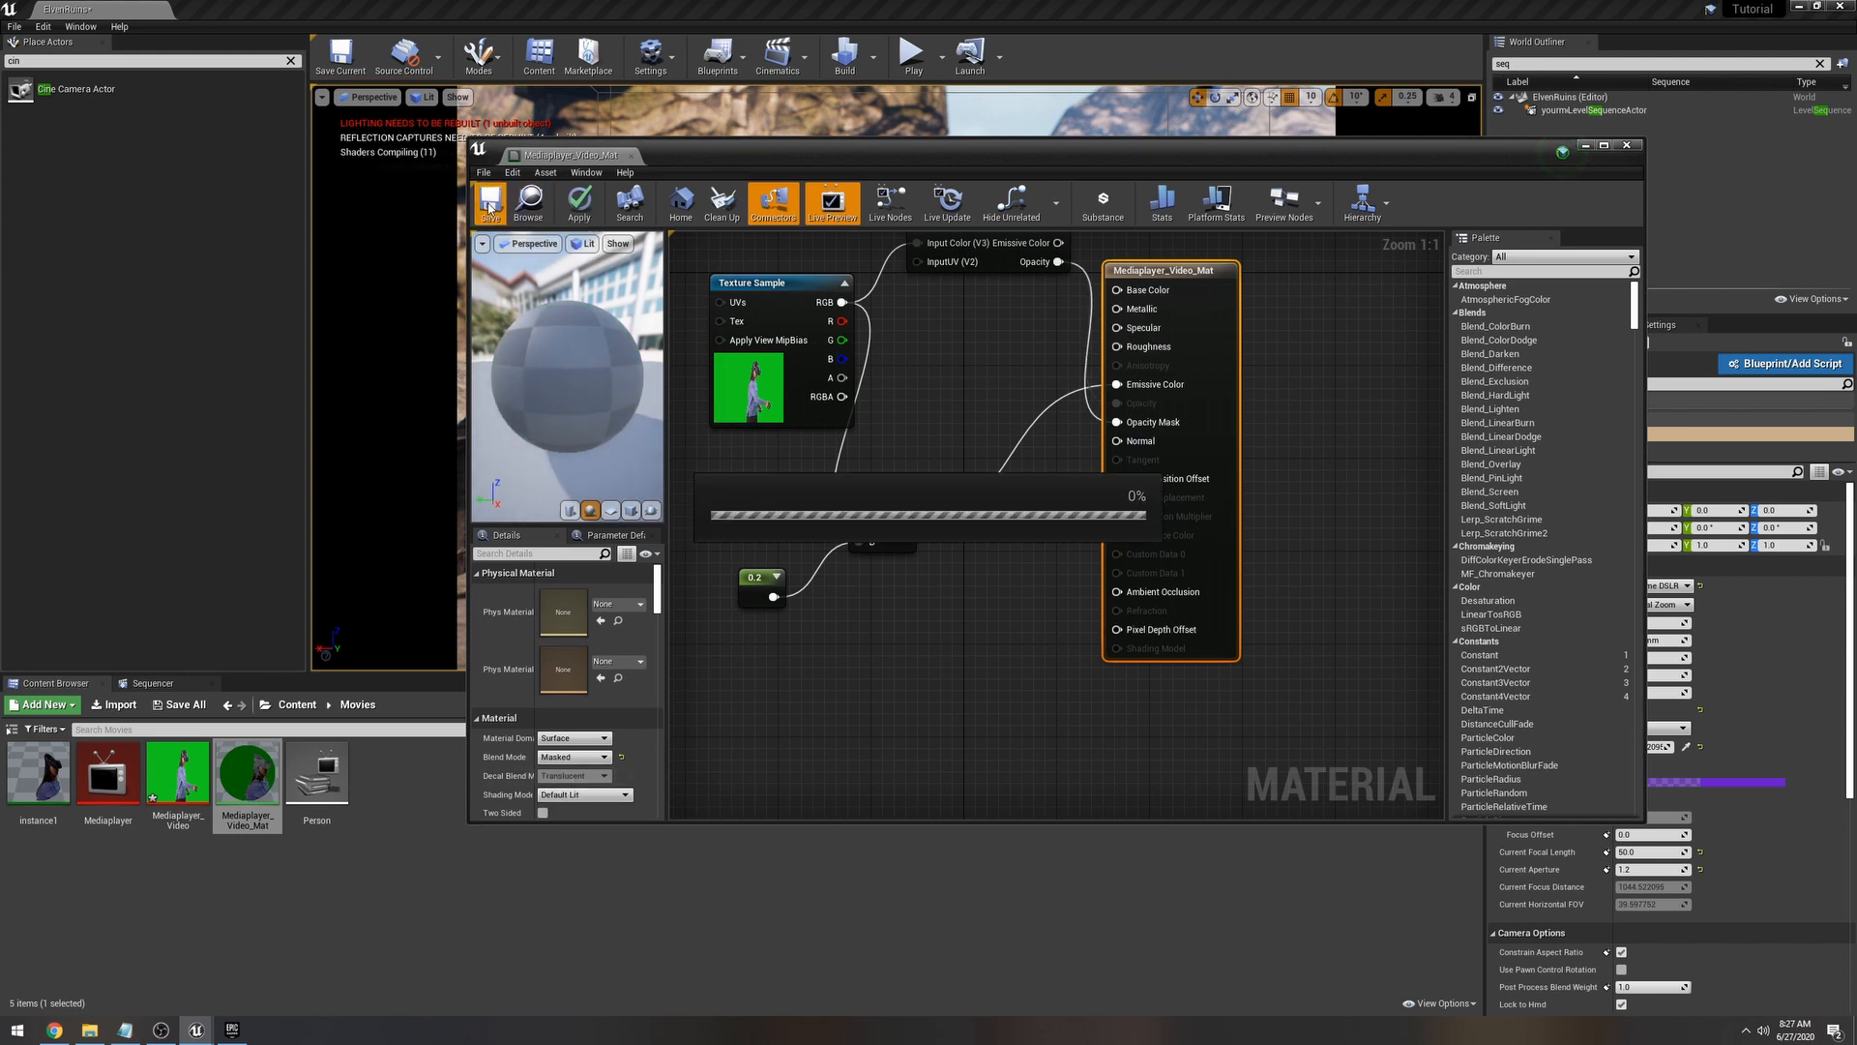
pyautogui.click(1627, 145)
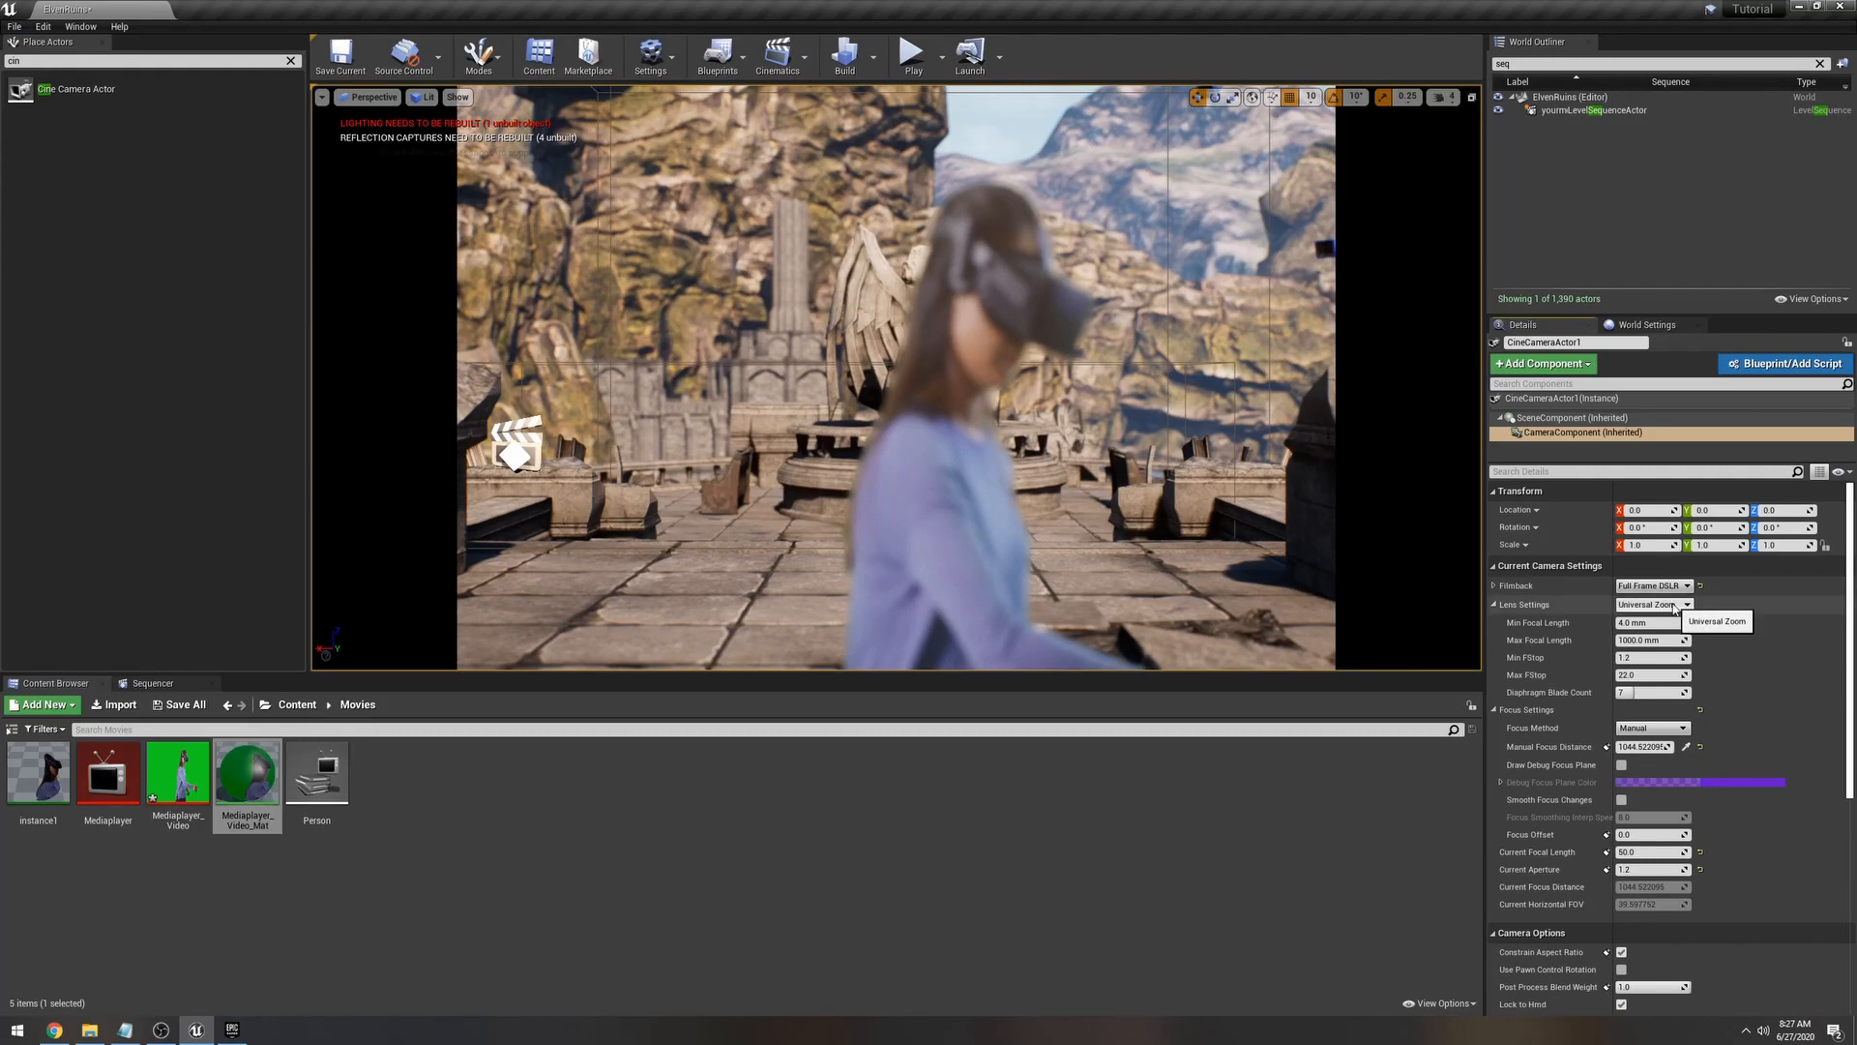
# Step: Set the camera's manual focus distance to about 312.35 and scrub the start of the sequence to check the woman's focus
pyautogui.moveTo(1642, 747)
pyautogui.mouseDown()
pyautogui.moveTo(1586, 747)
pyautogui.moveTo(1642, 746)
pyautogui.moveTo(1598, 746)
pyautogui.moveTo(1613, 747)
pyautogui.mouseUp()
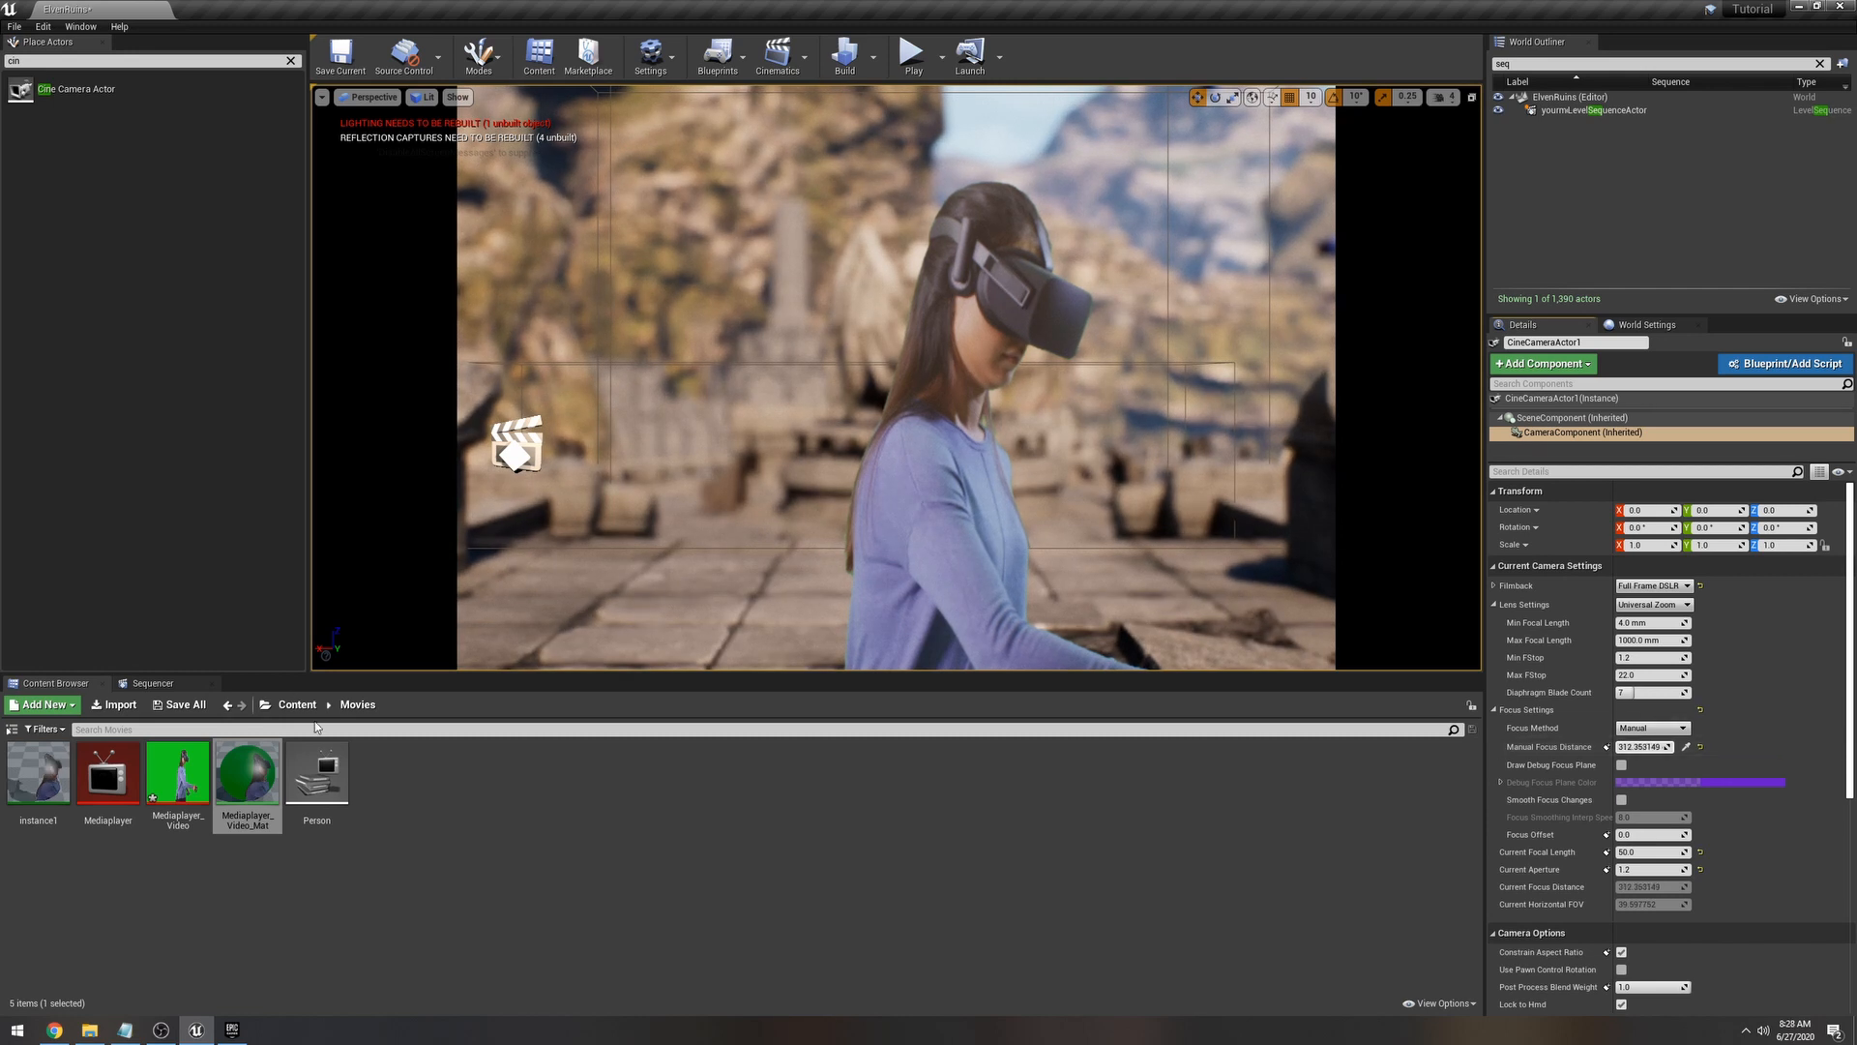
pyautogui.click(153, 683)
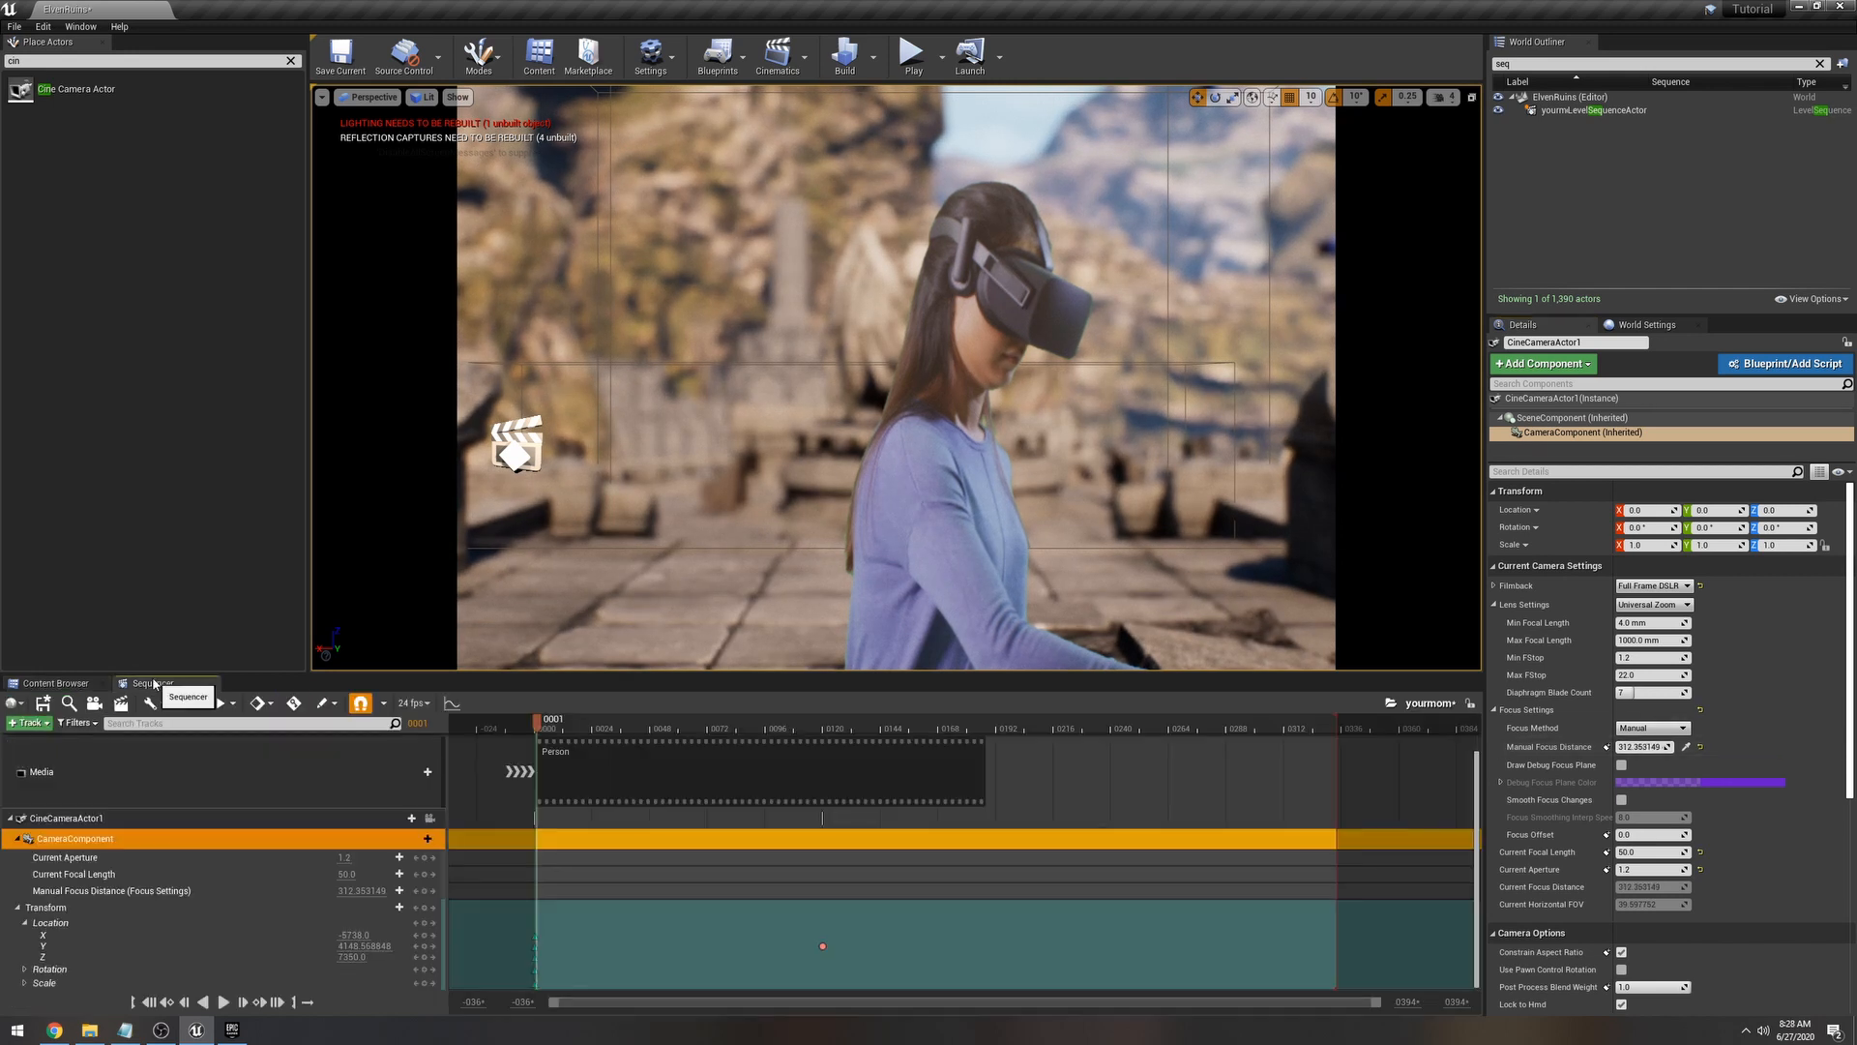
pyautogui.moveTo(558, 721); pyautogui.dragTo(537, 764)
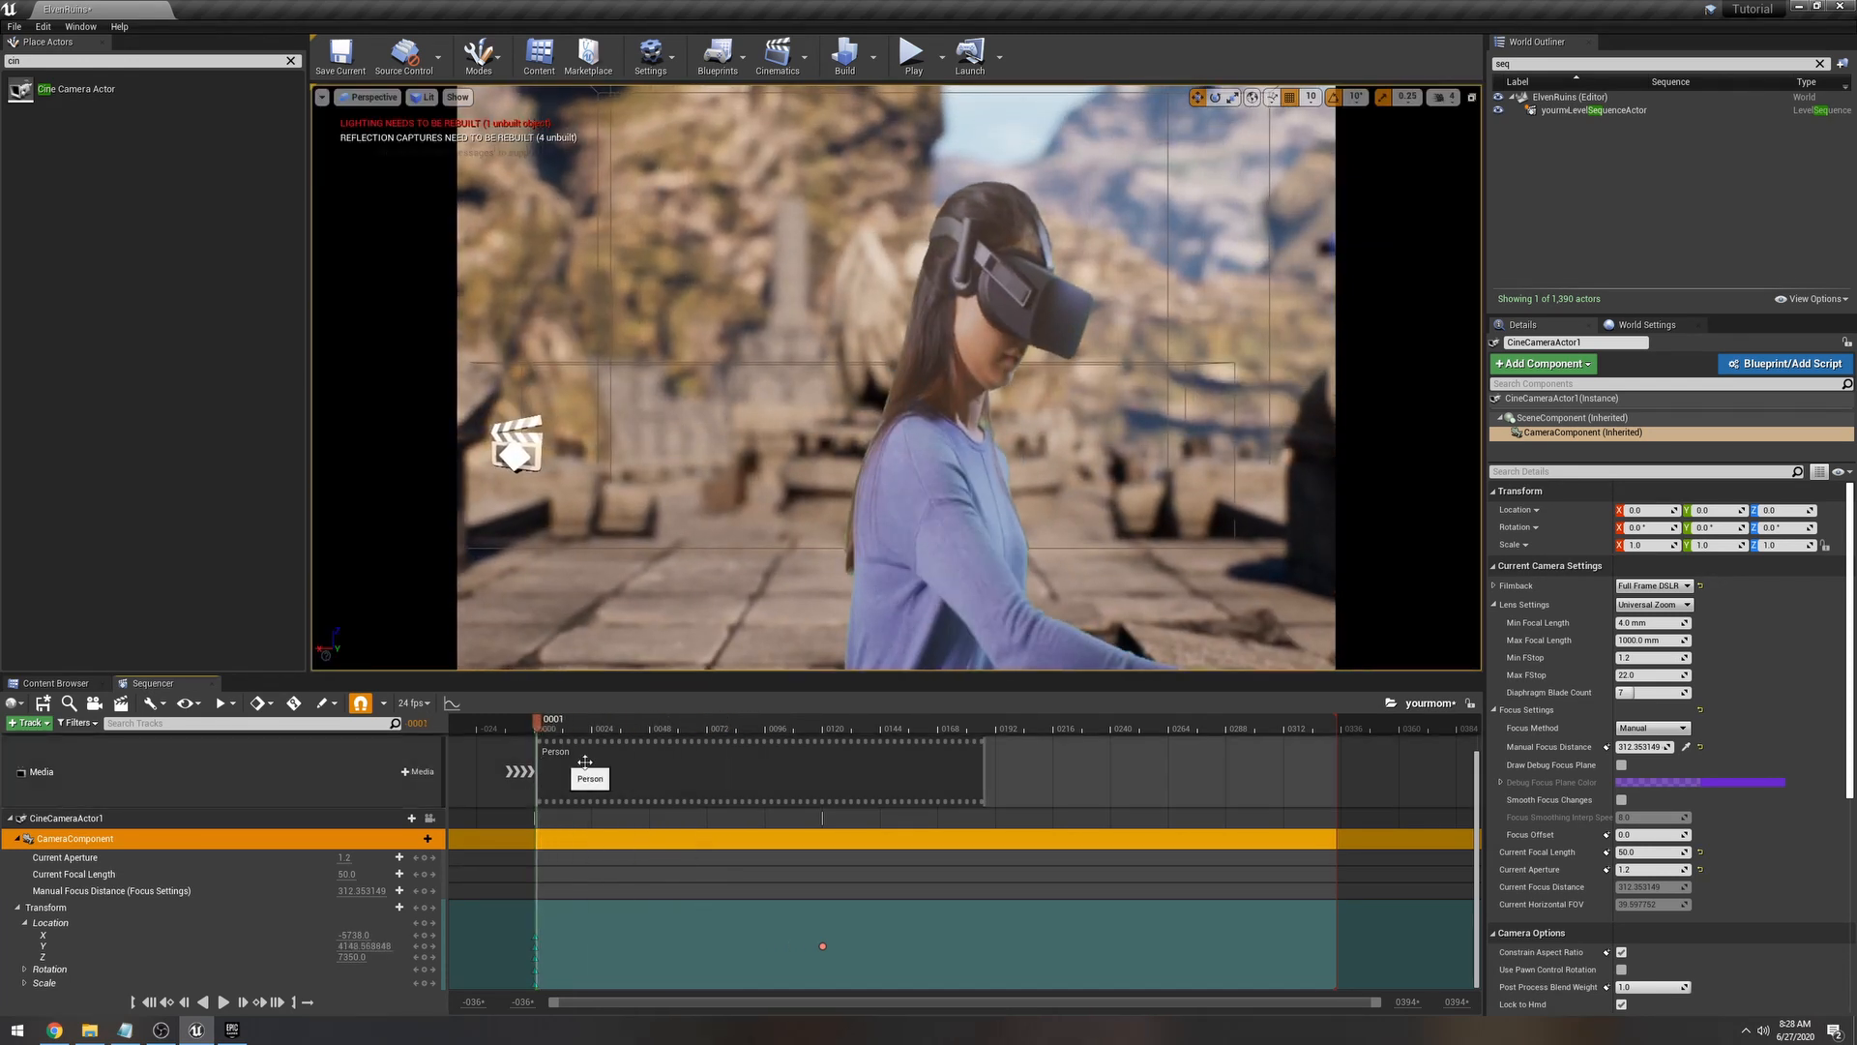
# Step: Set the camera's focus method to Tracking with the woman's plane as the actor to track, and scrub the sequence to check the focus
pyautogui.click(1659, 727)
pyautogui.click(1652, 757)
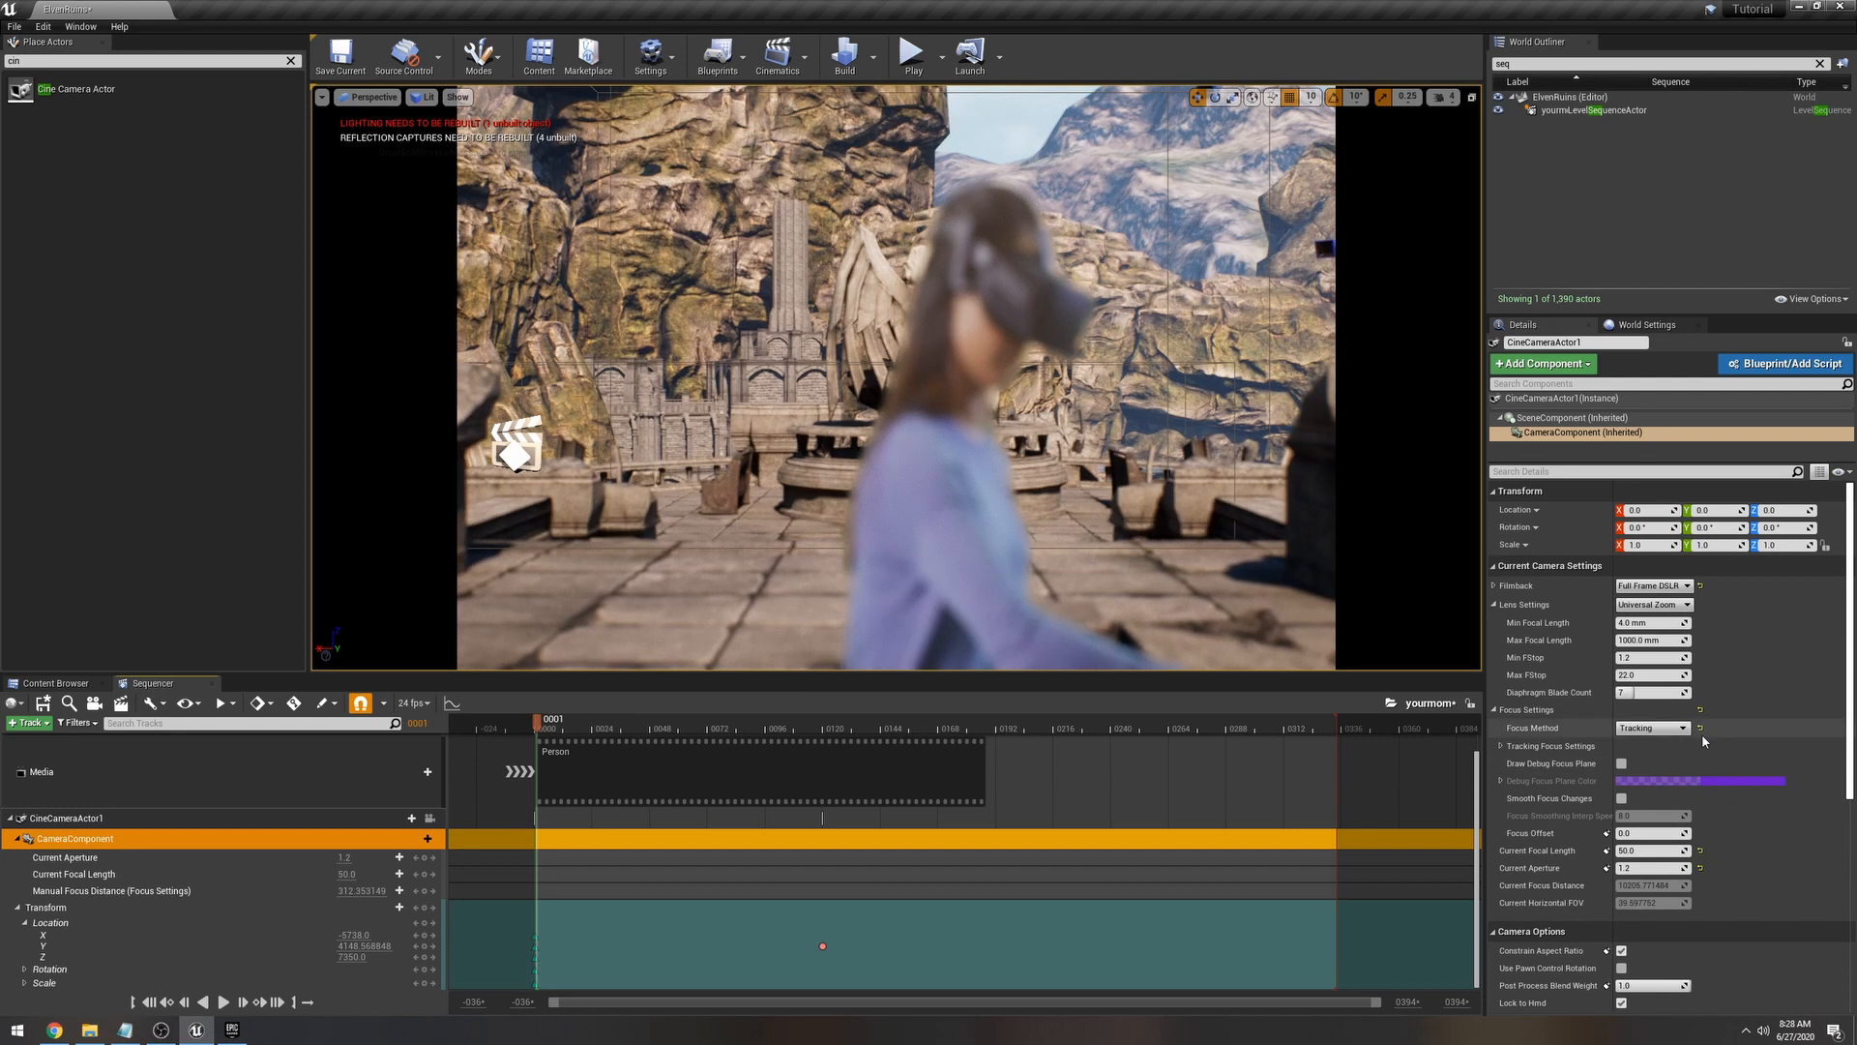
pyautogui.click(1502, 746)
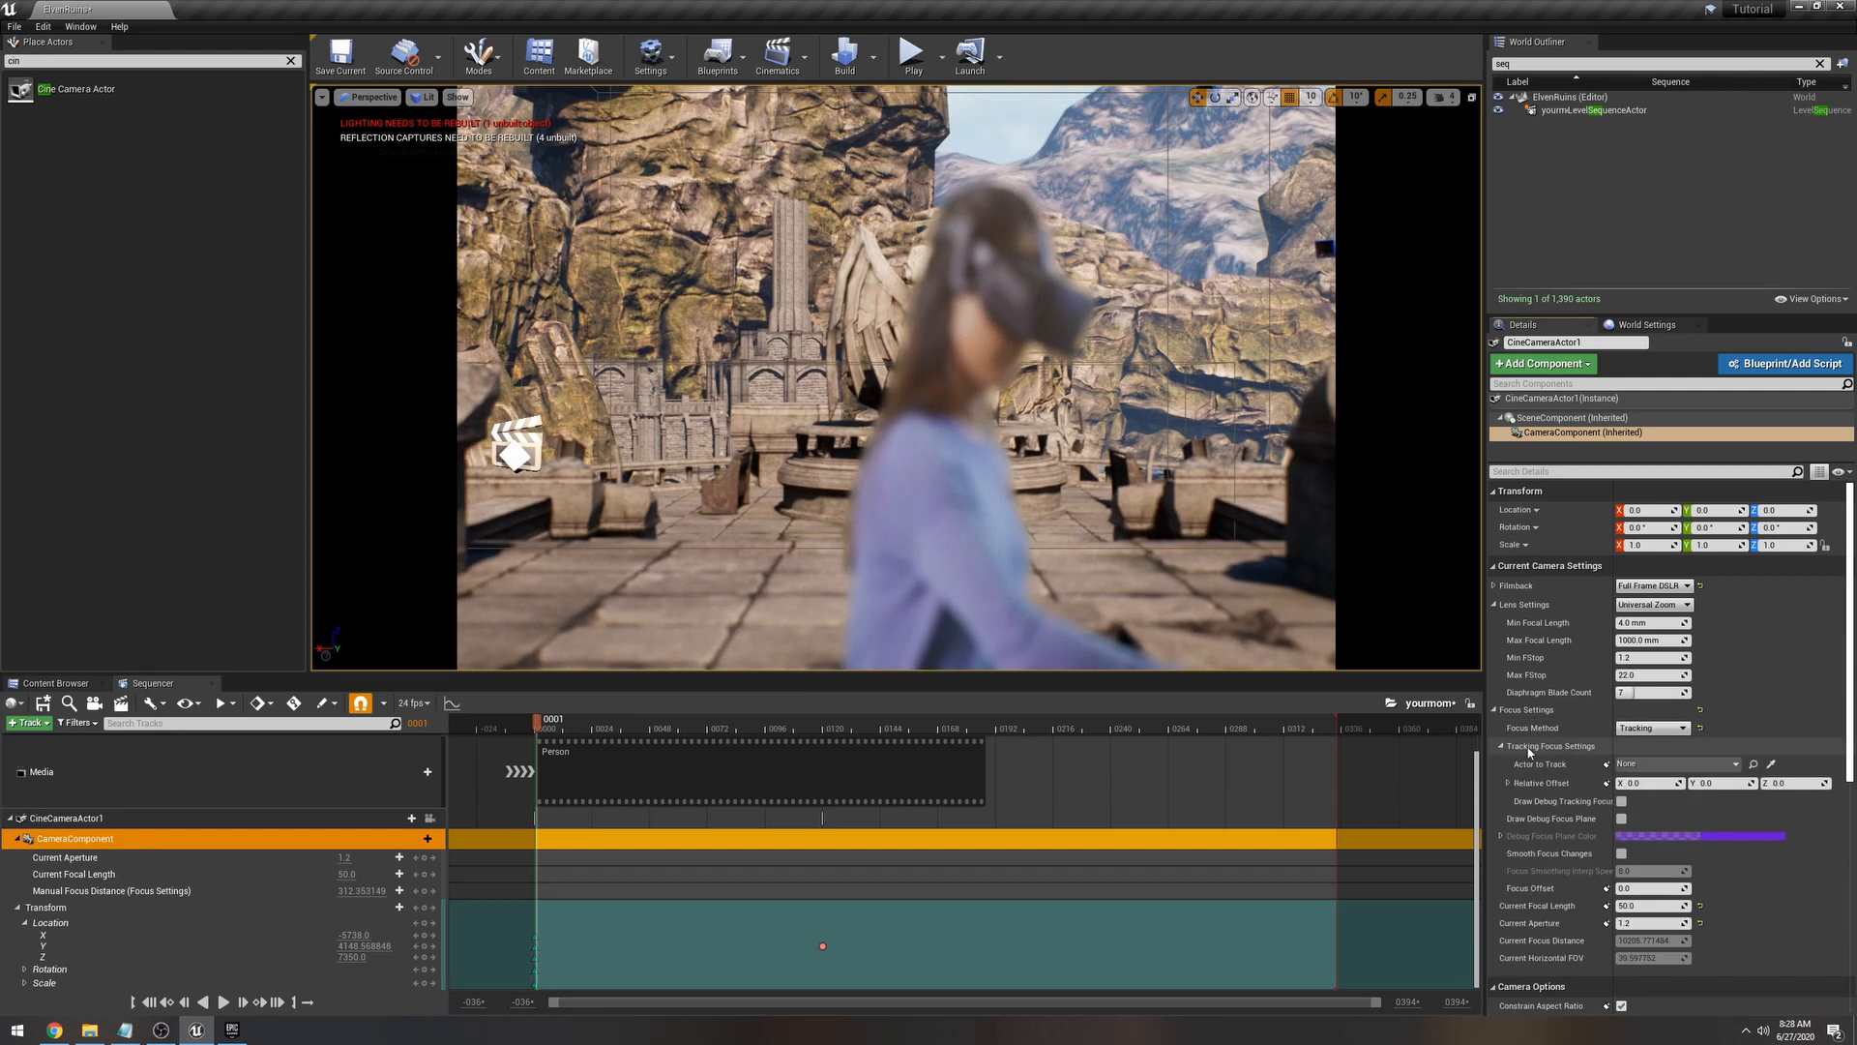
pyautogui.click(1770, 765)
pyautogui.click(1004, 319)
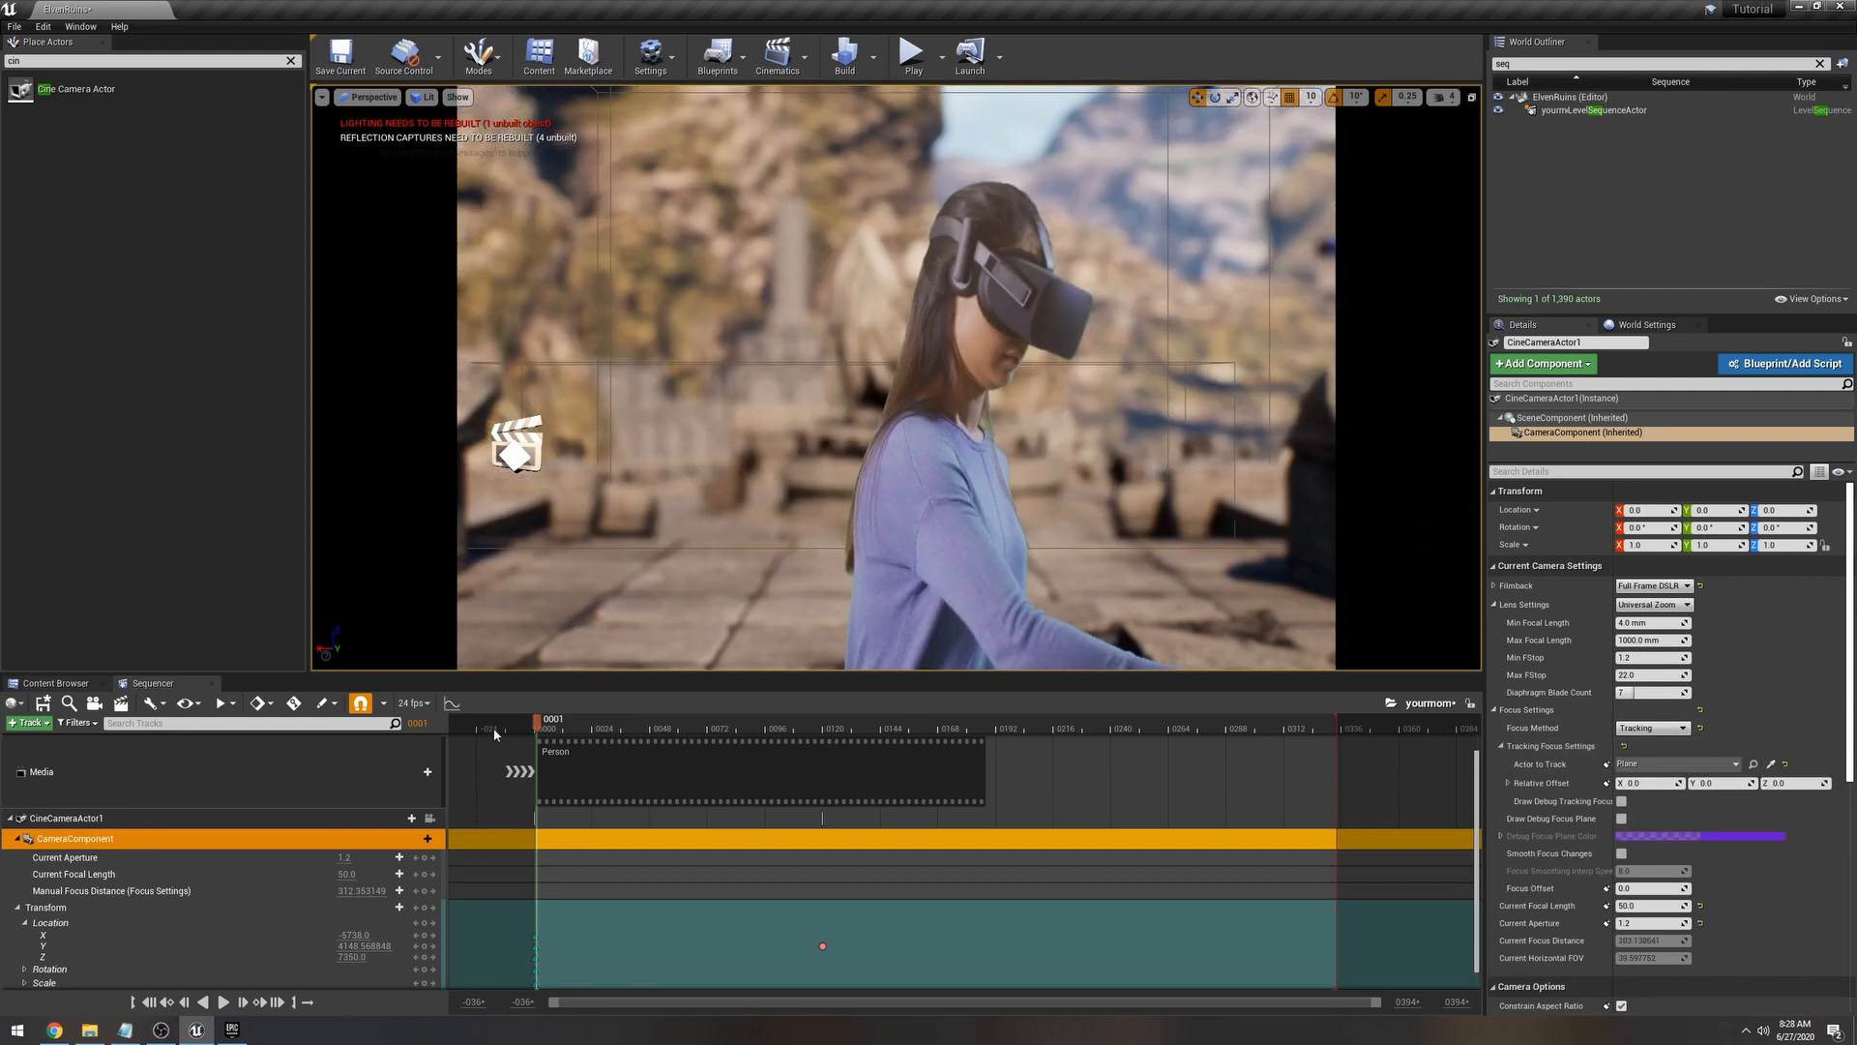
pyautogui.moveTo(546, 725)
pyautogui.mouseDown()
pyautogui.moveTo(809, 760)
pyautogui.moveTo(539, 761)
pyautogui.mouseUp()
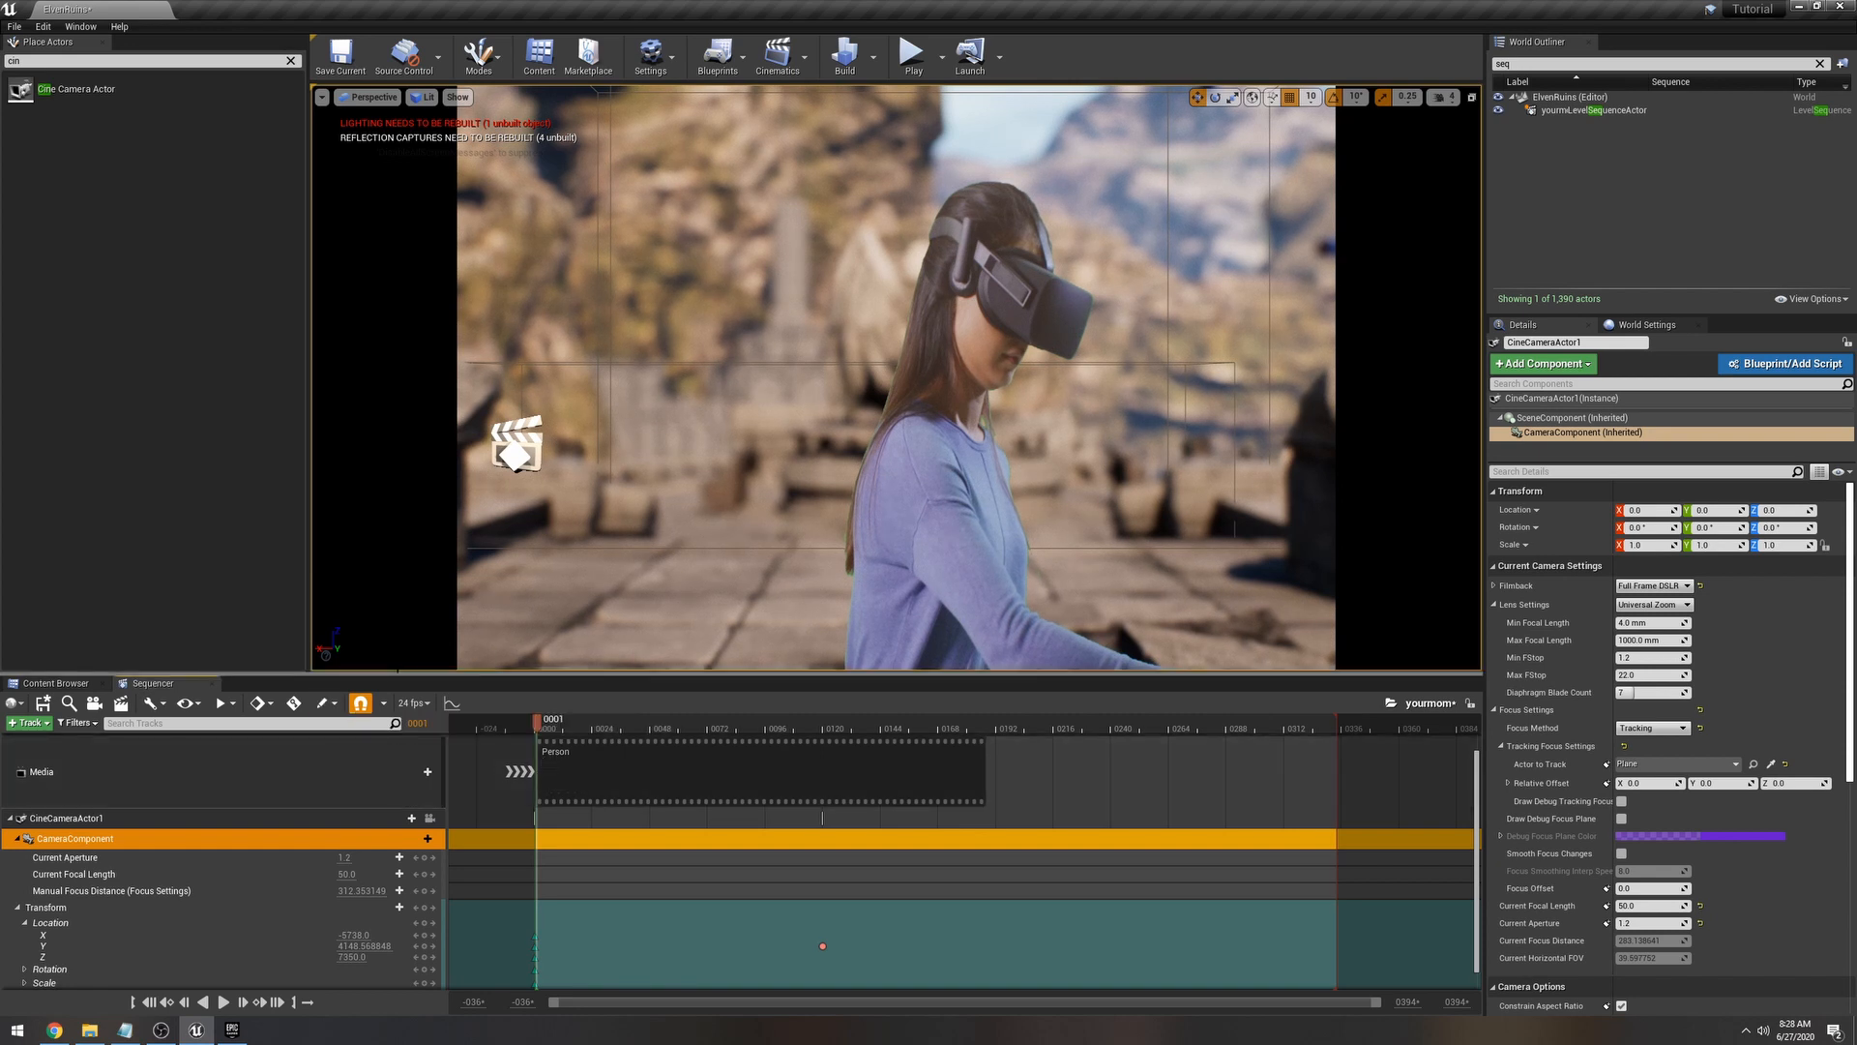
# Step: Open the sequence's movie render settings, and enable the Apple ProRes Media plugin without restarting the editor
pyautogui.click(138, 709)
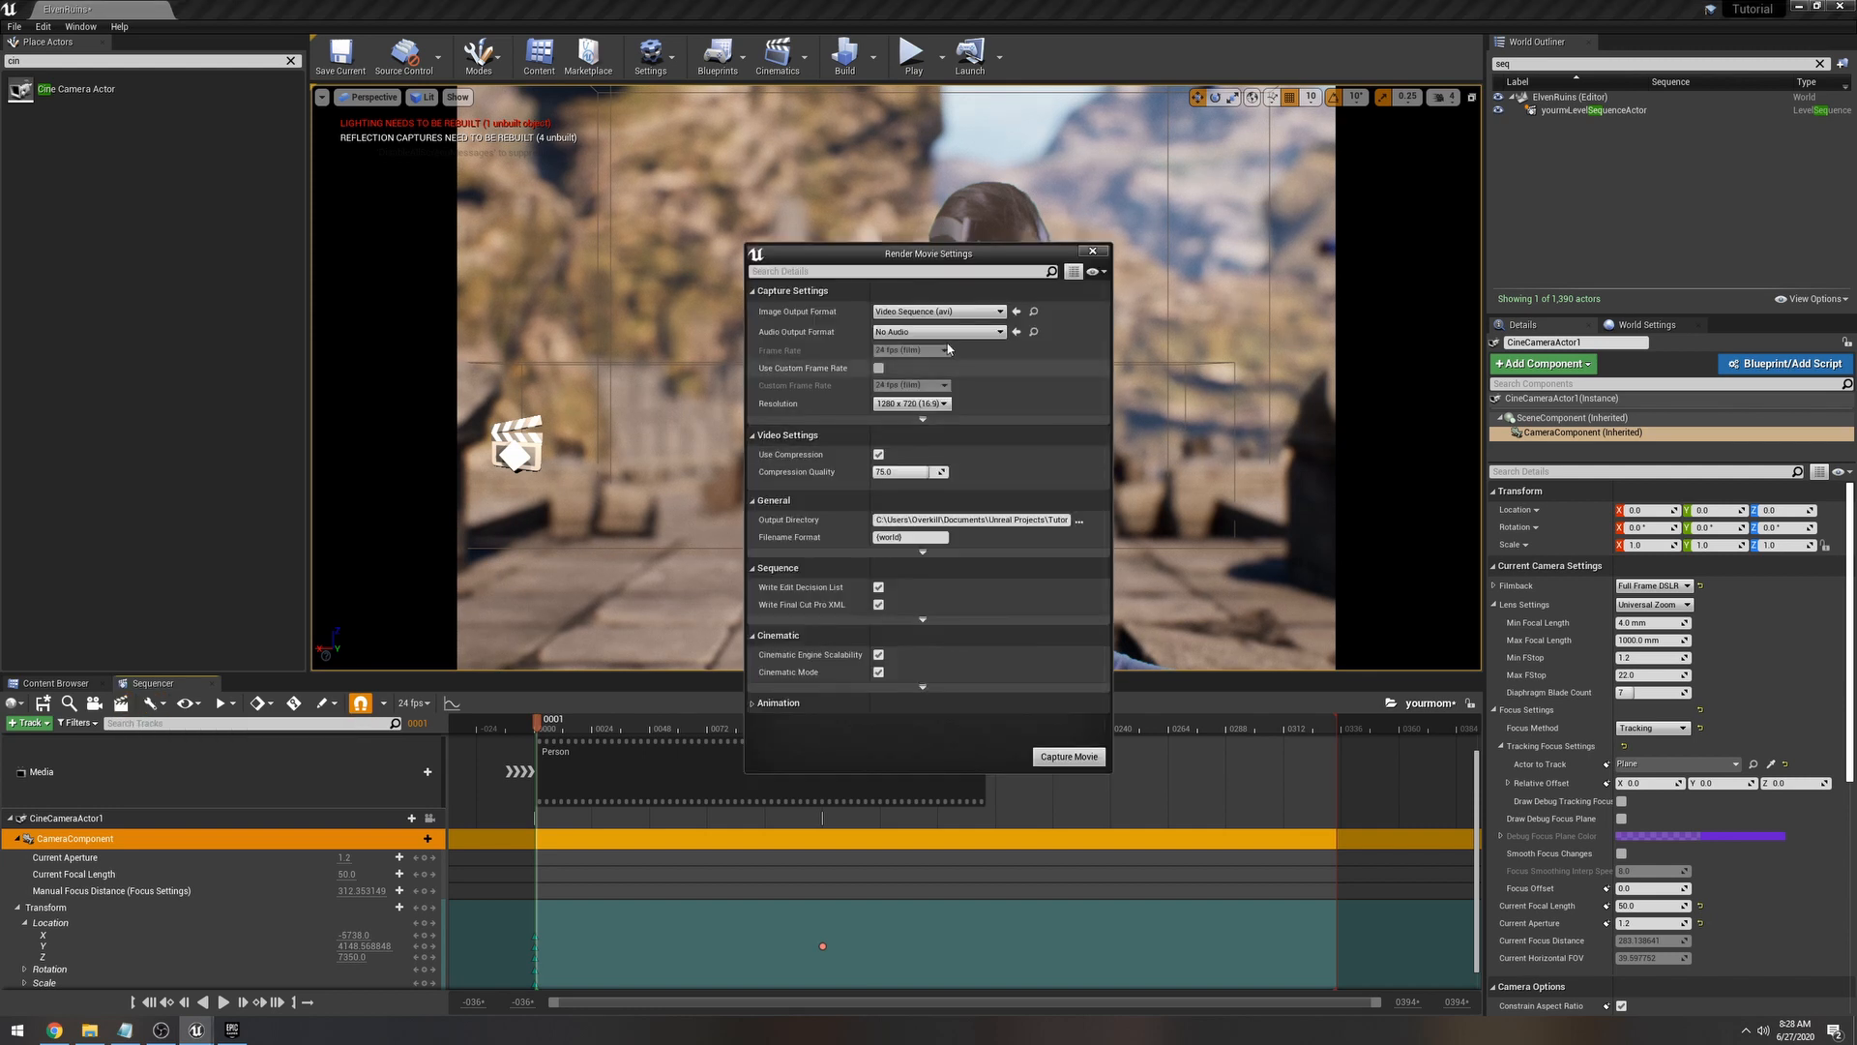
pyautogui.click(956, 311)
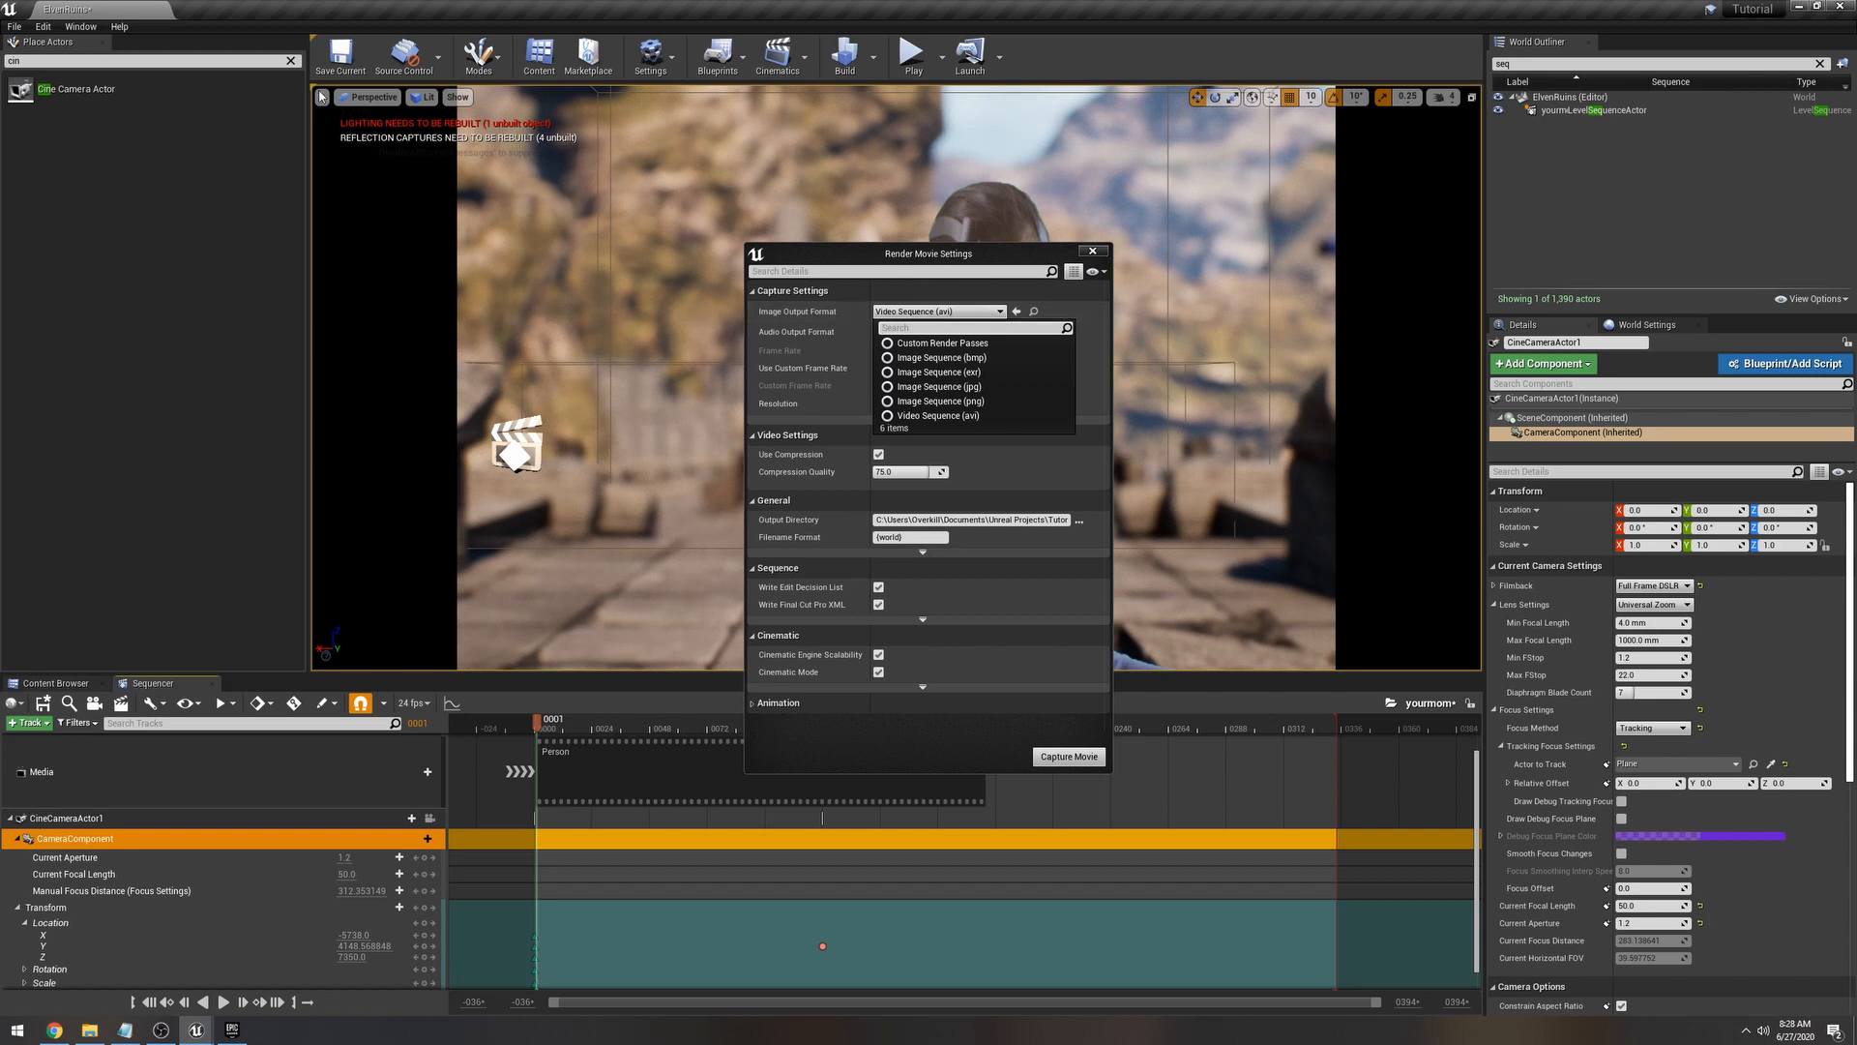
pyautogui.click(43, 26)
pyautogui.click(97, 249)
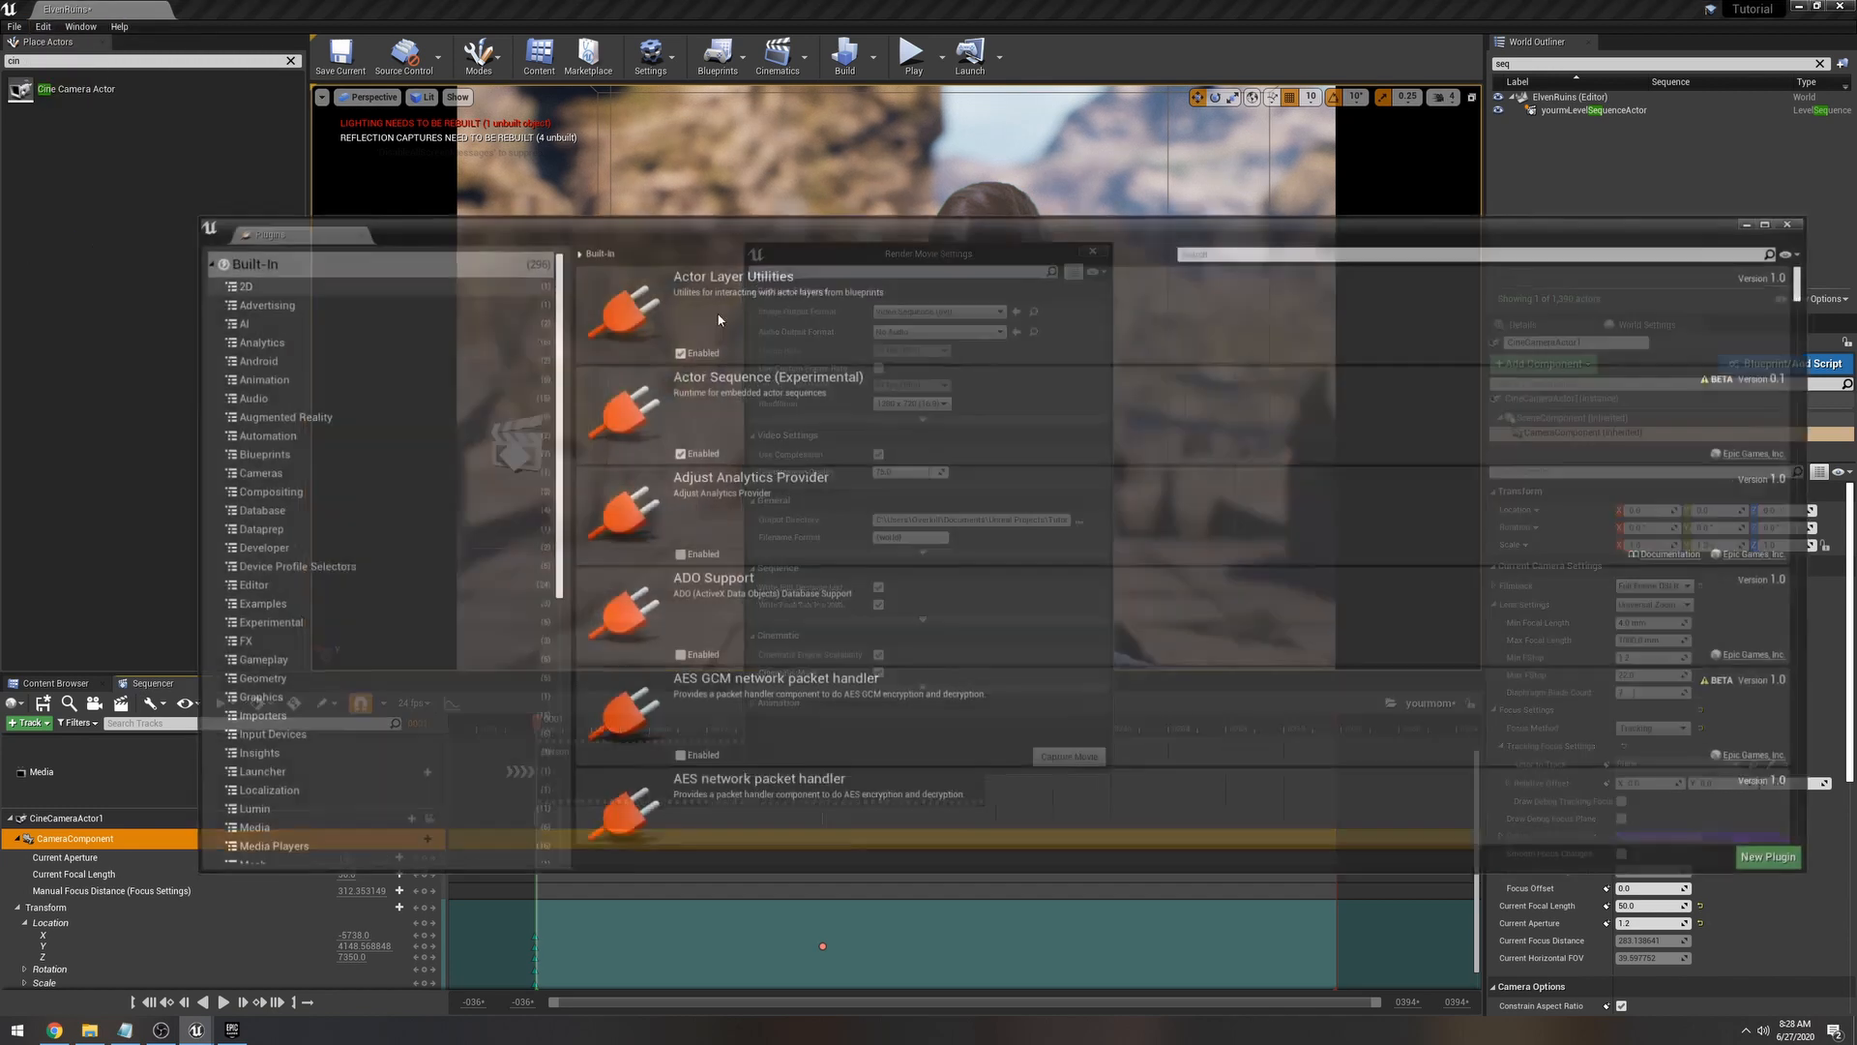
pyautogui.write('prores')
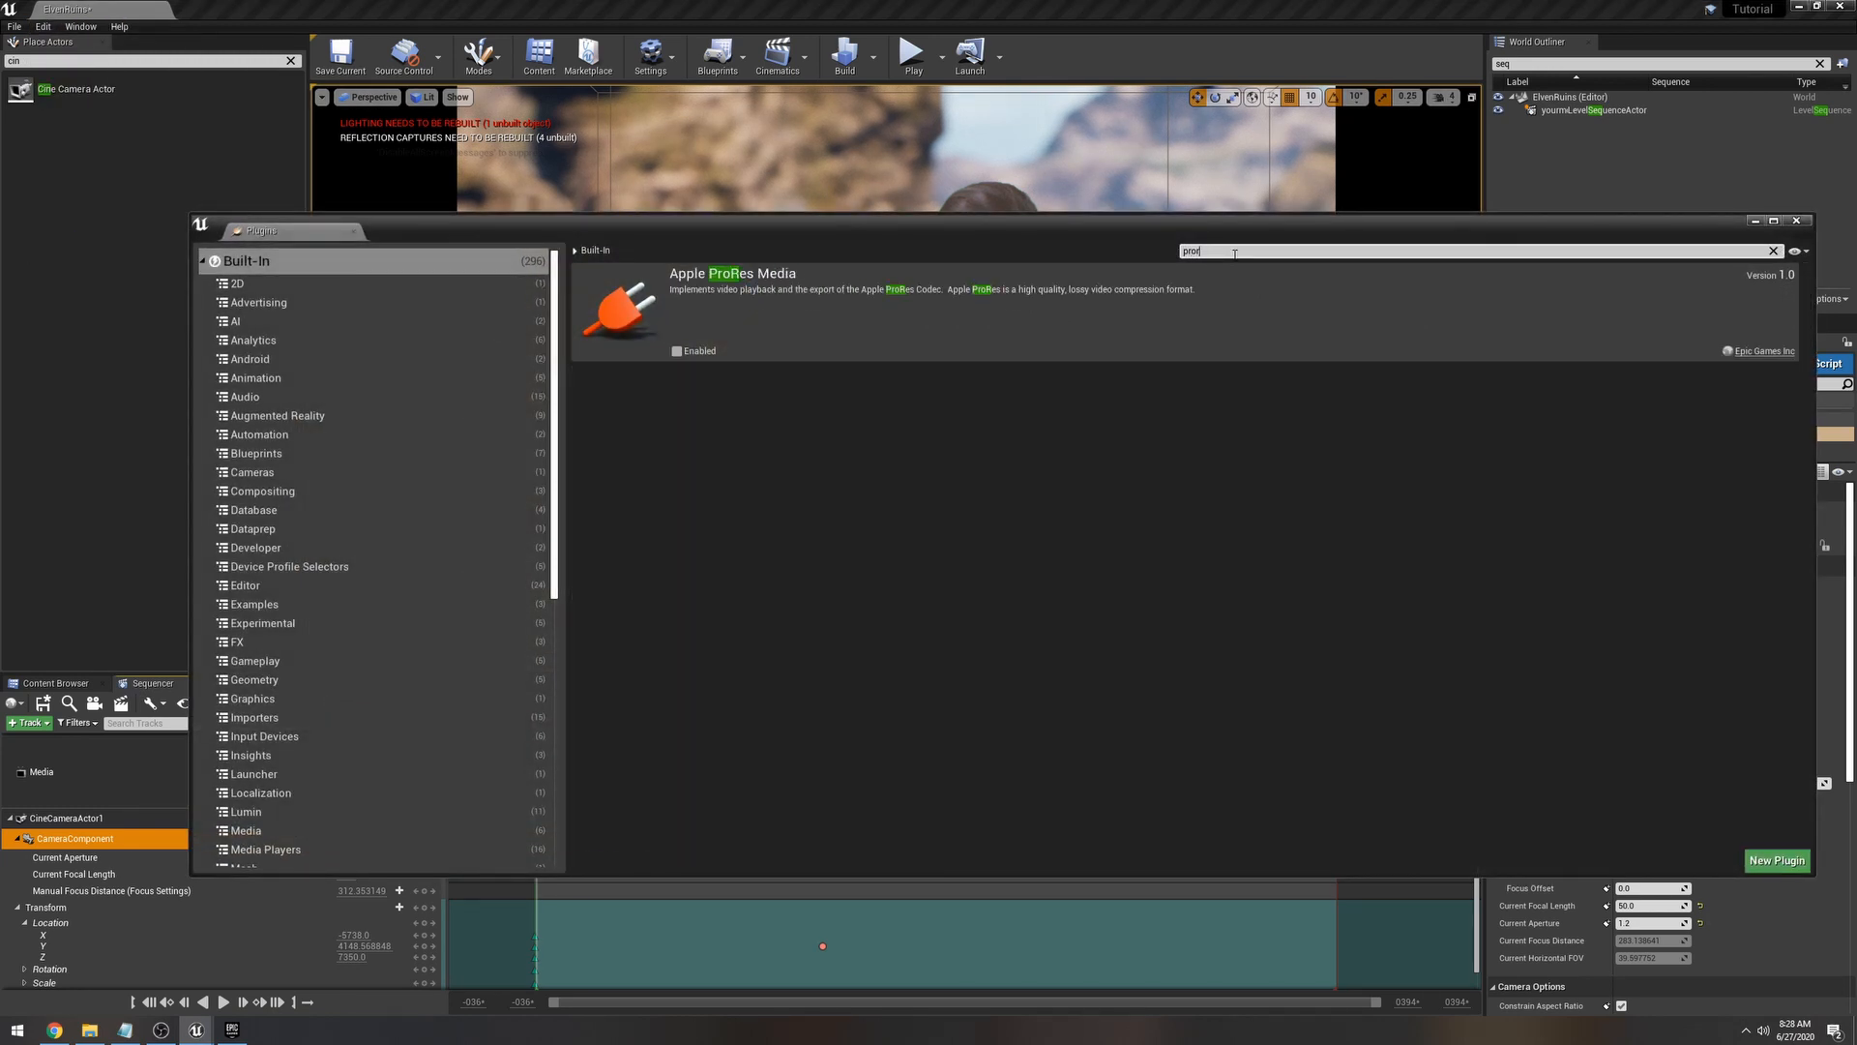
pyautogui.click(677, 351)
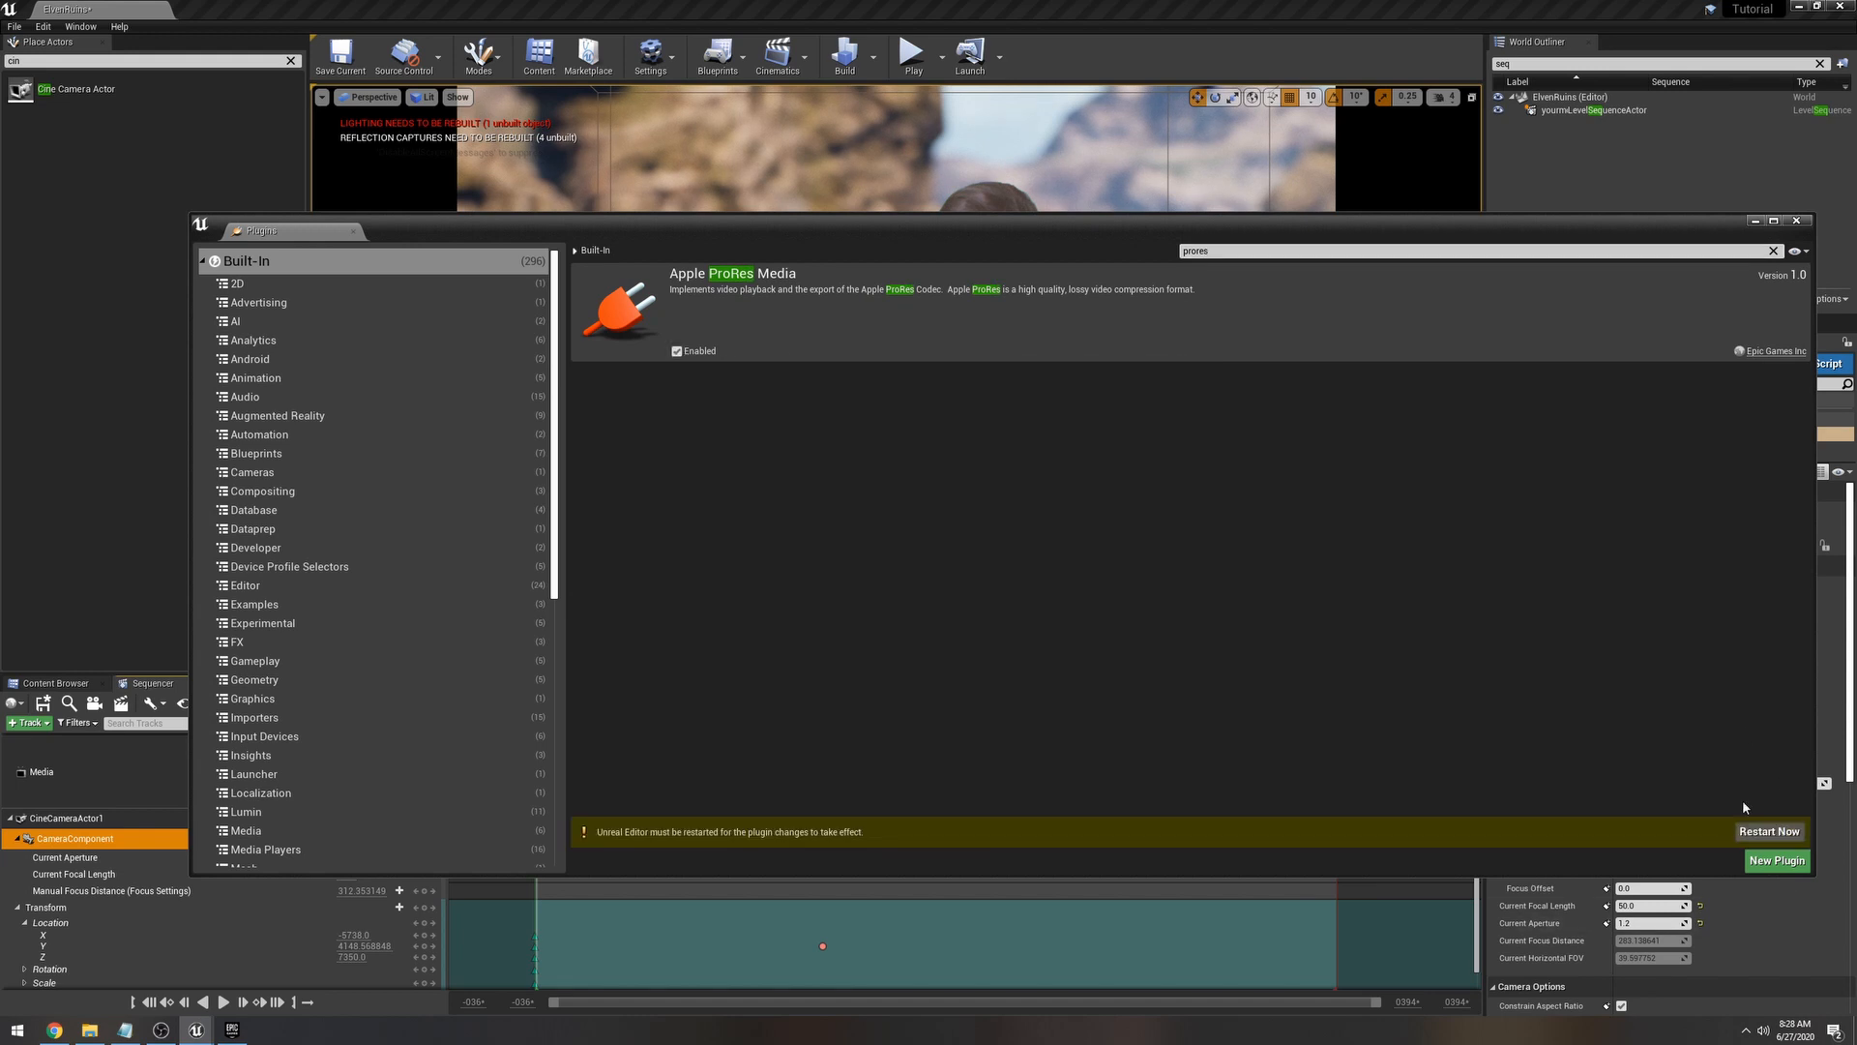
pyautogui.click(1798, 223)
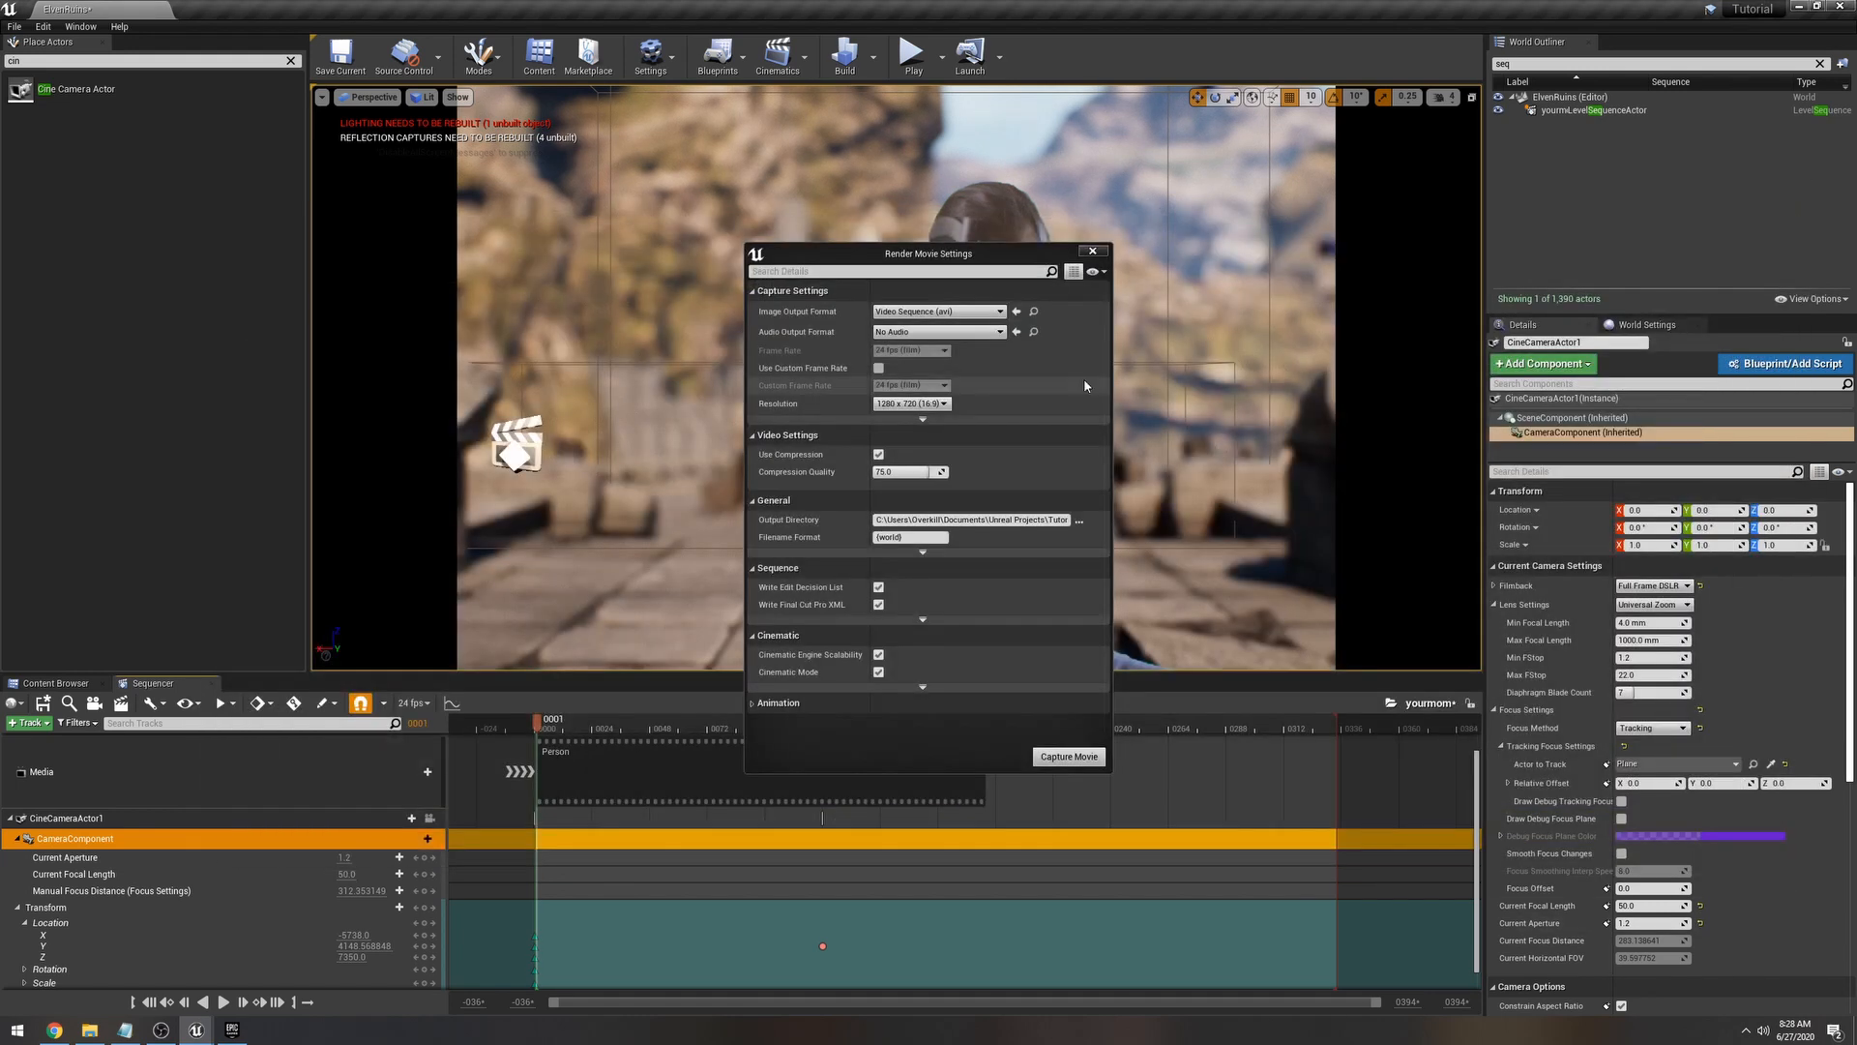
# Step: Configure the render as an Image Sequence (exr) at 3840 x 2160 (16:9) with the Rec.709 / sRGB capture gamut
pyautogui.click(977, 312)
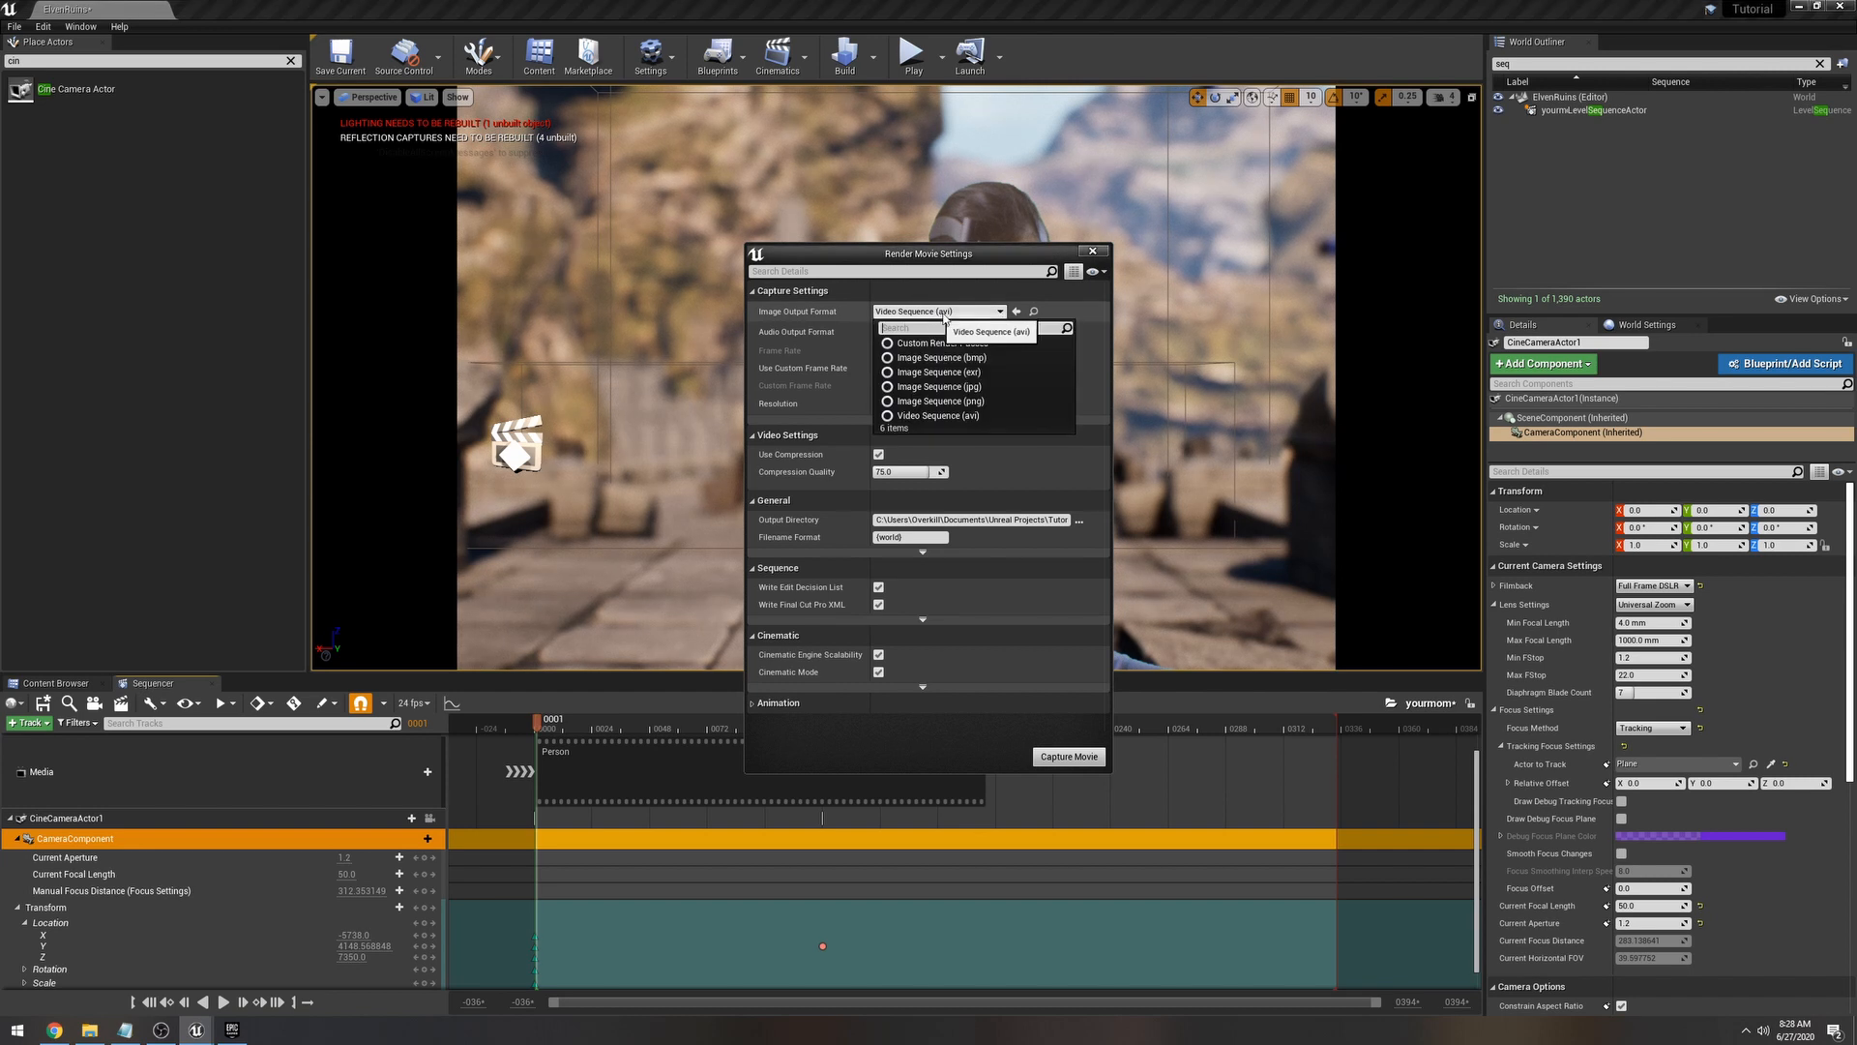
pyautogui.click(952, 373)
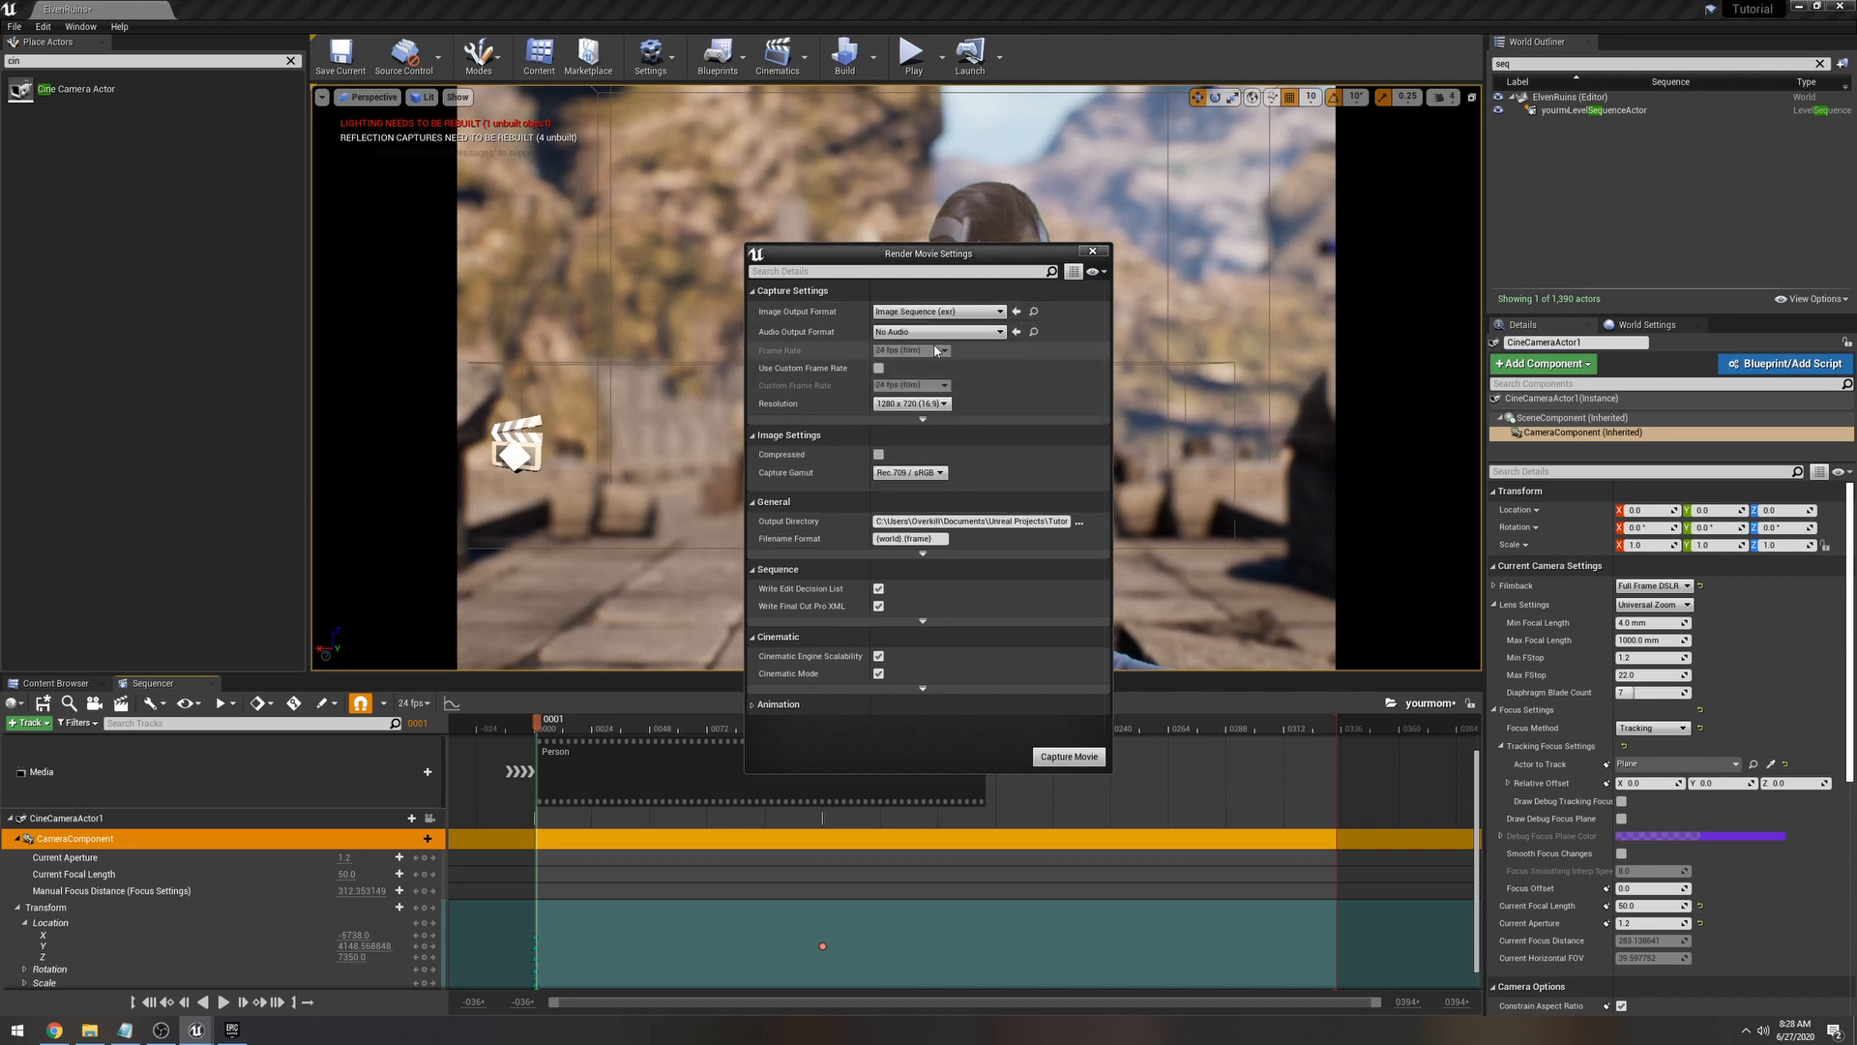
pyautogui.click(913, 404)
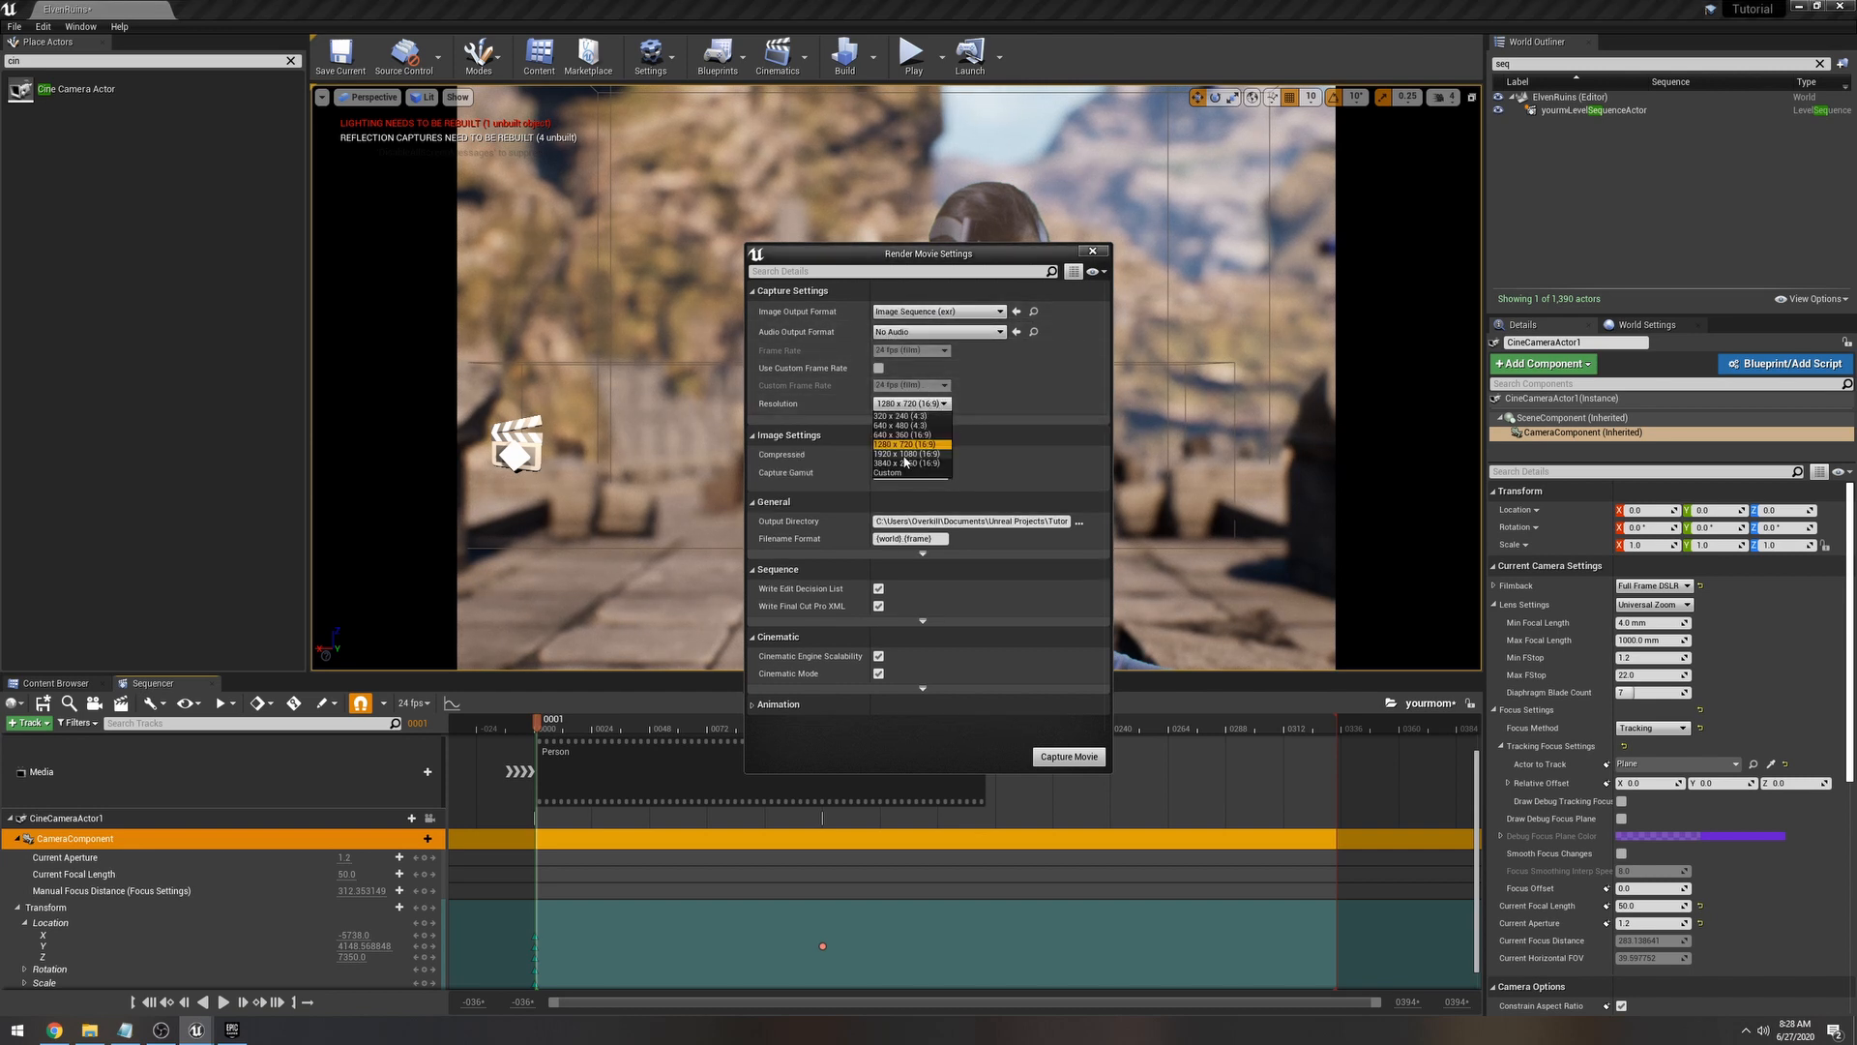
pyautogui.click(936, 463)
pyautogui.click(936, 472)
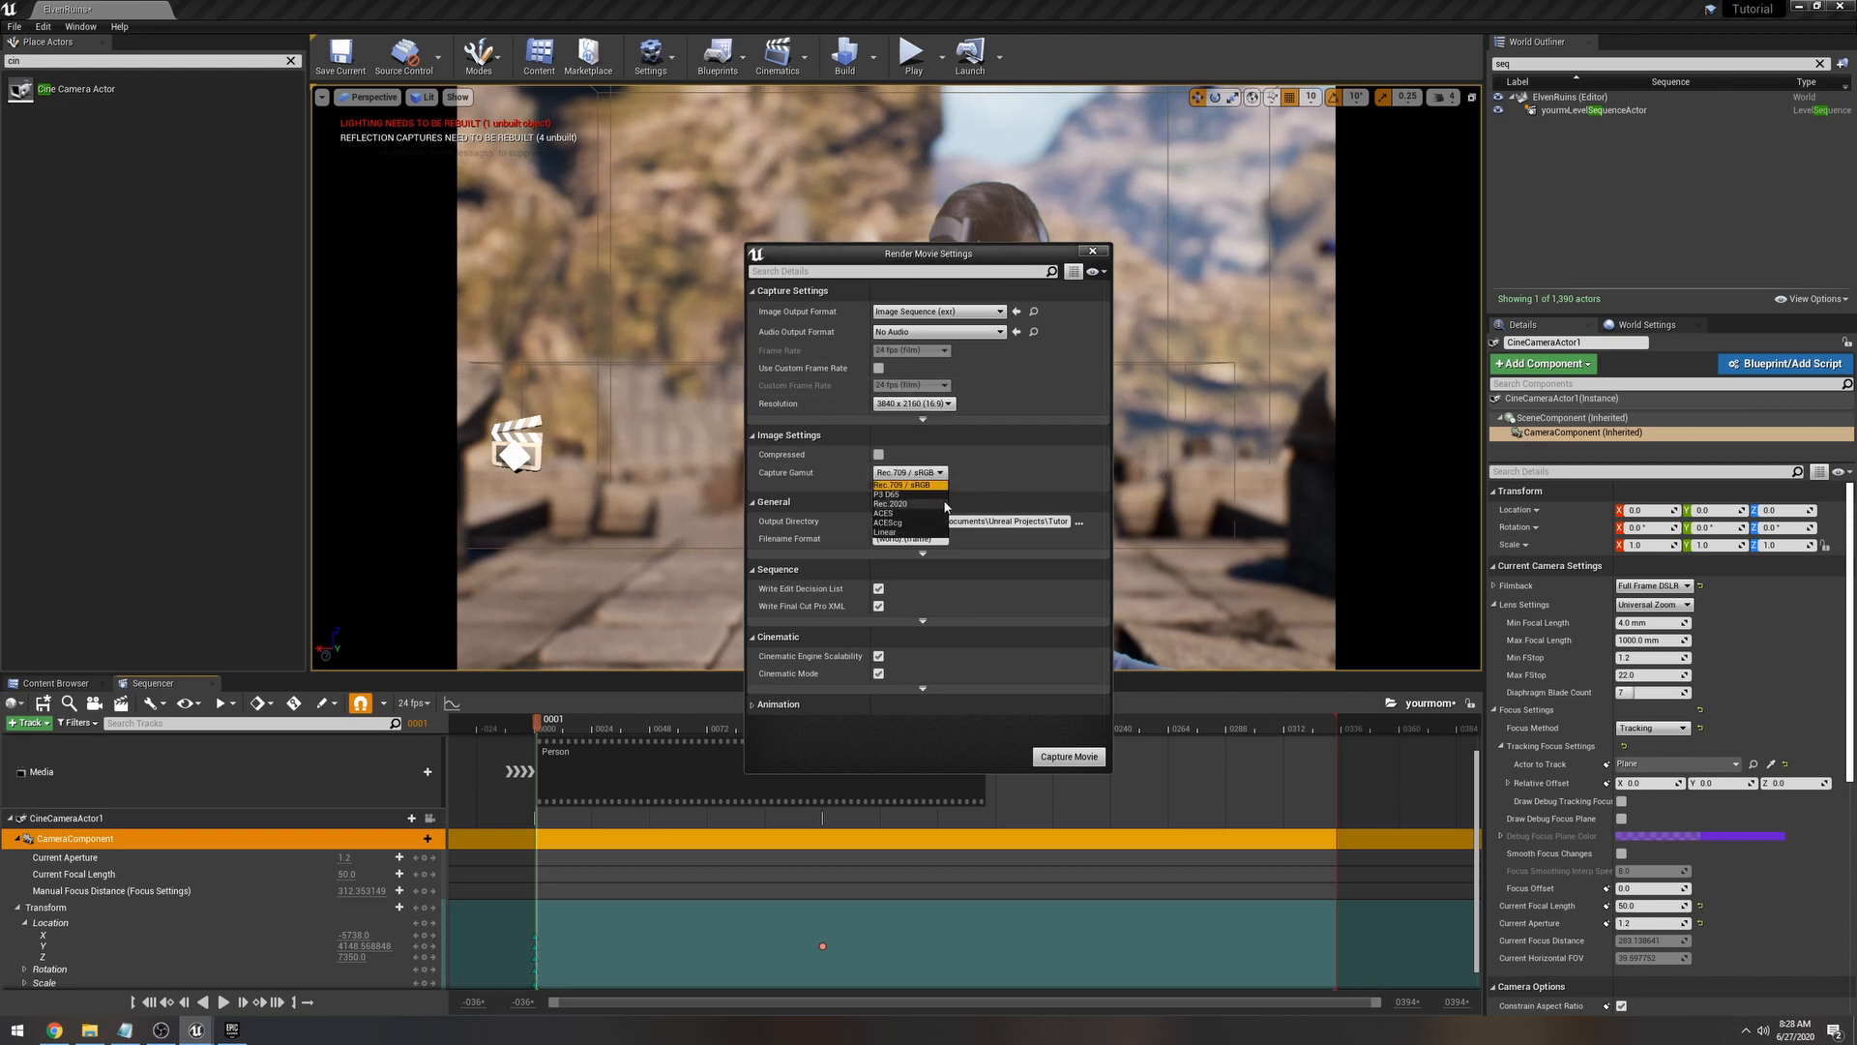
pyautogui.click(908, 484)
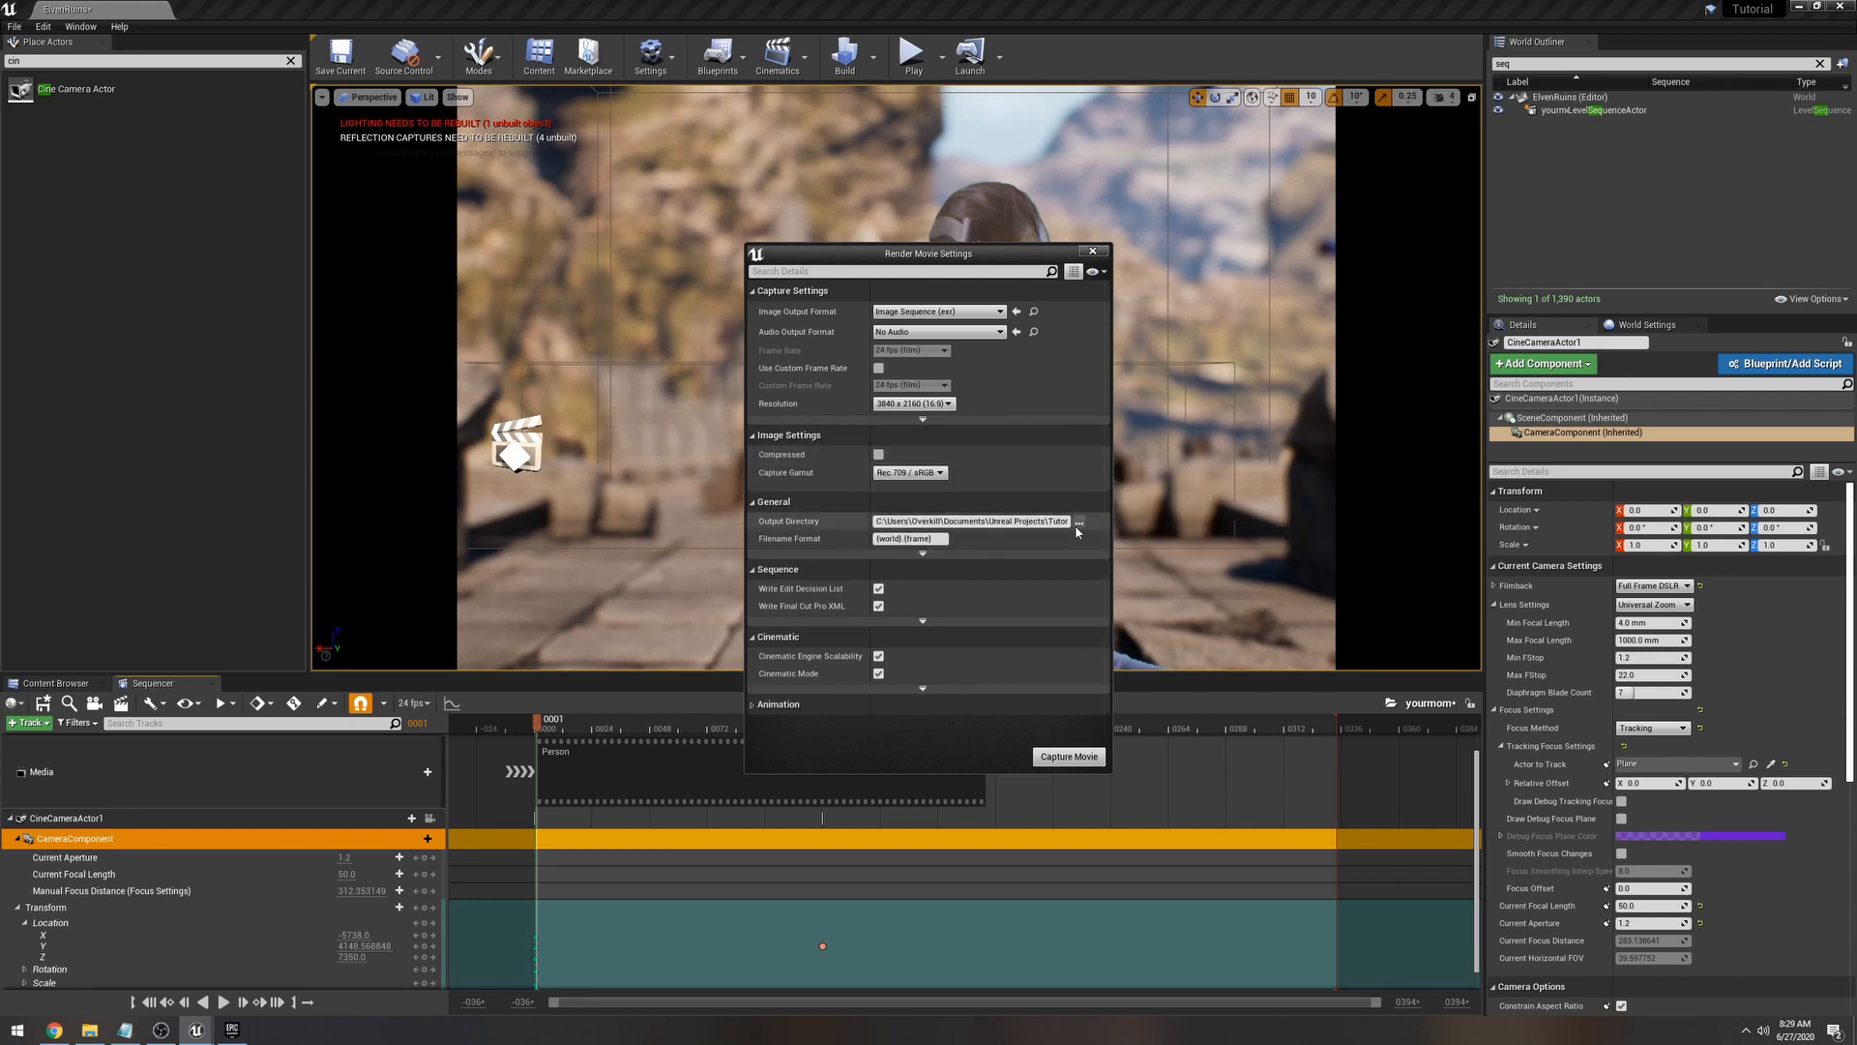
# Step: Enable a custom start frame and a custom end frame in the render's animation settings
pyautogui.click(886, 703)
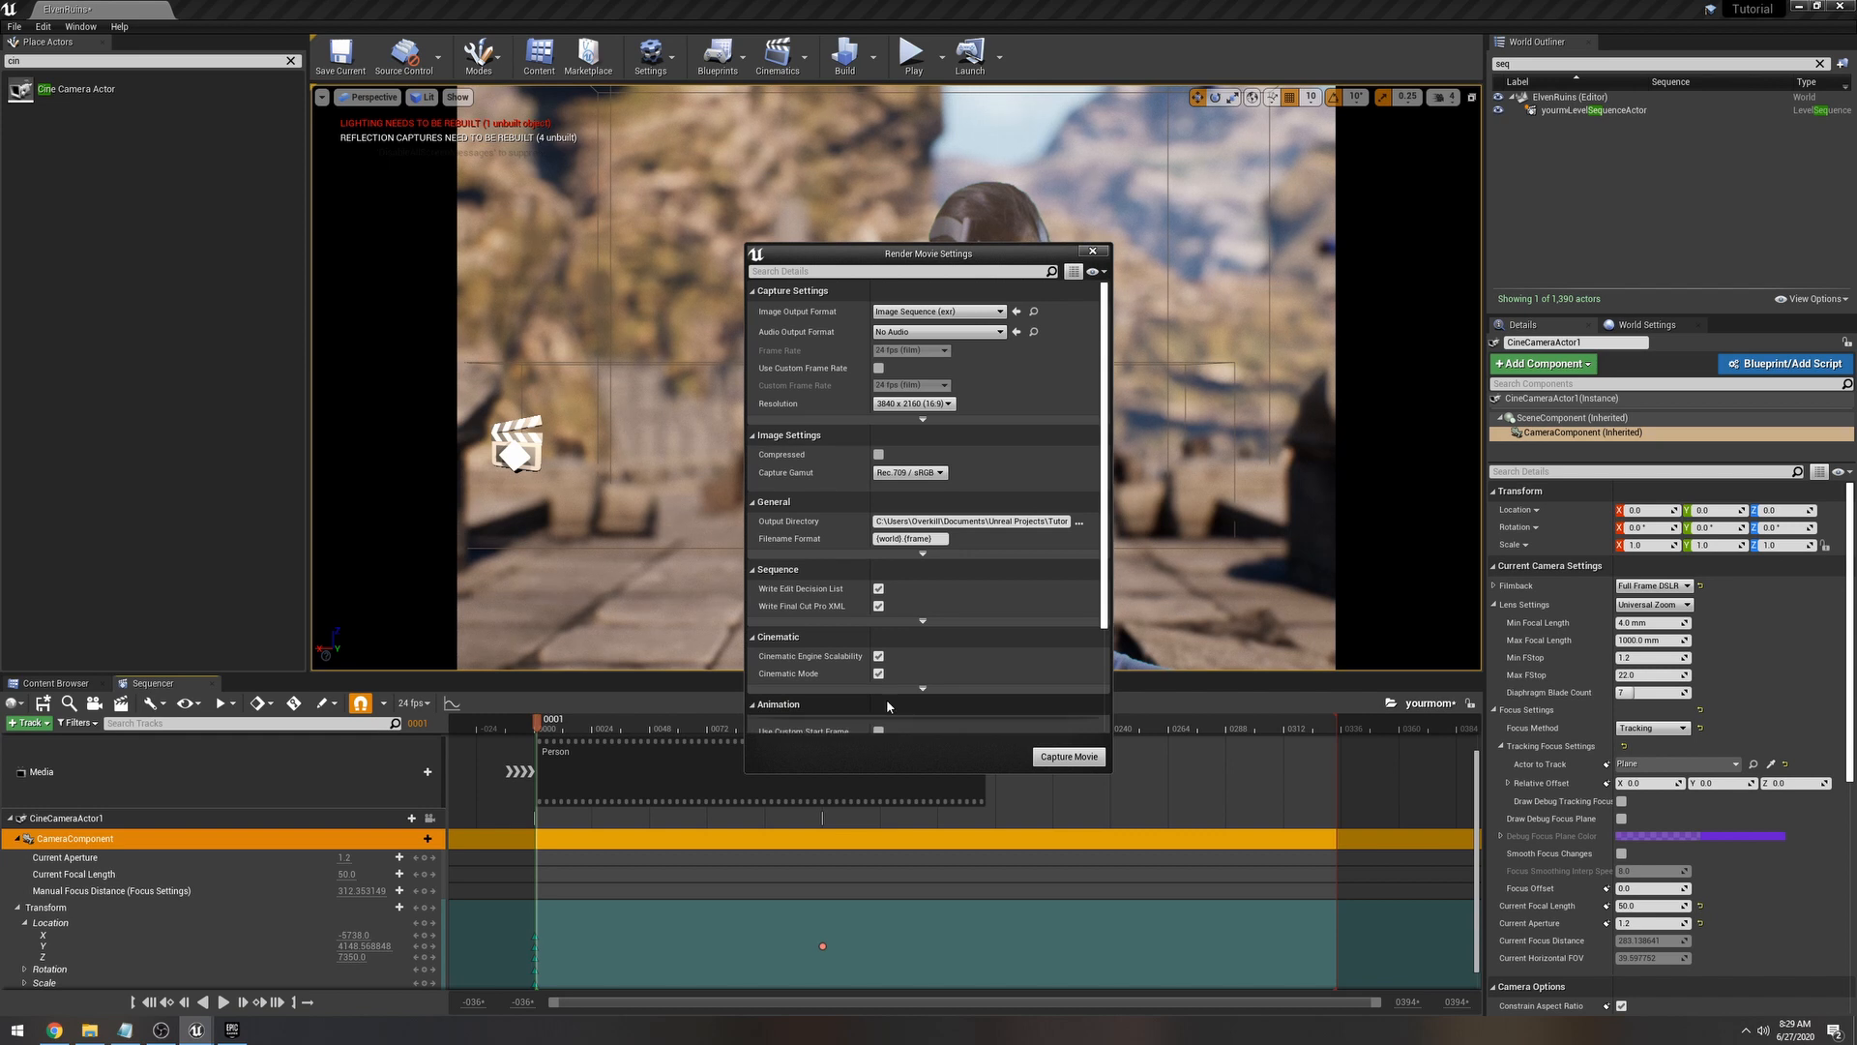
pyautogui.scroll(-3, 918, 667)
pyautogui.click(879, 593)
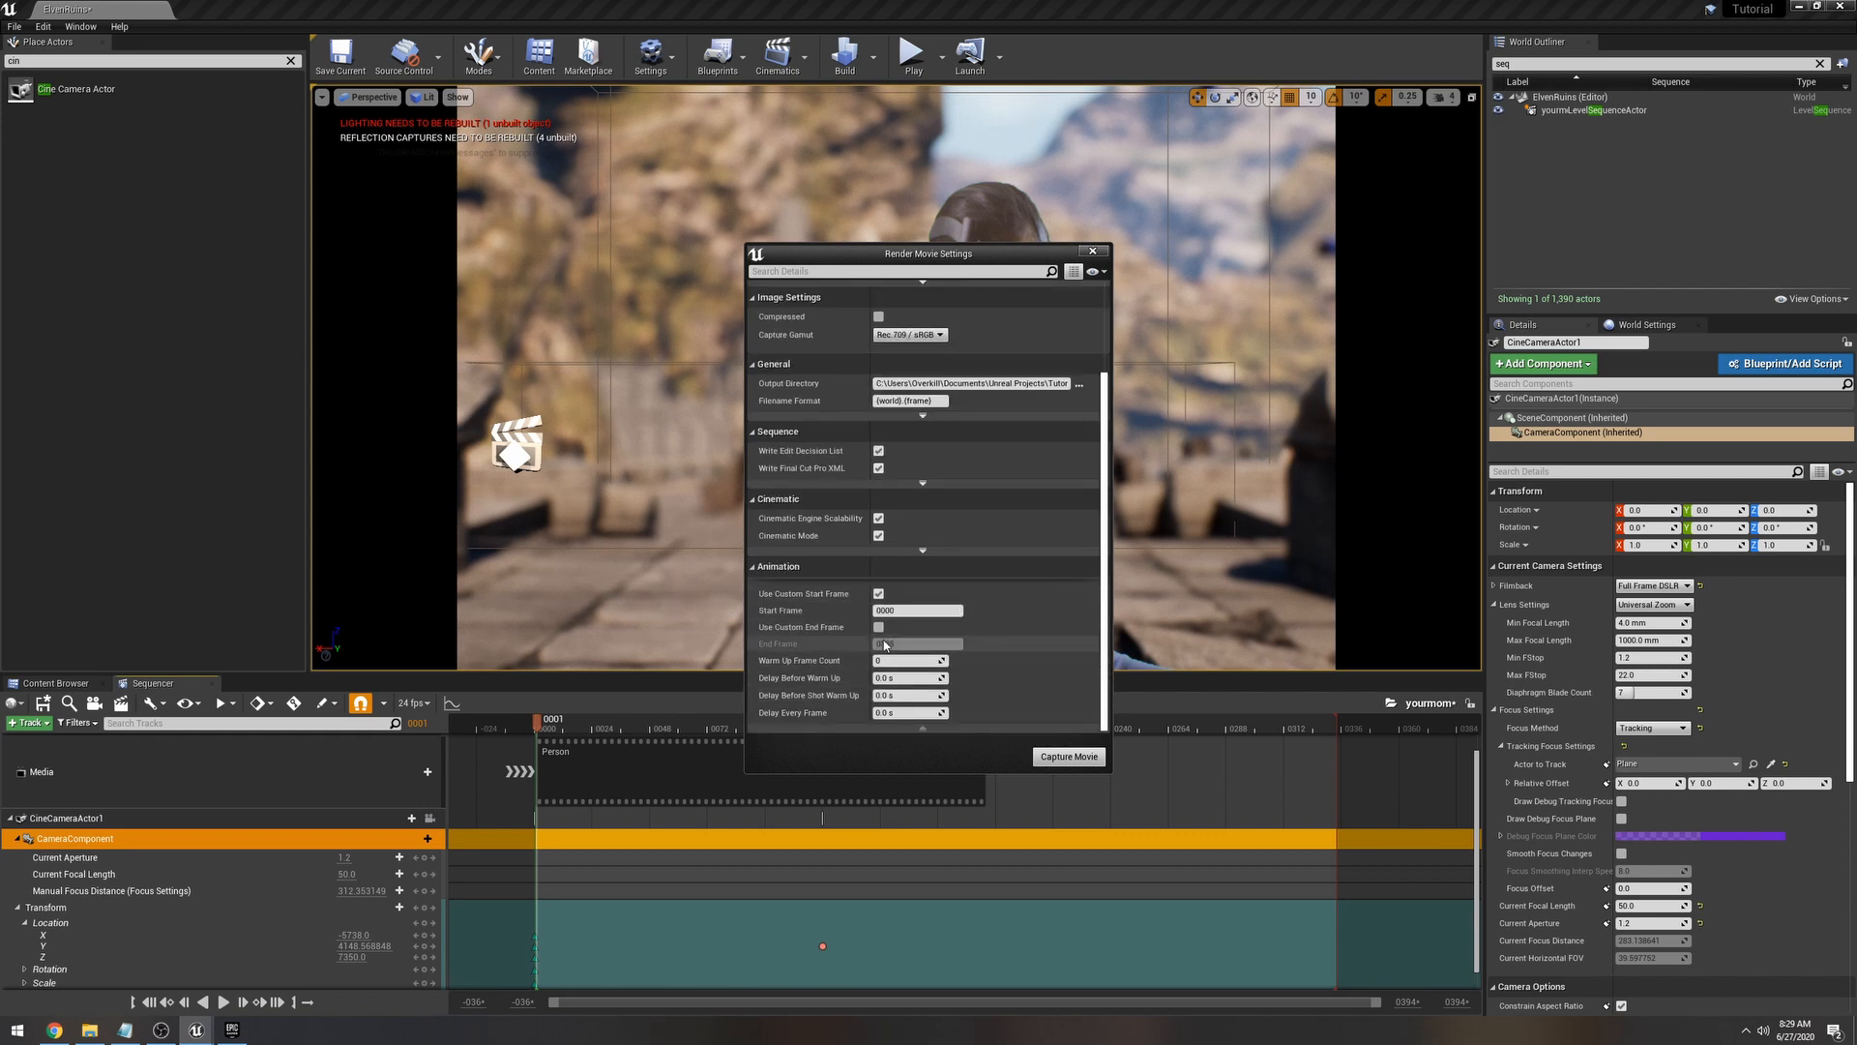
pyautogui.click(878, 627)
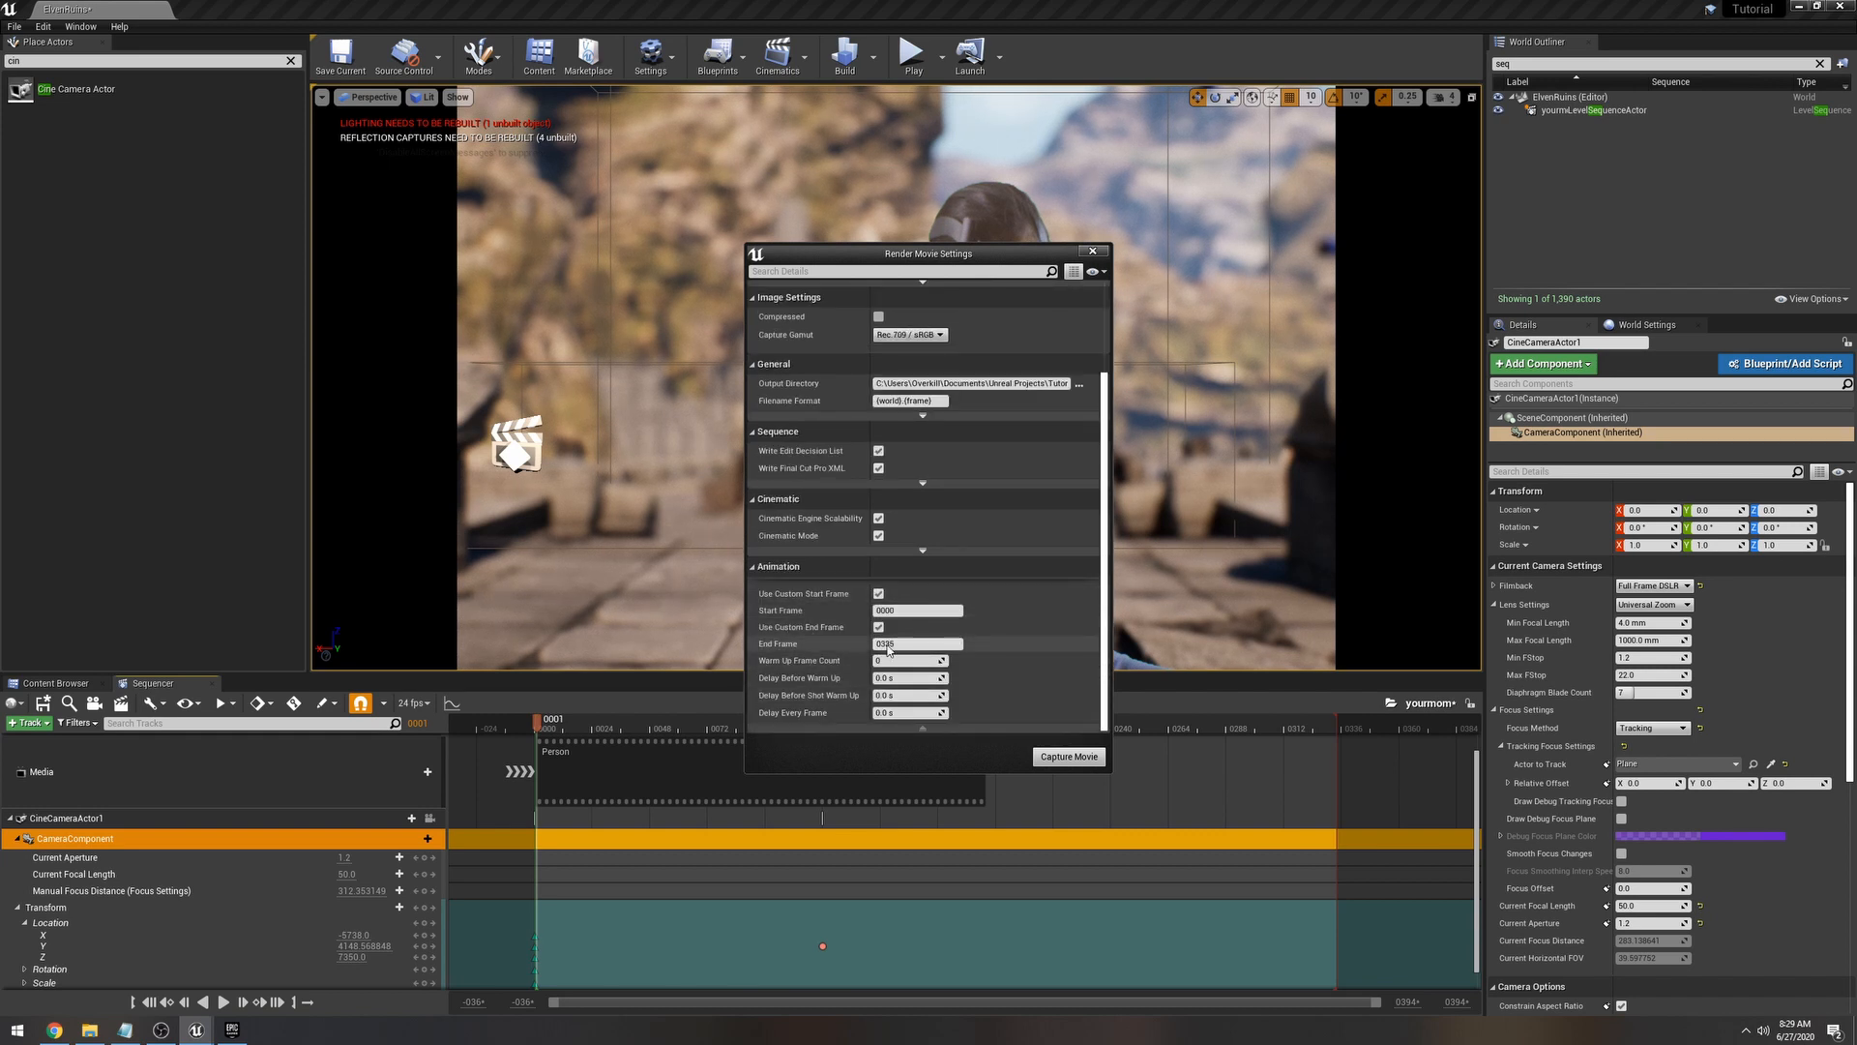